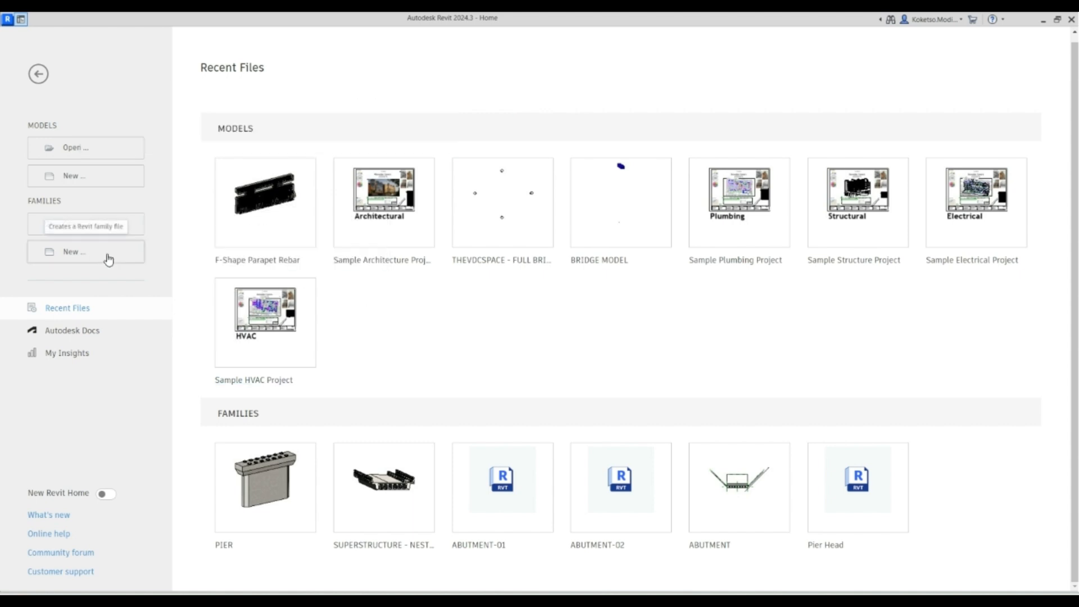
Create a new family from the Metric Generic Model template.
click(80, 258)
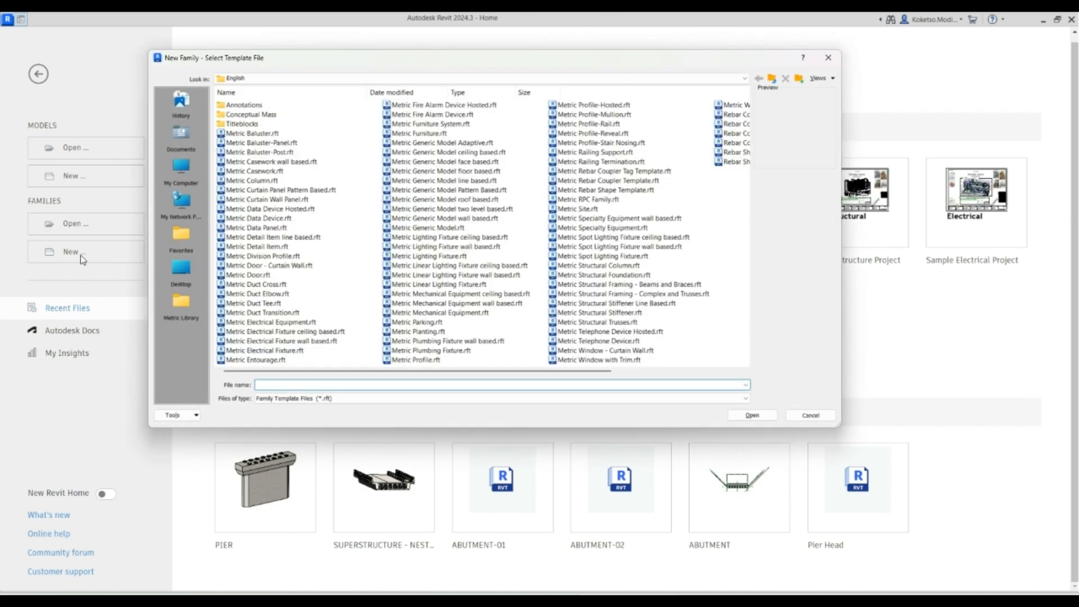
click(442, 228)
click(754, 416)
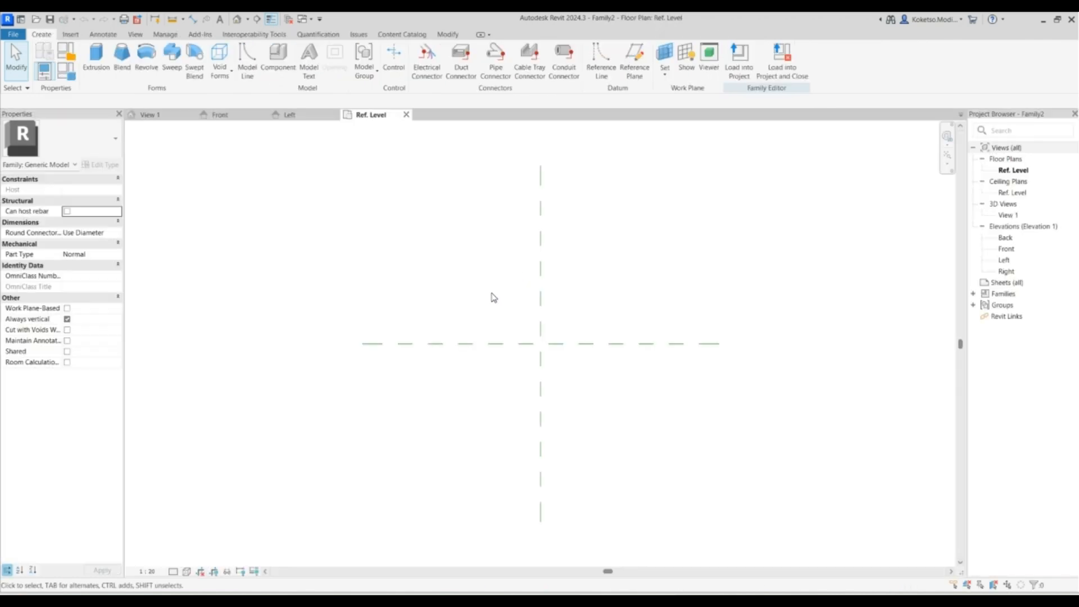
Draw two vertical reference planes in the Ref. Level plan, one on each side of the centre plane.
scroll(400, 272, down, 2)
drag(968, 249, 910, 250)
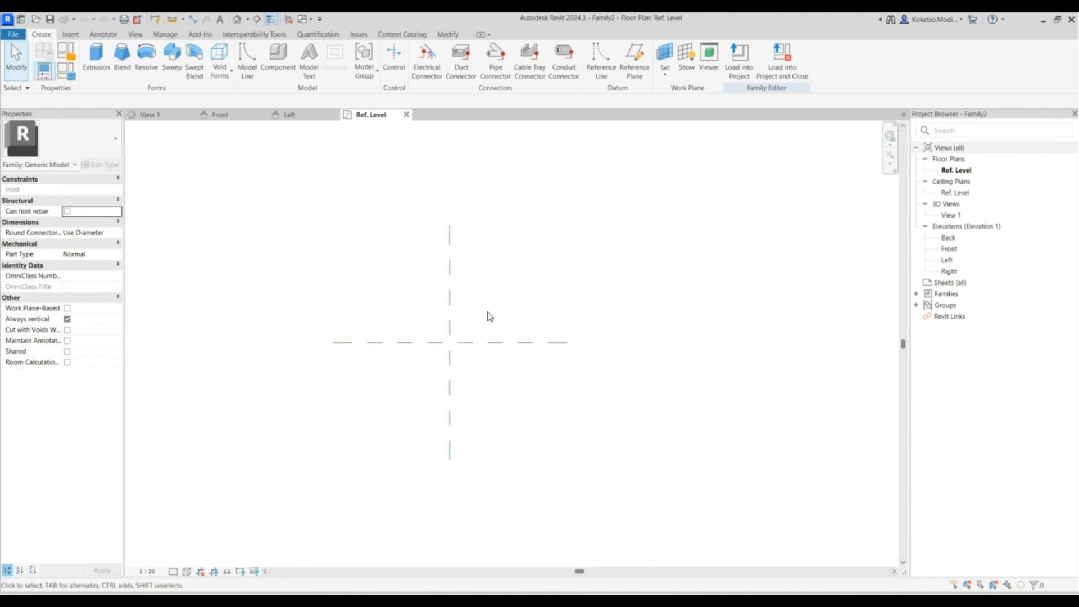
scroll(493, 315, up, 1)
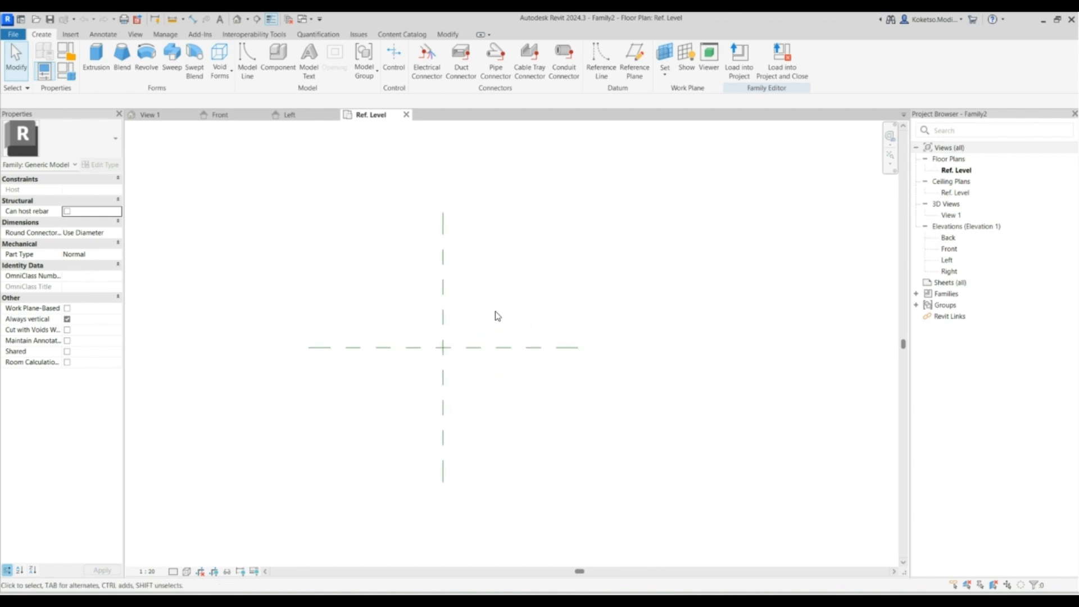
click(637, 62)
click(455, 348)
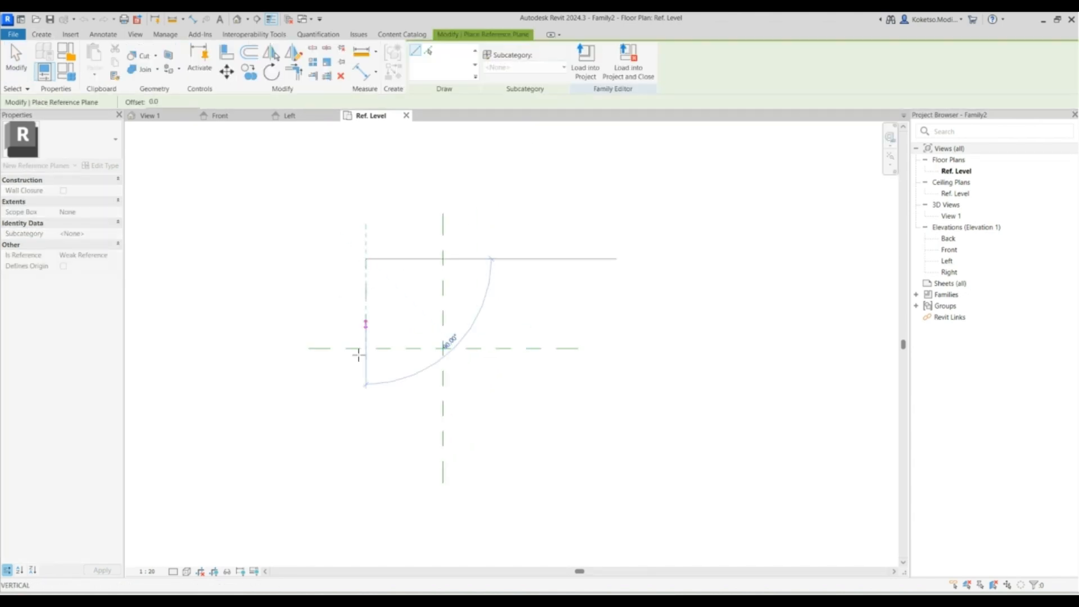
click(366, 434)
click(533, 260)
click(530, 433)
key(Escape)
key(Escape)
Set the right-hand vertical reference plane 6000 mm from the centre plane.
click(531, 308)
scroll(497, 288, down, 1)
scroll(497, 289, down, 1)
click(493, 305)
scroll(517, 312, up, 2)
click(520, 314)
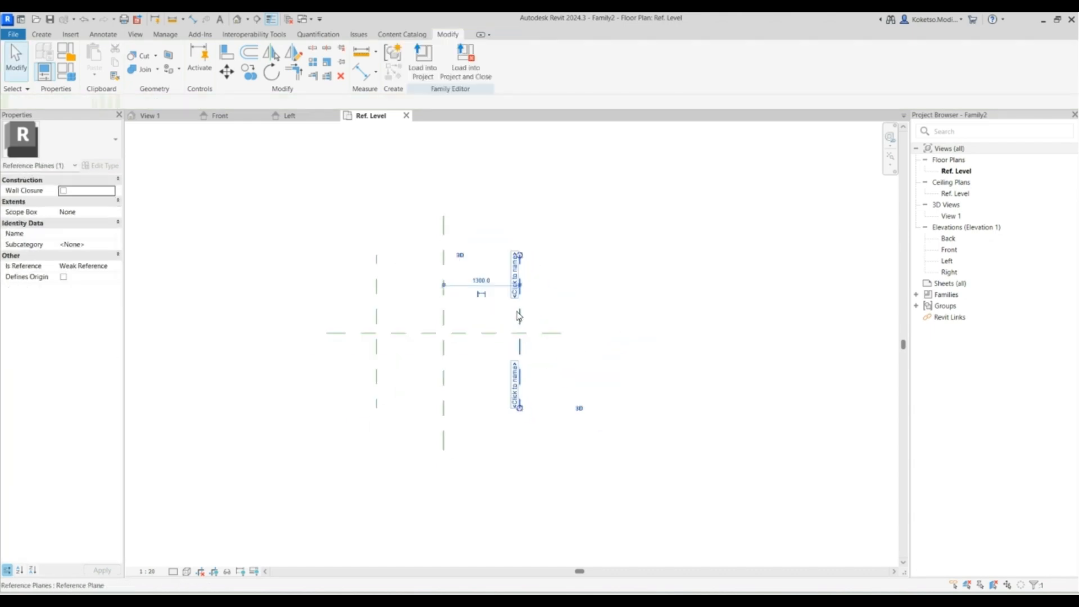
click(485, 282)
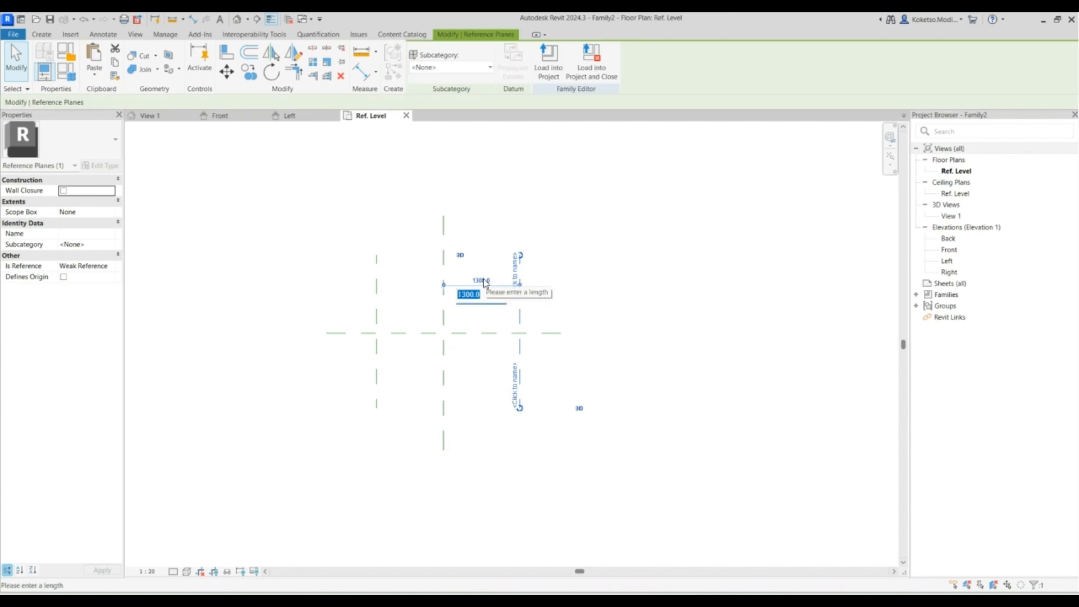
text(6)
key(Return)
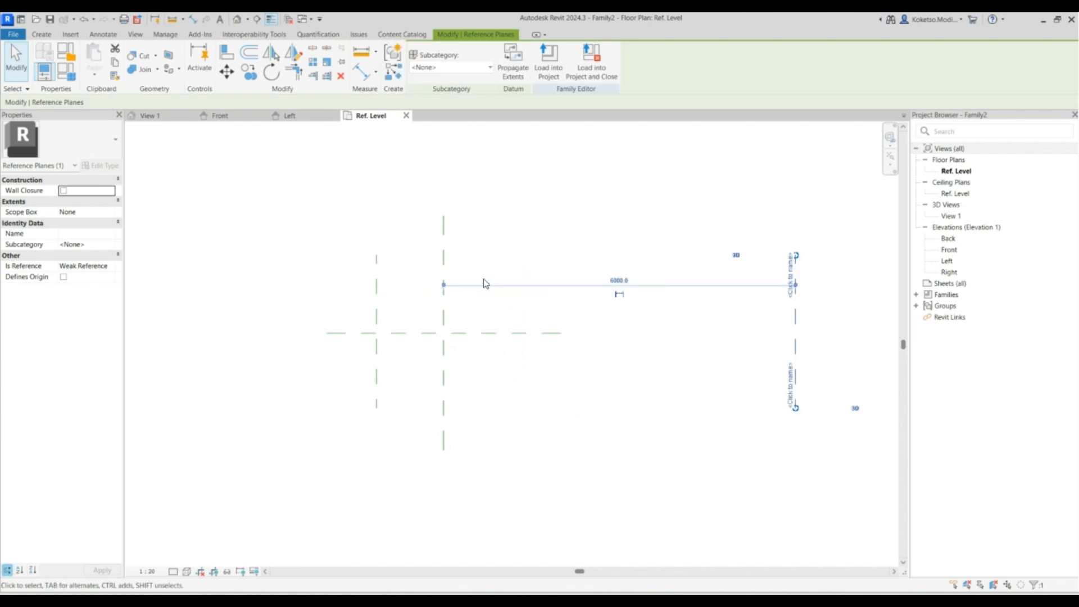
Set the left-hand vertical reference plane 6000 mm from the centre plane.
key(Escape)
click(377, 296)
click(411, 278)
text(6000)
key(Return)
scroll(538, 242, down, 2)
key(Escape)
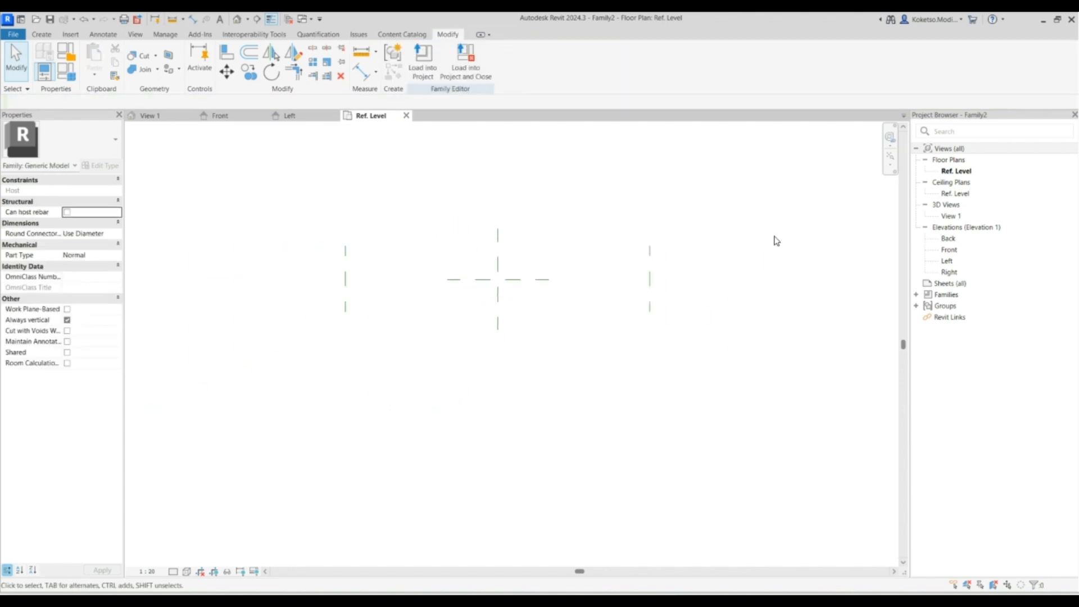
In the Front elevation, draw a horizontal reference plane about 1906 mm above the reference level, spanning past both vertical planes.
double_click(949, 250)
scroll(549, 288, down, 2)
middle_drag(549, 288, 526, 297)
click(42, 34)
click(632, 56)
click(237, 294)
click(778, 294)
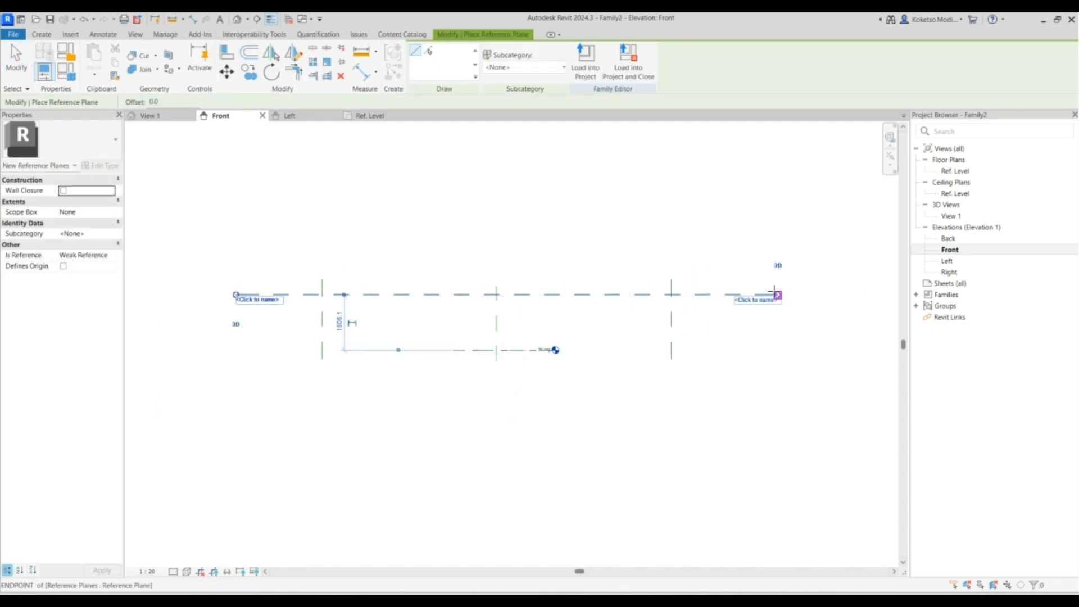
key(Escape)
Set the horizontal reference plane's height above the reference level to 8000 mm.
click(339, 321)
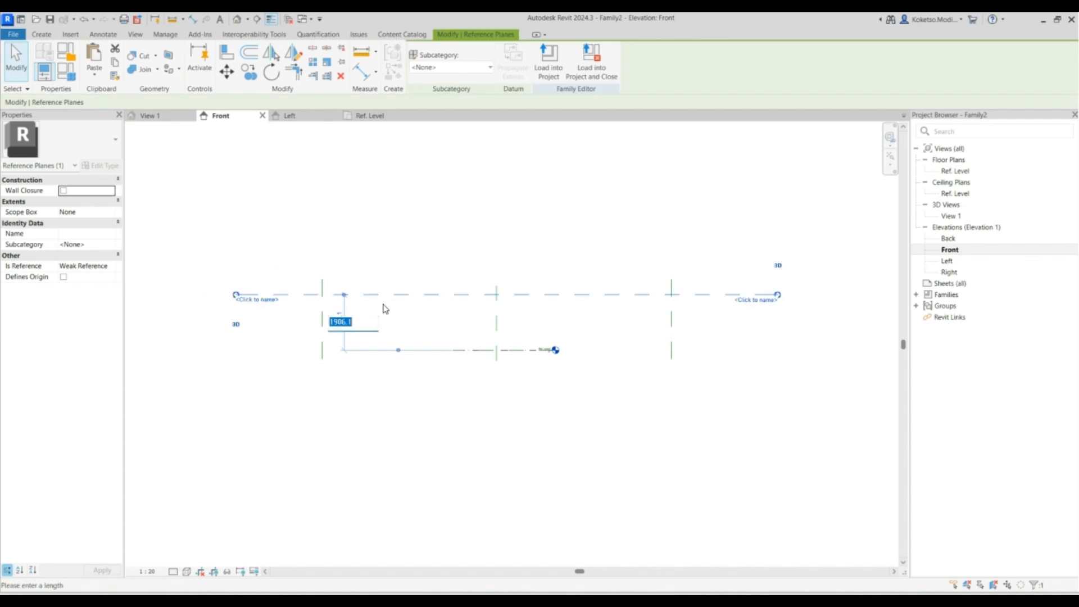
text(80)
key(Return)
scroll(385, 310, down, 6)
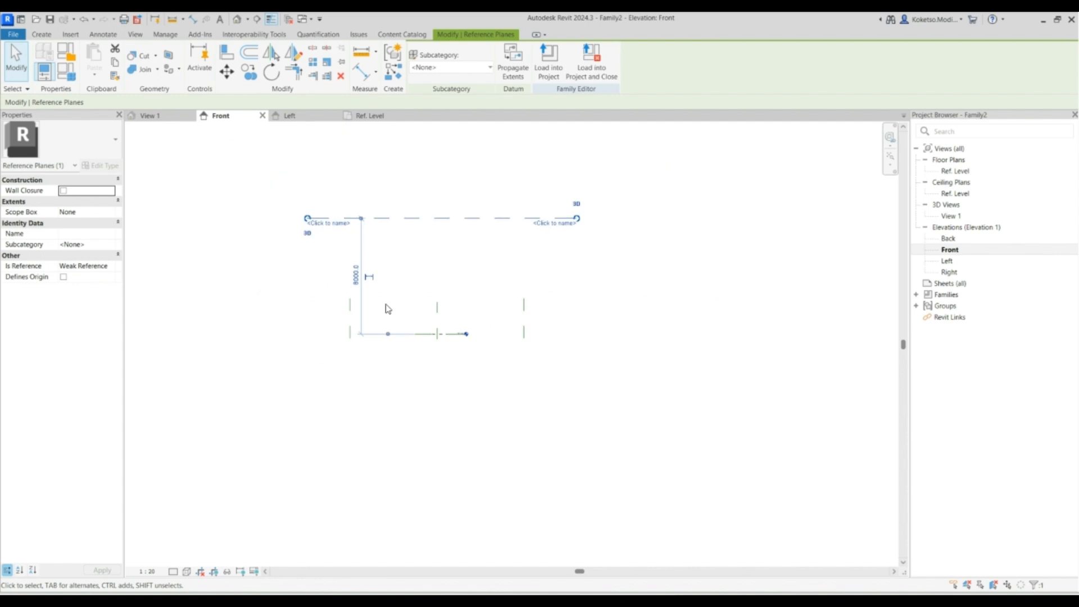
click(435, 164)
Copy the horizontal reference plane upward and set the spacing between the two planes to 1500 mm.
scroll(435, 165, up, 3)
click(377, 253)
key(c)
key(o)
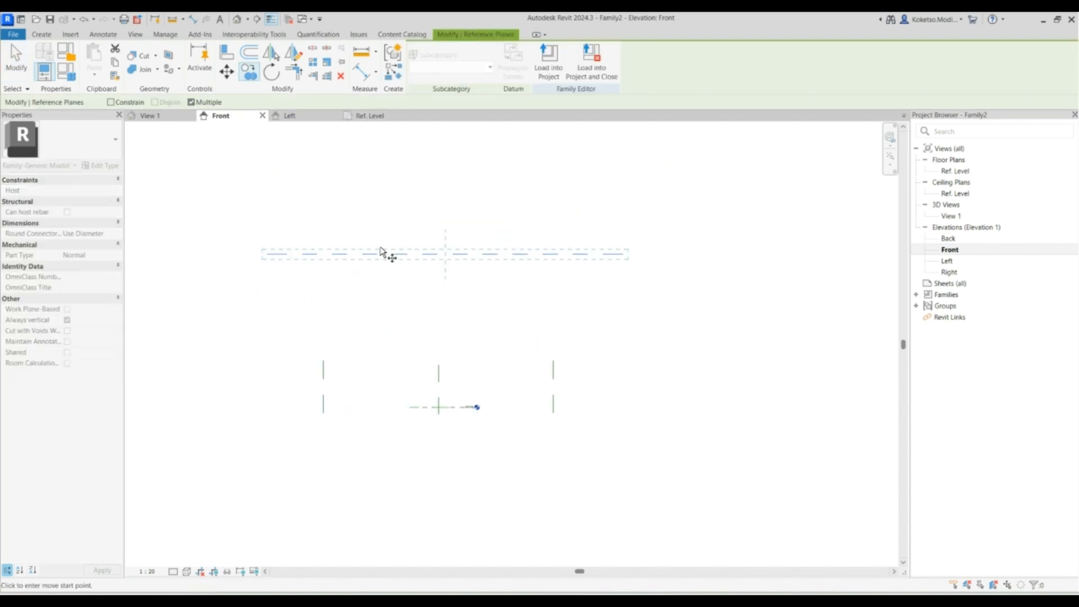
click(381, 253)
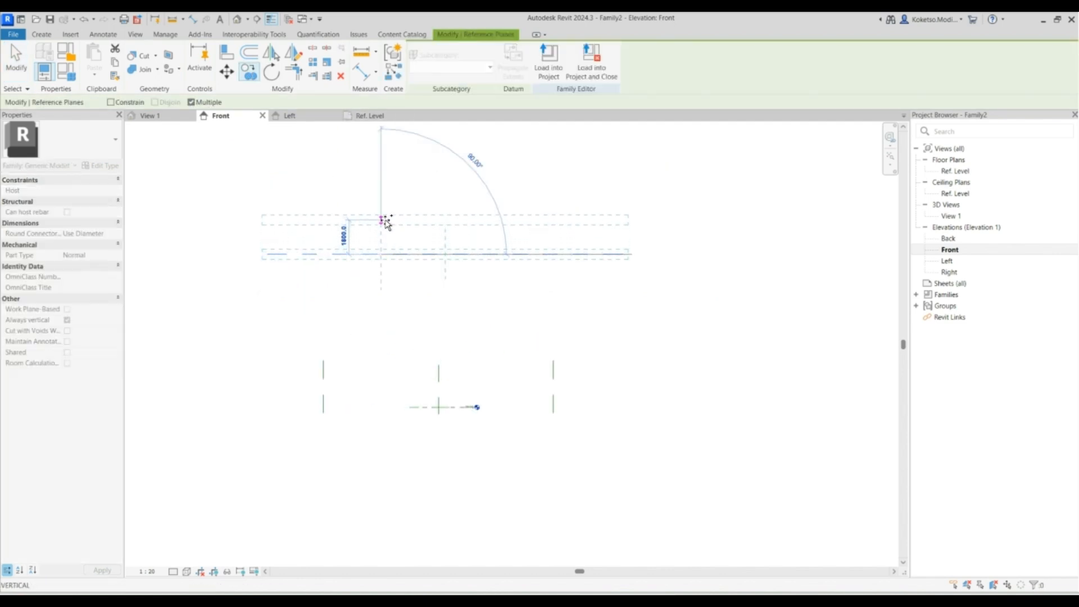
click(386, 218)
click(333, 233)
text(1500)
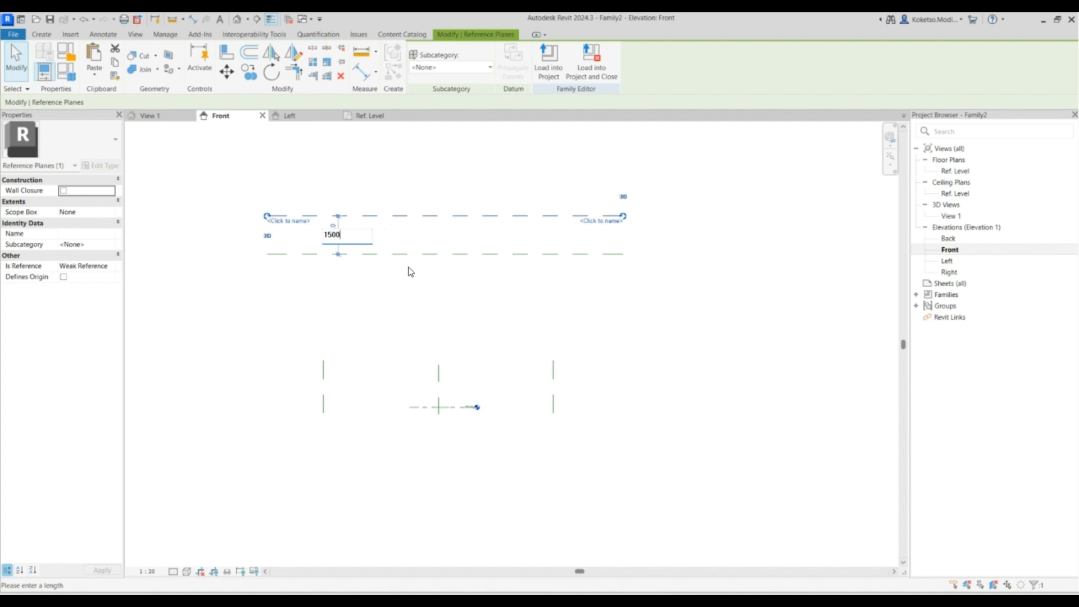
key(Return)
key(Escape)
Extend the upper ends of both outer vertical reference planes beyond the two horizontal planes.
click(323, 373)
drag(324, 360, 323, 128)
click(553, 370)
drag(554, 360, 553, 128)
click(413, 295)
scroll(413, 295, up, 2)
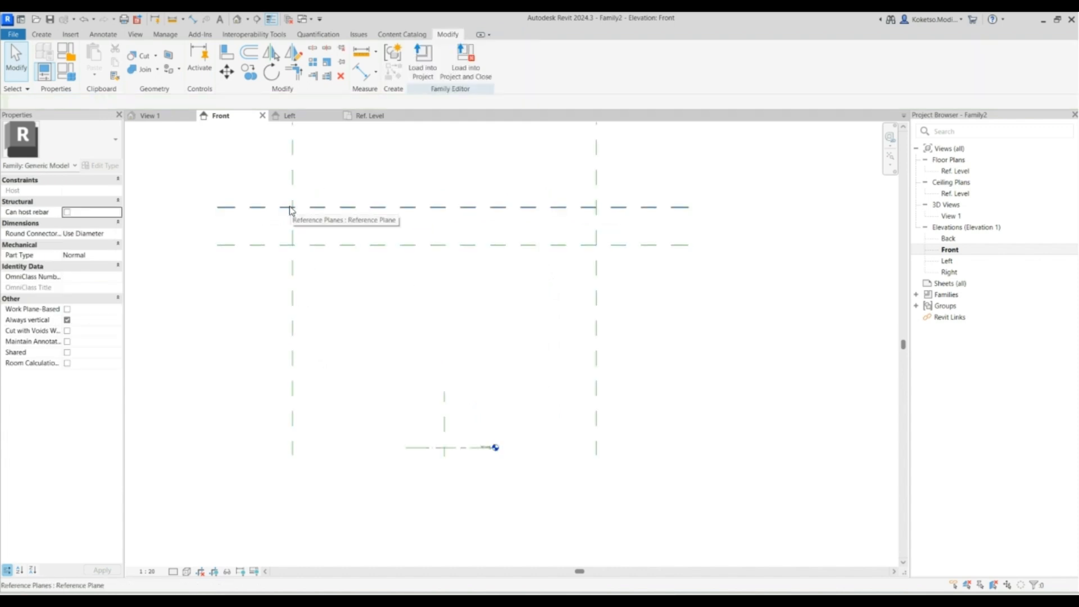
middle_drag(288, 208, 297, 235)
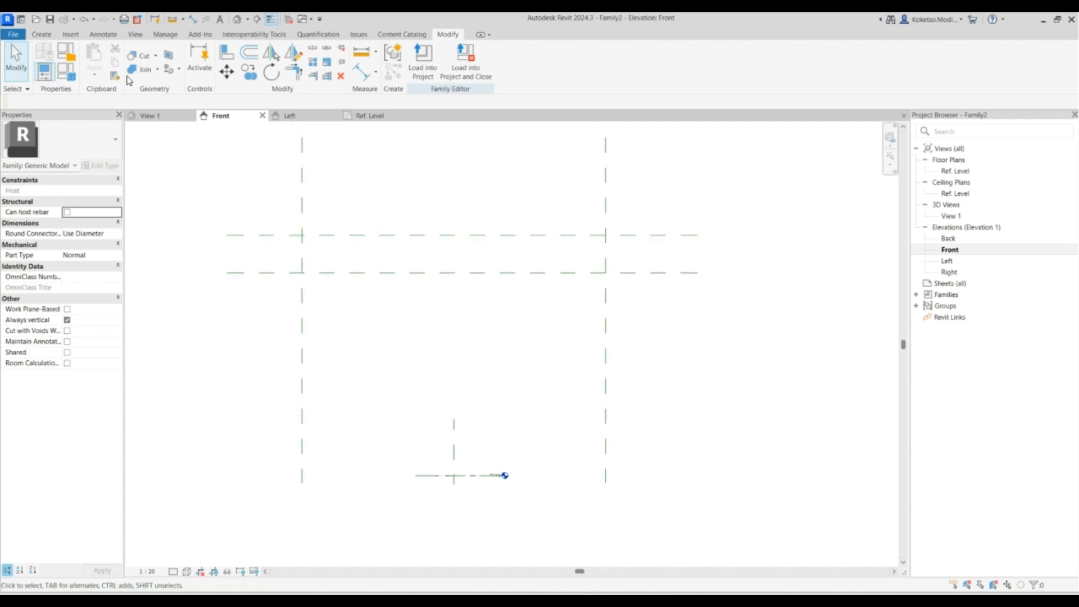
In the Ref. Level plan, draw two long horizontal reference planes, one above and one below the centre plane.
click(369, 116)
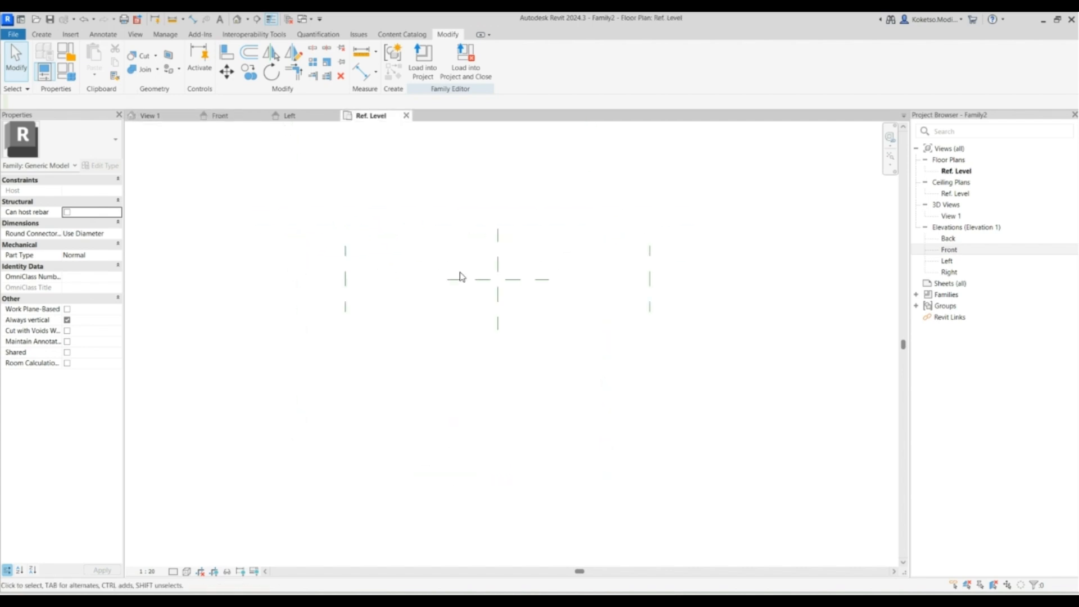
click(42, 34)
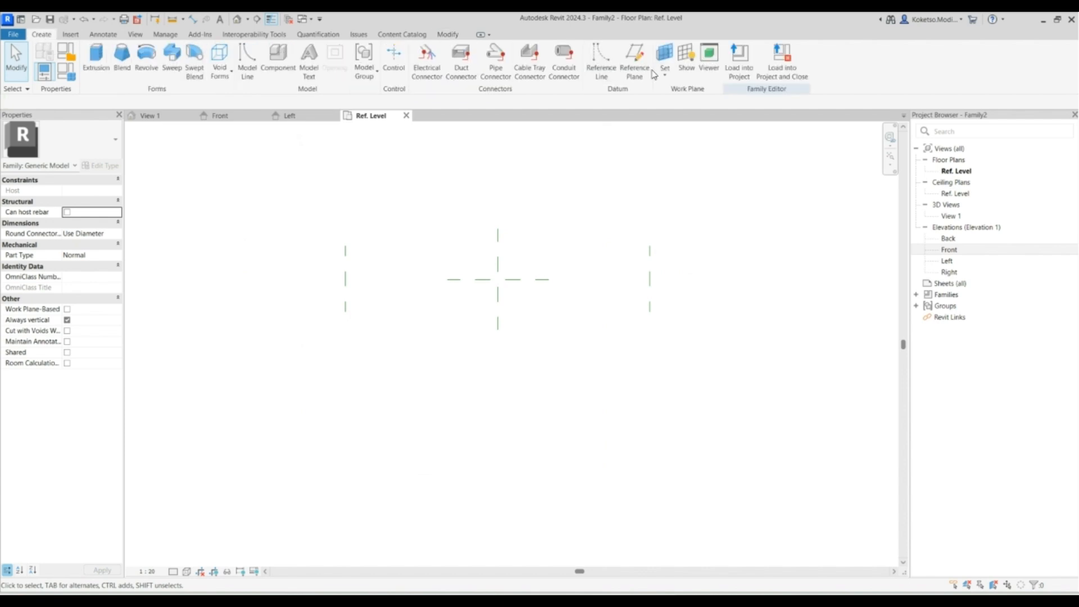
click(634, 61)
click(310, 245)
click(767, 246)
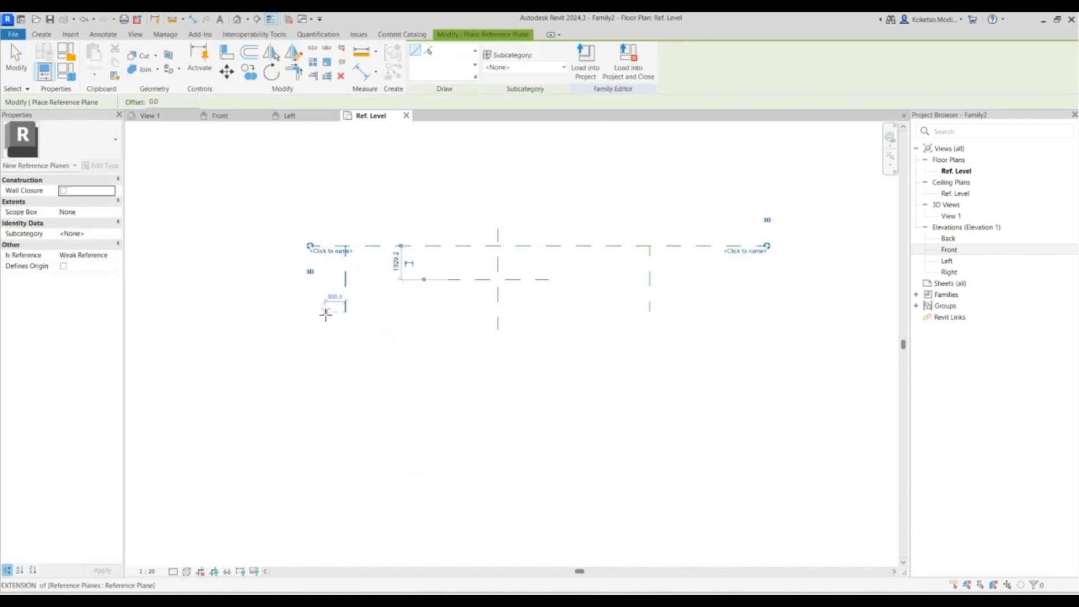
click(310, 311)
click(767, 312)
key(Escape)
key(Escape)
Set the upper and lower horizontal reference planes in the plan each 500 mm from the centre plane.
click(433, 246)
click(398, 262)
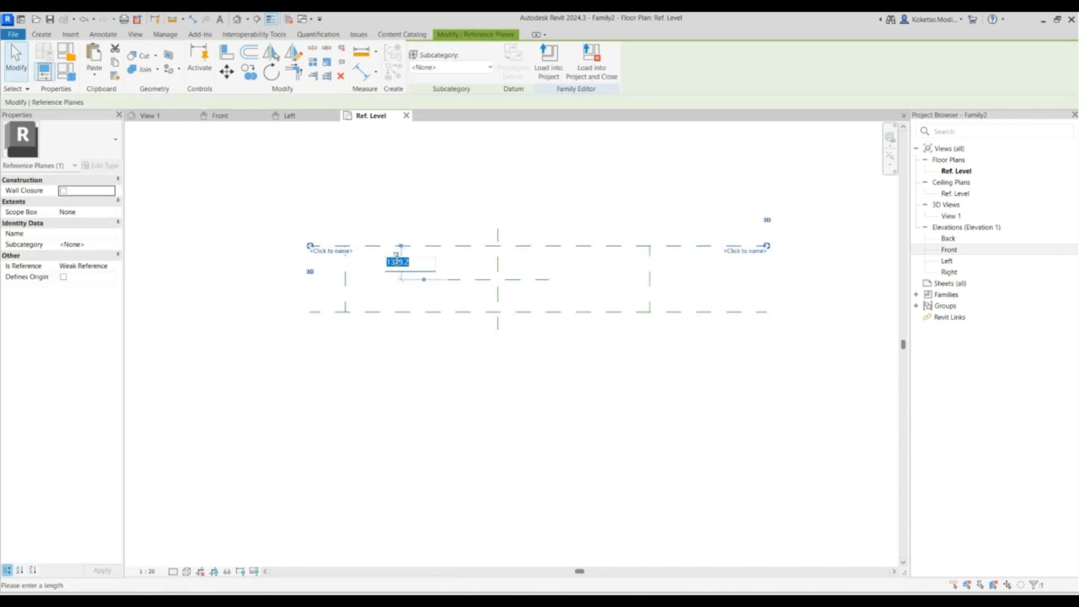
text(500)
key(Return)
click(443, 314)
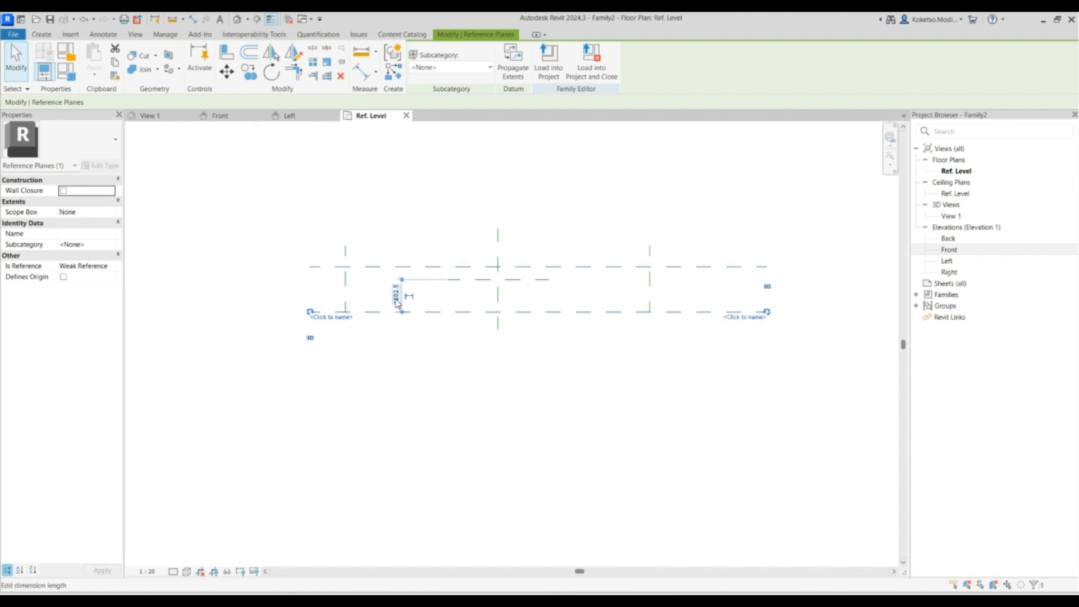
click(396, 298)
text(500)
key(Return)
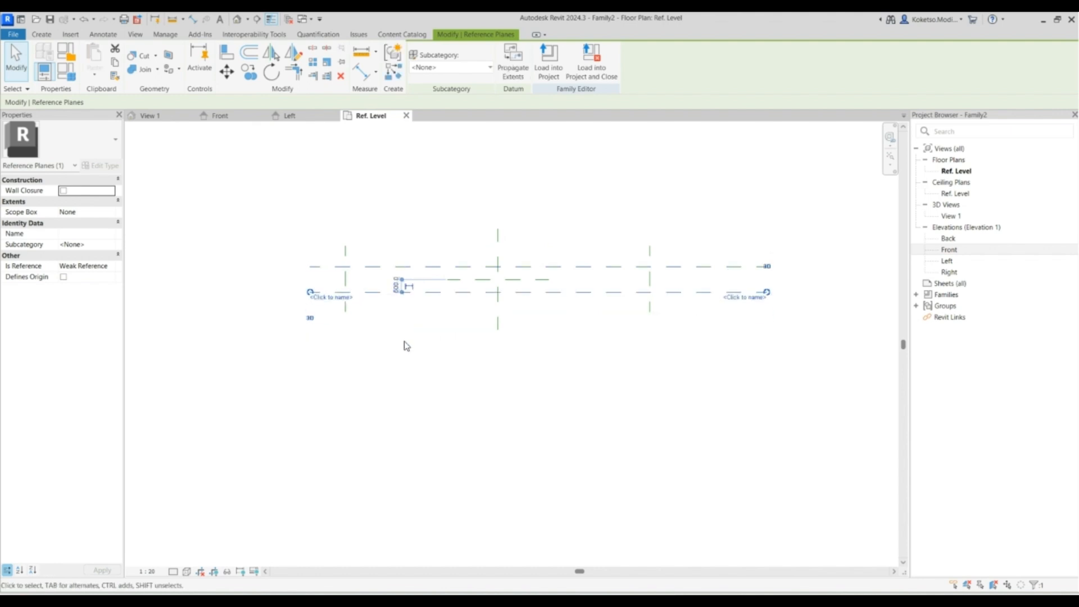
key(Escape)
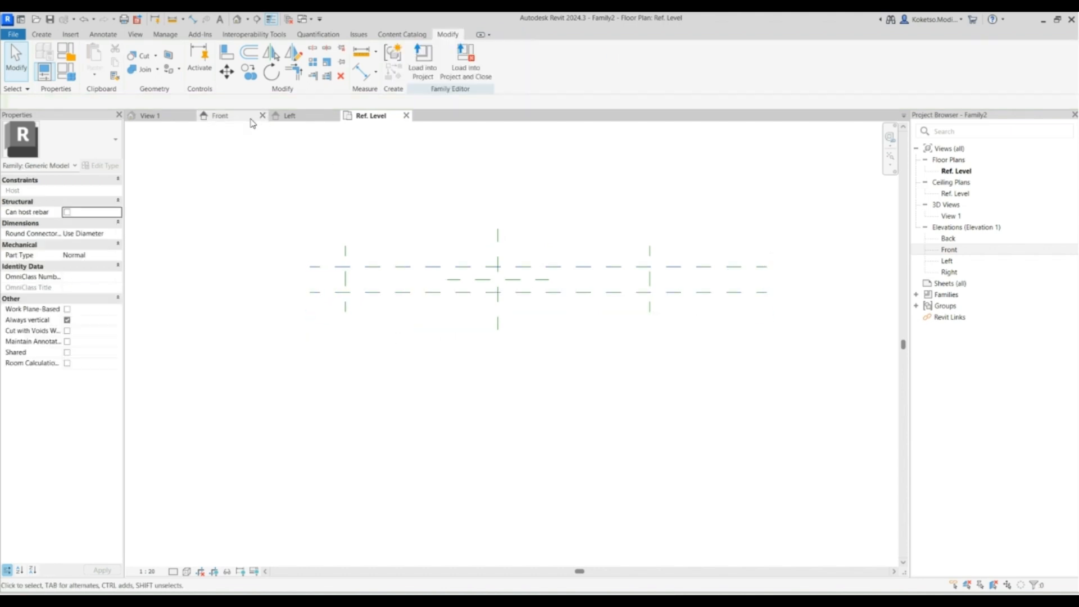
Start an extrusion sketch in the Front elevation.
click(284, 115)
click(241, 116)
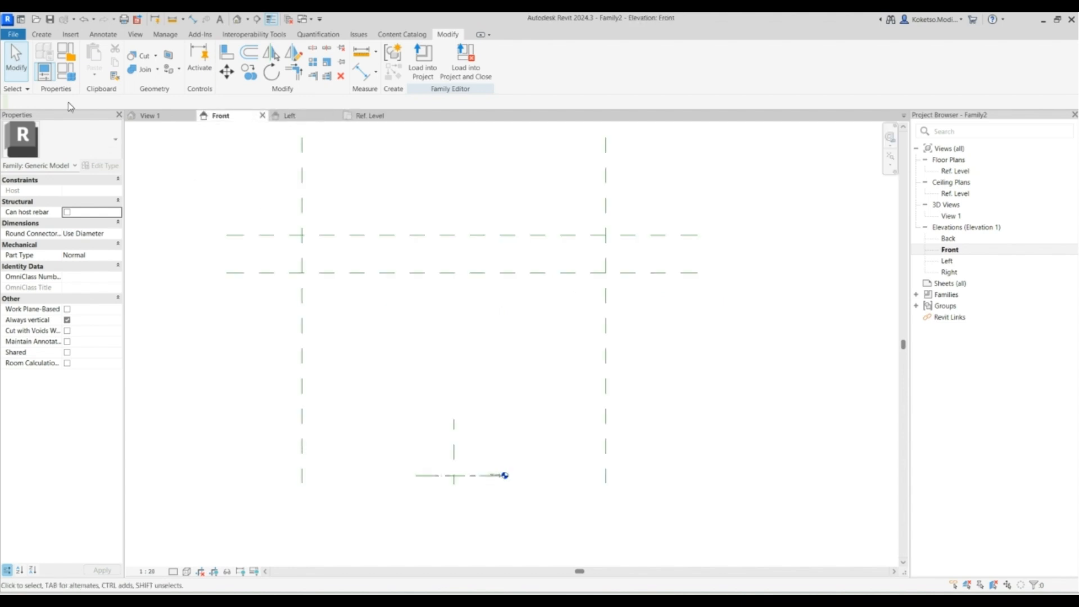
click(42, 34)
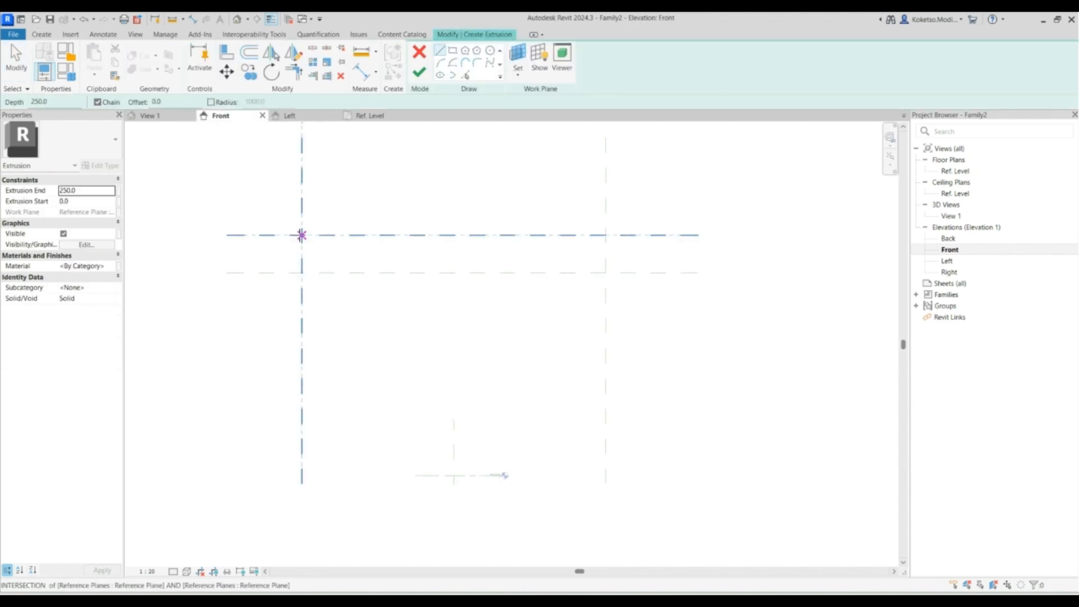
click(302, 235)
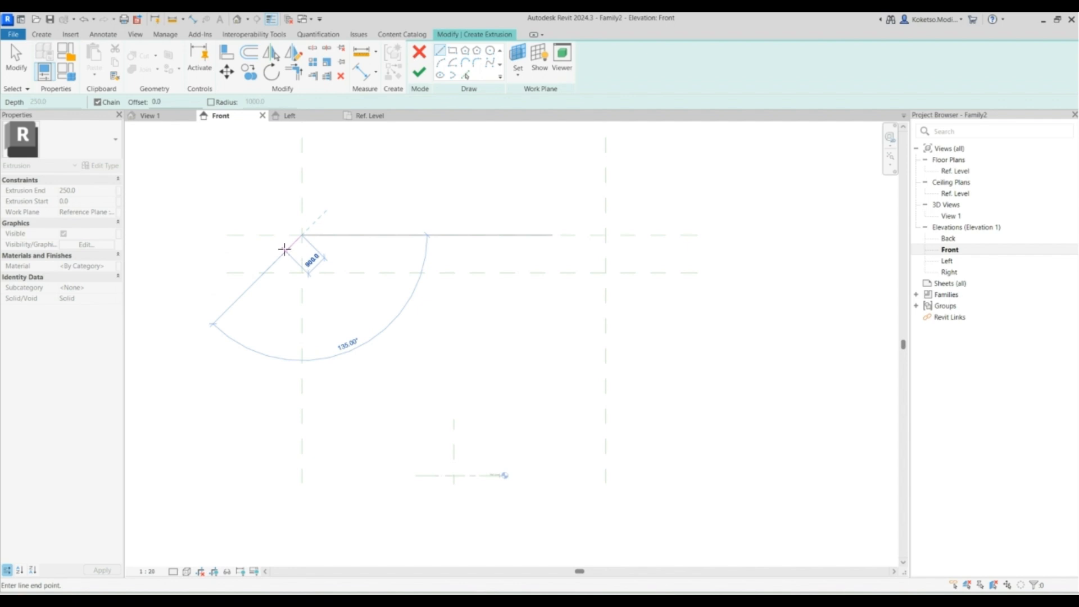
click(283, 251)
click(301, 272)
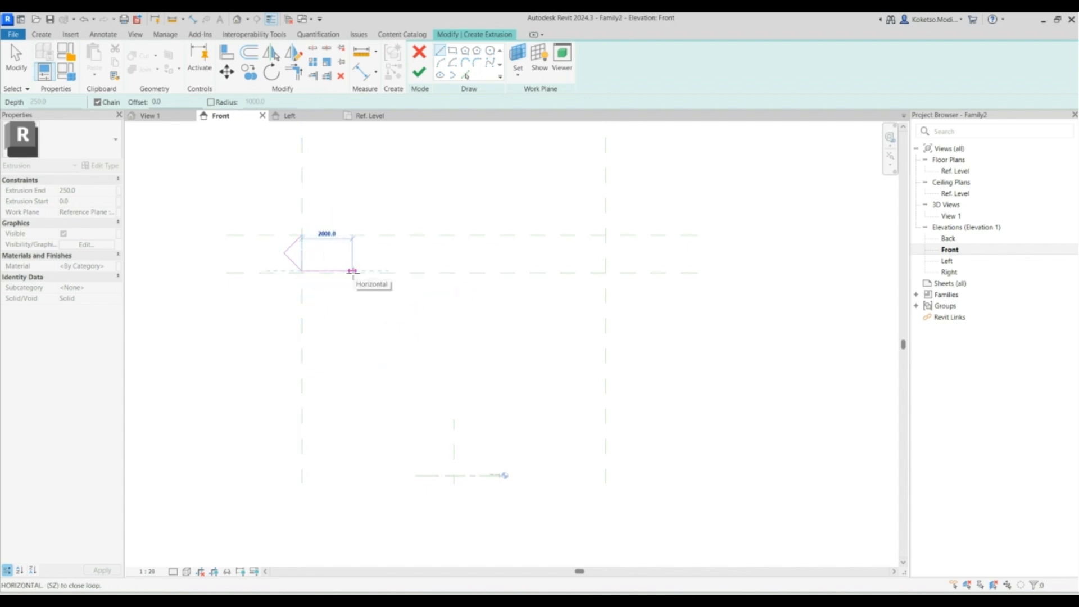
key(Escape)
key(Escape)
scroll(285, 253, up, 1)
drag(313, 210, 260, 335)
click(340, 75)
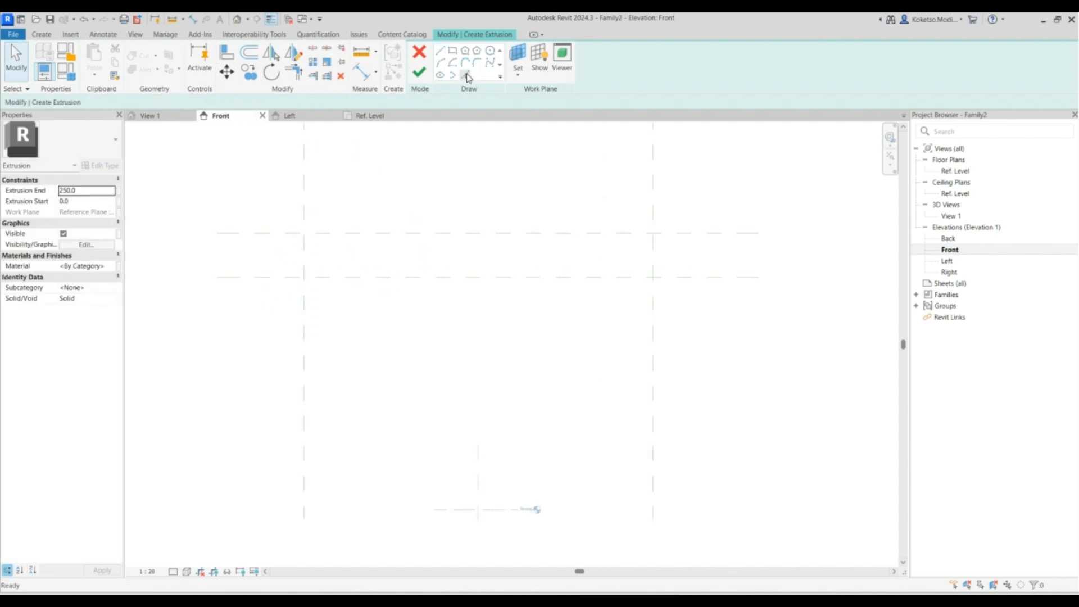
Sketch two sloped lines forming an outward point between the upper-left and lower-left reference plane intersections.
click(440, 50)
click(303, 233)
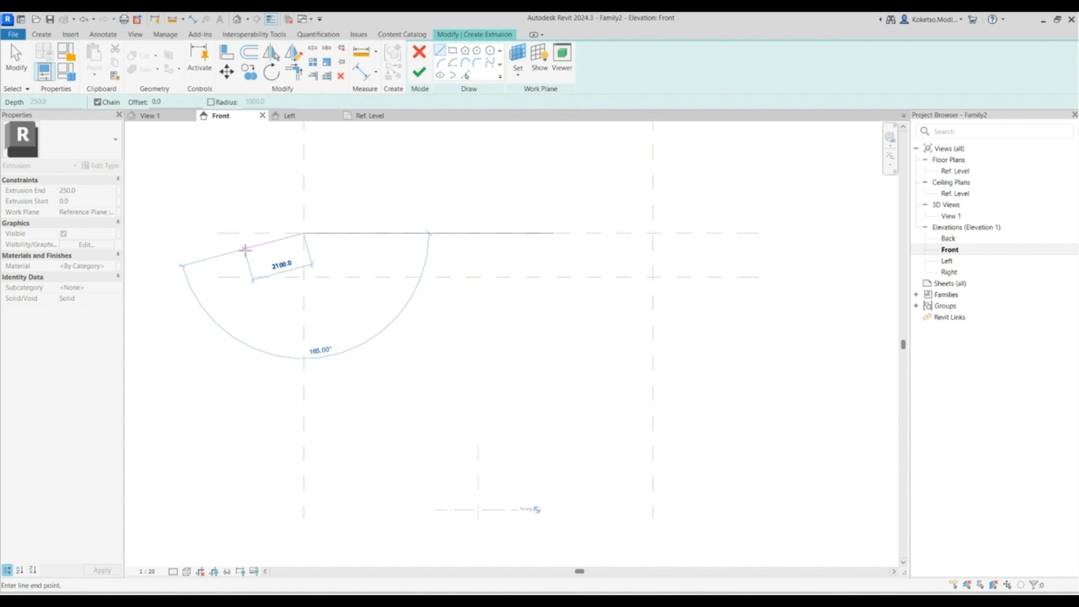
click(247, 249)
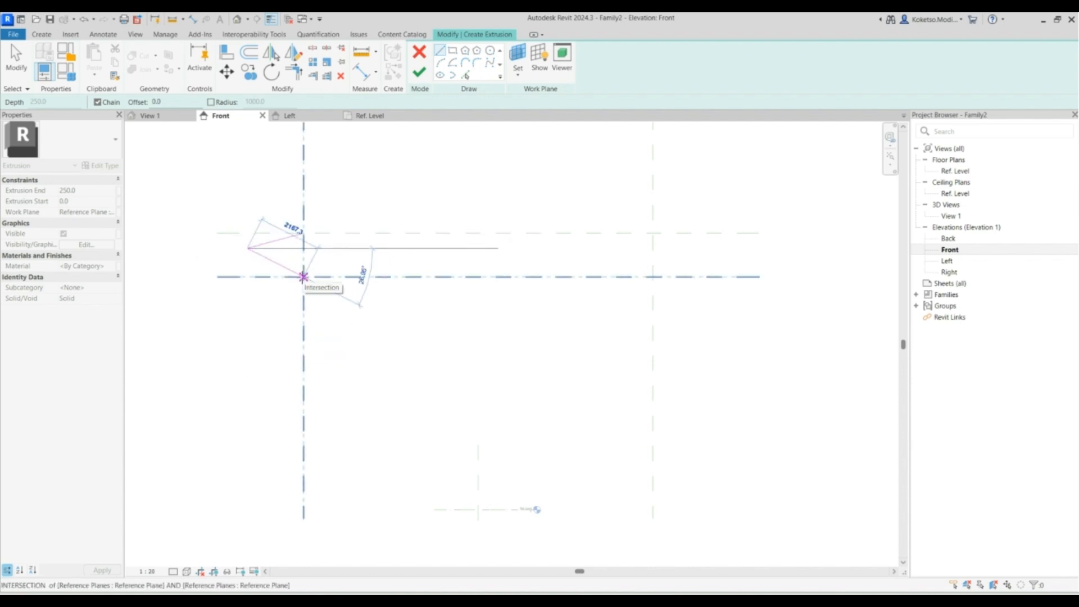
click(304, 277)
key(Escape)
key(Escape)
Move the free end of the upper sloped line closer to the left vertical plane and delete the lower sloped line.
click(254, 247)
drag(248, 248, 266, 255)
click(284, 254)
click(283, 267)
click(341, 76)
Sketch the left half's underside from the outer tip along the lower plane, up a 1000 mm line at 30°, and horizontally to the centre plane.
click(251, 247)
click(441, 51)
click(266, 255)
click(304, 277)
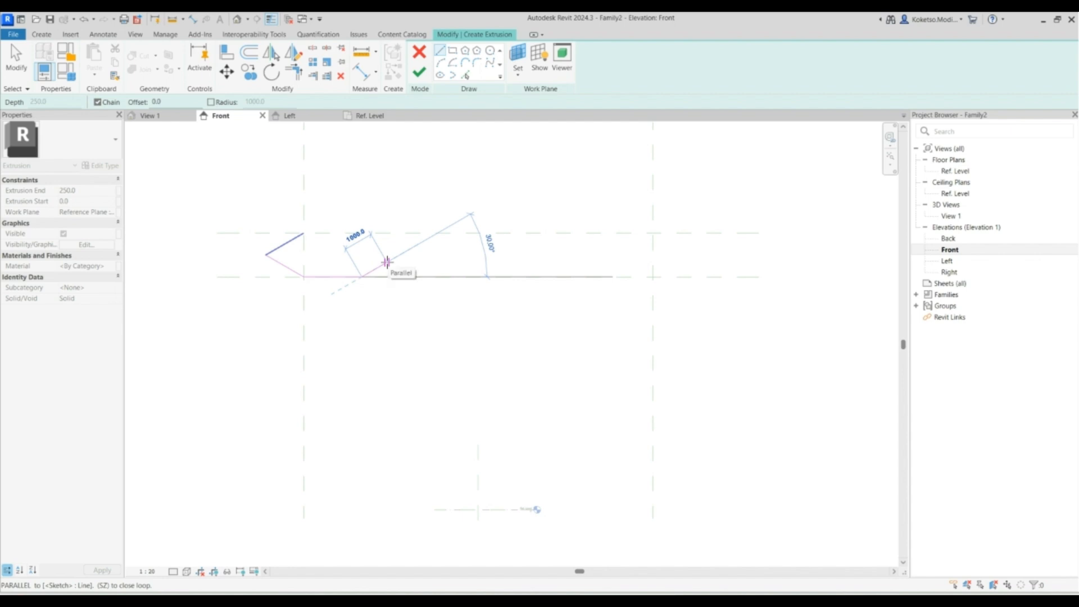
click(387, 262)
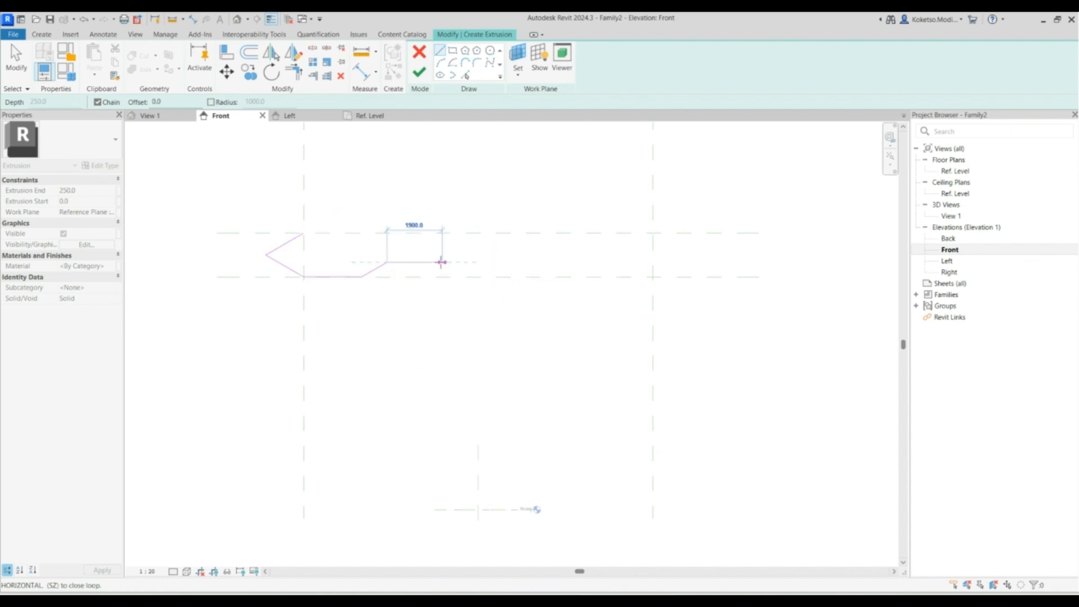
click(477, 262)
key(Escape)
key(Escape)
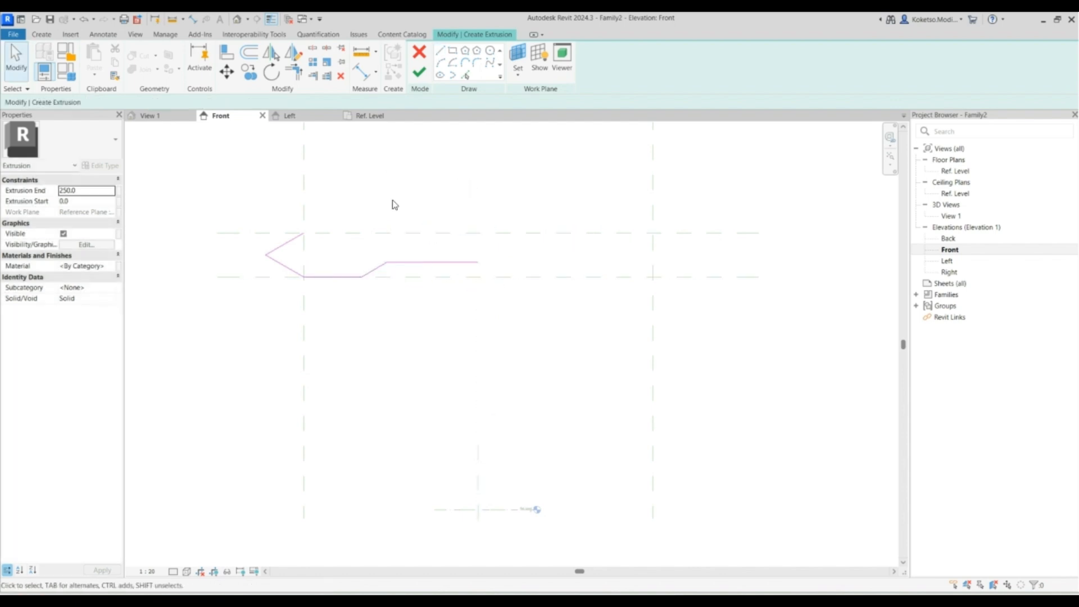
Mirror the five sketched profile lines about the vertical centre plane.
drag(517, 164, 219, 355)
click(270, 54)
click(478, 450)
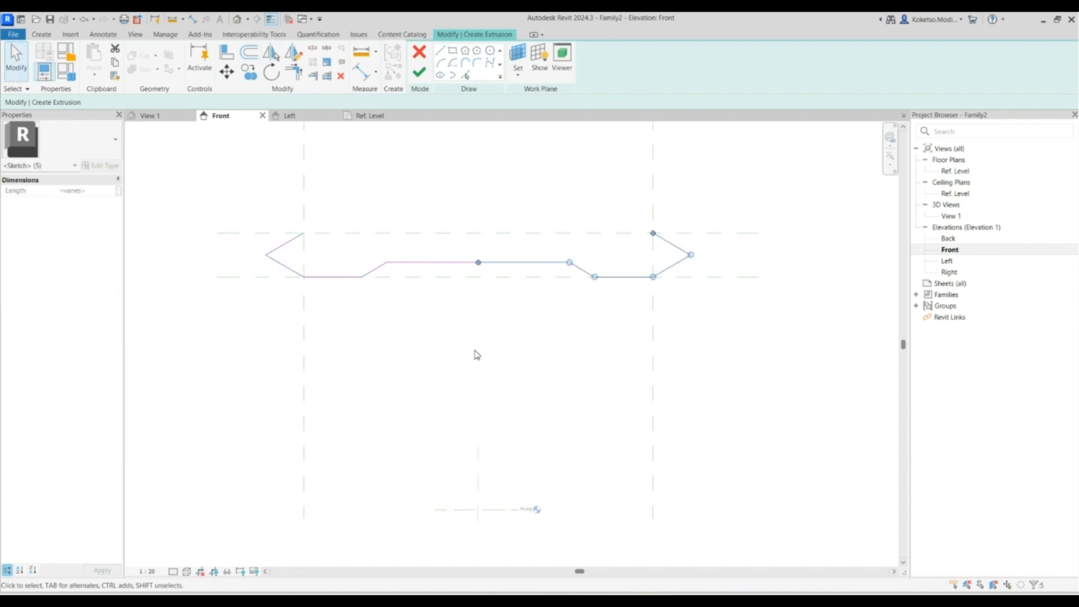
Delete the left half of the recessed horizontal line and extend its right half to the upper end of the left inner slope.
click(341, 75)
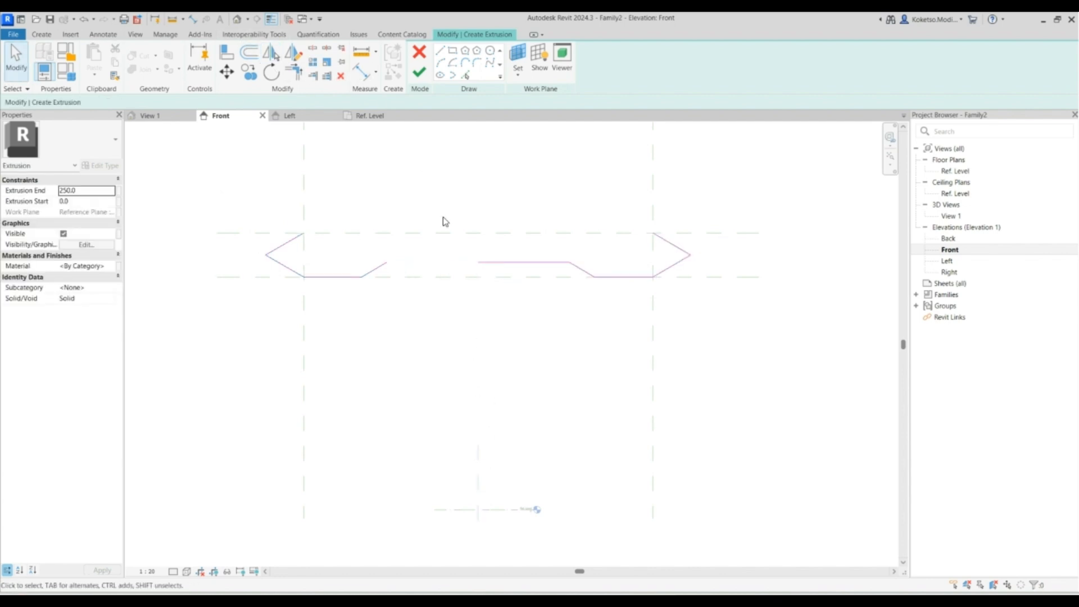
click(486, 263)
drag(478, 262, 385, 261)
Close the profile with a horizontal line along the upper reference plane between the two outer vertical planes and finish the extrusion.
click(441, 52)
click(304, 232)
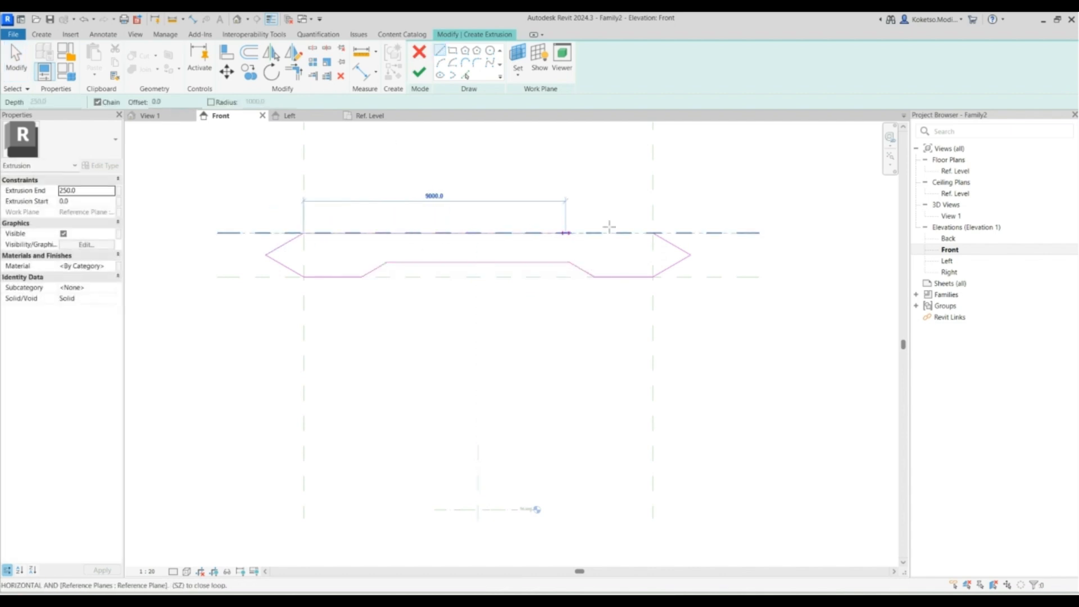
click(652, 232)
key(Escape)
key(Escape)
scroll(363, 242, down, 2)
scroll(366, 245, up, 3)
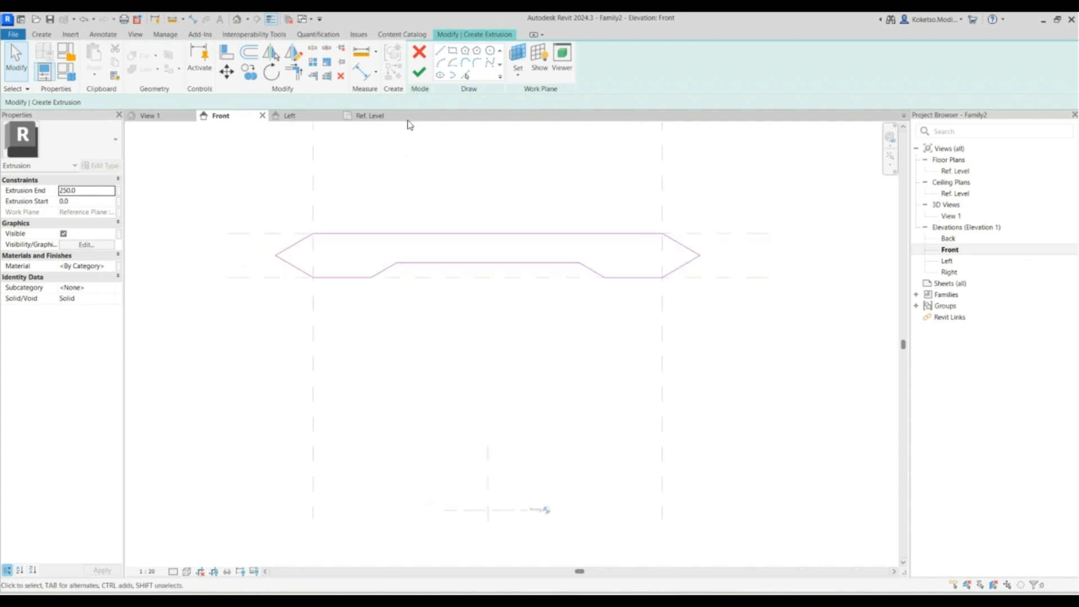
click(418, 72)
In the Ref. Level plan's view range, set top, bottom and view depth to Unlimited and change the cut plane offset.
click(369, 116)
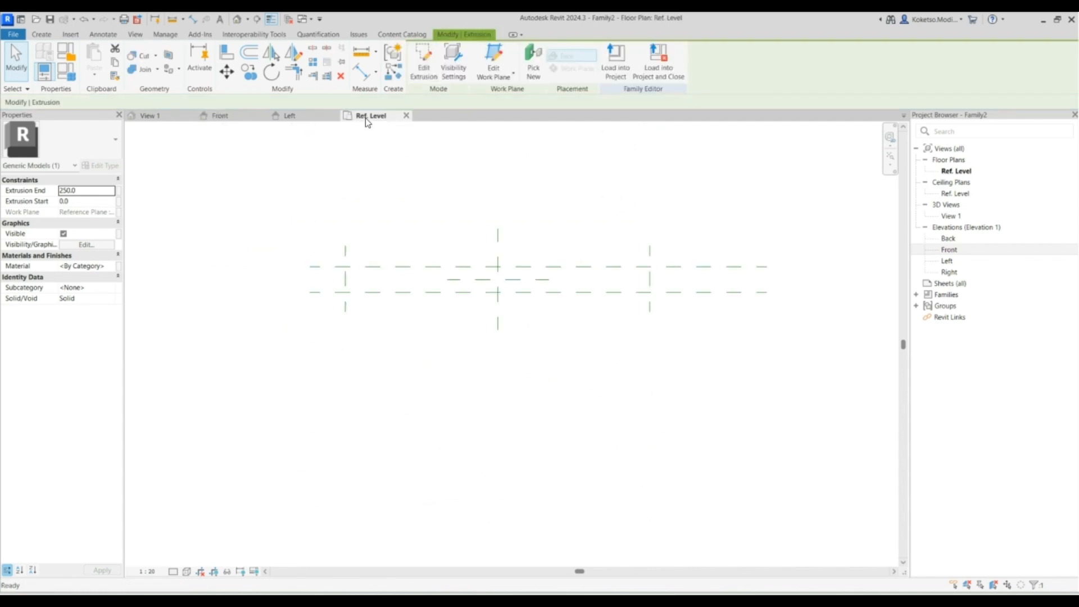
click(423, 308)
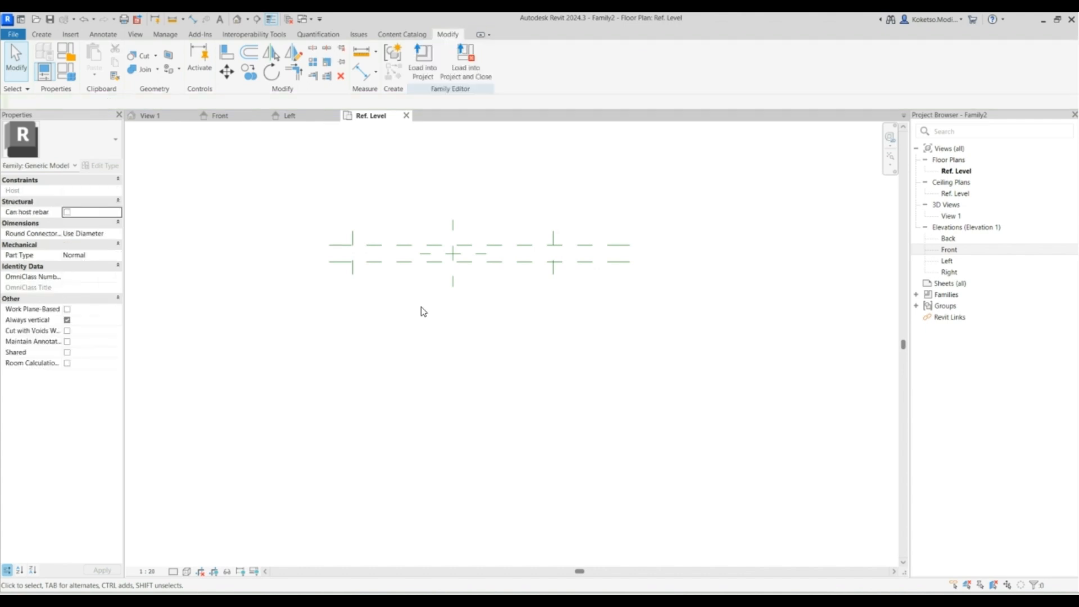
key(v)
key(r)
click(685, 263)
click(657, 284)
click(663, 296)
click(653, 319)
click(661, 352)
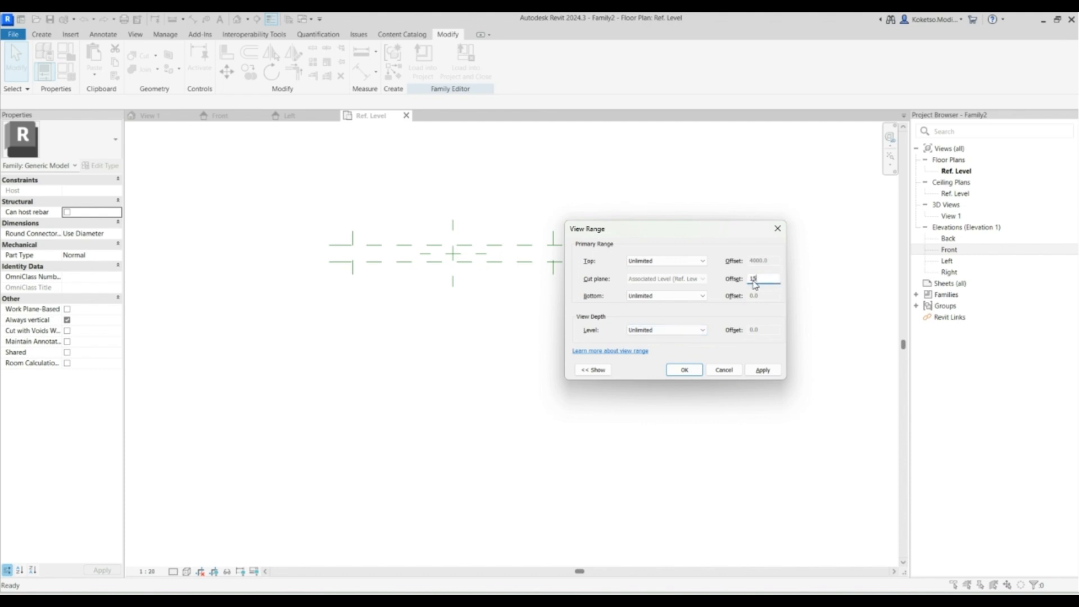
click(763, 369)
click(685, 369)
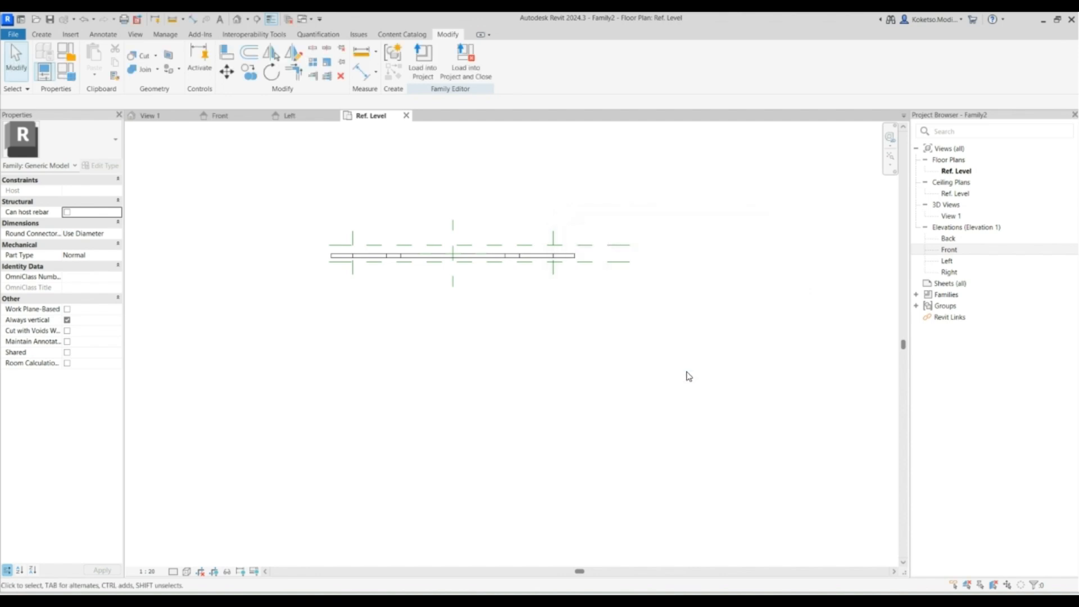
Stretch the extrusion's front and back faces to the two horizontal reference planes, for a 1000 mm depth, and lock them.
click(392, 243)
scroll(508, 234, up, 2)
mouse_move(507, 234)
mouse_down()
mouse_move(506, 214)
mouse_move(514, 253)
mouse_up()
click(529, 192)
scroll(529, 192, down, 1)
scroll(523, 224, up, 1)
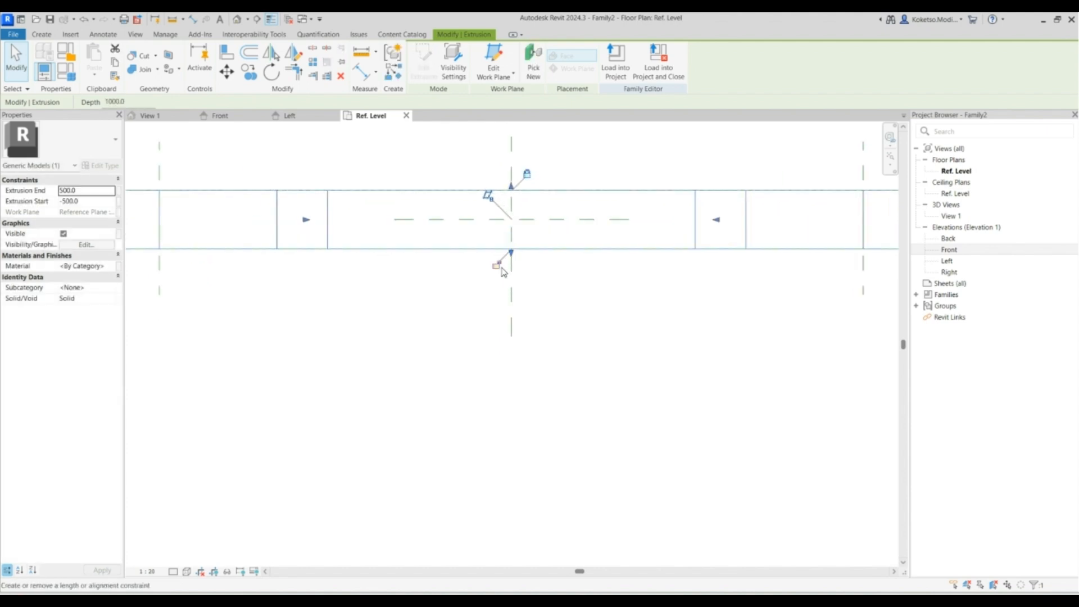
scroll(454, 272, down, 2)
click(508, 286)
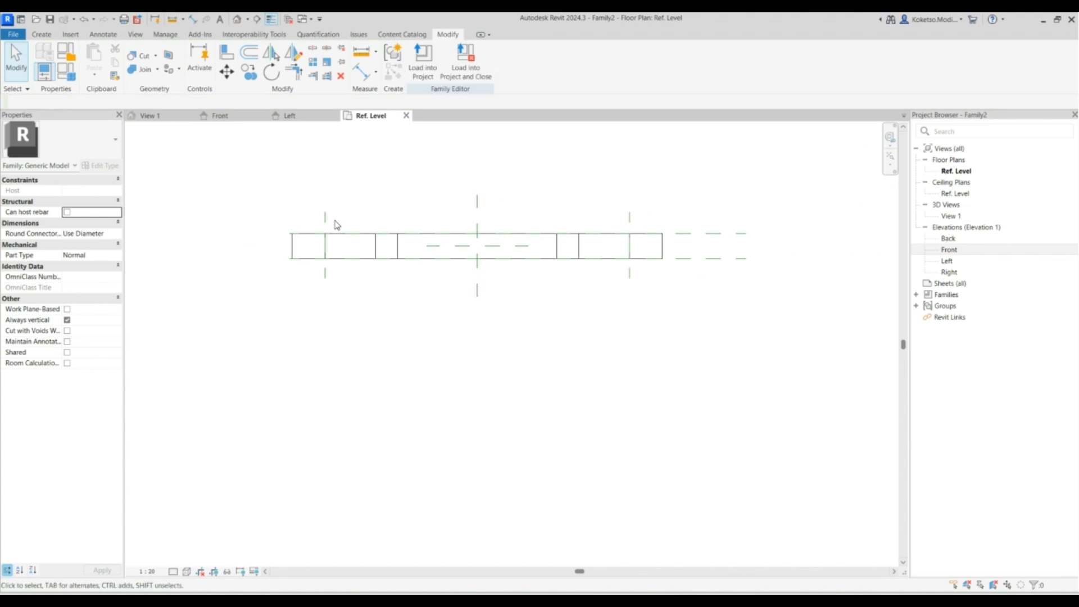
In the Front elevation, sketch an 8000 mm vertical sweep path from the beam's underside to the reference level, 1000 mm inside the left plane.
scroll(325, 220, up, 1)
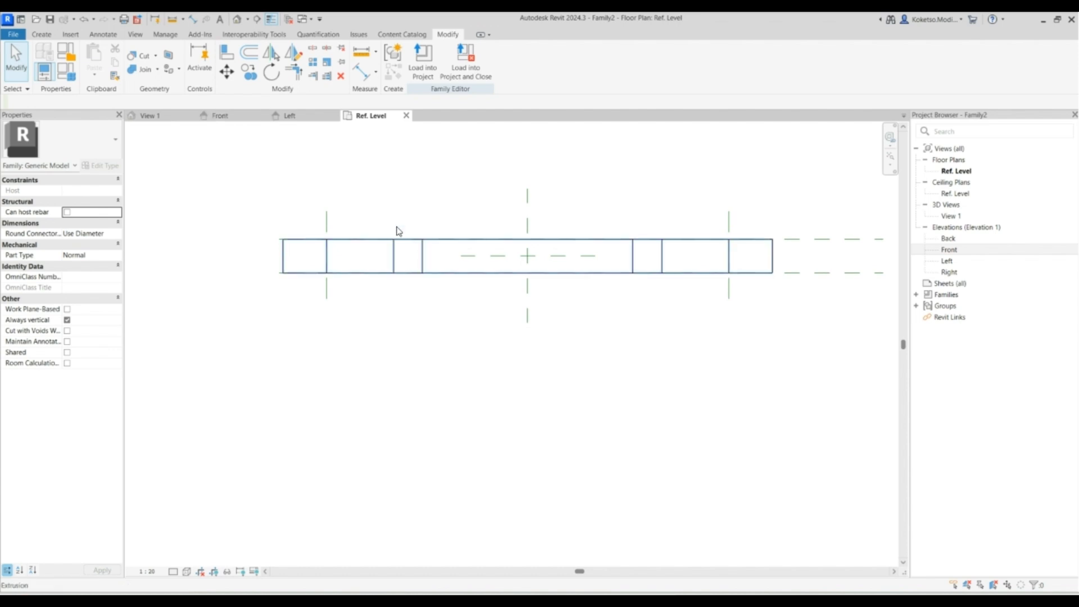
click(219, 117)
scroll(366, 248, down, 2)
scroll(366, 256, up, 1)
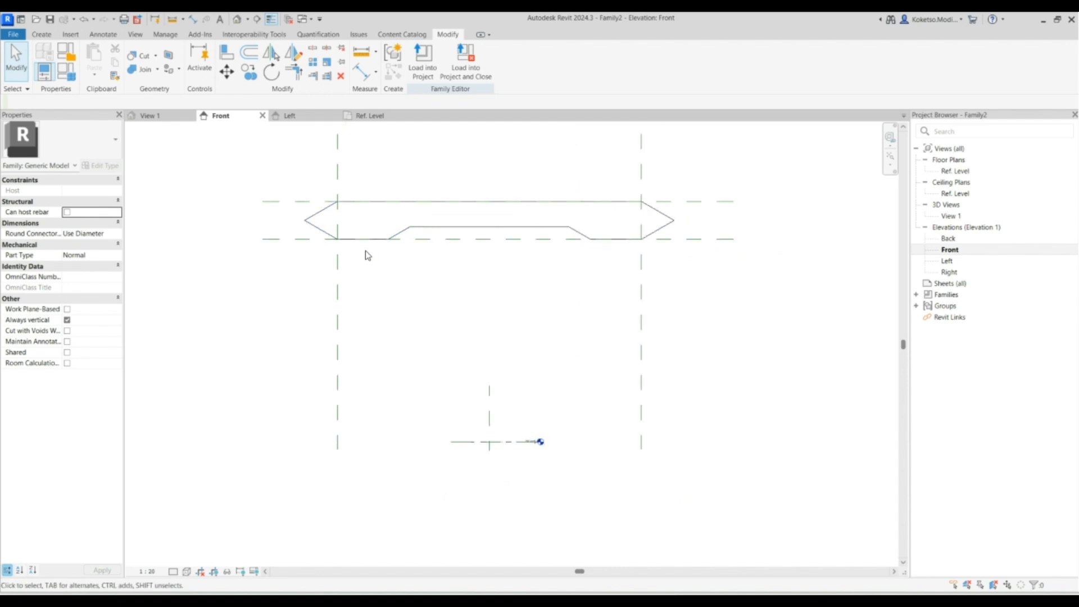
click(51, 35)
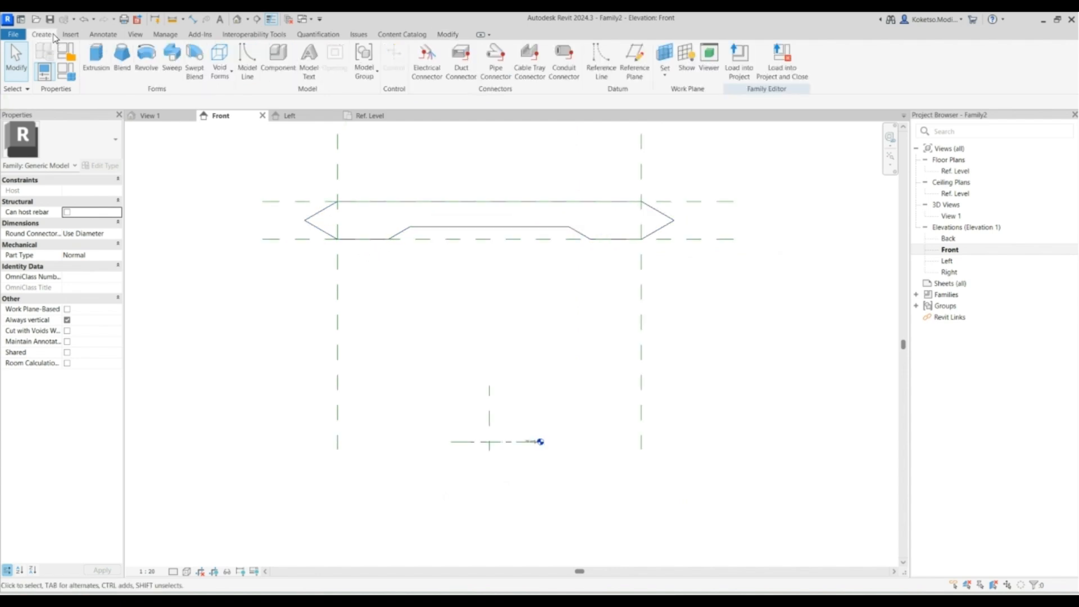
click(172, 57)
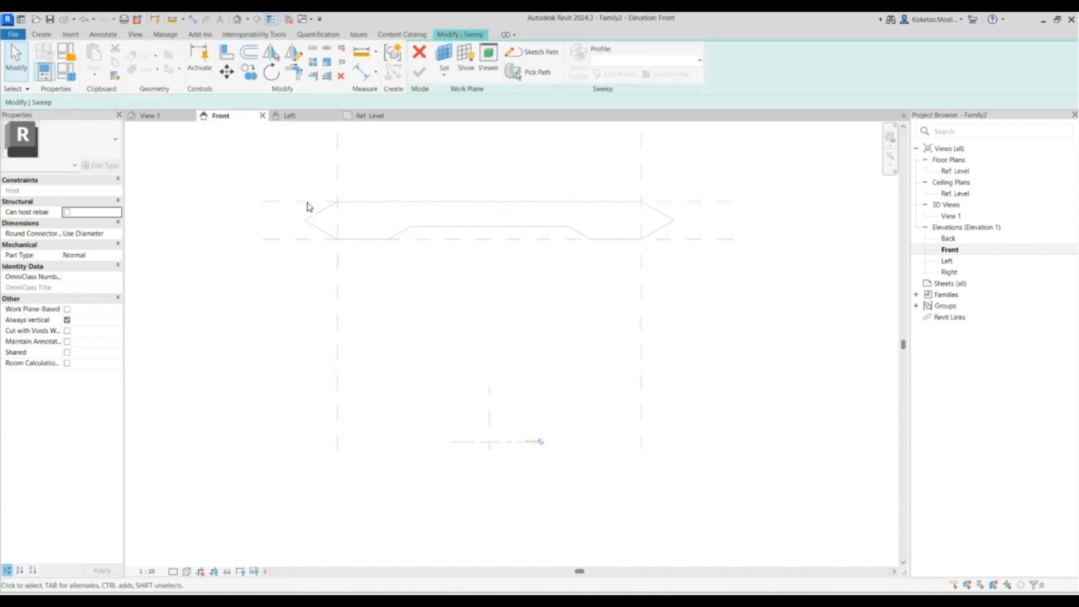
click(532, 52)
click(363, 239)
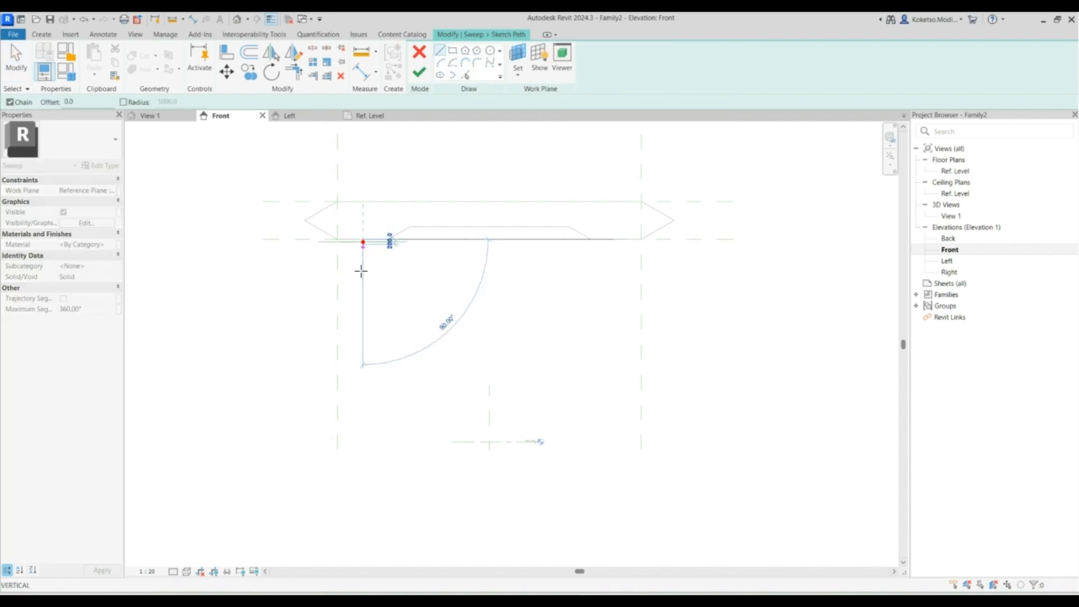
click(362, 441)
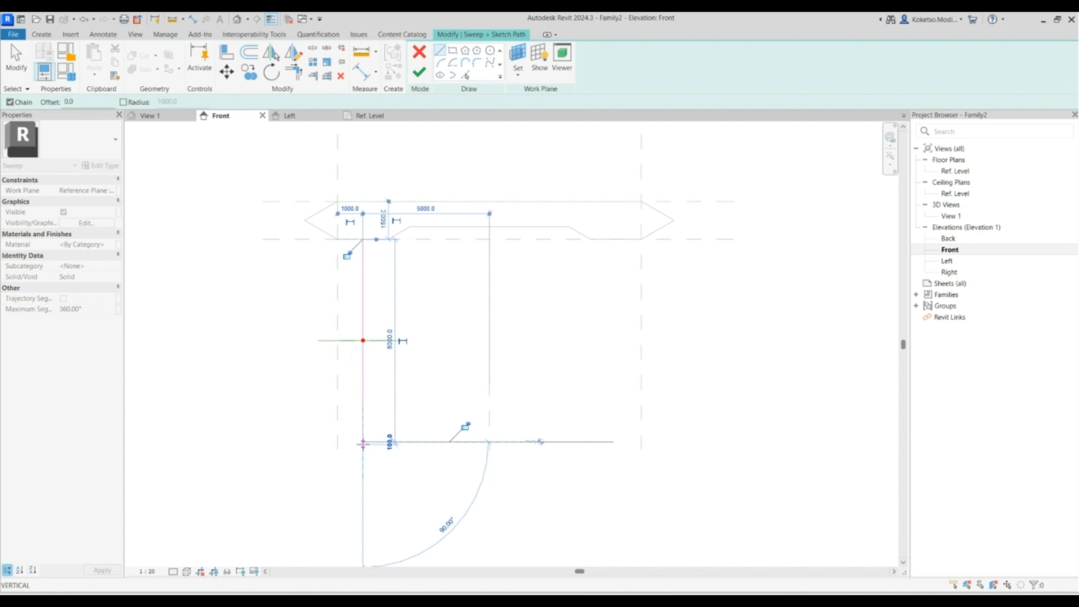
key(Escape)
key(Escape)
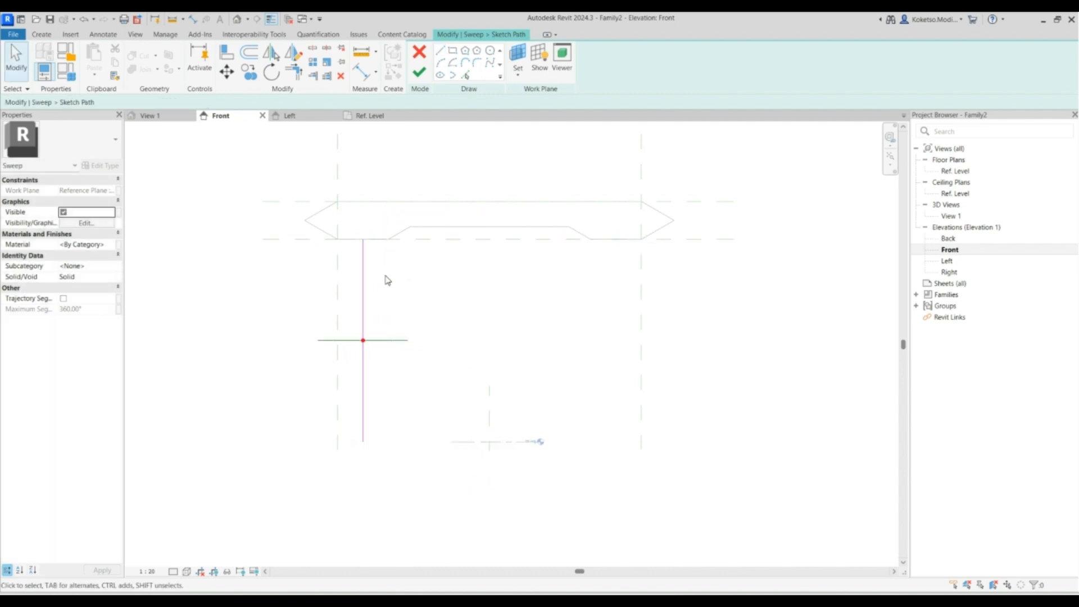
Retrace the vertical path line from the beam's underside down to the reference level and finish the path sketch.
click(440, 50)
click(363, 239)
click(363, 440)
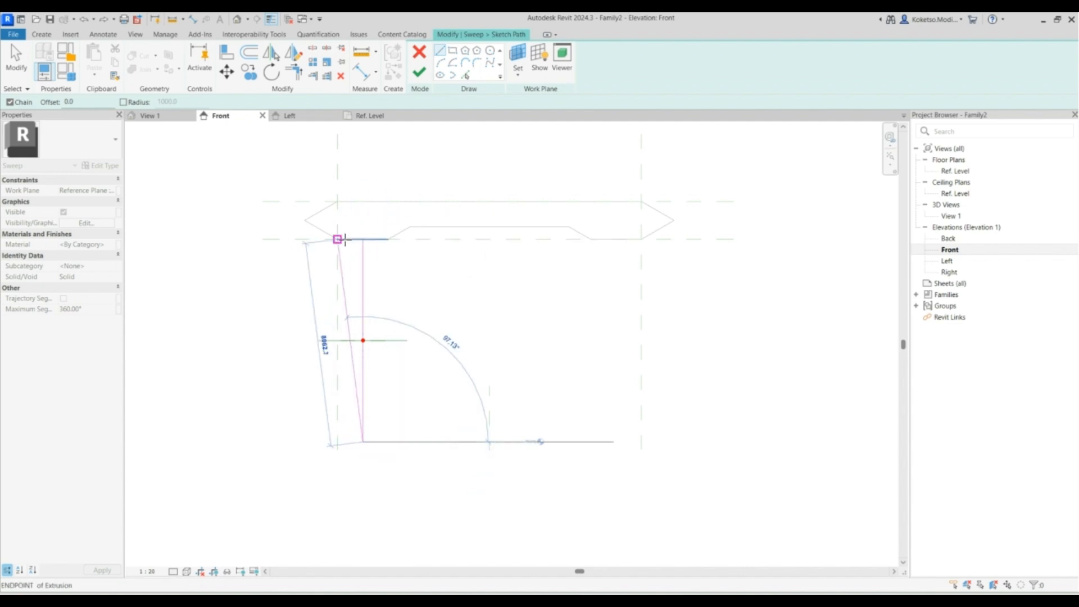
key(Escape)
key(Escape)
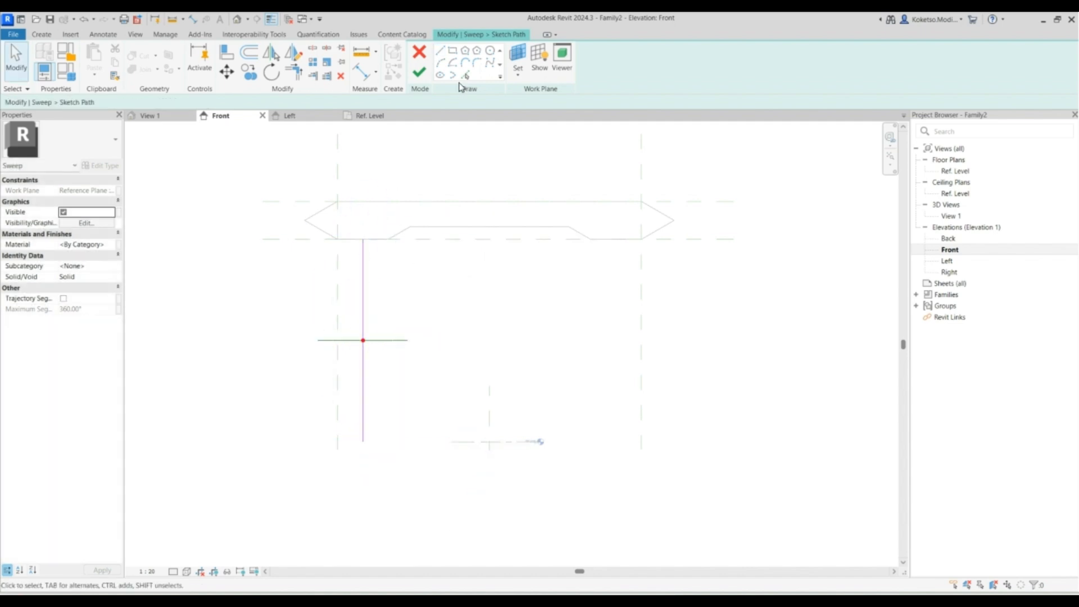
click(420, 72)
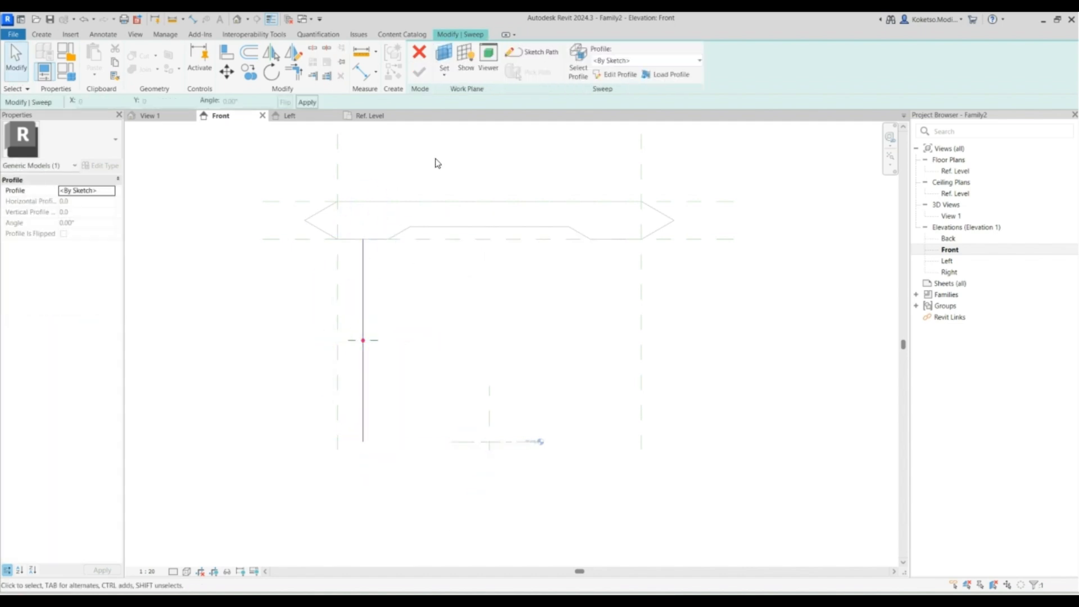
In the Ref. Level plan, sketch a 500 mm radius circle centred on the path as the sweep profile and complete the sweep.
click(615, 75)
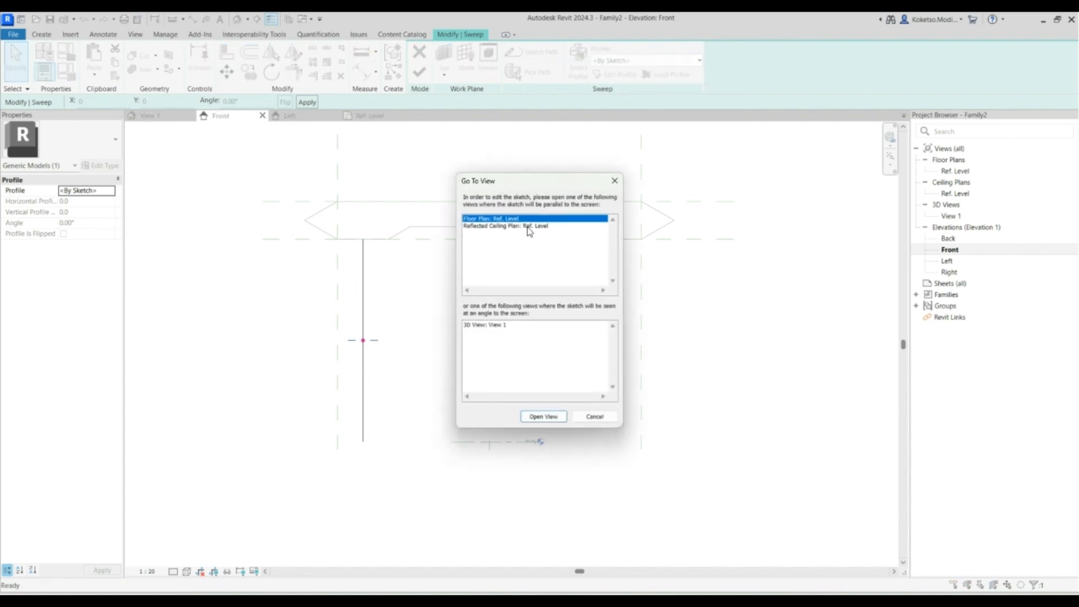
click(544, 417)
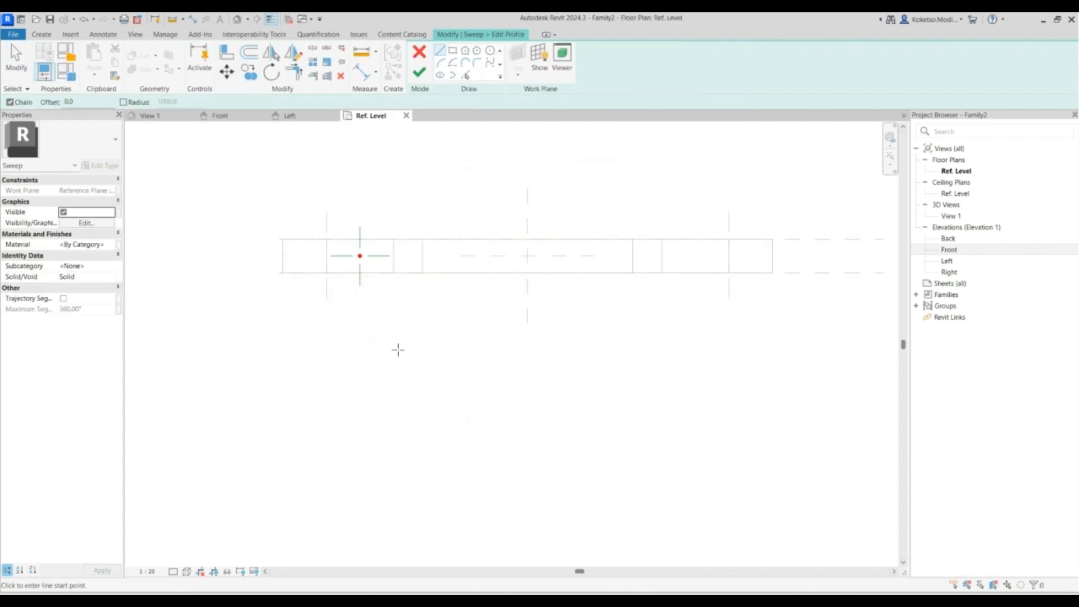
click(489, 50)
scroll(351, 247, up, 3)
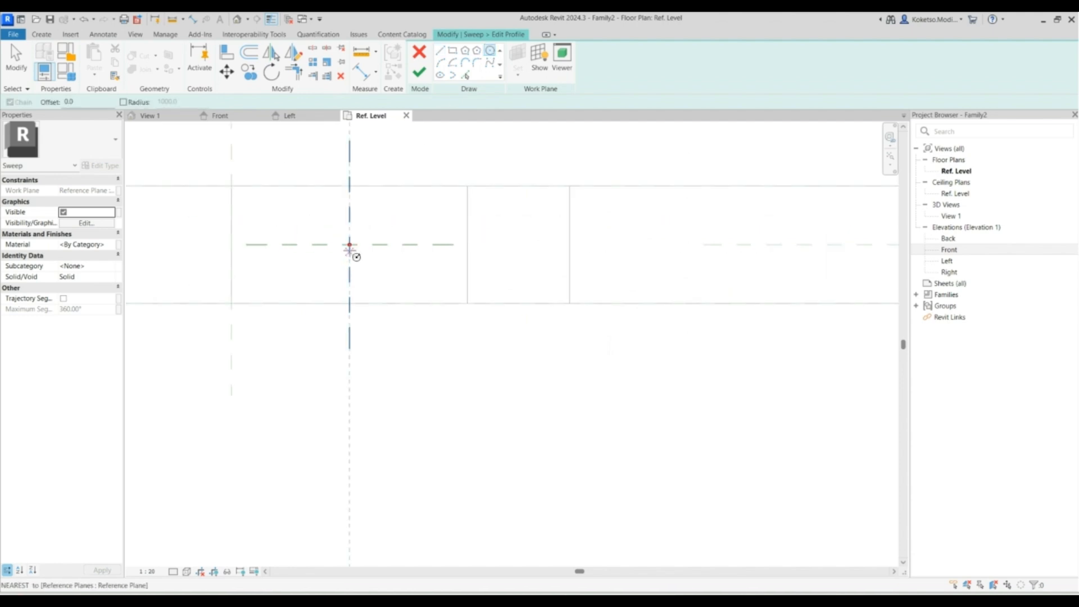
click(349, 244)
click(349, 185)
scroll(360, 244, down, 2)
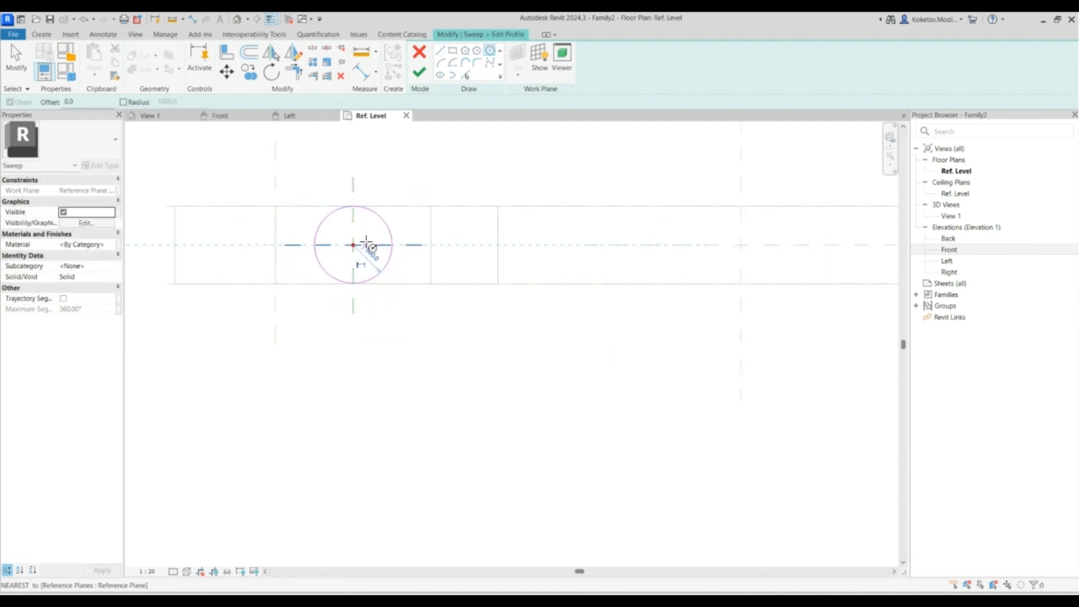
key(Escape)
key(Escape)
click(320, 232)
key(Escape)
scroll(340, 254, down, 3)
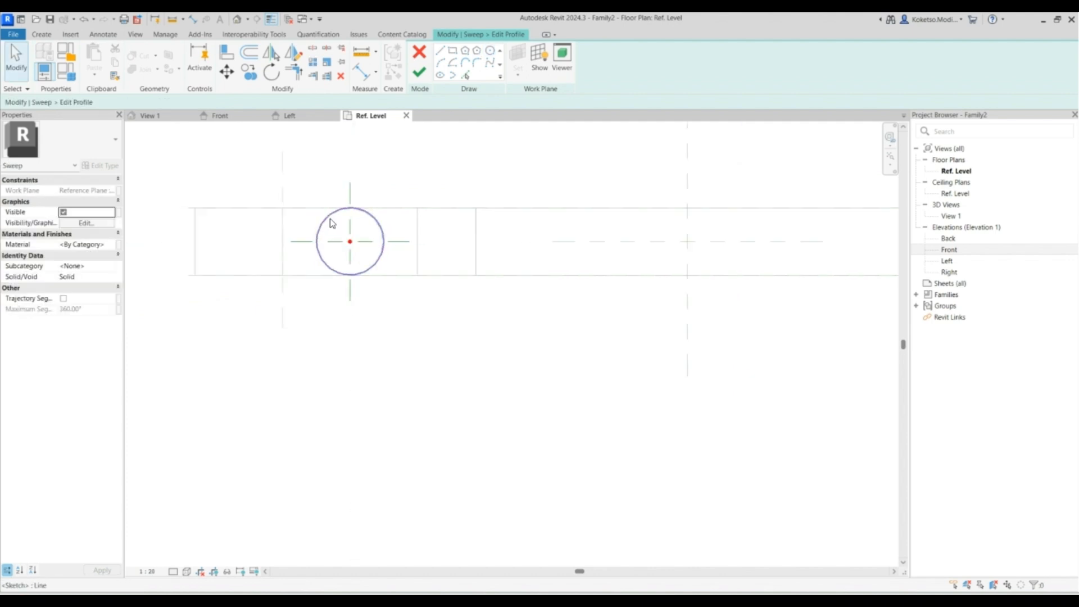
click(422, 78)
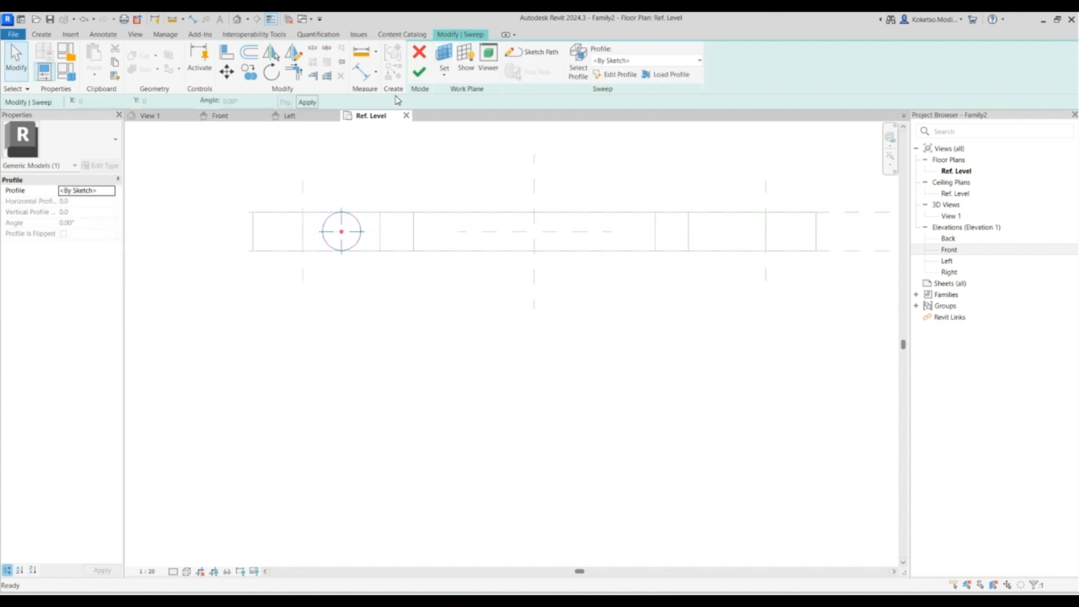
click(223, 117)
click(419, 72)
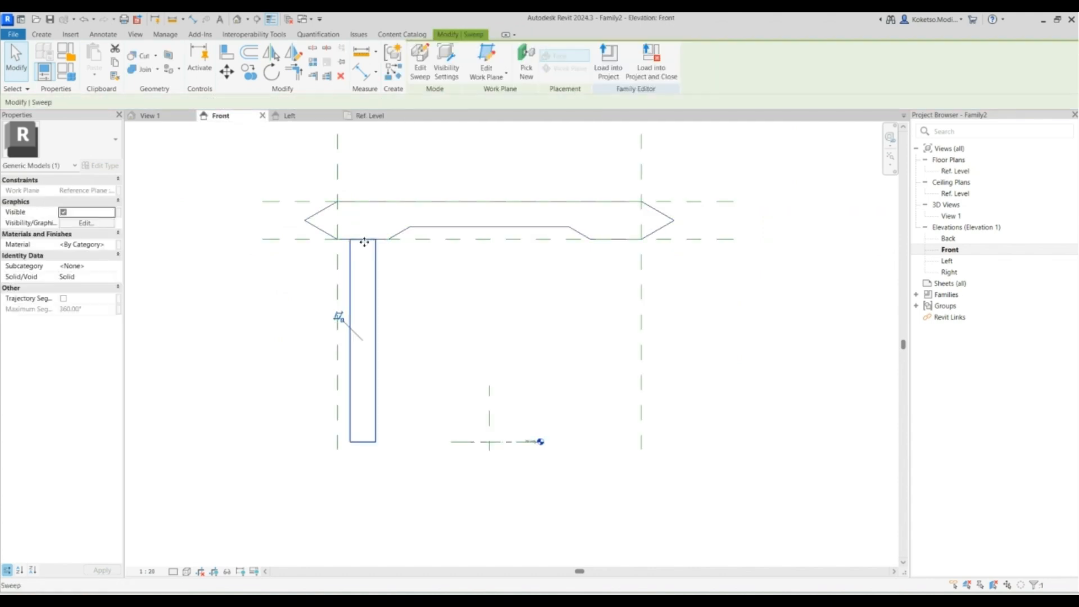
Align the left column's top to the lower horizontal reference plane and lock the alignment.
click(383, 264)
key(a)
key(l)
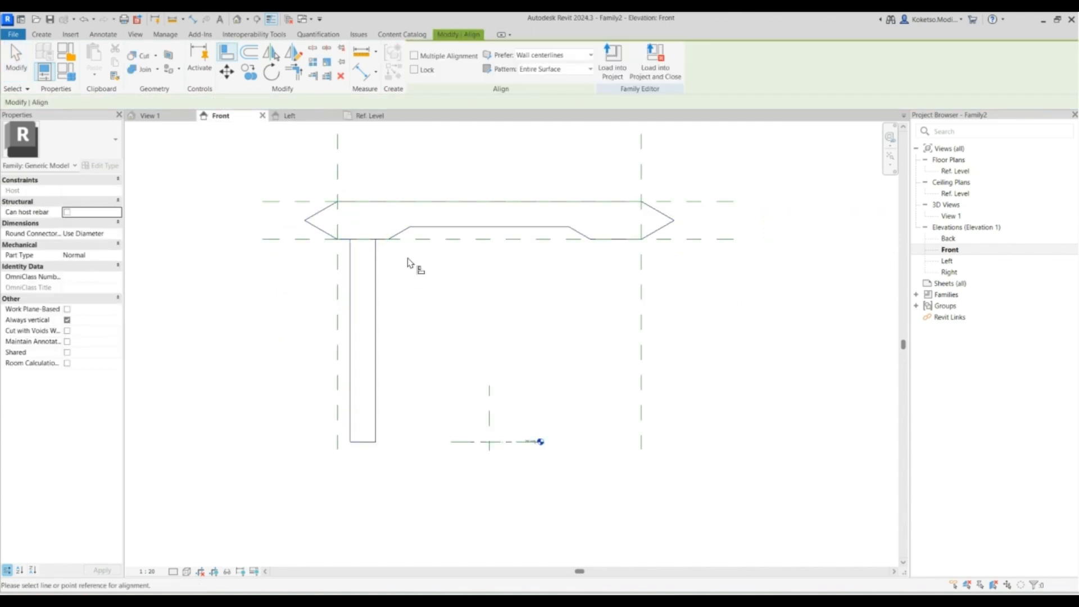
click(364, 239)
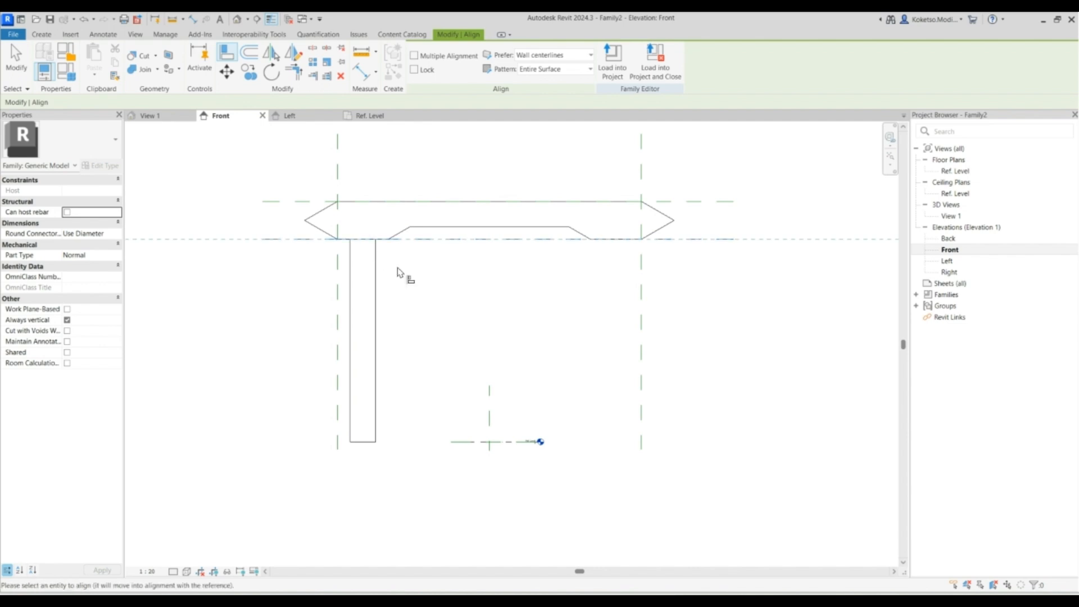
click(366, 242)
click(482, 254)
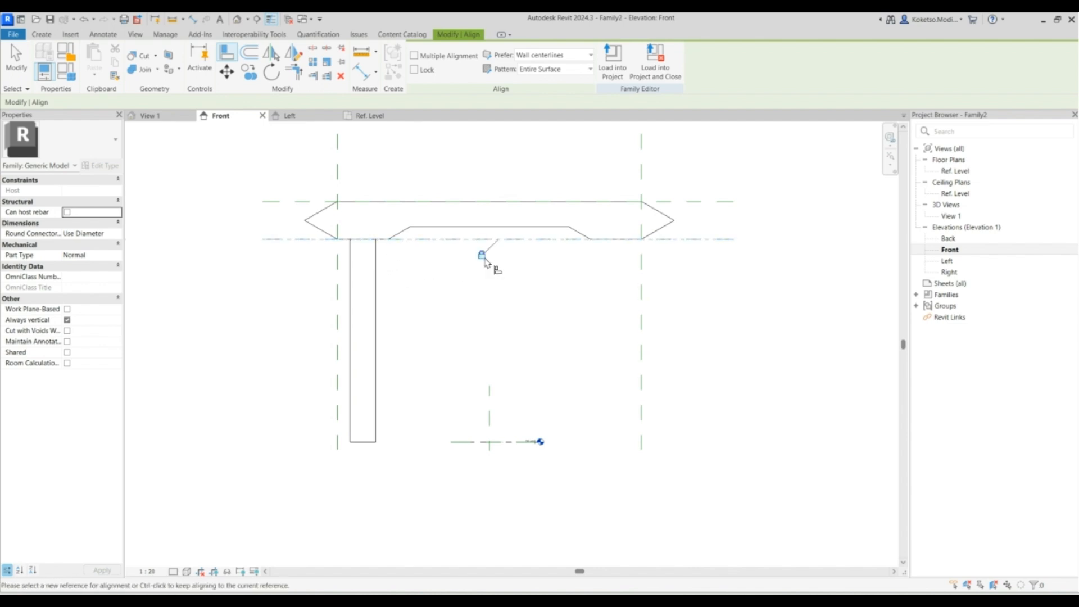
click(351, 253)
key(Escape)
Mirror the left column about the vertical centre plane.
click(376, 304)
scroll(319, 255, down, 2)
click(272, 54)
click(431, 350)
key(Escape)
scroll(522, 272, up, 2)
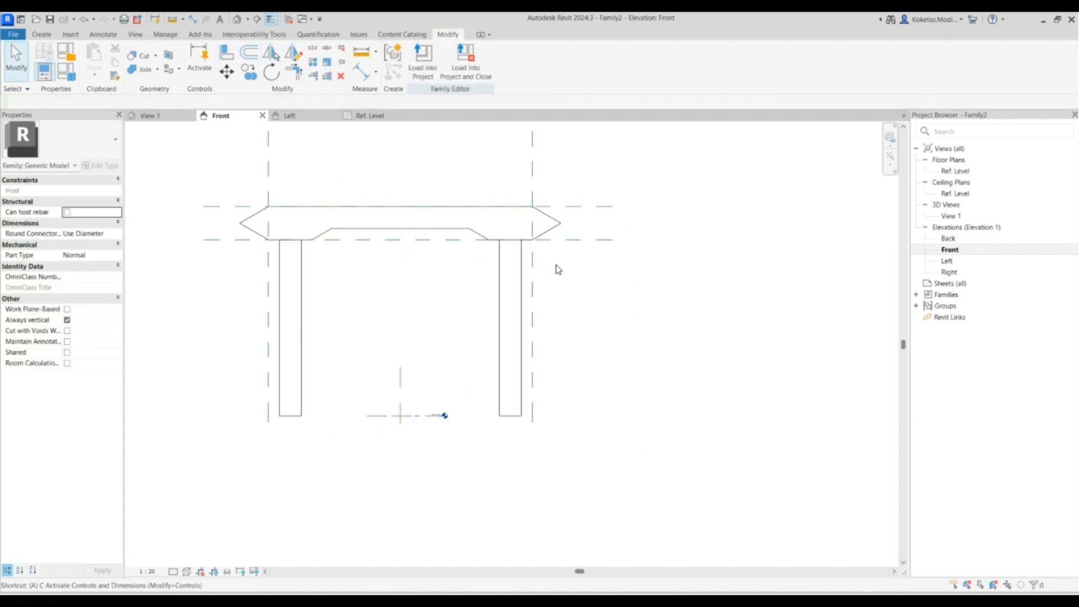
Align the right column's top to the lower horizontal reference plane and lock the alignment.
key(a)
key(l)
click(510, 240)
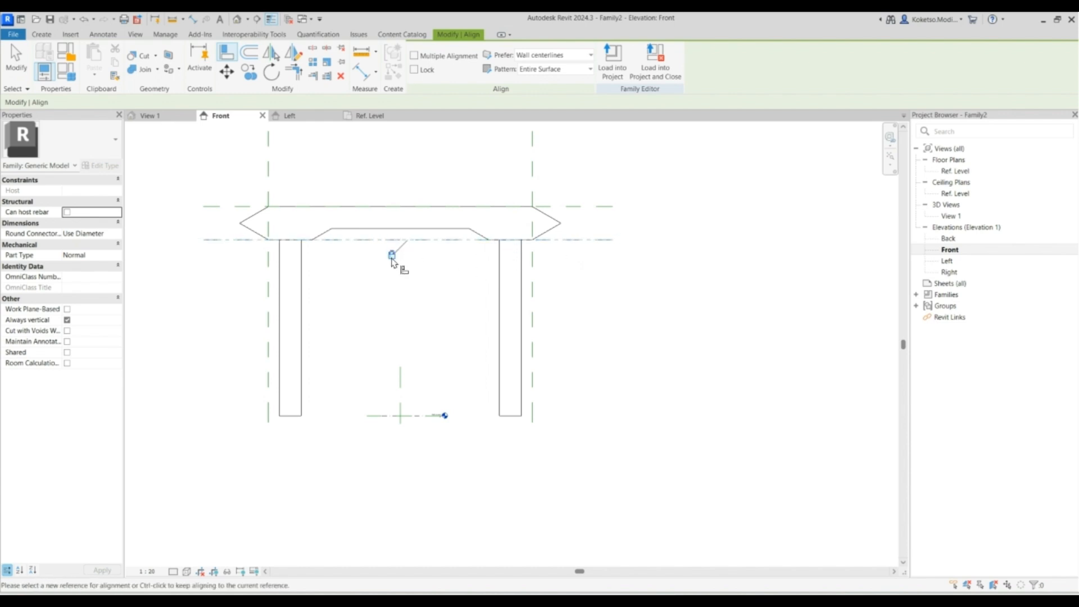
click(525, 243)
key(Escape)
key(Escape)
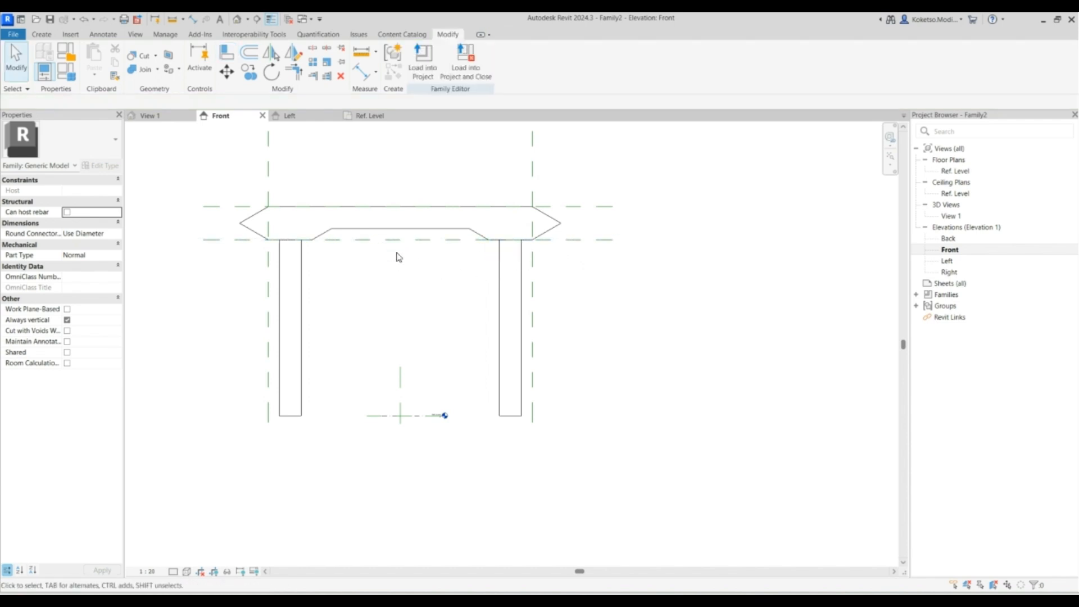
In the default 3D view, display surfaces realistically and assign the Concrete, Cast In Situ material to the beam and both columns.
click(239, 20)
shift+middle_drag(619, 337, 716, 207)
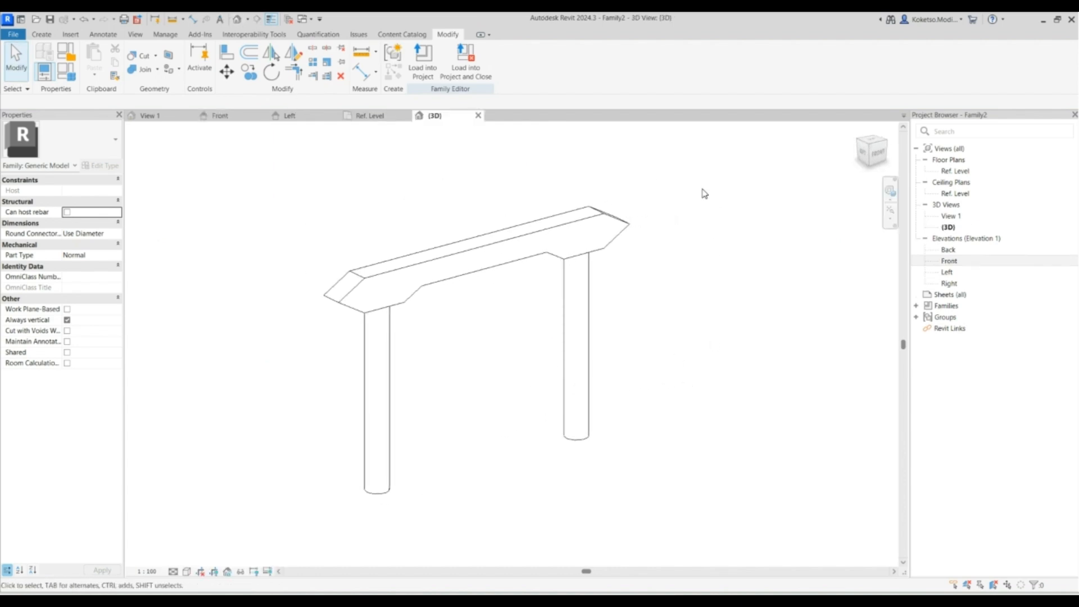
drag(716, 208, 292, 501)
click(178, 572)
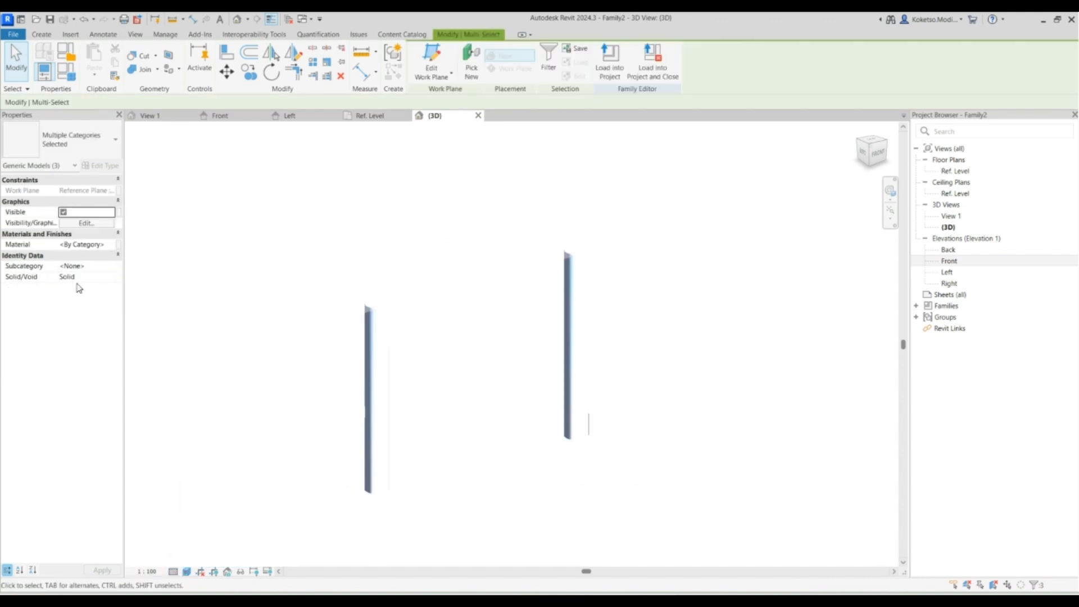
click(87, 244)
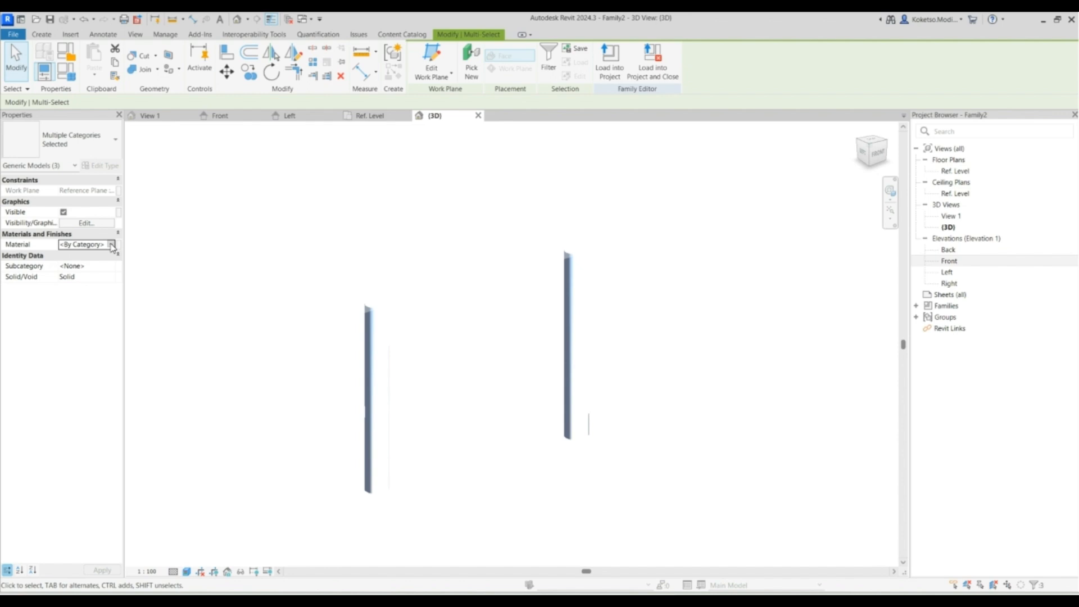
click(113, 245)
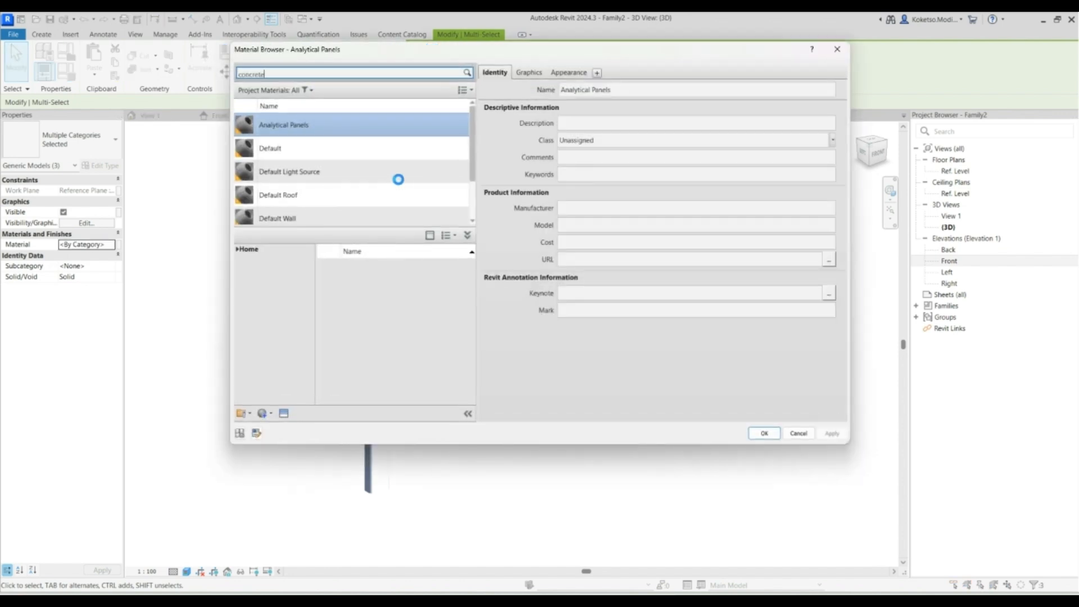
drag(477, 277, 473, 317)
click(448, 291)
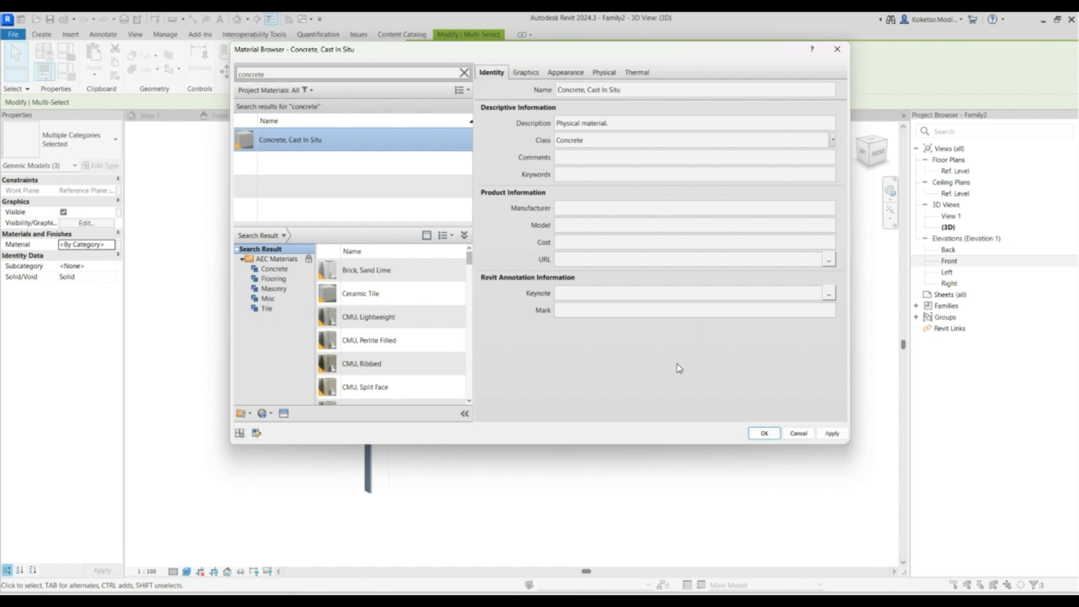
click(841, 437)
click(755, 435)
click(750, 349)
shift+middle_drag(756, 349, 647, 360)
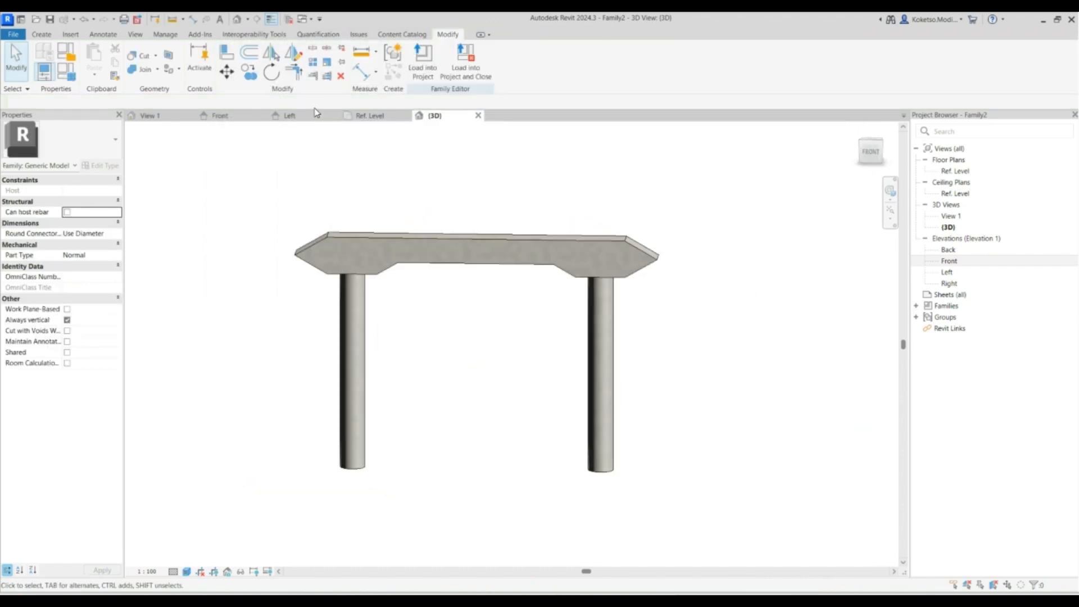
In the Front elevation, extend the Center (Left/Right) reference plane above the beam and below the column bases.
click(237, 116)
scroll(374, 301, down, 3)
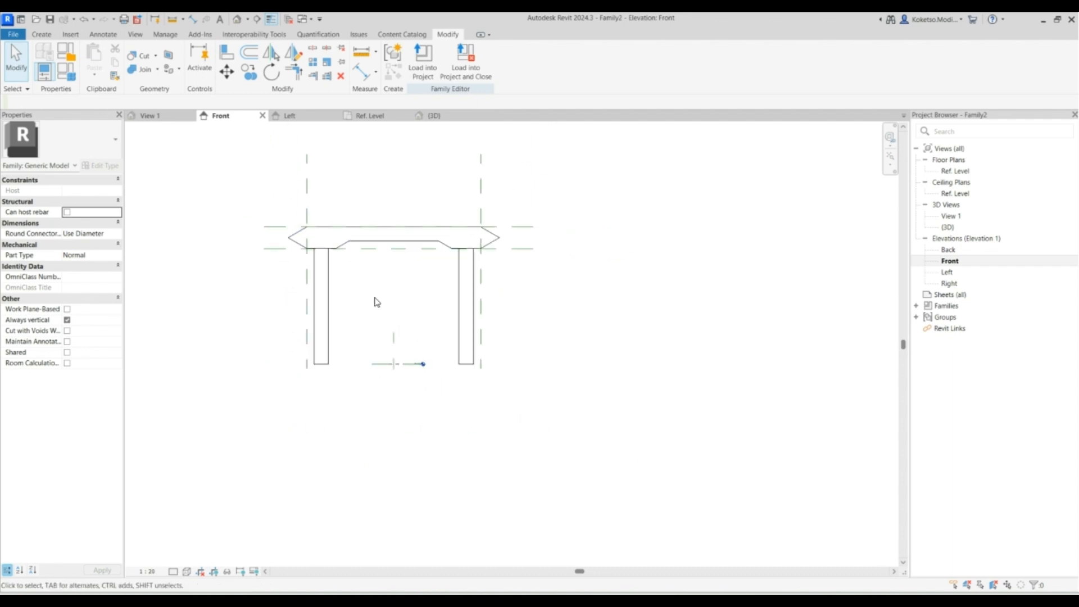
click(392, 336)
drag(393, 334, 390, 143)
scroll(388, 220, down, 2)
drag(391, 307, 391, 393)
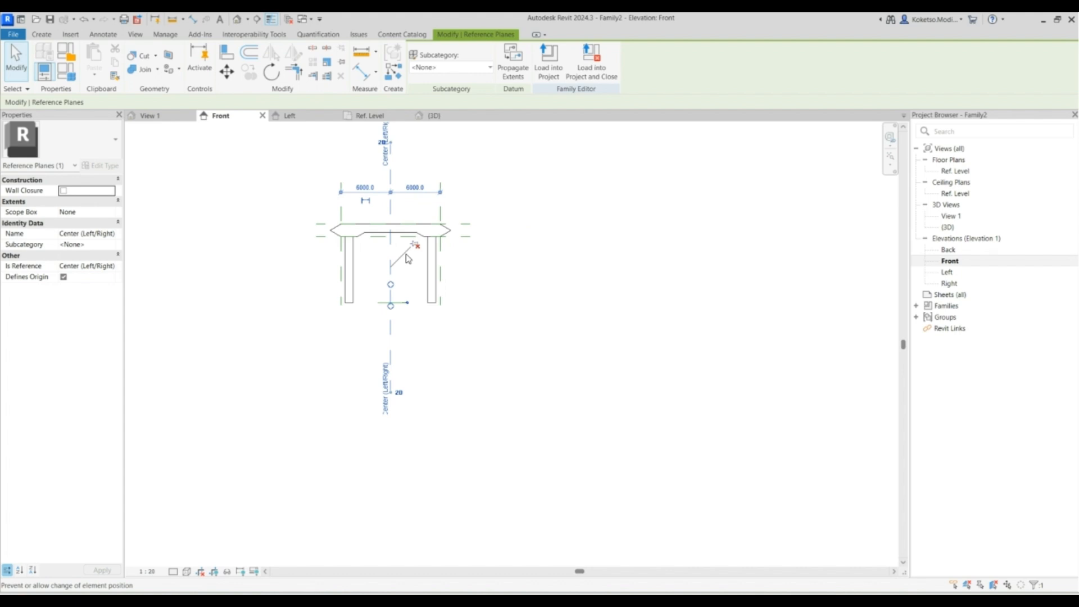
click(416, 209)
Add an overall aligned dimension between the left and right vertical reference planes above the beam.
click(196, 20)
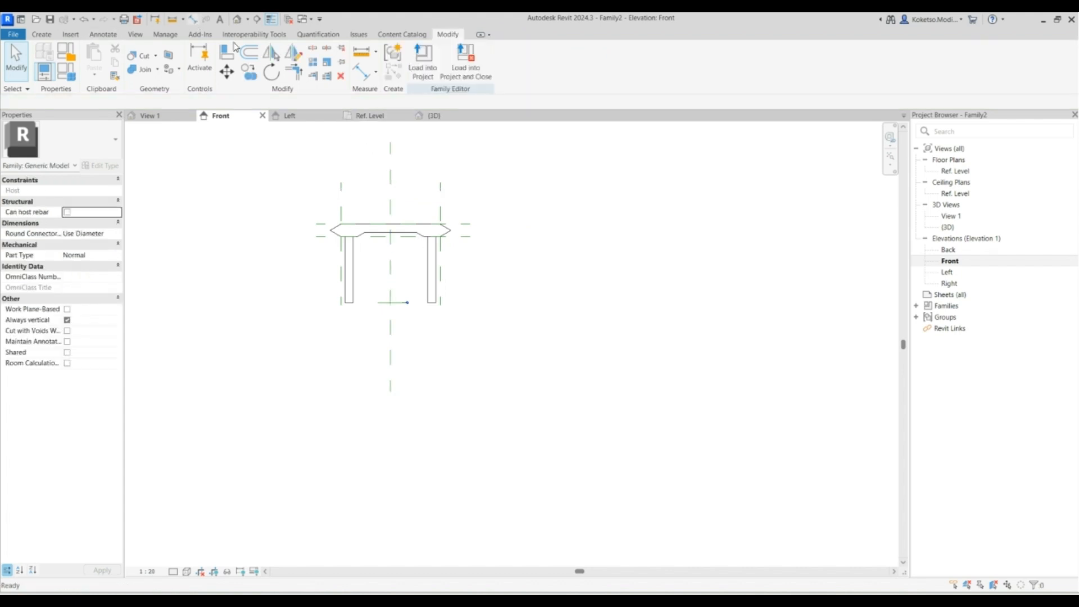
scroll(383, 185, up, 2)
click(320, 194)
click(470, 198)
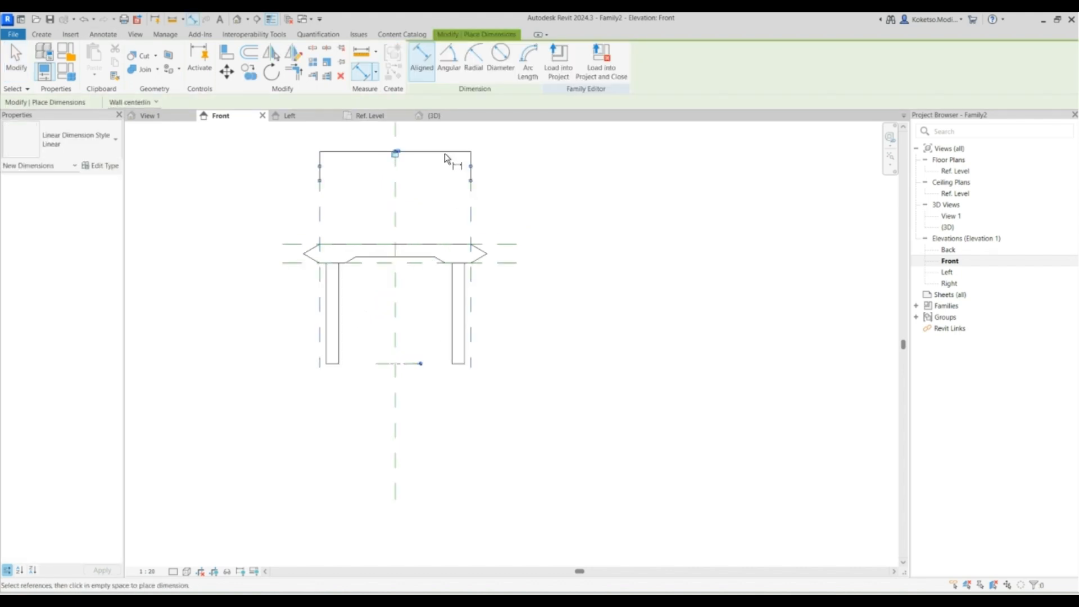
Set the Front elevation's view scale to 1 : 100.
click(147, 572)
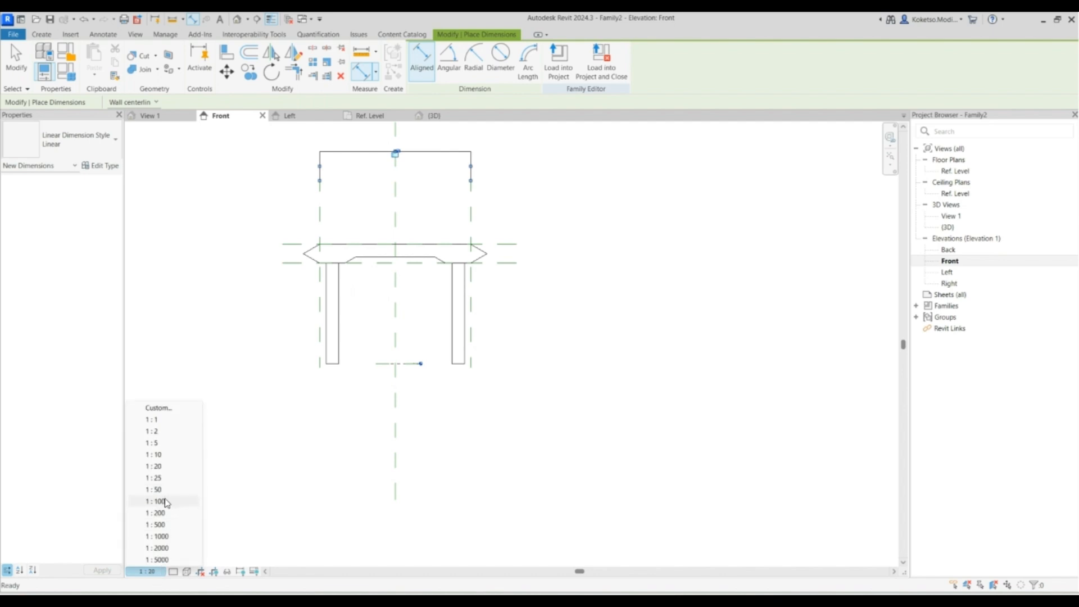
click(165, 501)
scroll(390, 196, up, 1)
Add a chain dimension across the left, centre and right reference planes and constrain its two segments as equal.
middle_drag(390, 197, 369, 296)
click(276, 311)
click(380, 310)
click(471, 311)
click(465, 289)
click(374, 311)
Dimension vertically from the Ref. Level to the lower horizontal reference plane, and from there to the upper plane.
scroll(461, 419, down, 1)
middle_drag(462, 422, 453, 380)
click(494, 340)
click(382, 458)
click(601, 406)
scroll(454, 393, up, 1)
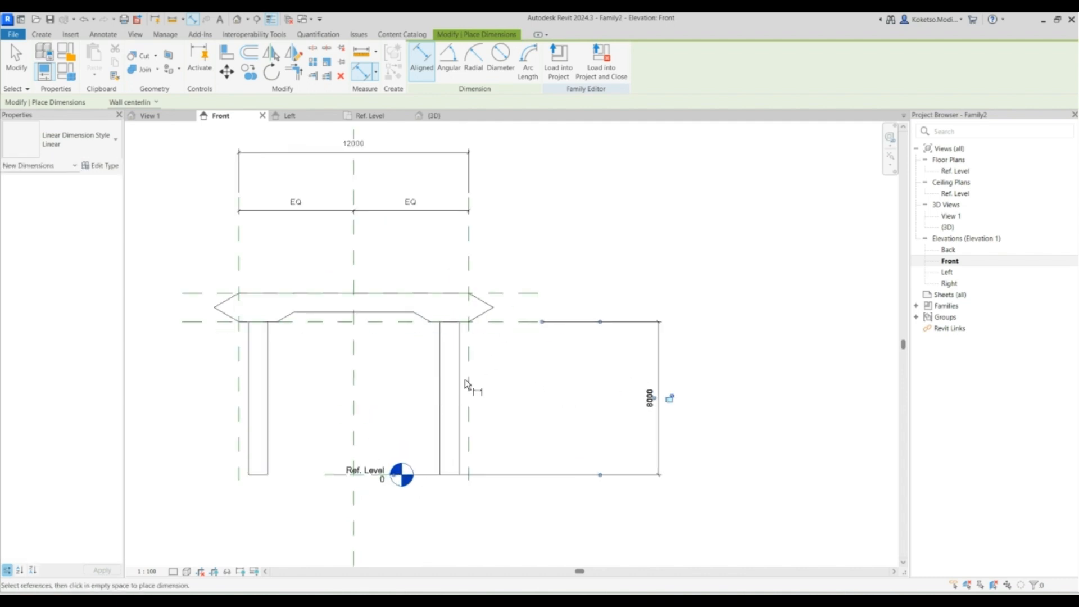
click(505, 321)
click(520, 293)
click(659, 280)
scroll(565, 262, down, 2)
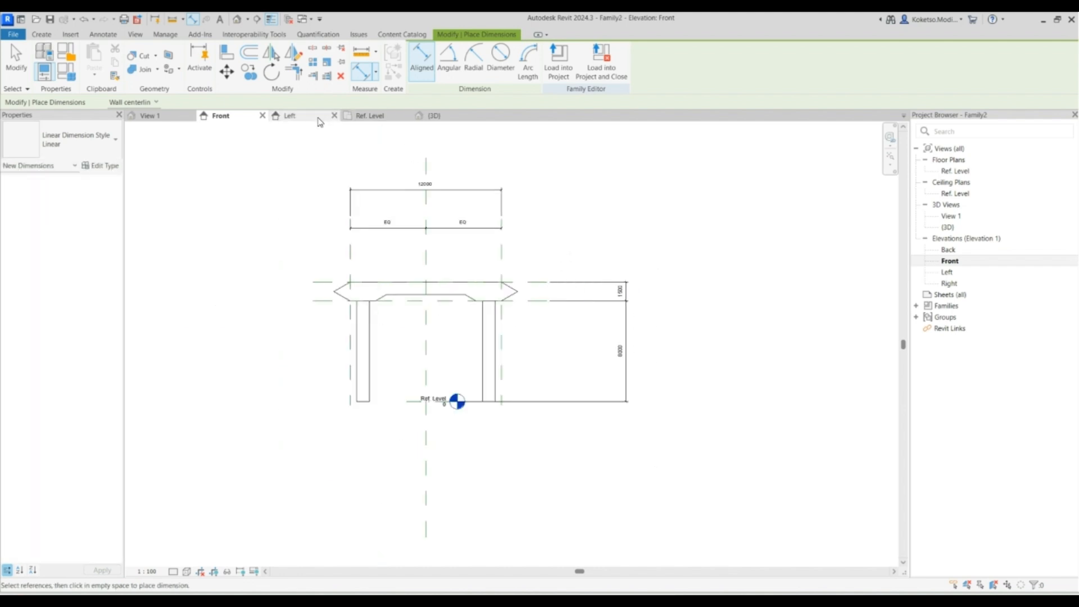
In the Ref. Level plan, dimension the overall distance between the left and right reference planes and set the scale to 1 : 100.
click(368, 115)
scroll(277, 256, down, 2)
click(258, 259)
click(562, 265)
click(541, 193)
click(163, 566)
click(164, 509)
In the plan, dimension the left, centre and right reference planes as a chain and constrain both segments as equal.
click(259, 269)
click(409, 253)
click(562, 266)
click(506, 228)
click(410, 196)
Dimension the overall distance between the front and back reference planes, plus an equal-constrained chain through the centre plane.
click(619, 302)
click(792, 289)
click(652, 280)
click(451, 289)
click(620, 301)
click(649, 342)
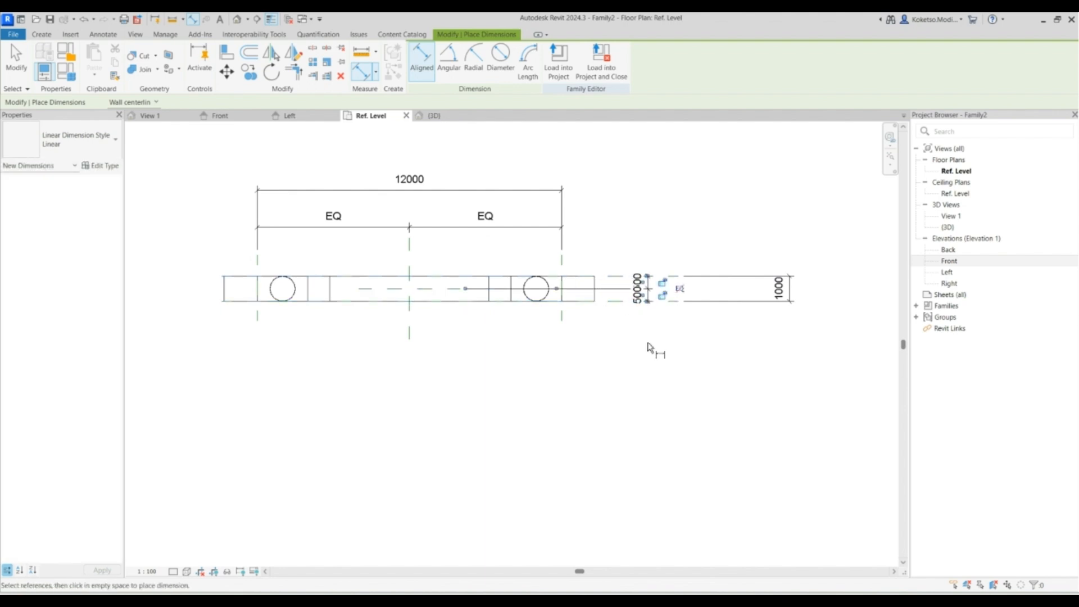
click(681, 288)
key(Escape)
key(Escape)
Label the overall front-to-back dimension with a new family type parameter named PIER HEAD LENGTH.
click(780, 290)
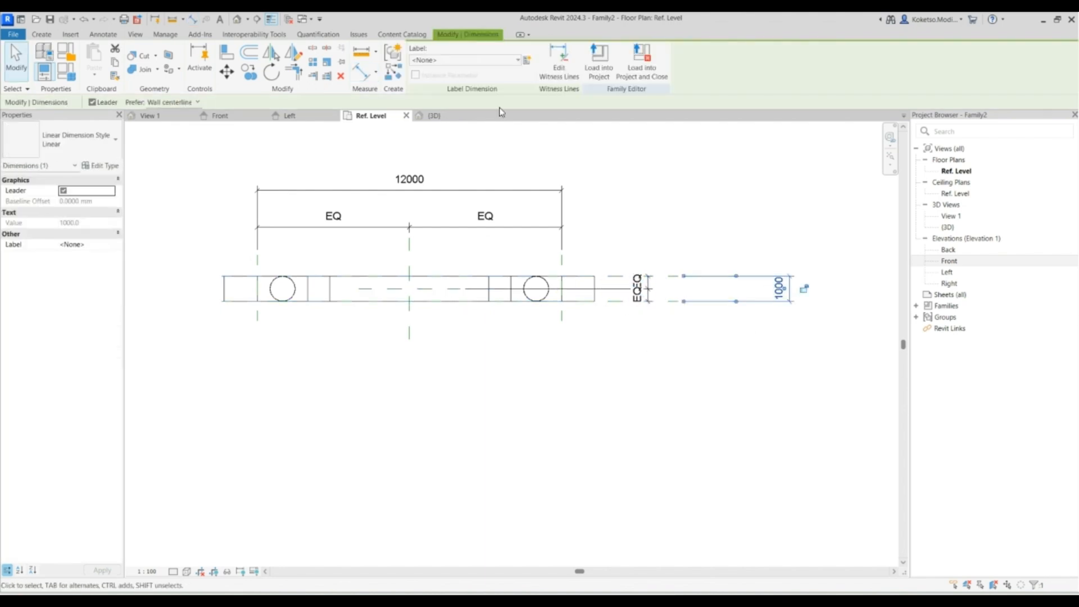
click(527, 60)
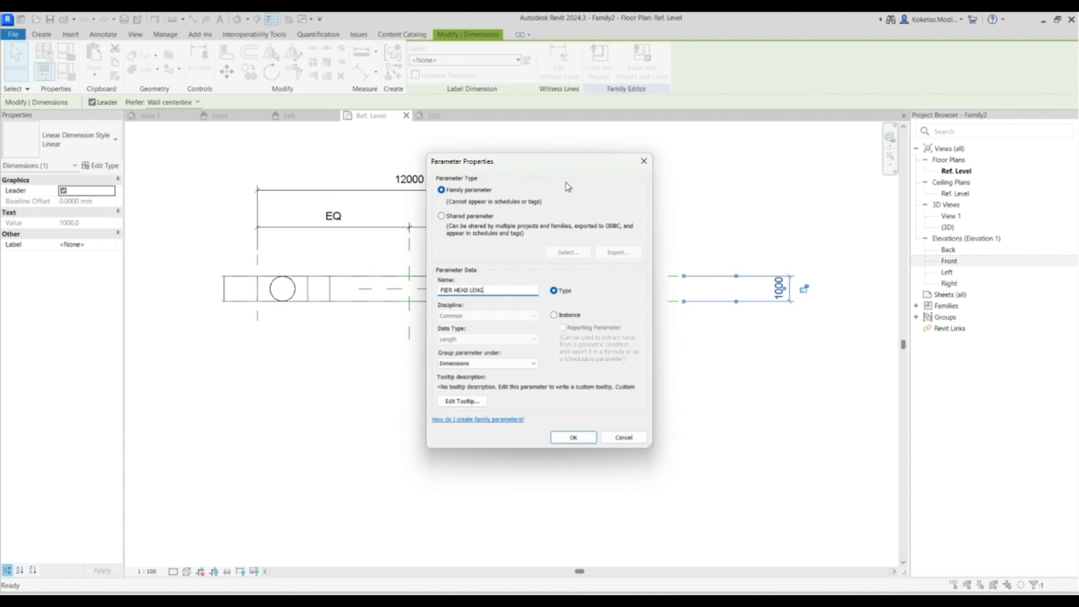
click(569, 442)
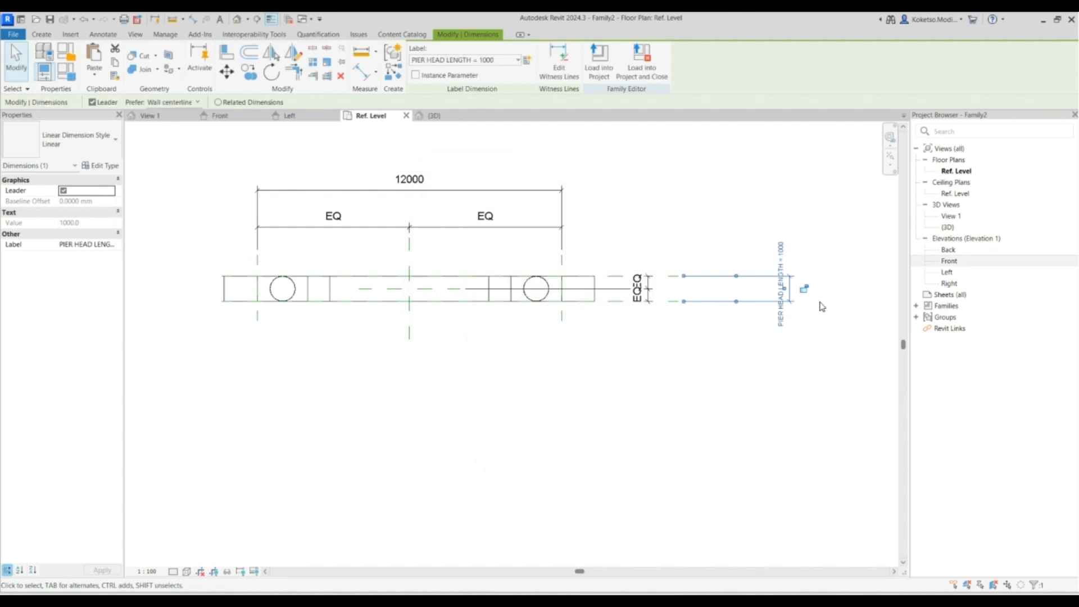
Label the plan's overall left-to-right dimension with a new family parameter named PIER HEAD WIDTH.
click(396, 189)
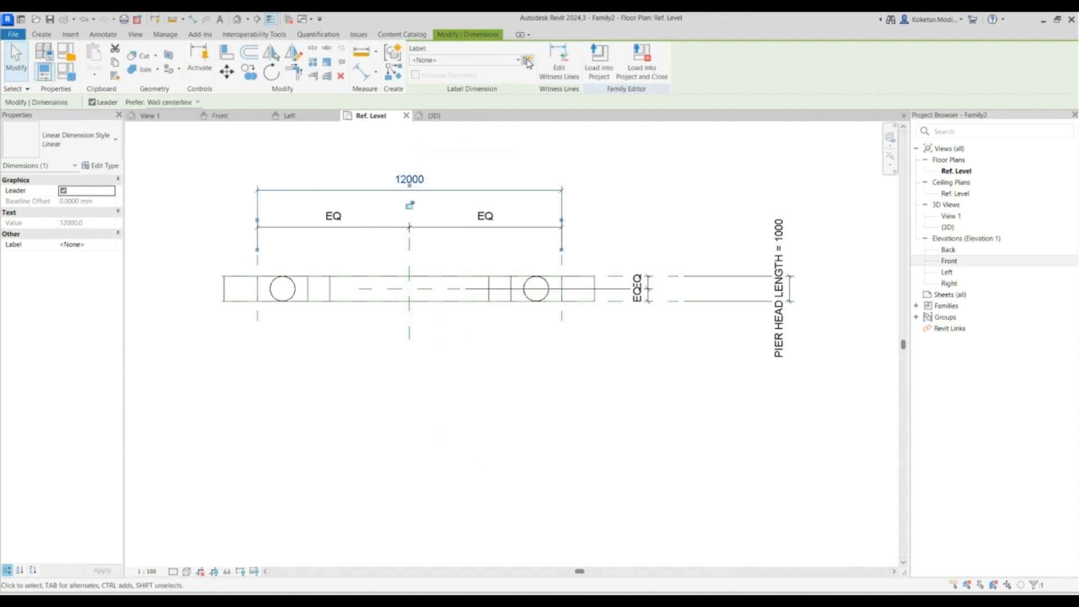
click(528, 60)
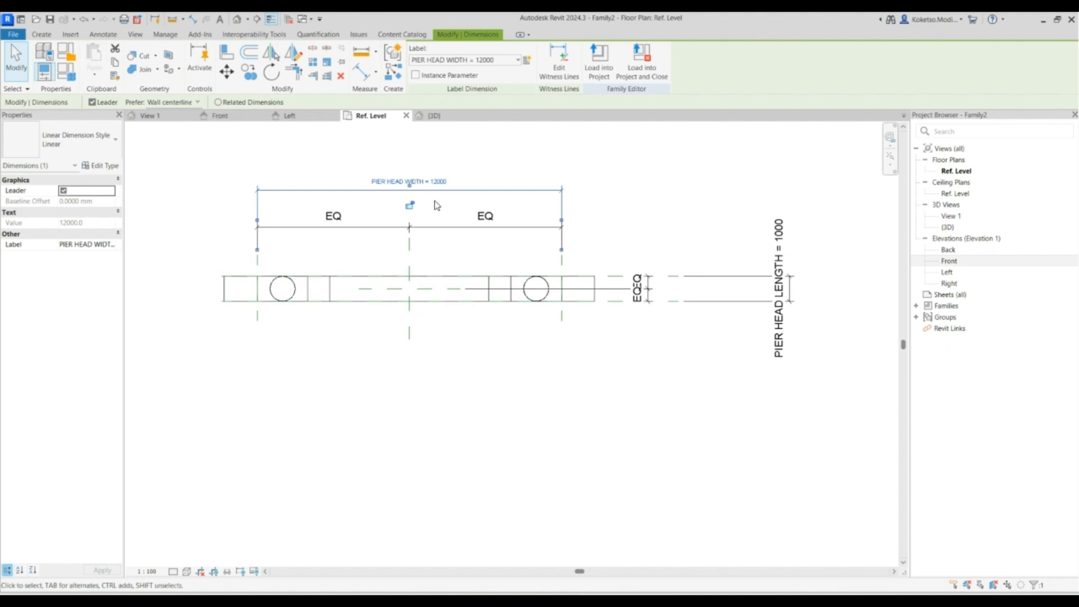
click(336, 134)
In the Front elevation, try to label the overall width dimension with PIER HEAD WIDTH, and delete both dimensions above the beam.
click(209, 118)
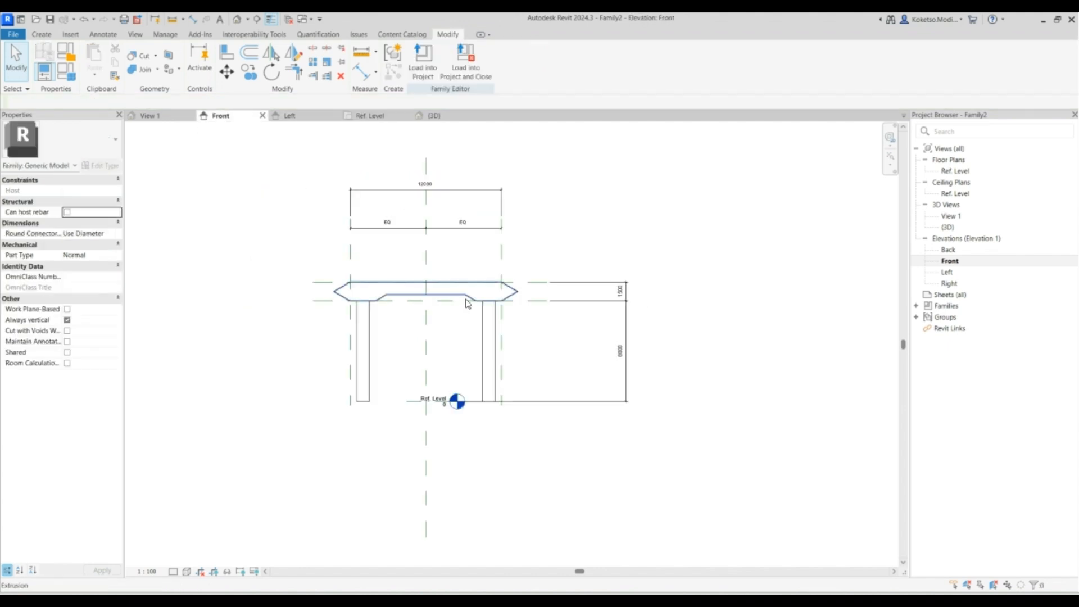
scroll(468, 204, up, 2)
click(464, 186)
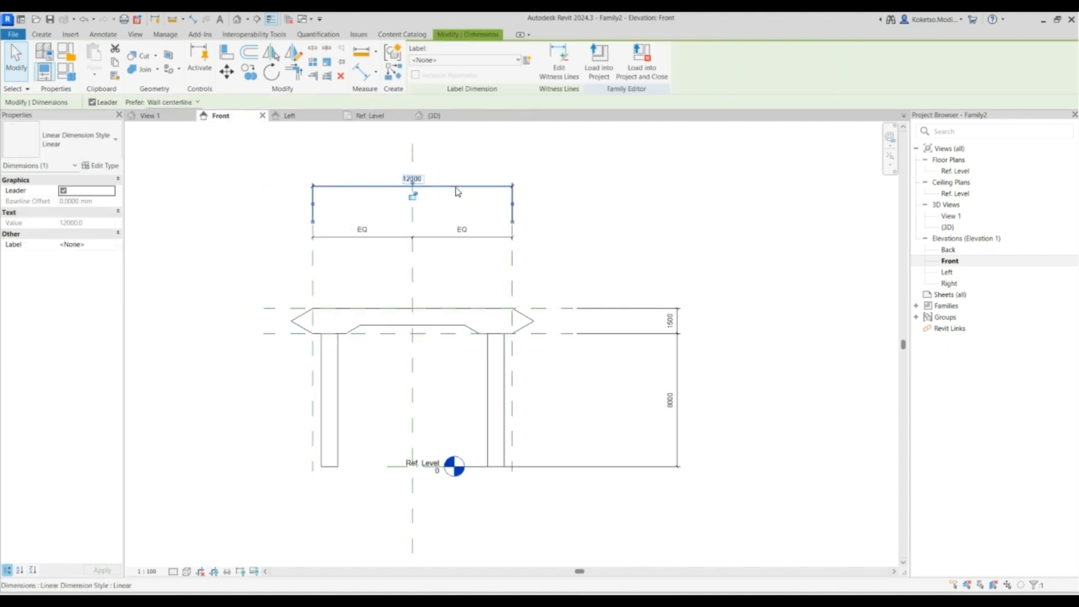
click(463, 59)
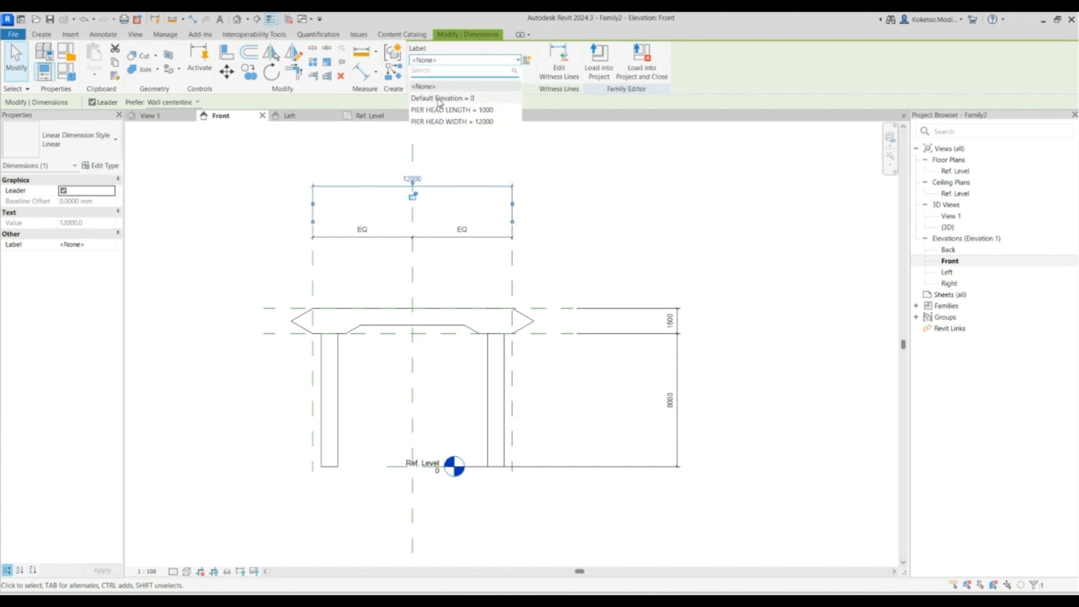
click(442, 125)
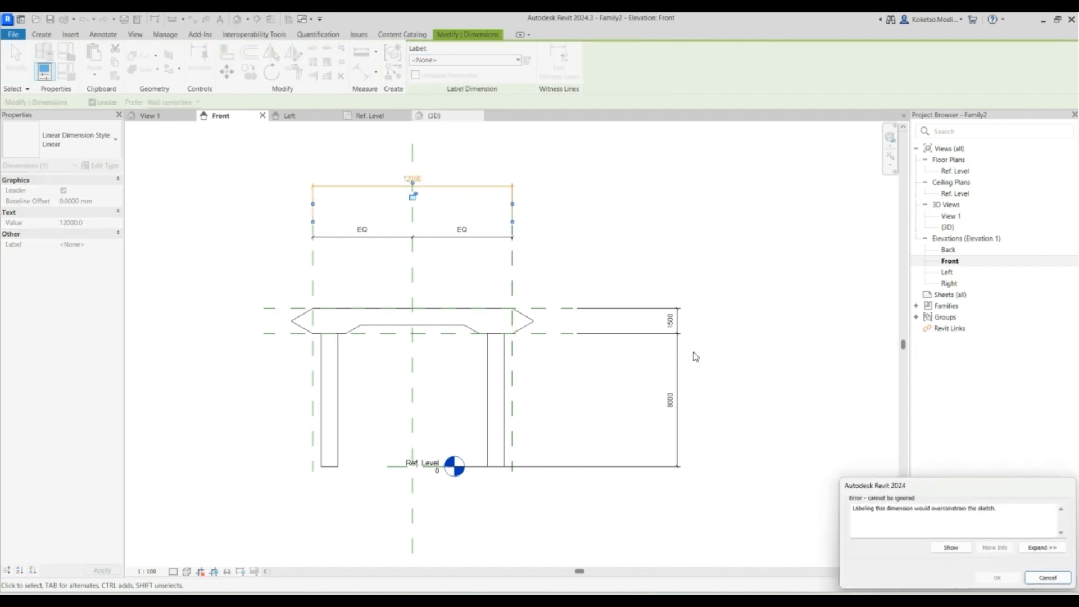
key(Escape)
drag(592, 154, 459, 290)
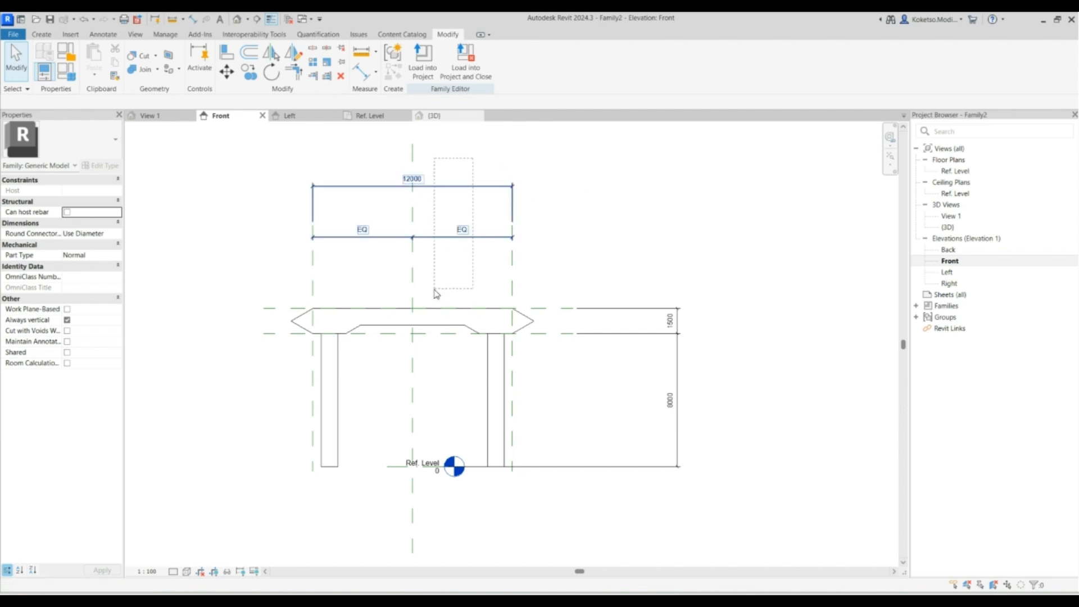
key(Delete)
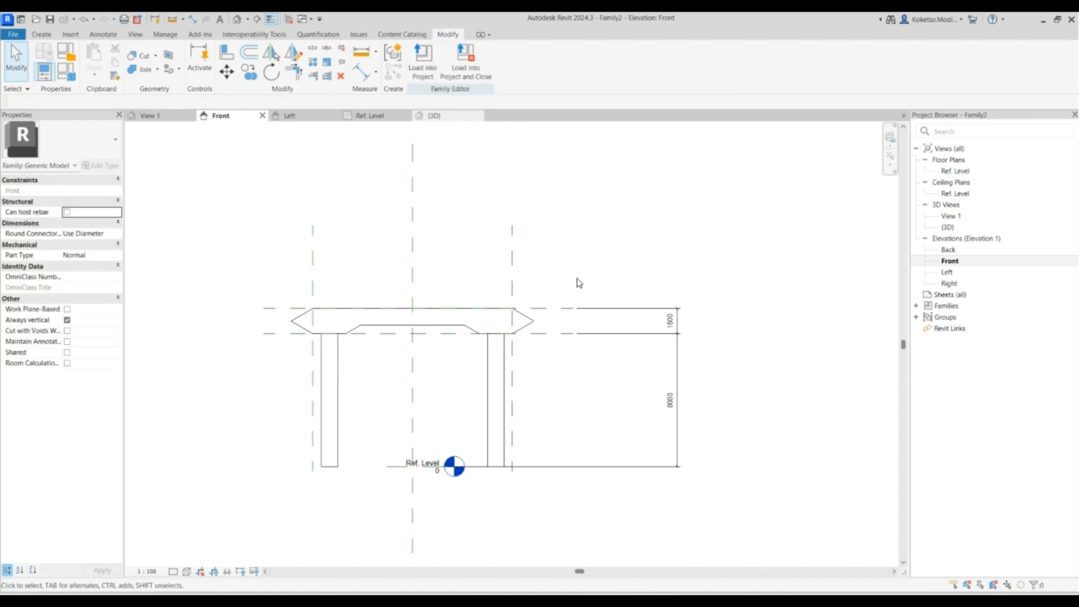
In the Front elevation, label the beam depth dimension with a new family type parameter named PIER HEAD DEPTH.
click(599, 311)
click(525, 62)
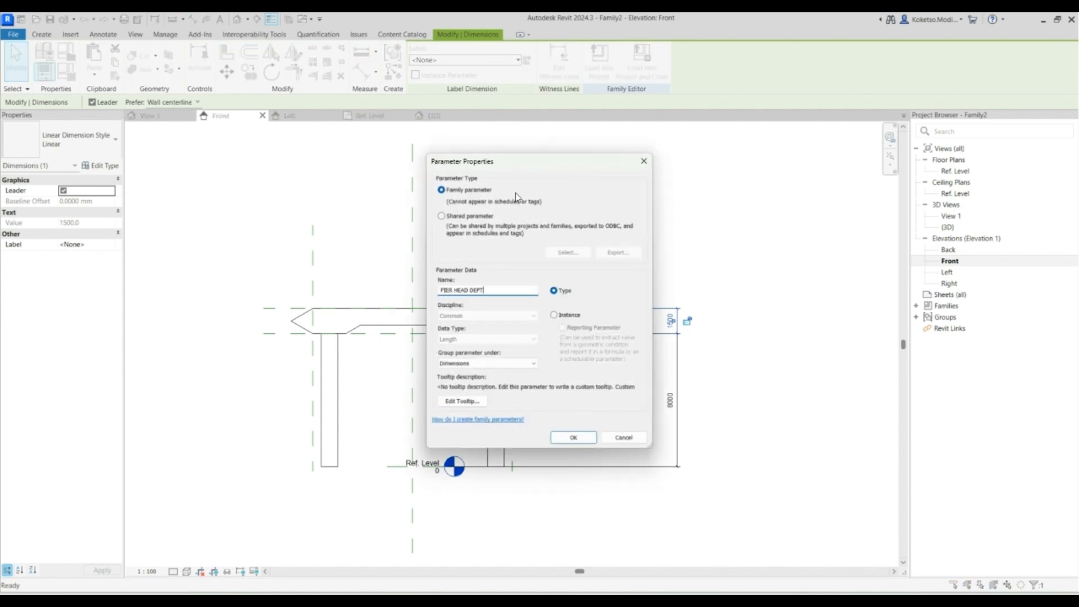
click(572, 436)
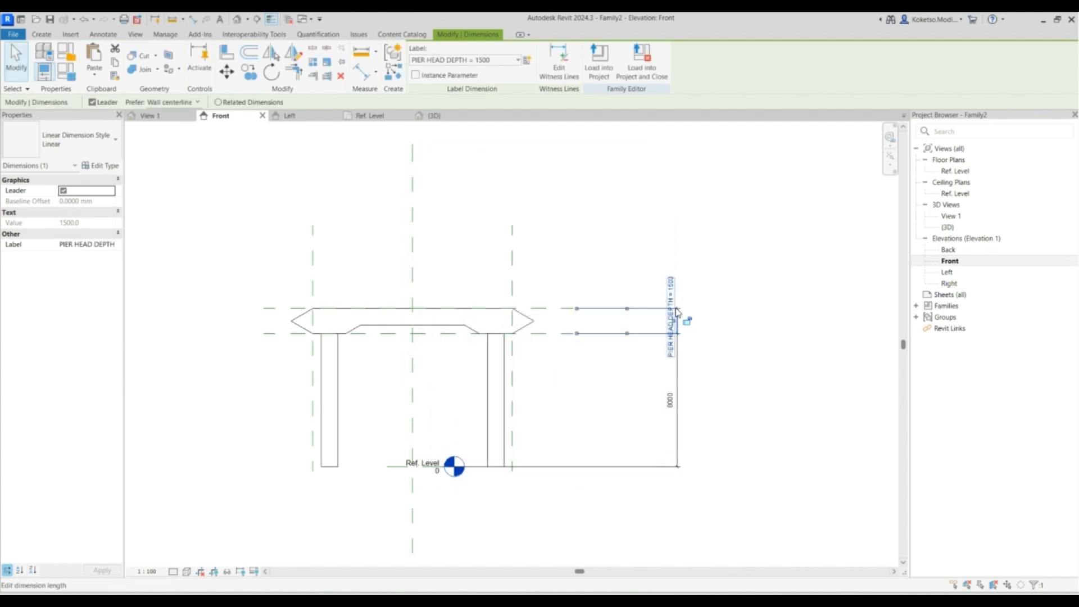
Label the column height dimension with a new family type parameter named PIER SHAFT DEPTH.
click(679, 397)
click(518, 60)
click(527, 61)
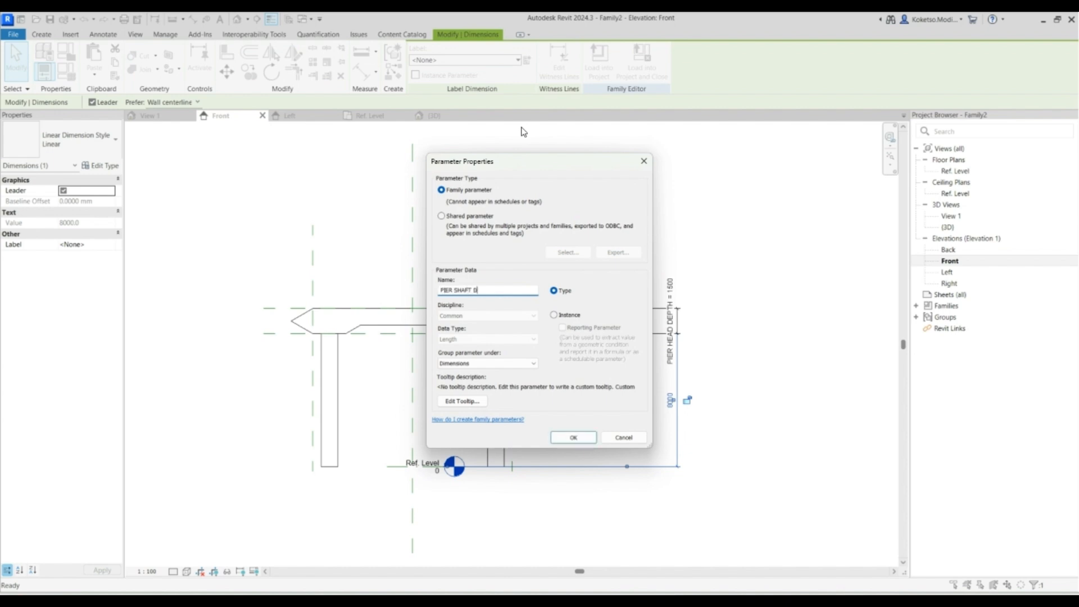
click(571, 436)
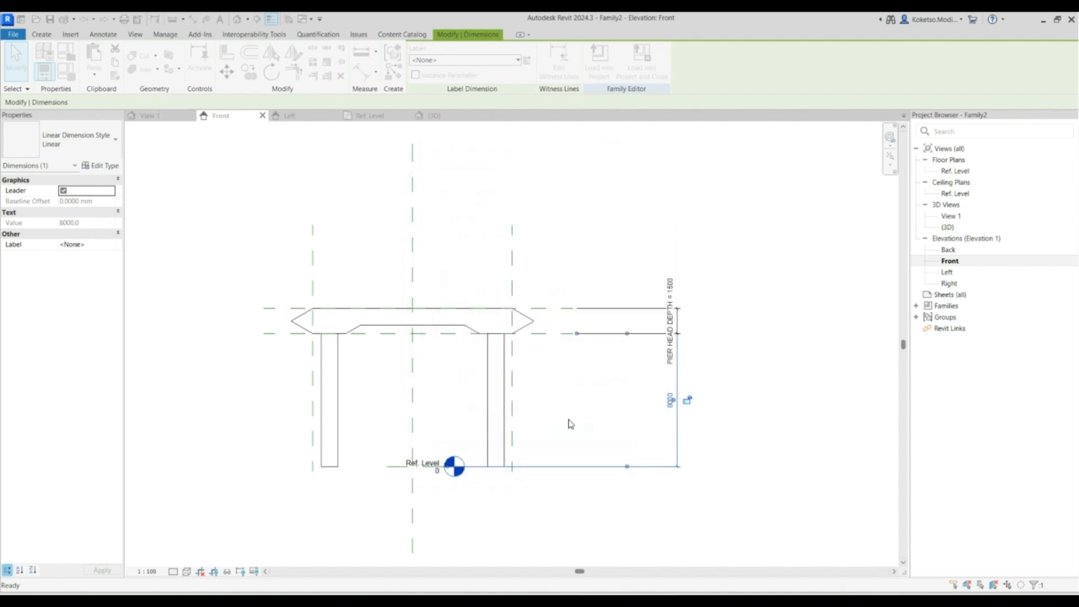
click(577, 267)
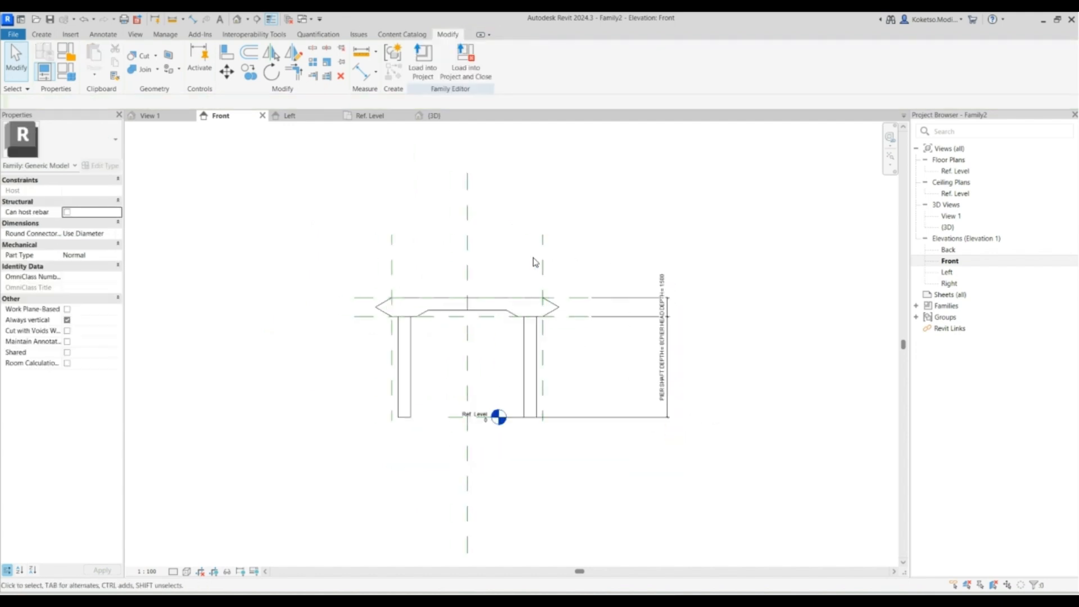
From the 3D view, save the family as PIER-01 in a new BRIDGE PIER CATALOGUE folder inside THE VDC SPACE folder.
click(434, 115)
shift+middle_drag(476, 252, 500, 247)
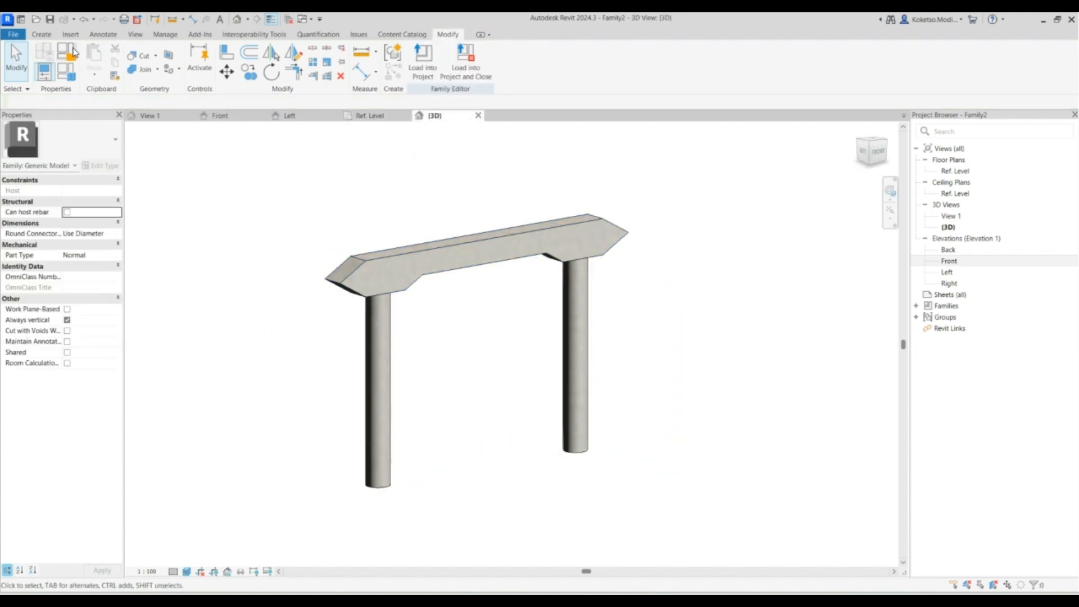
click(13, 34)
mouse_move(46, 184)
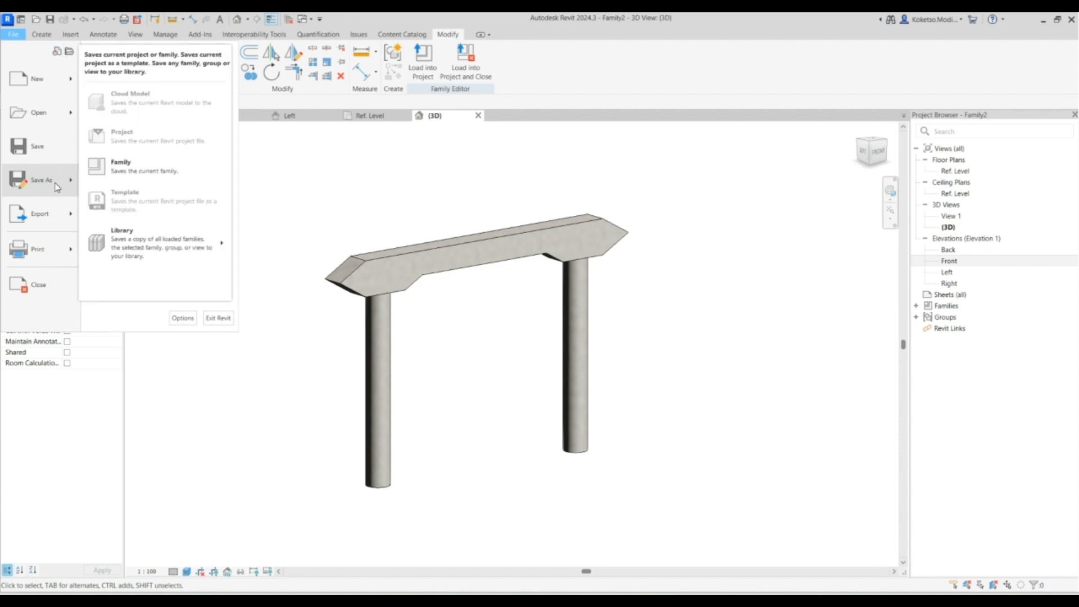
click(112, 167)
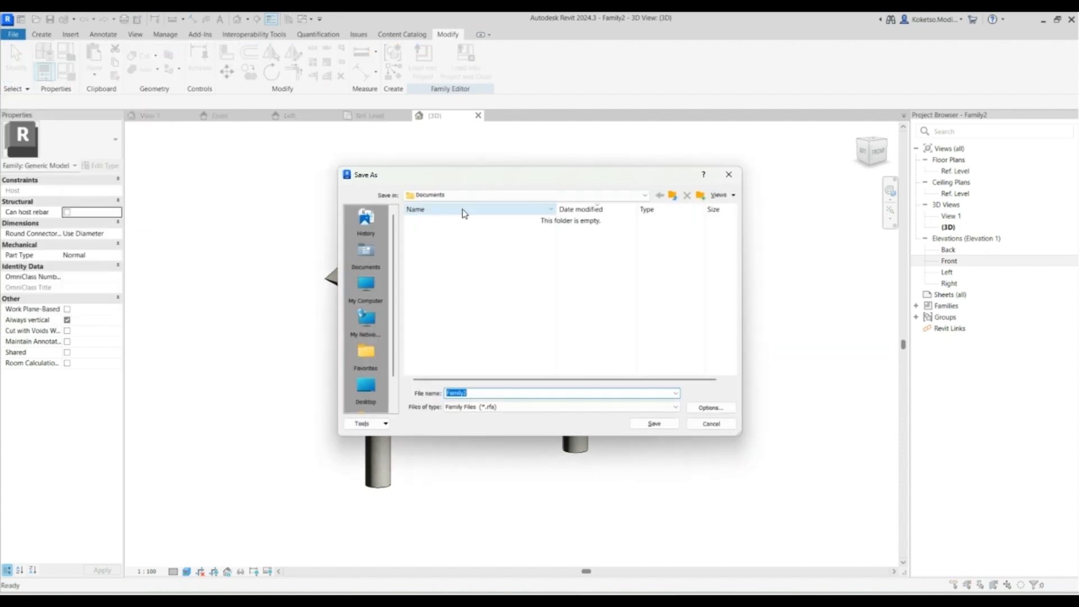
click(672, 195)
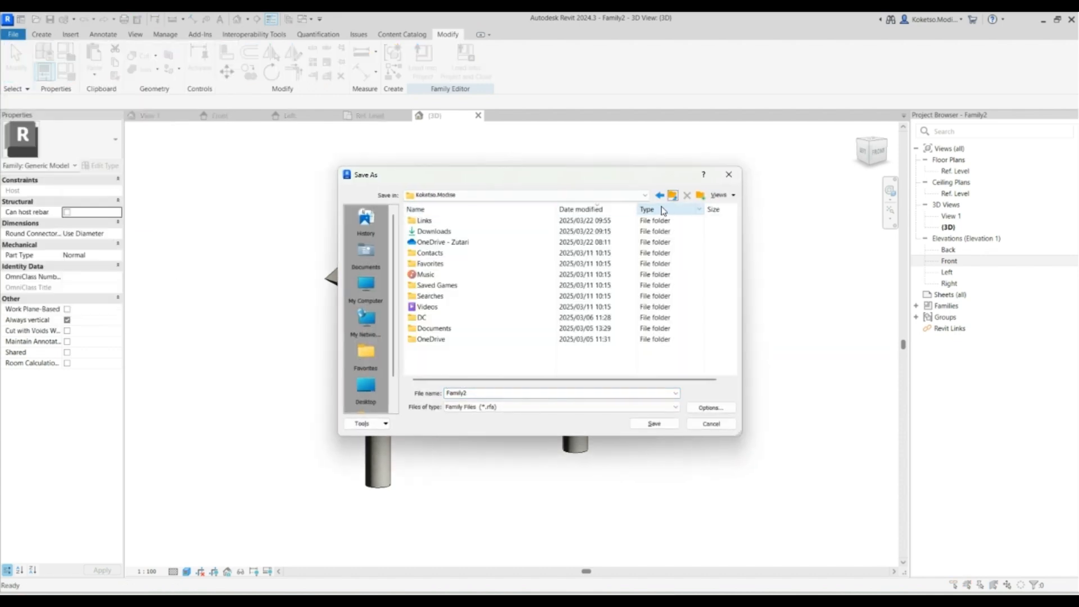
click(366, 252)
double_click(441, 231)
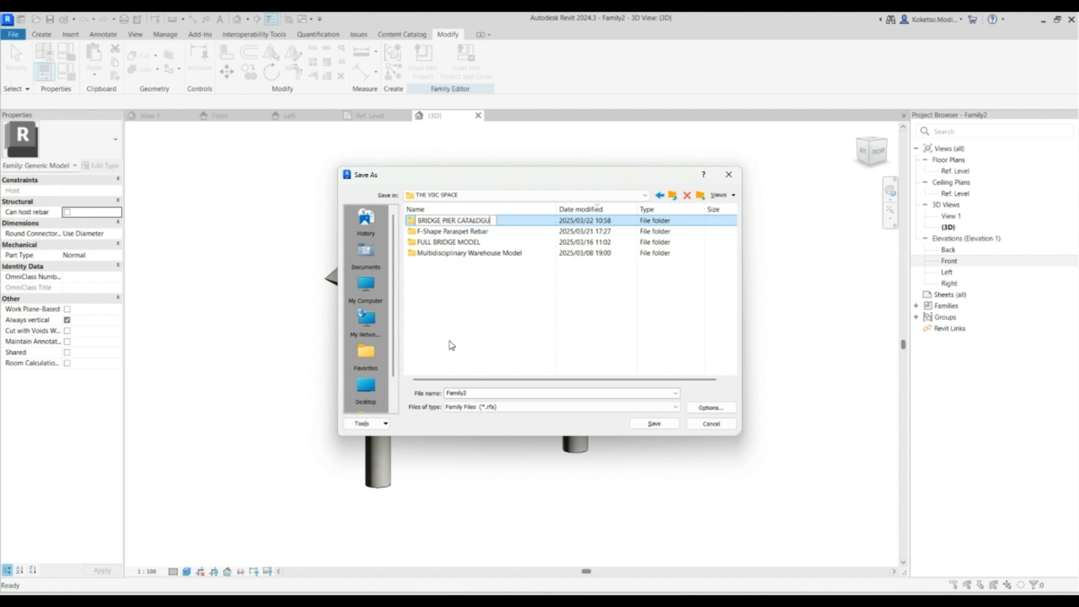
click(532, 226)
double_click(520, 221)
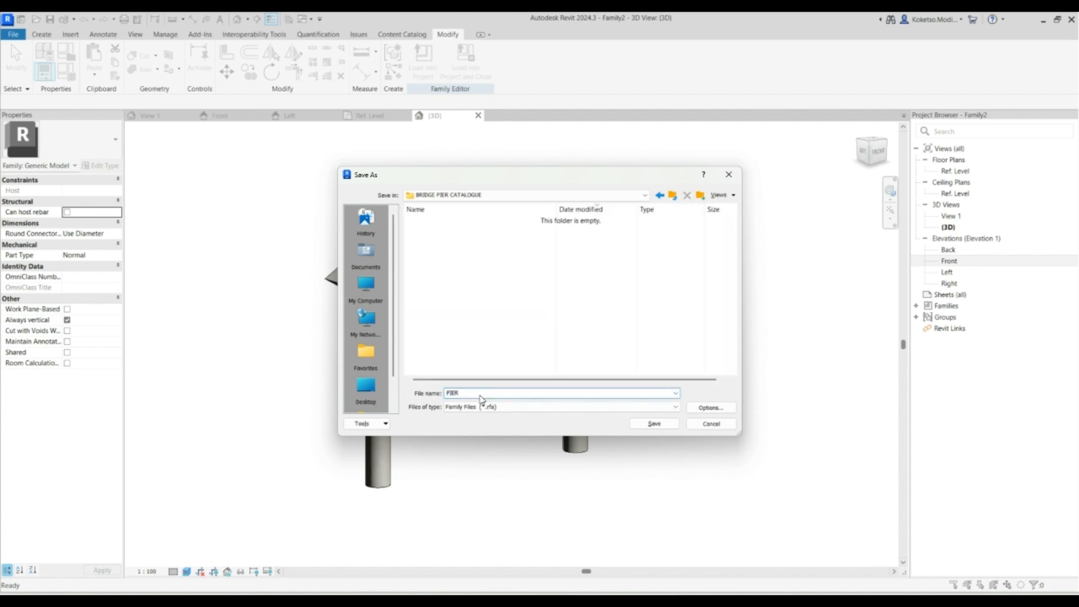
text(PIER-01)
click(653, 423)
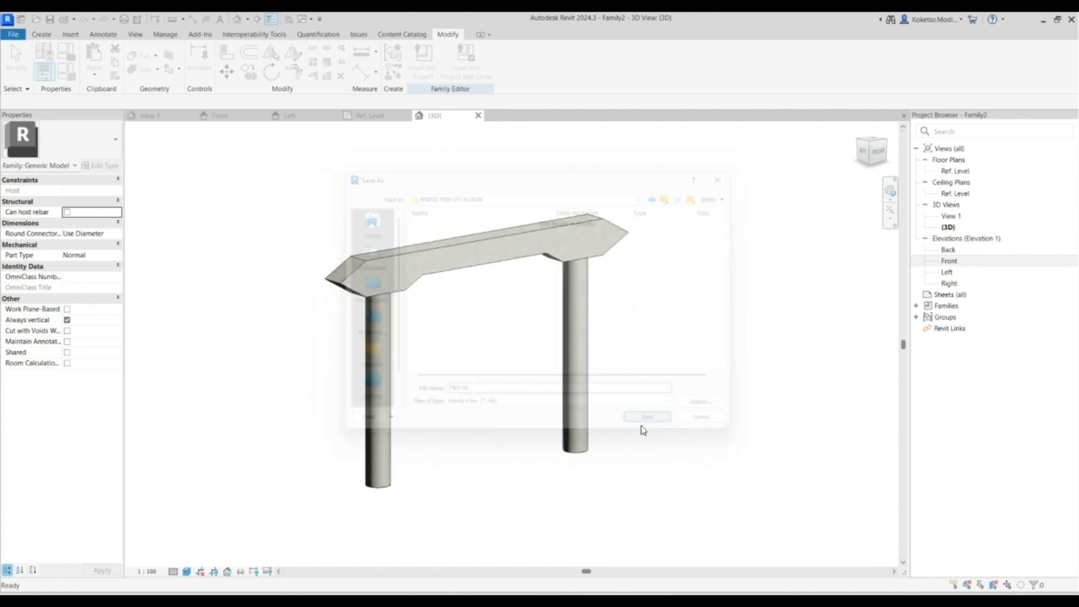
Close all open views of the PIER-01 family to return to the home screen.
click(478, 115)
click(407, 115)
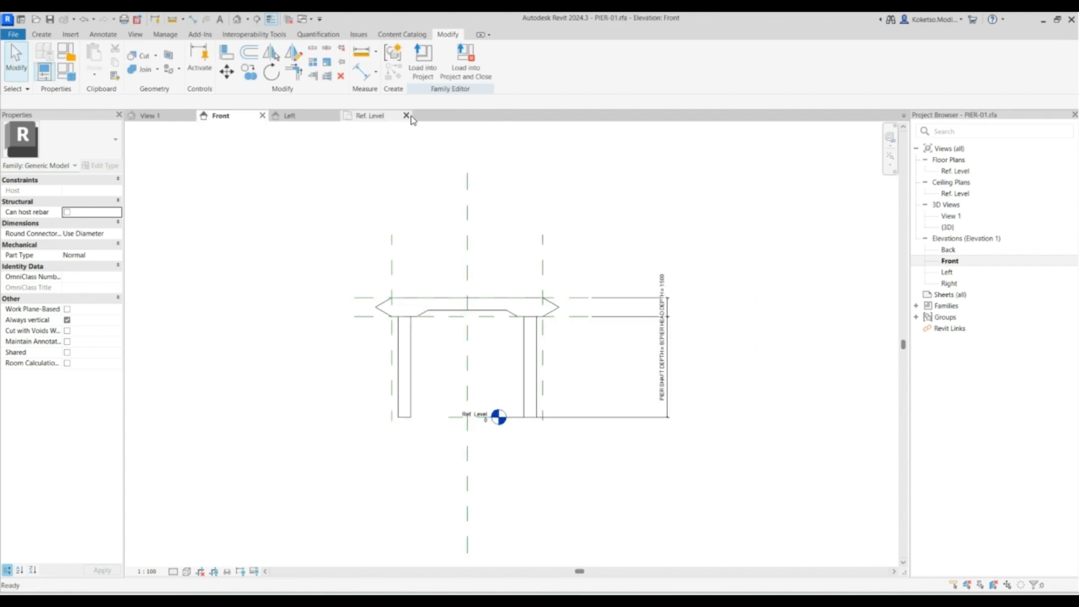
click(334, 115)
click(262, 116)
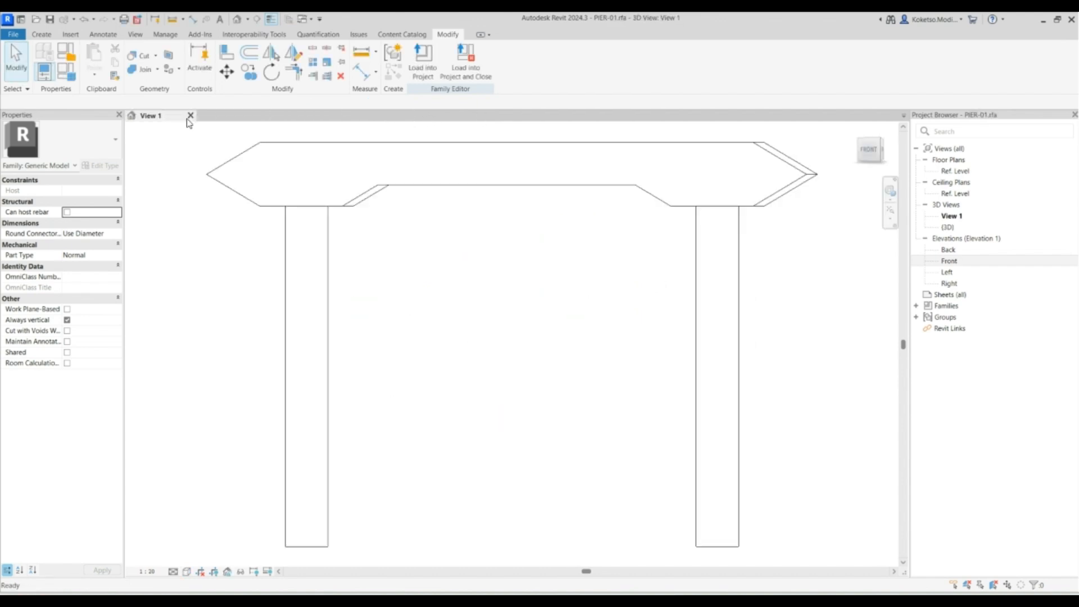
click(191, 115)
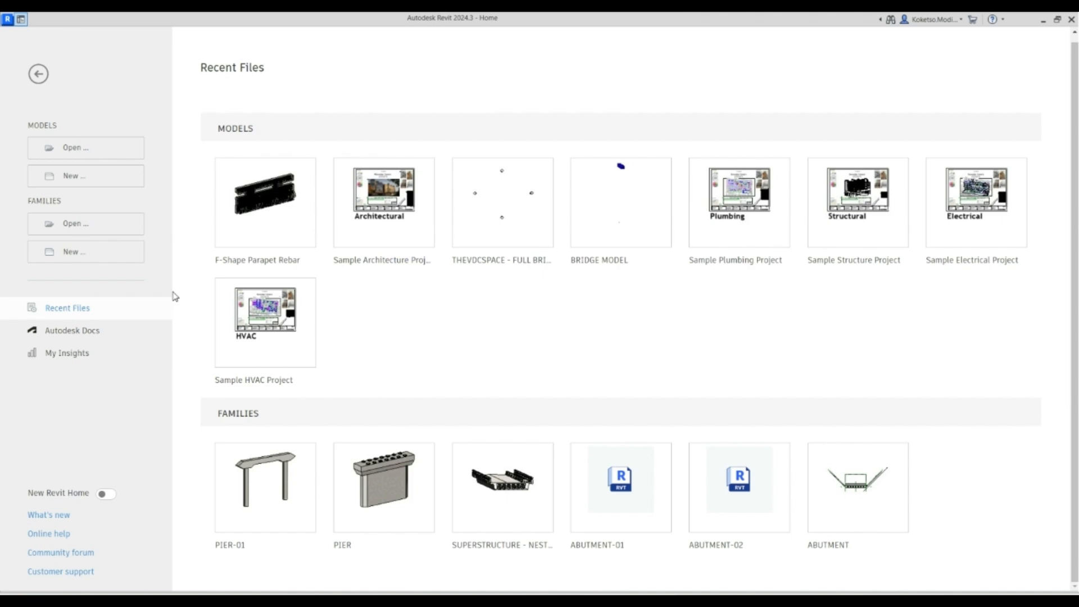
Create a new family from the Metric Generic Model.rft template.
click(108, 251)
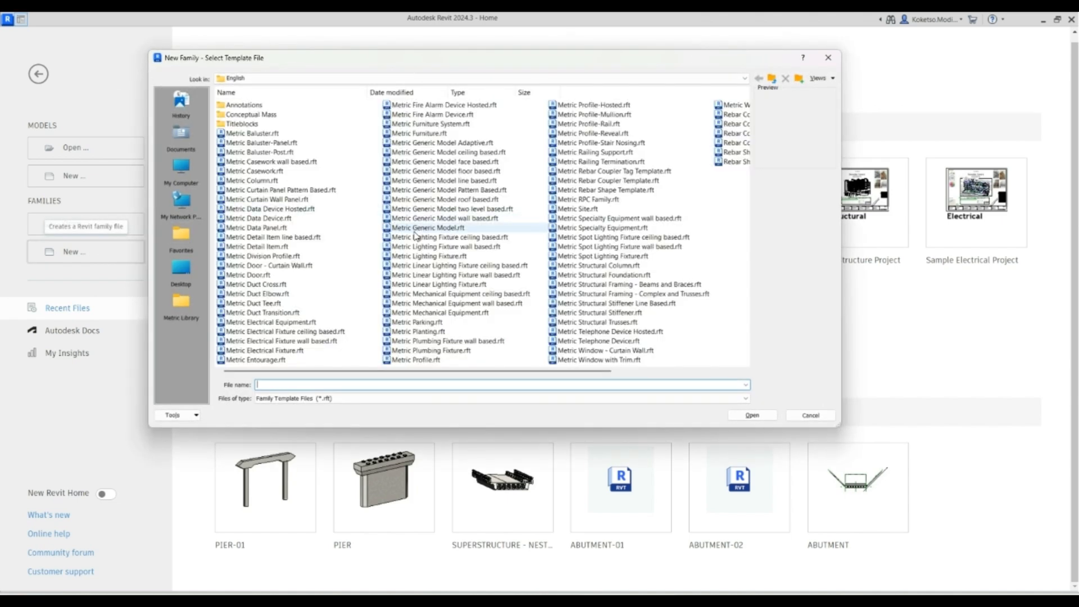
click(441, 228)
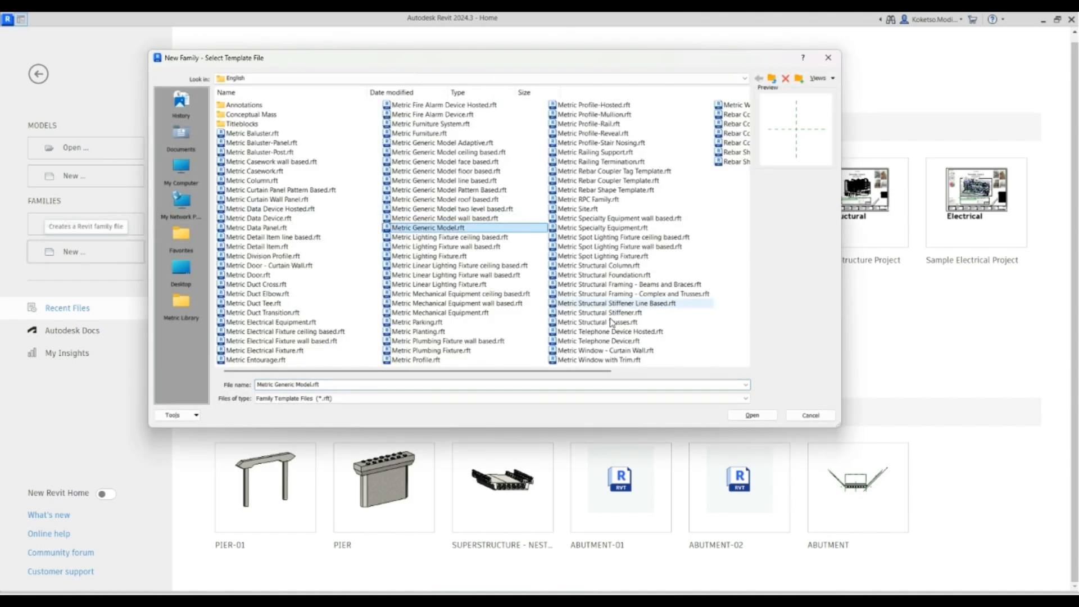
click(753, 416)
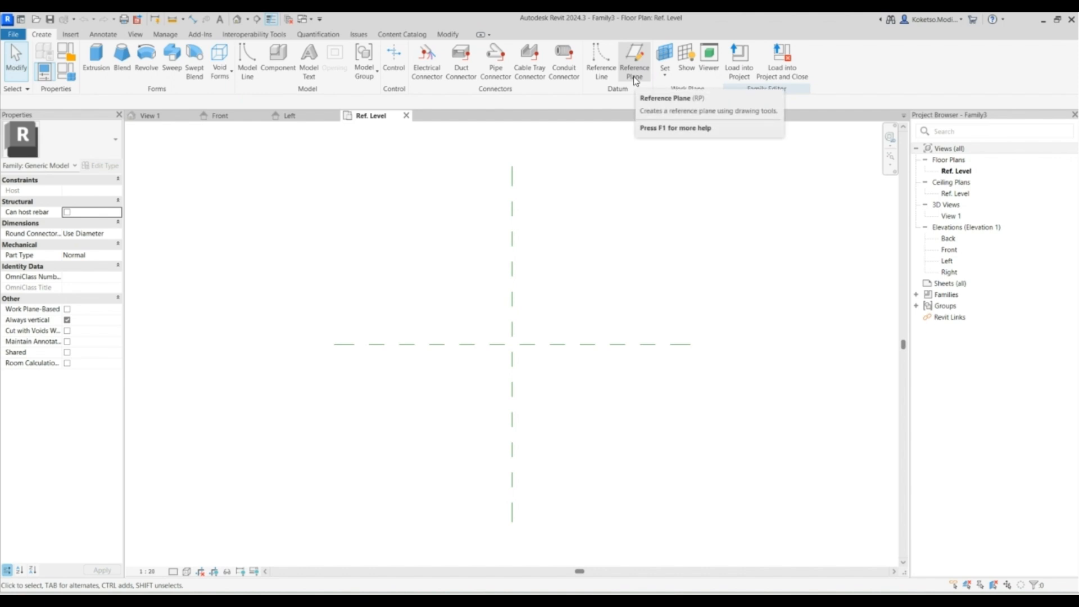
In the Front elevation, draw a horizontal reference plane about 3367 mm above Ref. Level, crossing over the vertical centre plane.
double_click(949, 250)
middle_drag(506, 259, 449, 337)
scroll(449, 337, down, 1)
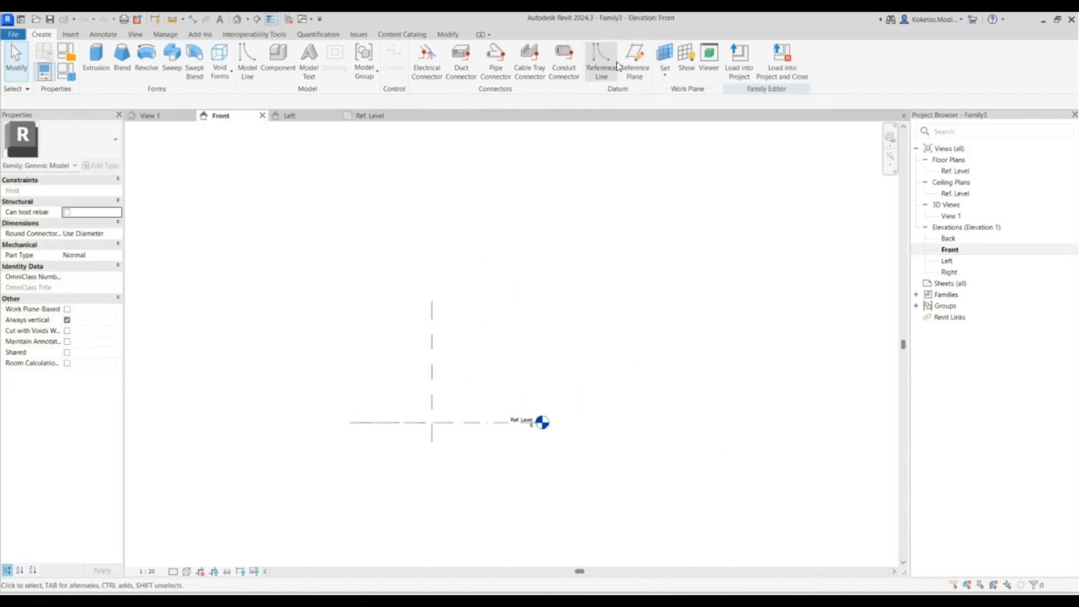
click(633, 62)
scroll(393, 338, down, 3)
click(301, 274)
click(623, 274)
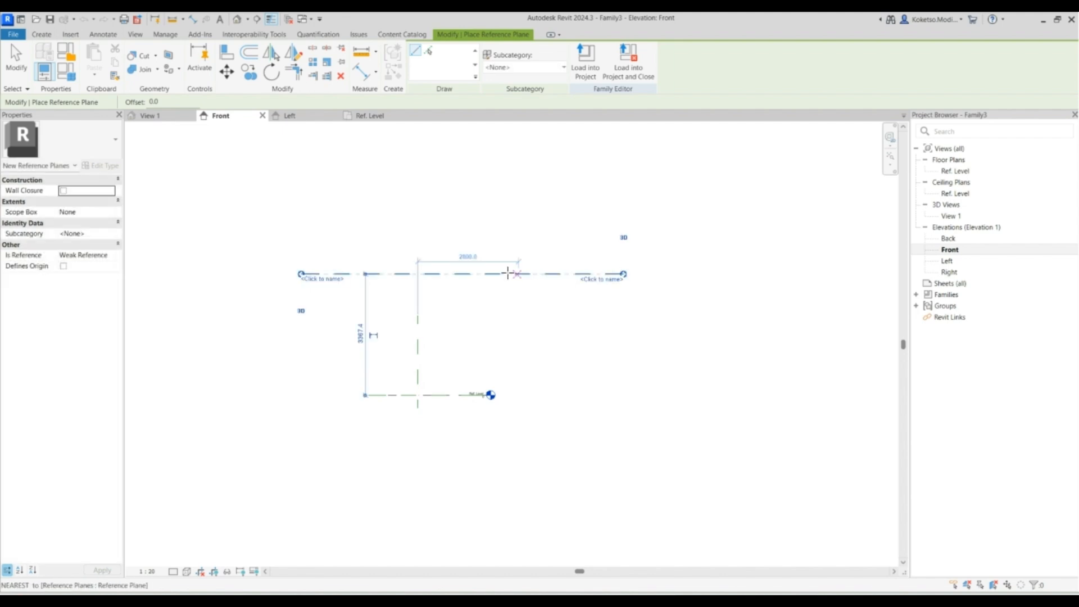
key(Escape)
key(Escape)
Set the new horizontal reference plane's height above Ref. Level to 8000 mm.
click(387, 275)
click(364, 335)
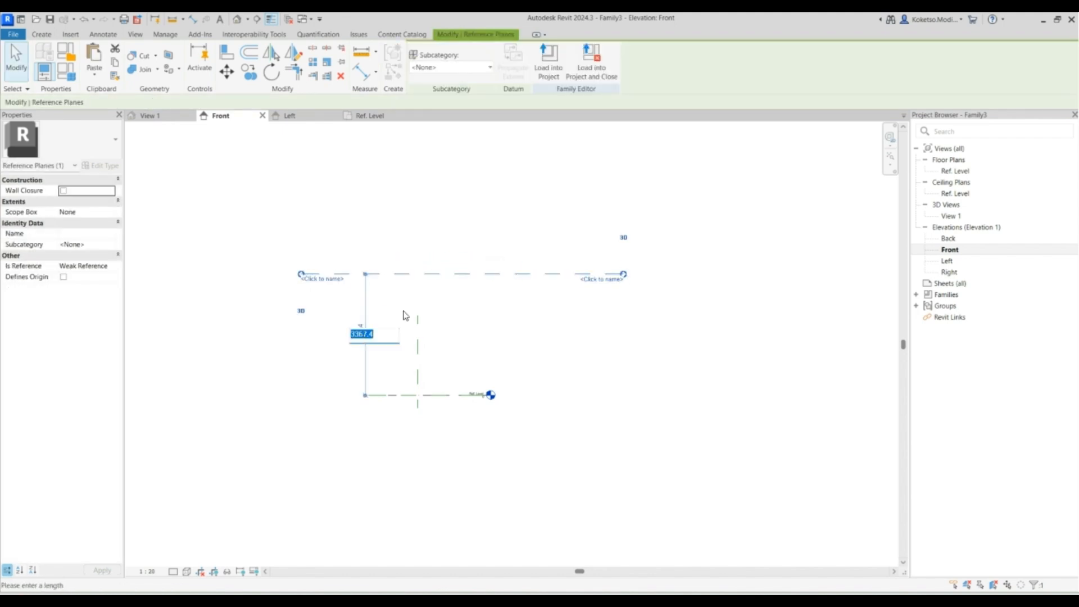
text(800)
key(Return)
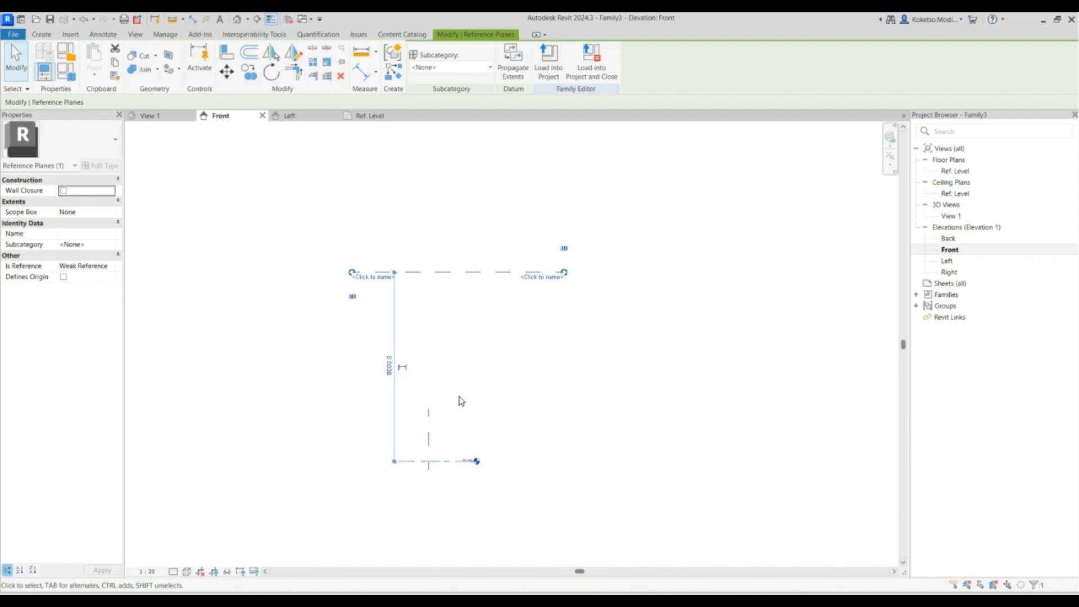
key(Escape)
Extend the upper end of the vertical centre reference plane past the horizontal plane.
click(432, 417)
drag(429, 412, 430, 225)
key(Escape)
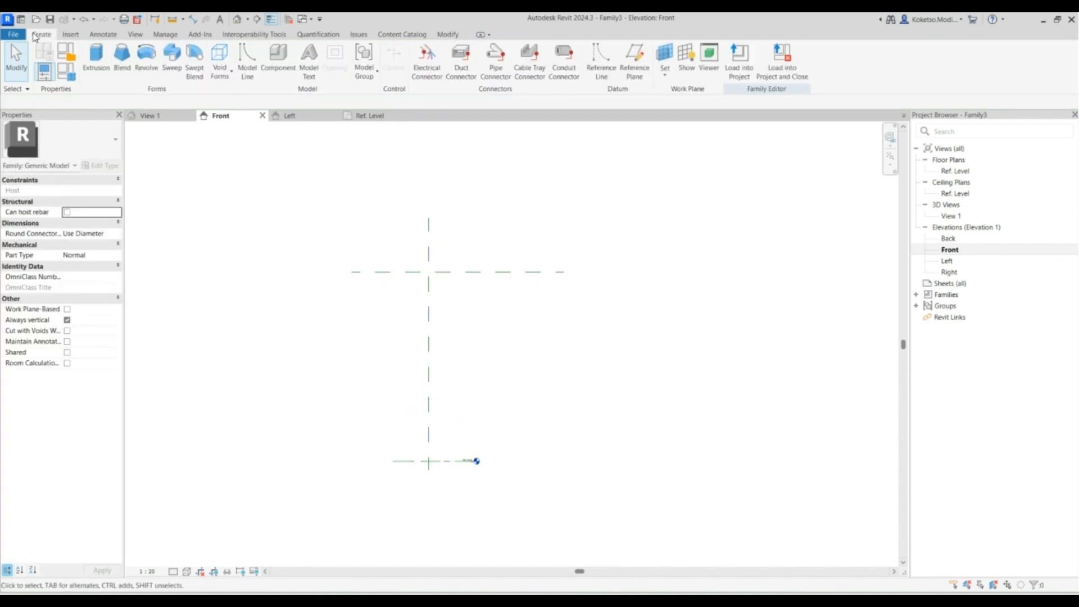
Draw two vertical reference planes, about 3588 mm left and about 3412 mm right of the centre plane.
click(625, 67)
click(344, 199)
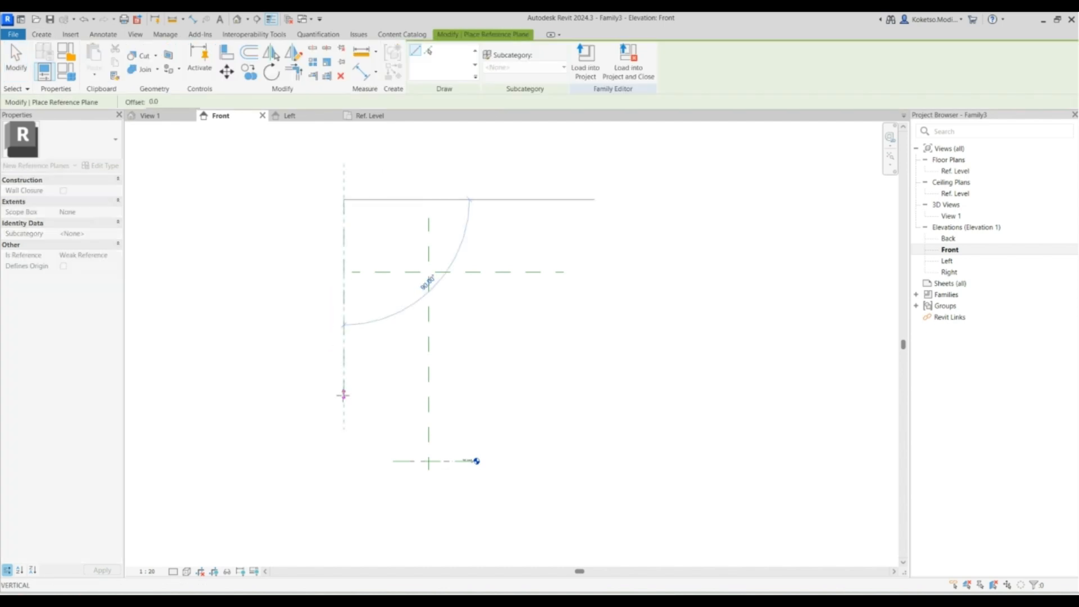
click(343, 401)
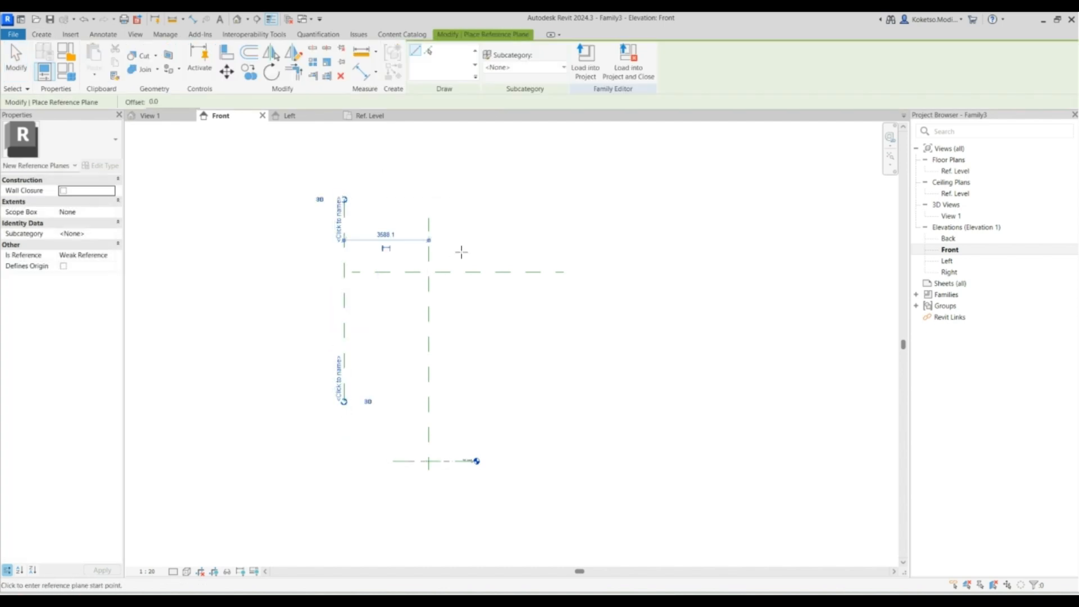
click(509, 199)
click(509, 403)
key(Escape)
Extend the left end of the upper horizontal reference plane well beyond the left vertical plane.
scroll(358, 272, up, 2)
click(354, 273)
drag(349, 272, 225, 272)
scroll(380, 321, down, 2)
Set the left and right vertical reference planes each 6000 mm from the centre plane.
click(375, 321)
click(357, 321)
click(399, 260)
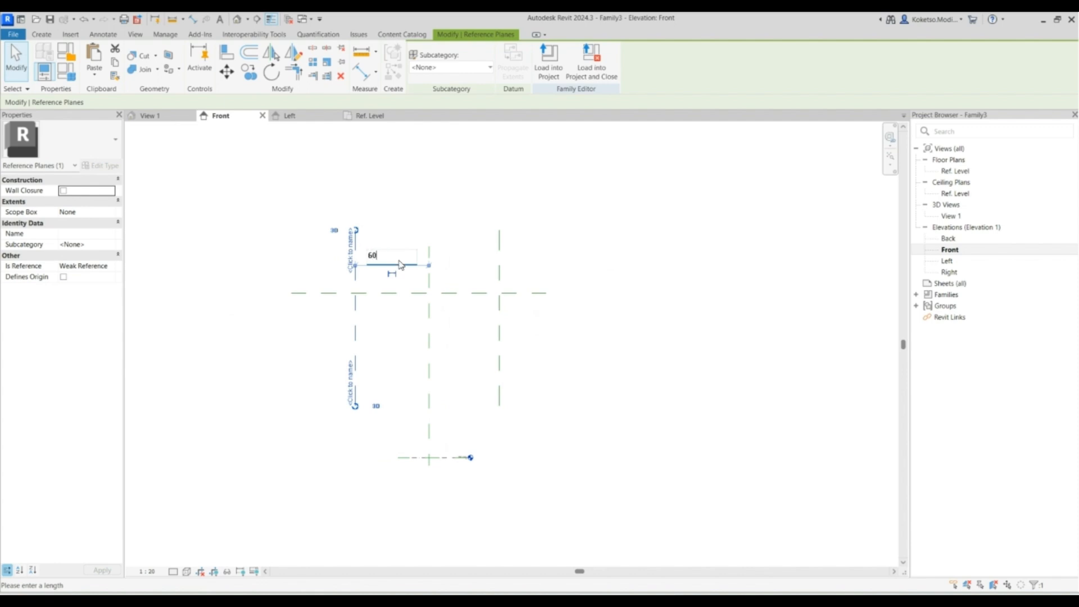
text(60)
key(Return)
click(499, 264)
click(465, 261)
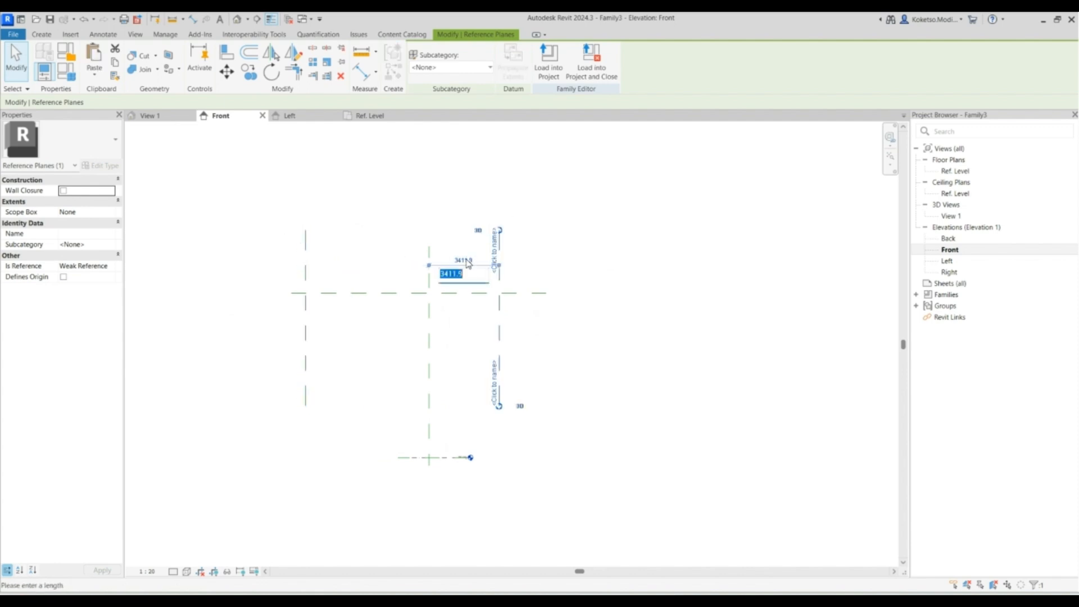
text(6000)
key(Return)
key(Escape)
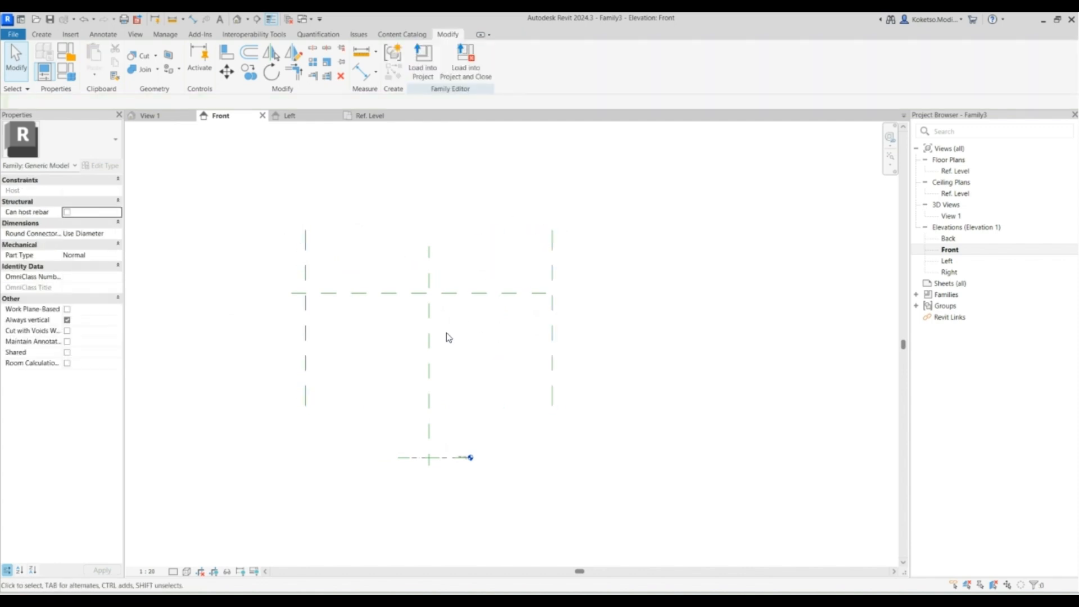
Copy the upper horizontal reference plane twice vertically upward with the Multiple option, placing the second copy above the first.
click(362, 294)
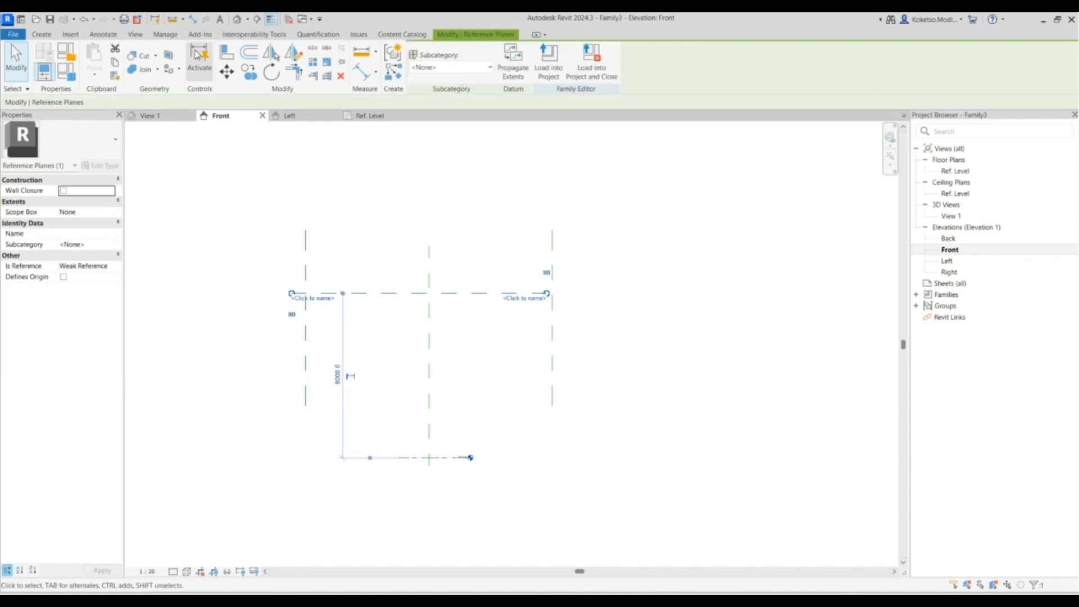
drag(365, 295, 366, 277)
scroll(366, 277, up, 2)
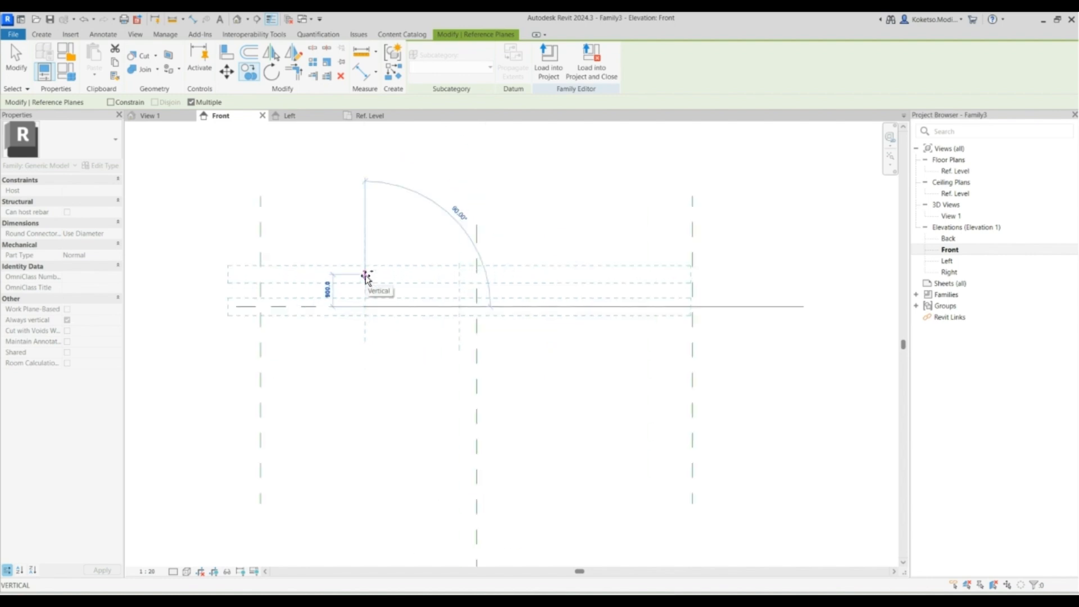
scroll(365, 277, up, 2)
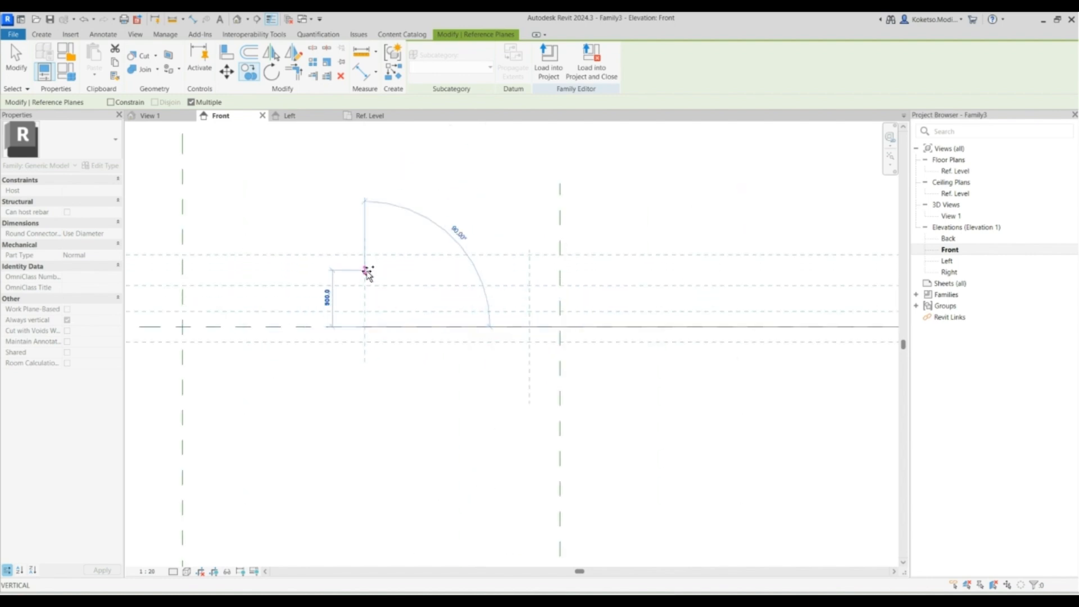
click(366, 265)
click(366, 233)
scroll(366, 242, down, 3)
key(Escape)
key(Escape)
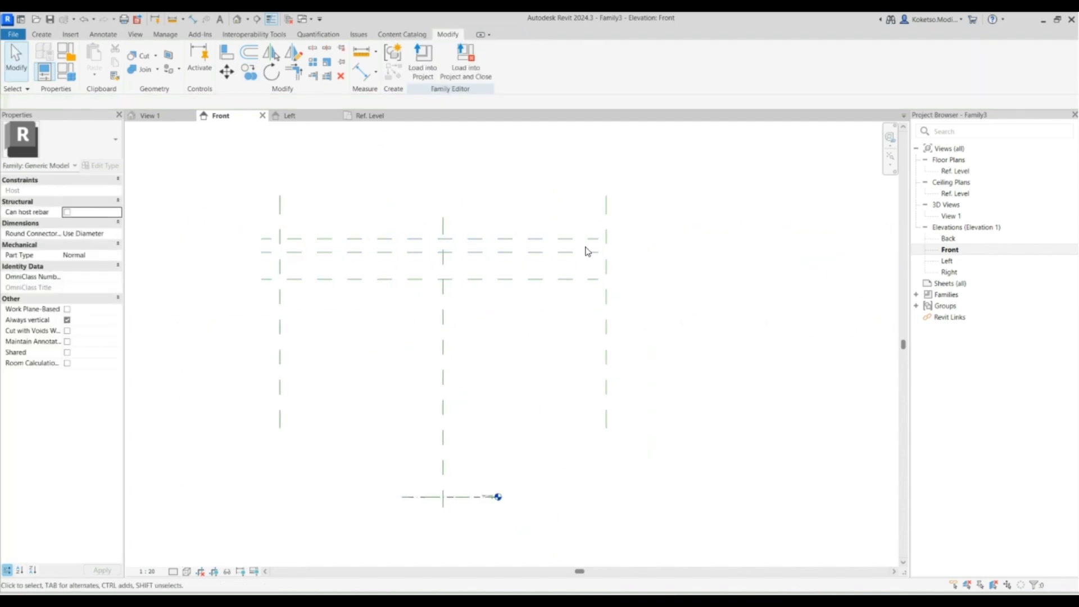
In the Ref. Level plan, draw two vertical reference planes, about 1397 mm left and 1300 mm right of the centre plane.
click(370, 115)
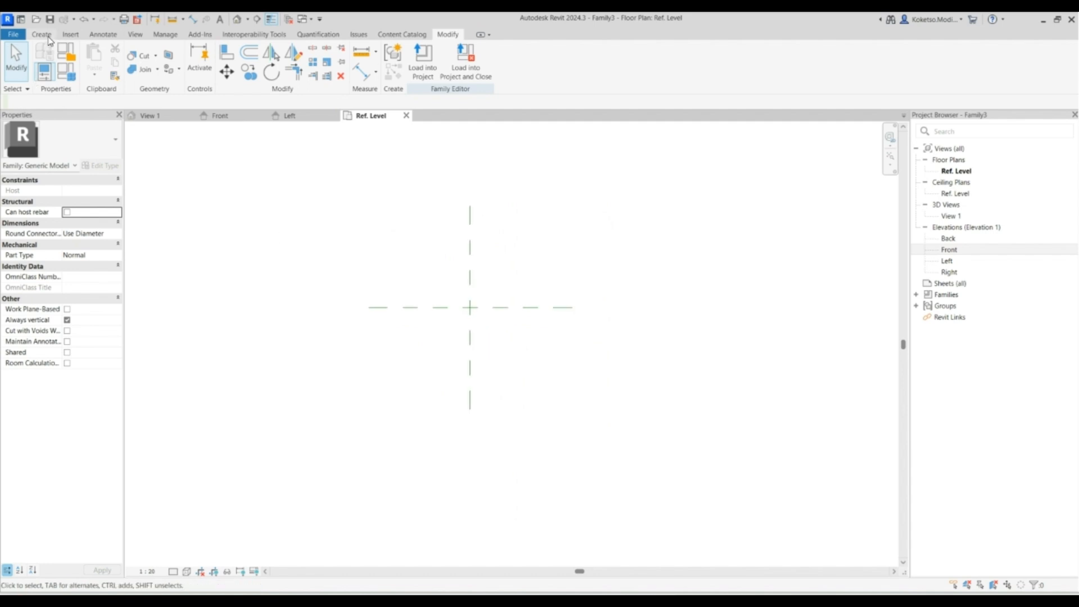
click(48, 36)
click(628, 72)
click(389, 248)
click(389, 401)
click(547, 248)
click(548, 400)
Draw two horizontal reference planes in the plan, about 758 mm above and about 942 mm below the horizontal centre plane.
click(346, 268)
click(636, 267)
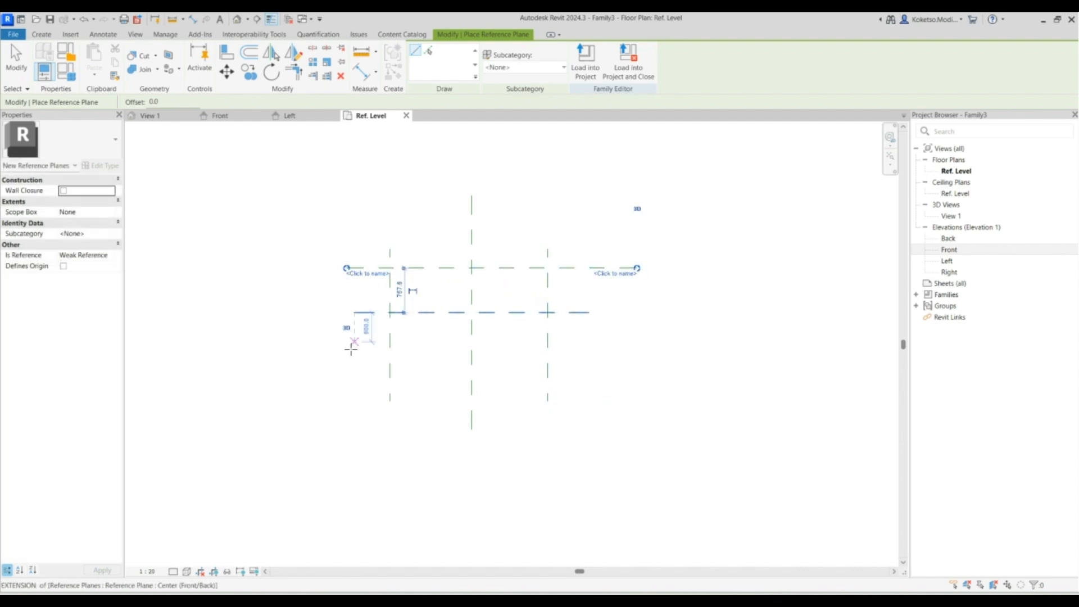
click(221, 368)
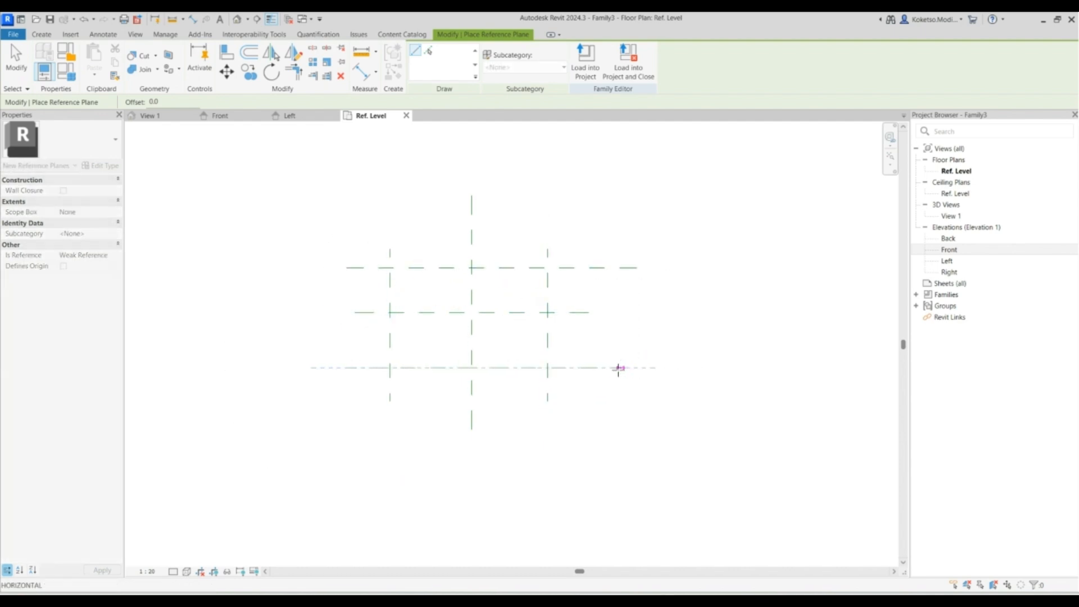
click(637, 368)
scroll(452, 322, up, 3)
key(Escape)
key(Escape)
Set the upper and lower horizontal reference planes at equal distances from the horizontal centre plane.
click(405, 251)
click(369, 283)
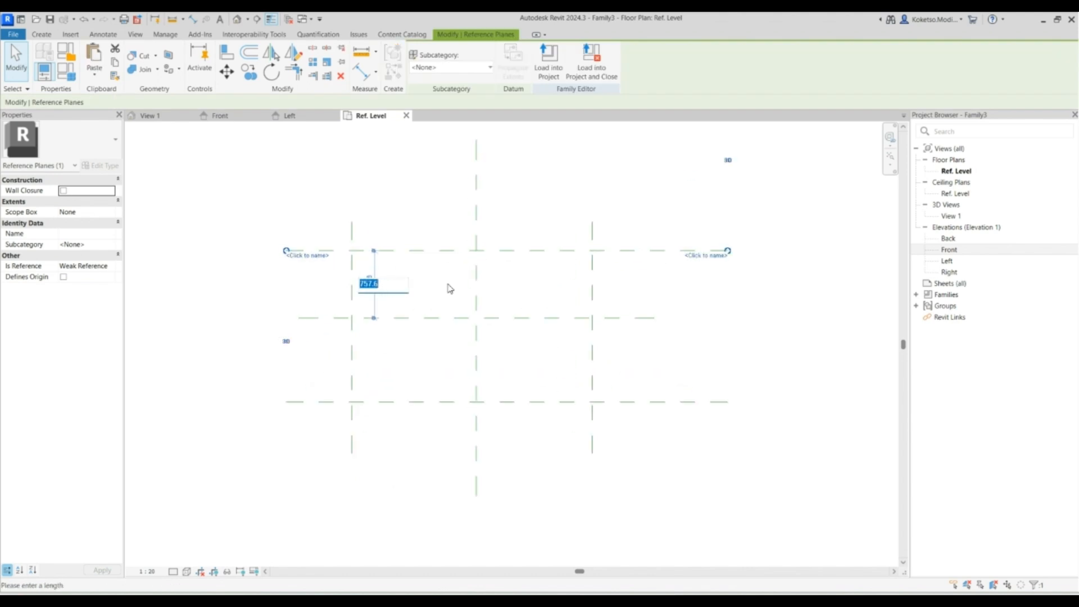
key(Return)
click(486, 402)
click(371, 358)
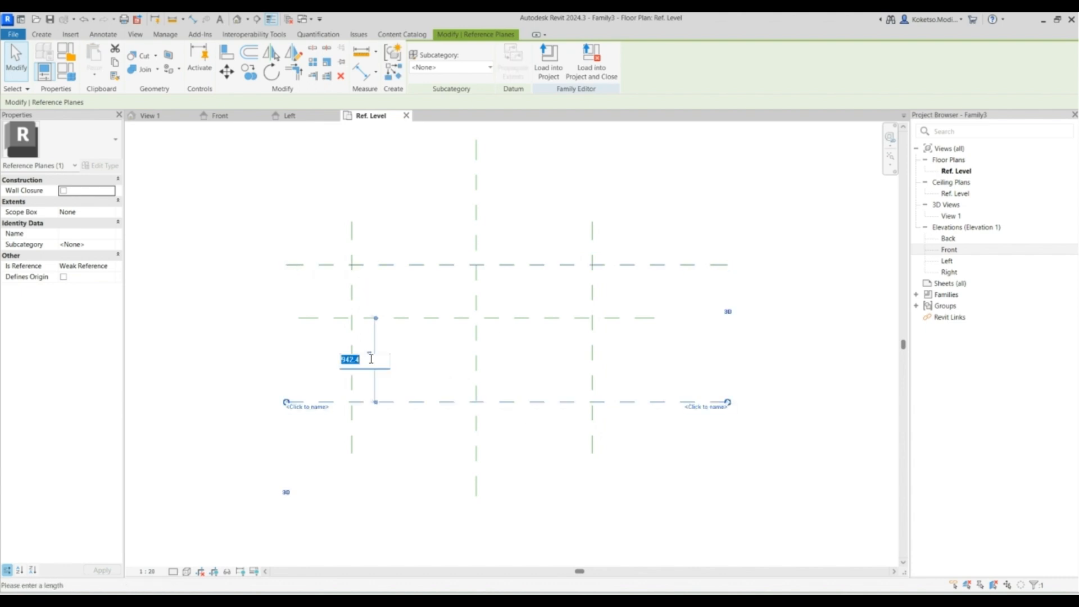
key(Return)
Set the distance of the right-hand vertical reference plane from the centre plane to 800 mm.
click(592, 307)
click(530, 264)
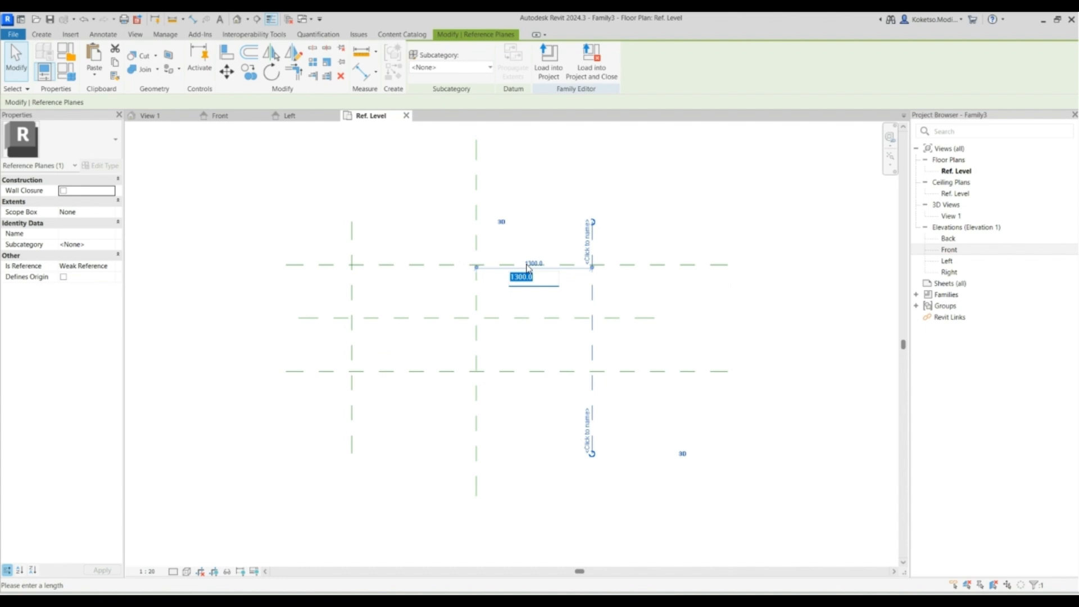
text(800)
key(Return)
Set the left-hand and right-hand vertical reference planes each 1200 mm from the centre plane.
click(350, 295)
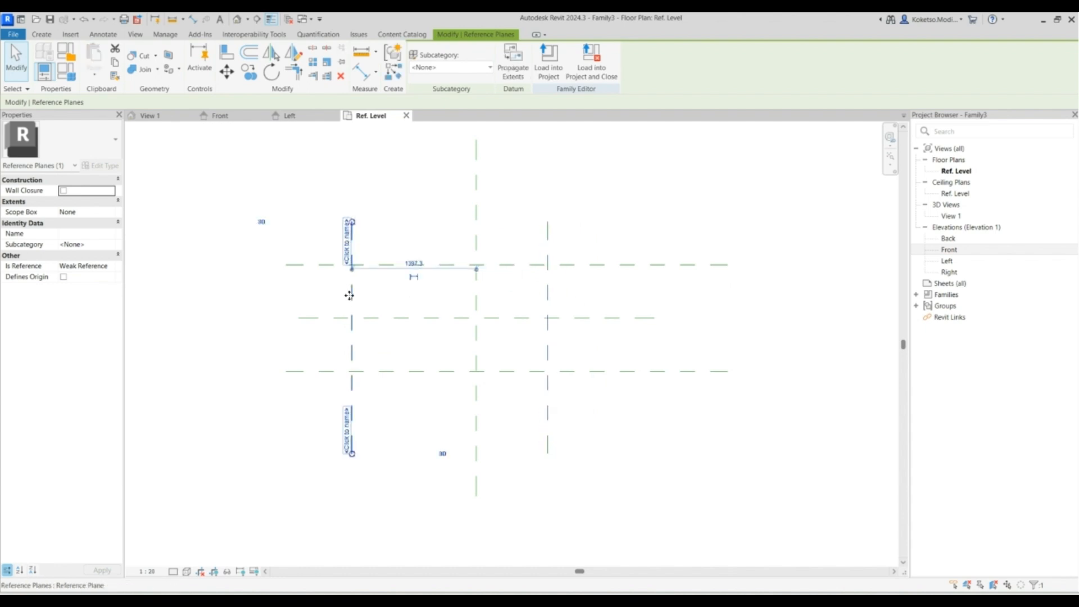
click(401, 259)
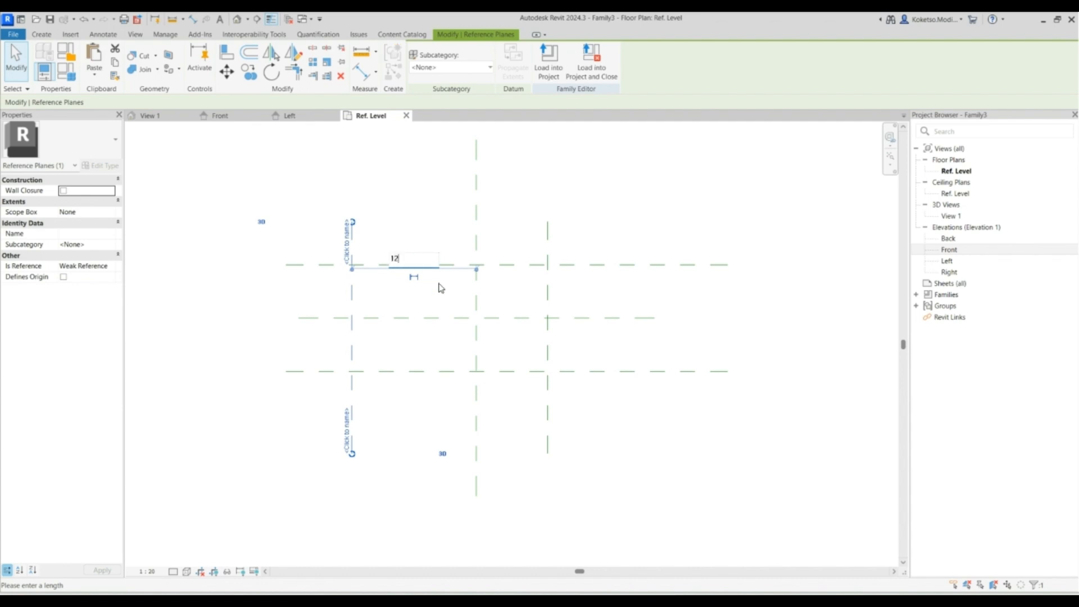
text(1200)
key(Return)
click(548, 293)
click(511, 263)
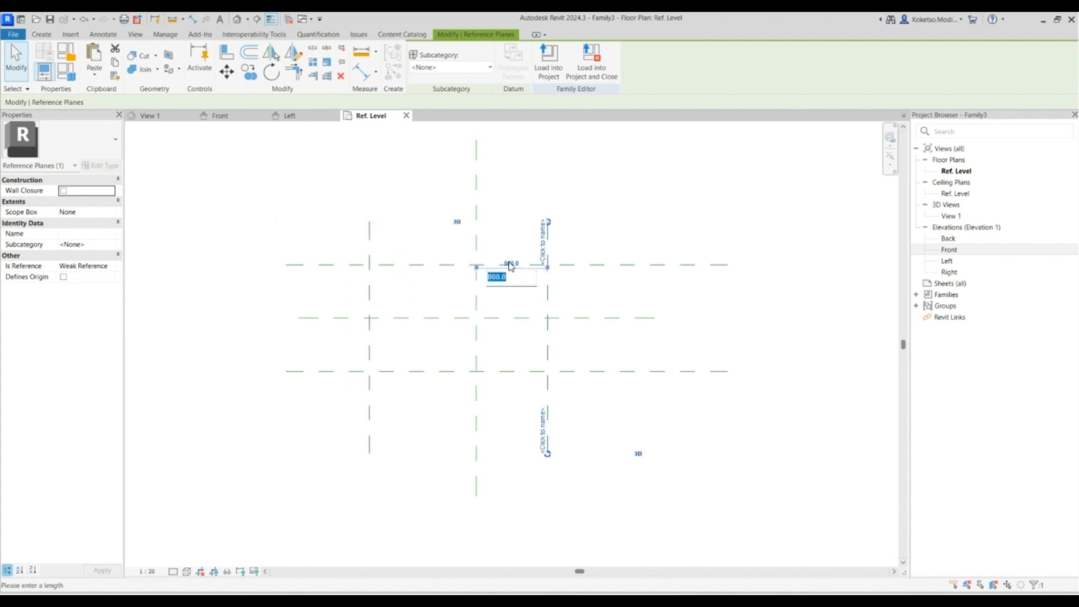
text(1200)
key(Return)
click(684, 198)
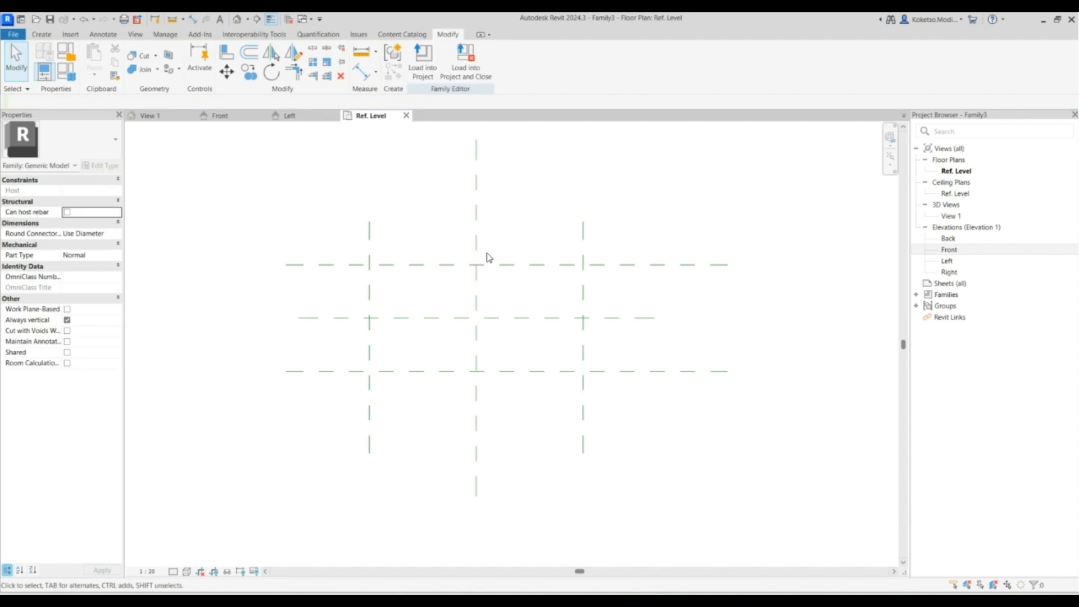
Create an extrusion from a 2400 by 1200 mm rectangle on the outer reference planes, locking its four sides to them.
click(49, 37)
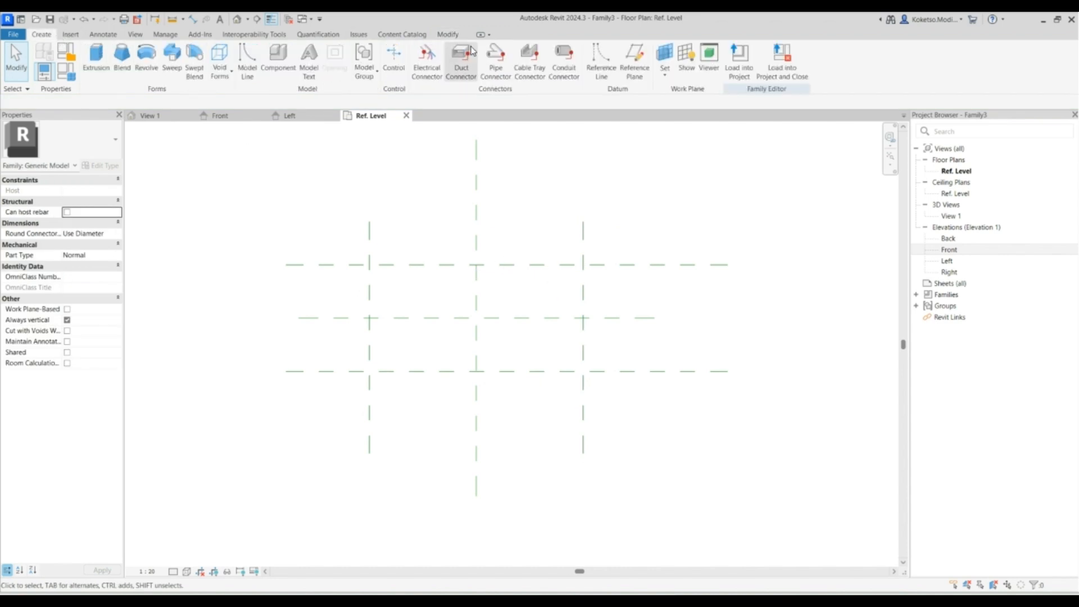
click(90, 61)
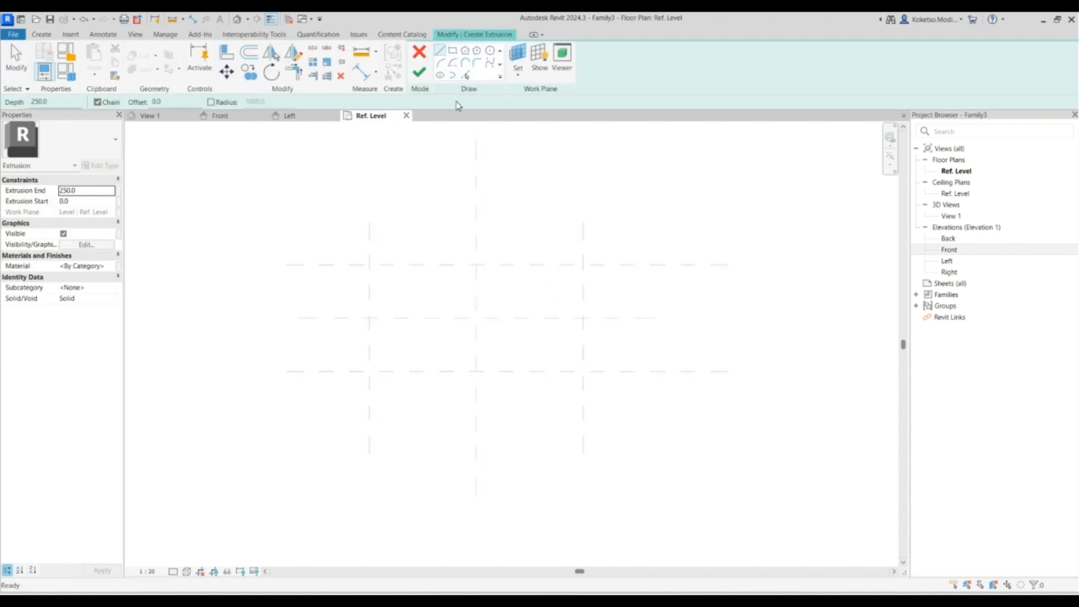
click(453, 51)
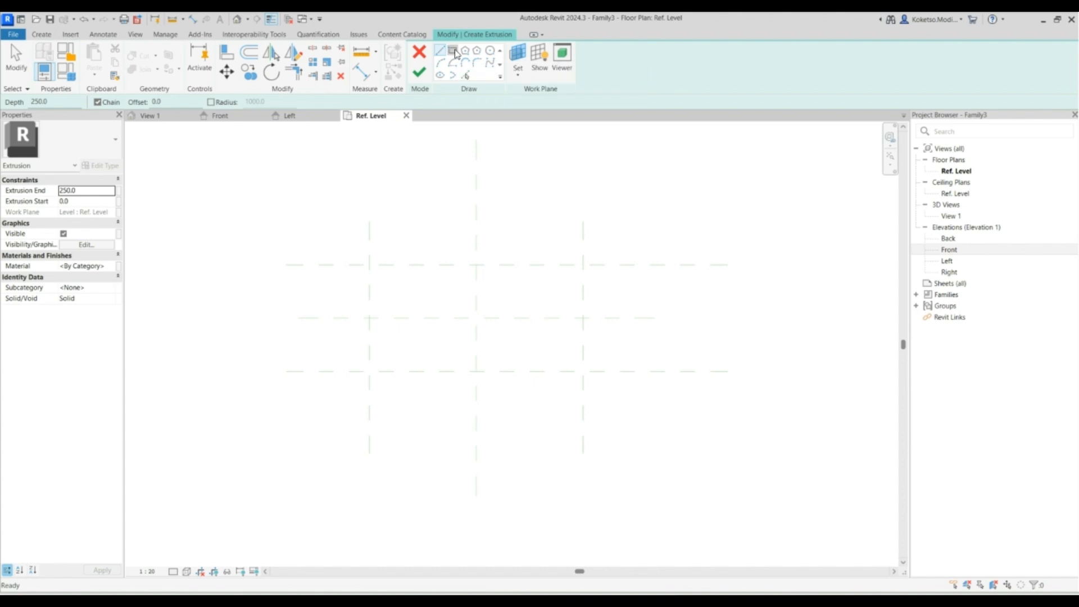
click(369, 264)
click(583, 371)
click(492, 282)
click(522, 357)
click(386, 354)
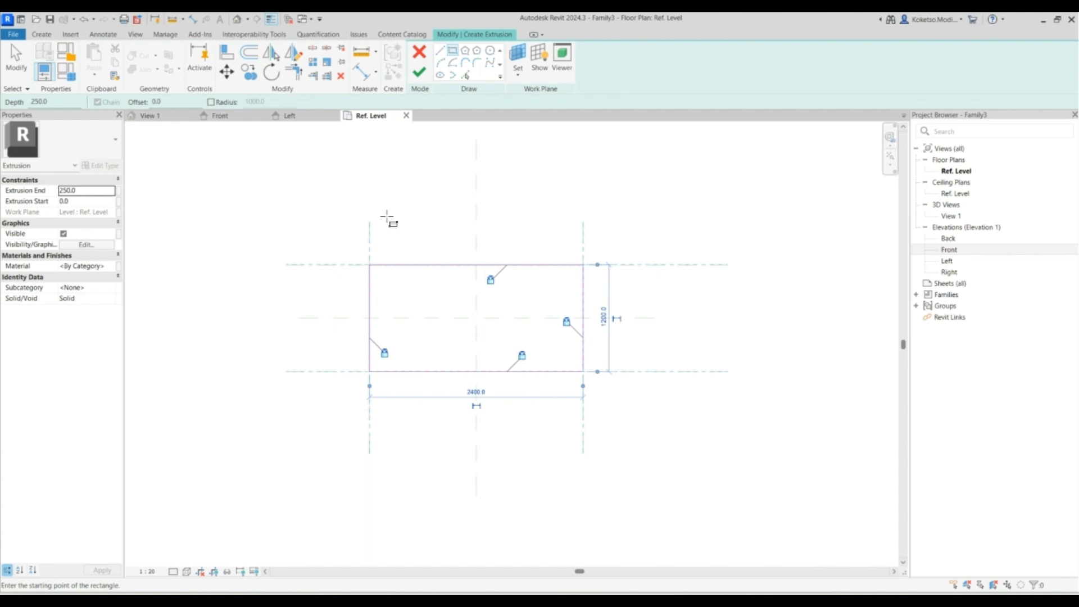
click(418, 71)
In the Front elevation, stretch the extrusion's top up to the lowest of the three upper reference planes, 8000 mm high.
click(217, 115)
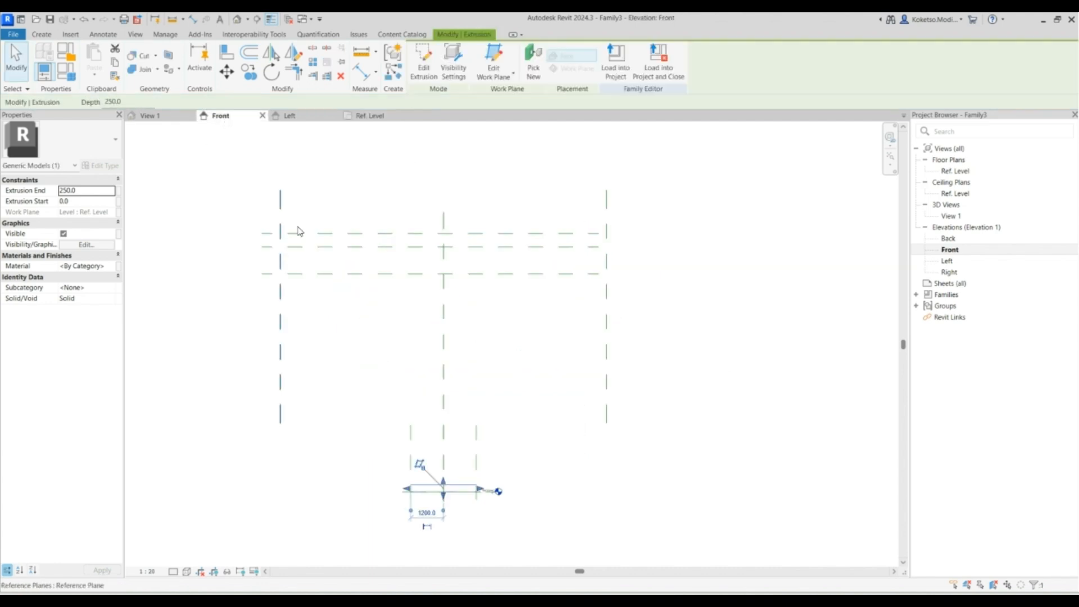
drag(443, 483, 446, 258)
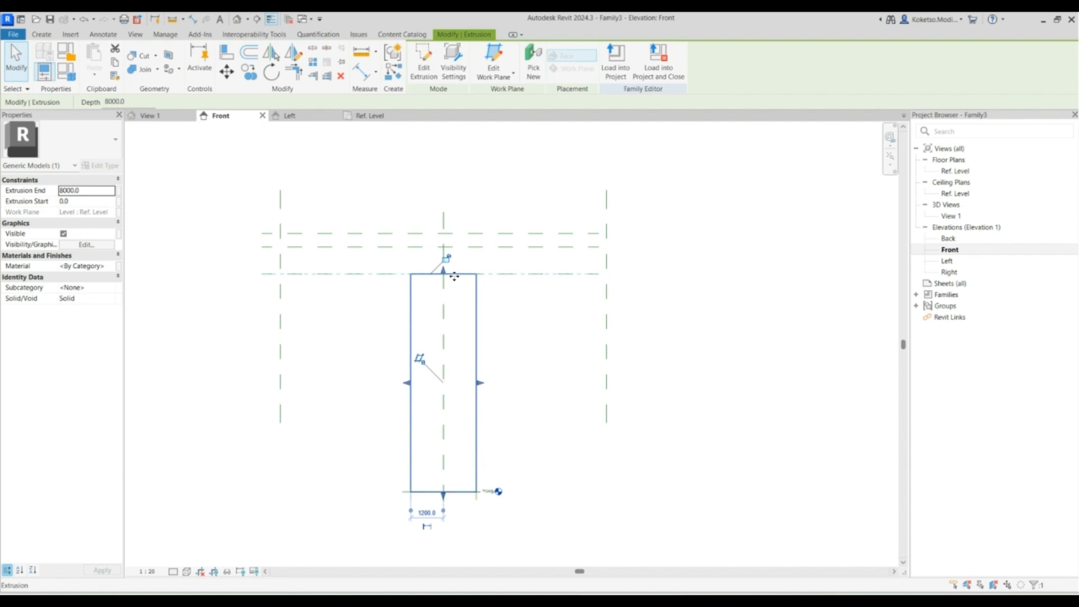
click(488, 443)
scroll(489, 366, down, 2)
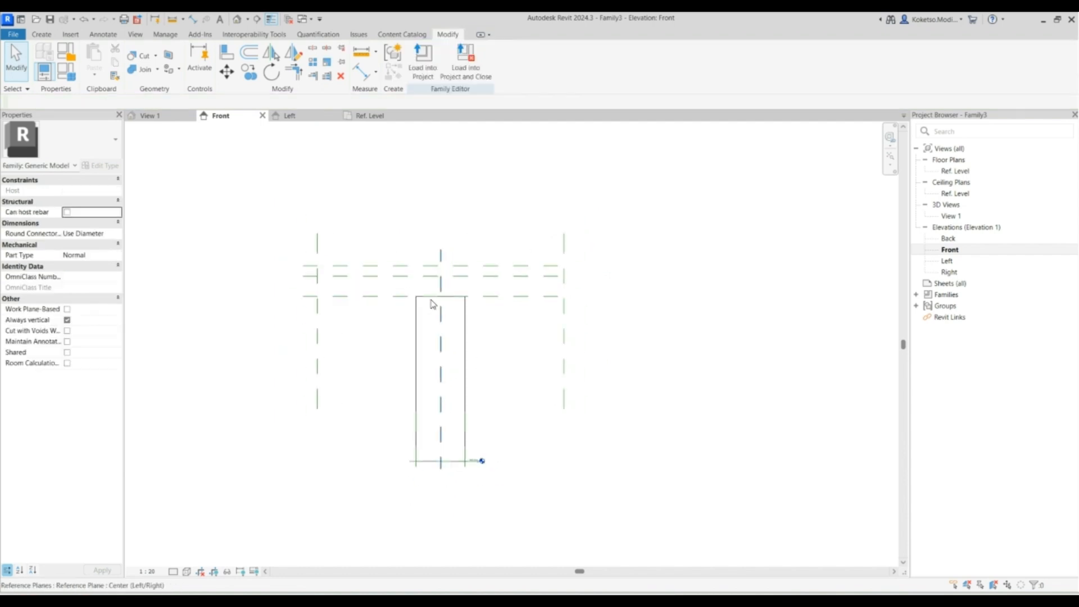
Start a Swept Blend and sketch its 1000 mm vertical path from the column's top centre to the middle of the three upper reference planes.
scroll(420, 277, up, 1)
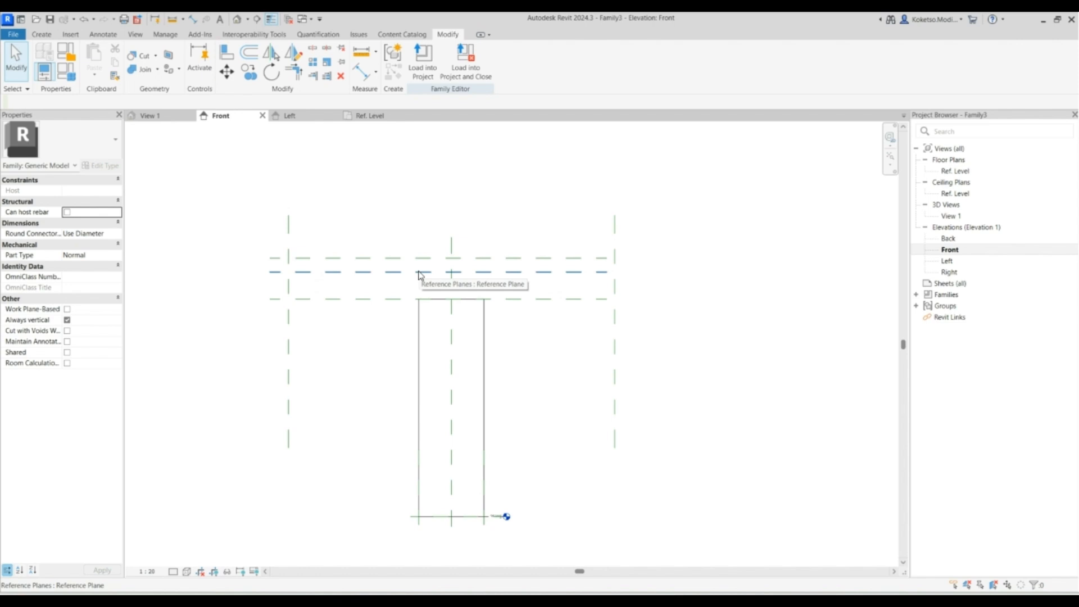
scroll(424, 278, up, 1)
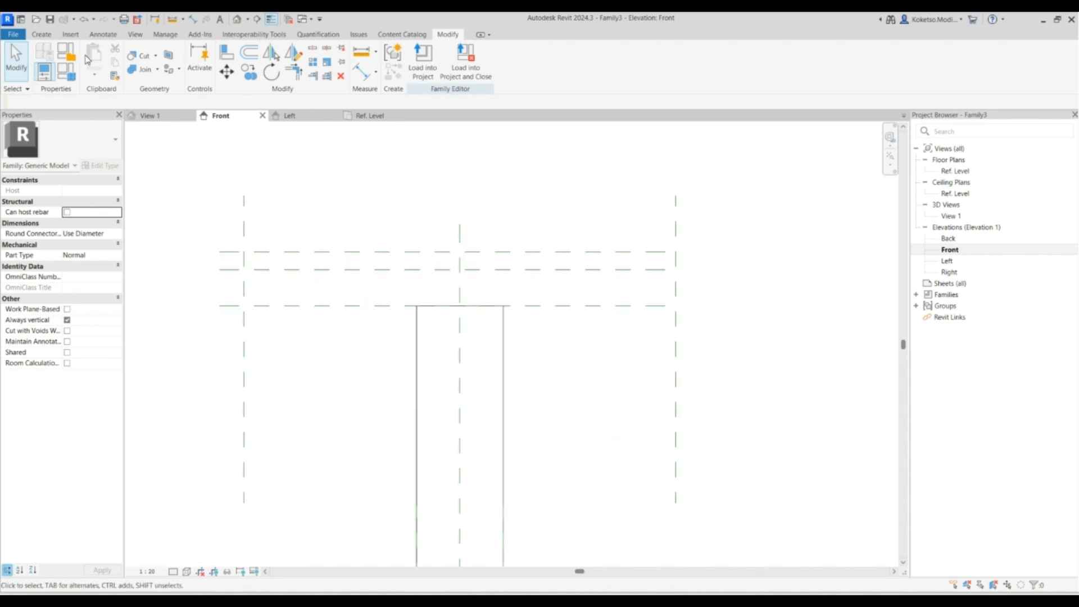
click(41, 34)
click(197, 60)
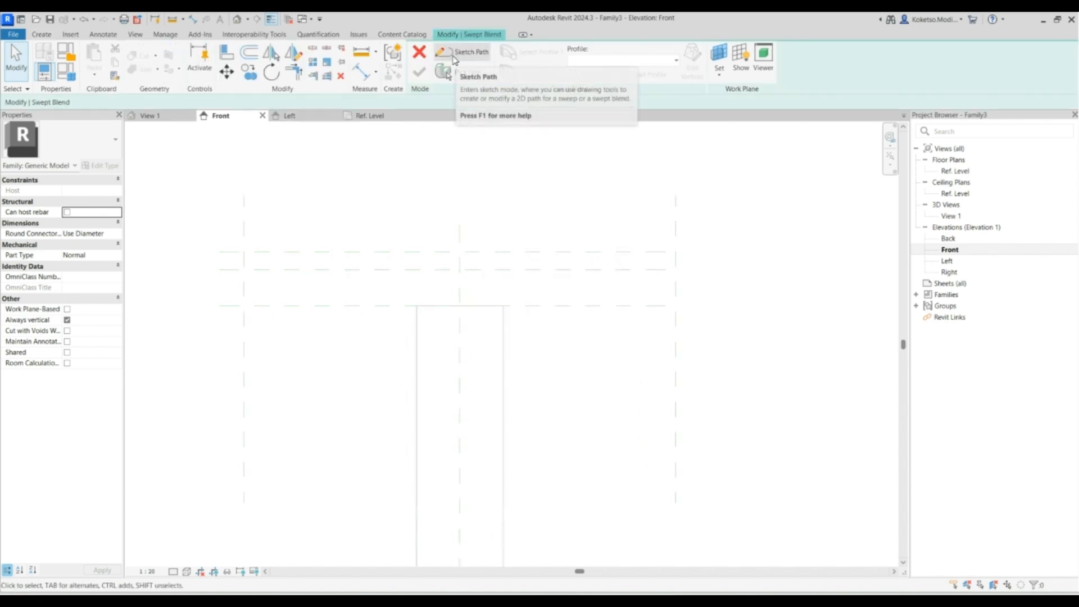
click(454, 57)
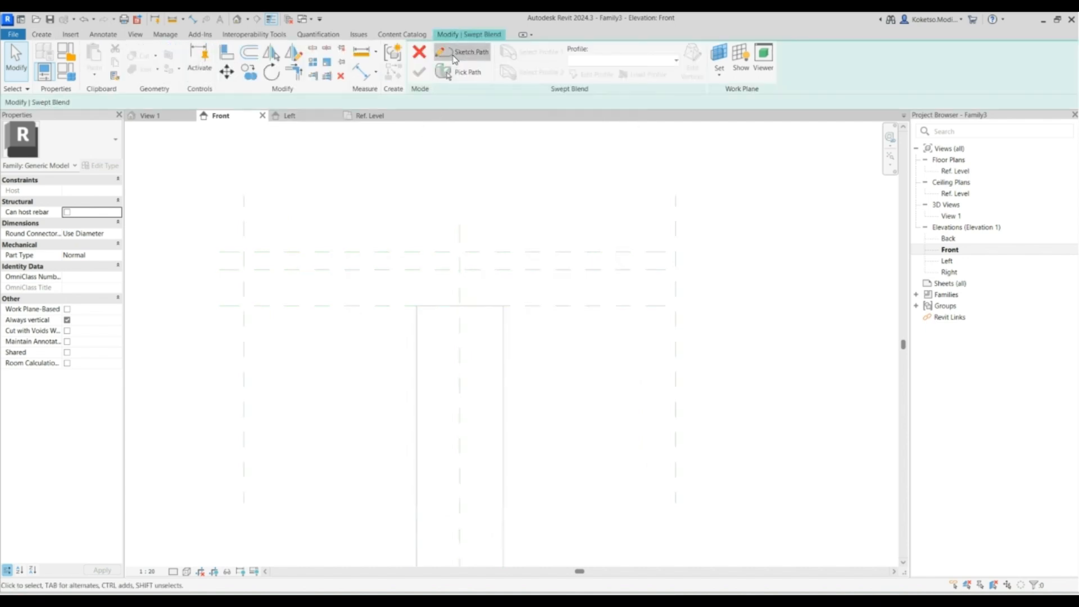
click(458, 305)
click(459, 270)
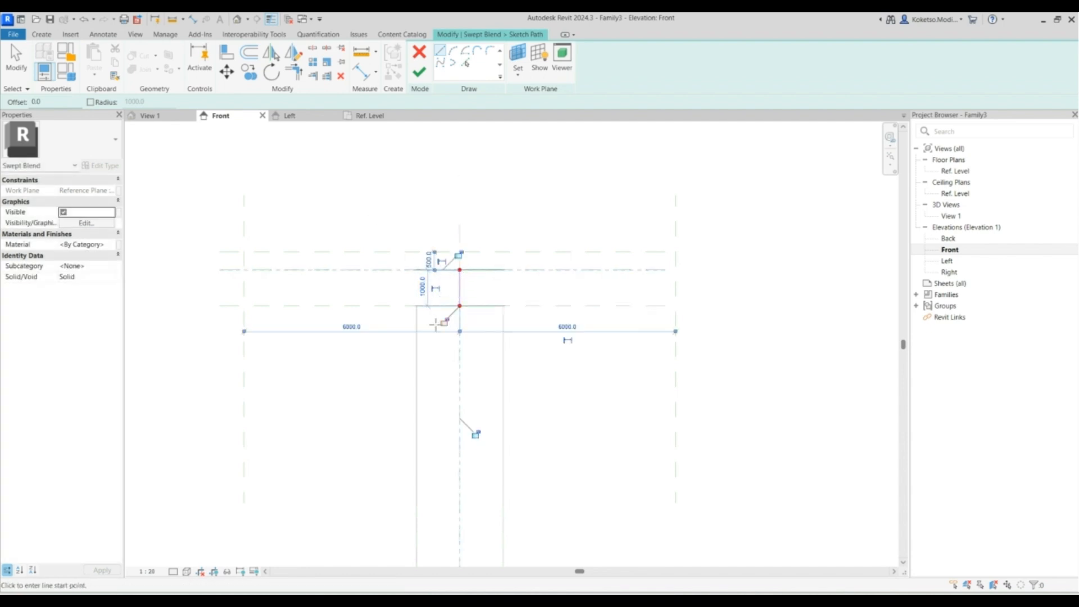
key(Escape)
key(Escape)
click(420, 72)
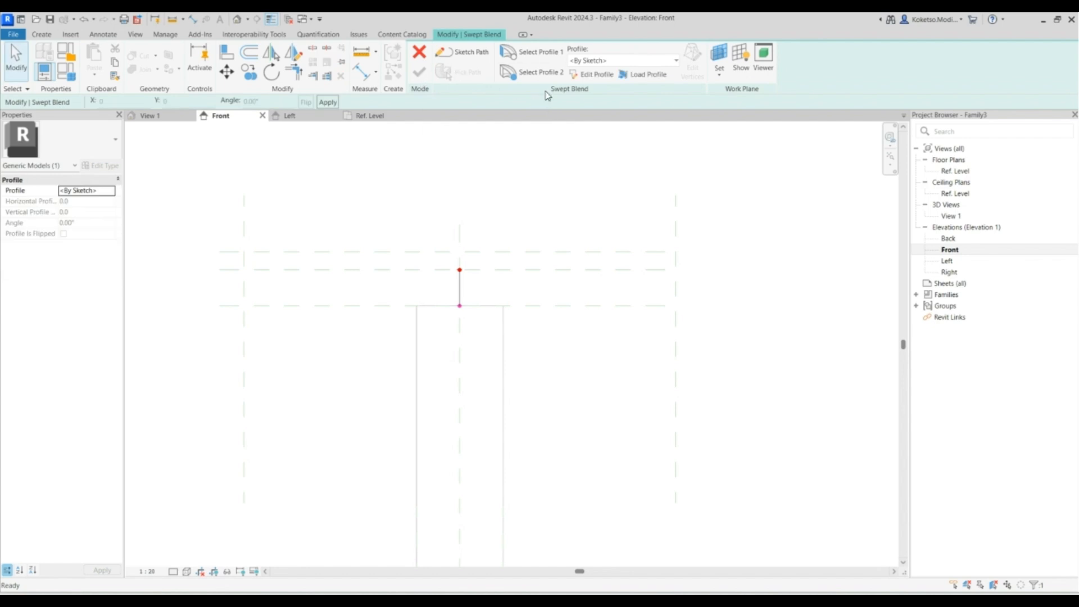
In the Ref. Level plan, sketch the first profile as a 2400 by 1200 mm rectangle over the column outline and lock its sides.
click(598, 82)
click(544, 414)
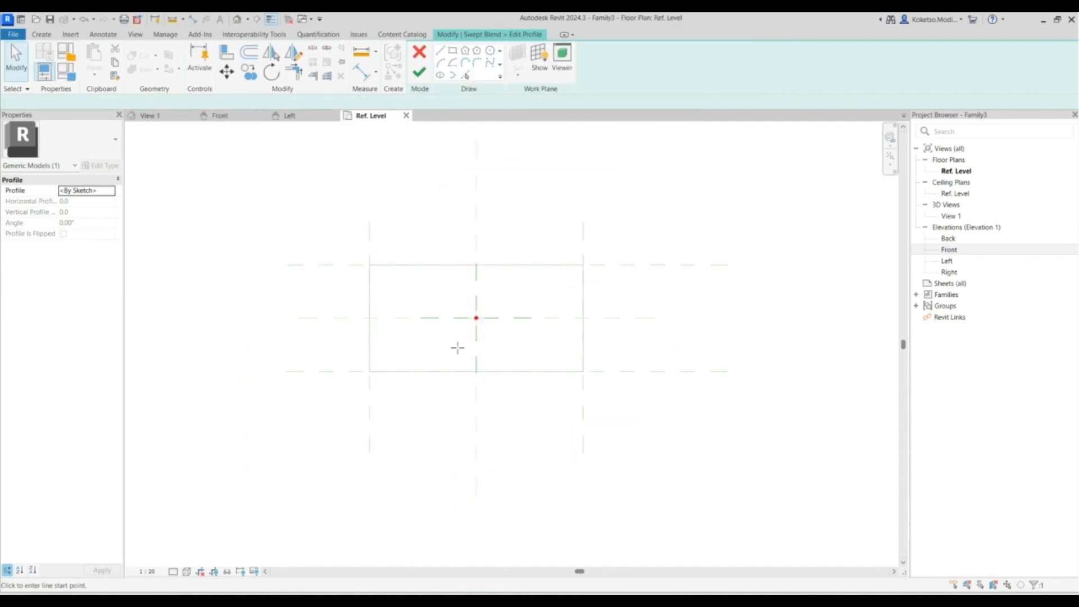
click(453, 51)
click(350, 259)
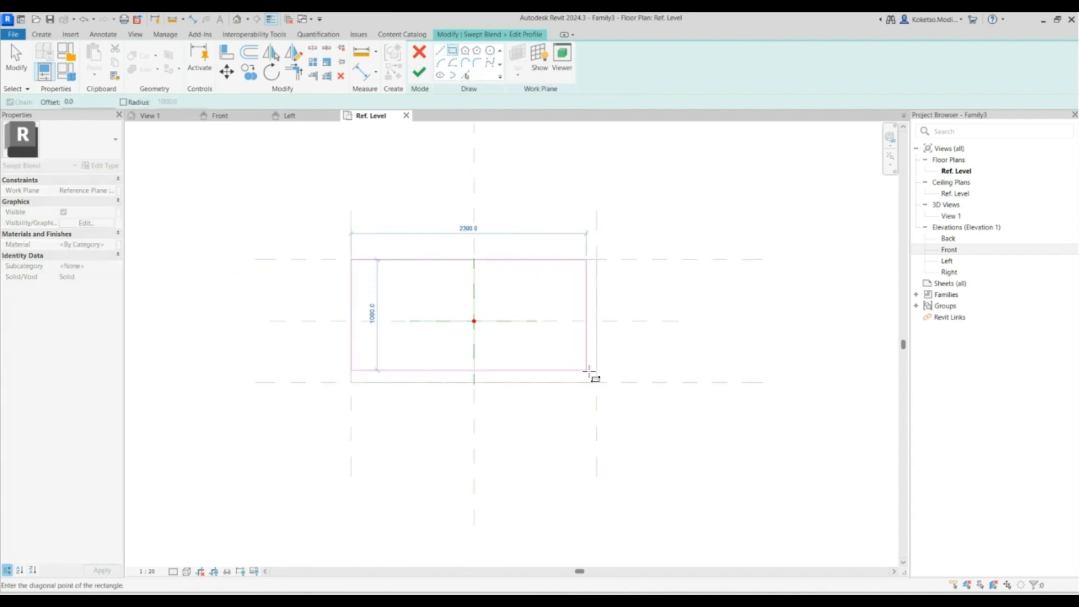
click(597, 382)
click(581, 306)
click(458, 275)
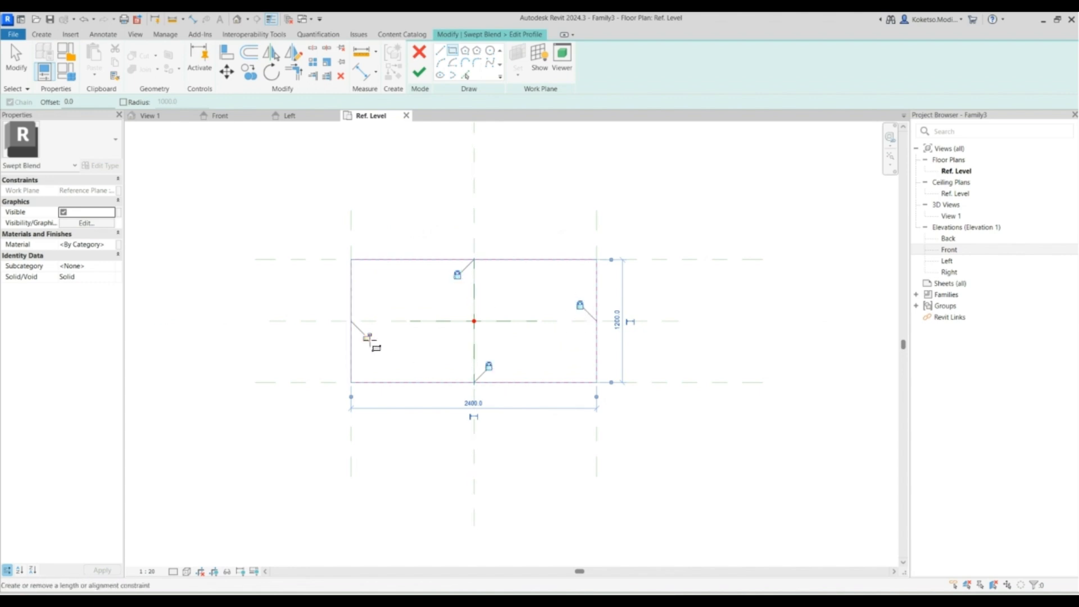
click(418, 72)
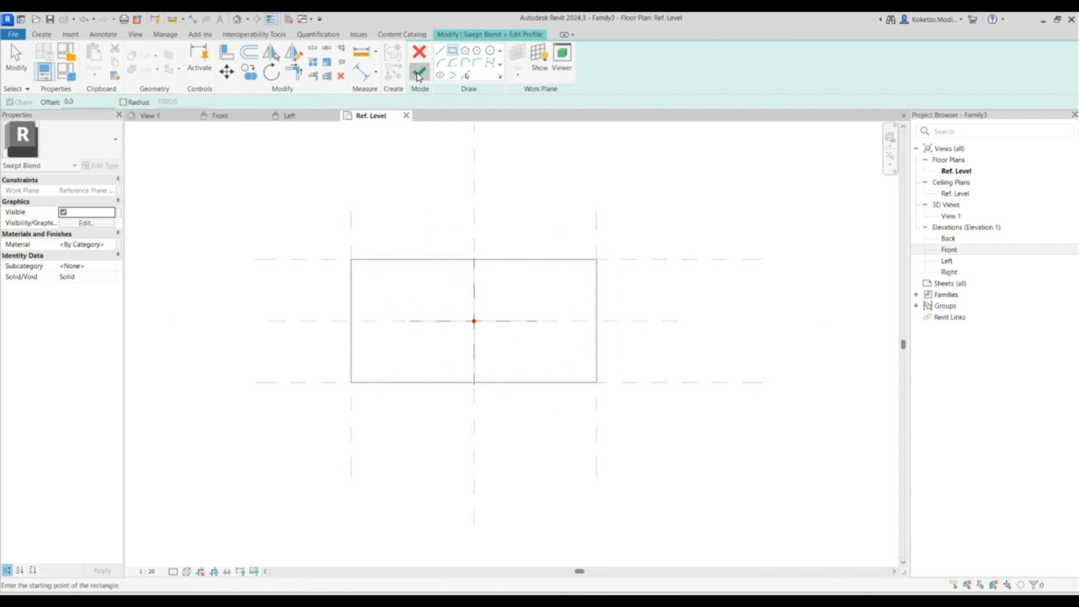
Sketch the second swept blend profile as a rectangle about 7030 mm long and 1200 mm wide around the column outline.
scroll(410, 240, up, 3)
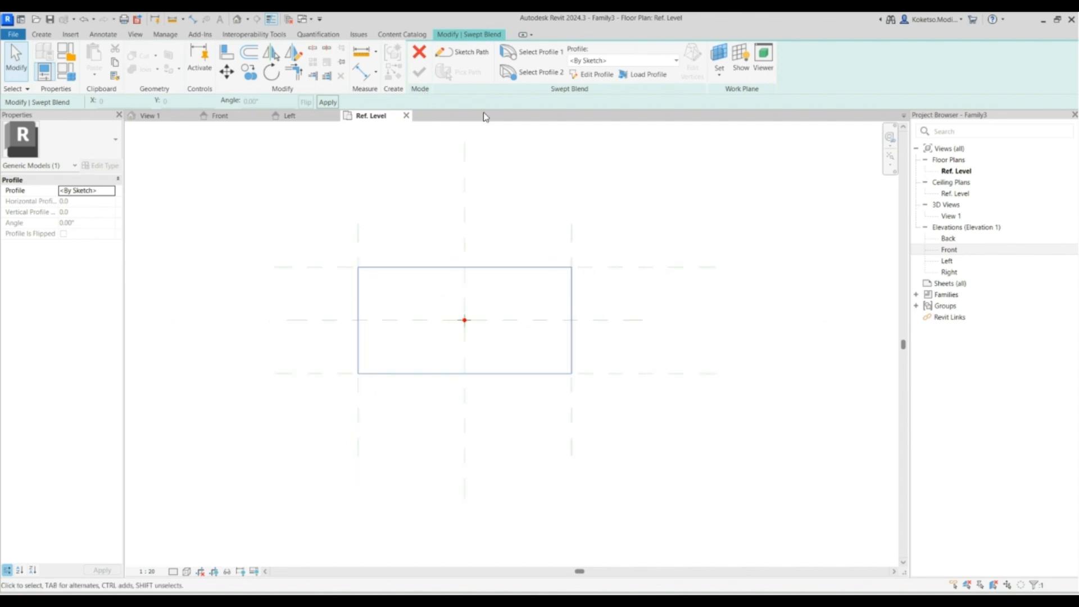
click(539, 72)
click(591, 74)
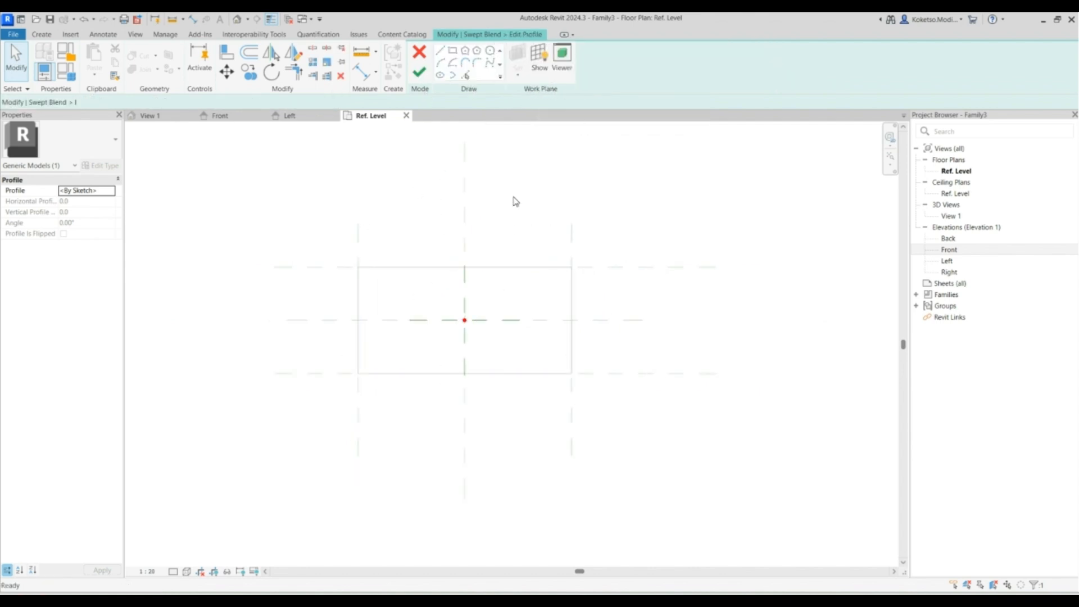
scroll(490, 251, down, 2)
click(452, 50)
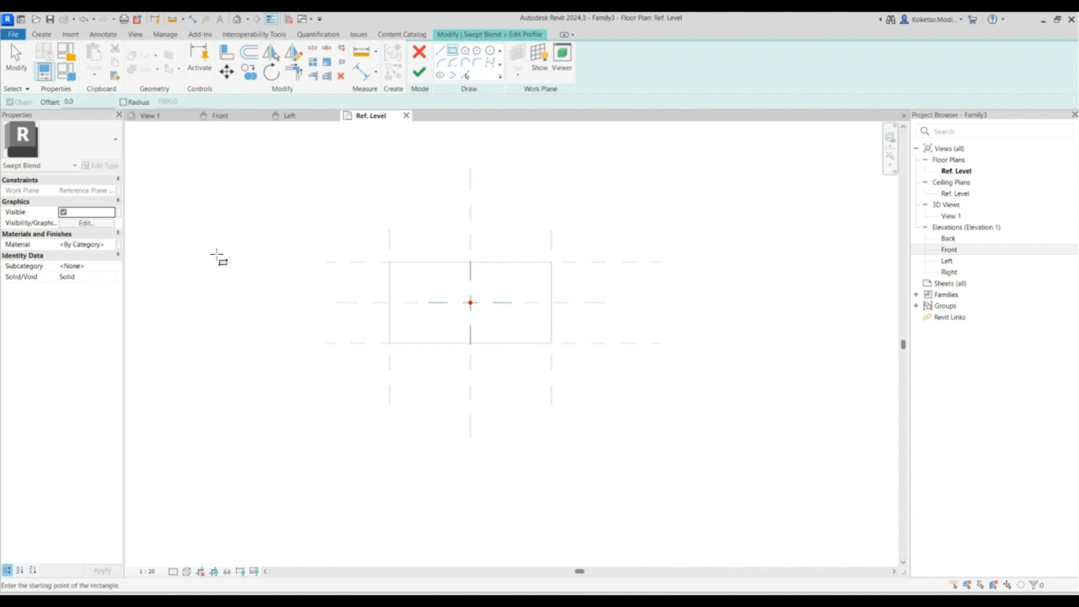
click(235, 261)
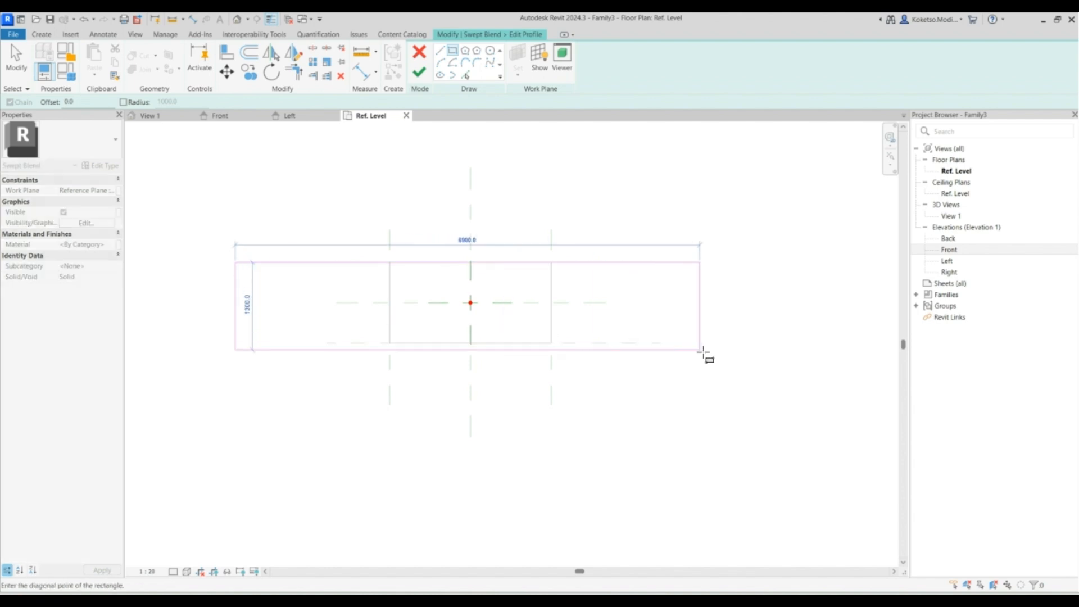
click(708, 343)
key(Escape)
key(Escape)
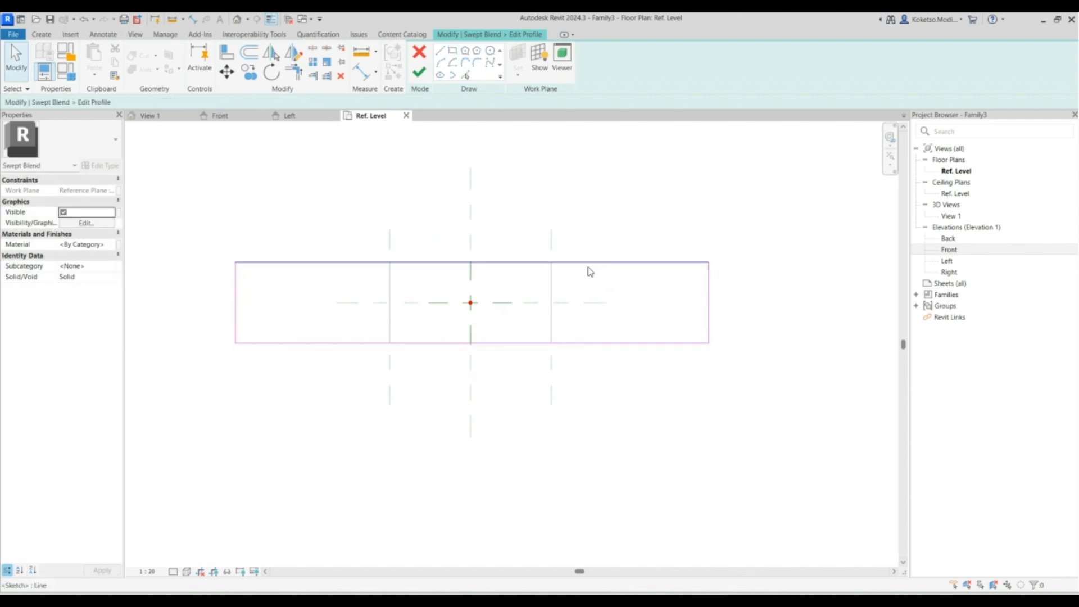
Move the second profile's two long edges outward, making the rectangle about 1900 mm wide.
click(697, 262)
drag(650, 263, 649, 242)
click(646, 342)
drag(646, 343, 653, 364)
key(Escape)
Set the second profile's right edge 6000 mm from the centre plane and its overall length to 12000 mm.
click(709, 288)
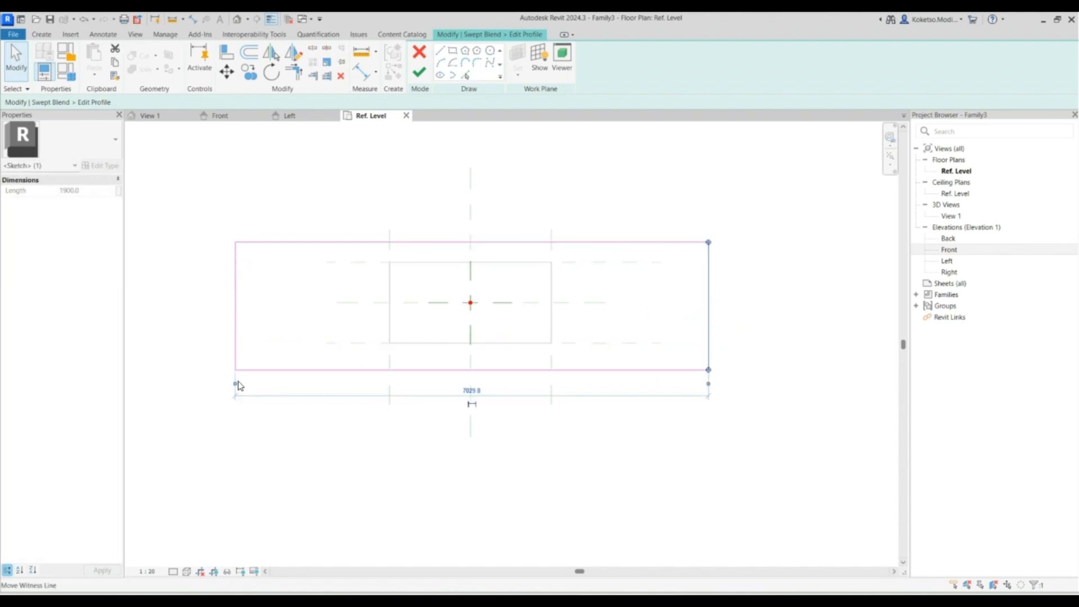
click(597, 391)
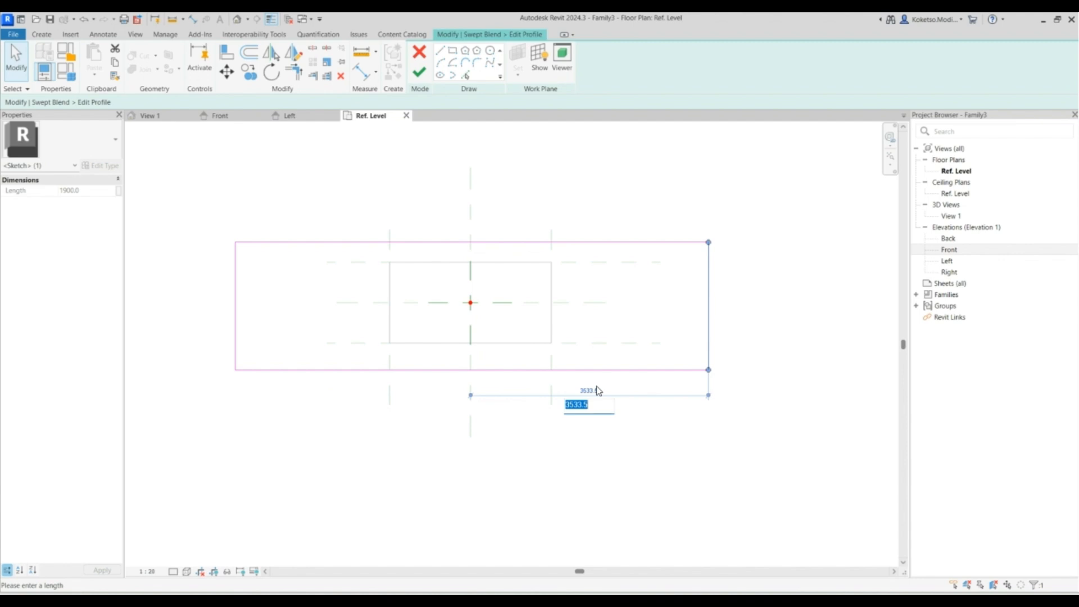
text(6000)
key(Return)
click(242, 314)
click(238, 316)
scroll(484, 343, down, 3)
click(520, 275)
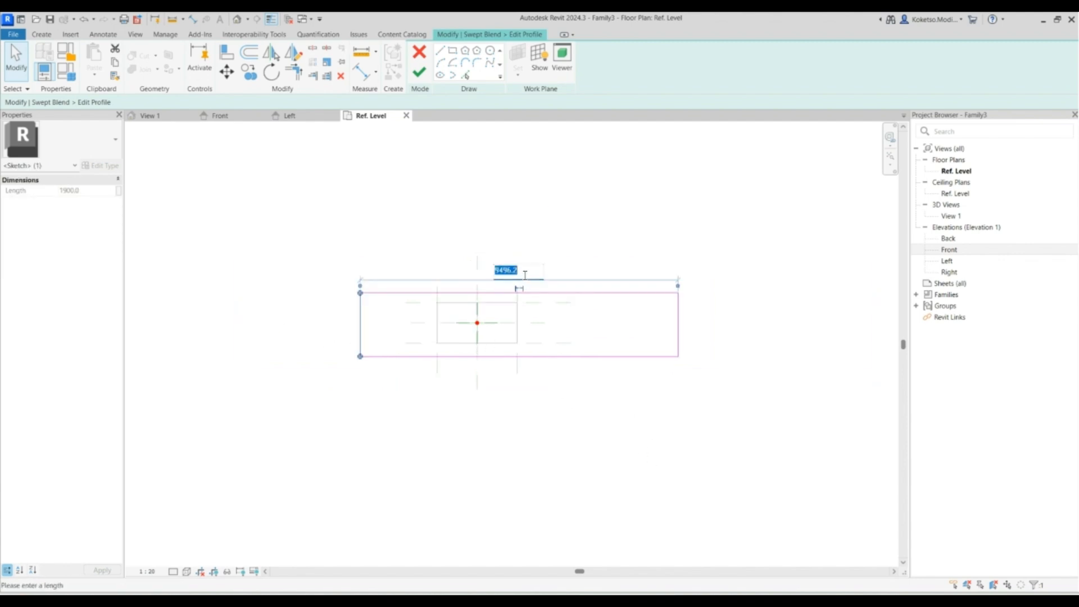
text(12000)
key(Return)
Set the second profile's upper edge 800 mm from the horizontal centre plane and the overall width to 1600 mm.
scroll(588, 332, up, 1)
drag(571, 330, 574, 320)
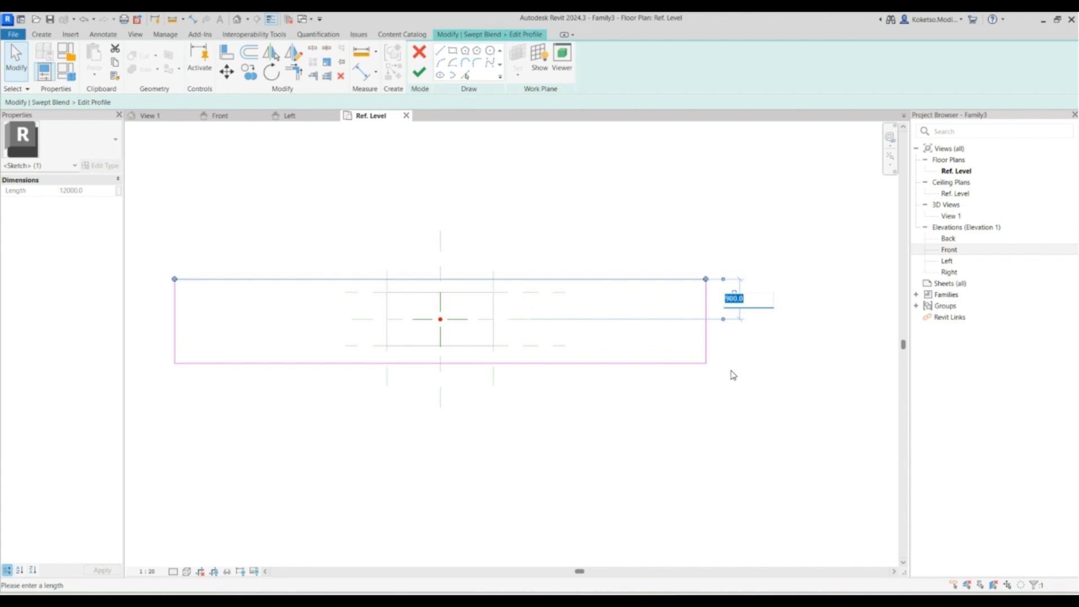
text(800)
key(Return)
click(622, 363)
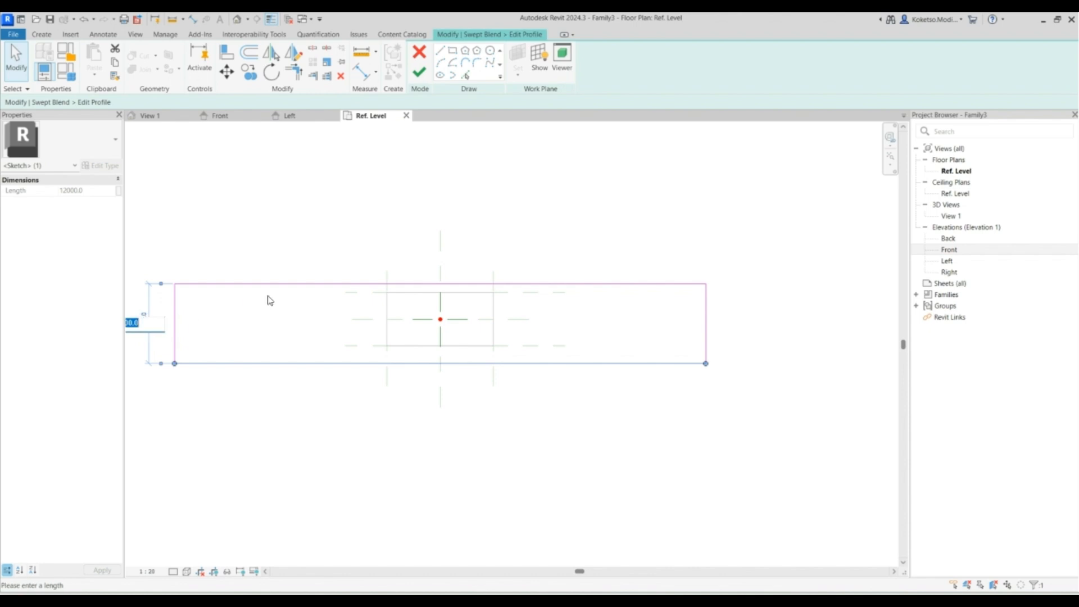
key(Return)
scroll(507, 368, down, 2)
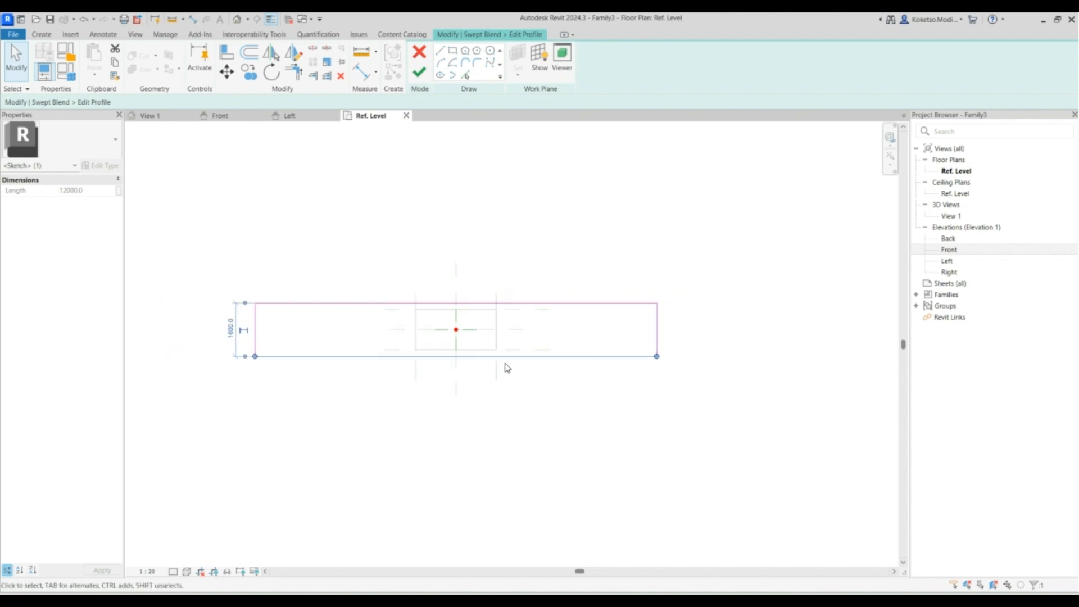
Finish the second profile and the swept blend in the 3D view, and inspect the tapered pier cap on the column.
click(507, 368)
click(183, 116)
shift+middle_drag(448, 231, 613, 315)
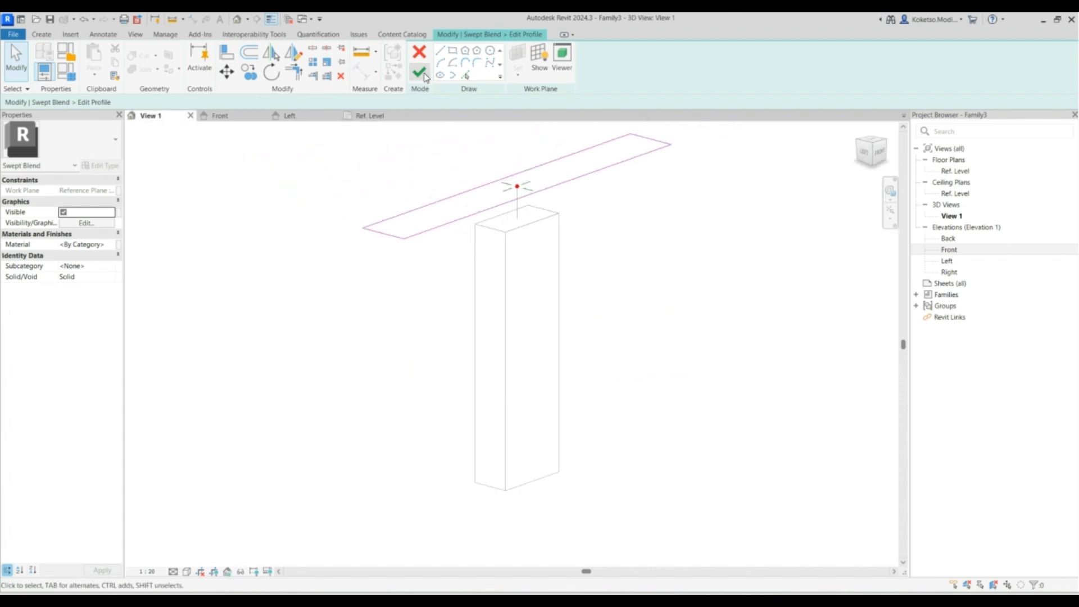
click(419, 72)
click(418, 72)
shift+middle_drag(656, 361, 506, 306)
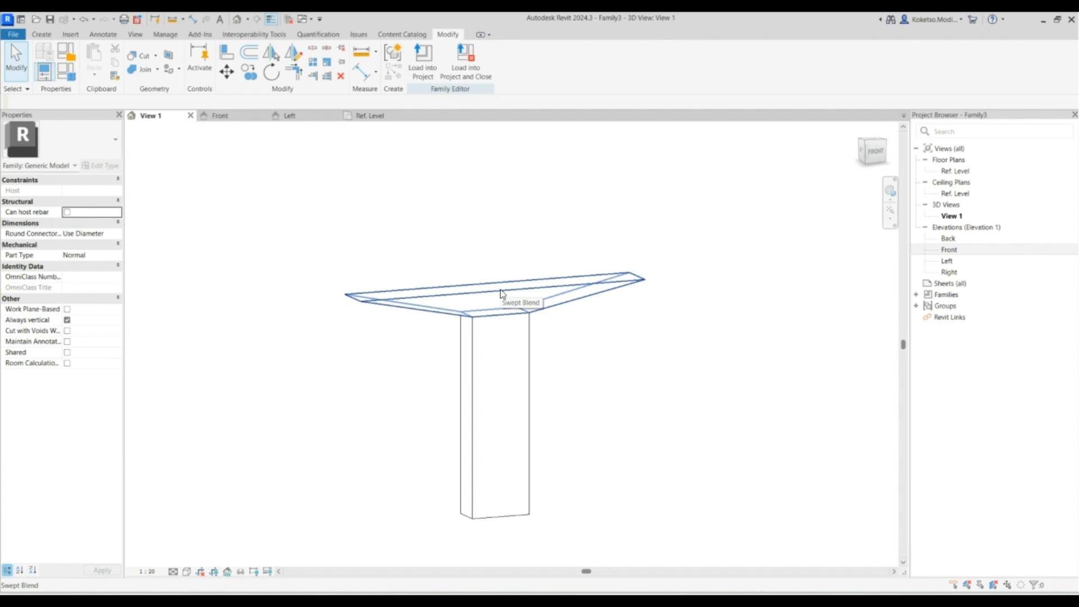
In the Ref. Level plan, set the view range's top, bottom and view depth to Unlimited and raise the cut plane offset.
click(371, 115)
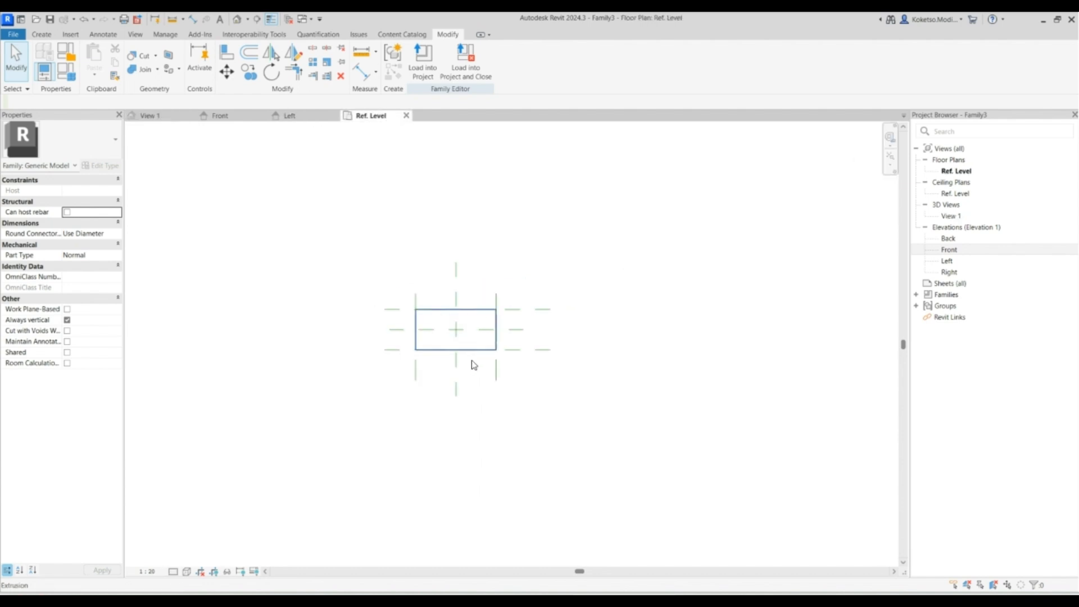
key(v)
key(r)
click(679, 260)
click(665, 286)
click(661, 296)
click(641, 316)
click(666, 330)
click(641, 351)
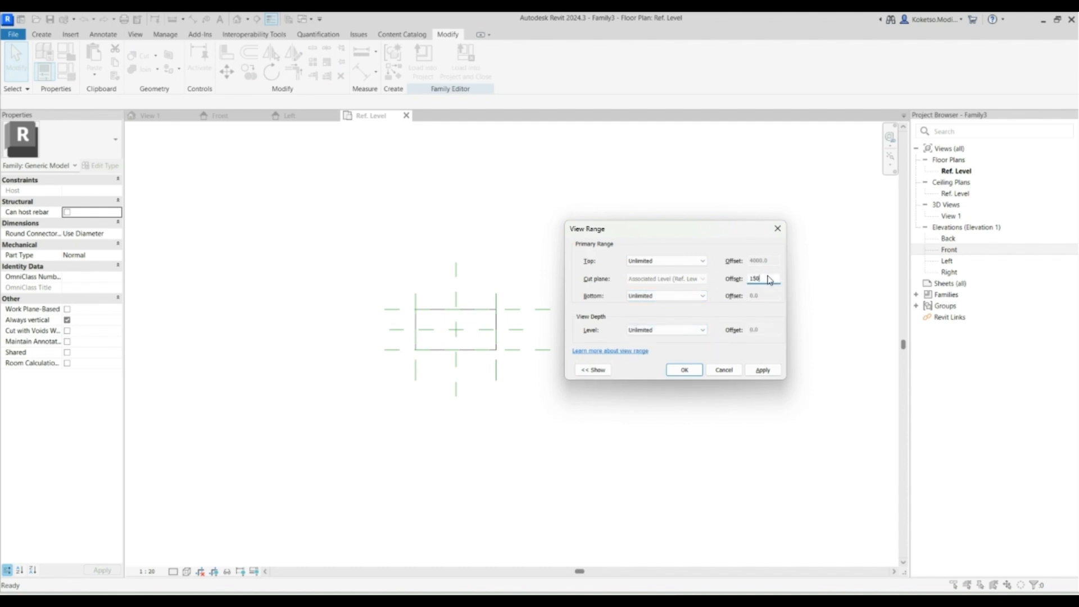
click(756, 369)
click(682, 370)
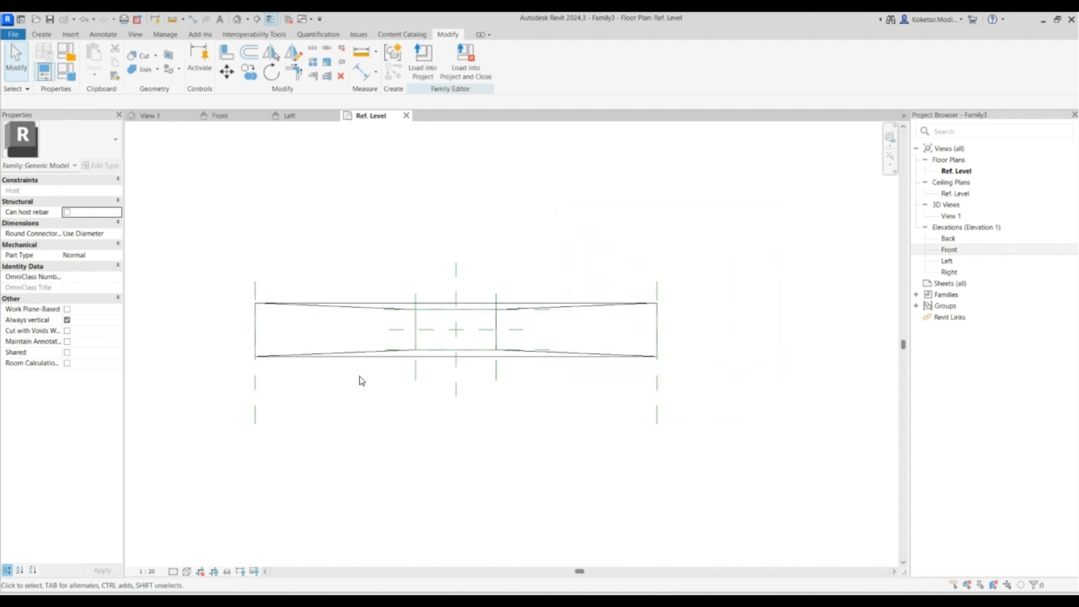
Switch the plan view to the Hidden Line visual style and the Fine detail level.
click(187, 572)
click(198, 527)
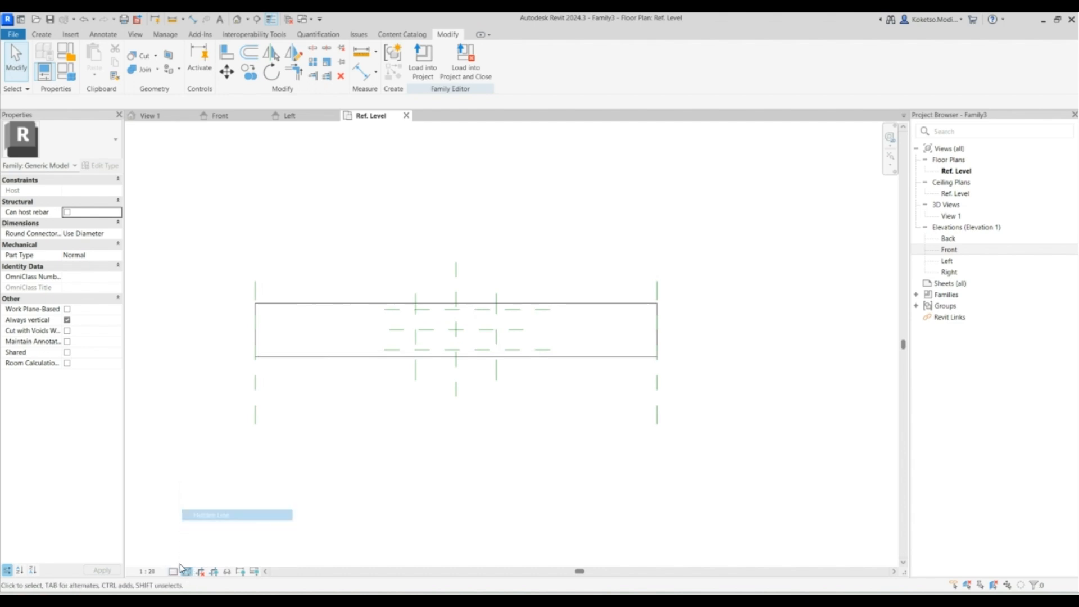
click(173, 571)
click(188, 559)
scroll(306, 345, up, 1)
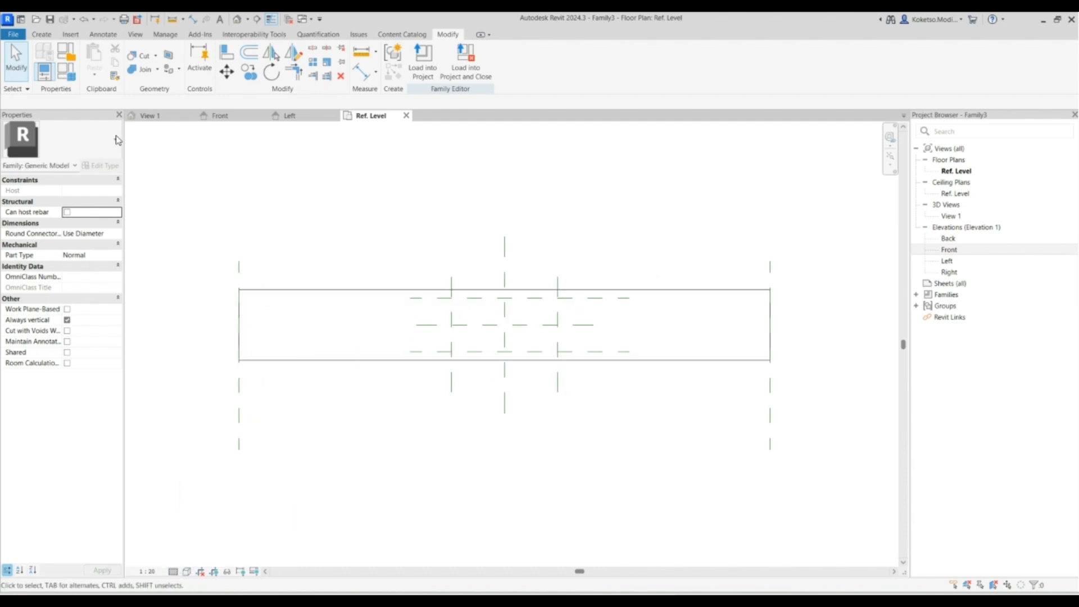
Create an extrusion from a 12000 by 1600 mm rectangle traced over the pier cap outline, with its edges locked.
click(39, 34)
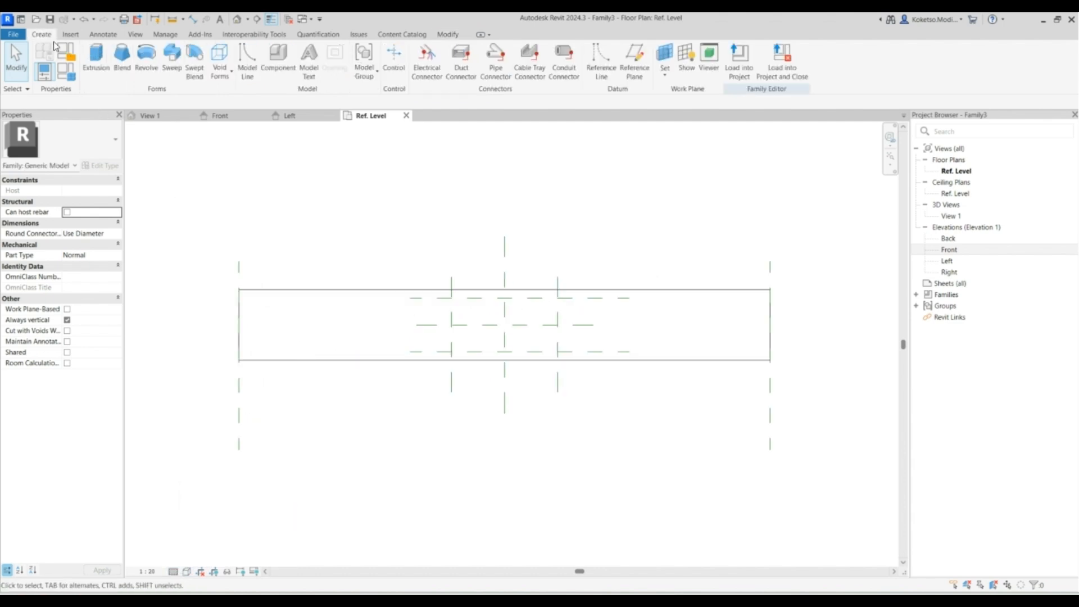
click(97, 62)
click(453, 50)
click(239, 290)
click(770, 361)
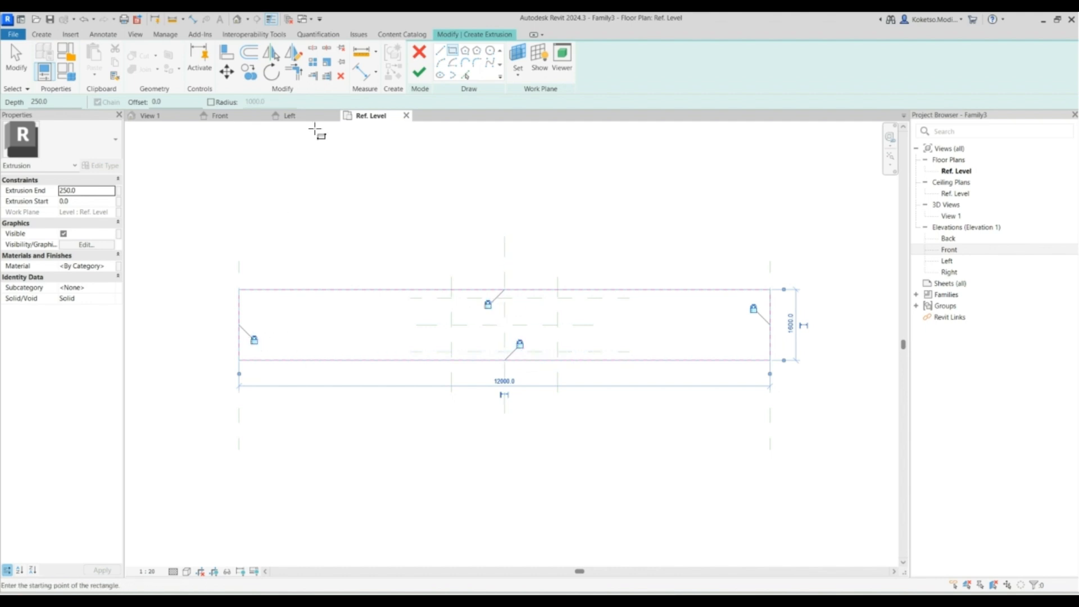
key(Escape)
click(417, 74)
In the Front elevation, stretch the new extrusion onto the two upper reference planes, from 9000 to 9500 mm.
click(219, 115)
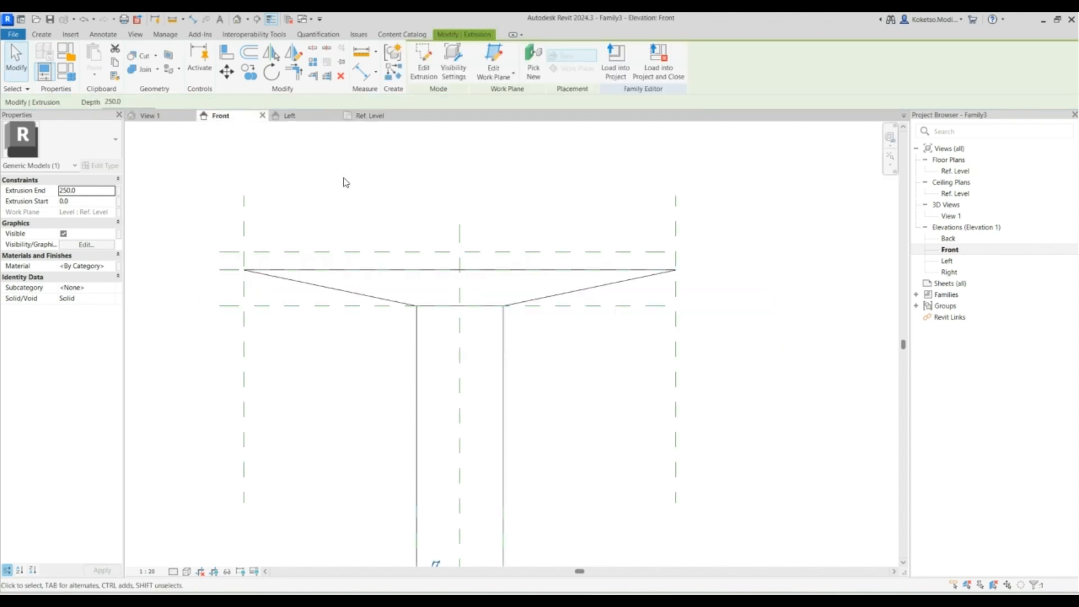
drag(448, 402, 458, 216)
drag(448, 413, 456, 233)
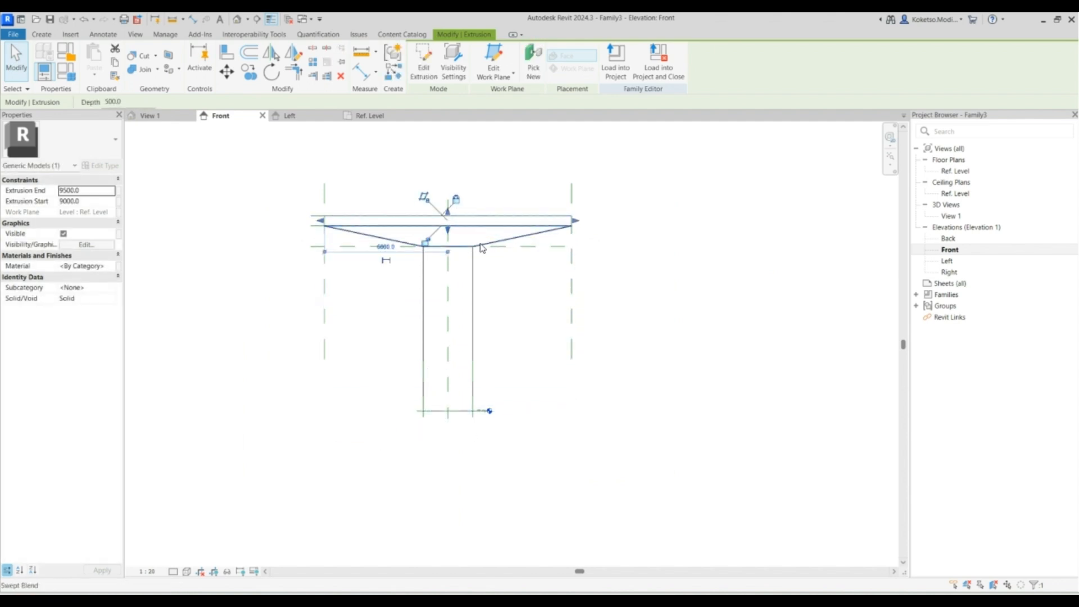
key(Escape)
scroll(500, 249, up, 2)
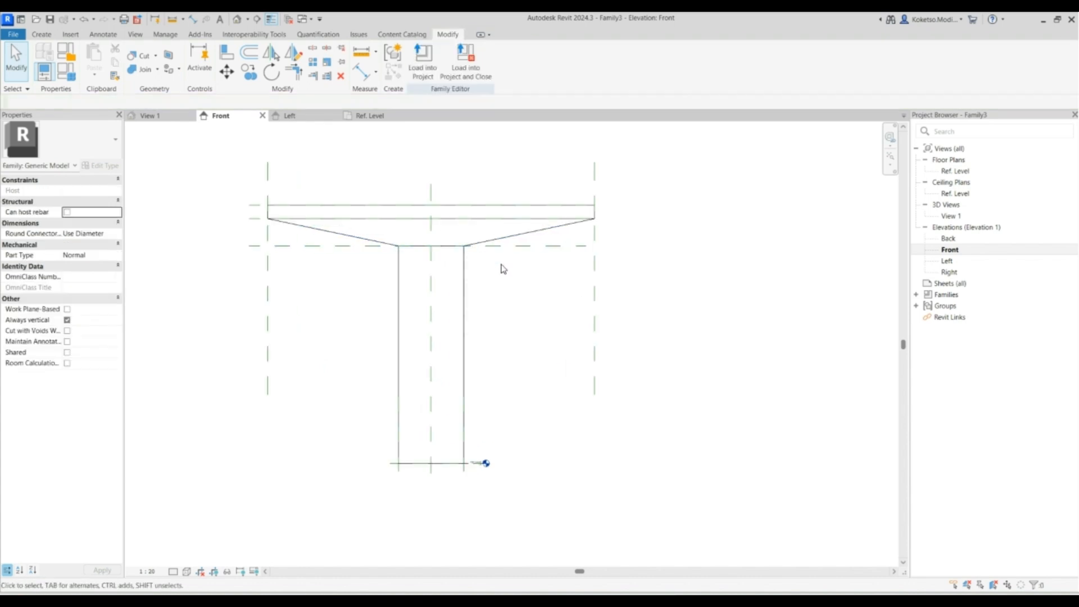
Align the pier cap's horizontal joint with the reference plane between the slab extrusion and the tapered swept blend.
key(a)
key(l)
scroll(581, 220, up, 1)
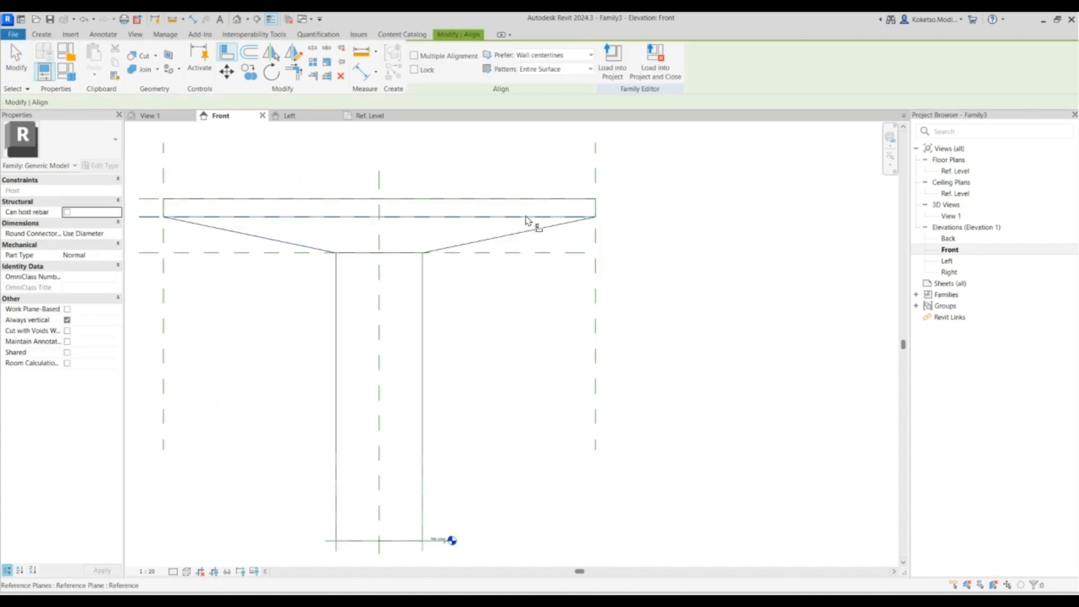
click(494, 222)
click(473, 226)
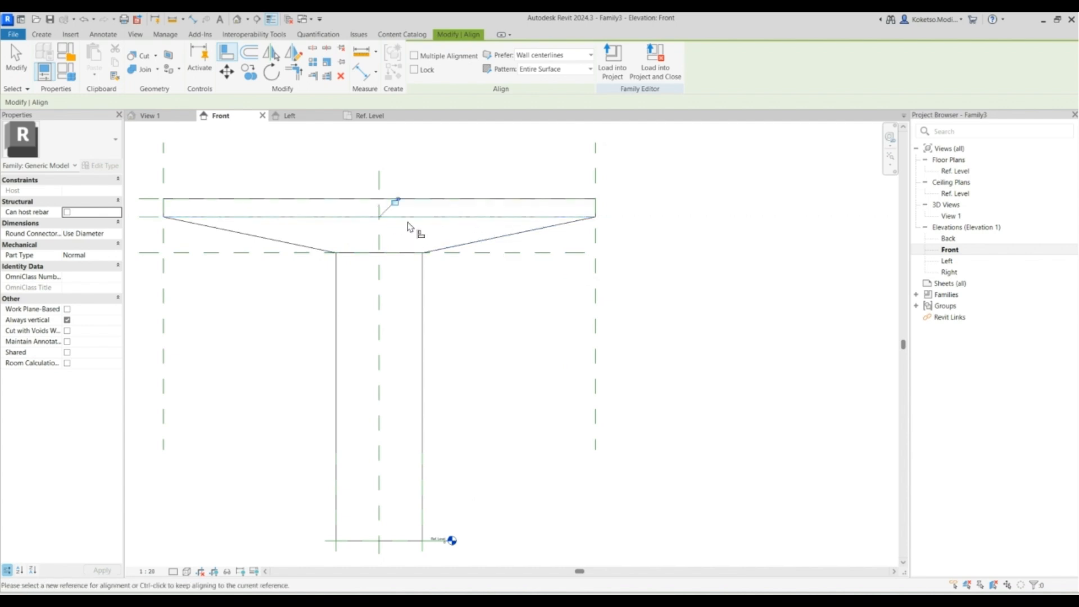
scroll(531, 261, down, 2)
scroll(437, 267, up, 2)
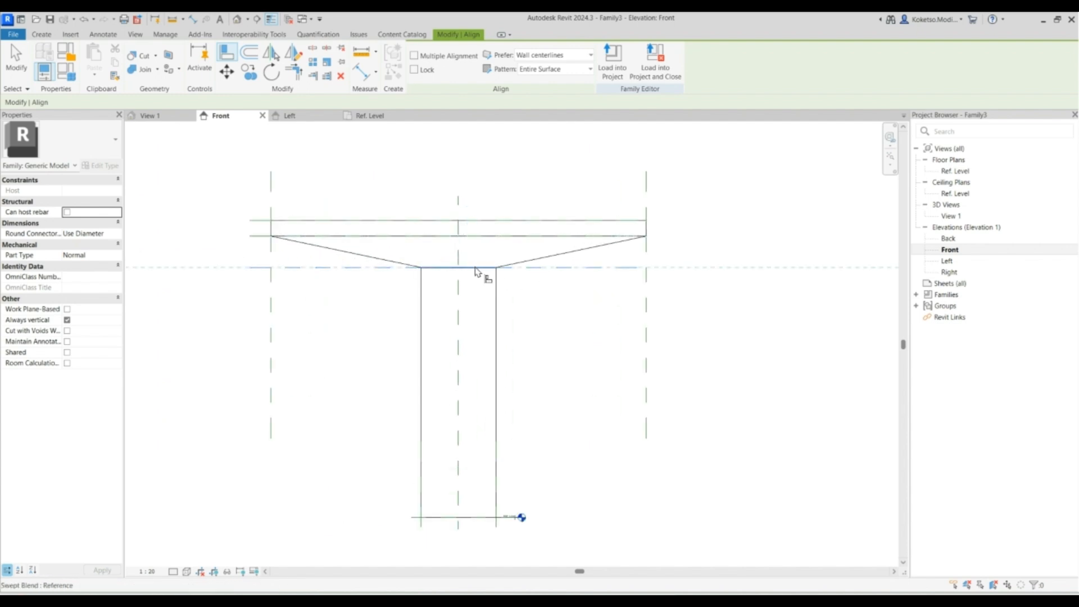
click(427, 283)
scroll(489, 281, down, 3)
key(Escape)
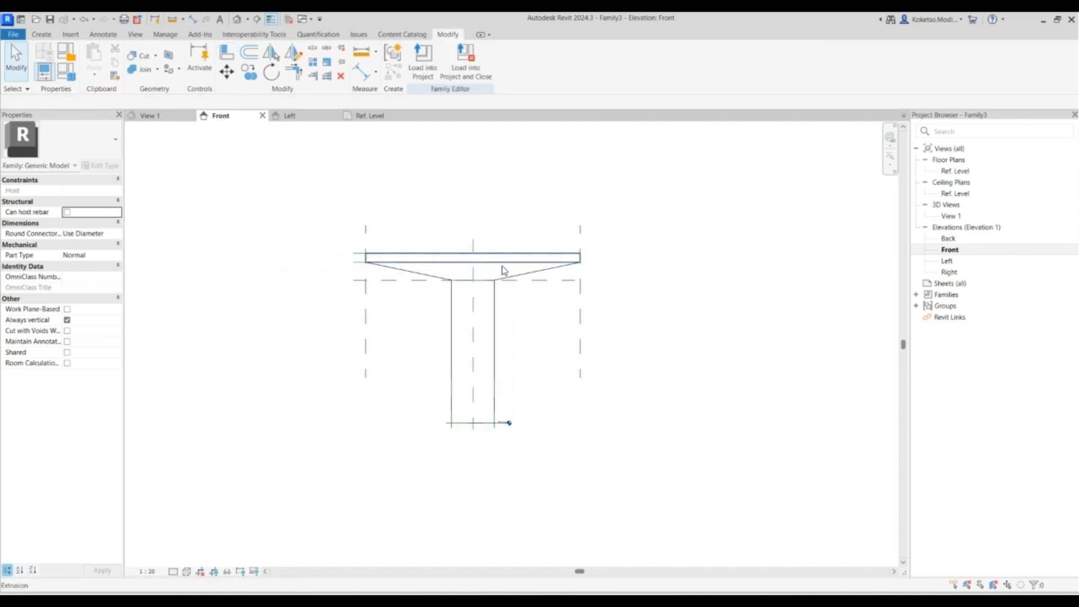
Select all the pier solids in the 3D view and assign them the Concrete, Cast In Situ material.
click(161, 116)
shift+middle_drag(489, 306, 634, 238)
drag(675, 197, 159, 564)
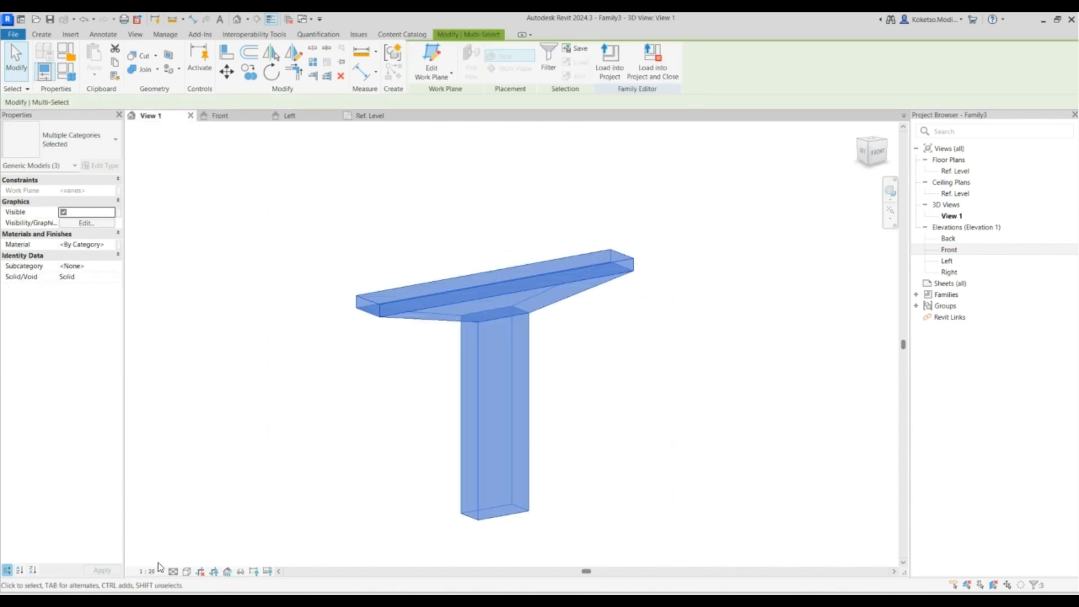
click(107, 245)
click(117, 245)
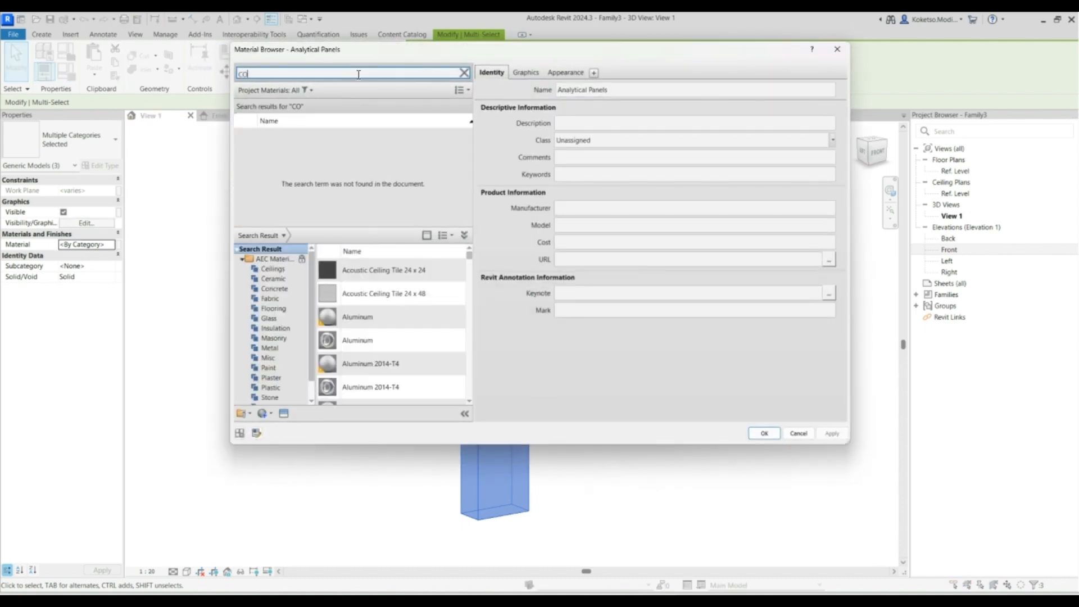
text(CONCRETE)
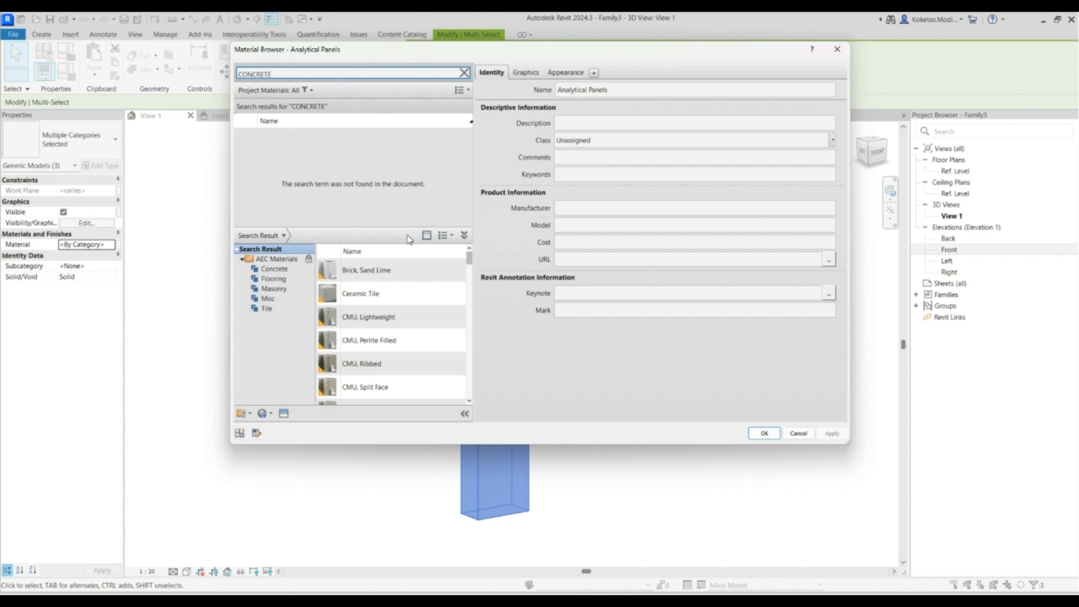
scroll(457, 288, down, 5)
mouse_move(471, 331)
mouse_down()
mouse_move(469, 349)
mouse_move(469, 312)
mouse_up()
click(447, 282)
click(448, 283)
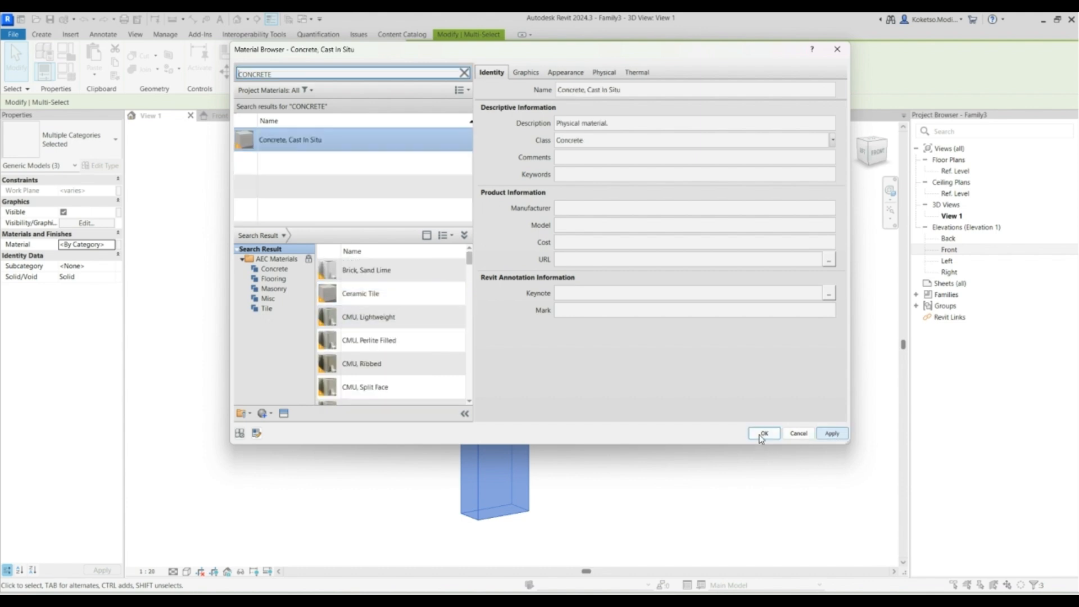
click(764, 433)
click(633, 361)
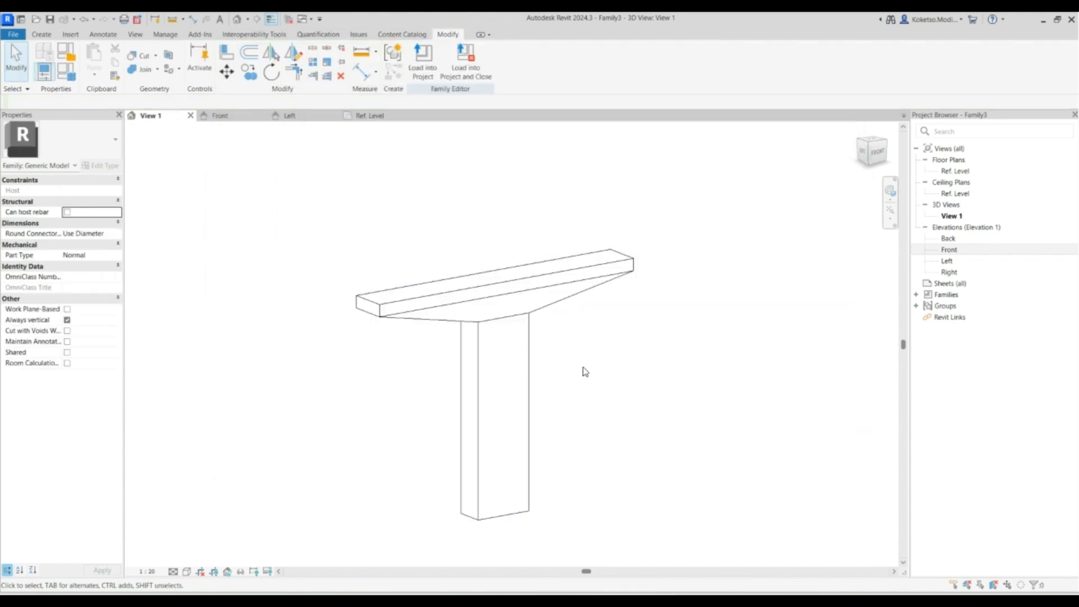
Show the 3D view in a textured, realistic visual style with Fine detail, and inspect the concrete pier.
click(187, 572)
click(195, 560)
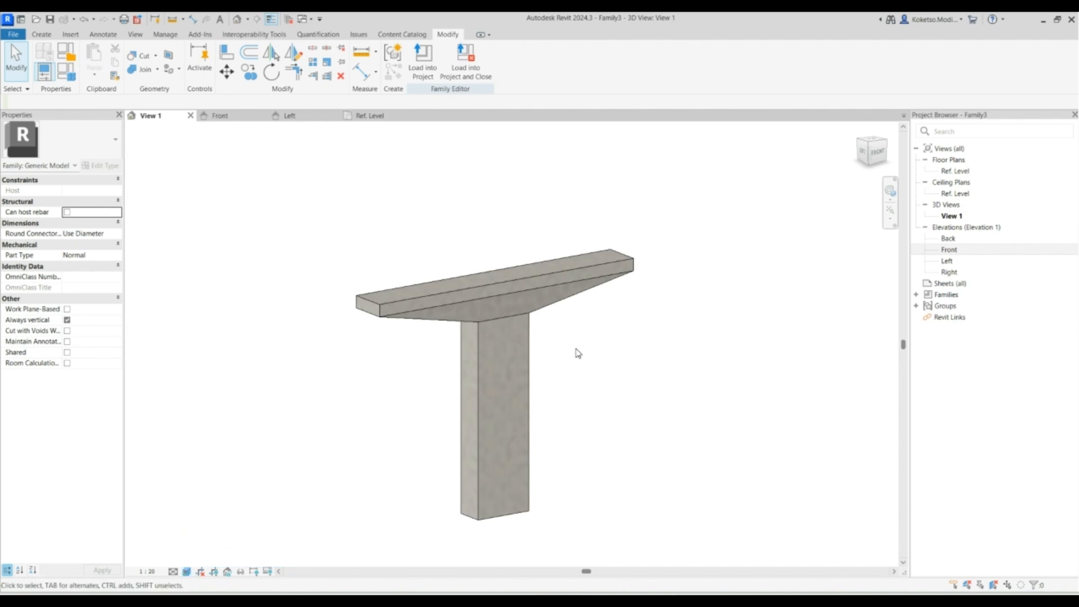
click(172, 572)
click(185, 560)
shift+middle_drag(580, 414, 700, 354)
shift+middle_drag(650, 315, 691, 431)
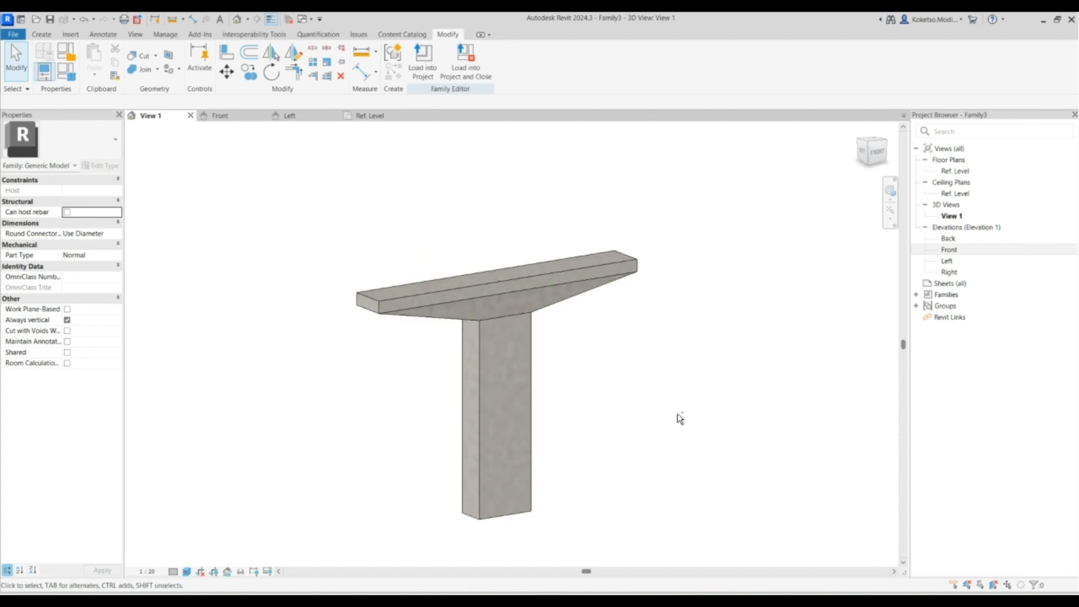
Dimension the pier cap's overall length between its outer reference planes in the Ref. Level plan, and set the view scale to 1:100.
click(375, 117)
scroll(427, 306, down, 2)
middle_drag(562, 322, 515, 319)
click(192, 20)
click(258, 281)
click(607, 283)
scroll(470, 243, up, 2)
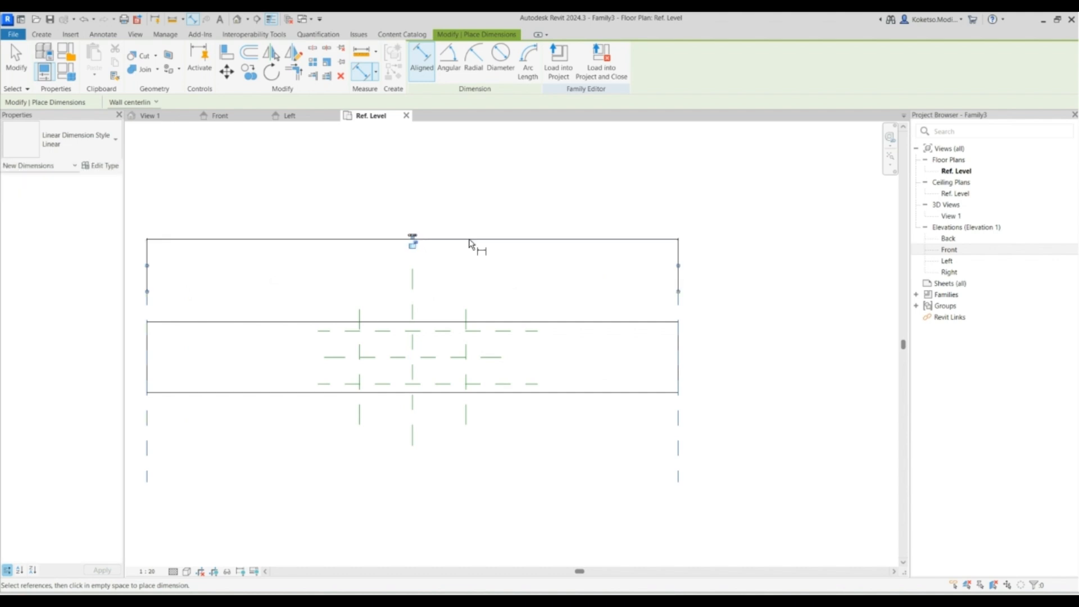
click(157, 572)
click(160, 512)
Dimension the pier cap's two end planes through the centre plane and make the segments equal.
click(224, 427)
click(402, 435)
click(577, 444)
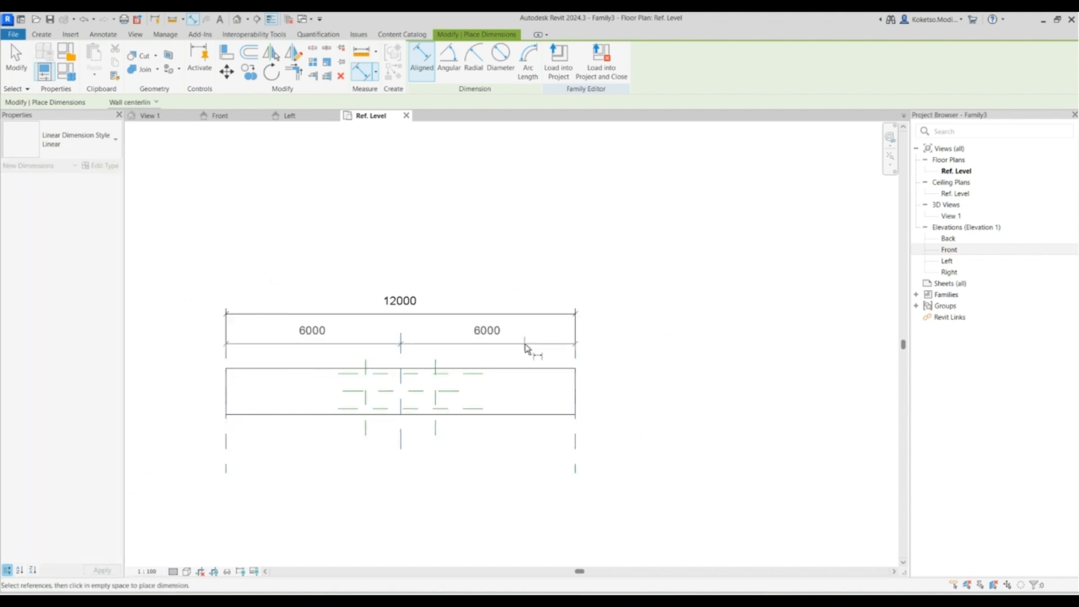
click(526, 348)
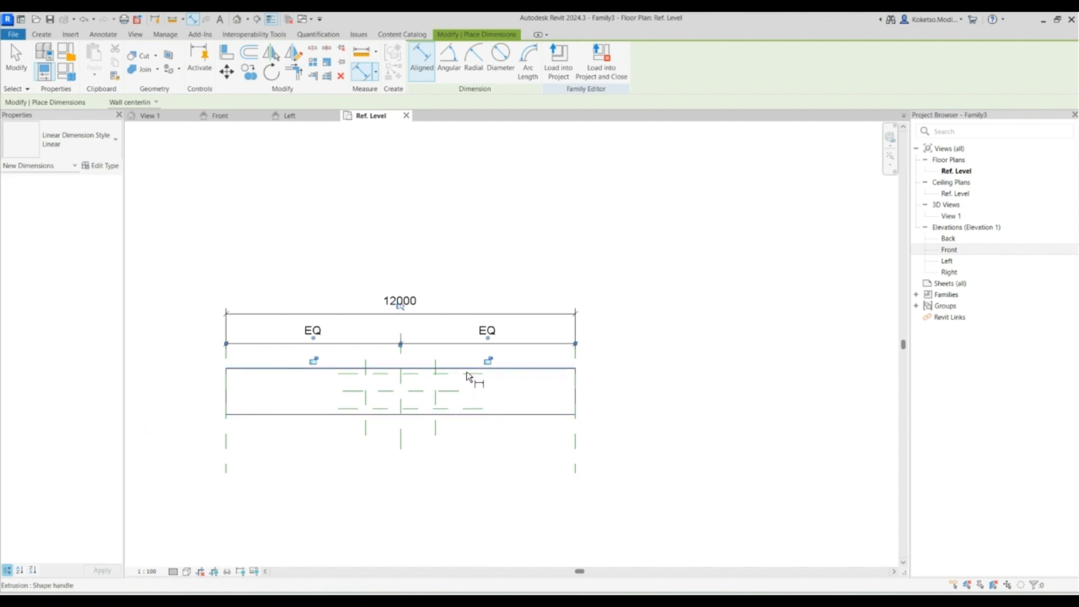
scroll(478, 394, up, 1)
scroll(461, 394, down, 1)
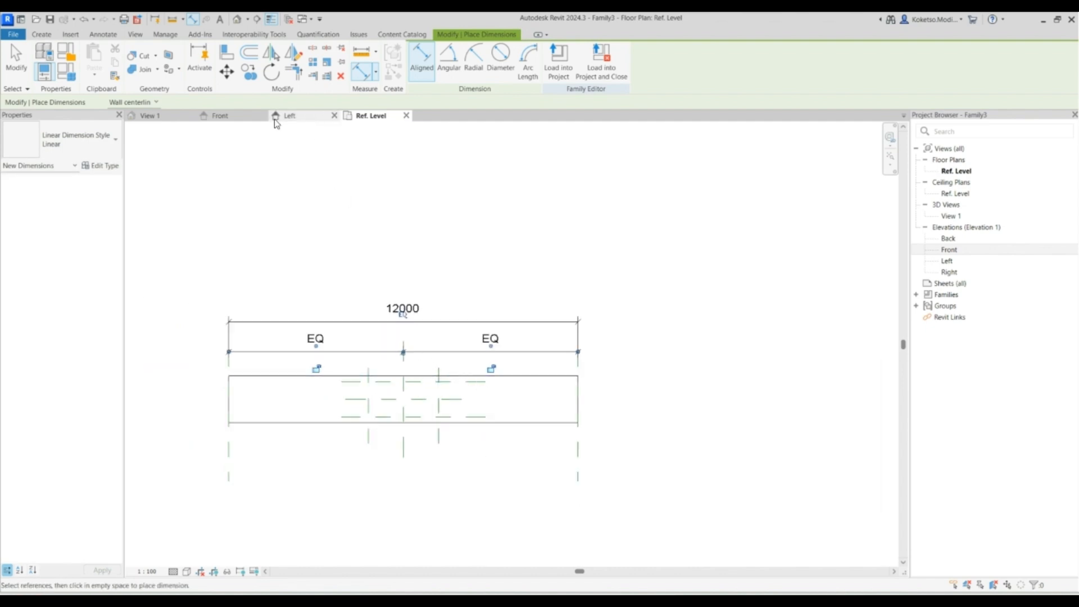
Dimension the shaft's two horizontal reference planes overall, and add an equalised dimension through the horizontal centre plane.
scroll(436, 393, up, 2)
click(426, 373)
click(495, 433)
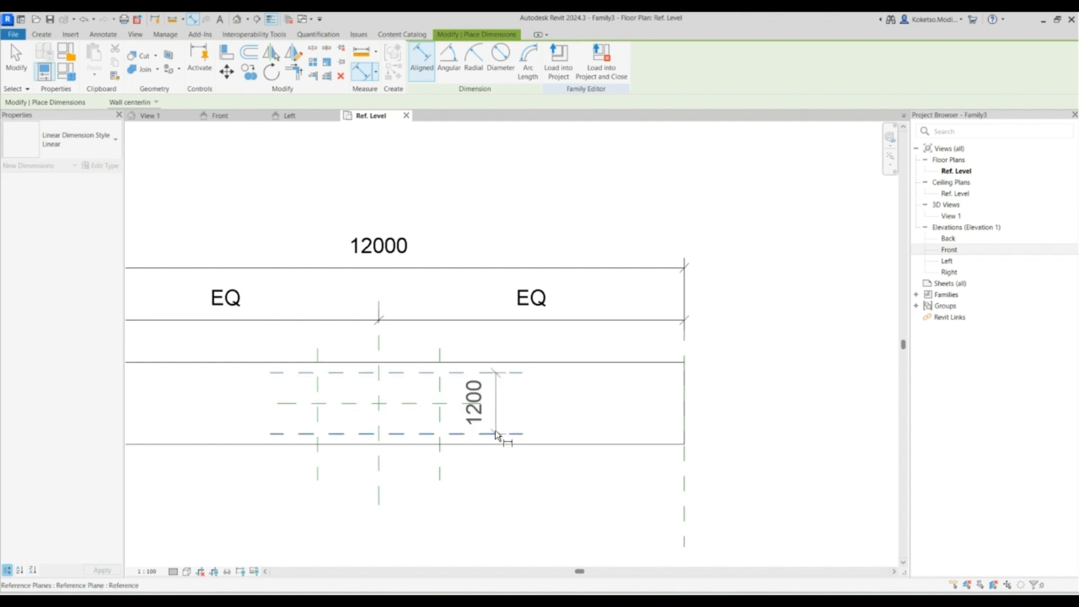
scroll(492, 422, down, 2)
click(736, 393)
click(488, 385)
click(476, 405)
click(482, 425)
click(696, 449)
click(738, 405)
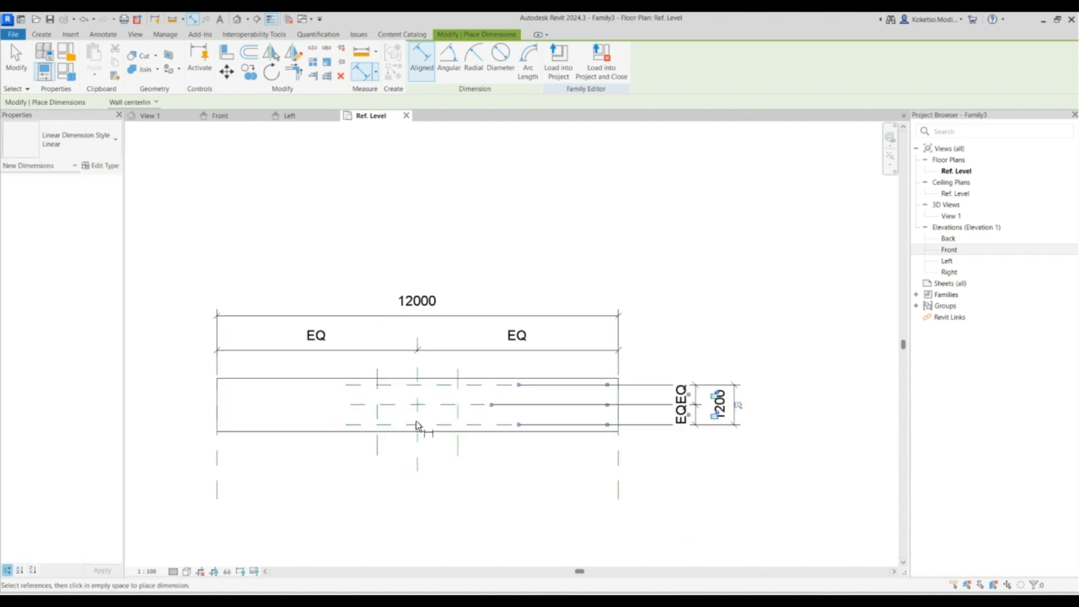
Dimension the shaft's two vertical reference planes overall, and add an equalised dimension through the vertical centre plane.
click(458, 404)
click(379, 401)
click(386, 517)
click(379, 447)
click(380, 486)
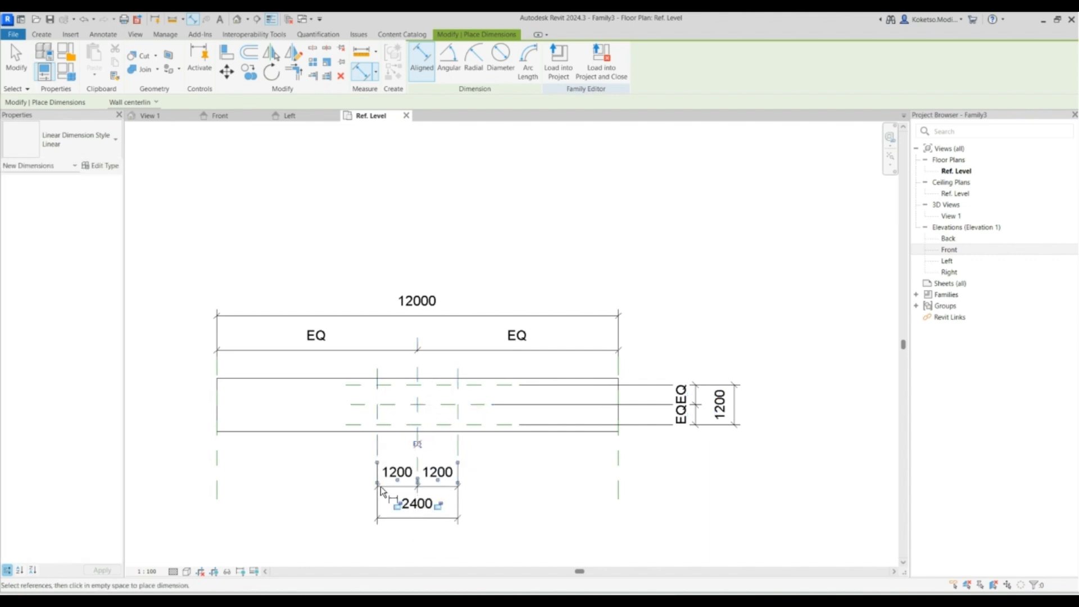
click(418, 444)
scroll(412, 519, up, 2)
key(Escape)
Label the shaft's 2400 mm dimension with a new type parameter named PIER SHAFT WIDTH.
click(431, 510)
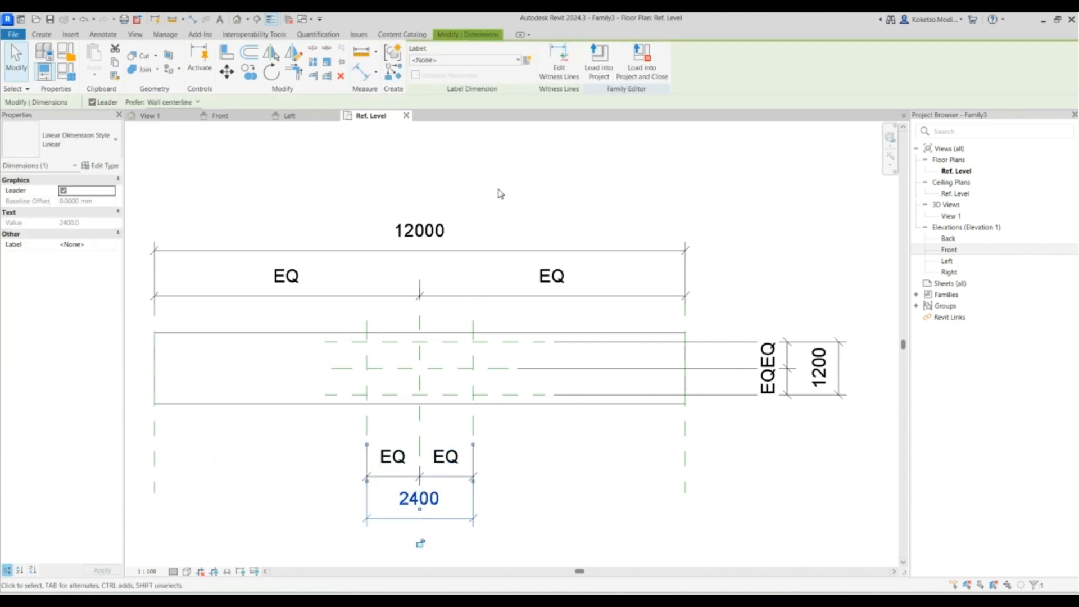
click(529, 60)
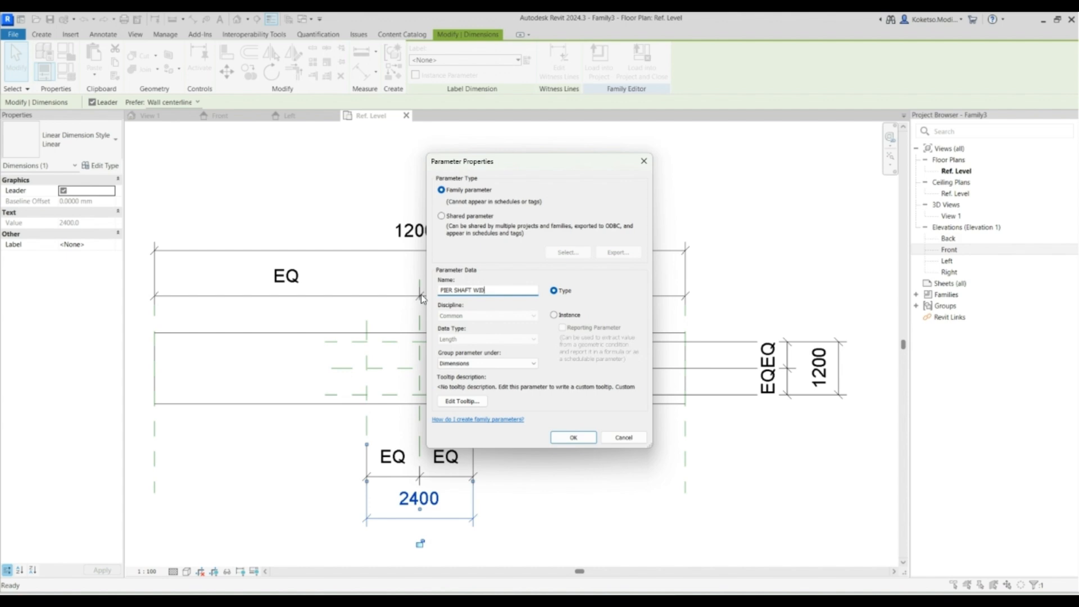
click(572, 438)
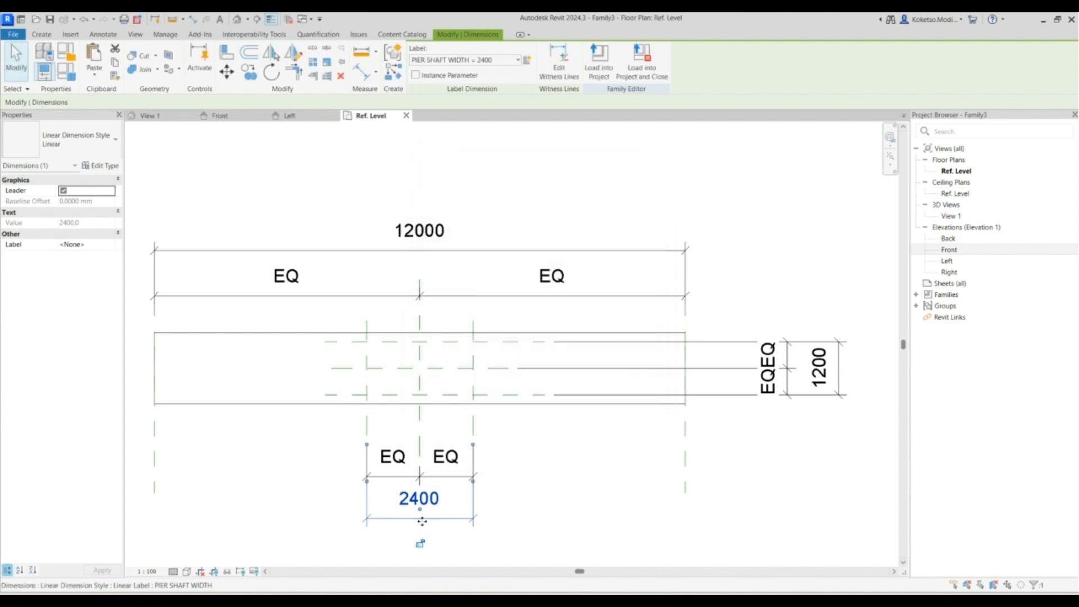
Label the shaft's 1200 mm dimension with a new type parameter named PIER SHAFT LENGTH.
scroll(375, 483, down, 2)
click(728, 399)
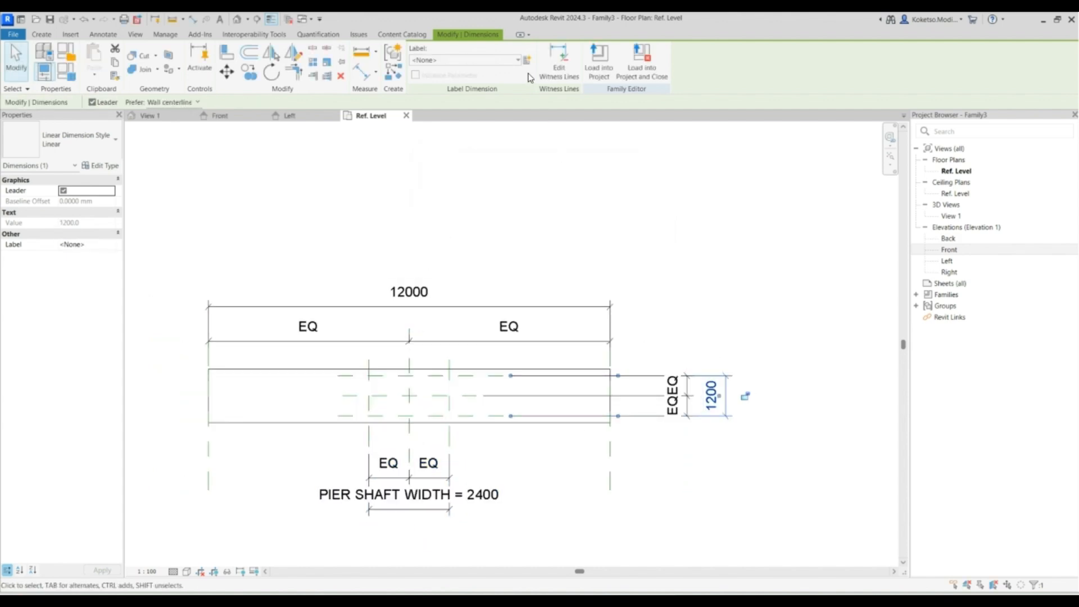
click(745, 397)
text(PIER SHAFT LENGTH)
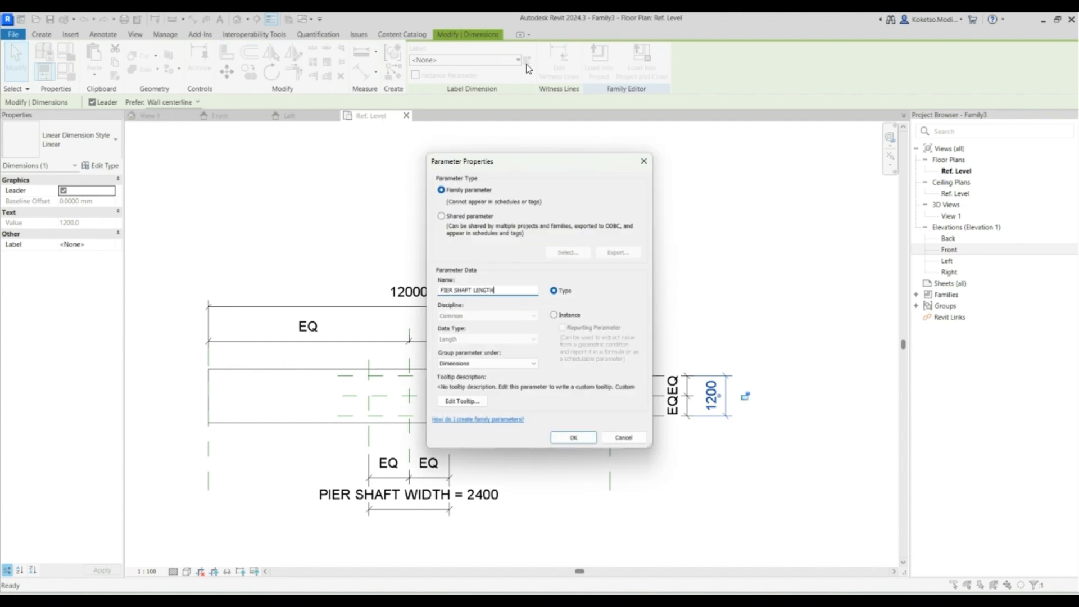
click(572, 438)
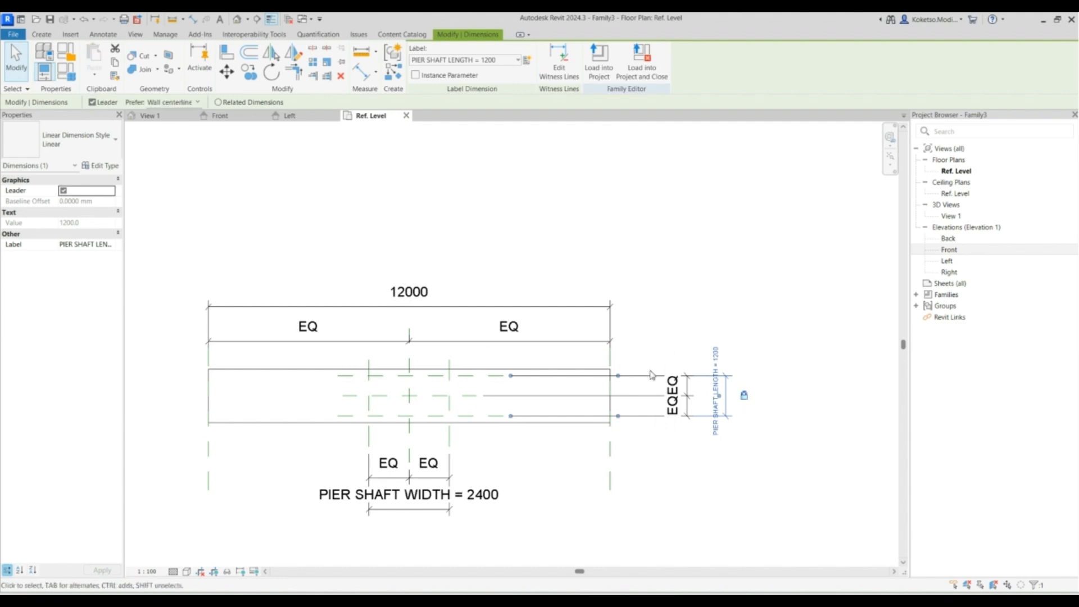
Label the cap's overall 12000 mm dimension with a new type parameter named PIER HEAD WIDTH.
click(373, 291)
click(388, 304)
click(527, 60)
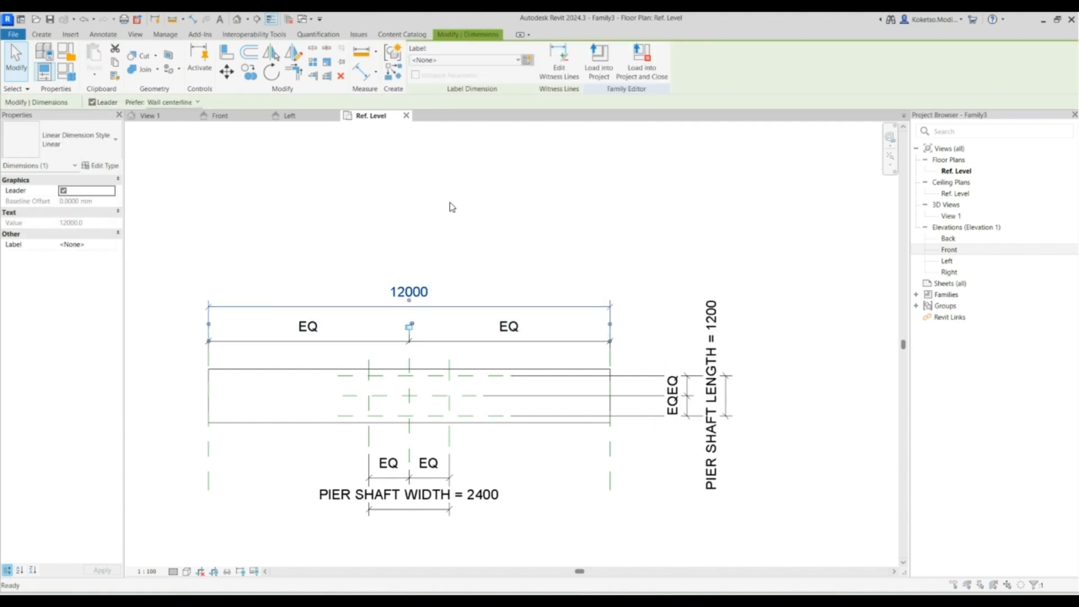
text(PIER H)
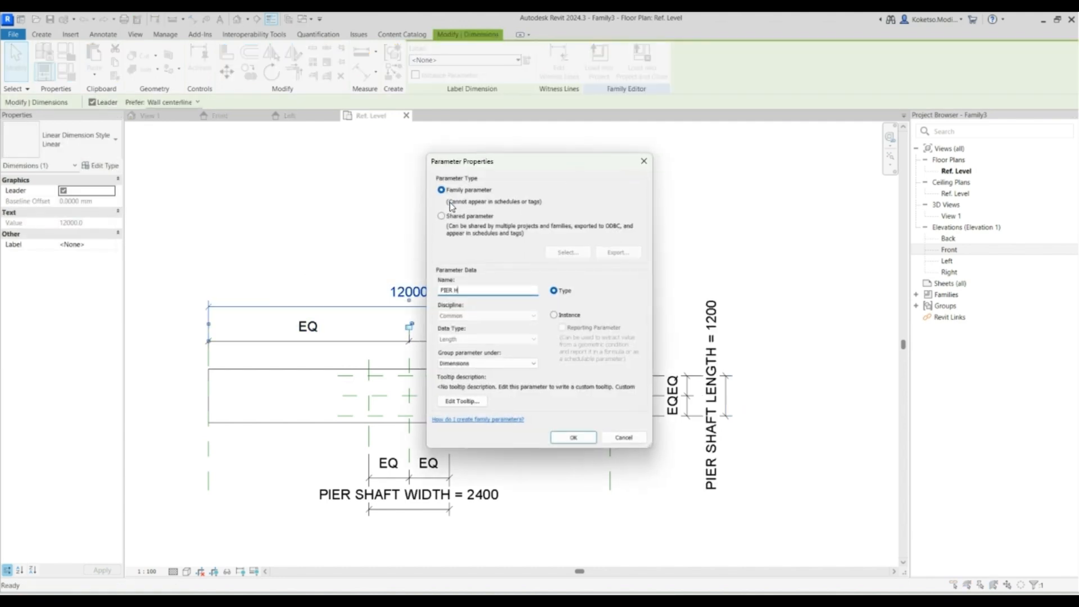
text(EAD WIDTH)
click(576, 438)
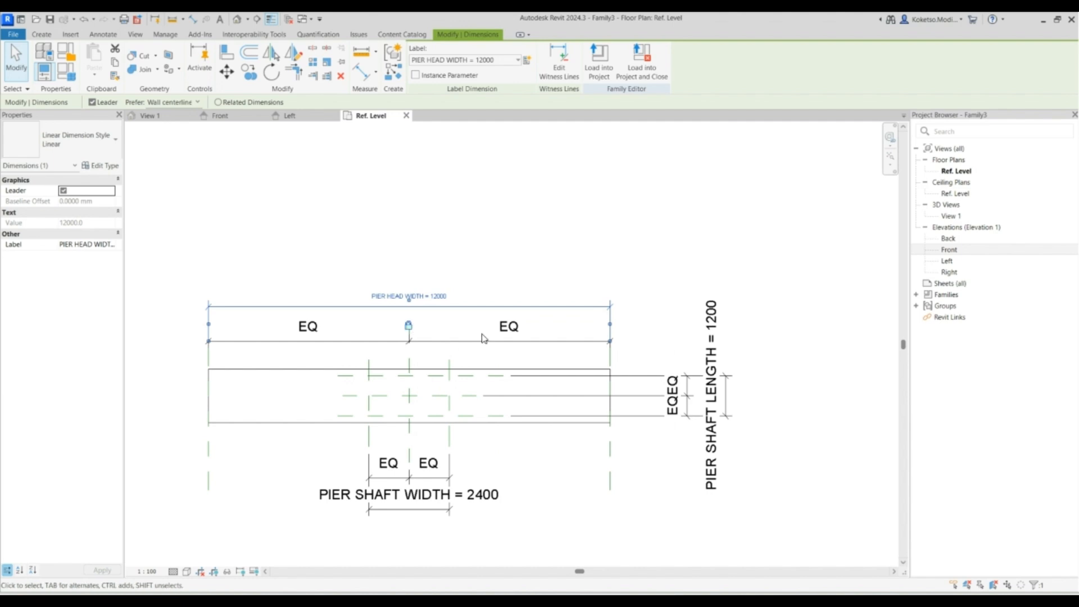
click(664, 392)
scroll(534, 346, down, 1)
scroll(456, 376, up, 1)
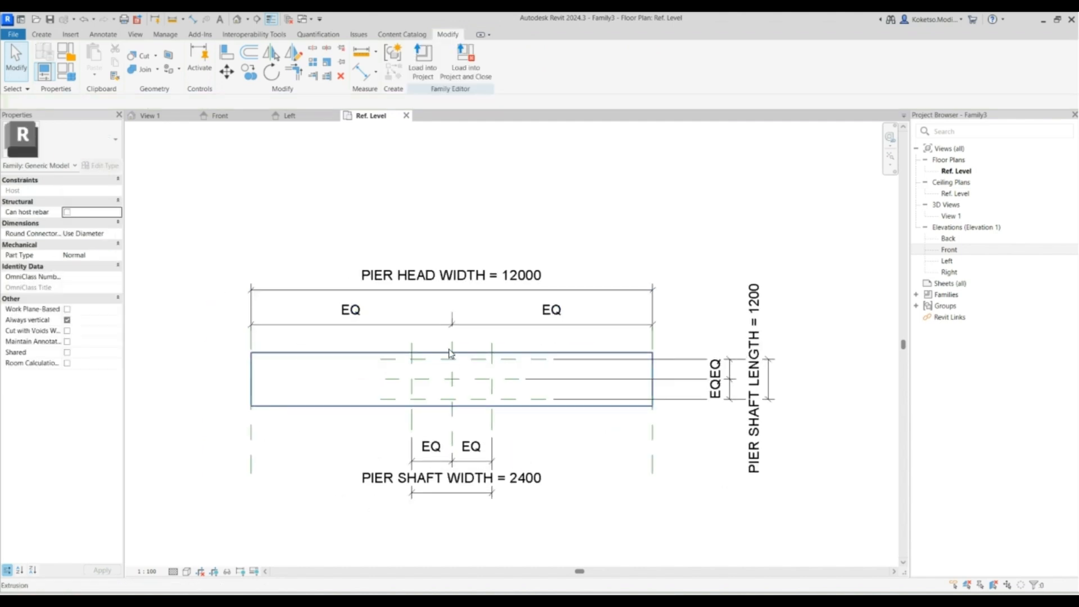
click(149, 116)
click(221, 116)
scroll(394, 242, up, 3)
scroll(387, 238, down, 1)
middle_drag(386, 238, 346, 251)
click(192, 19)
click(293, 231)
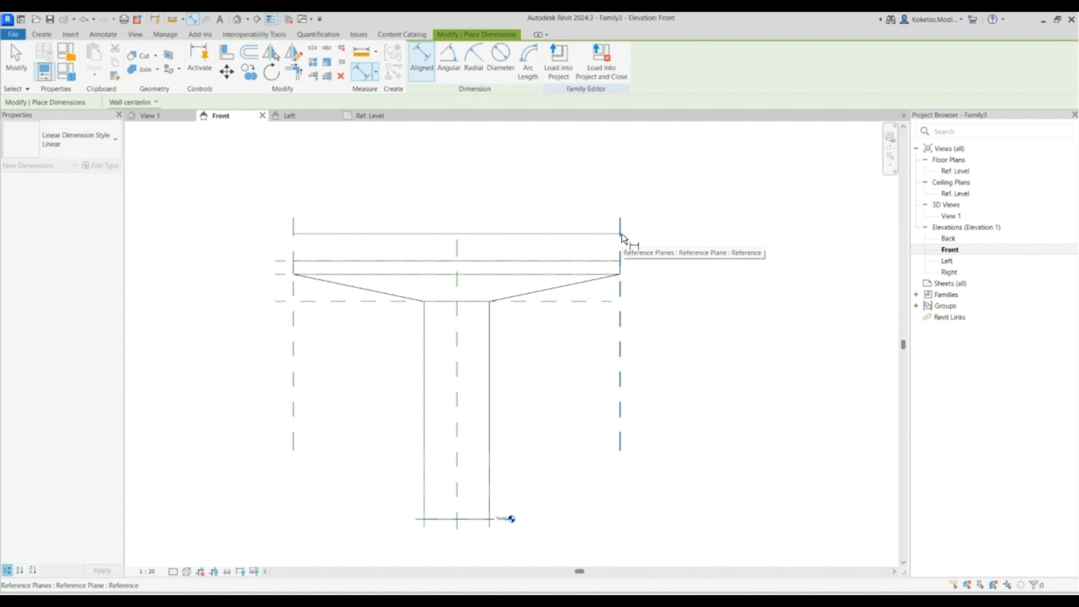
key(Escape)
key(Escape)
In the Ref. Level plan, draw two horizontal reference planes along the cap's upper and lower long edges.
click(370, 115)
scroll(377, 236, down, 1)
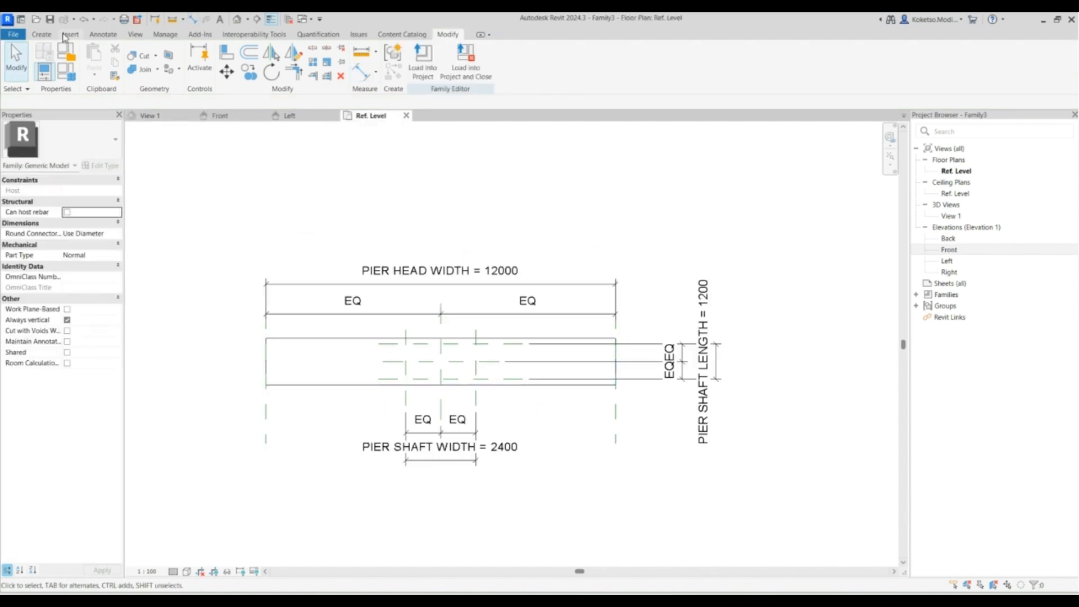
click(41, 35)
click(623, 65)
click(184, 338)
click(616, 338)
key(Escape)
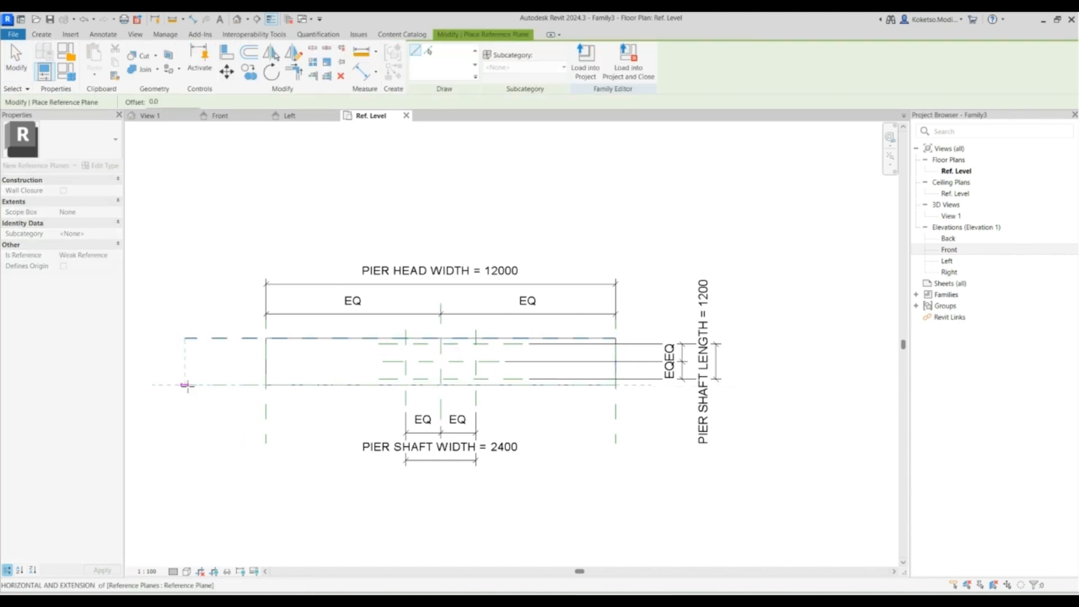
key(Escape)
Align the cap's upper and lower long edges to their new reference planes.
key(l)
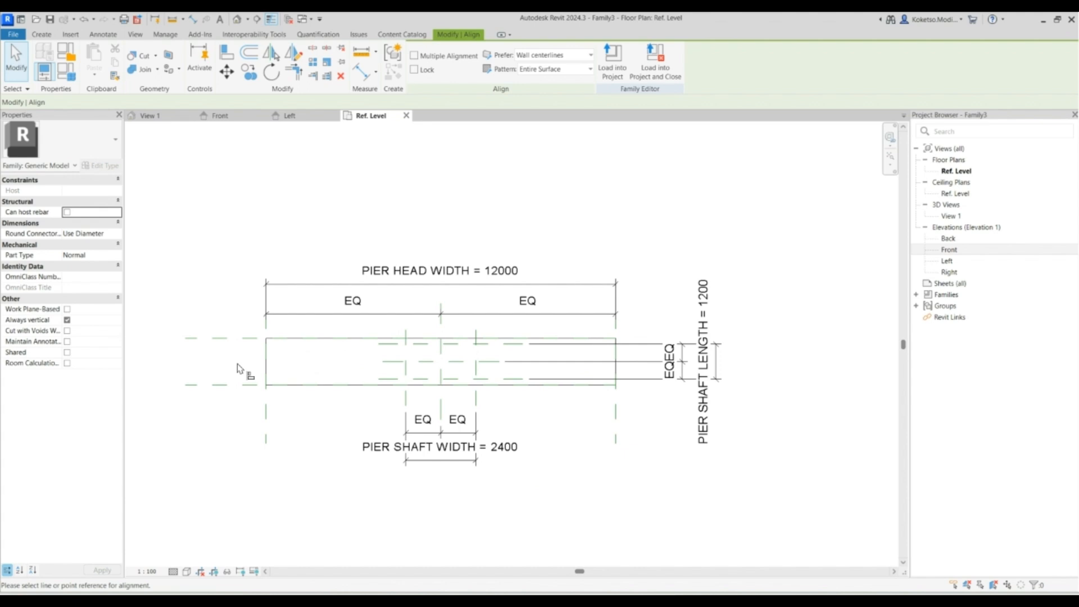
click(236, 341)
click(308, 339)
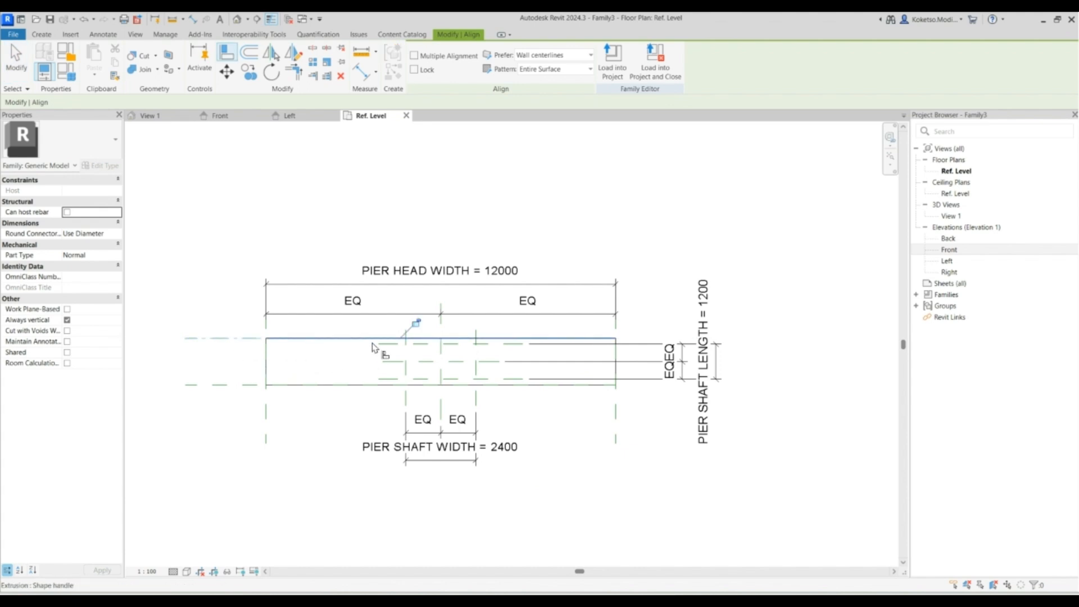
click(229, 387)
click(307, 387)
click(384, 400)
middle_drag(307, 420, 343, 411)
key(Escape)
key(Escape)
Dimension the cap's two horizontal reference planes overall, and add an equalised dimension through the horizontal centre plane.
click(192, 19)
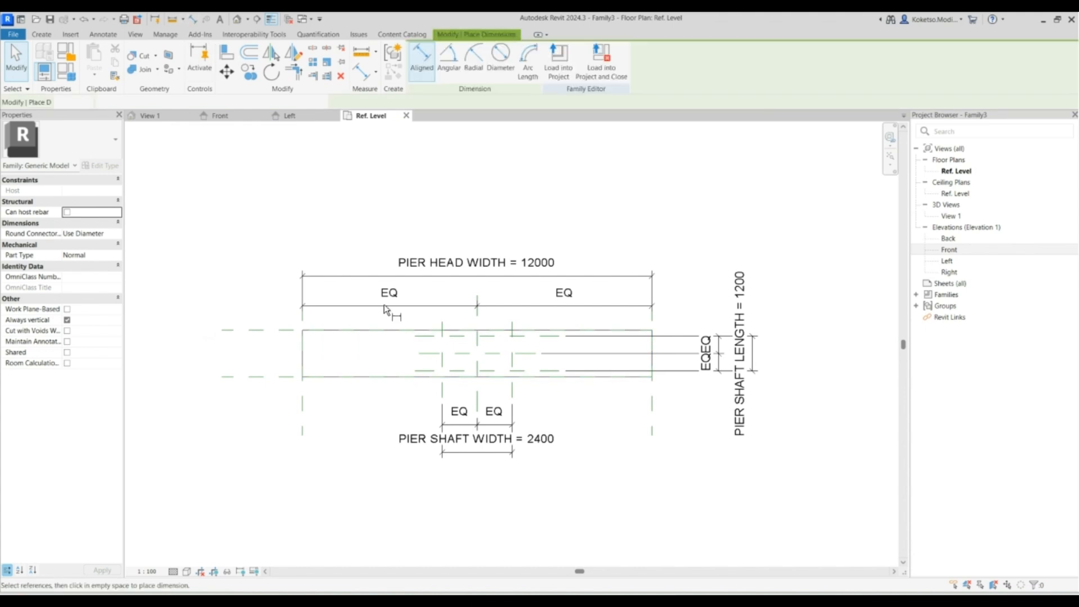
click(254, 330)
click(245, 378)
click(175, 363)
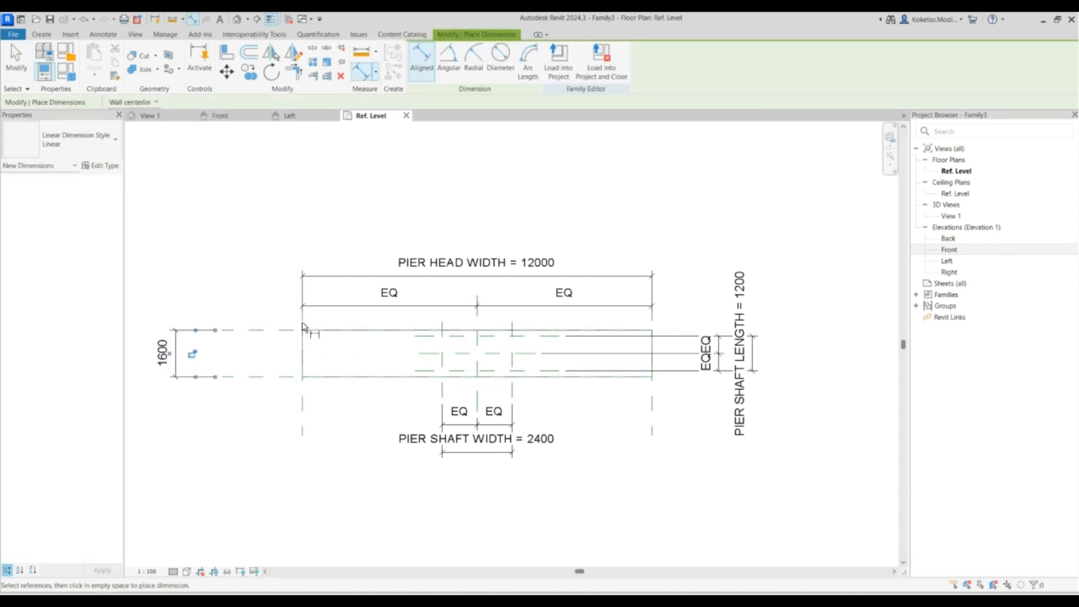
click(426, 355)
click(270, 377)
click(242, 345)
click(203, 354)
key(Escape)
key(Escape)
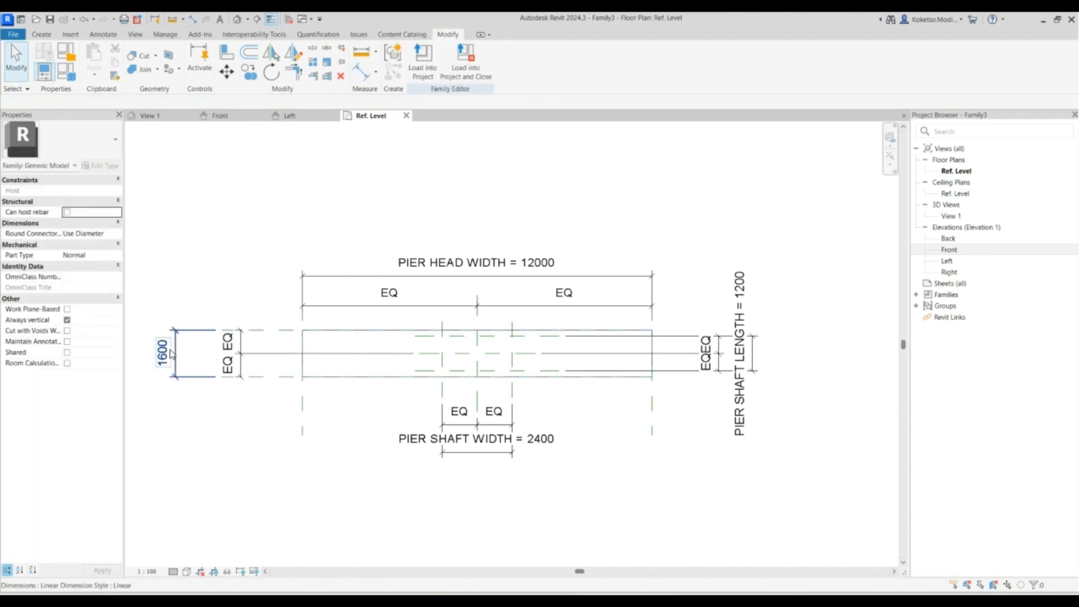
Label the cap's 1600 mm dimension with a new type parameter named PIER HEAD LENGTH.
click(175, 355)
click(527, 60)
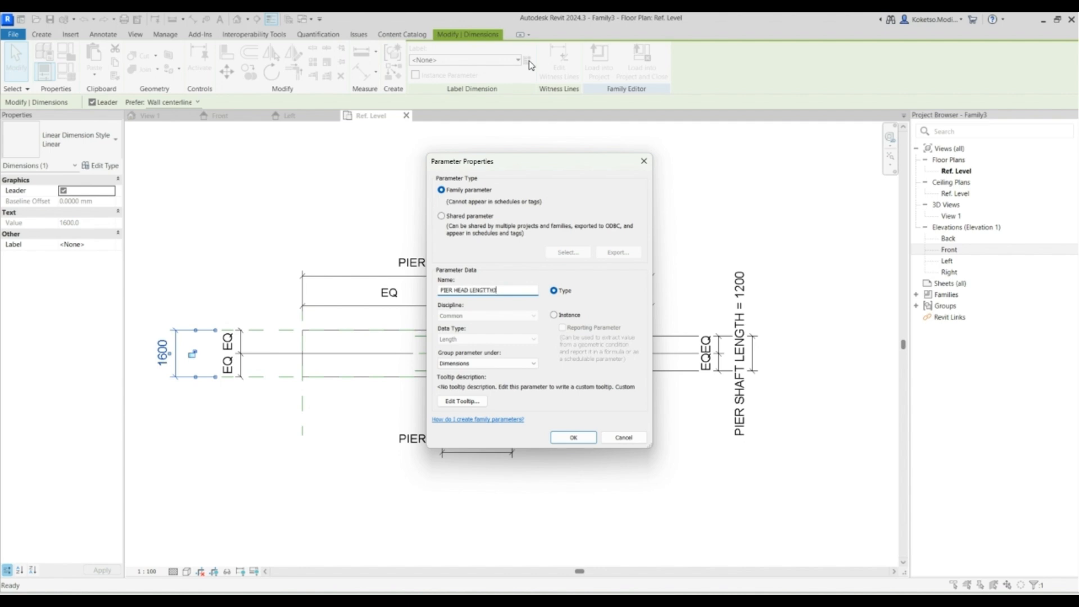
text(PIER HEAD LENGTH)
click(591, 438)
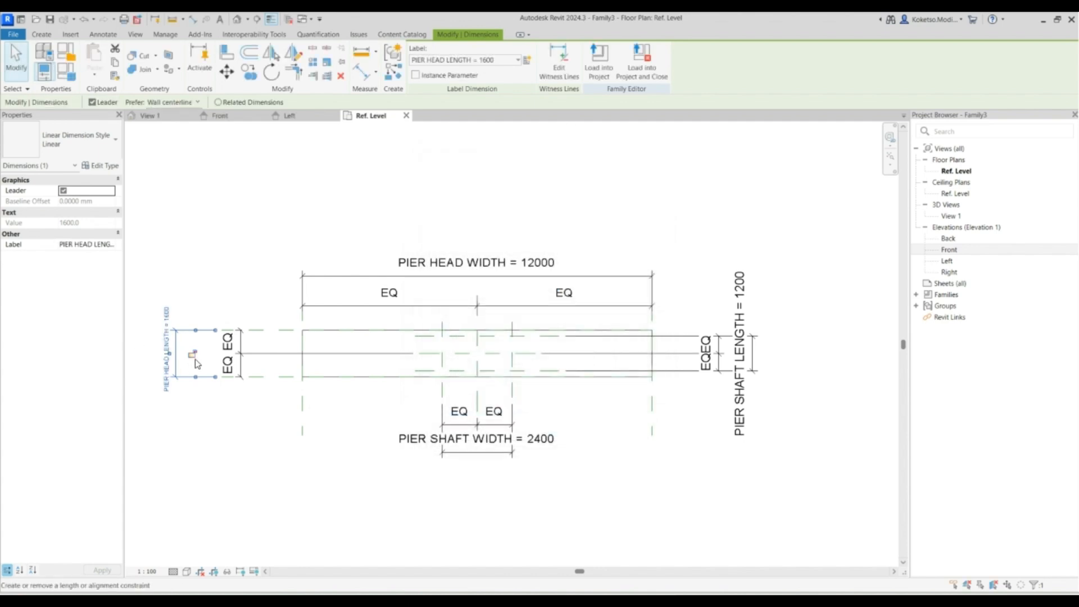
click(291, 309)
scroll(290, 309, down, 3)
Show the pier in 3D and save the family as THEVDCSPACE - PIER-02 in the BRIDGE PIER CATALOGUE folder.
click(156, 116)
shift+middle_drag(661, 438, 289, 413)
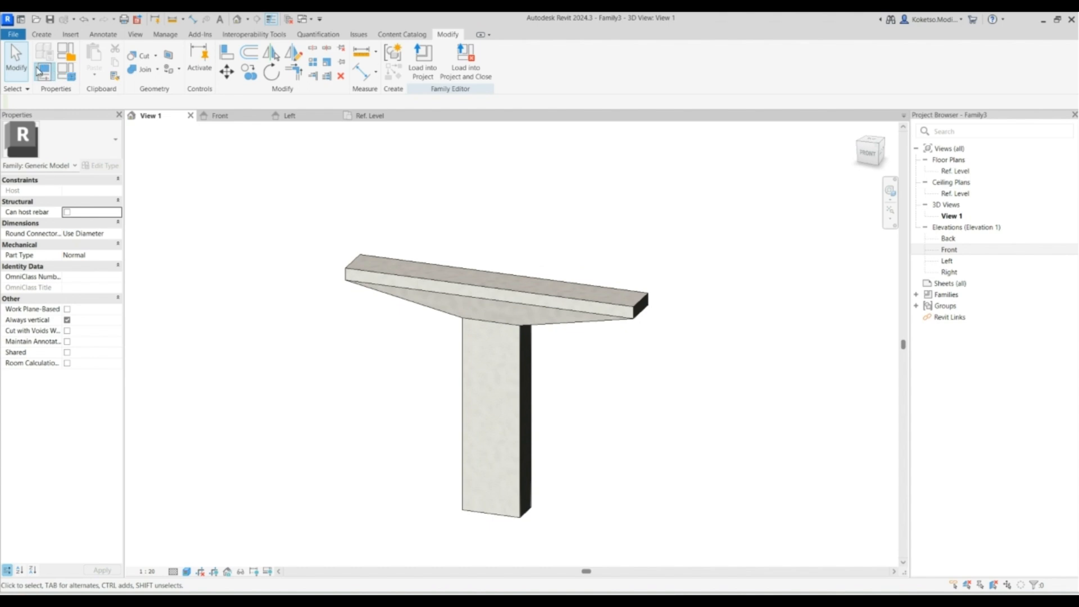
click(13, 28)
mouse_move(81, 188)
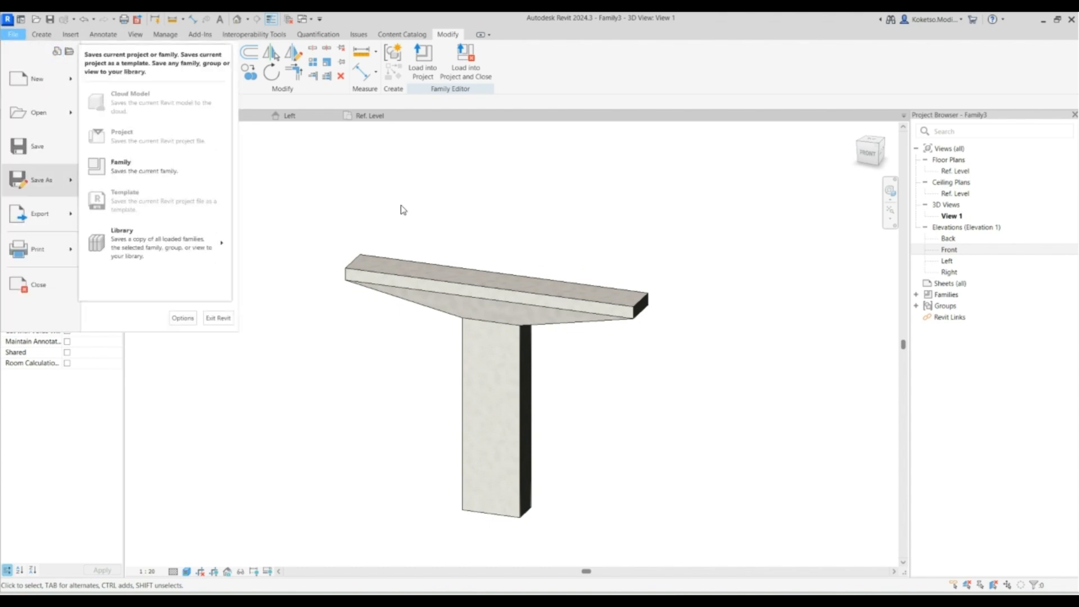
click(134, 170)
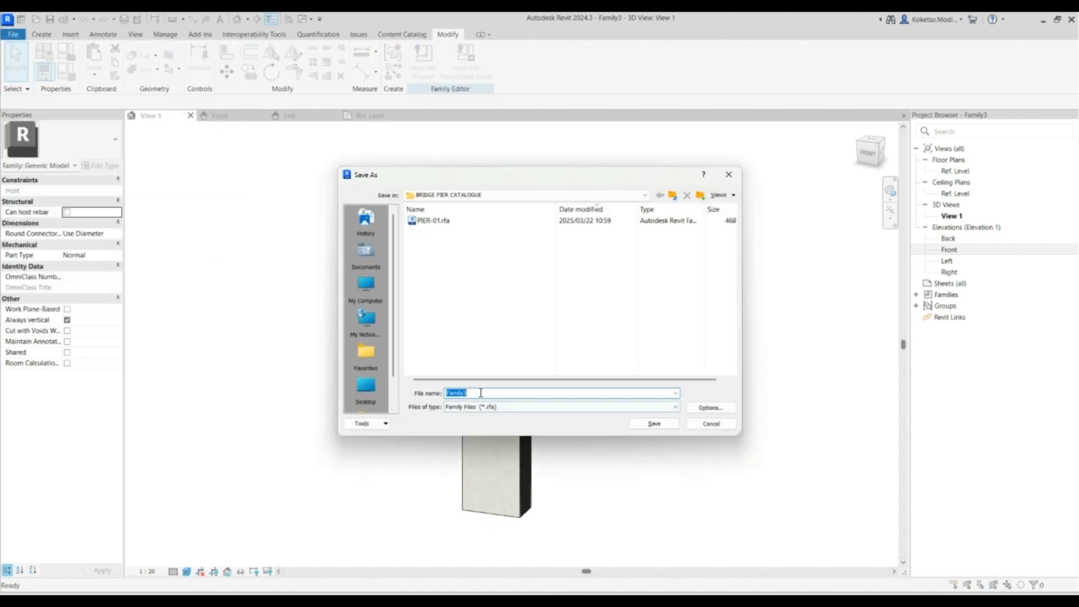
text(PIER-02)
click(652, 424)
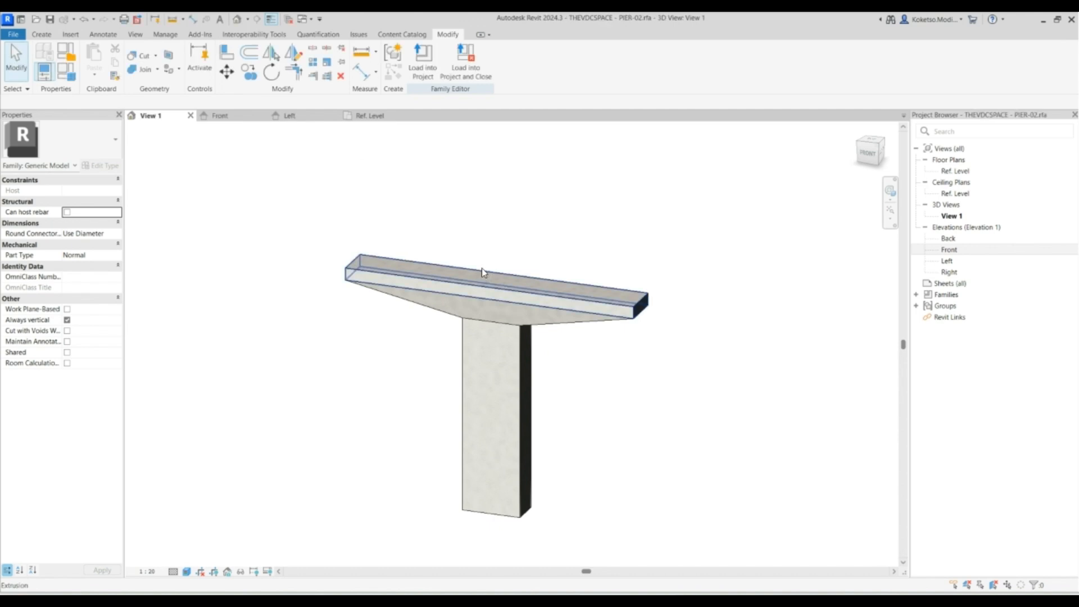
Close all open views of the saved pier family.
click(410, 115)
click(334, 115)
click(262, 115)
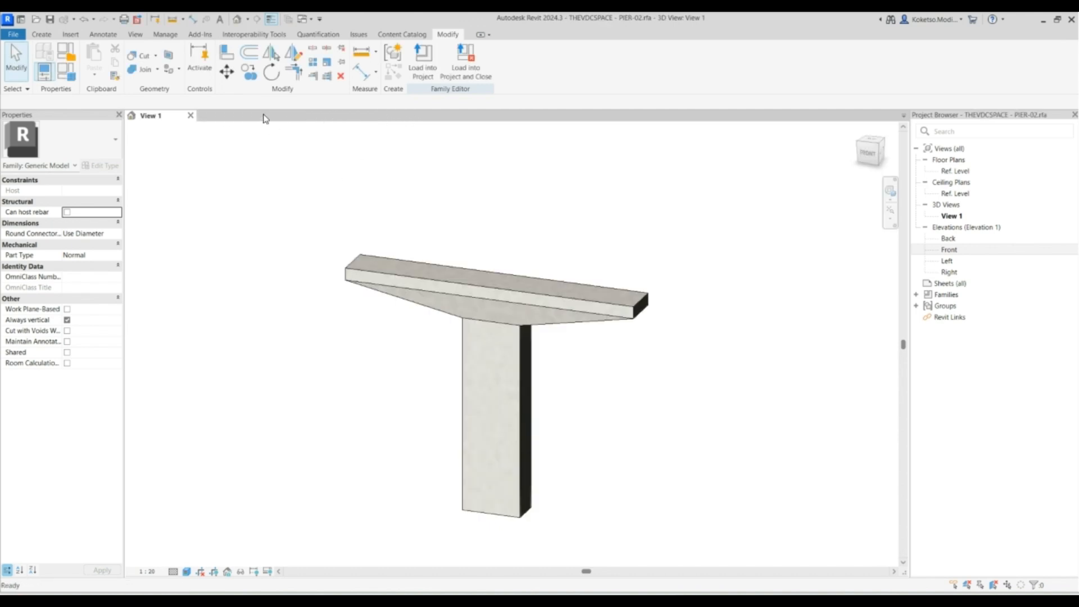
click(191, 115)
Create a new family from the Metric Generic Model template.
click(67, 252)
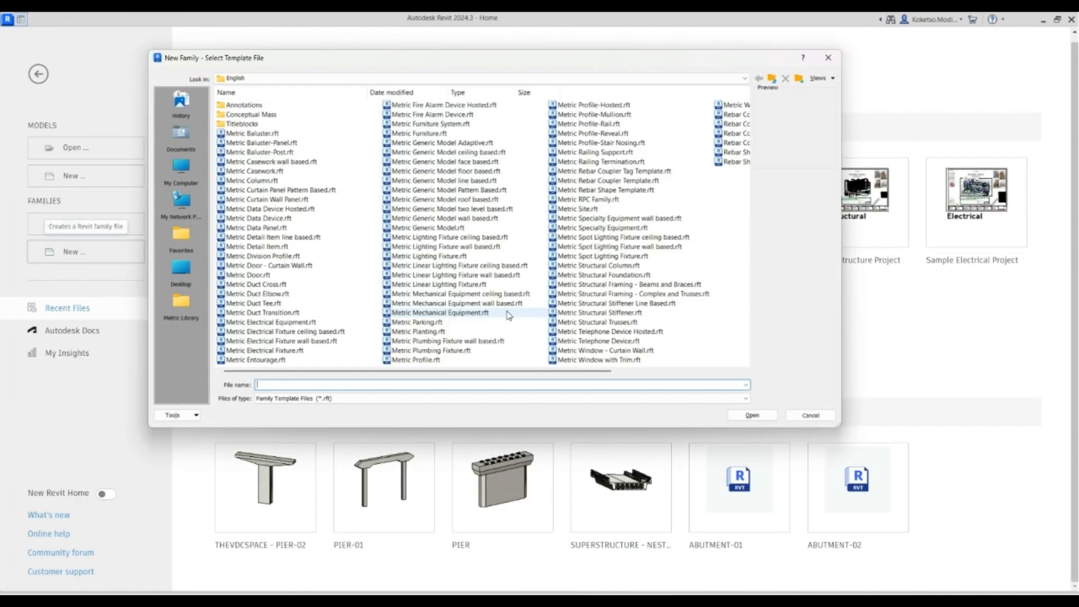
click(433, 228)
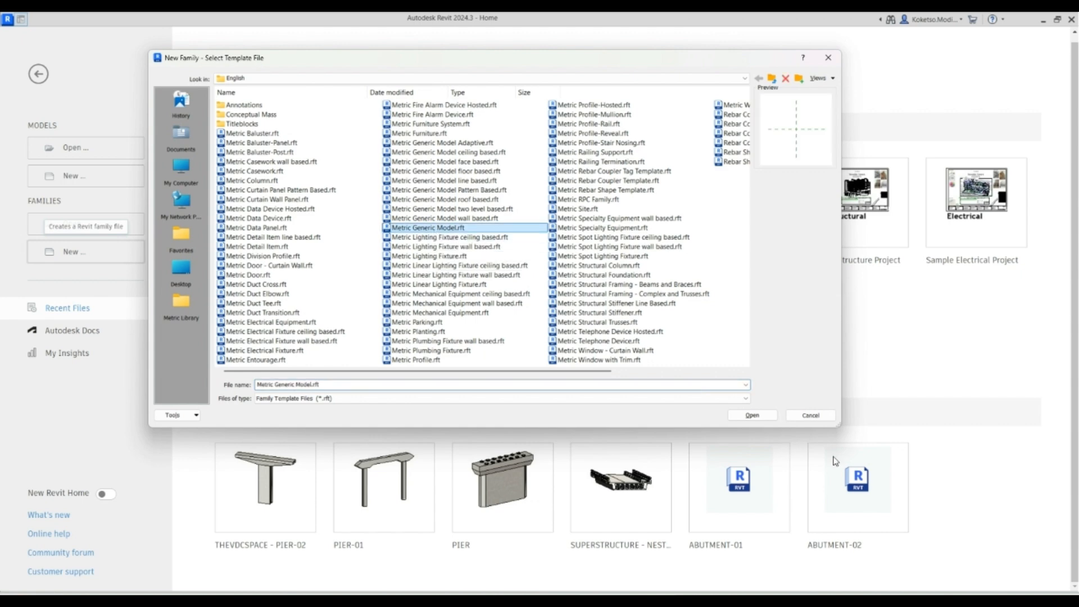
click(742, 416)
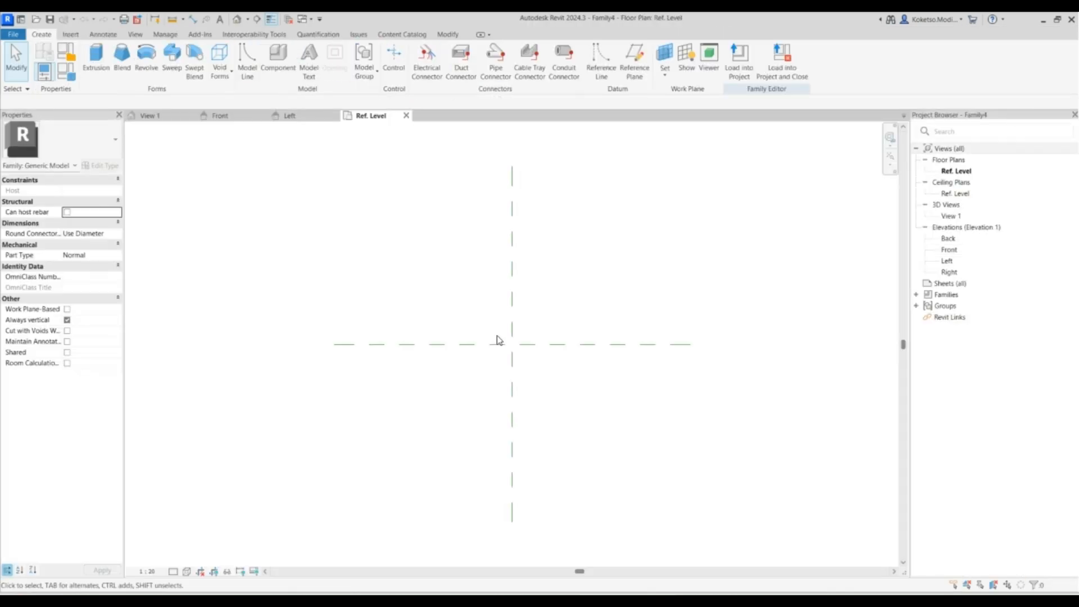
Draw two vertical and two horizontal reference planes, one on each side of the centre planes.
middle_drag(483, 347, 463, 358)
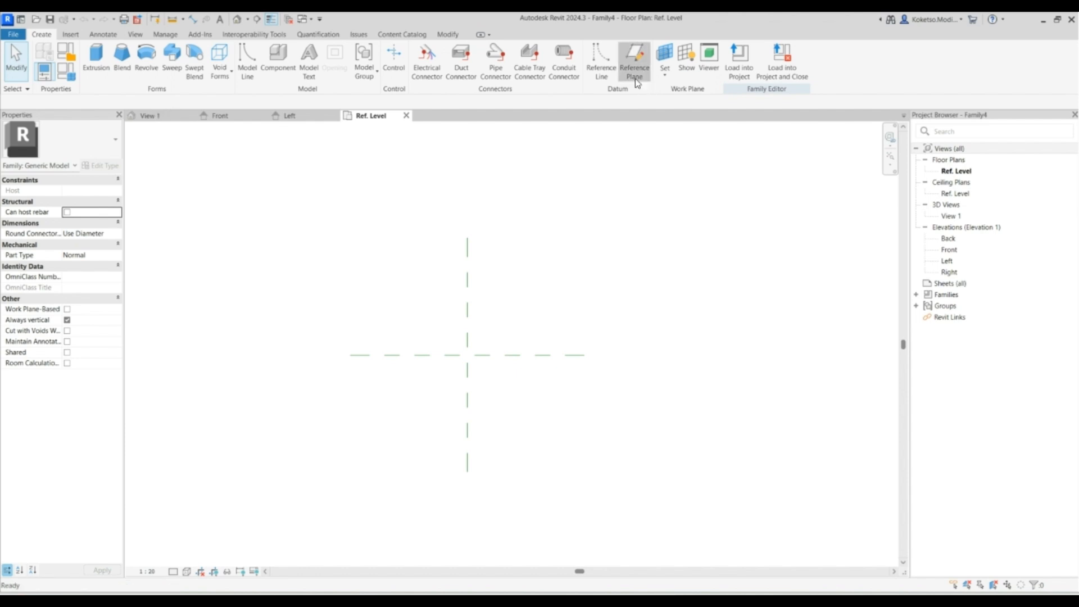
click(635, 56)
click(401, 285)
click(401, 433)
click(543, 285)
click(543, 433)
click(319, 311)
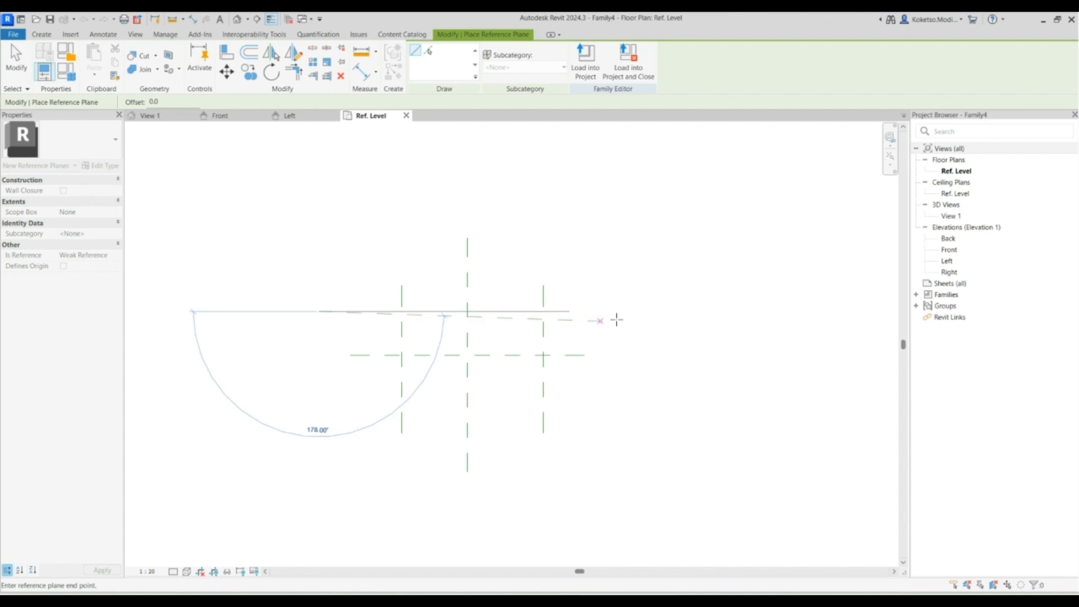
click(669, 311)
click(319, 405)
click(681, 405)
key(Escape)
Set both outer vertical reference planes 1500 mm from the vertical centre plane.
click(542, 331)
click(492, 312)
text(150)
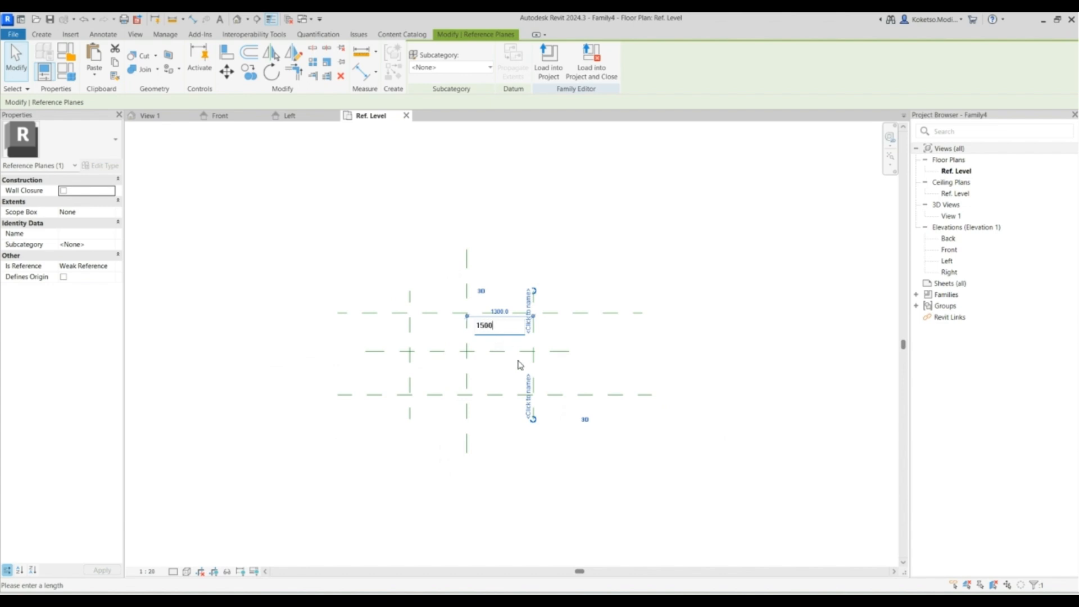
text(0)
key(Return)
click(410, 334)
click(439, 311)
text(15)
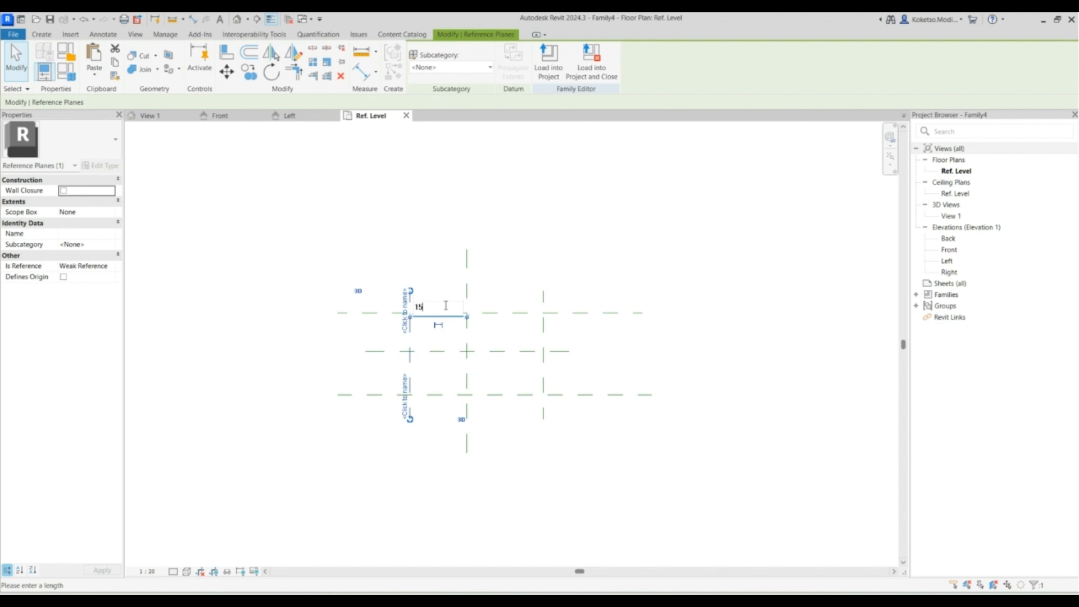
text(00)
key(Return)
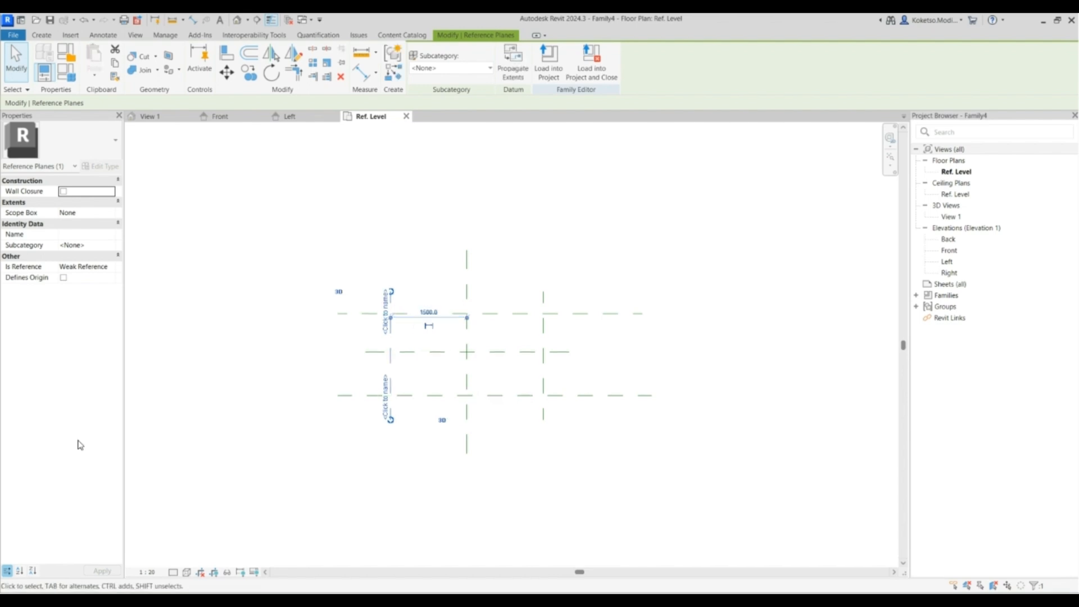
key(Escape)
Set the upper horizontal reference plane 600 mm from the horizontal centre plane.
click(398, 313)
click(397, 335)
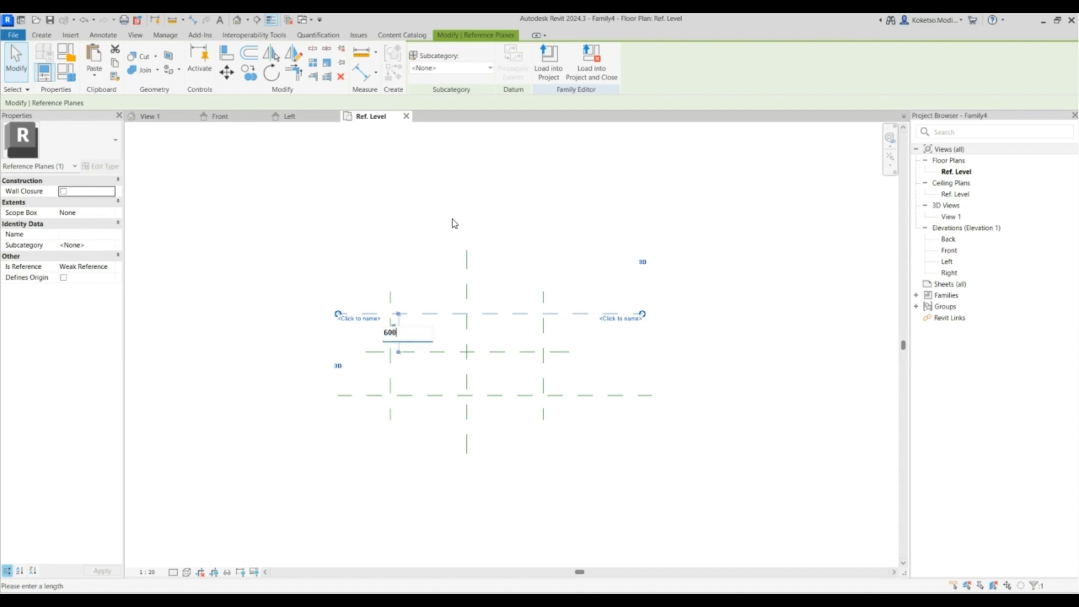
text(600)
key(Return)
Set the lower and upper horizontal reference planes 800 mm from the horizontal centre plane.
click(427, 395)
click(377, 372)
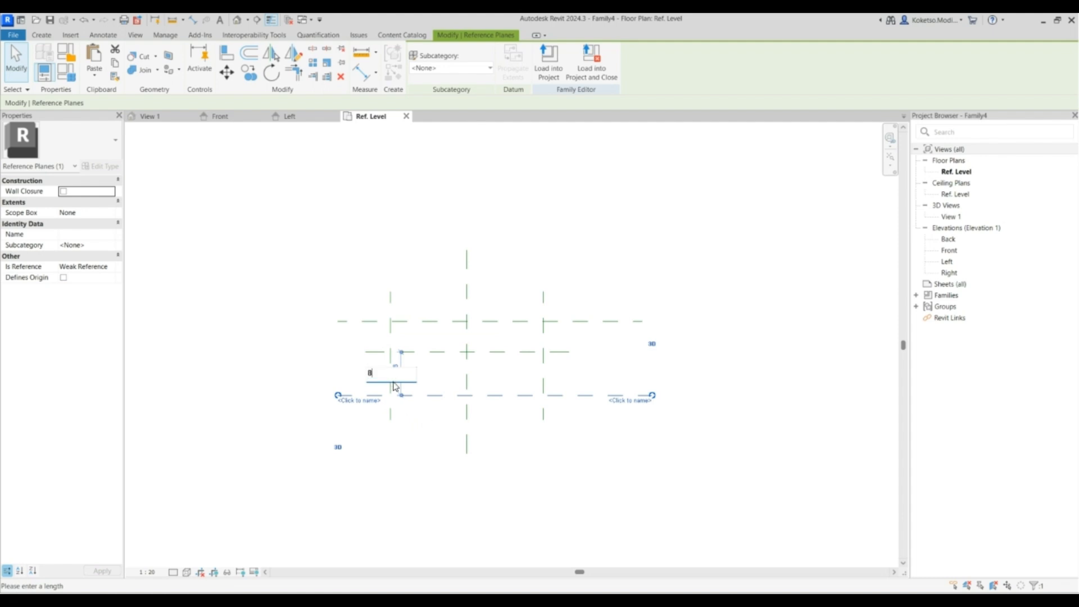
key(Return)
click(447, 321)
click(393, 335)
text(800)
key(Return)
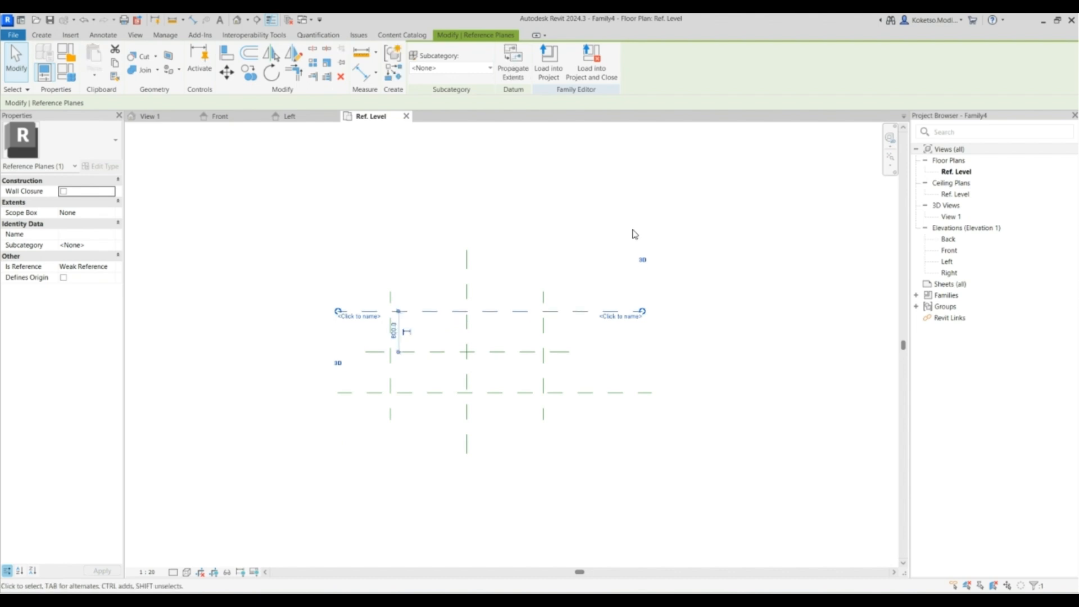
click(631, 231)
In the Front elevation, draw a horizontal reference plane above the vertical planes, extending past both sides.
scroll(543, 311, down, 3)
middle_drag(543, 312, 470, 309)
scroll(469, 310, up, 1)
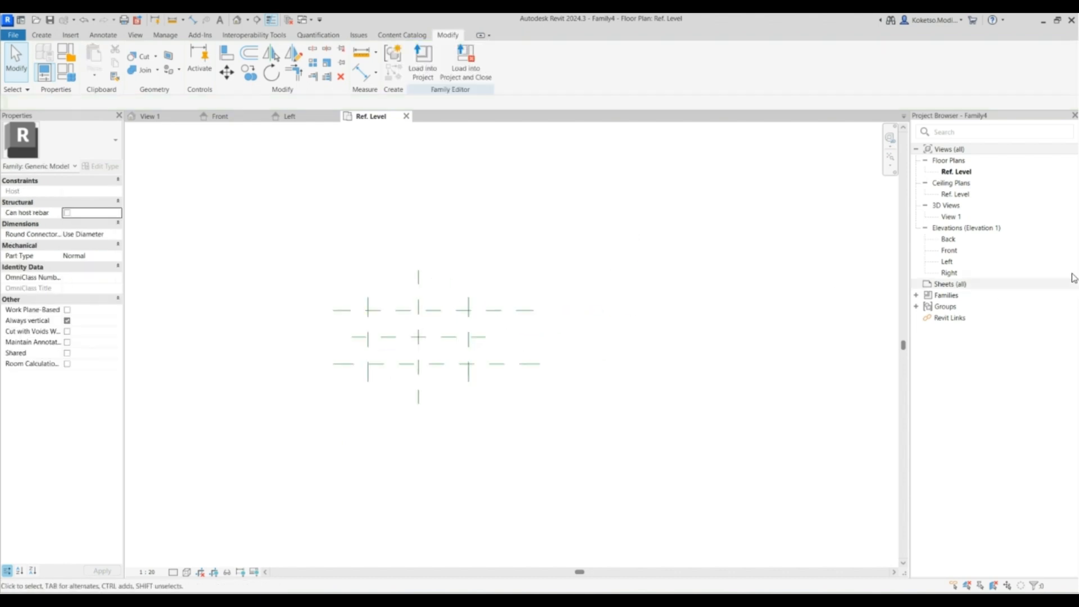
double_click(959, 251)
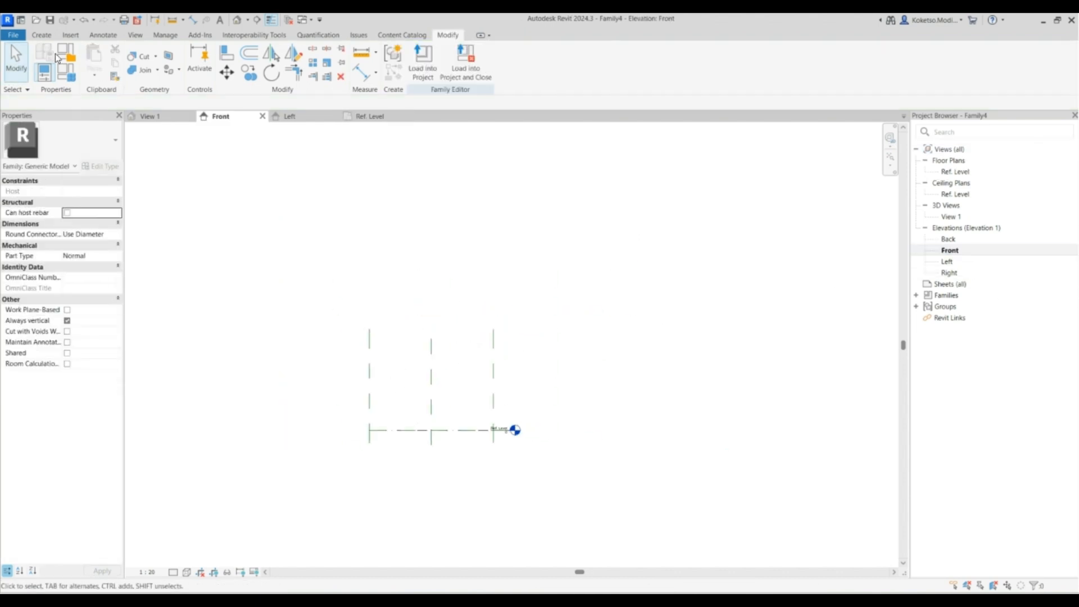
click(40, 35)
click(634, 59)
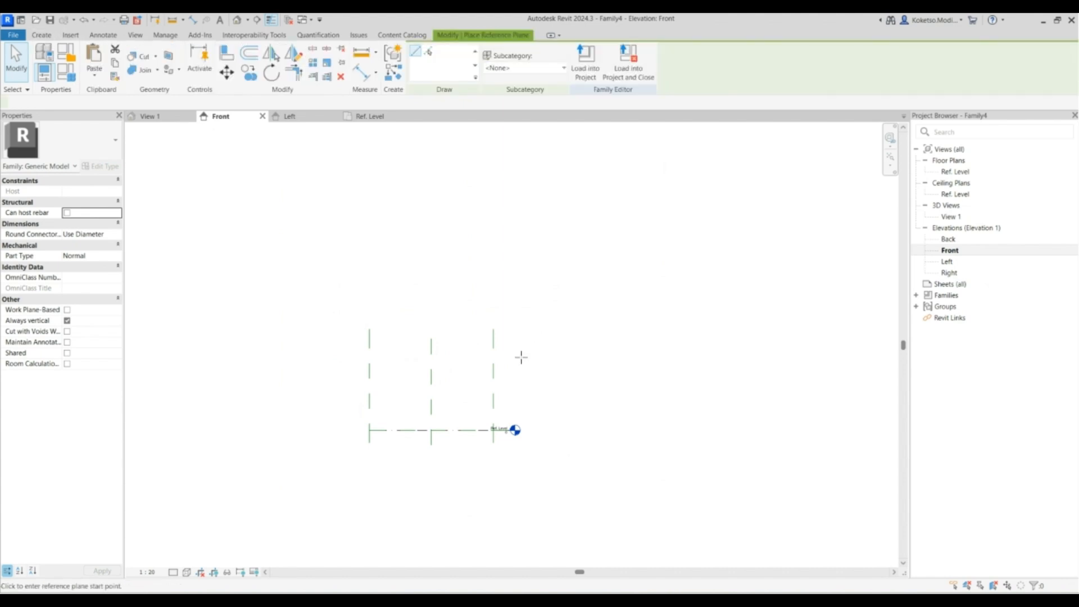
click(356, 274)
click(621, 273)
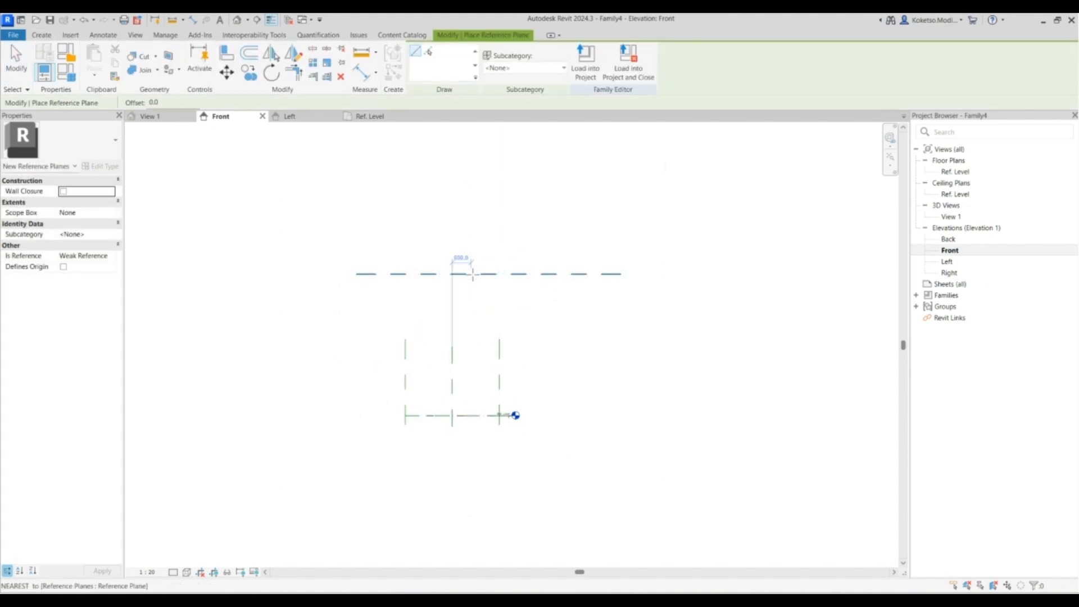
key(Escape)
key(Escape)
Set the new upper horizontal reference plane 6000 mm above the reference level.
click(438, 274)
click(405, 345)
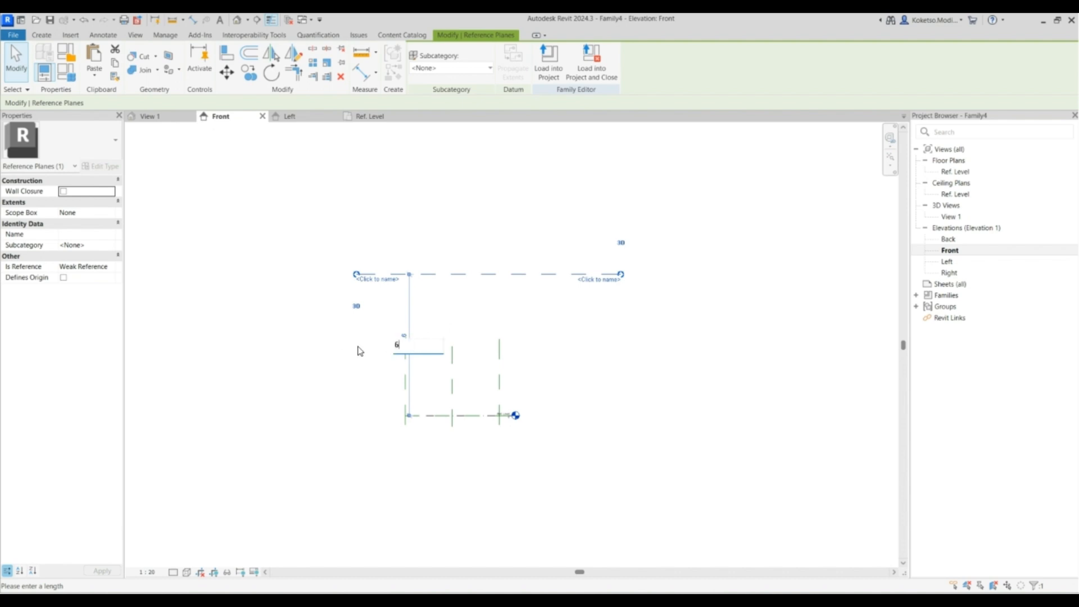
text(0)
click(471, 301)
click(455, 294)
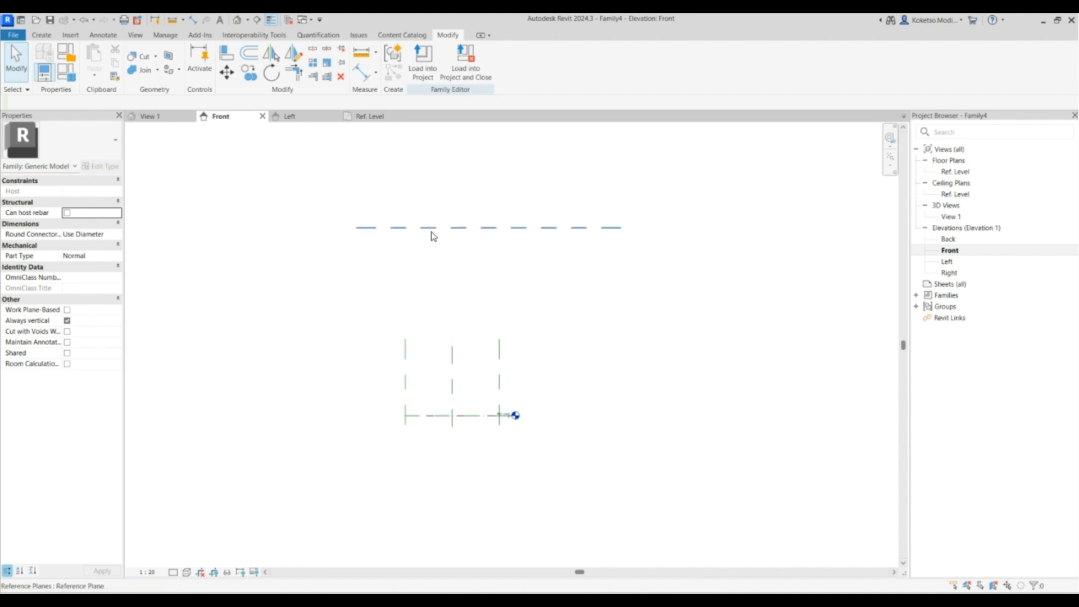
Copy the upper horizontal reference plane about 2000 mm vertically upward.
click(431, 231)
click(249, 72)
click(453, 228)
middle_drag(458, 206, 466, 277)
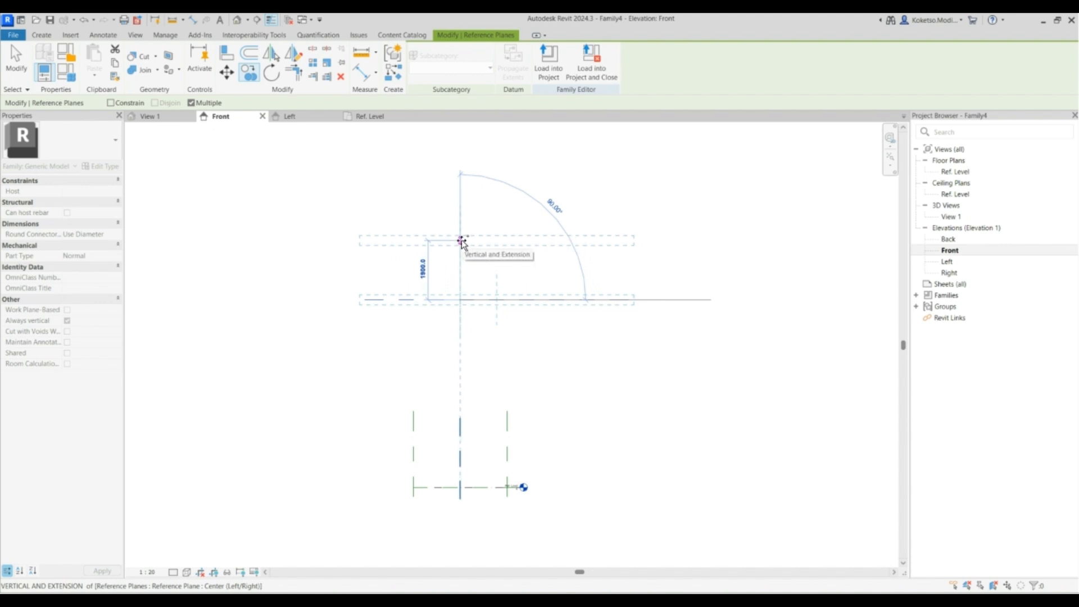
click(461, 237)
key(Escape)
key(Escape)
middle_drag(451, 338, 449, 313)
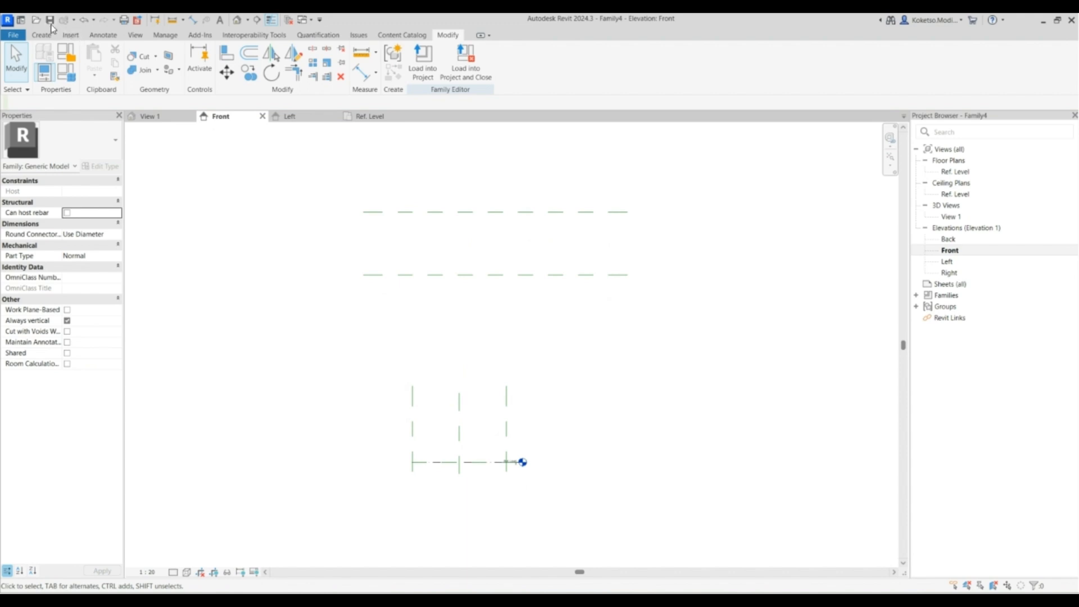
Draw two outer vertical reference planes about 11200 mm apart, one on each side of the upper horizontal planes.
click(41, 35)
click(634, 59)
click(277, 165)
click(277, 332)
click(628, 166)
click(628, 340)
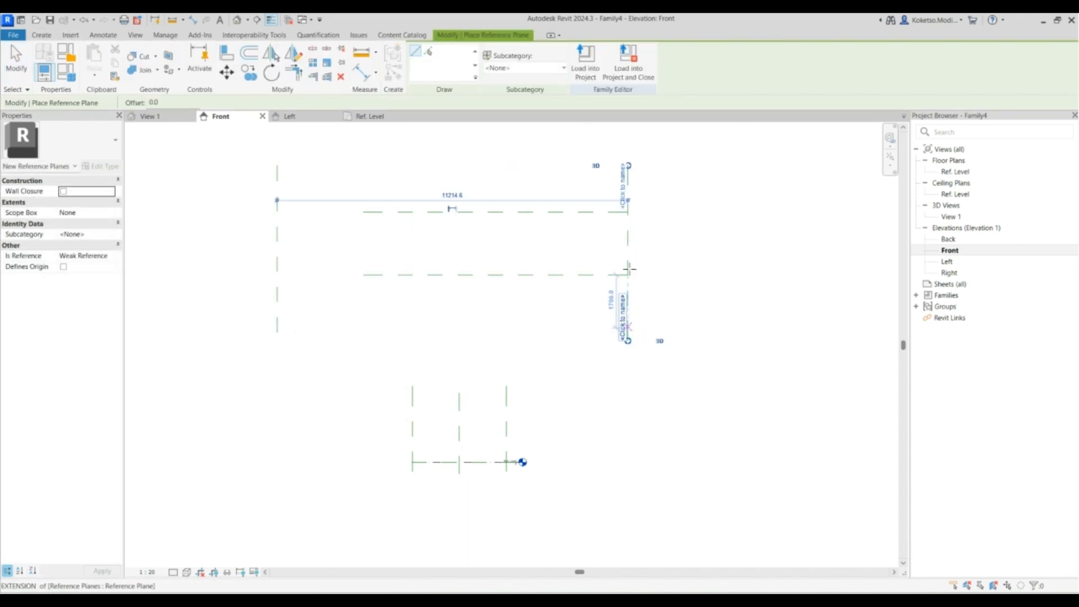
key(Escape)
key(Escape)
Extend the vertical centre reference plane upward past the top horizontal plane and downward below the reference level.
click(628, 234)
click(460, 402)
drag(462, 298, 459, 186)
scroll(455, 403, down, 2)
click(471, 406)
click(471, 403)
key(Escape)
drag(458, 444, 475, 534)
Set the right outer vertical reference plane 8000 mm from the vertical centre plane.
click(553, 278)
click(515, 281)
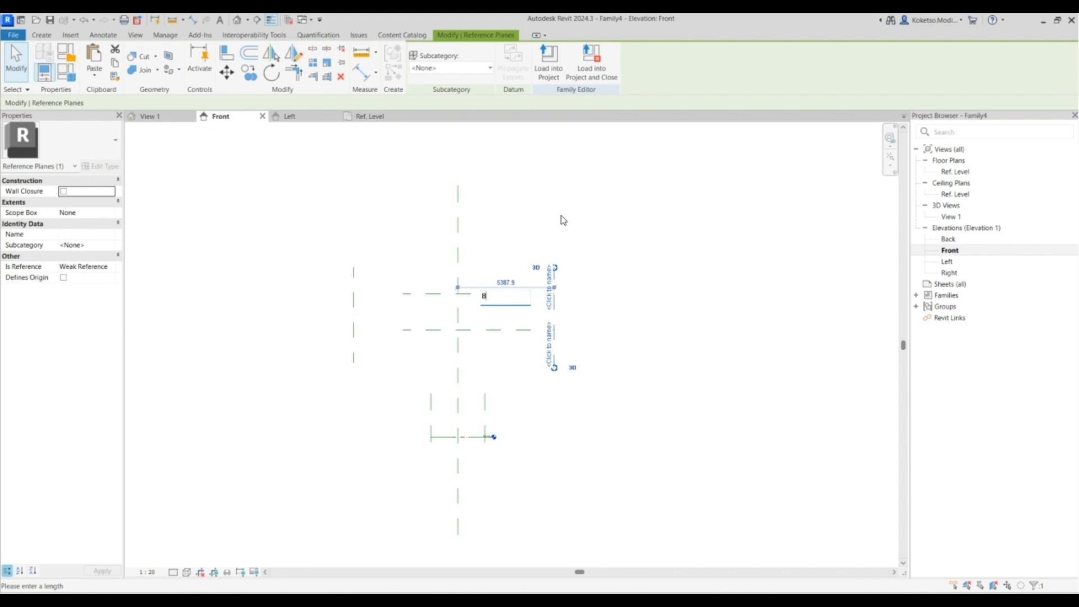
key(Return)
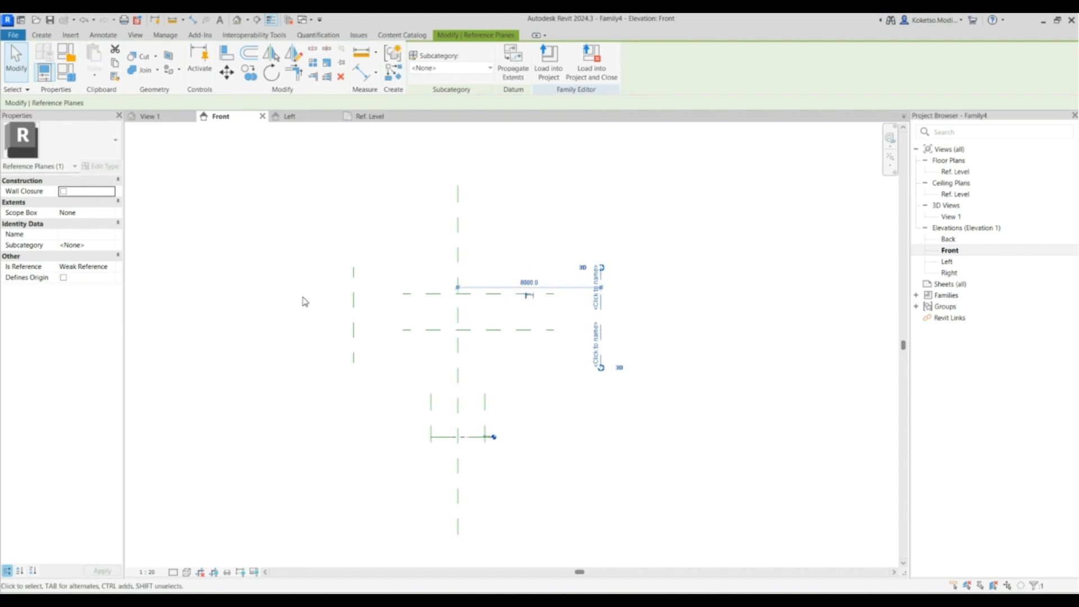
Set the left and right outer vertical reference planes each 6000 mm from the vertical centre plane.
click(352, 294)
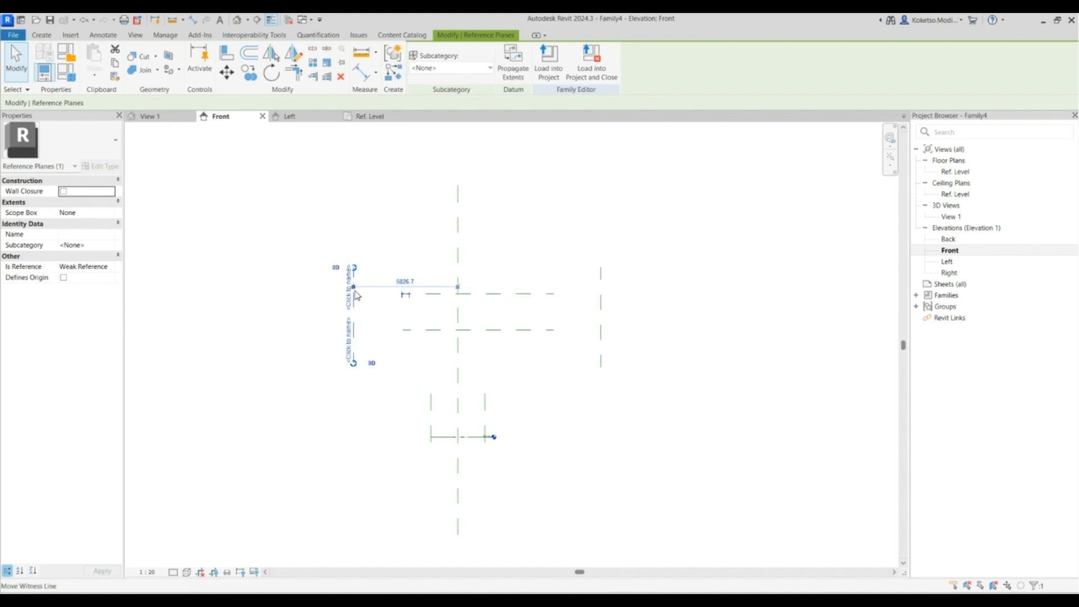
click(405, 282)
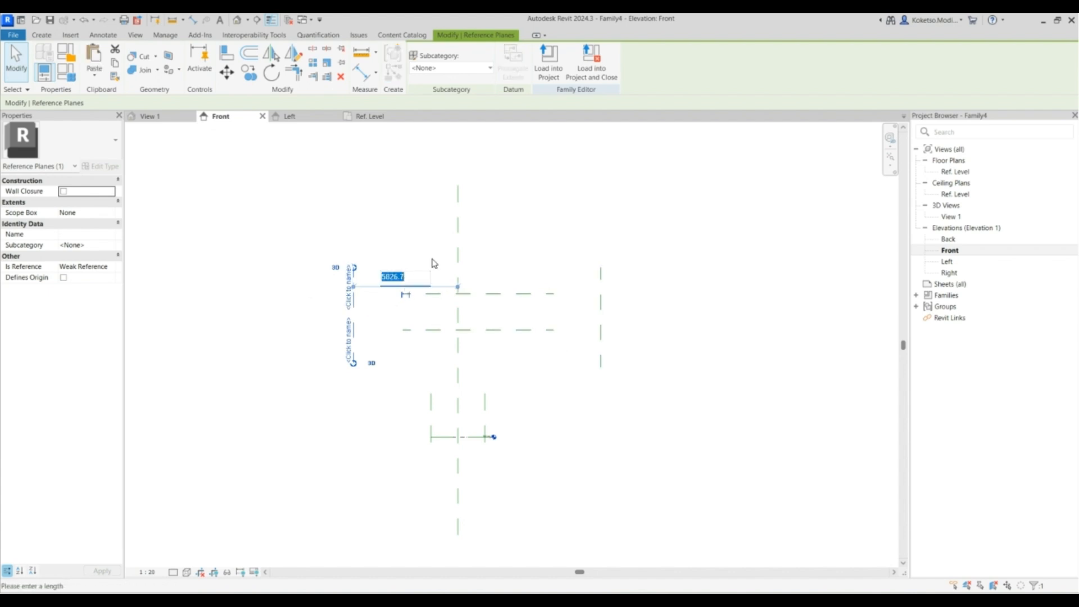
key(Return)
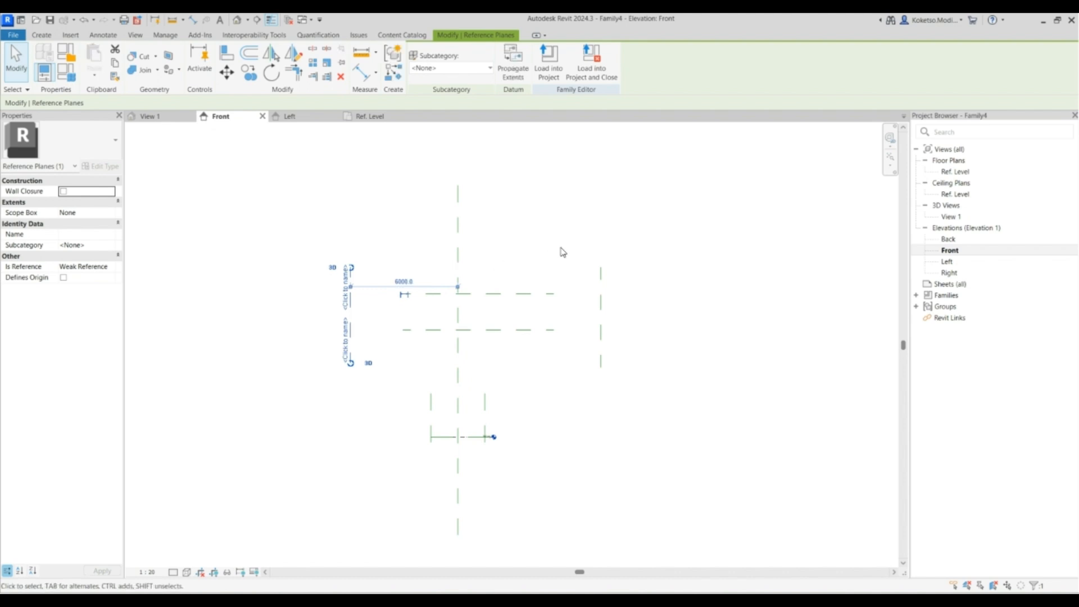
click(608, 279)
click(529, 282)
text(6000)
key(Return)
click(554, 236)
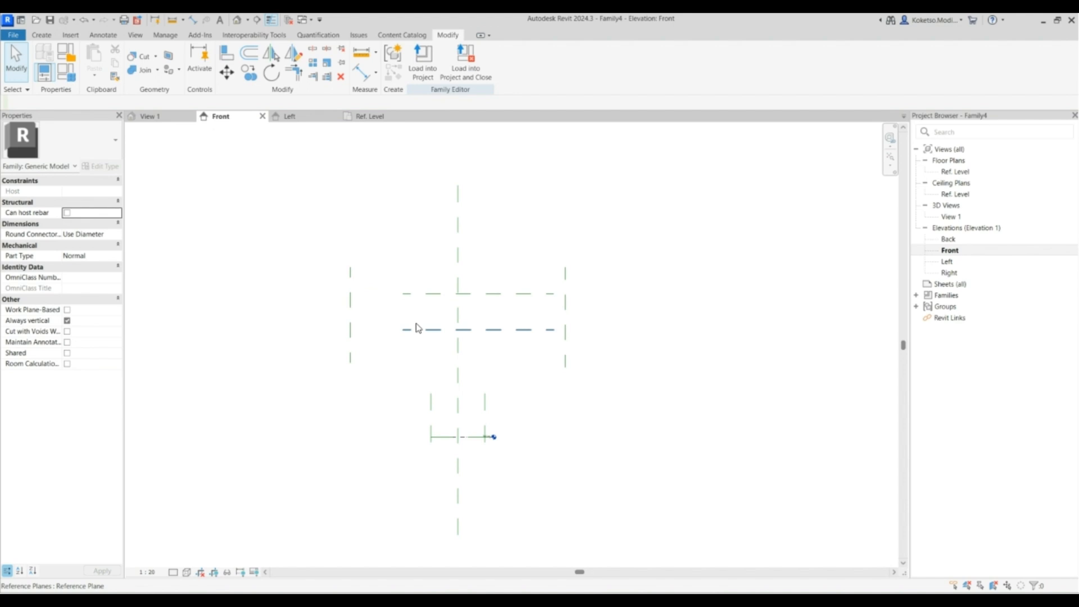
Stretch both ends of the two upper horizontal reference planes past the outer vertical planes.
scroll(410, 313, up, 1)
click(405, 291)
drag(401, 291, 251, 297)
click(410, 333)
drag(402, 332, 263, 328)
drag(576, 332, 696, 331)
click(567, 292)
drag(579, 292, 679, 292)
click(535, 304)
middle_drag(535, 304, 520, 313)
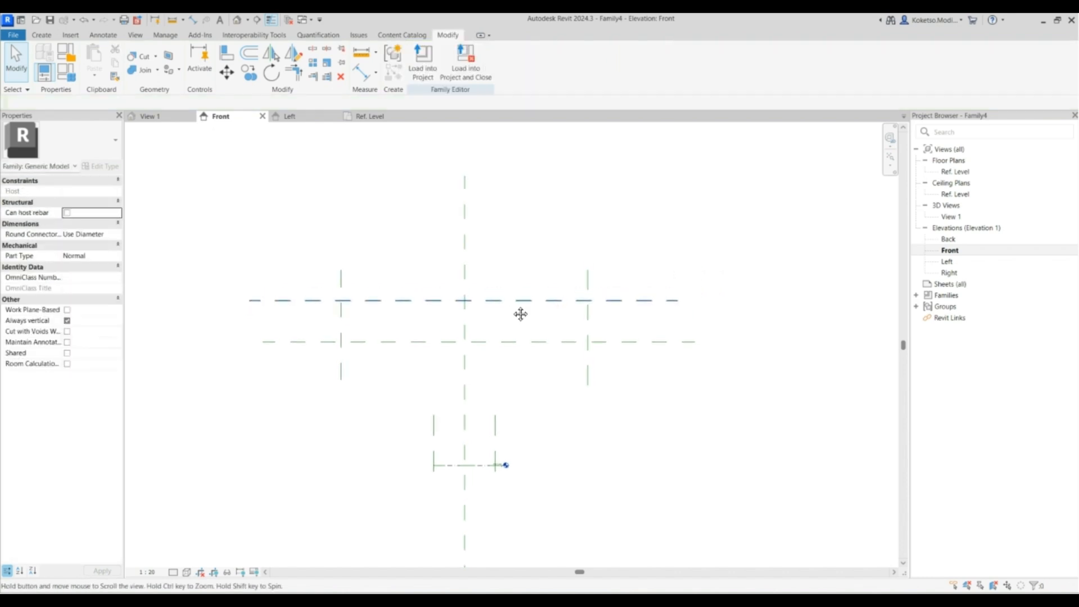
Dimension the overall distance between the outer vertical planes and set the view scale to 1:100.
click(194, 21)
click(341, 260)
click(588, 276)
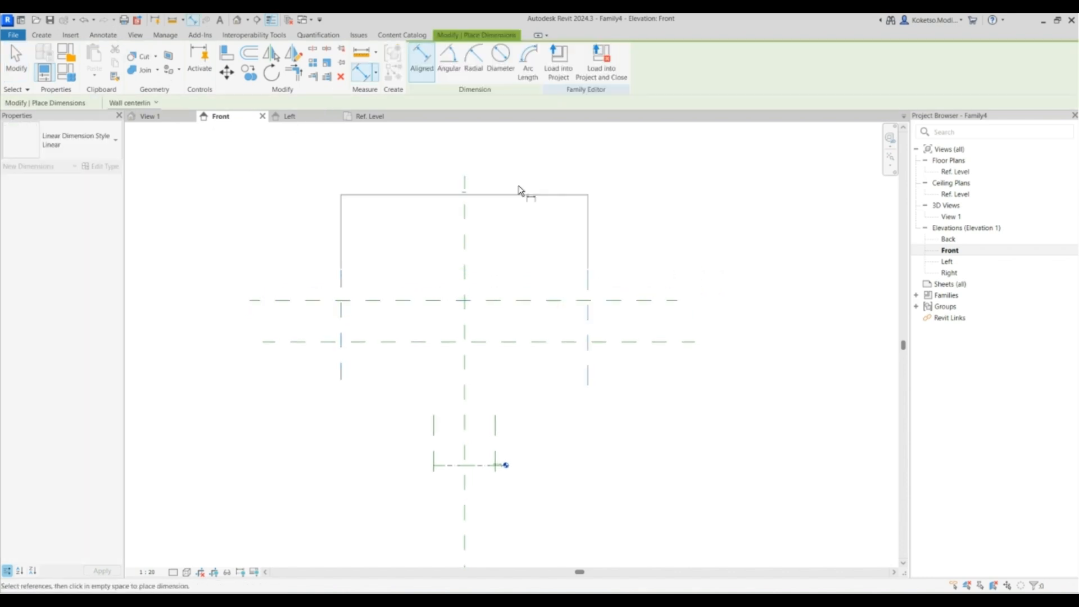
click(518, 209)
click(147, 572)
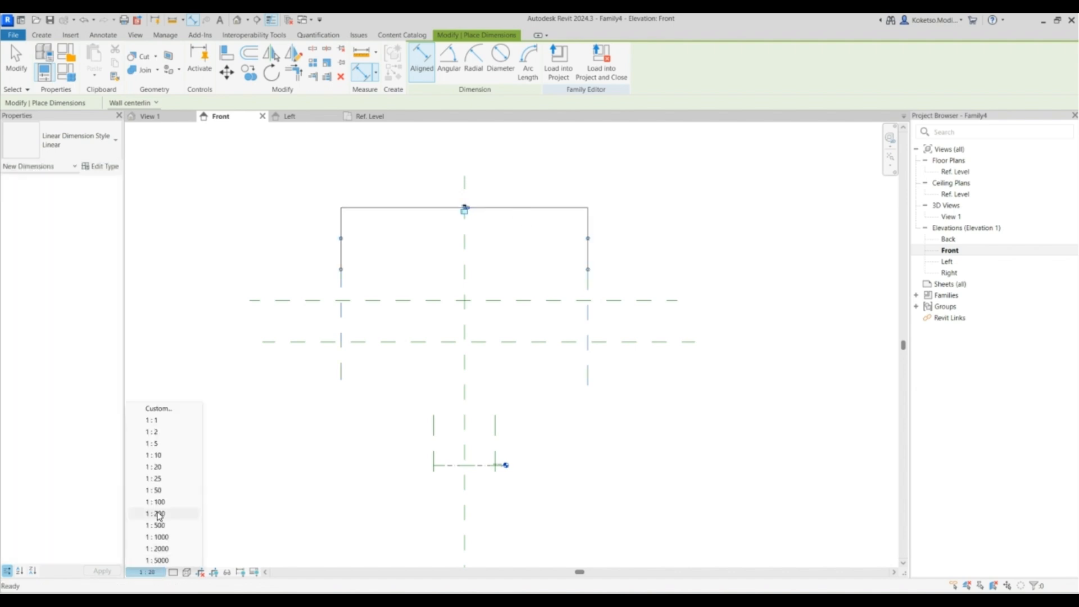
click(149, 501)
Add a dimension chain across the left outer, centre and right outer vertical planes, below the overall dimension.
click(341, 297)
click(465, 265)
click(588, 276)
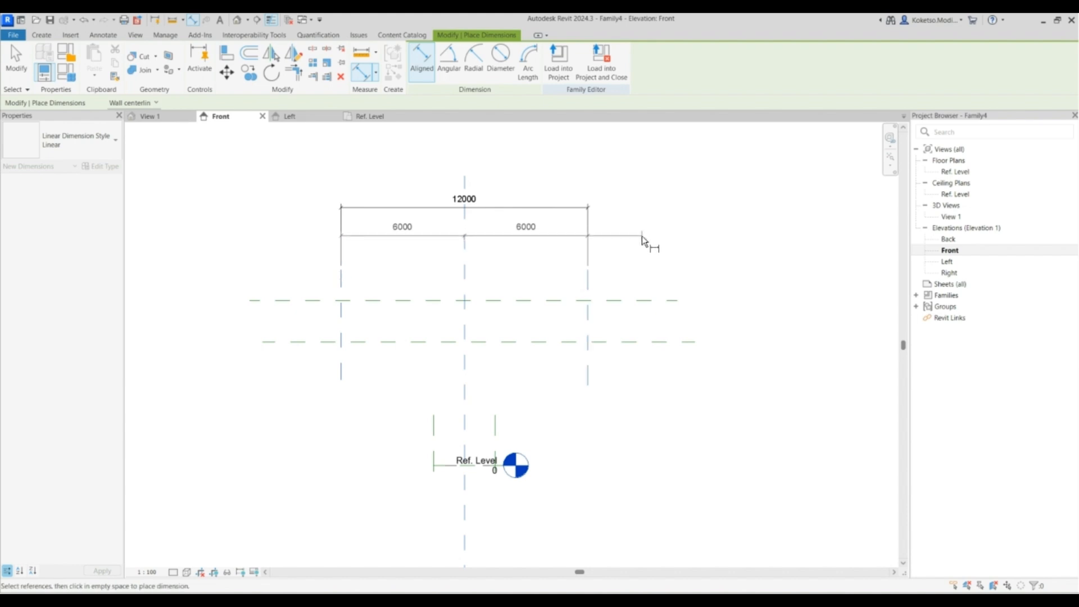
click(642, 236)
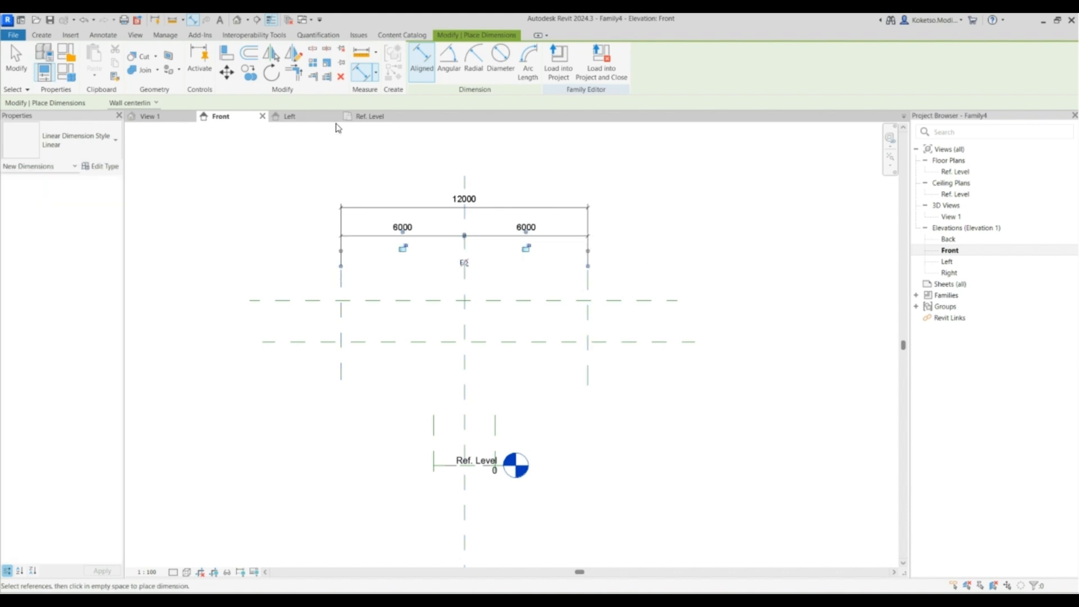
In the Ref. Level floor plan, set the top and bottom of the view range to Unlimited.
click(365, 117)
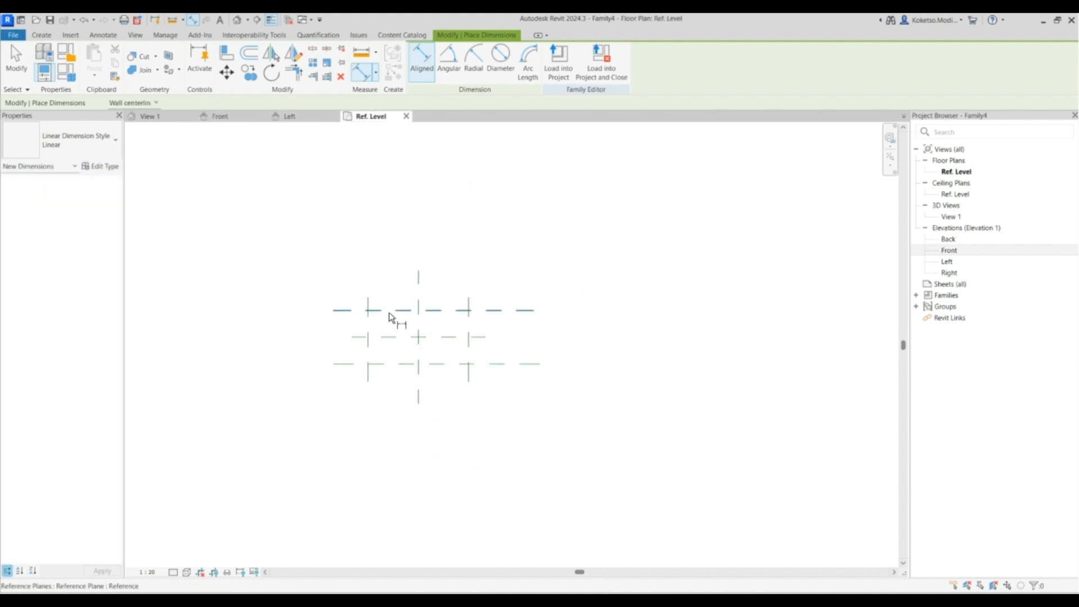
key(Escape)
scroll(375, 324, up, 2)
middle_drag(376, 325, 427, 337)
scroll(427, 337, down, 3)
scroll(418, 336, up, 1)
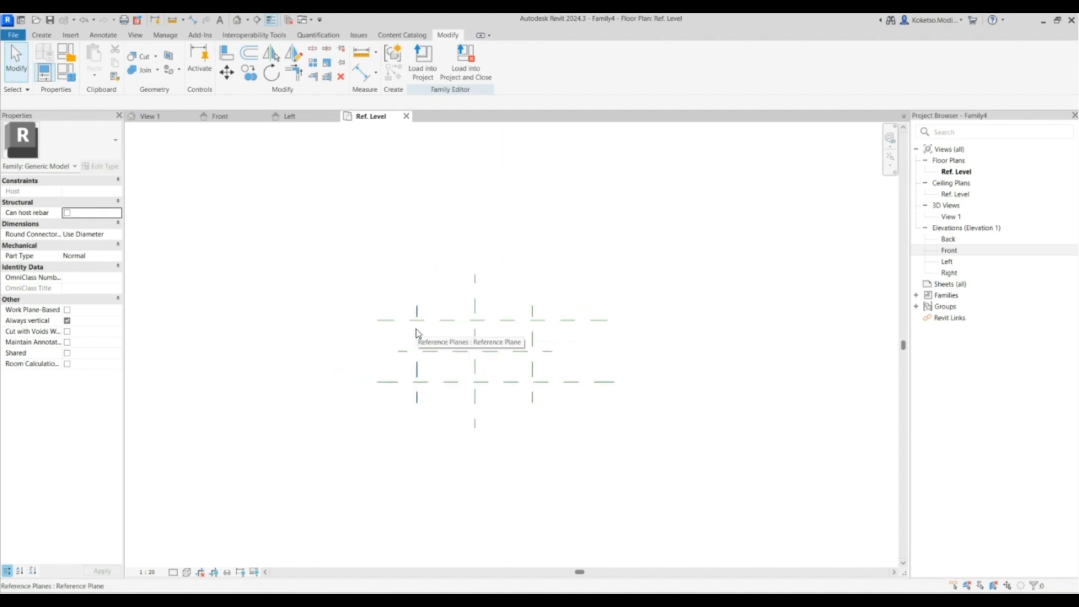
key(v)
key(r)
click(701, 263)
click(653, 285)
click(655, 297)
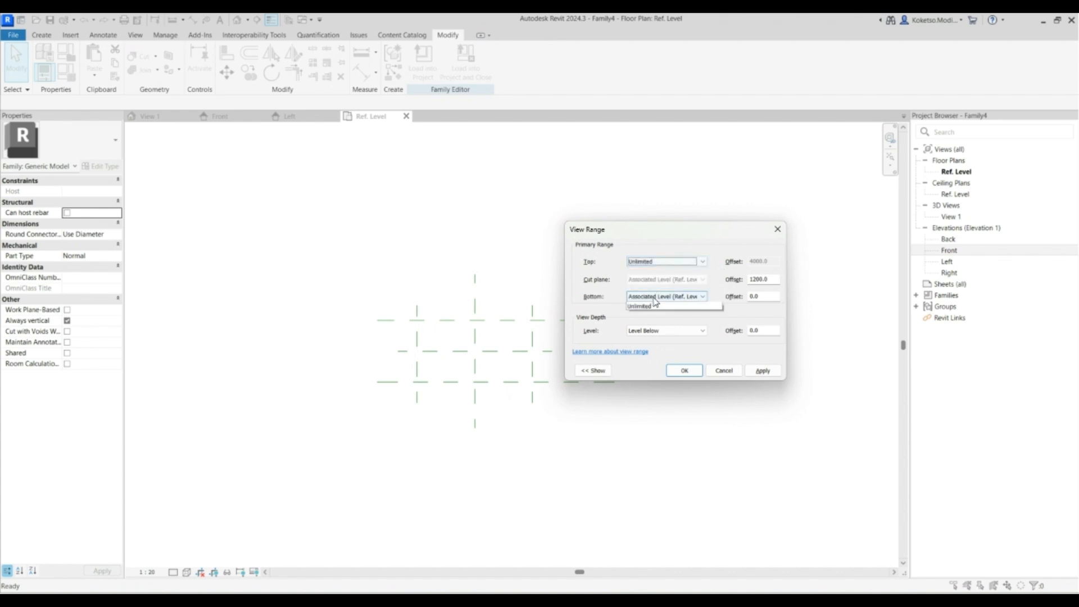
click(646, 318)
Set the view depth level to Unlimited, raise the cut plane offset and apply the view range.
click(646, 332)
click(641, 351)
drag(780, 280, 741, 281)
click(768, 374)
click(684, 370)
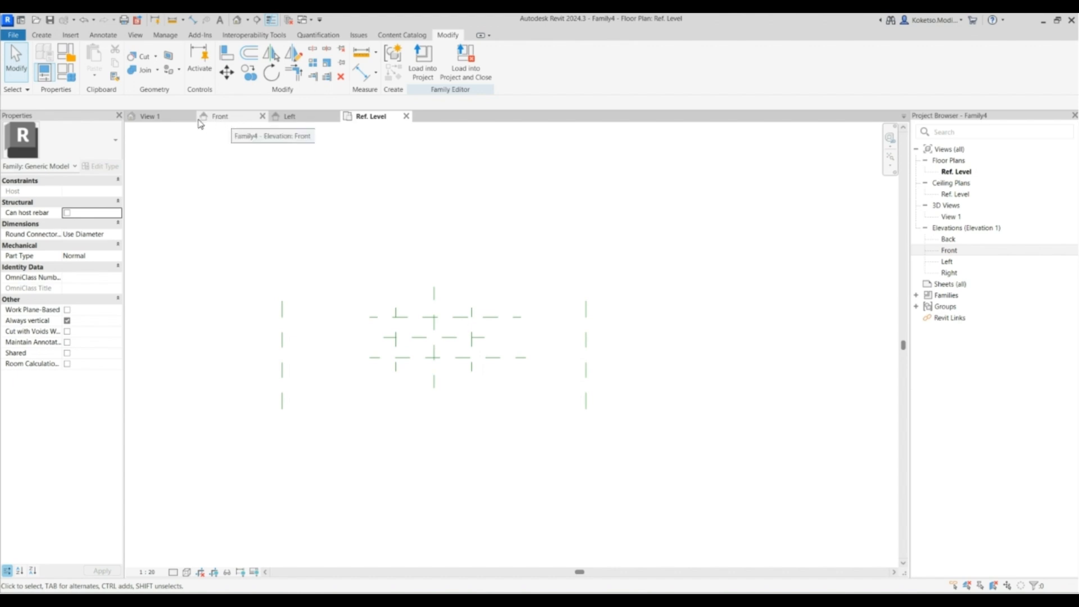
Start an extrusion with a 3000 by 1600 mm rectangle on the inner reference plane intersections and lock its sides to the planes.
click(42, 35)
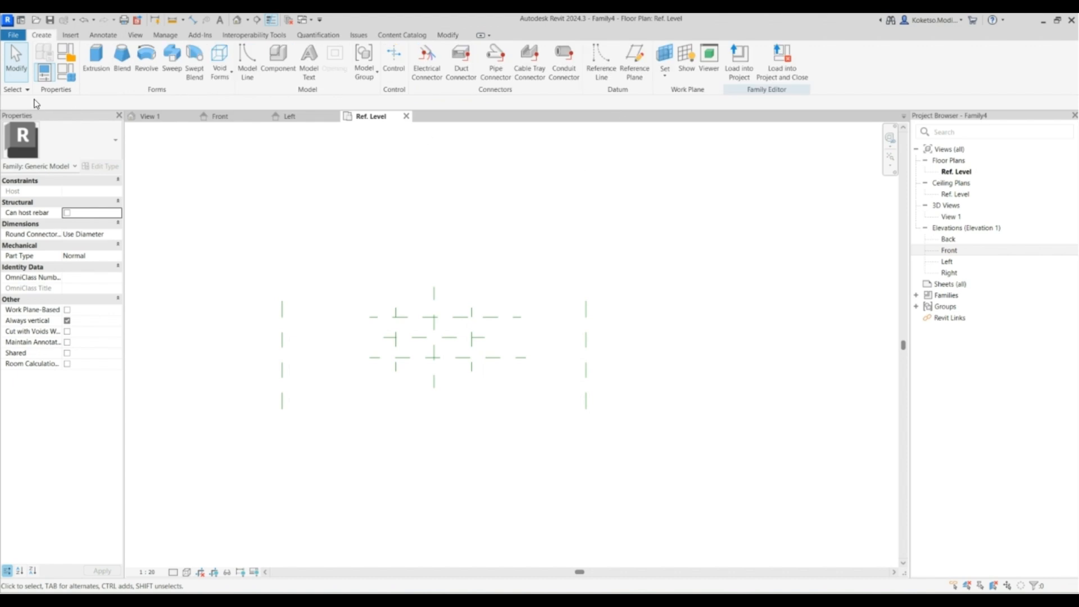
click(96, 56)
click(453, 51)
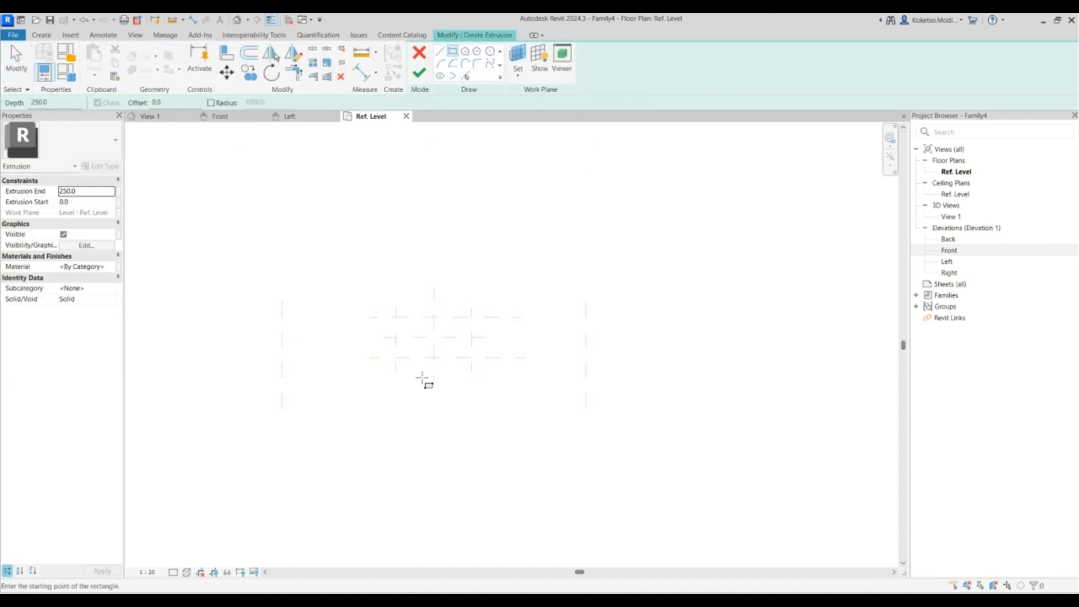
scroll(387, 292, up, 3)
click(389, 290)
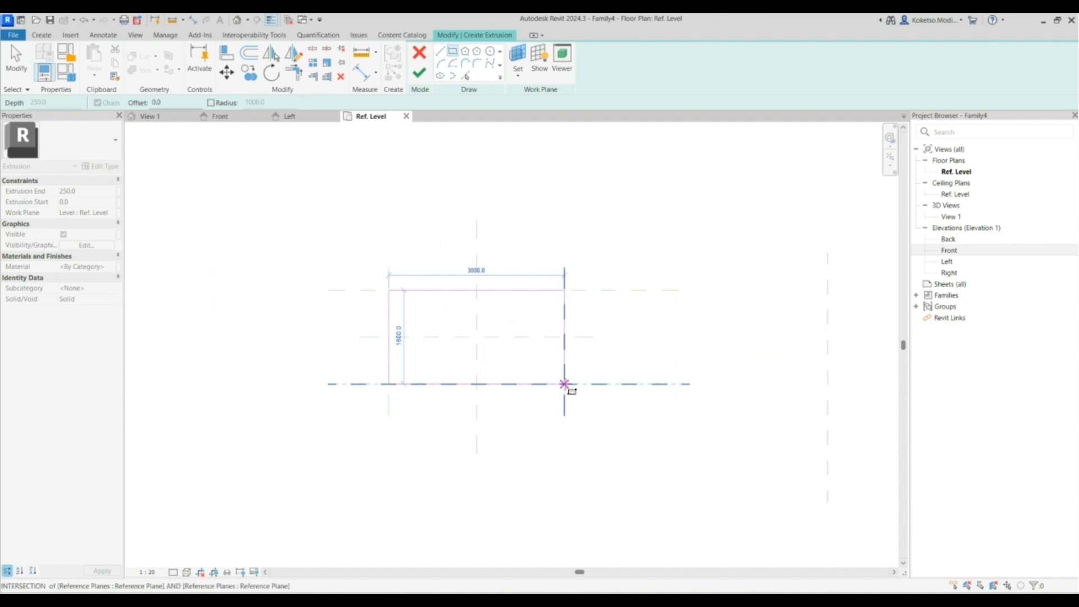
click(565, 383)
click(405, 357)
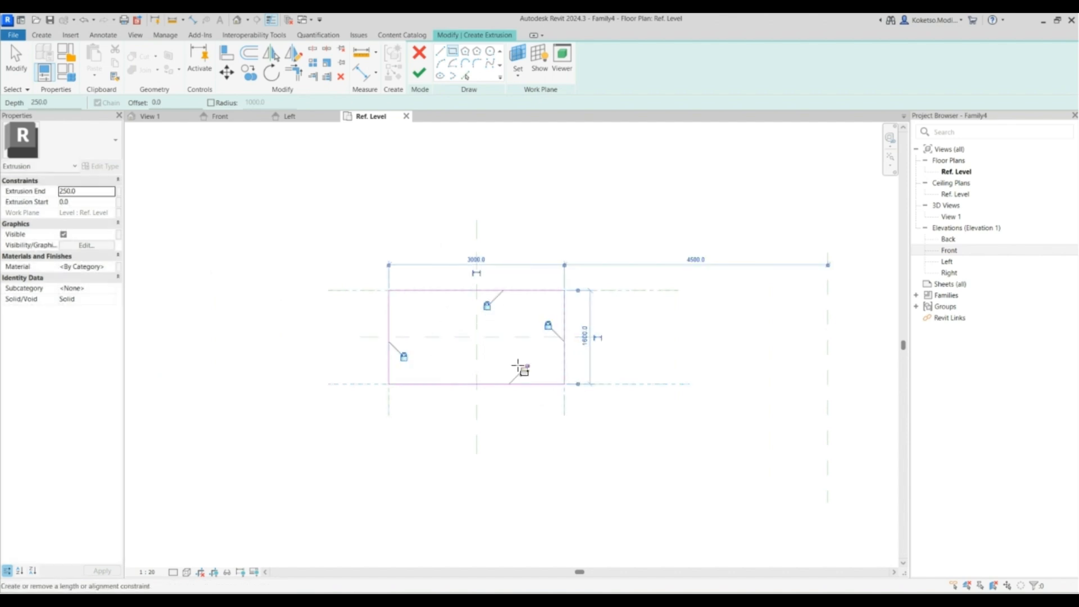
scroll(483, 373, up, 3)
key(Escape)
key(Escape)
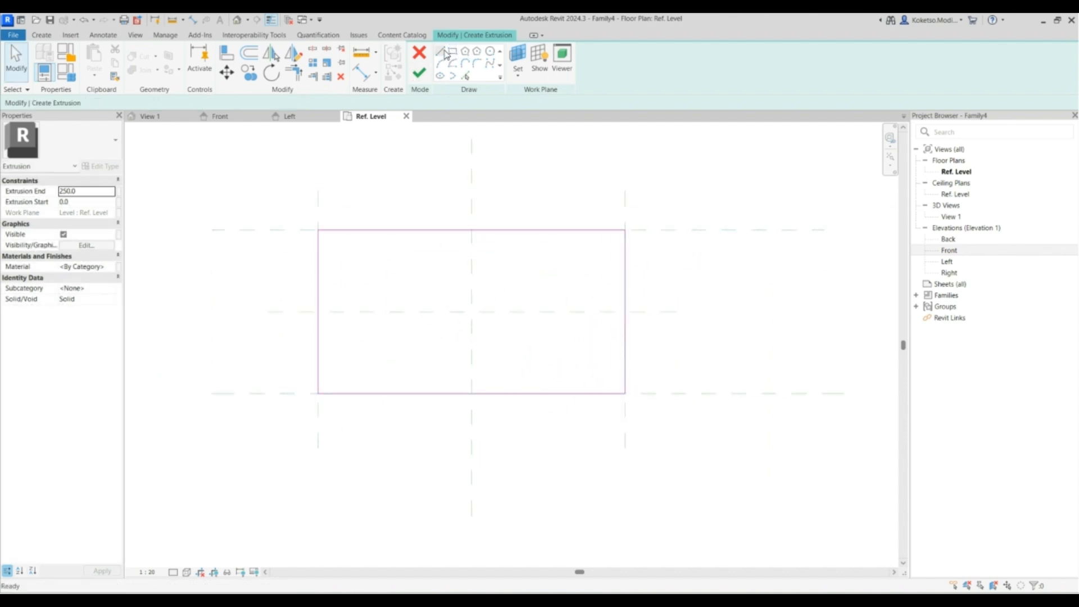
Sketch a recess line 100 mm down from the rectangle's upper edge, continuing horizontally about 600 mm to the vertical centre plane.
click(442, 53)
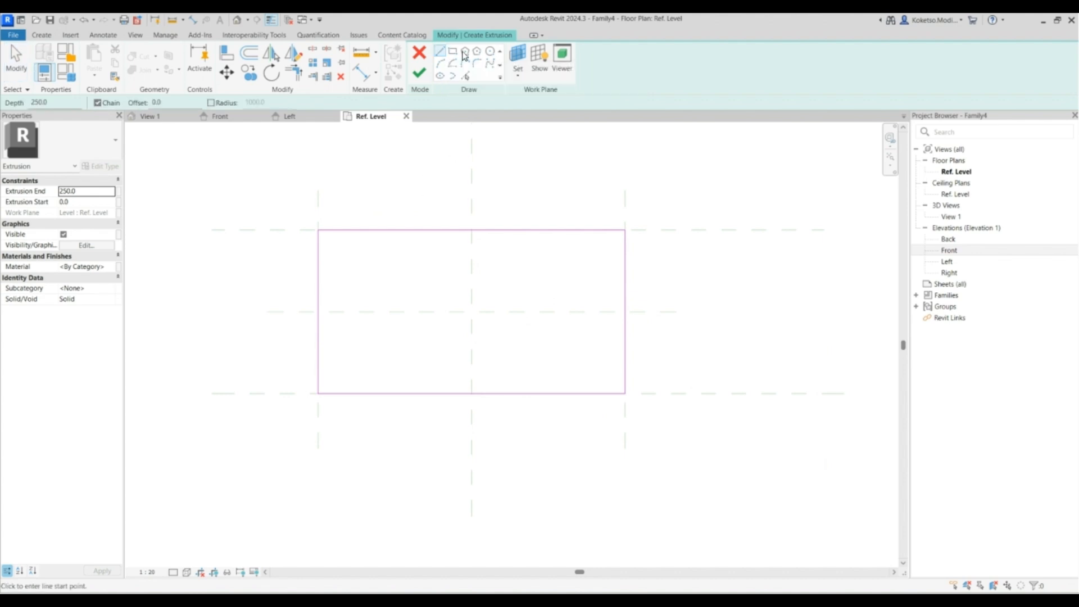
click(410, 231)
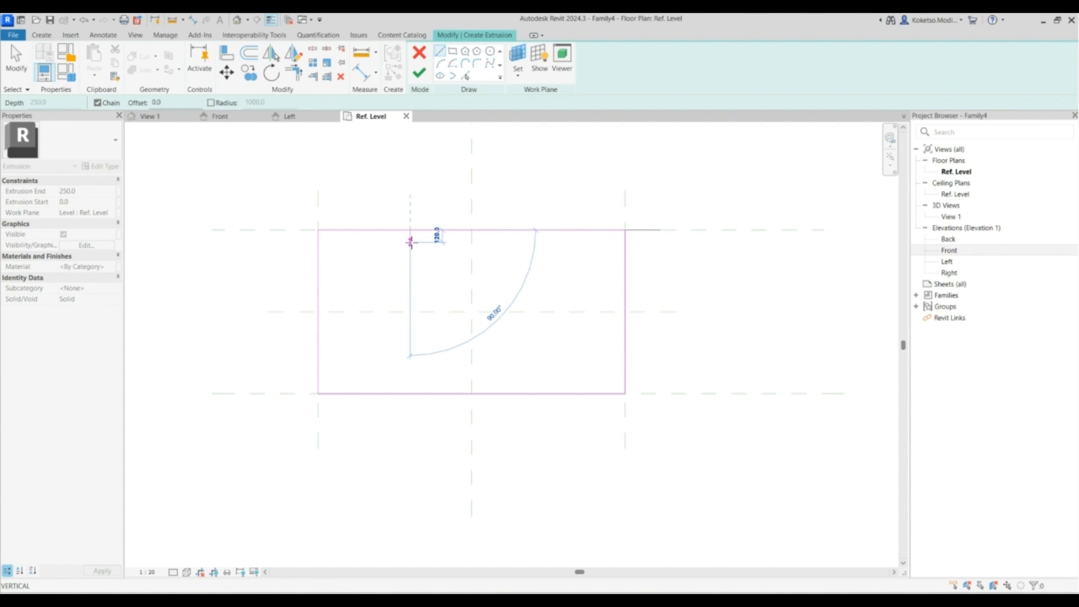
click(410, 240)
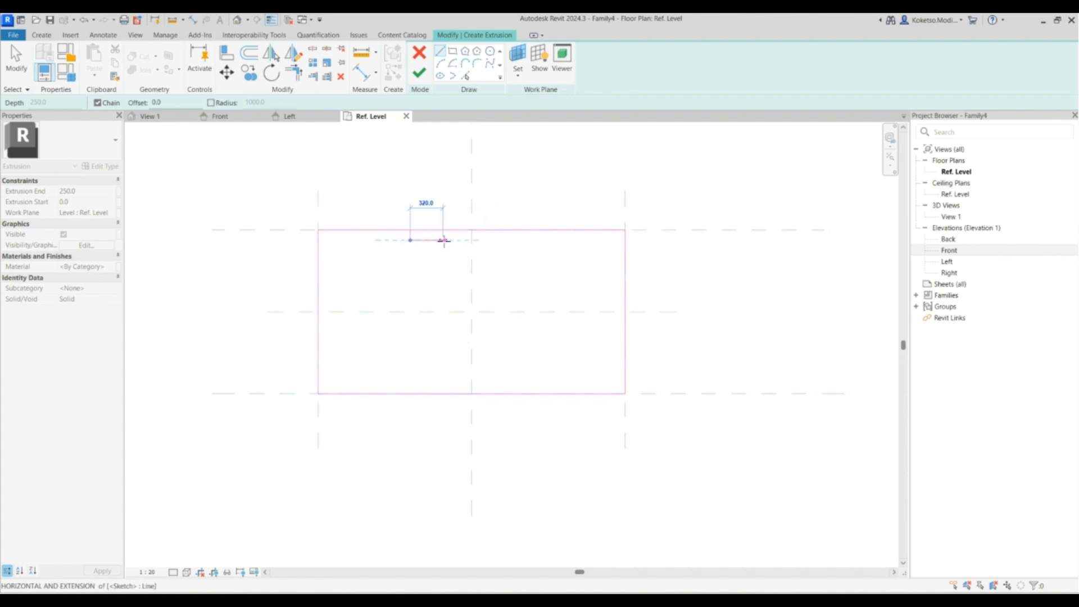
click(472, 240)
key(Escape)
key(Escape)
Mirror the two recess lines about the vertical centre plane.
scroll(439, 250, up, 3)
drag(425, 244, 382, 225)
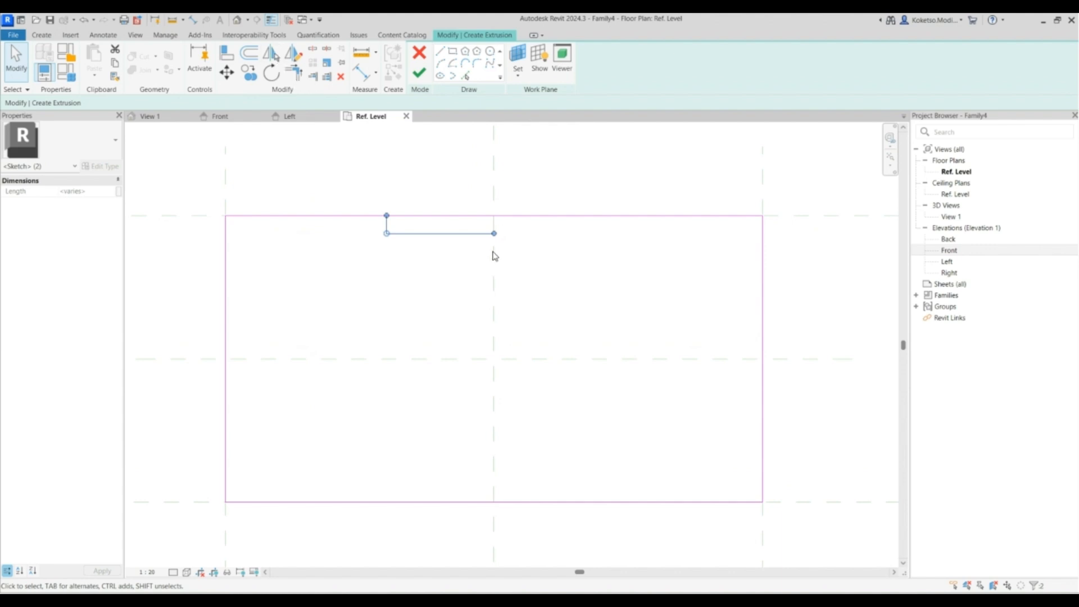
click(494, 275)
key(Escape)
Delete the left half of the recess's base line and stretch the right half across to the left recess corner.
scroll(472, 214, up, 2)
middle_drag(467, 229, 467, 278)
click(467, 279)
key(Delete)
click(502, 280)
drag(501, 278, 337, 277)
key(Escape)
Split the rectangle's upper edge at the recess sides and delete the segment spanning the recess.
scroll(339, 253, up, 1)
scroll(341, 257, up, 1)
click(440, 54)
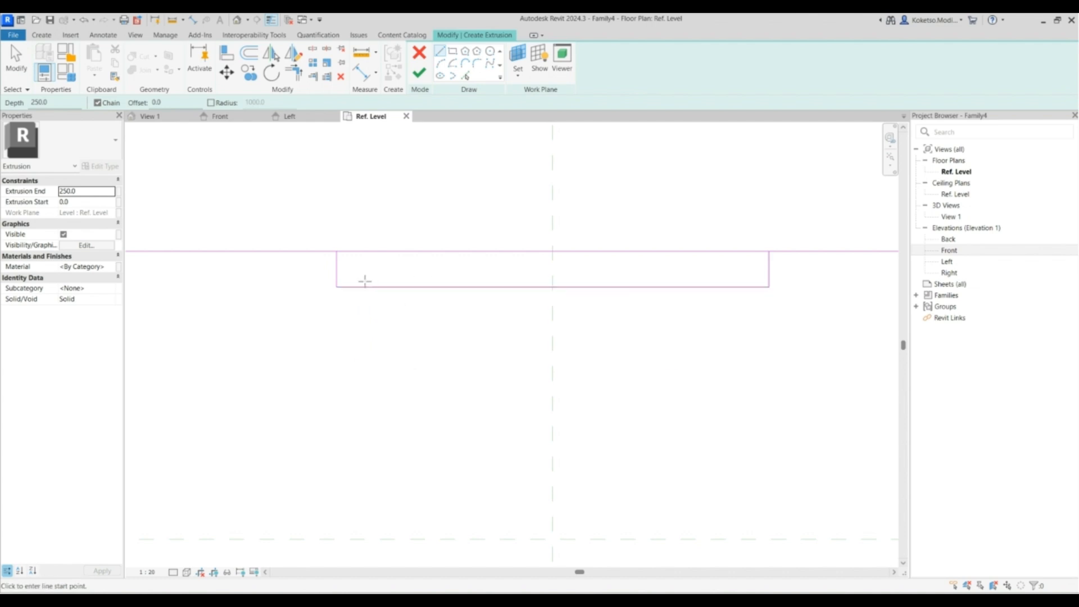
key(Escape)
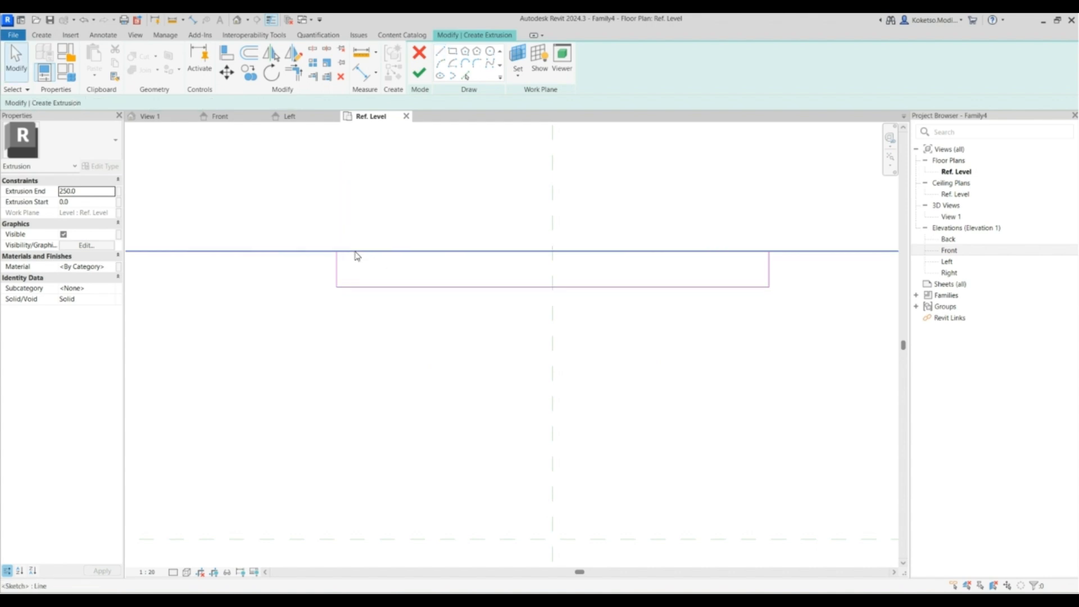
key(s)
key(l)
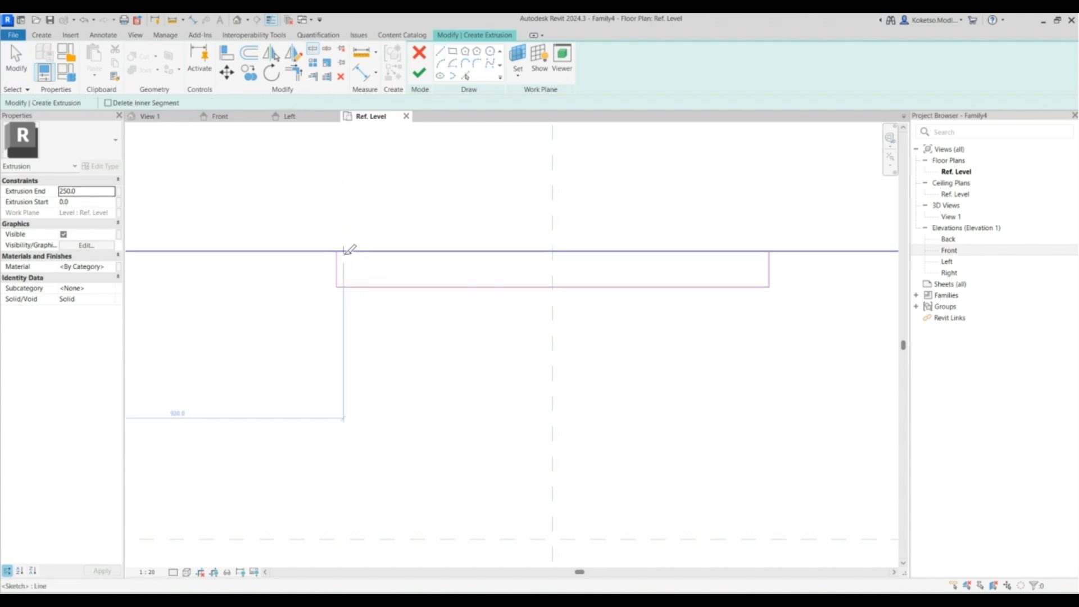
scroll(344, 247, down, 2)
scroll(567, 253, up, 1)
click(550, 249)
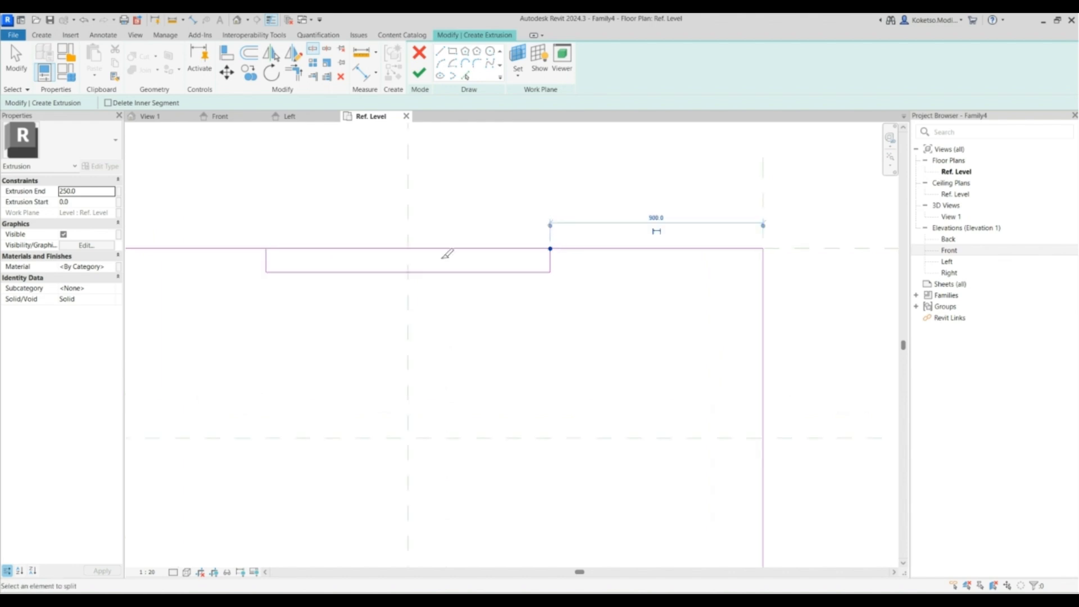
key(Escape)
click(349, 249)
key(Delete)
Sketch a 100 mm square tooth rising from the recess's base line, about 100 mm in from its left corner.
scroll(258, 238, up, 2)
click(442, 53)
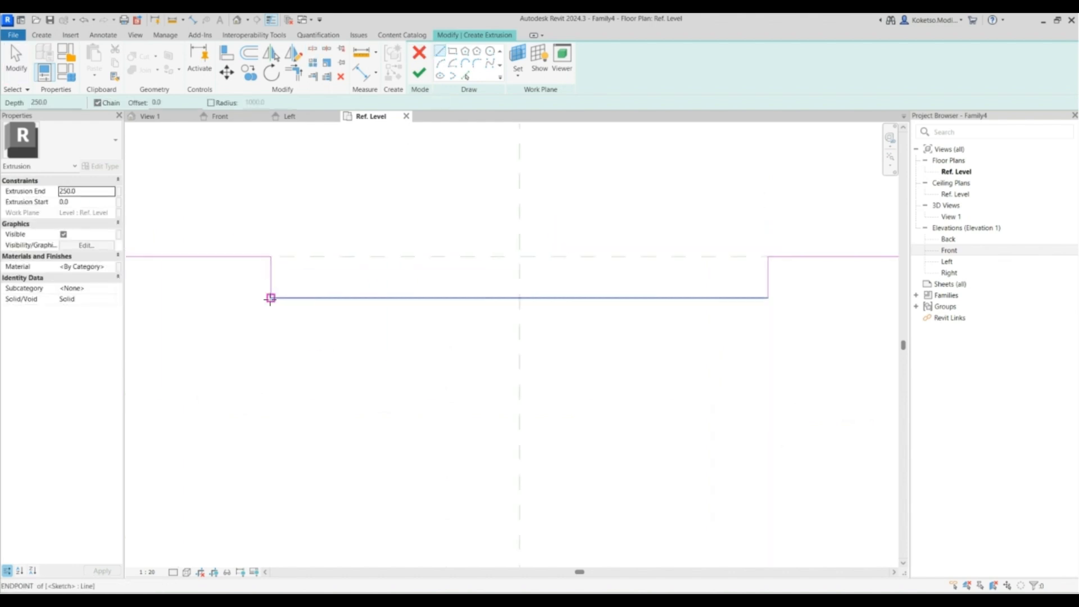
click(311, 298)
click(313, 256)
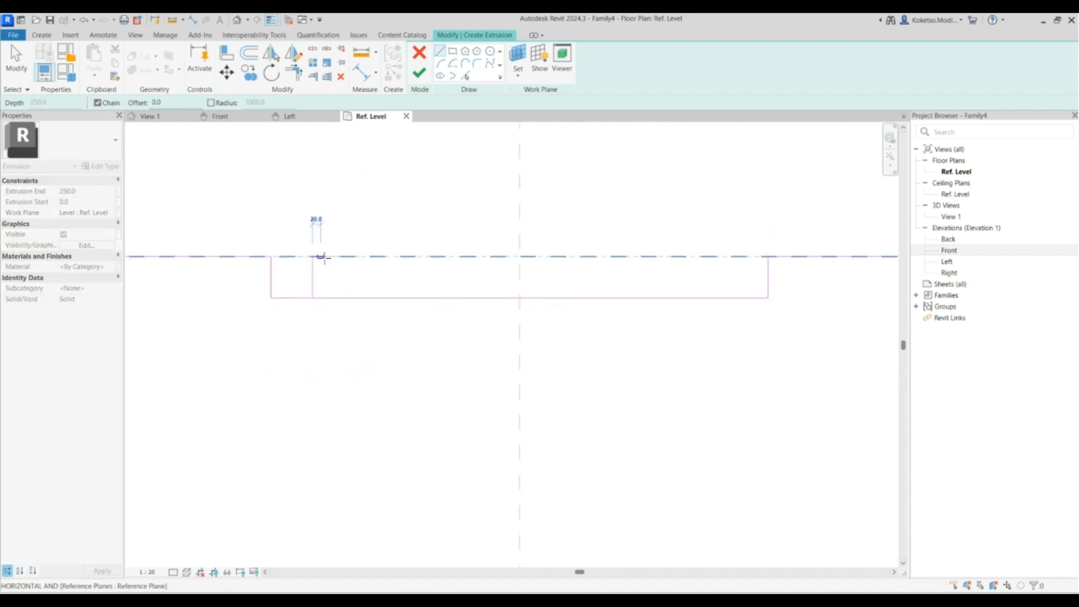
click(353, 256)
click(353, 297)
key(Escape)
key(Escape)
Select the three sketch lines of the square tooth in the recess.
drag(321, 267, 295, 298)
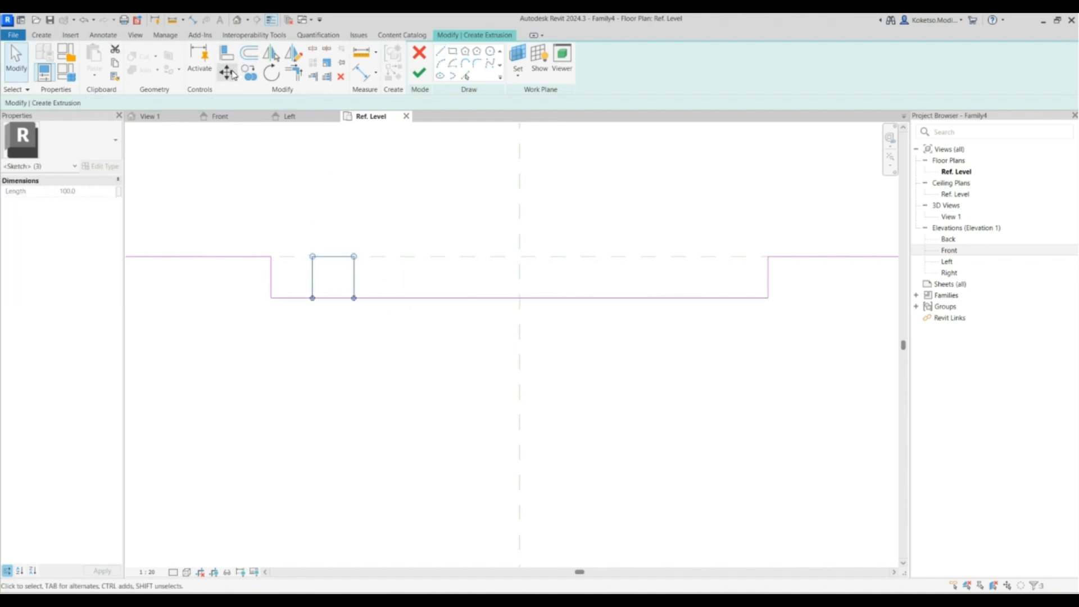
Copy the three-sided tooth outline five times at 200 spacing along the recess in the extrusion profile.
click(249, 73)
click(312, 297)
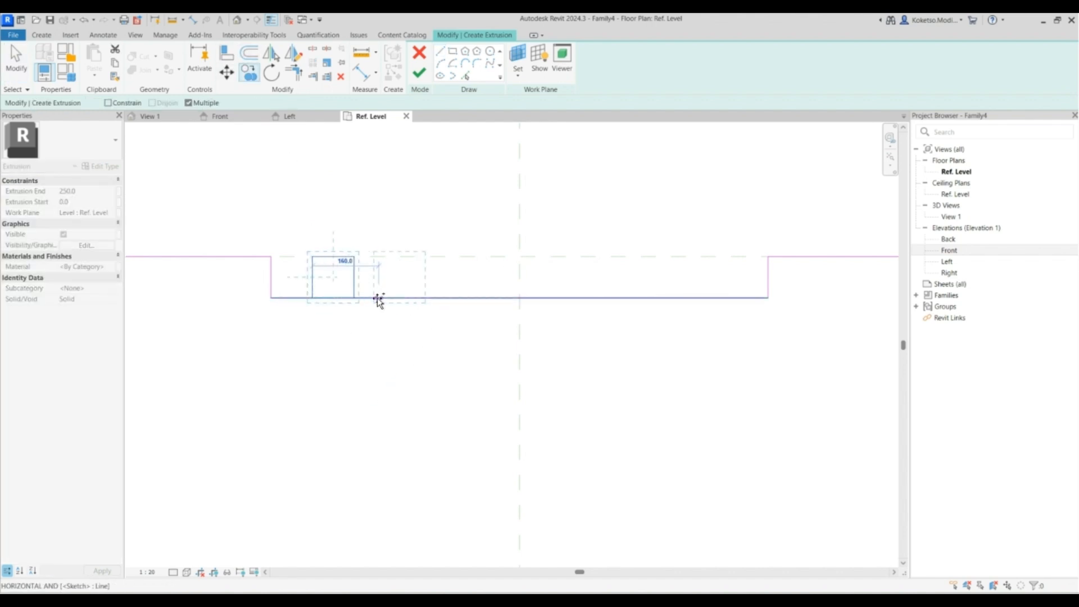
click(396, 298)
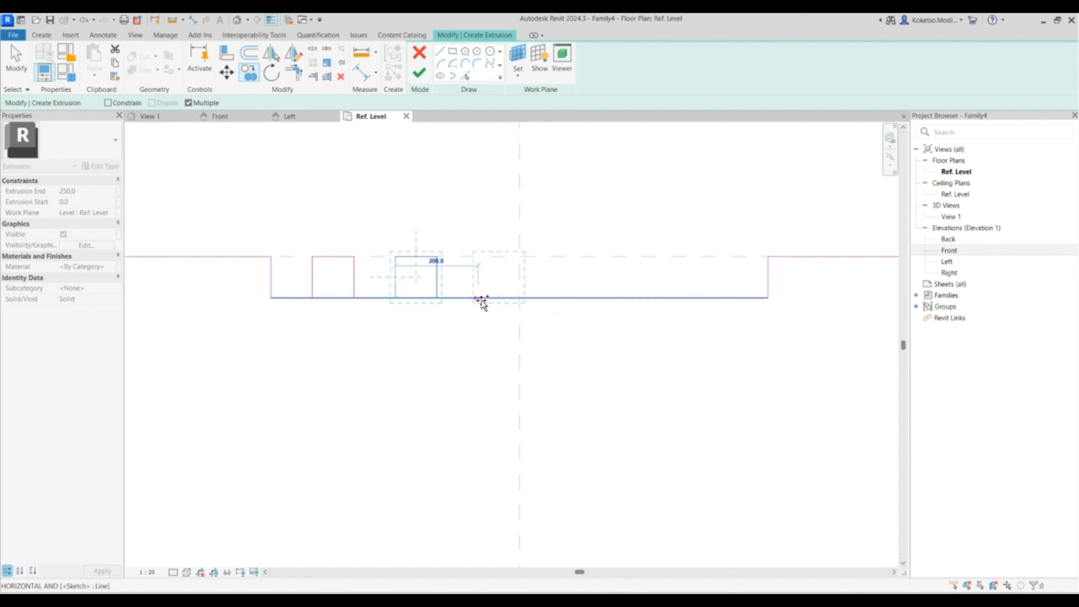
click(478, 298)
click(561, 299)
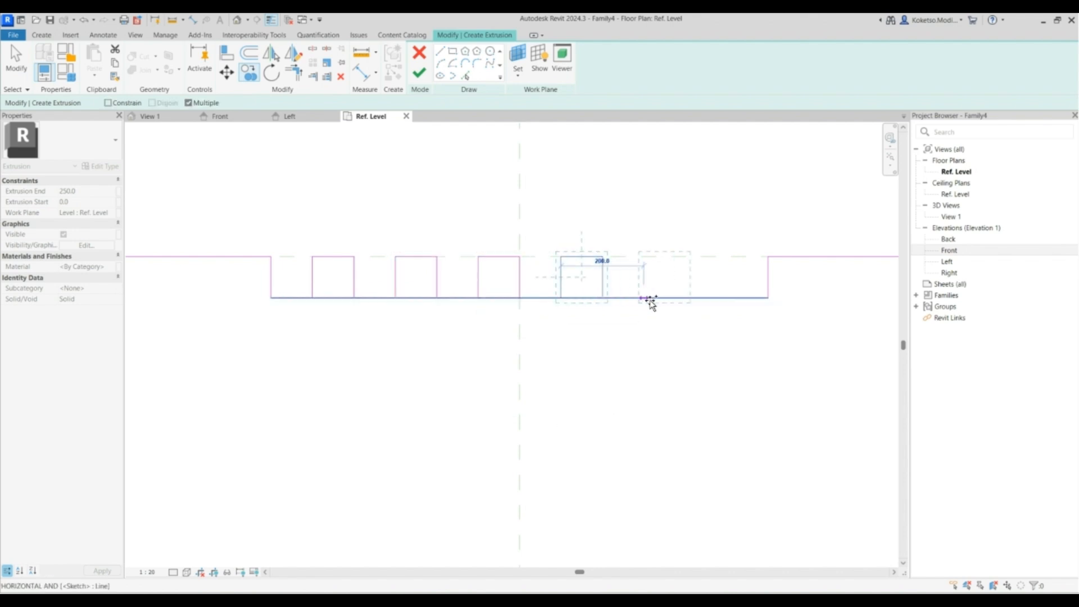
click(644, 299)
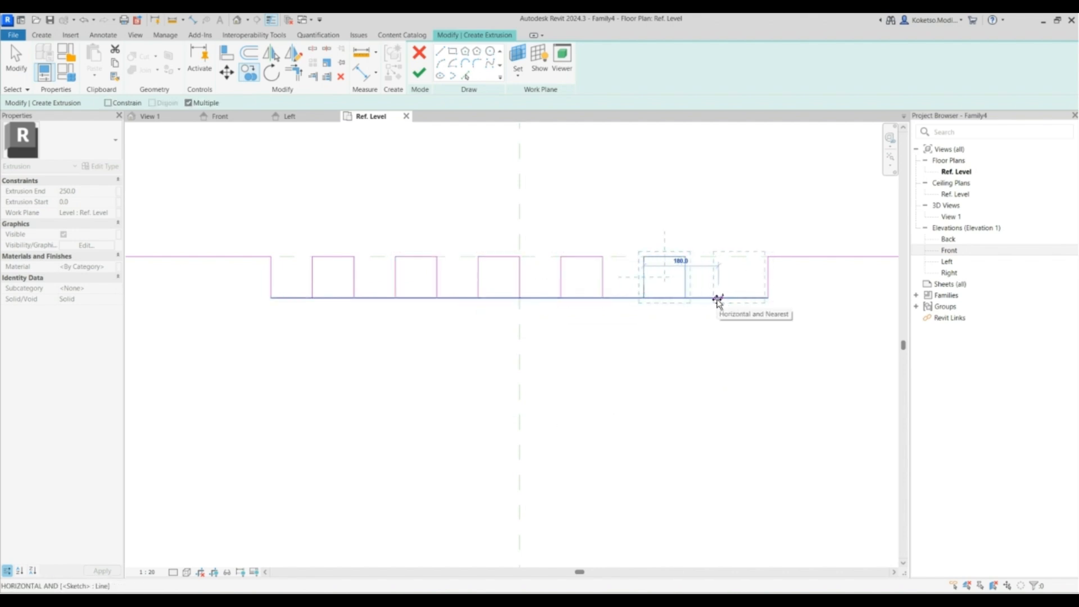
click(726, 299)
key(Escape)
key(Escape)
Delete the duplicate vertical line at the right end of the recess.
click(769, 277)
click(809, 335)
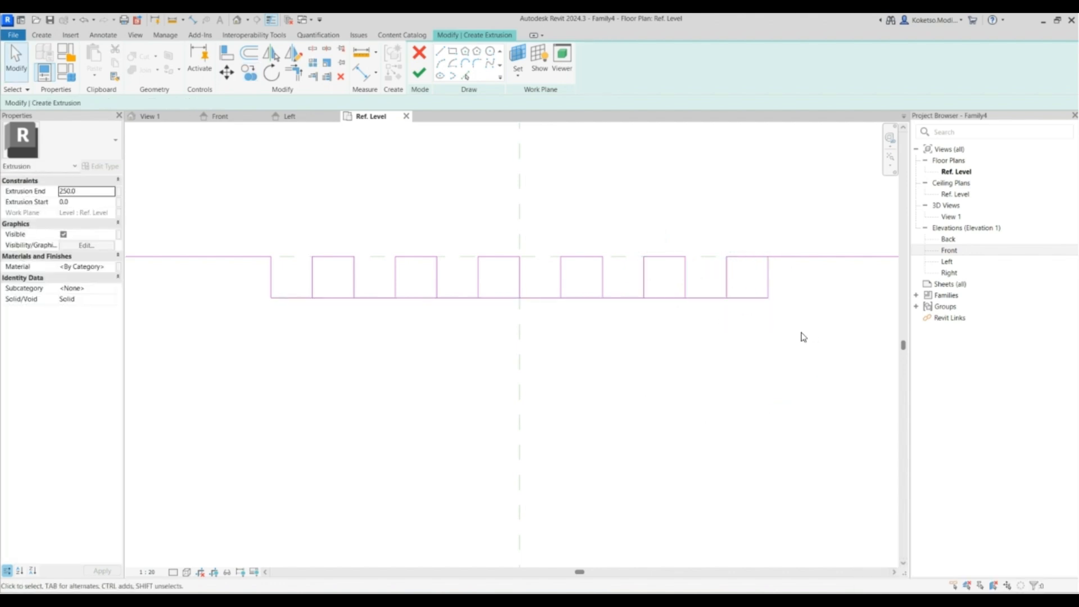
click(769, 283)
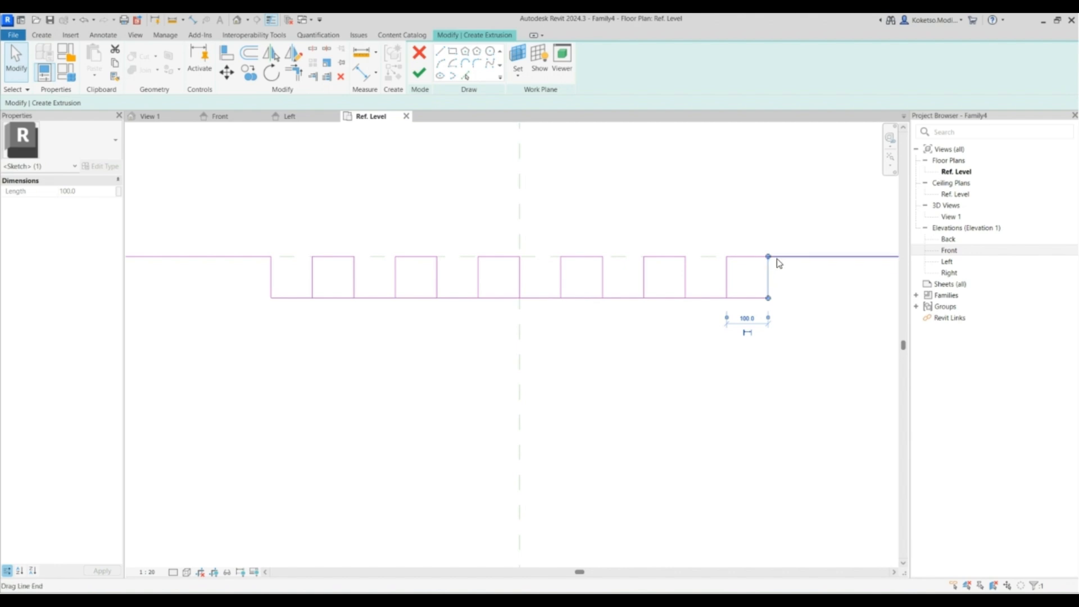
key(Delete)
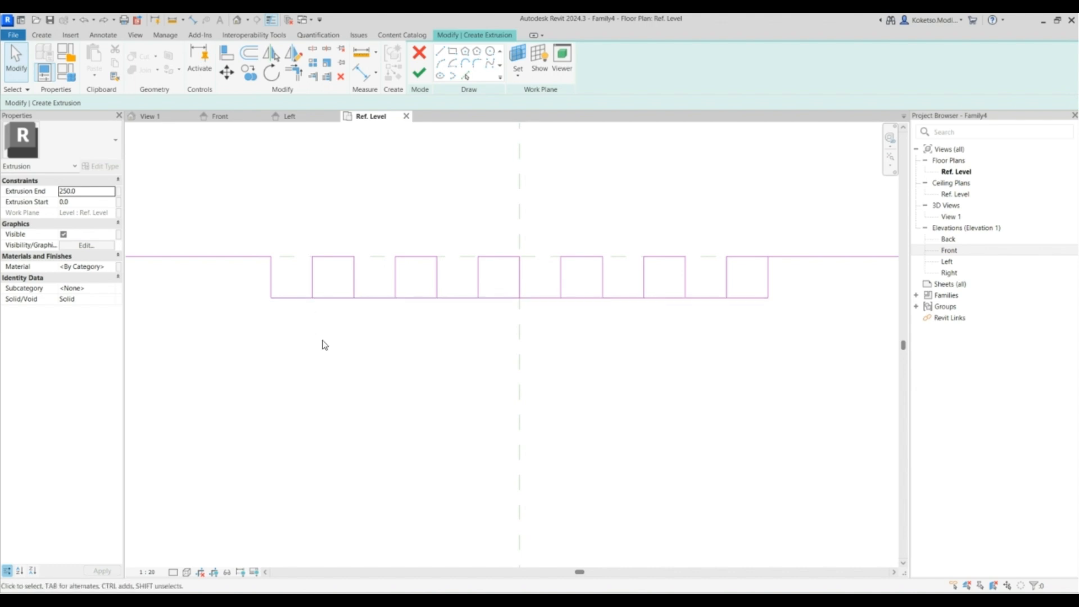
Split the recess's long horizontal line at the tooth corners without deleting the inner segments.
key(l)
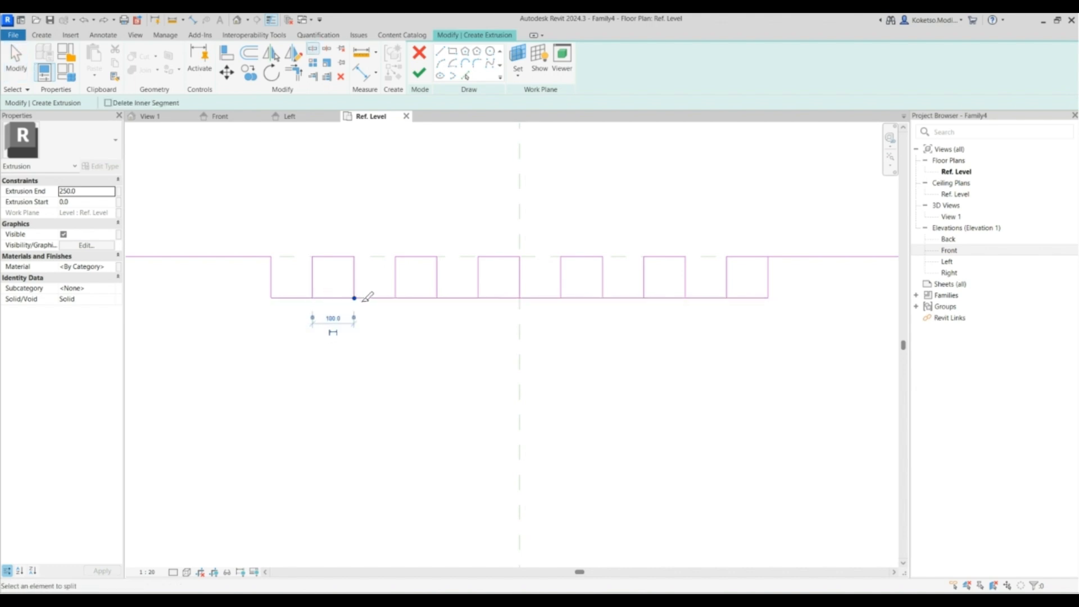
click(479, 298)
click(520, 298)
click(561, 298)
click(602, 298)
click(643, 298)
click(685, 298)
click(727, 298)
key(Escape)
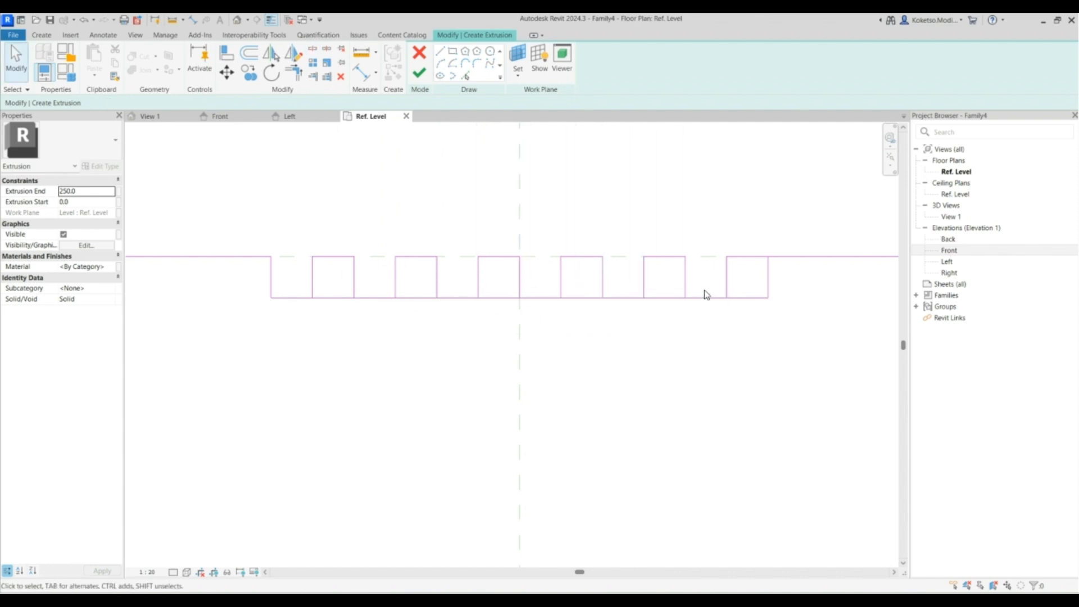
click(706, 298)
ctrl+click(547, 298)
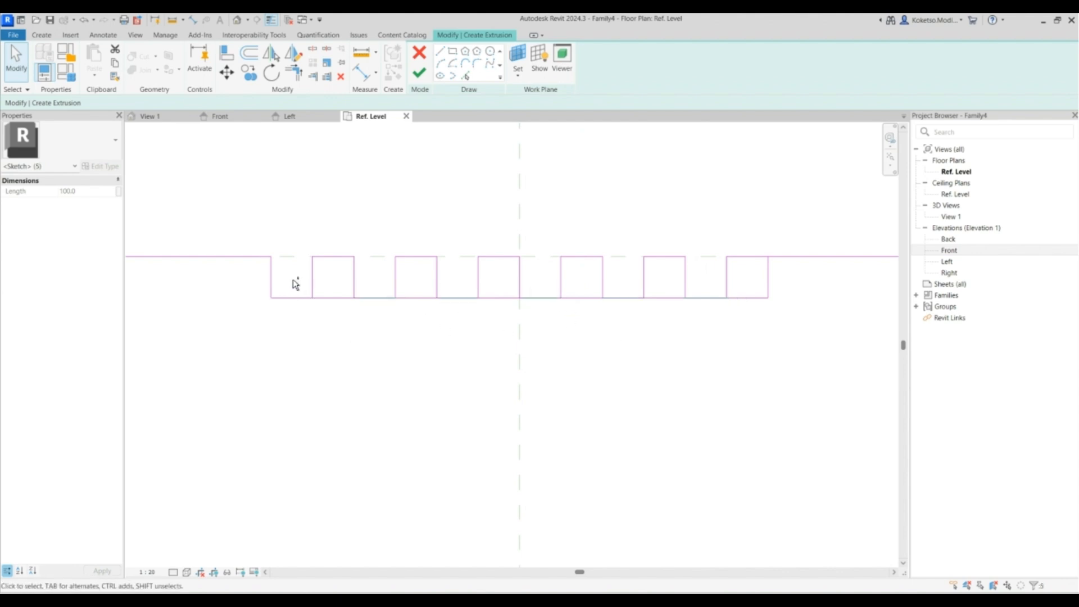
click(341, 77)
Delete the split horizontal segments that close off the teeth, keeping the segments between them.
click(336, 297)
ctrl+drag(429, 280, 410, 326)
ctrl+click(498, 296)
ctrl+click(669, 297)
click(341, 78)
Delete the leftover vertical line beyond the last notch at the right end of the recess.
scroll(337, 294, down, 4)
scroll(549, 284, up, 2)
click(548, 281)
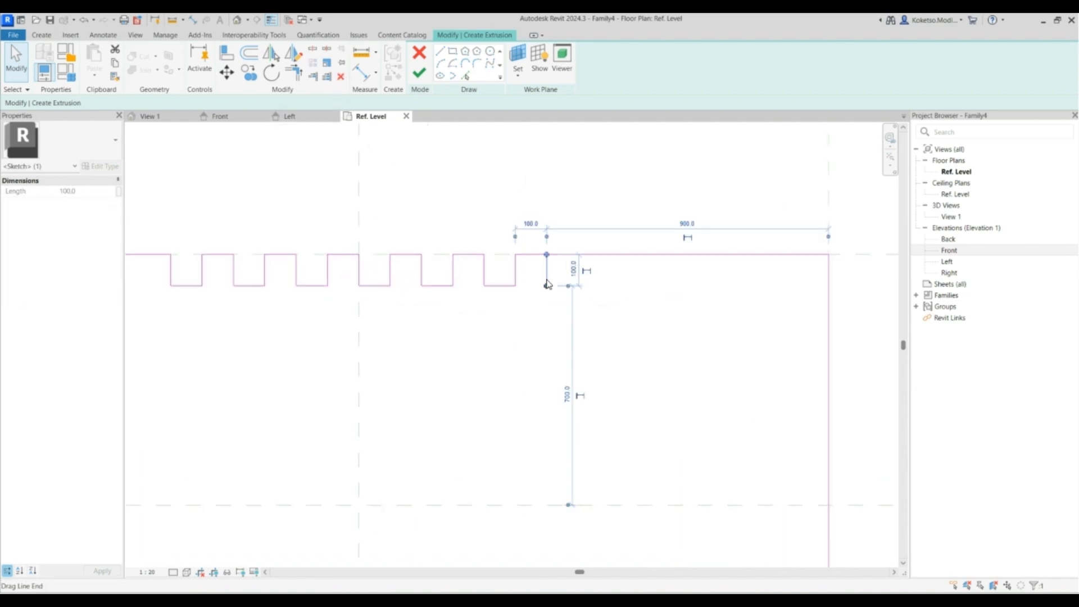
key(Delete)
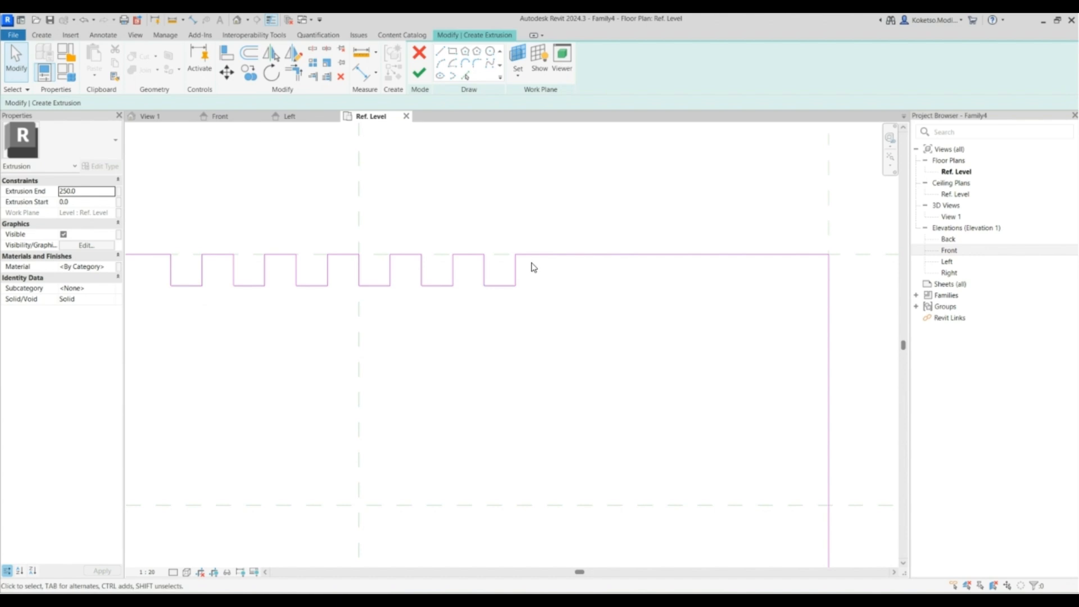
Undo the recent deletions along the toothed edge and check the individual recess lines.
middle_drag(443, 289, 500, 291)
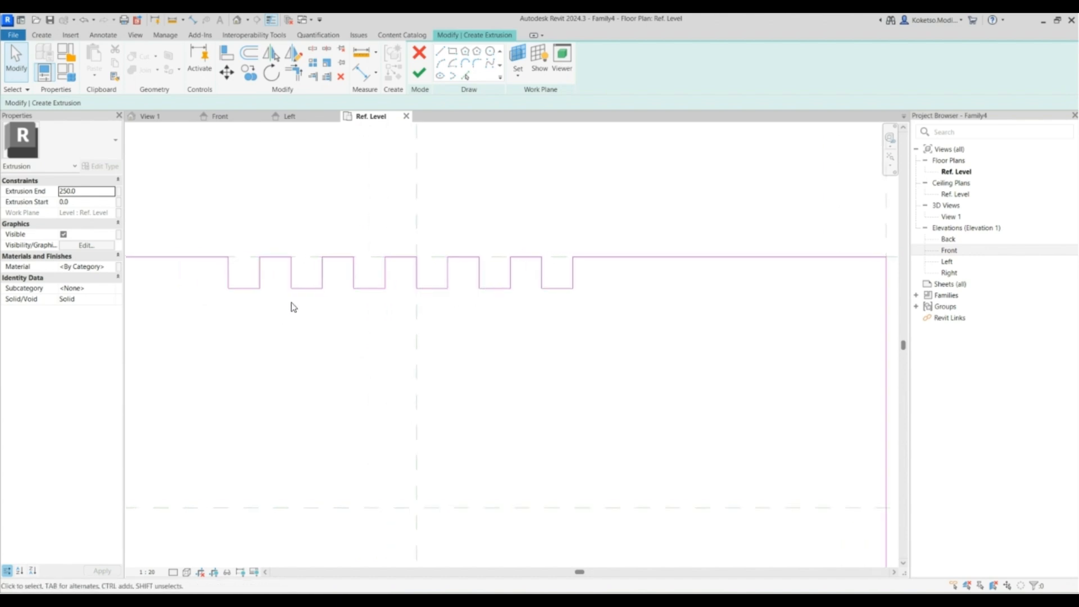
key(ctrl+z)
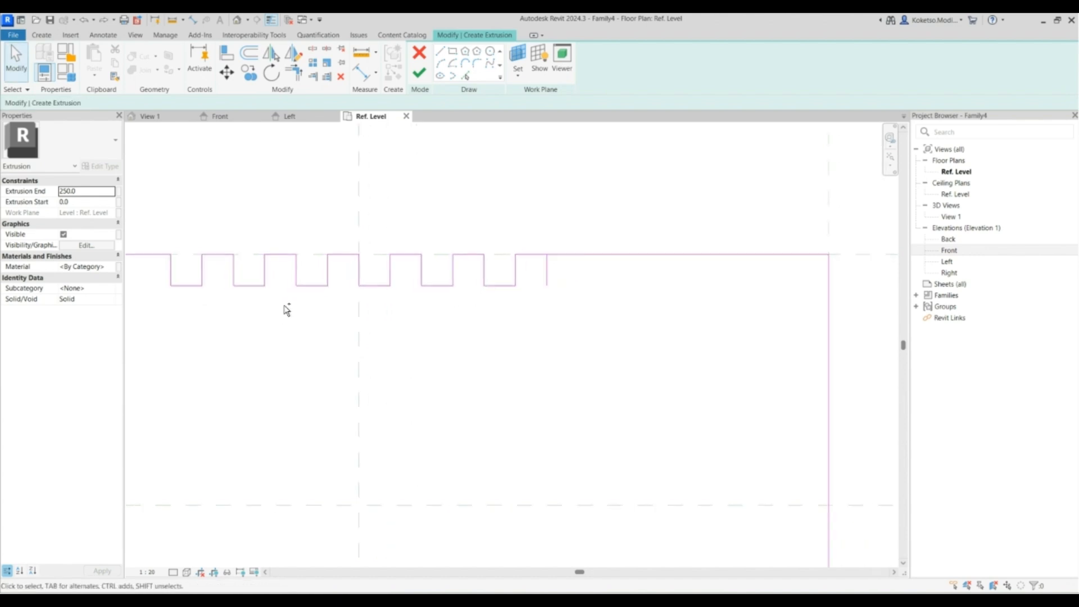
scroll(538, 252, up, 3)
key(Escape)
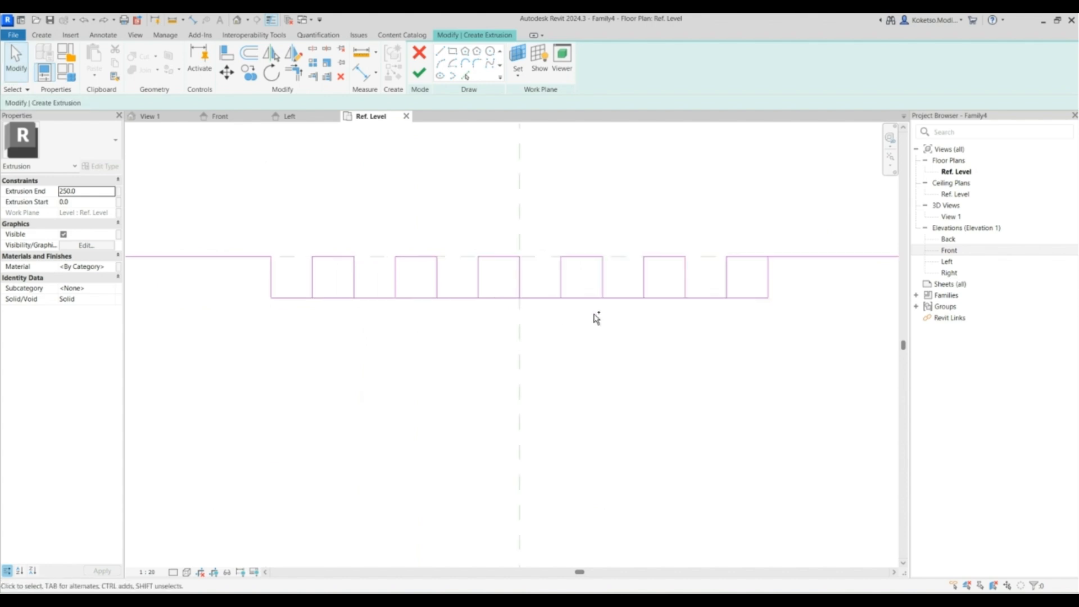
scroll(706, 300, up, 1)
click(714, 298)
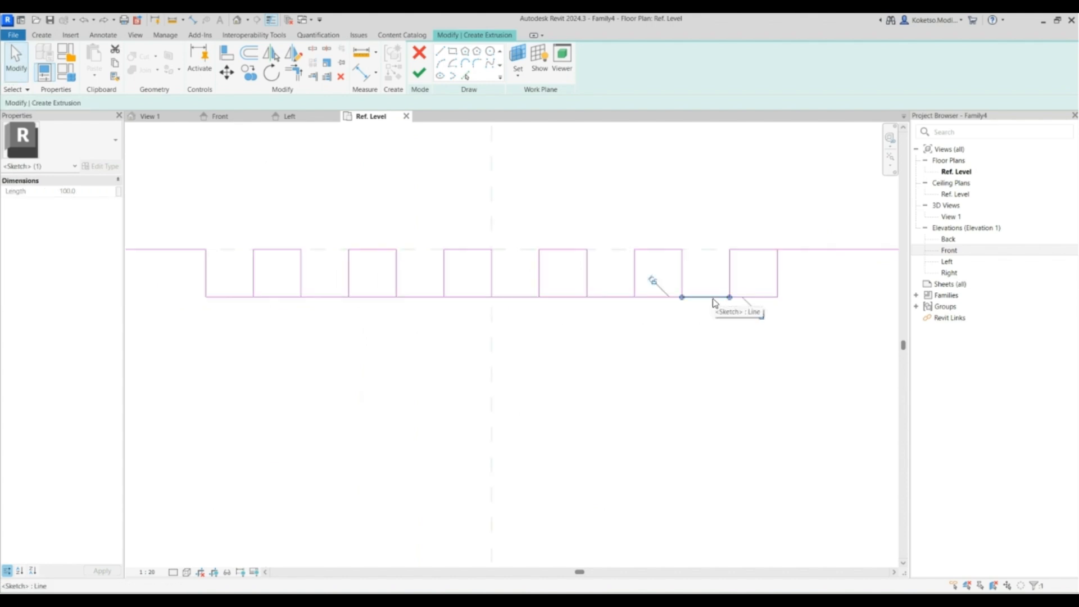
middle_drag(712, 326, 623, 340)
click(674, 287)
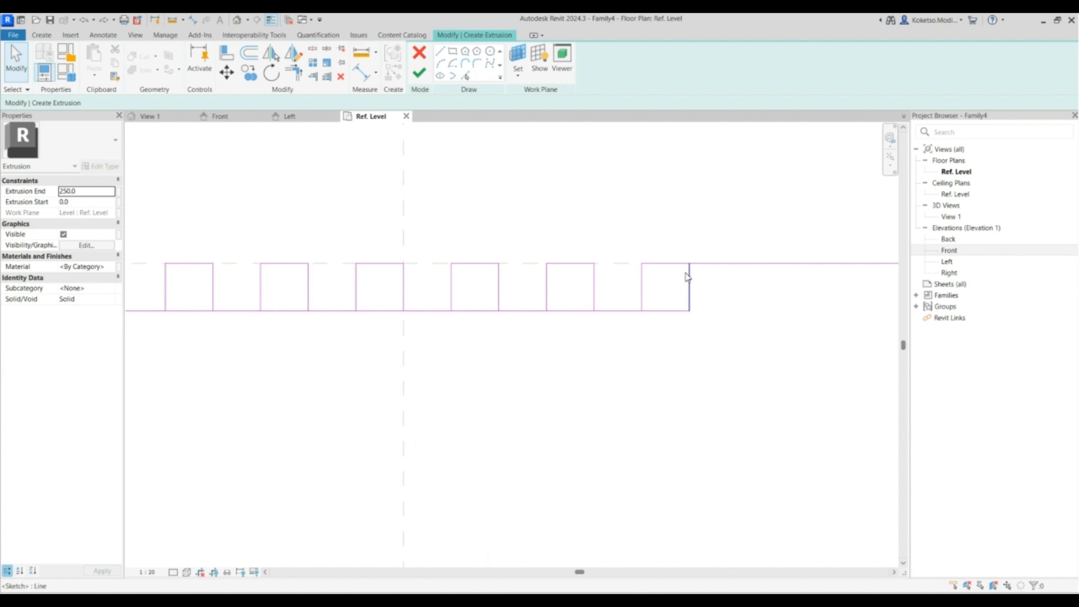
scroll(690, 283, down, 2)
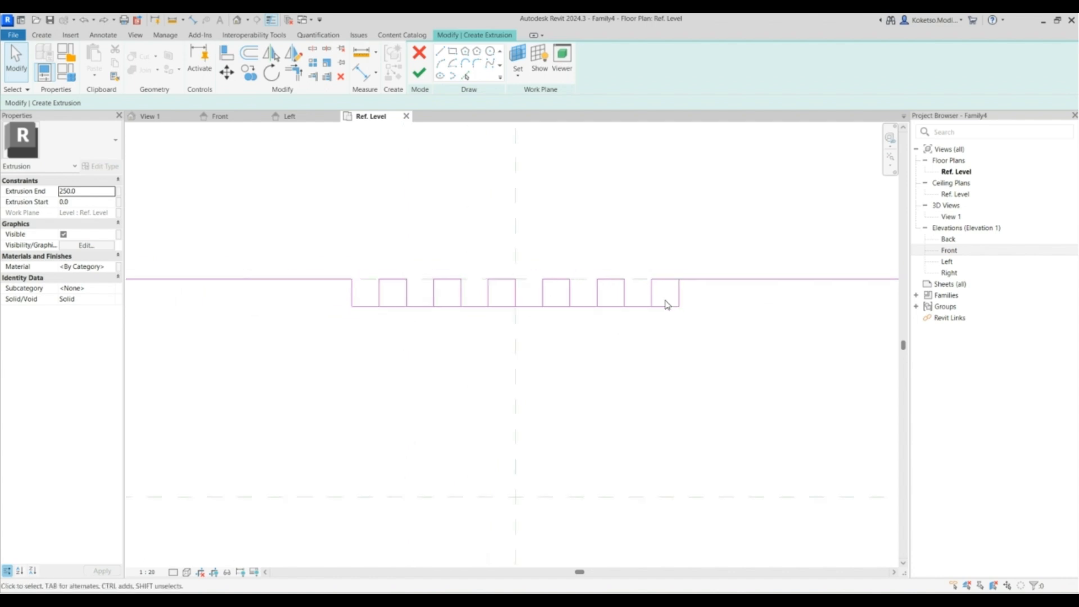
click(354, 293)
Redo the undone deletions along the toothed edge.
click(103, 21)
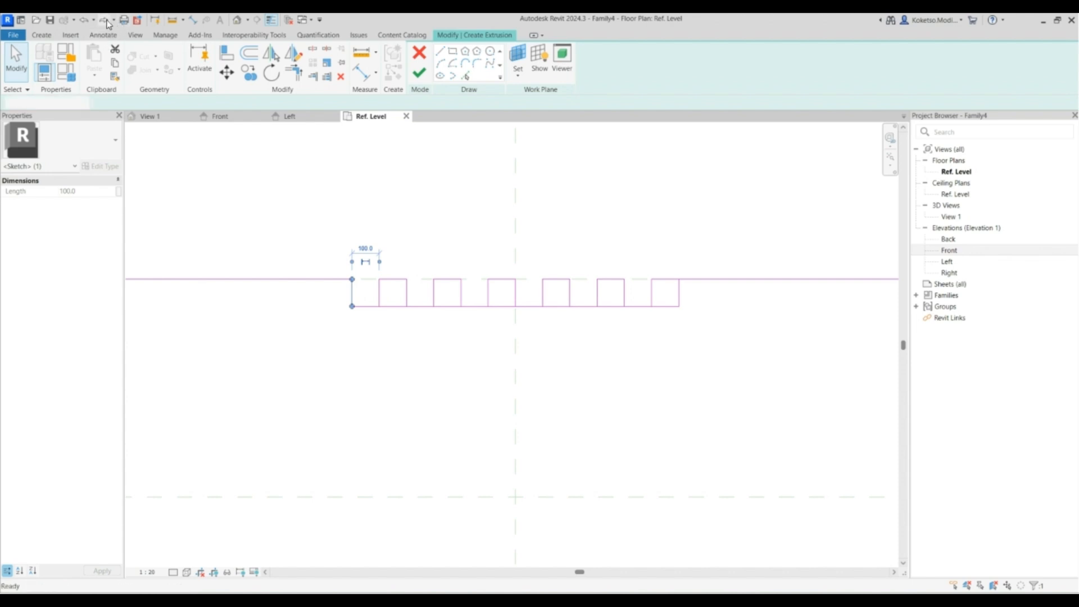
scroll(503, 227, down, 4)
scroll(375, 256, up, 4)
middle_drag(579, 287, 579, 315)
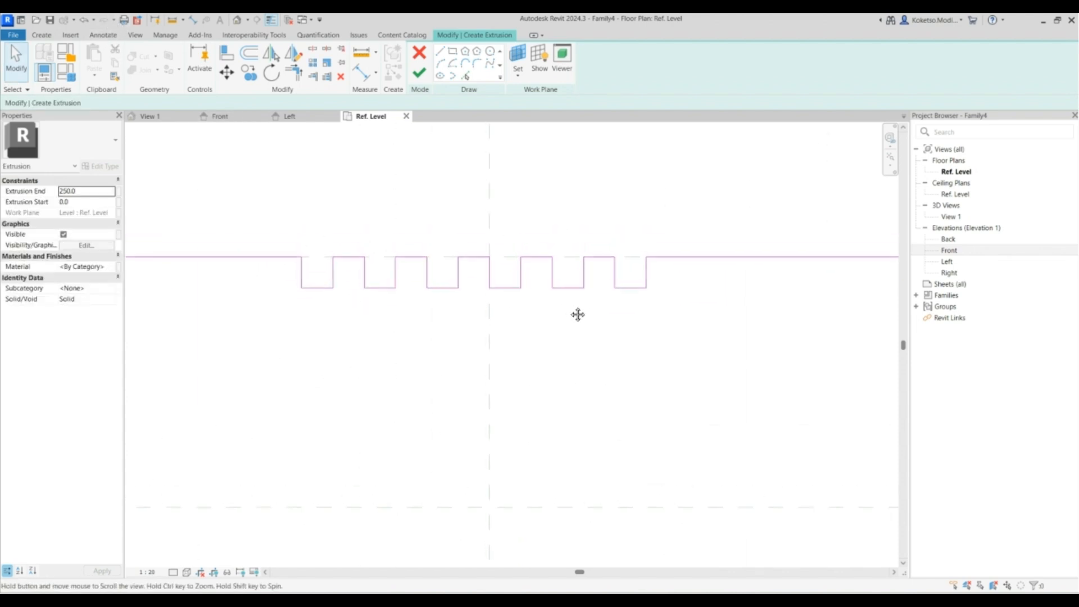
Move the toothed lines, without the two outer end lines, to the right until a tooth is centred on the centre reference plane.
scroll(635, 246, down, 2)
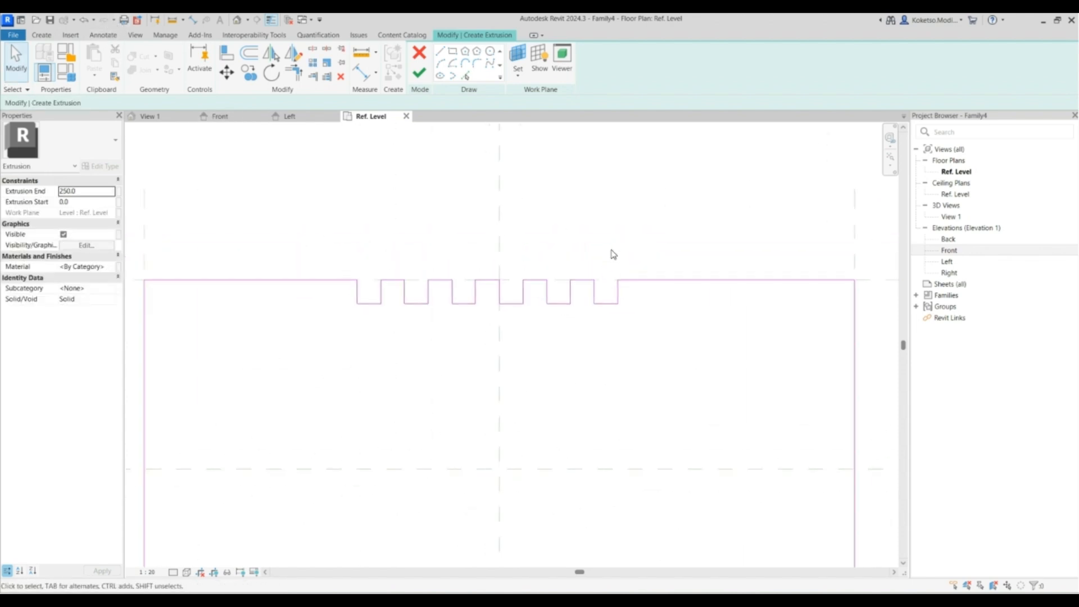
mouse_move(614, 243)
mouse_down()
mouse_move(521, 342)
mouse_move(369, 344)
mouse_up()
scroll(443, 290, up, 2)
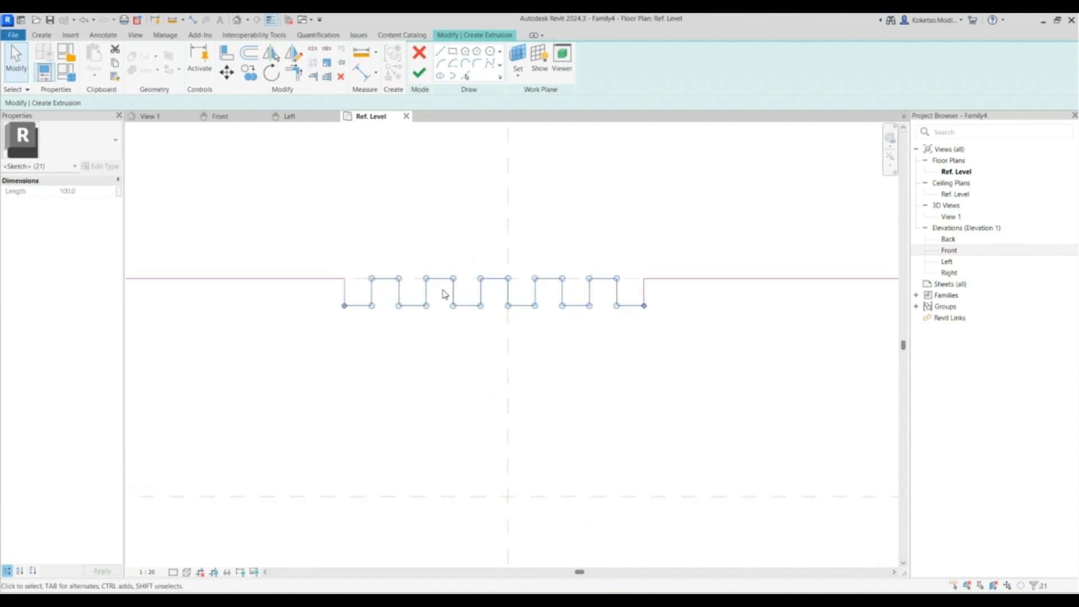
click(225, 73)
click(524, 293)
click(538, 292)
click(578, 335)
Set the widths of the first and last notches to 100 by repositioning their outer vertical lines.
click(331, 292)
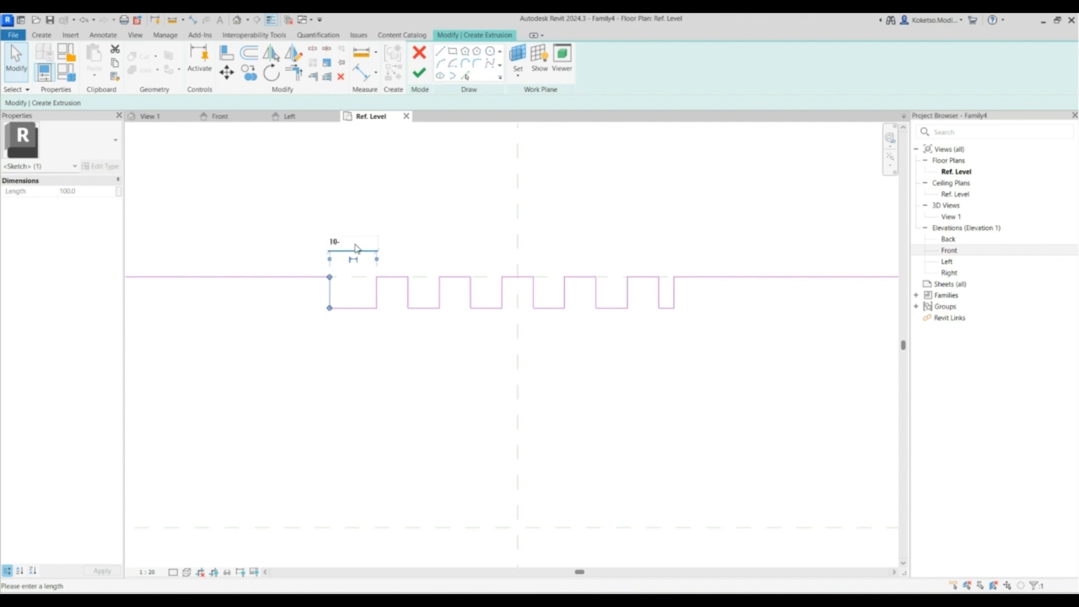
key(Return)
click(674, 295)
scroll(663, 328, up, 3)
click(663, 327)
scroll(691, 393, down, 3)
text(1)
key(Return)
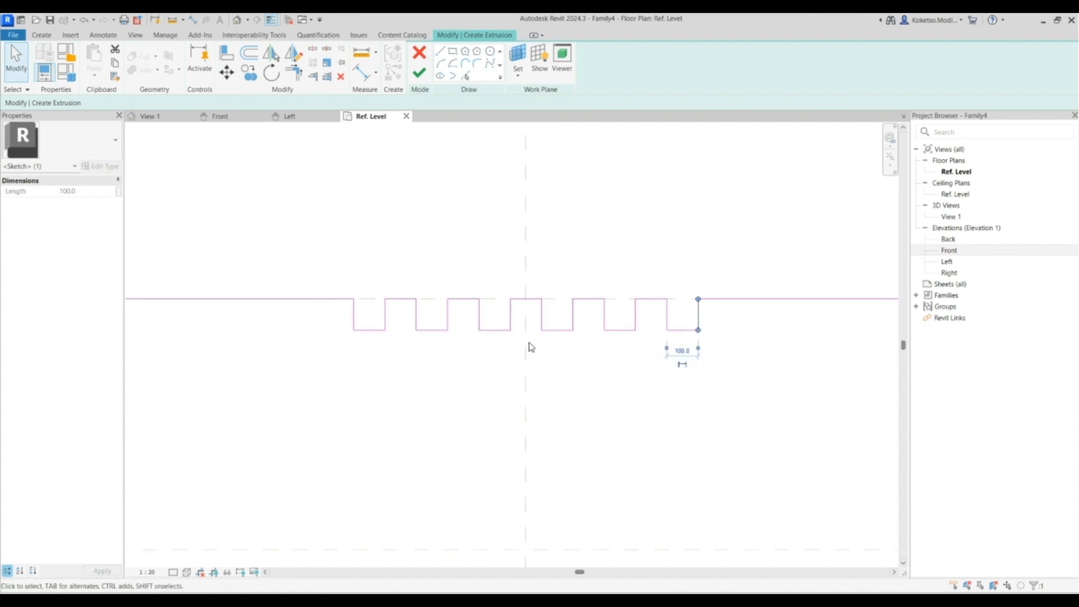
Mirror a copy of all the notch lines about the Center (Front/Back) reference plane.
click(529, 342)
scroll(530, 342, down, 2)
drag(668, 368, 417, 328)
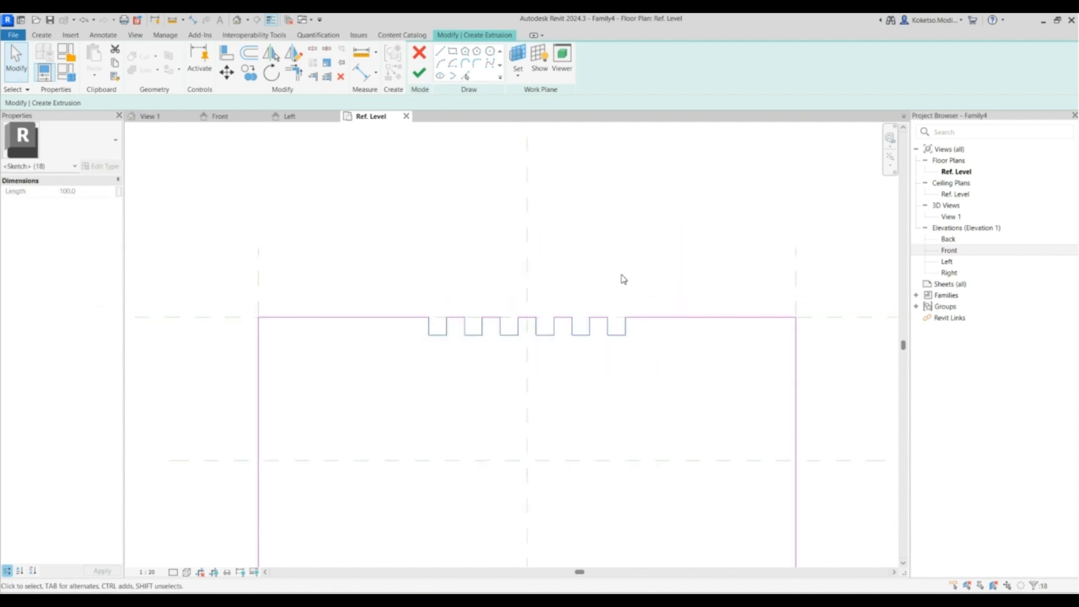
scroll(474, 313, down, 3)
scroll(480, 371, up, 3)
middle_drag(485, 393, 438, 331)
click(272, 56)
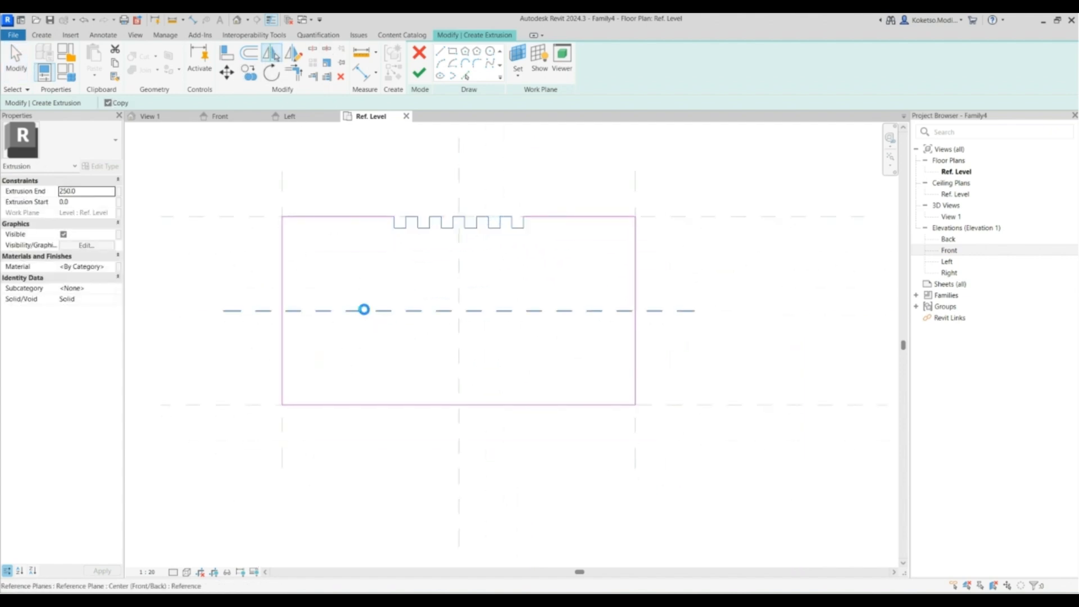
click(364, 308)
Delete the straight edge line that runs across the mirrored notches.
scroll(474, 423, up, 3)
click(352, 401)
click(326, 392)
scroll(406, 417, down, 2)
key(Delete)
Draw straight edge lines on both sides of the mirrored notches to close the profile, and finish the extrusion sketch.
scroll(377, 404, up, 2)
click(440, 51)
click(345, 401)
click(175, 401)
click(543, 382)
key(Escape)
scroll(508, 416, down, 2)
key(Escape)
middle_drag(512, 356, 476, 304)
click(420, 73)
In the Front elevation, stretch the top of the extrusion up to the lower horizontal reference plane.
key(ctrl+Tab)
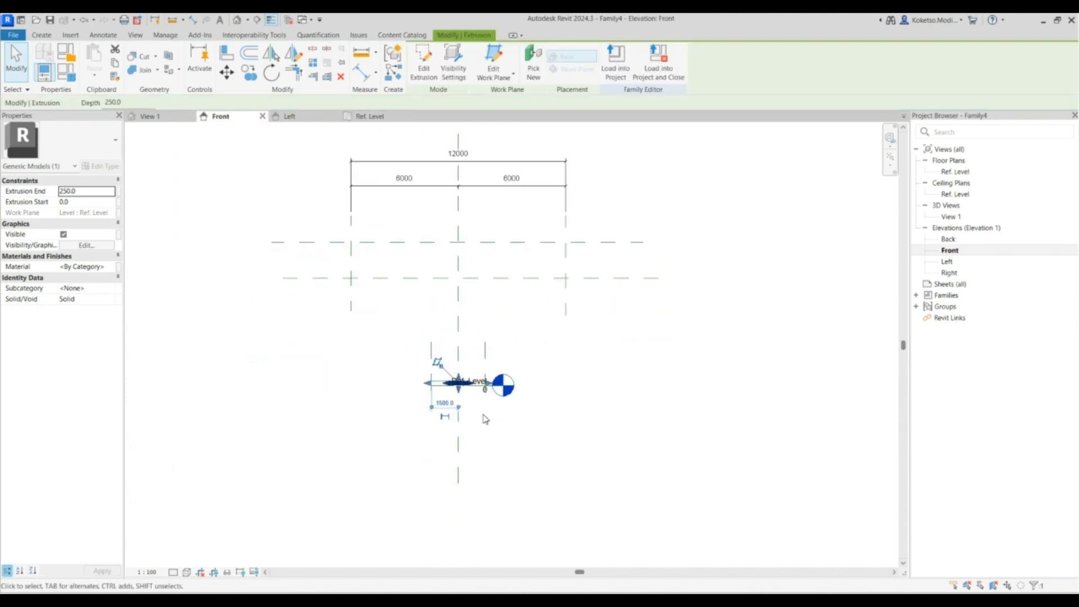
drag(458, 376, 460, 278)
click(494, 313)
scroll(495, 316, up, 2)
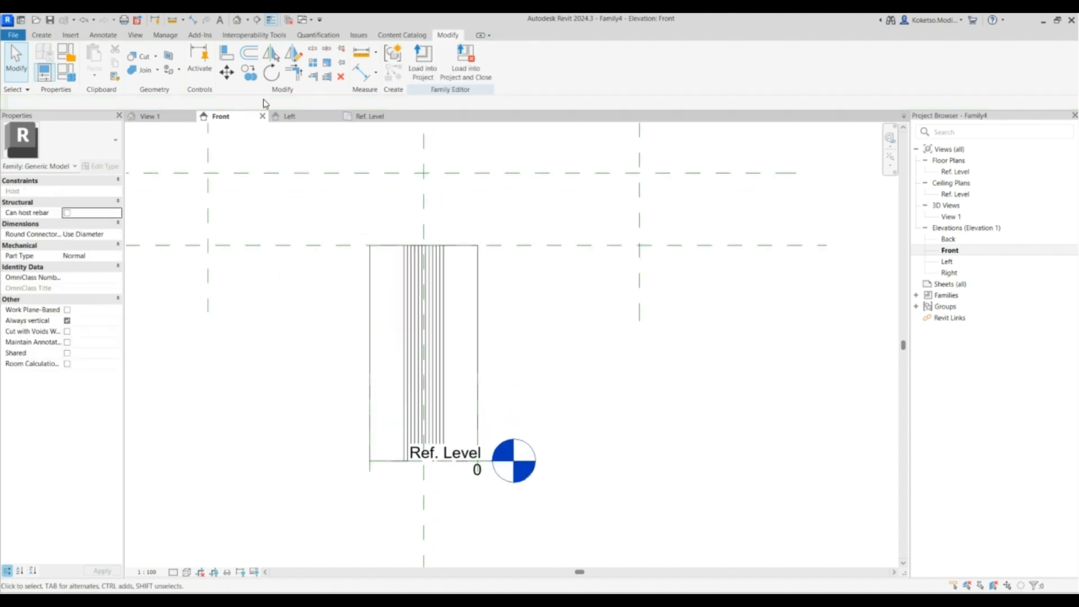
Open the 3D view of the notched extrusion and adjust its detail level and visual style.
click(148, 115)
shift+middle_drag(759, 439, 874, 524)
scroll(540, 379, down, 3)
shift+middle_drag(727, 392, 712, 385)
click(173, 572)
click(188, 559)
click(186, 572)
click(199, 503)
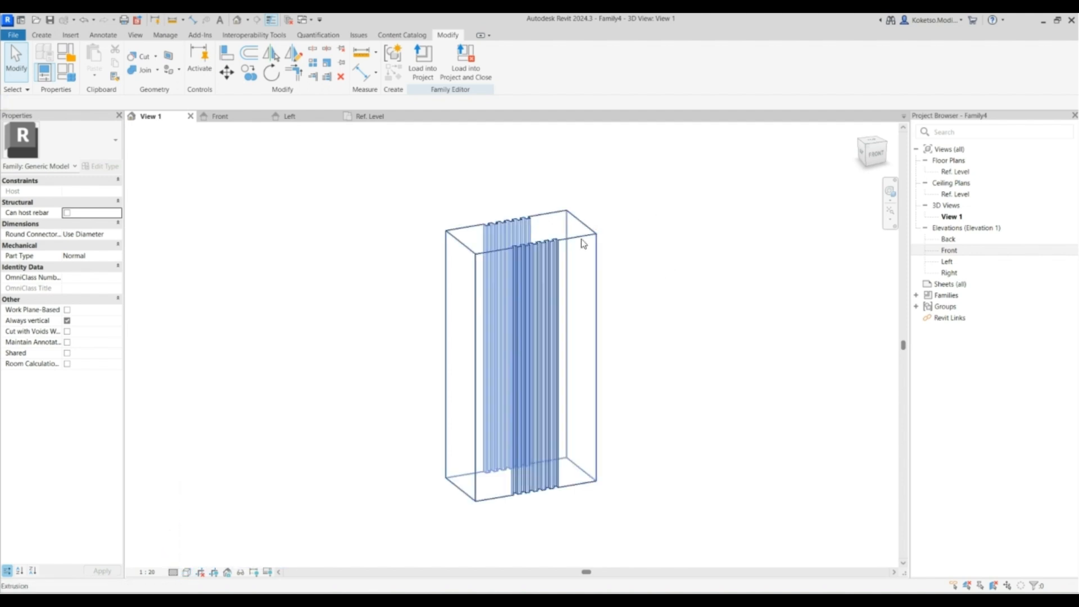
In the Front elevation, sketch the head extrusion's base, left slope, left end and full-width top edge between the reference planes.
click(242, 117)
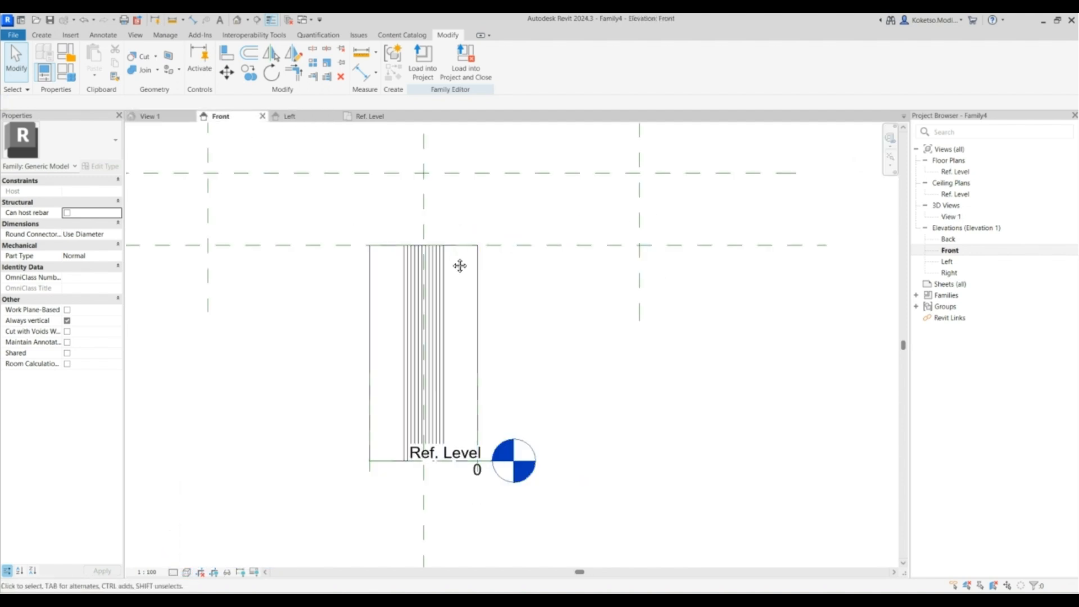
scroll(352, 272, up, 3)
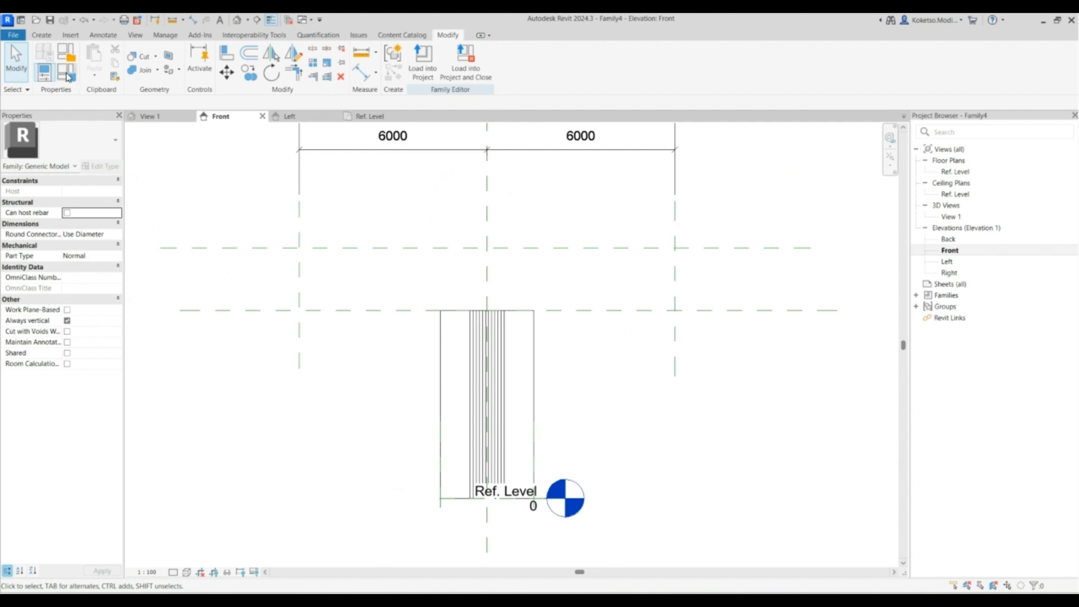
click(50, 37)
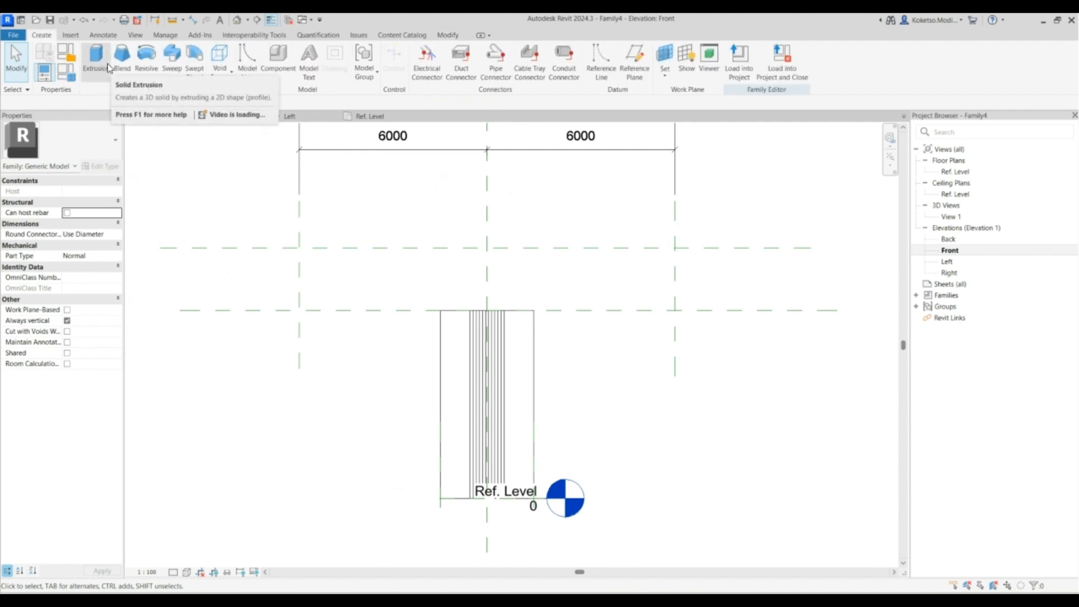
scroll(524, 292, down, 2)
scroll(523, 288, up, 1)
middle_drag(521, 284, 501, 296)
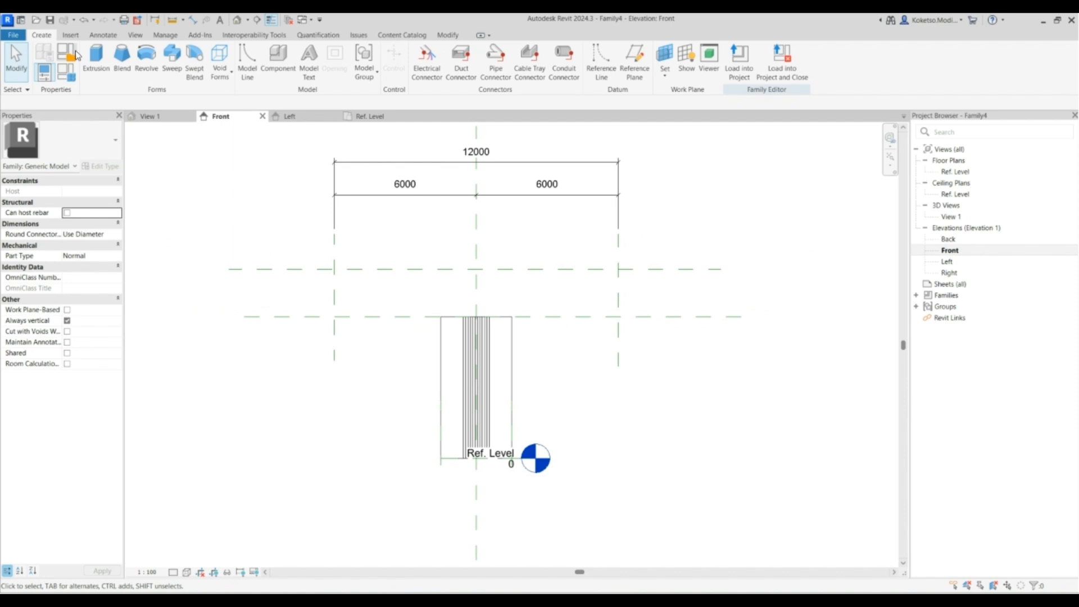
click(96, 56)
scroll(442, 292, up, 1)
click(535, 324)
click(440, 324)
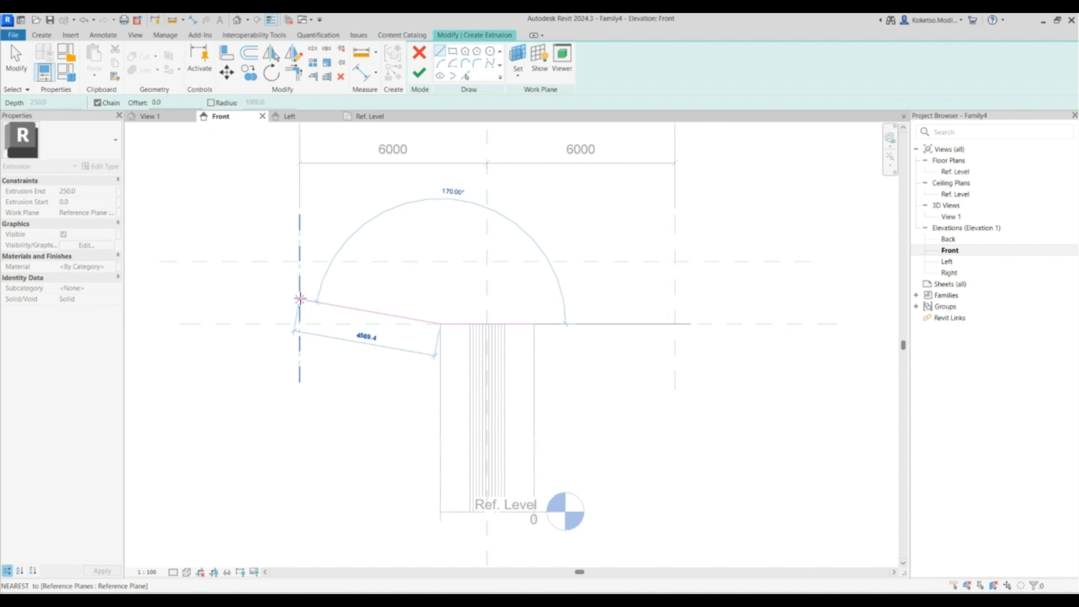
click(299, 299)
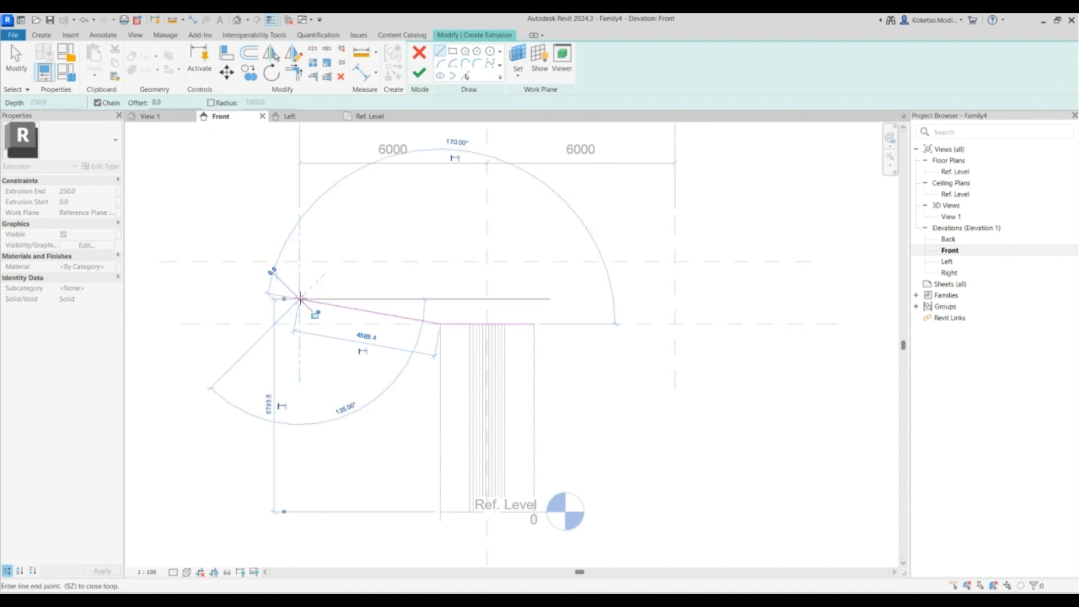
click(300, 261)
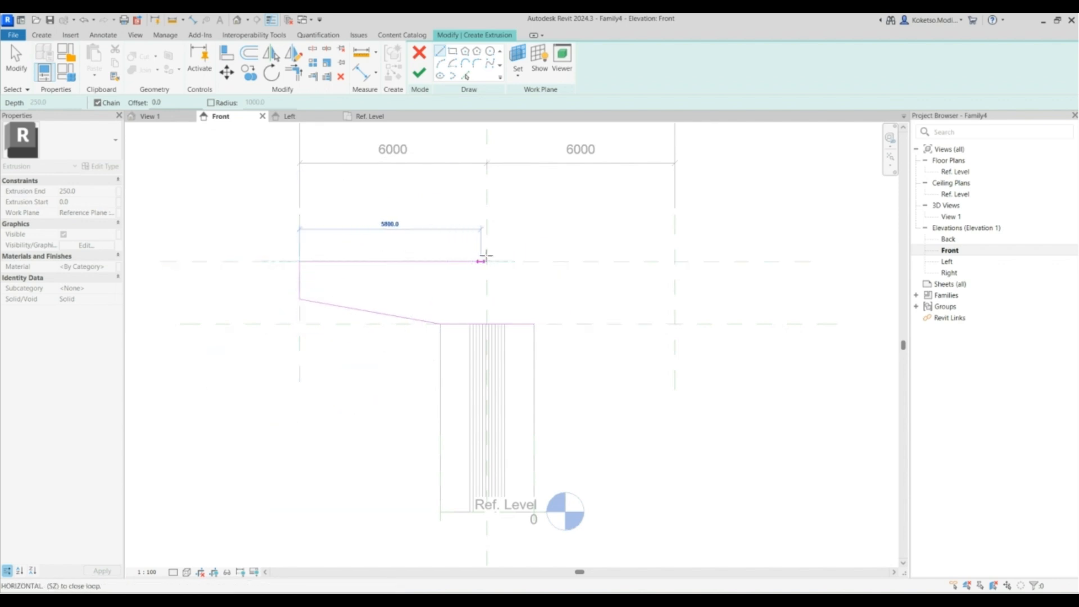
click(674, 261)
key(Escape)
key(Escape)
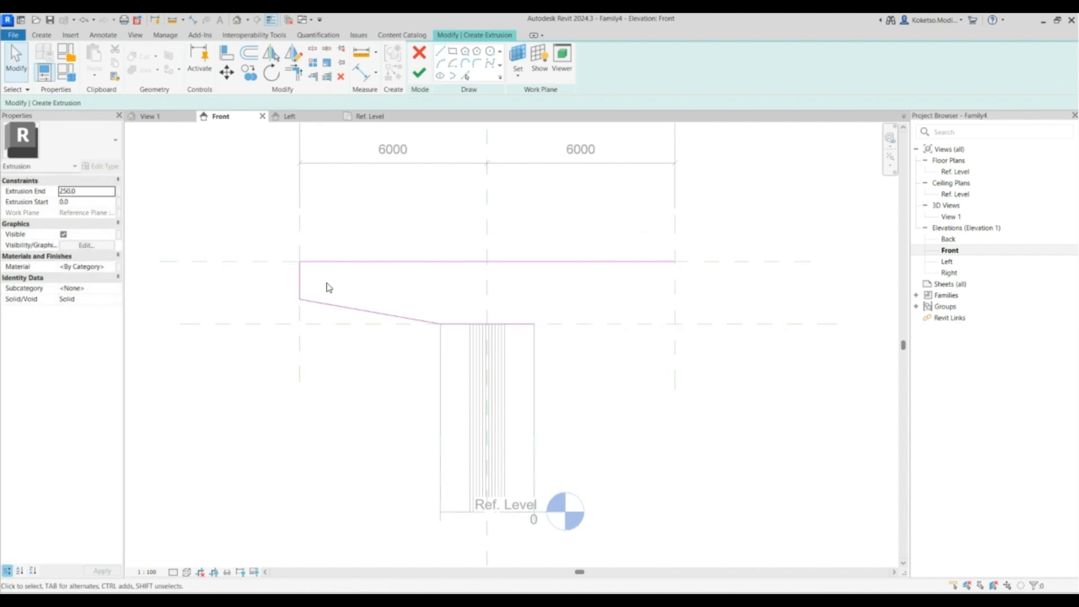
Mirror the left slope and end edge about the vertical centre plane and finish the head extrusion sketch.
drag(325, 289, 251, 323)
click(270, 53)
click(488, 288)
click(418, 76)
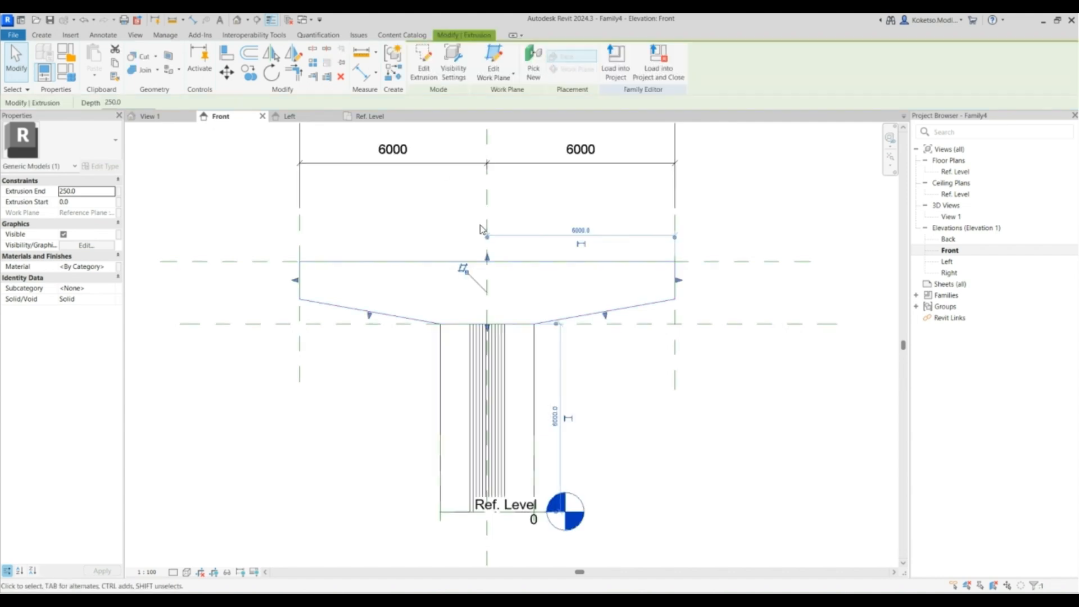
In the Ref. Level plan, stretch both long faces of the head extrusion to the column's front and back reference planes.
click(382, 116)
drag(472, 297, 439, 234)
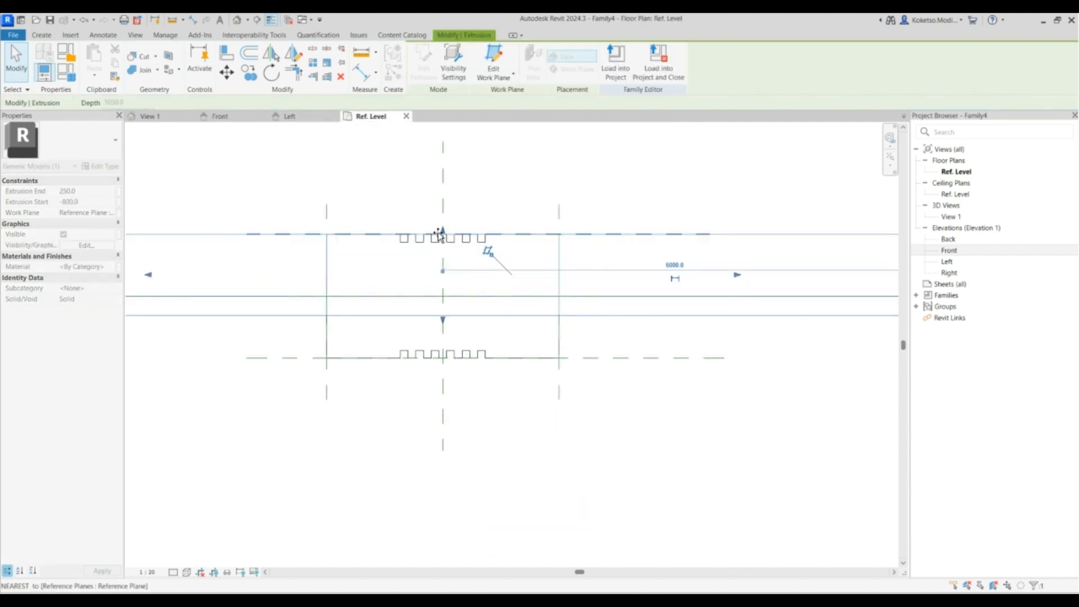
drag(443, 319, 443, 360)
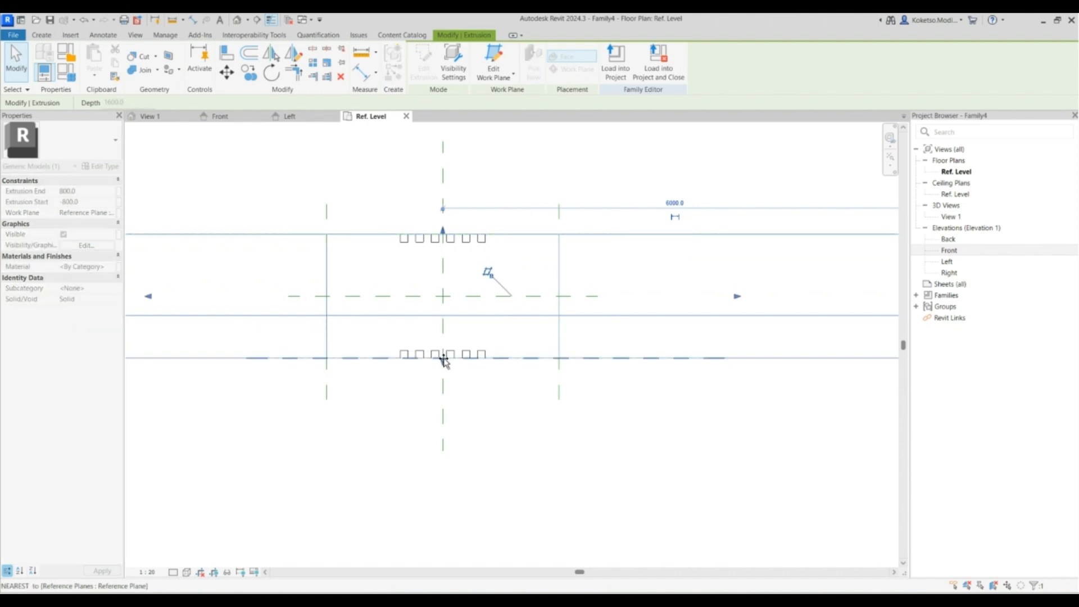
scroll(496, 381, down, 2)
click(289, 285)
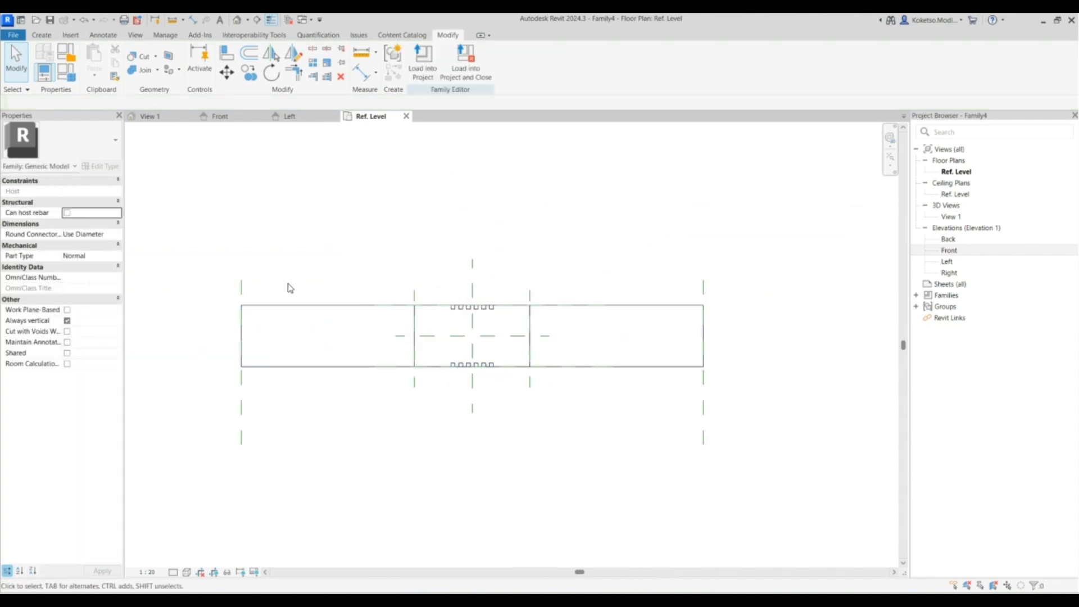
Align the left end face of the head extrusion to the outer left reference plane.
click(240, 289)
click(242, 337)
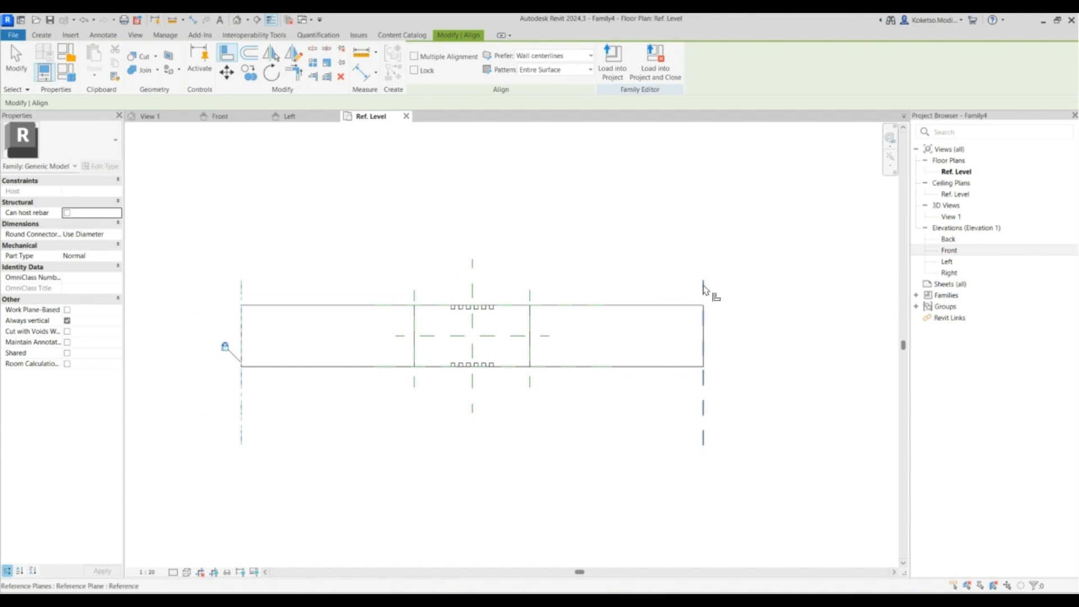
key(Escape)
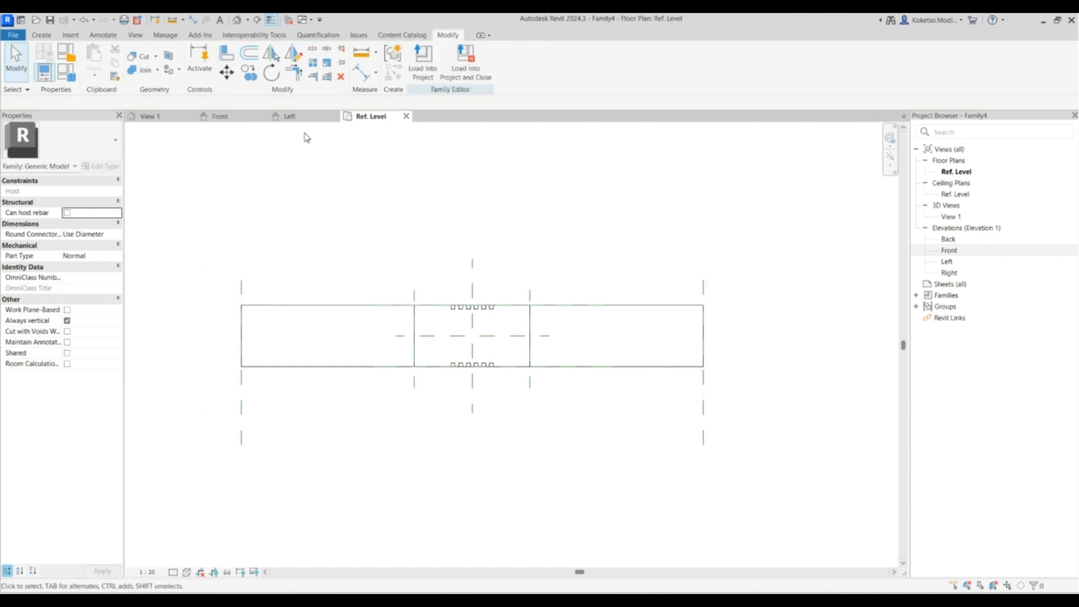
In the 3D view, select the column and head extrusions together and assign them a concrete material.
click(152, 116)
scroll(534, 313, down, 3)
shift+middle_drag(664, 344, 466, 308)
drag(725, 169, 277, 409)
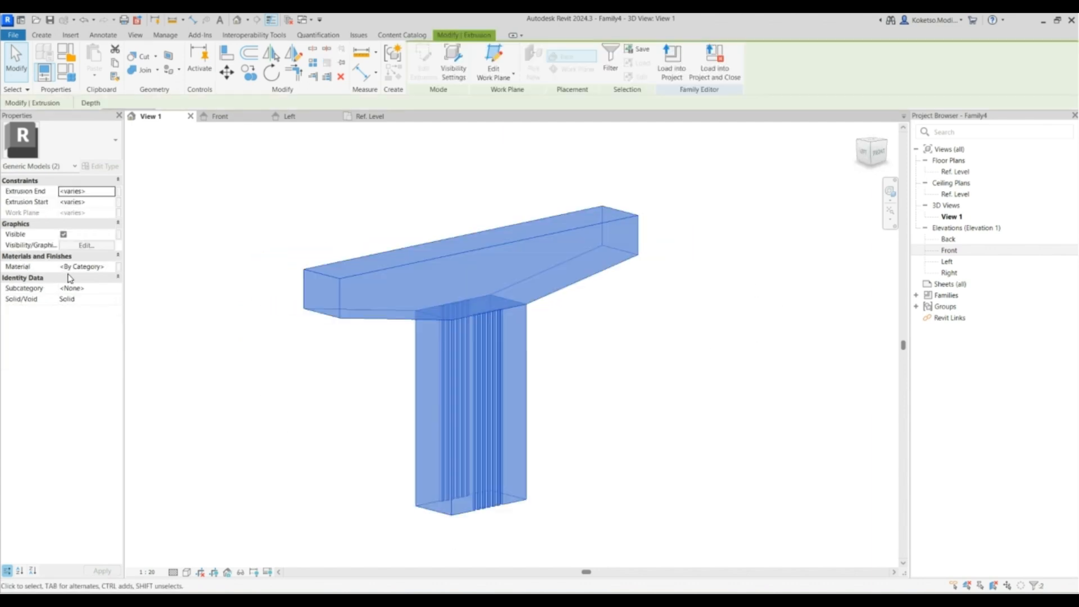
click(112, 268)
click(116, 267)
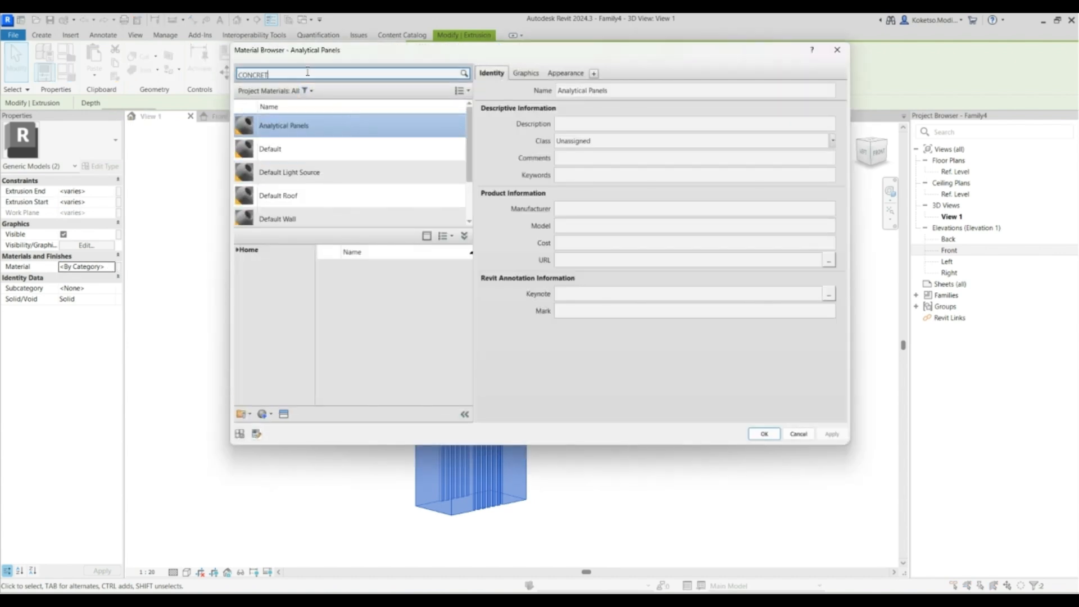
scroll(429, 339, down, 5)
drag(469, 286, 469, 310)
click(448, 312)
click(822, 438)
click(765, 433)
Set the 3D view's visual style to Realistic and inspect the concrete pier from several sides.
click(186, 572)
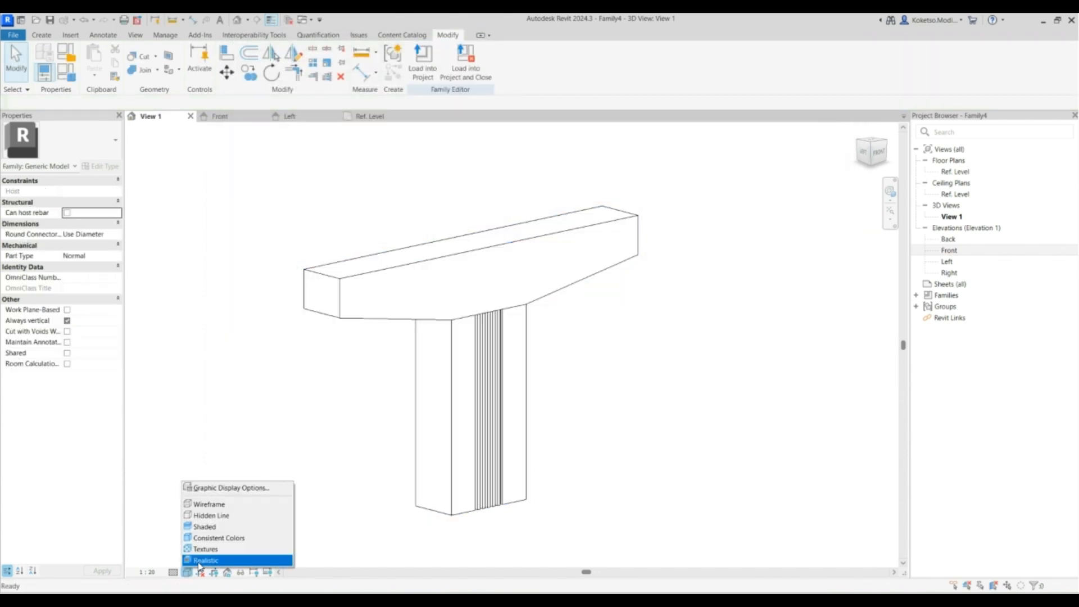
click(205, 558)
shift+middle_drag(707, 431, 549, 342)
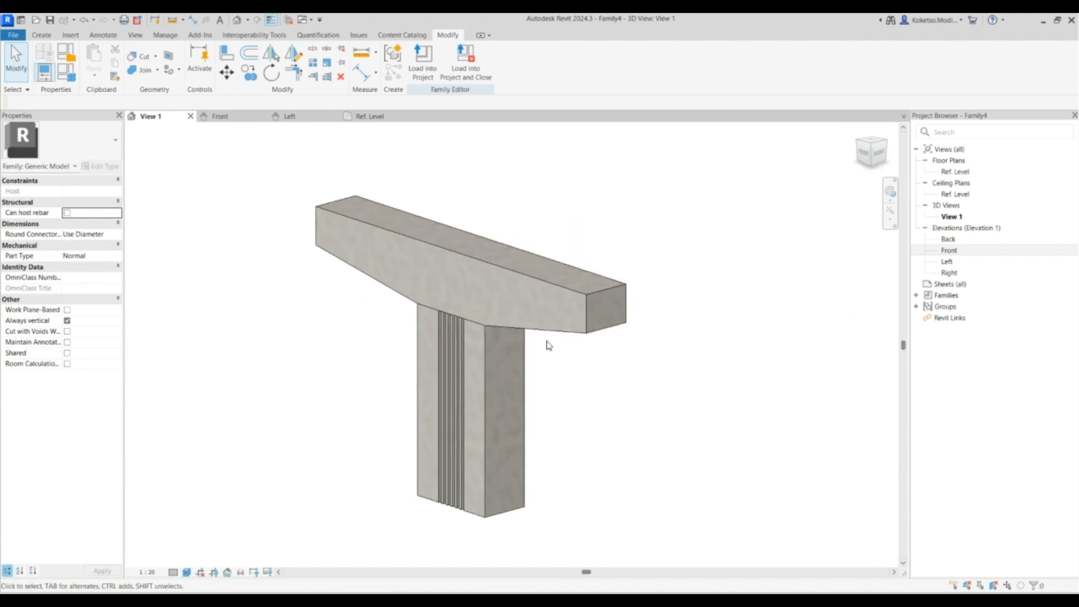
scroll(596, 432, up, 5)
shift+middle_drag(597, 432, 730, 445)
scroll(525, 326, down, 2)
mouse_move(525, 326)
shift+middle_down()
mouse_move(663, 366)
mouse_move(508, 332)
shift+middle_up()
In the Front elevation, add aligned vertical dimensions from Ref. Level to the lower horizontal reference plane and from there to the upper one.
click(231, 119)
scroll(482, 289, down, 1)
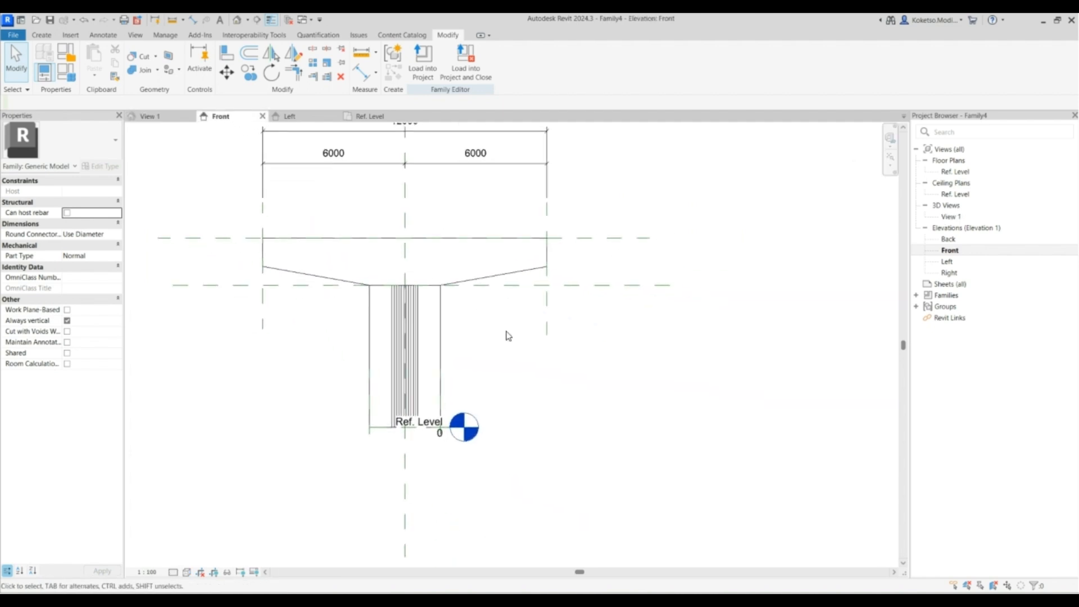
click(193, 21)
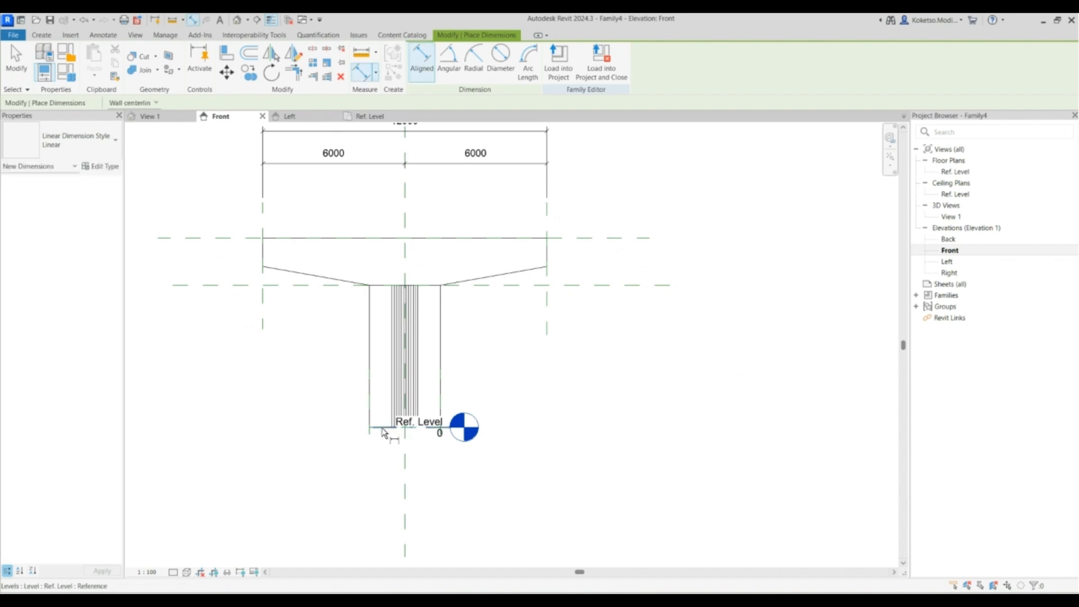
click(382, 430)
click(591, 287)
click(733, 290)
click(593, 285)
click(583, 238)
click(733, 227)
scroll(647, 192, down, 3)
key(Escape)
key(Escape)
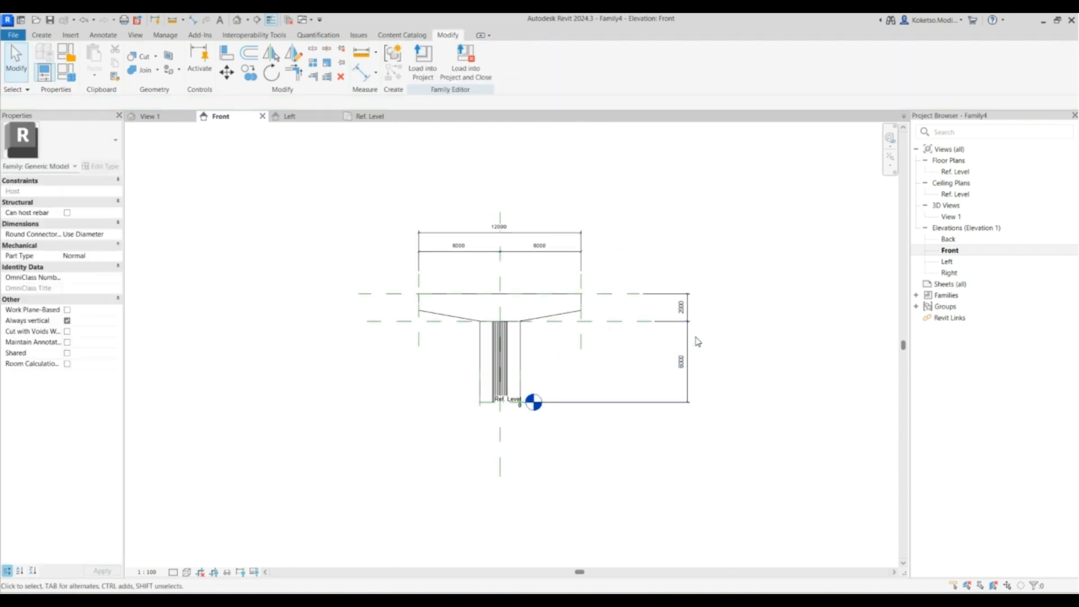
Return to the 3D view and save the family as THEVDCSPACE - PIER-03.rfa in the BRIDGE PIER CATALOGUE folder.
scroll(698, 340, up, 3)
click(149, 116)
shift+middle_drag(695, 364, 701, 387)
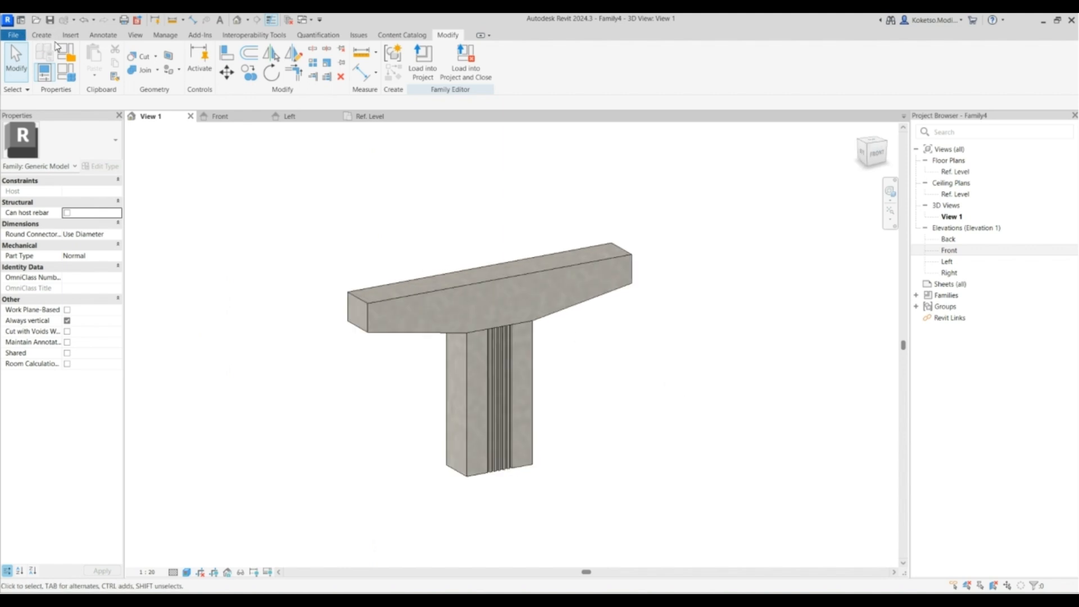
click(13, 35)
mouse_move(51, 181)
click(128, 171)
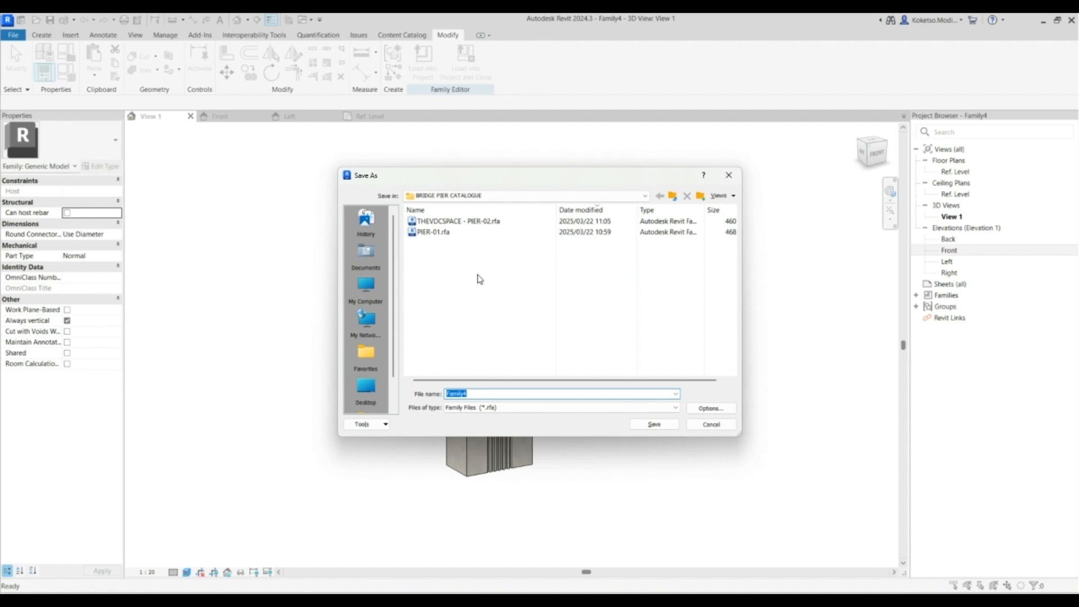
click(459, 221)
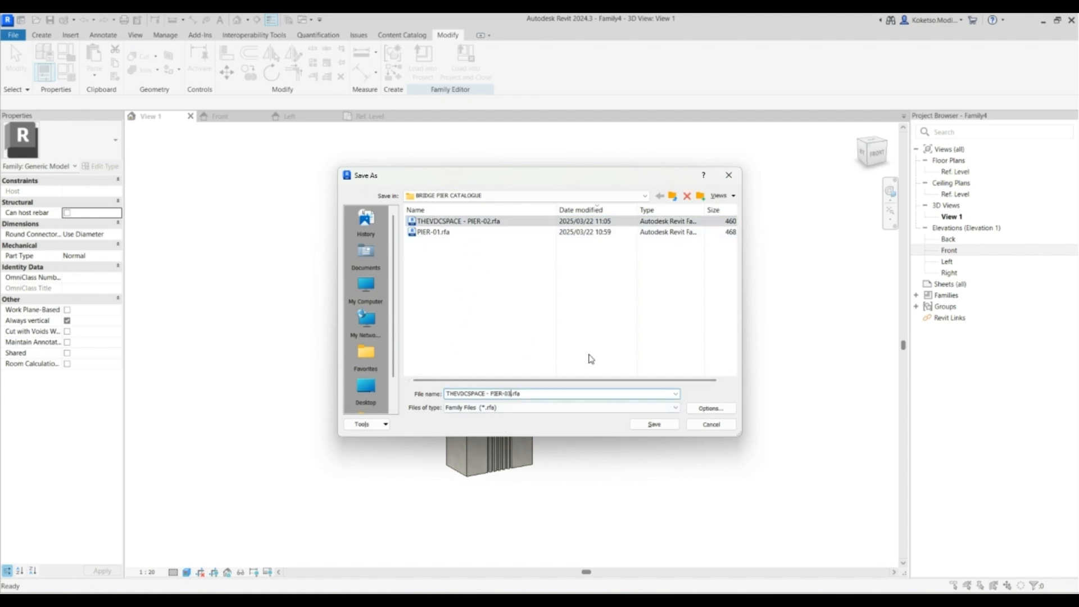
click(655, 425)
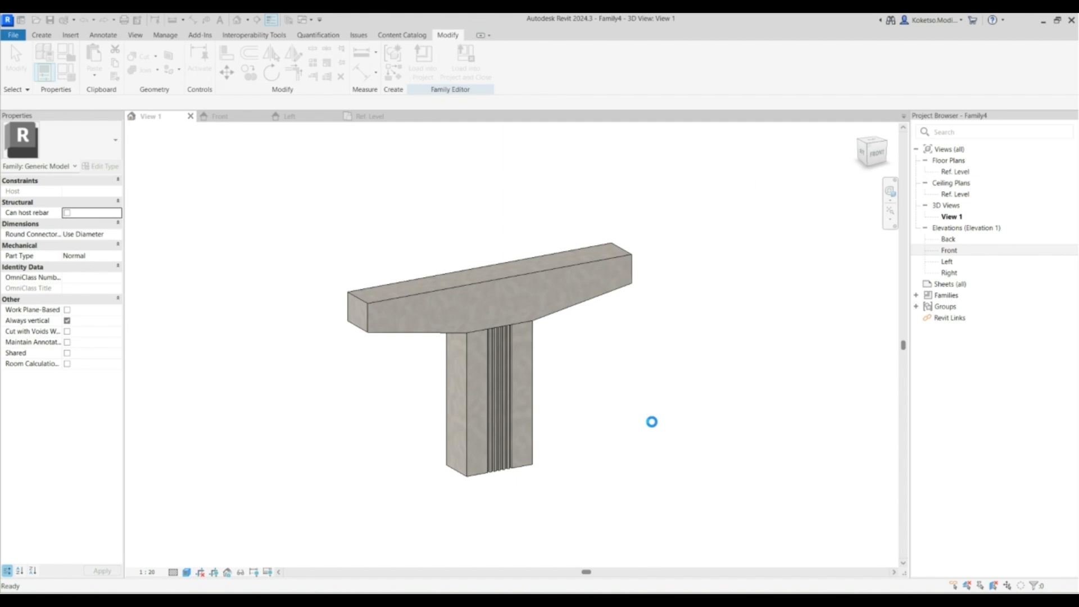
Close the saved pier family and create a new family from the Metric Generic Model.rft template.
click(407, 117)
click(335, 117)
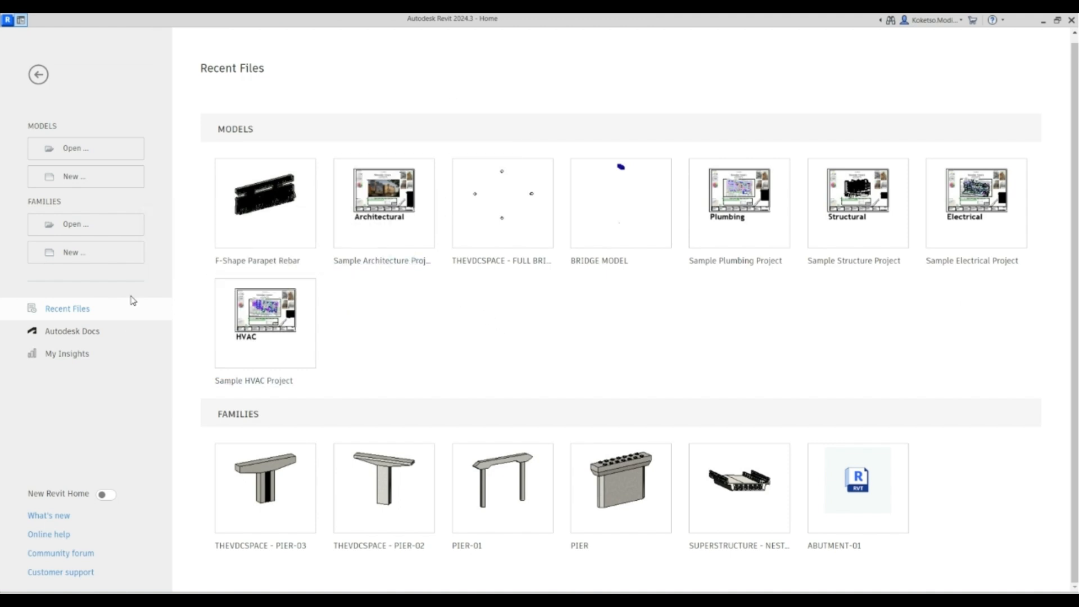
click(73, 249)
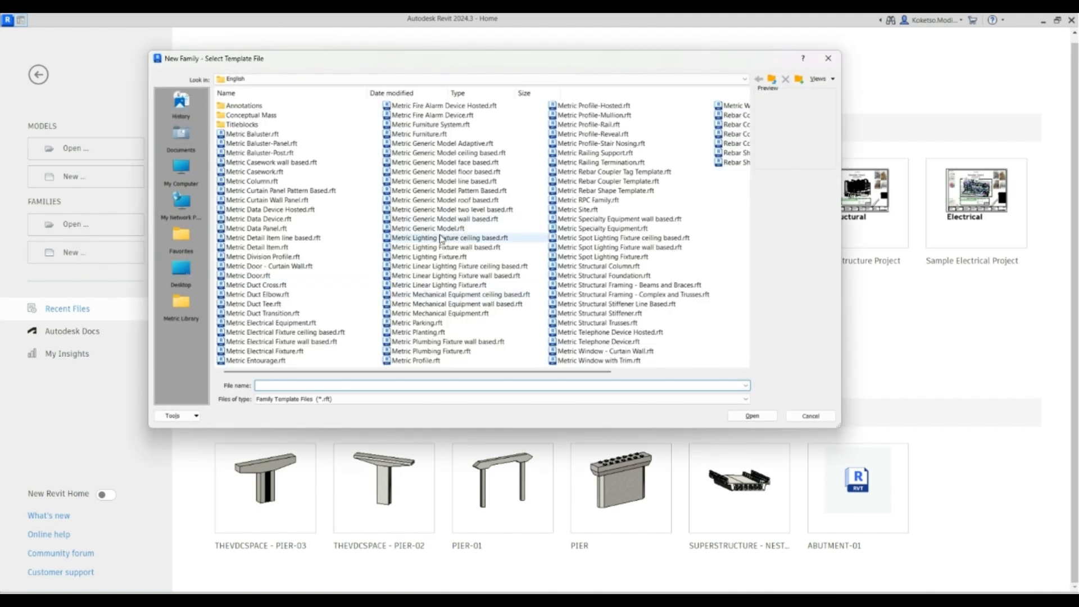
click(440, 230)
click(752, 416)
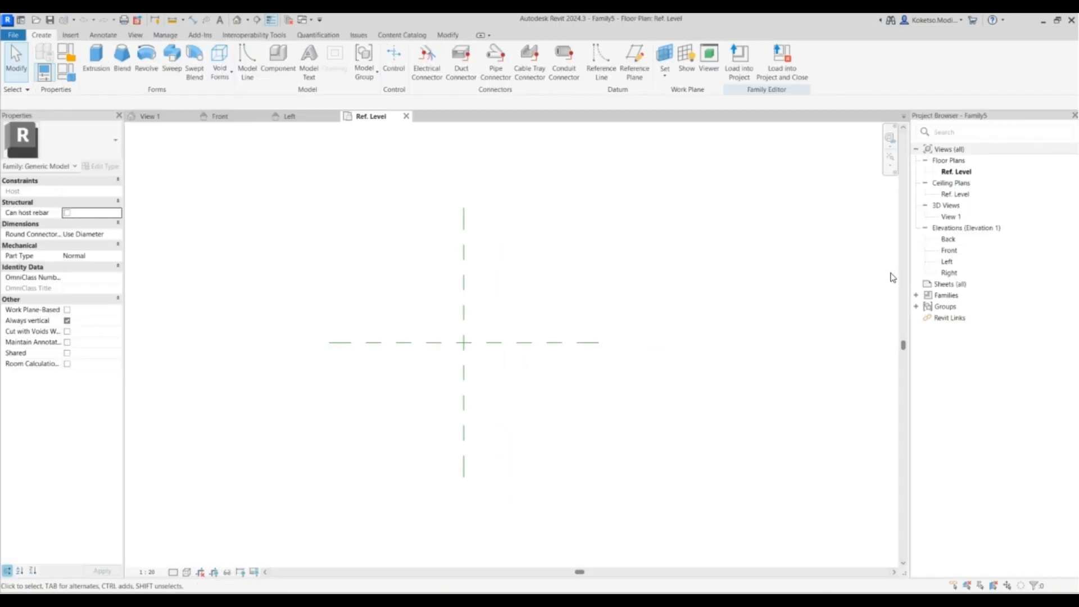
In the Front elevation, draw a horizontal reference plane and set its height above Ref. Level to 6000.
double_click(949, 250)
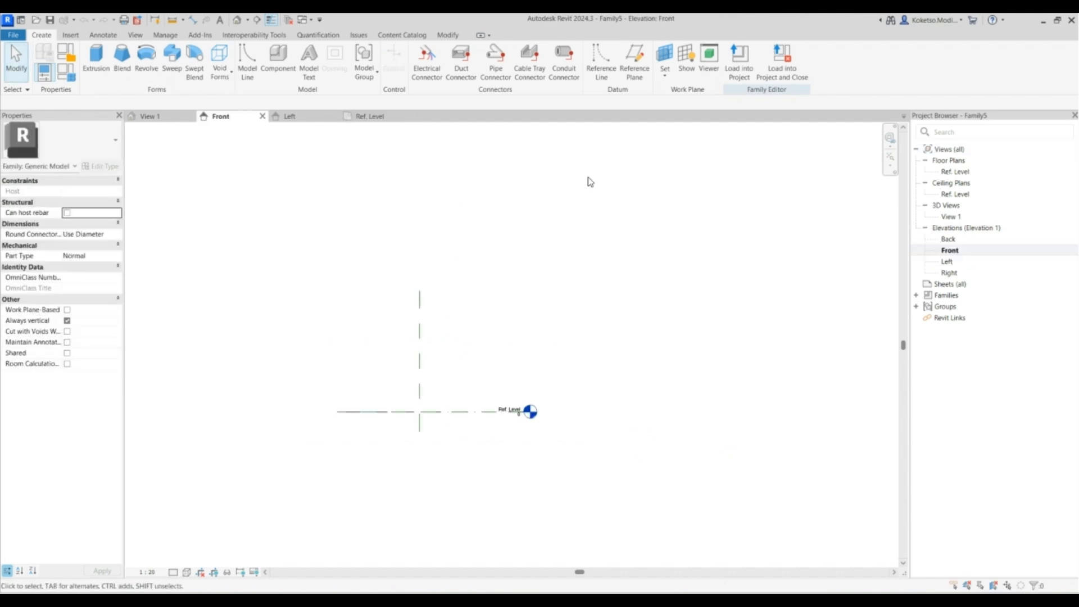
click(633, 56)
click(295, 237)
click(659, 237)
key(Escape)
click(365, 323)
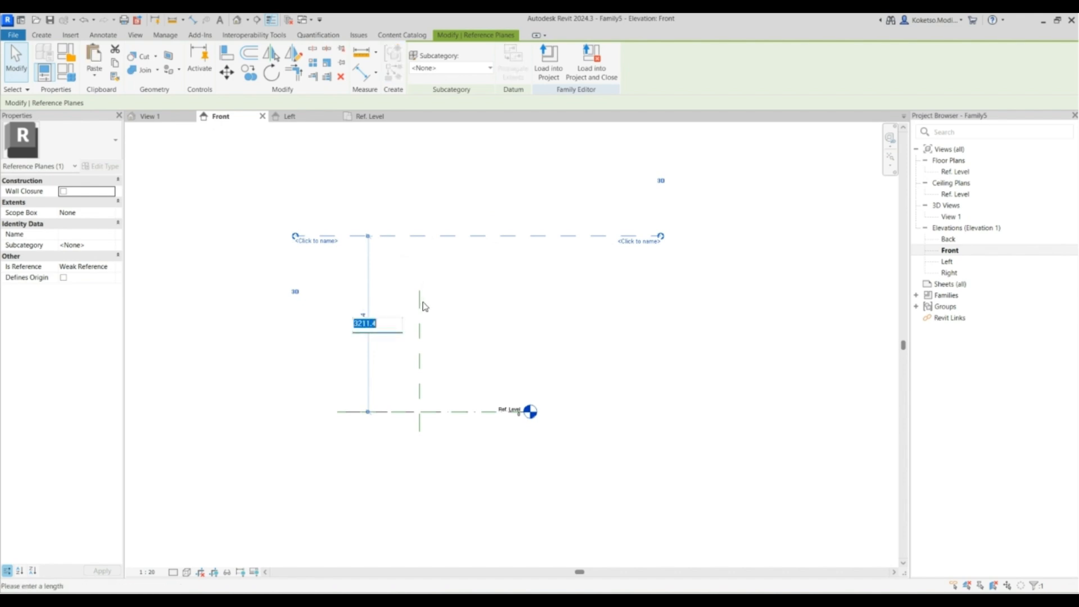
scroll(425, 307, down, 1)
middle_drag(428, 308, 464, 319)
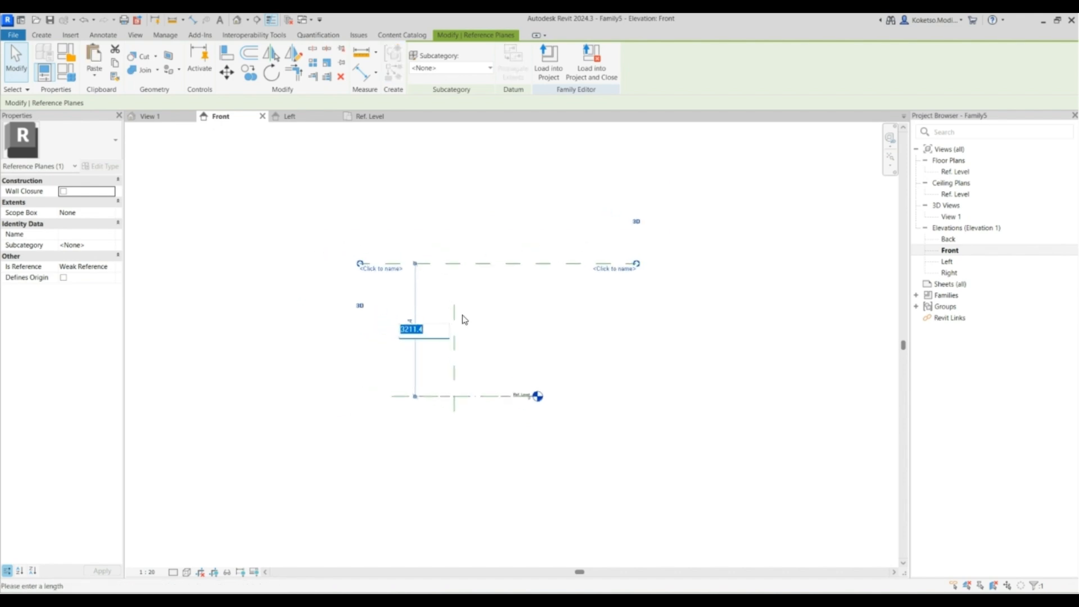
text(6000)
key(Return)
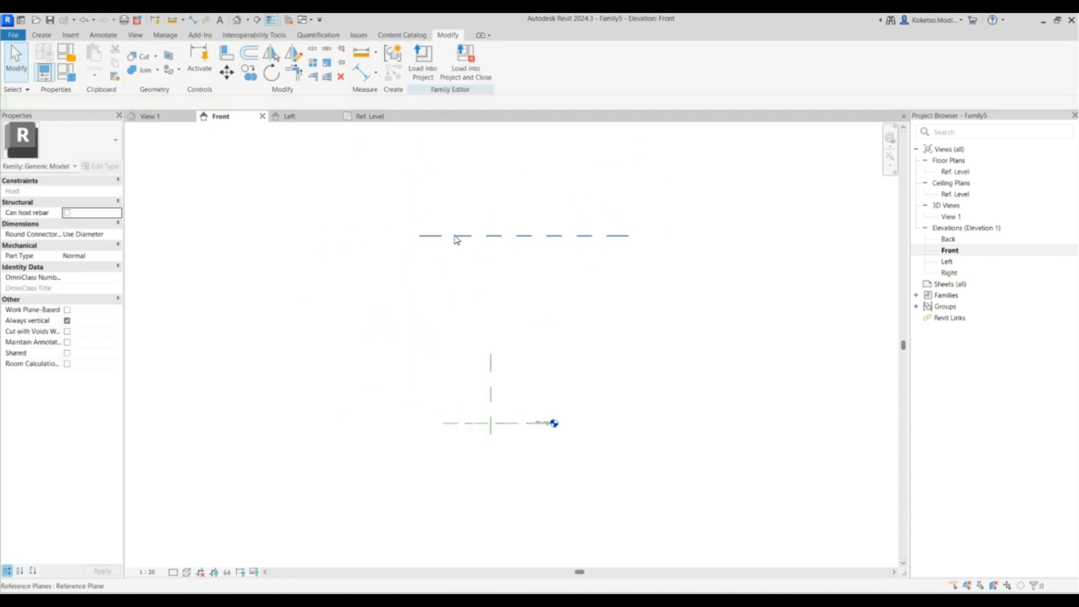
Lengthen the new horizontal reference plane by extending both of its ends outward.
drag(355, 233, 312, 234)
drag(655, 236, 706, 233)
click(455, 221)
Copy the horizontal reference plane upward three times at small, roughly even intervals.
click(483, 236)
scroll(449, 214, up, 2)
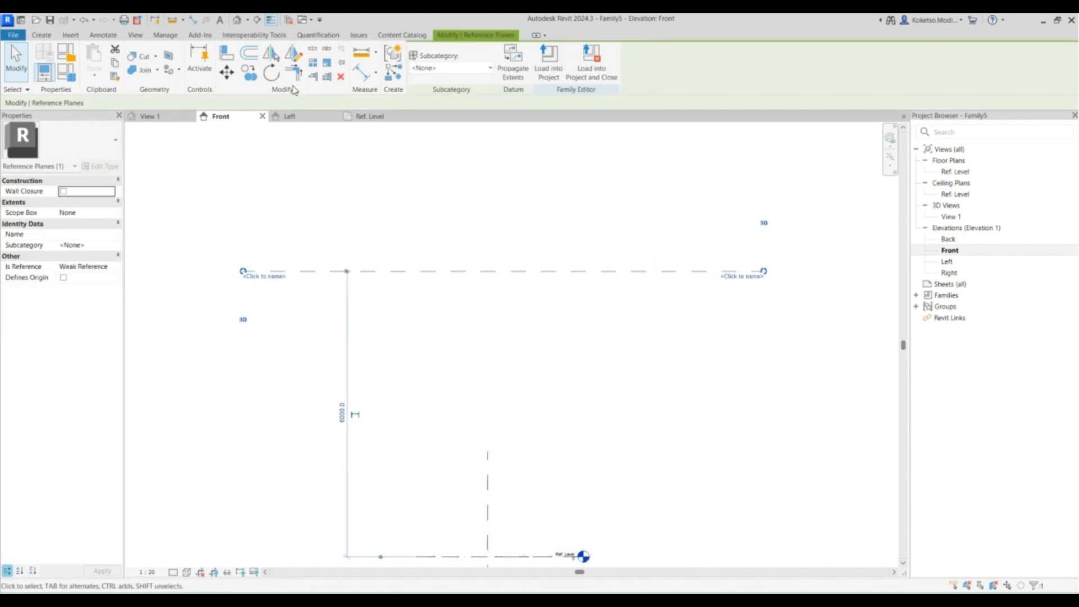
click(250, 73)
click(405, 271)
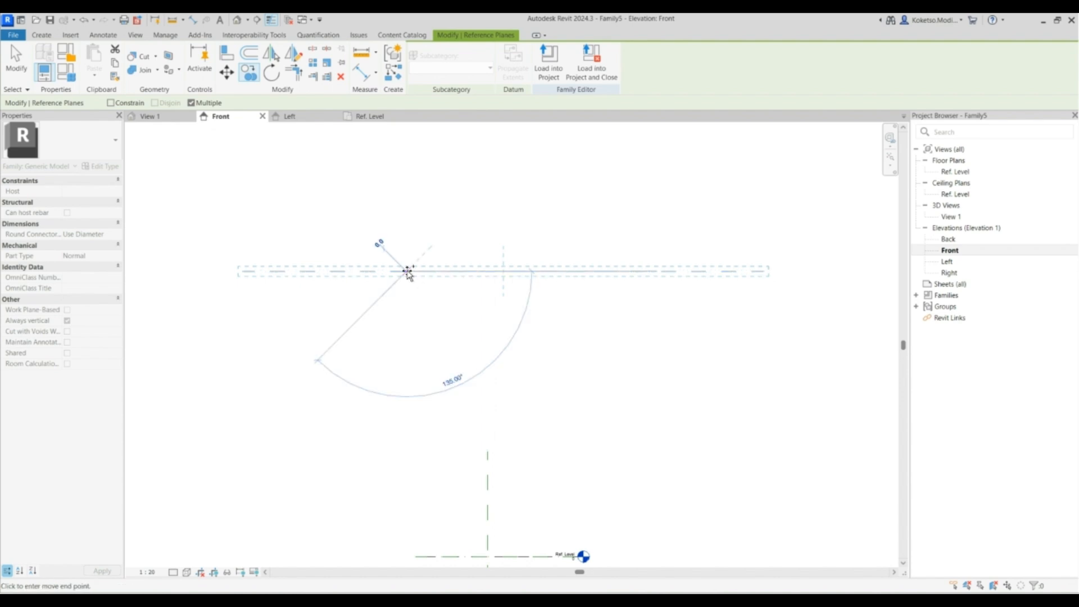
click(406, 259)
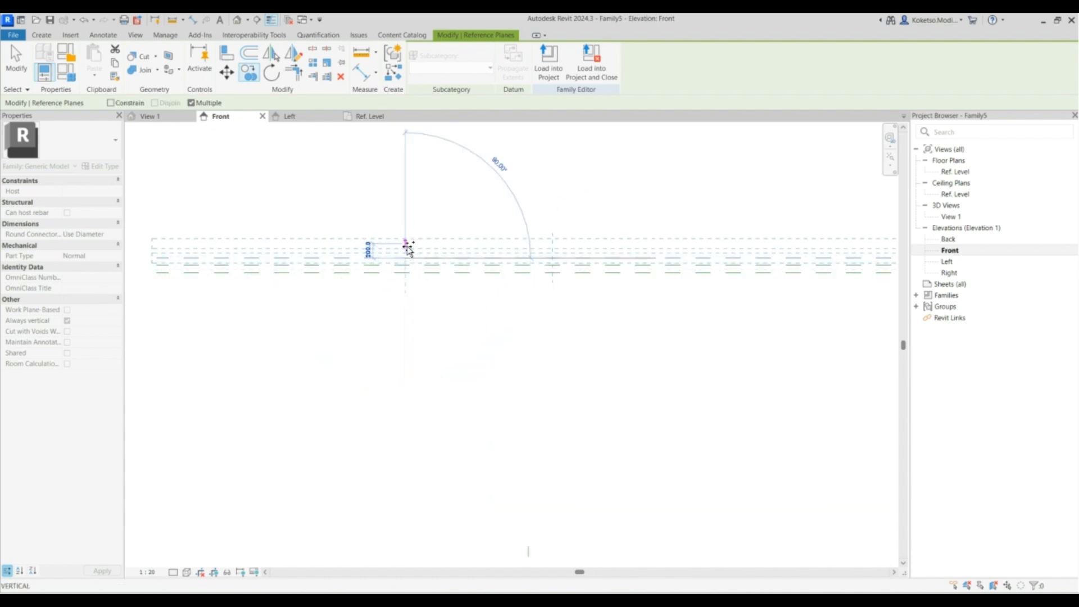
click(408, 249)
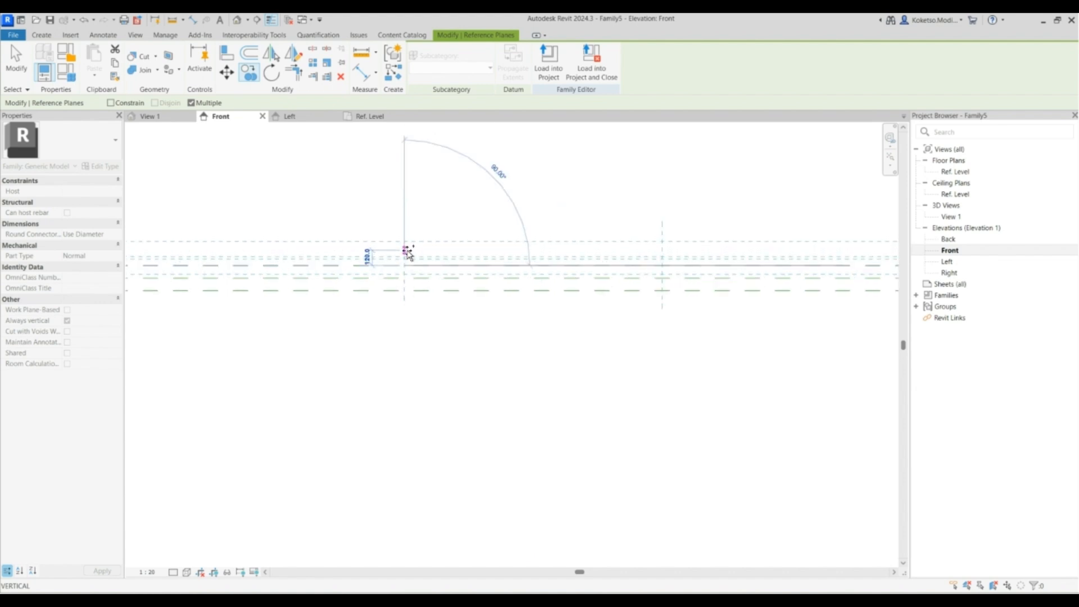
key(Escape)
key(Escape)
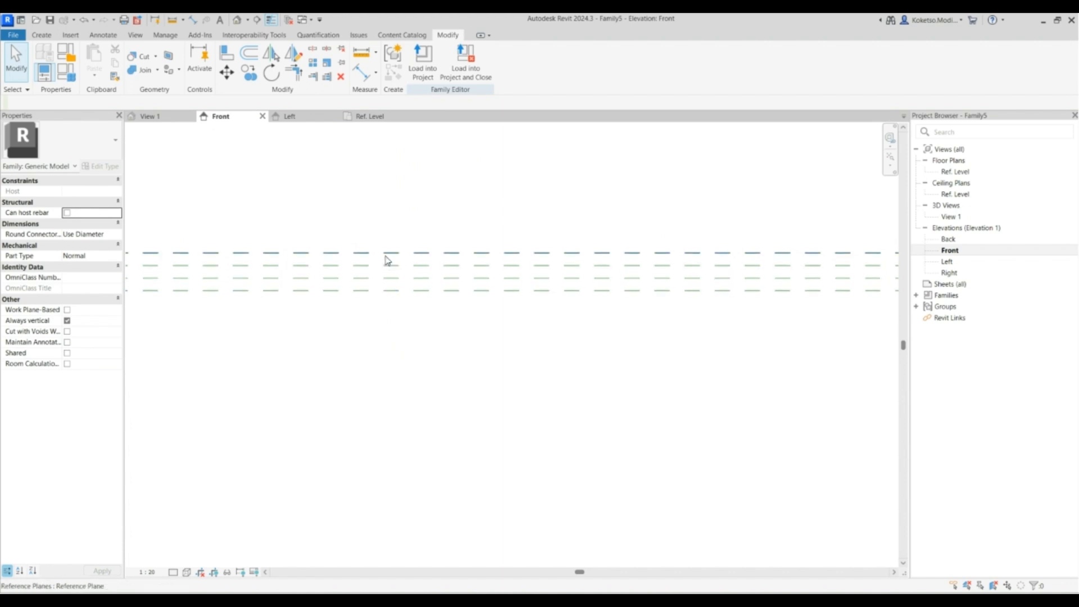
Copy the topmost horizontal reference plane once more, placing the new plane just above it at similar spacing.
click(386, 254)
click(249, 72)
click(375, 252)
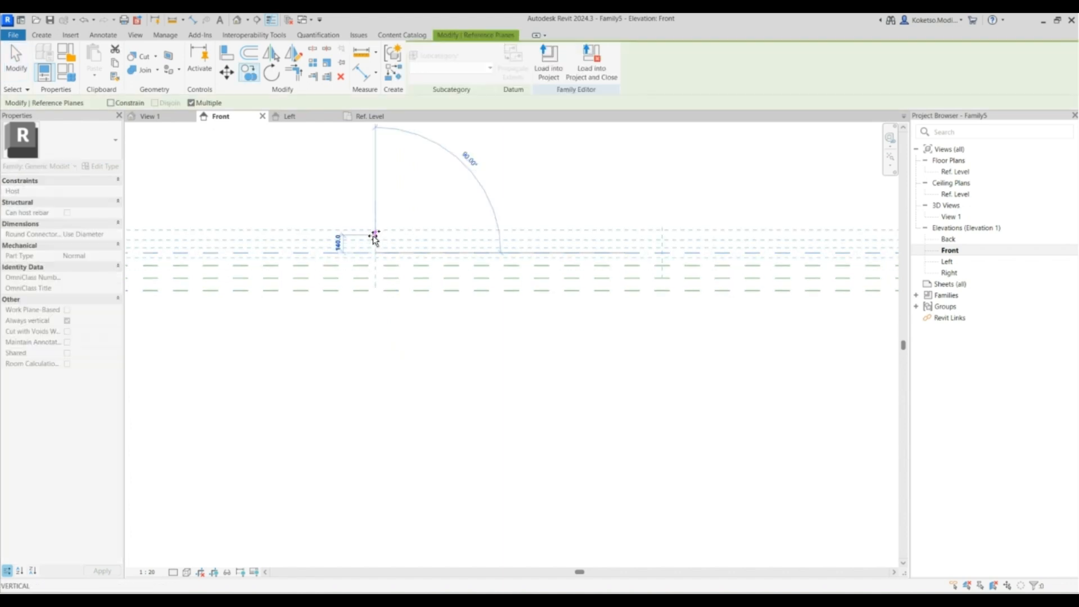
click(374, 241)
key(Escape)
key(Escape)
scroll(459, 269, down, 10)
scroll(491, 316, up, 4)
scroll(467, 348, down, 3)
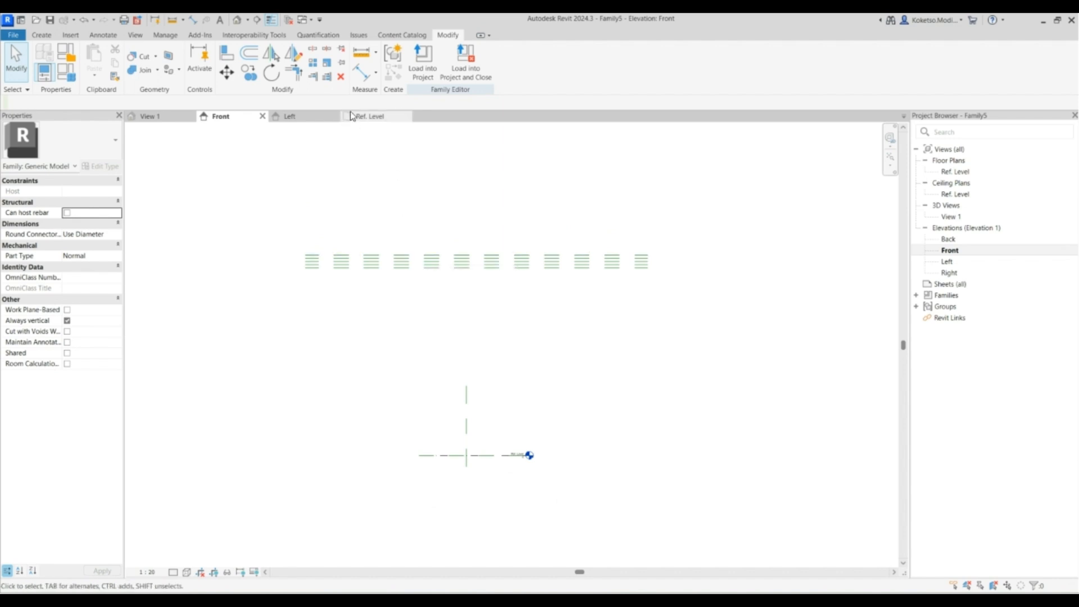
Draw two vertical reference planes across the horizontal group, one on each side of the centre plane.
click(42, 36)
click(635, 56)
click(276, 175)
click(276, 374)
click(648, 175)
click(656, 374)
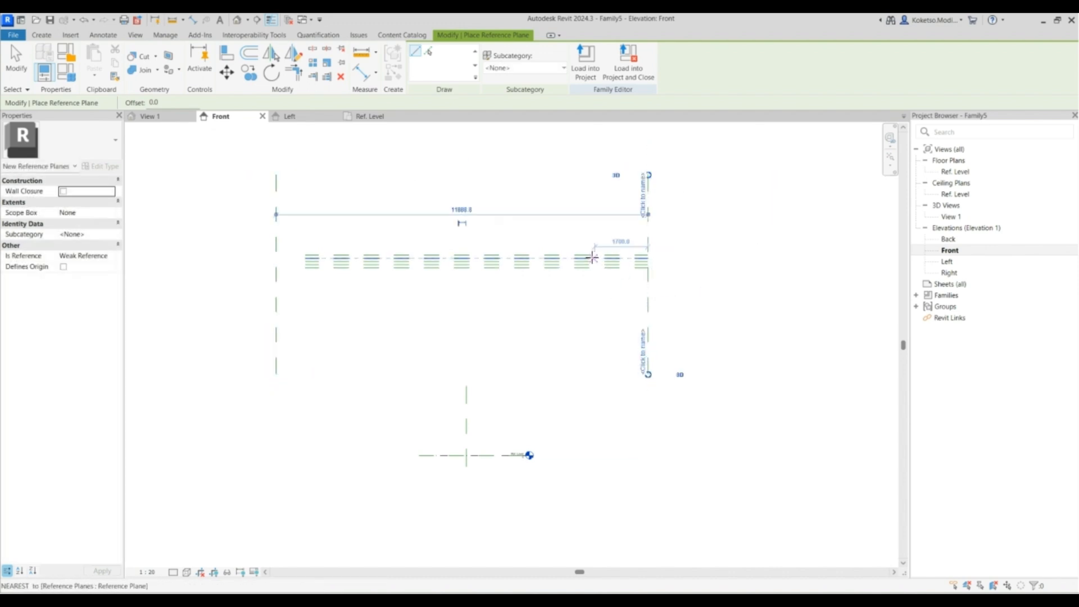
key(Escape)
key(Escape)
Extend the Center (Left/Right) reference plane upward past the horizontal planes and downward below Ref. Level.
click(643, 270)
click(466, 416)
scroll(450, 359, down, 2)
drag(460, 376, 436, 192)
drag(460, 430, 450, 472)
scroll(489, 315, up, 2)
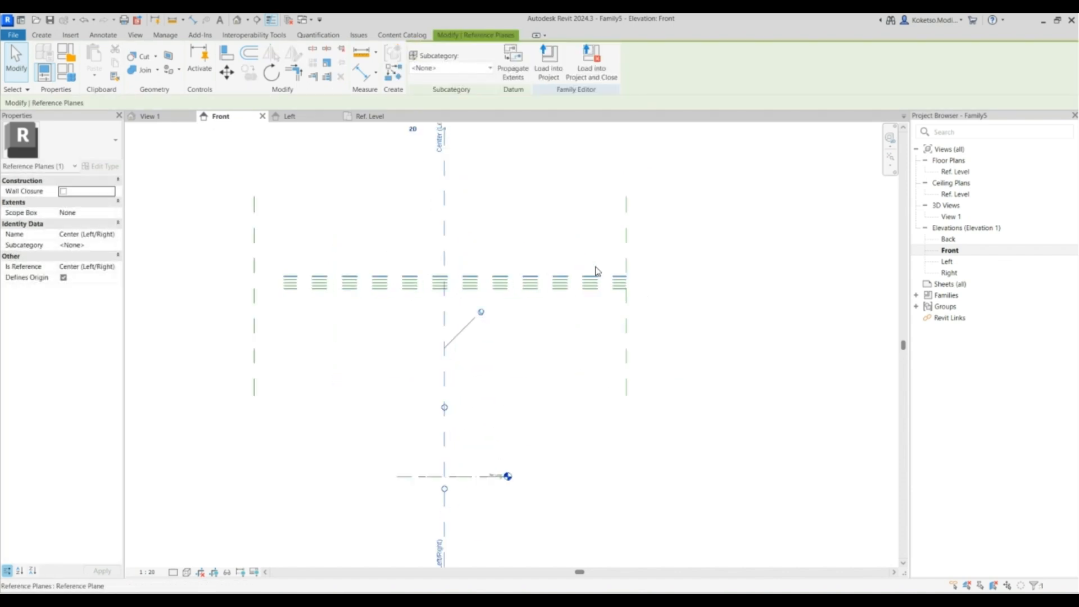
Set both outer vertical reference planes to 6000 from the Center (Left/Right) plane.
click(626, 241)
click(535, 231)
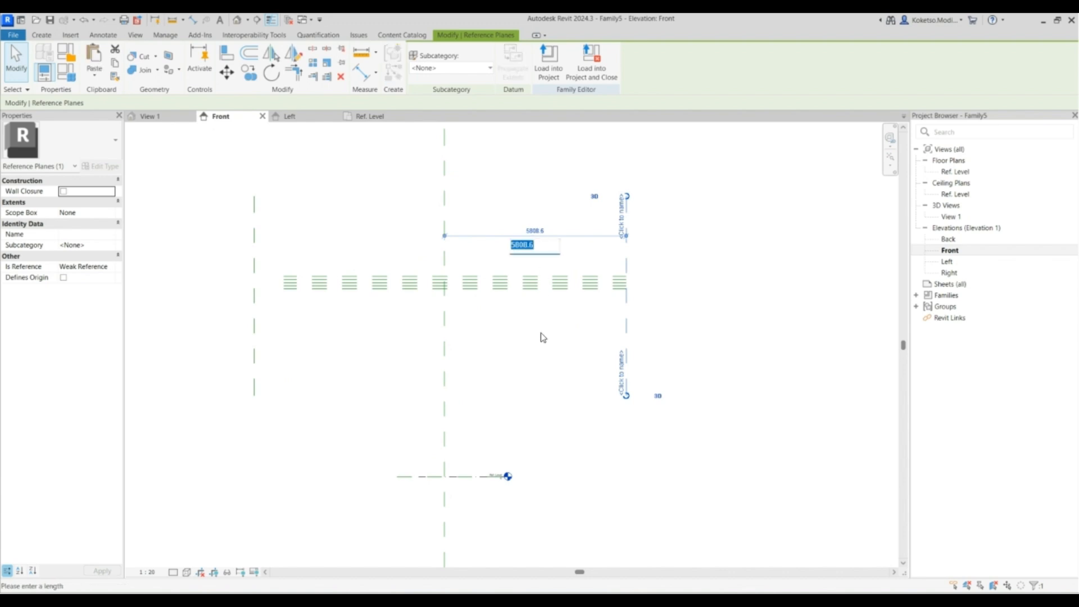
text(6000)
key(Return)
click(254, 225)
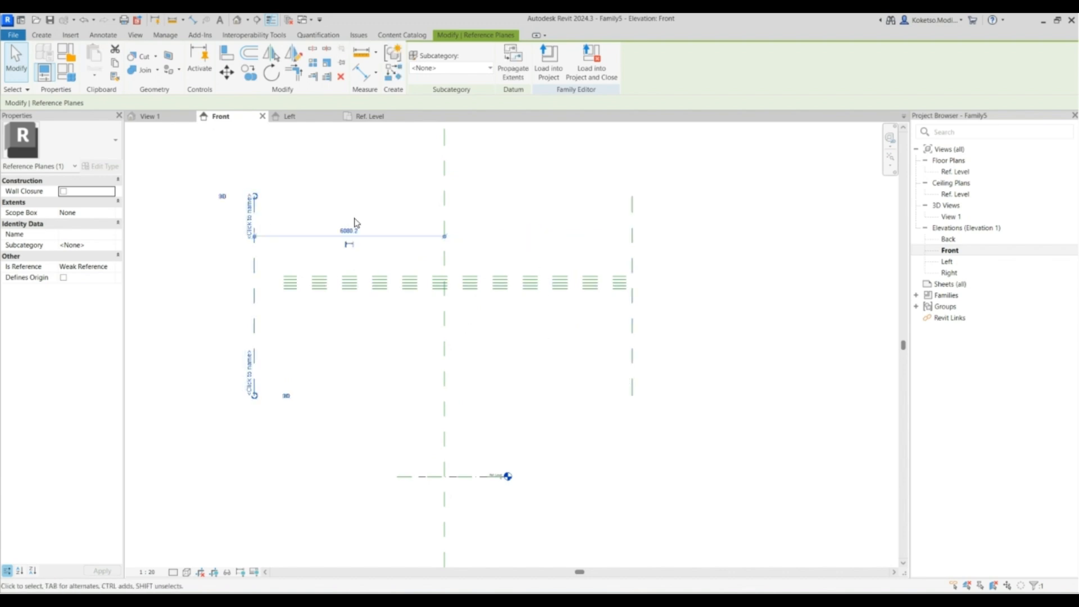
click(338, 226)
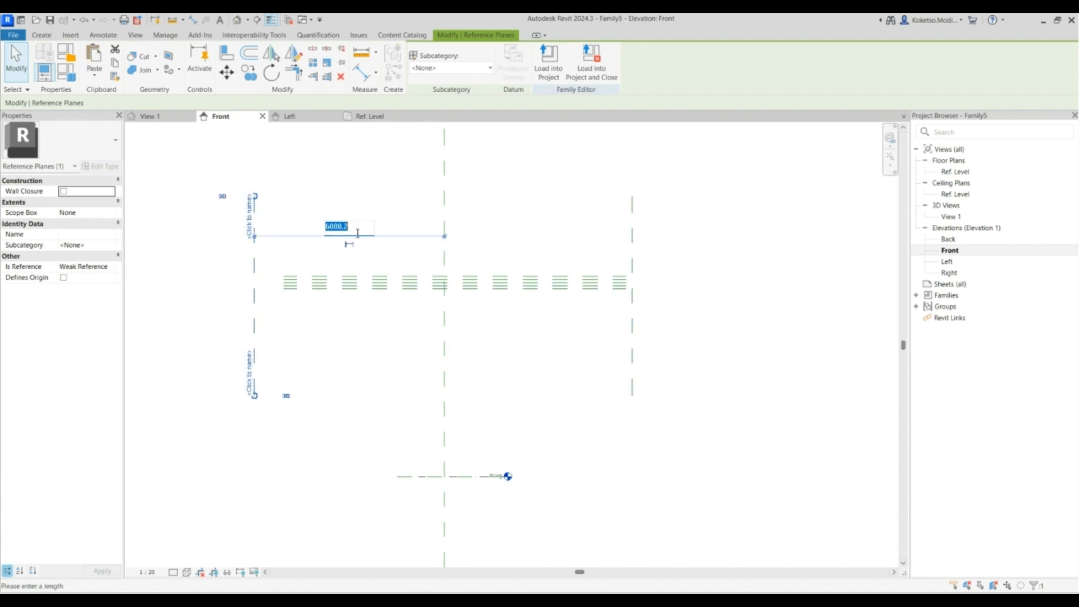
key(Return)
click(388, 308)
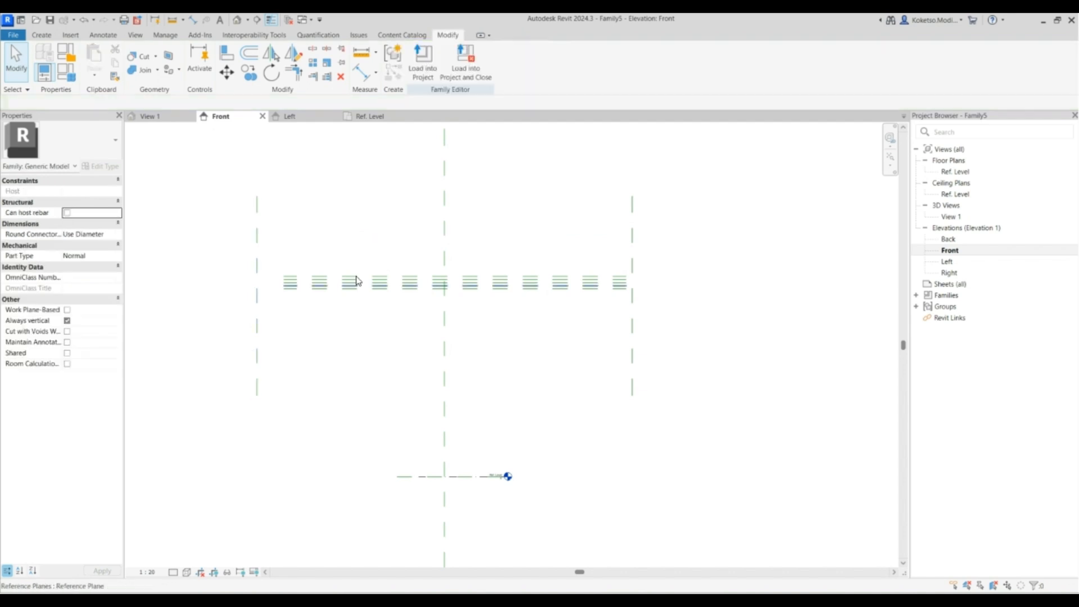
Copy the left outer vertical reference plane three times toward the centre plane, spacing the copies roughly evenly.
click(258, 222)
scroll(265, 194, up, 3)
click(249, 73)
click(255, 253)
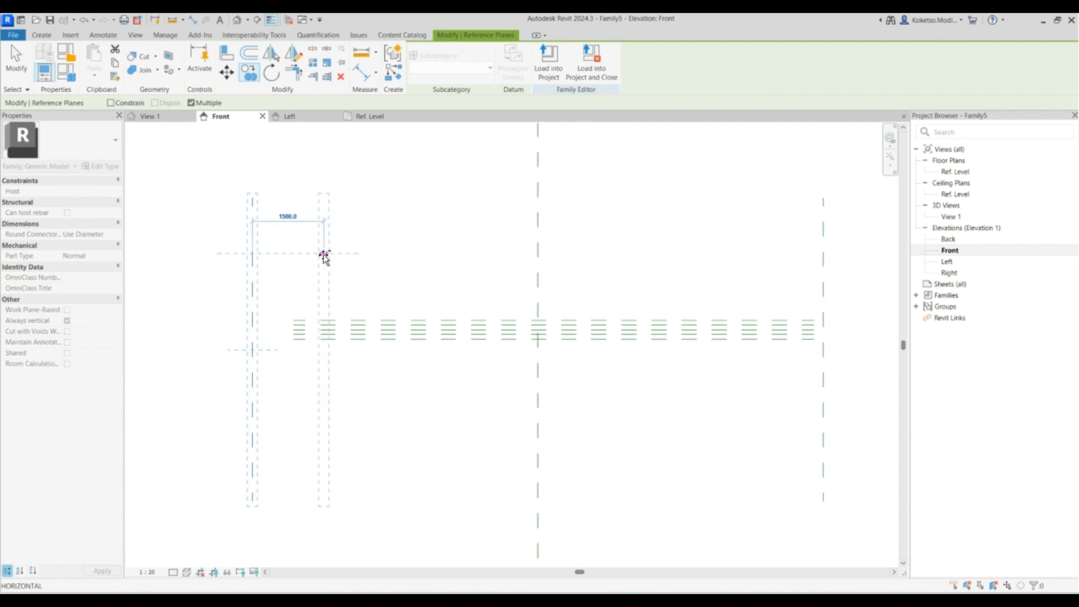
click(328, 256)
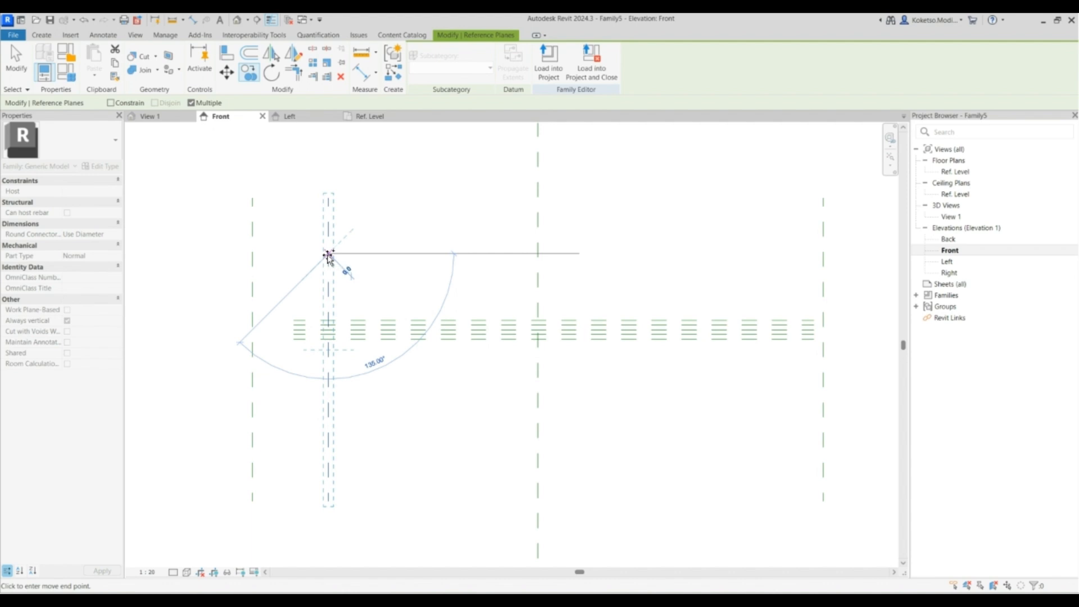
click(420, 253)
click(497, 253)
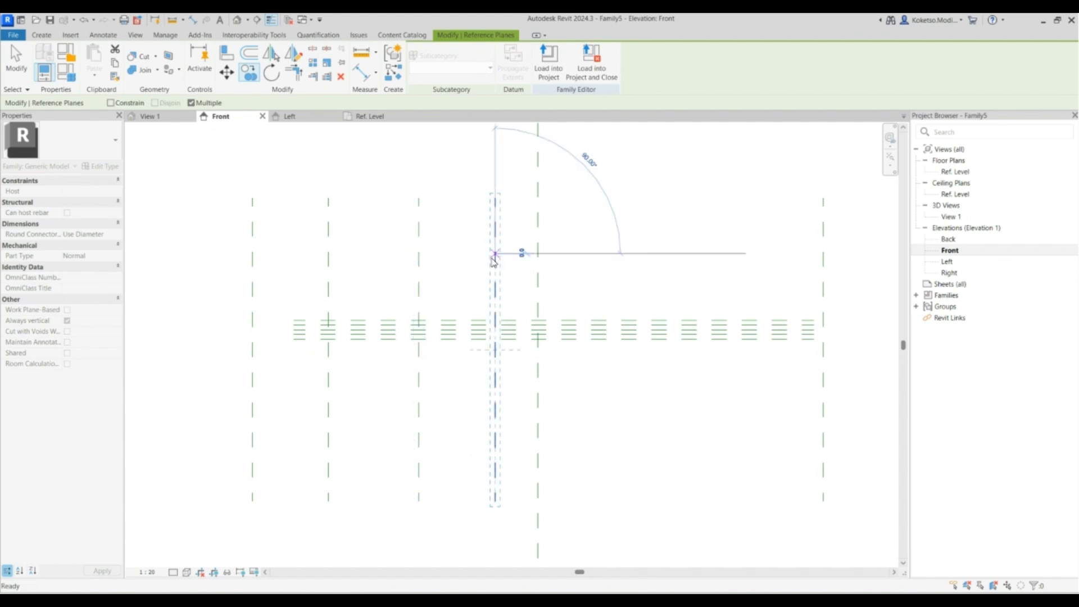
key(Escape)
key(Escape)
click(192, 19)
click(539, 228)
click(495, 229)
click(420, 229)
click(334, 231)
click(328, 233)
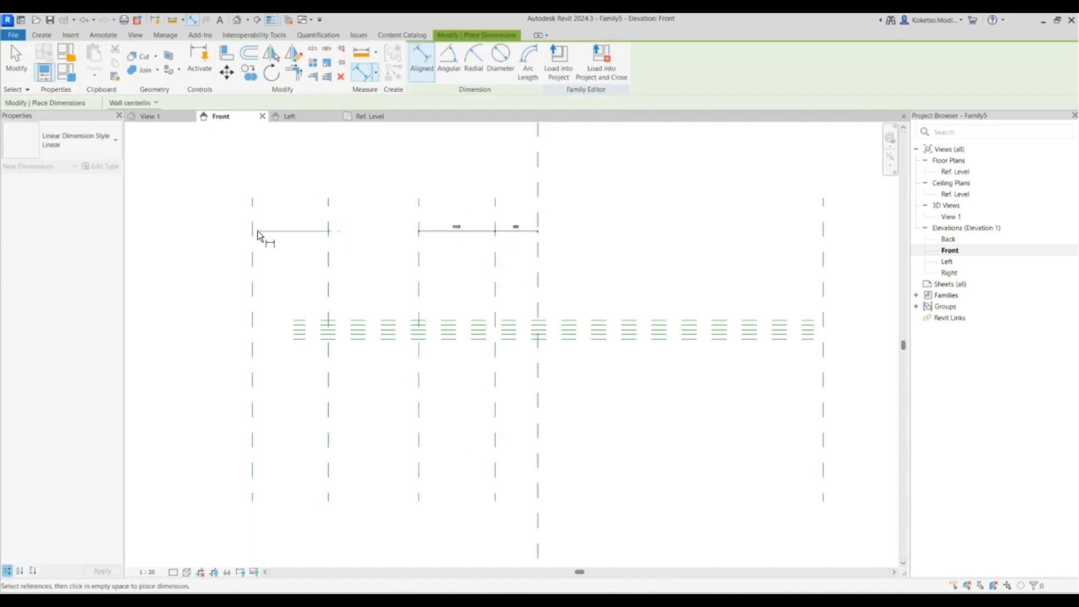
key(Escape)
key(ctrl+z)
click(538, 249)
click(495, 251)
click(420, 250)
click(328, 254)
click(258, 250)
key(ctrl+z)
Place an aligned dimension string from the centre plane through the left vertical planes and constrain the spacing as equal.
click(538, 272)
click(496, 271)
click(419, 271)
click(329, 272)
click(258, 263)
click(284, 174)
click(395, 187)
key(Escape)
key(Escape)
Mirror the three inner left vertical reference planes and their dimension string about the Center (Left/Right) plane.
scroll(481, 246, down, 2)
drag(489, 229, 345, 263)
click(265, 53)
click(518, 239)
Delete both equality dimension strings above the vertical reference planes.
click(509, 196)
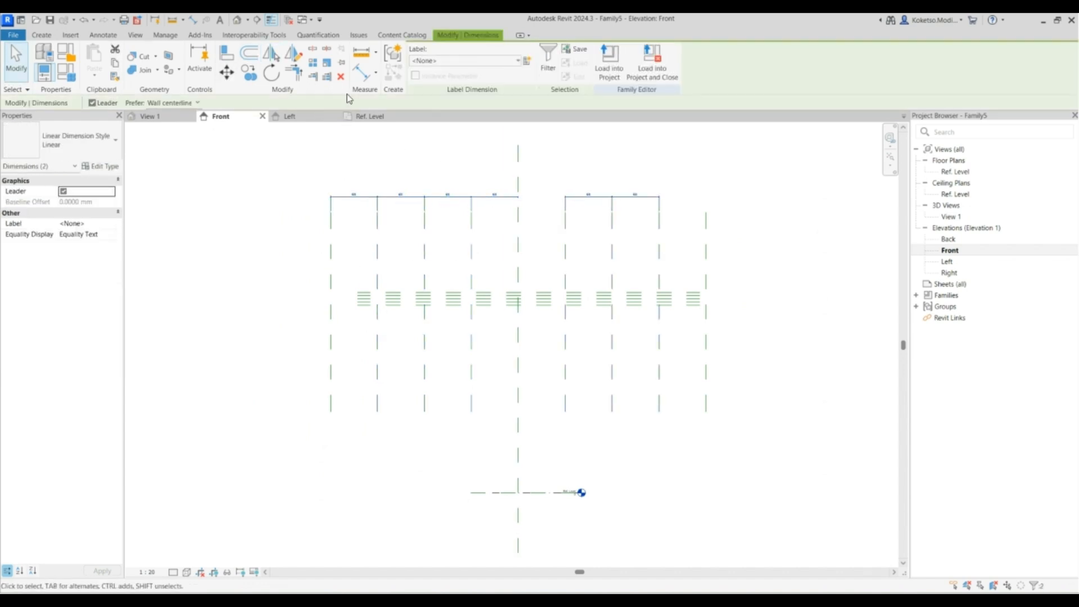
click(341, 76)
scroll(713, 281, down, 2)
middle_drag(713, 281, 648, 278)
scroll(359, 309, up, 3)
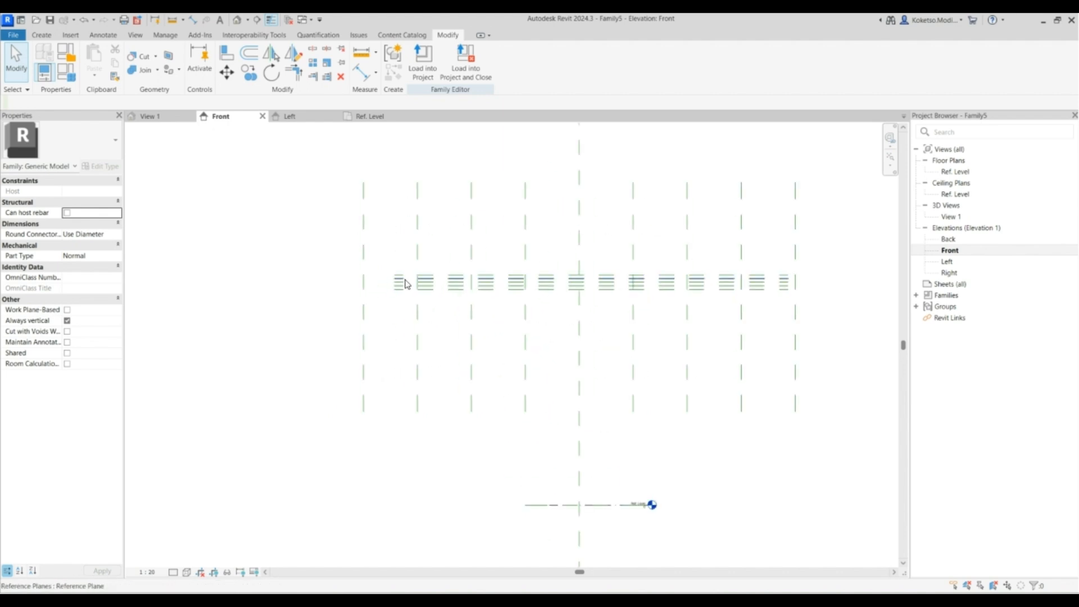
In the Ref. Level plan, set the view range's top, bottom and view depth to Unlimited and the cut plane offset to 15000.
click(368, 118)
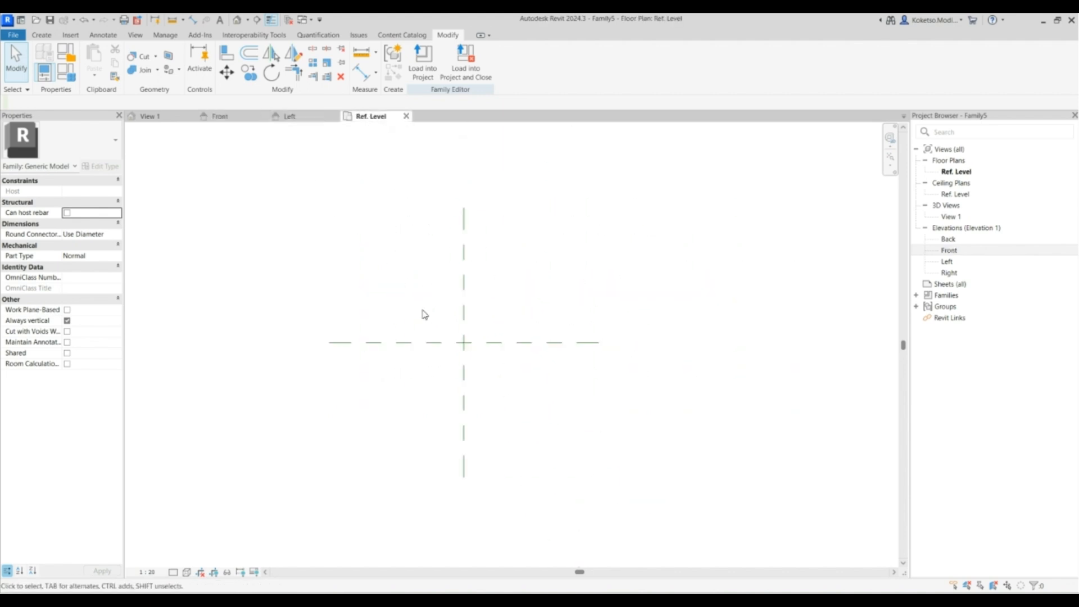
key(r)
click(670, 262)
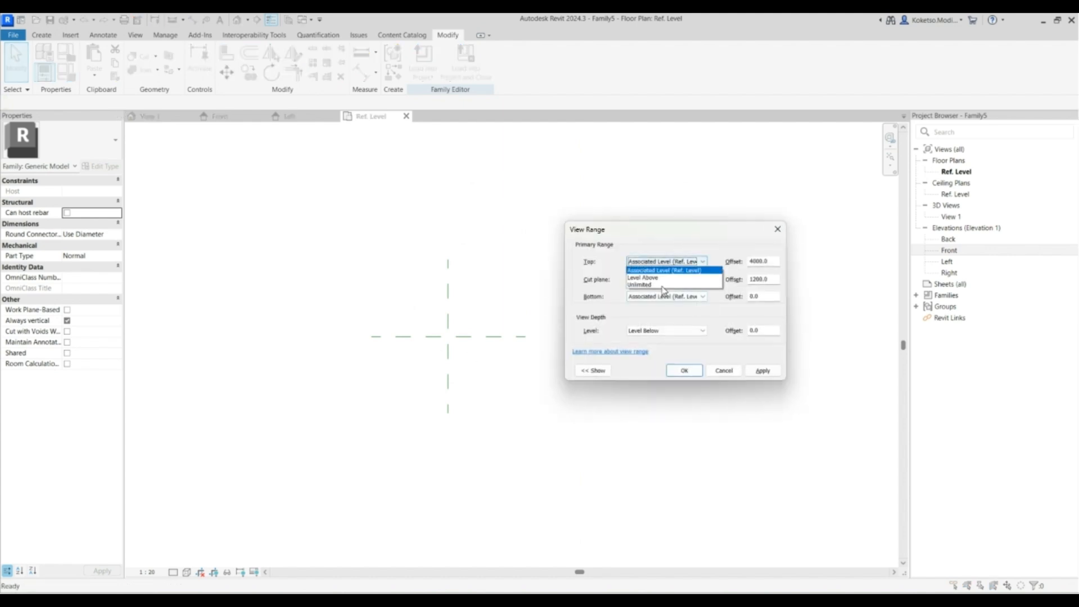
click(660, 286)
click(659, 297)
click(656, 321)
click(657, 331)
click(656, 354)
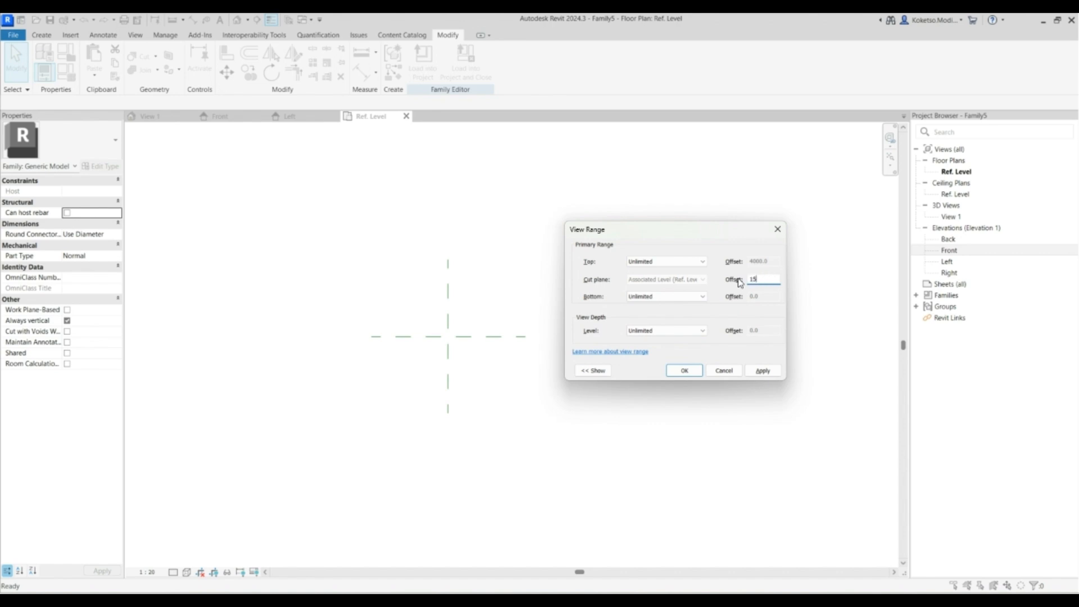
click(764, 371)
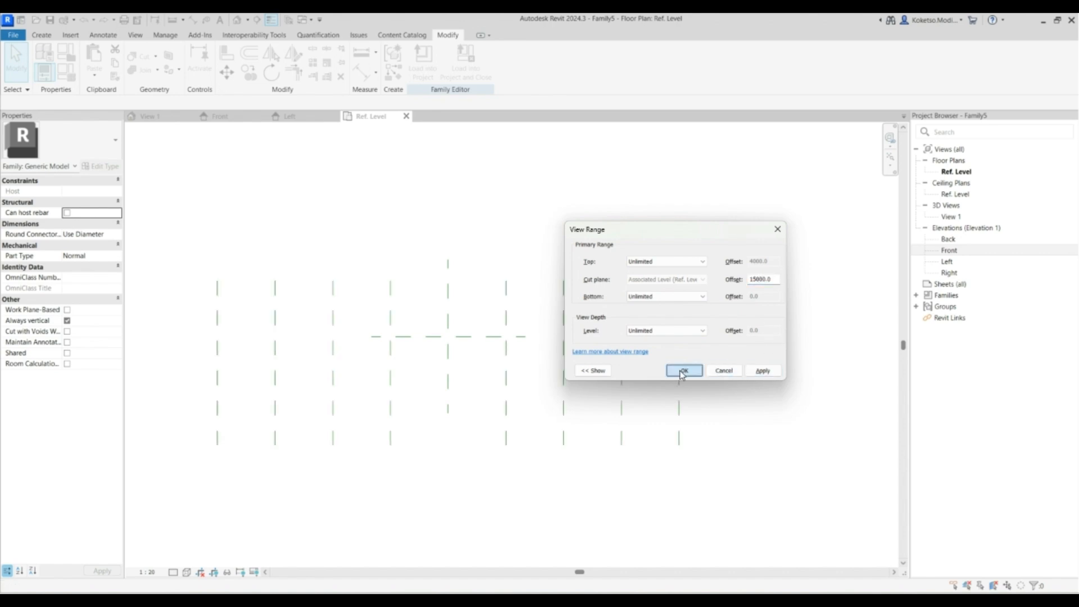
click(684, 374)
Draw two long horizontal reference planes across the vertical planes, one on each side of Center (Front/Back).
scroll(470, 356, down, 4)
scroll(346, 341, up, 5)
middle_drag(345, 341, 280, 325)
click(40, 36)
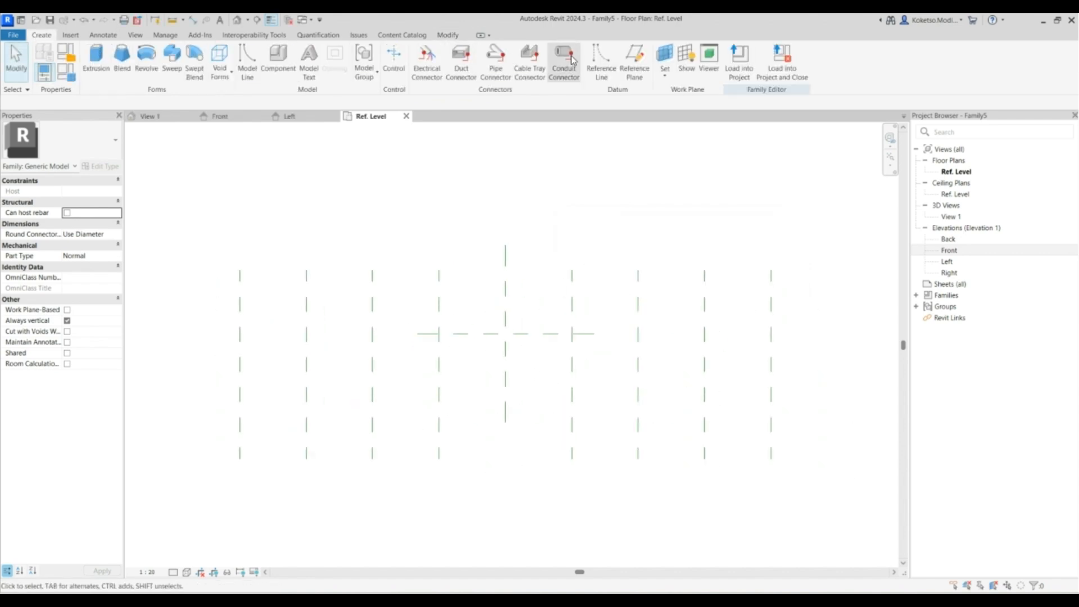
click(634, 59)
click(204, 294)
click(853, 293)
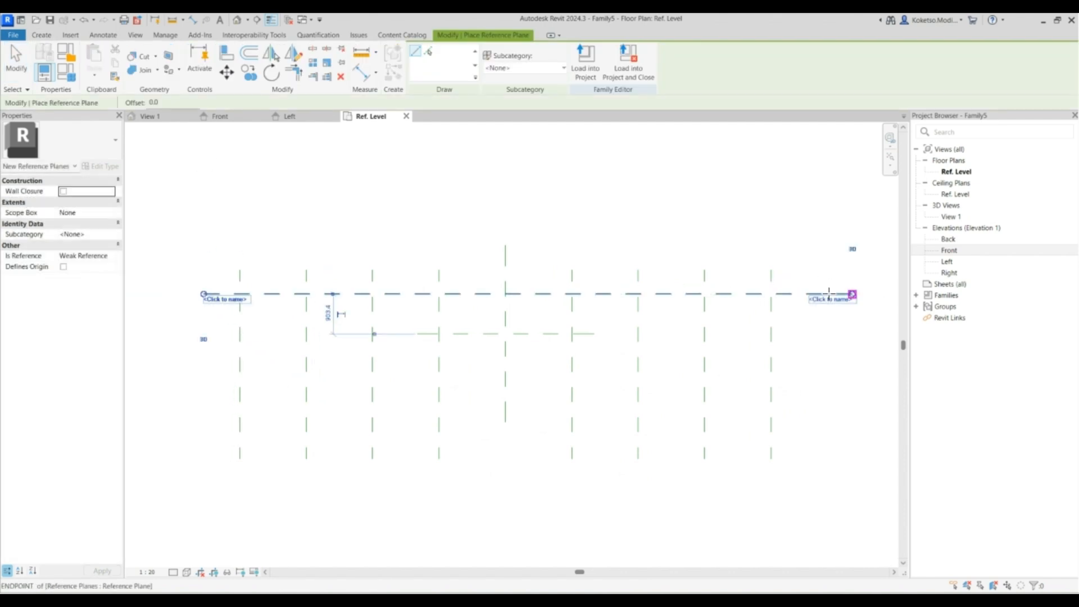
click(202, 373)
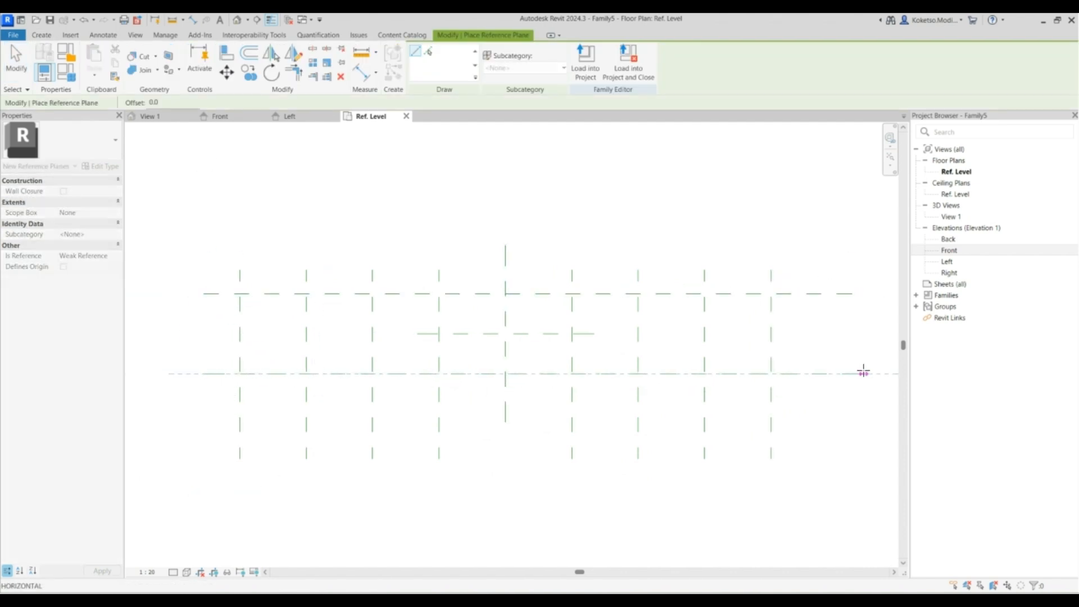
click(853, 373)
key(Escape)
Set the two new horizontal reference planes to 600 from the Center (Front/Back) plane.
click(334, 293)
click(330, 313)
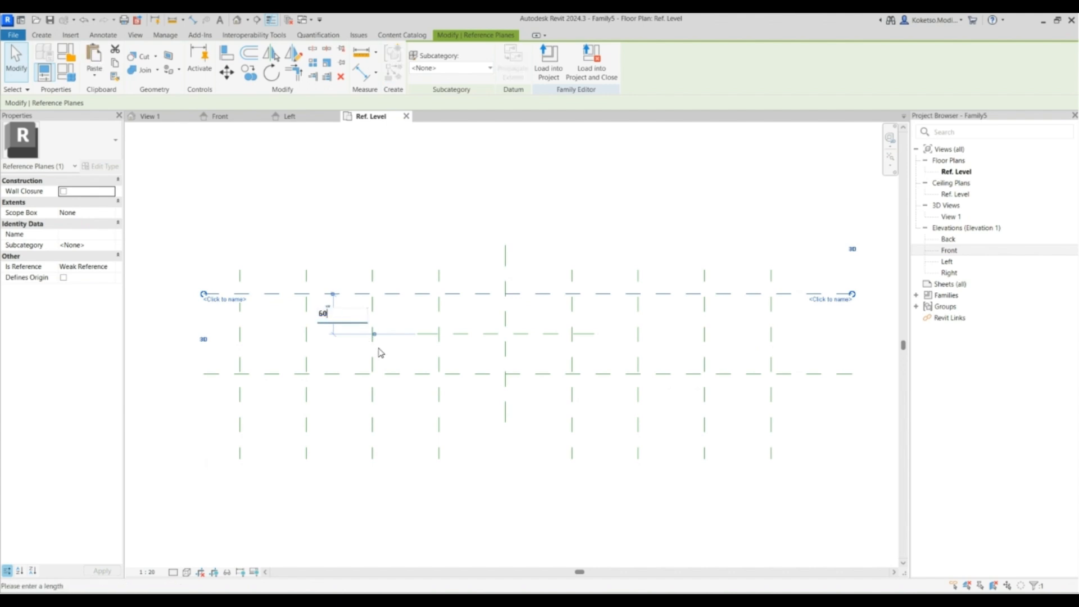
text(600)
key(Return)
click(413, 374)
click(329, 353)
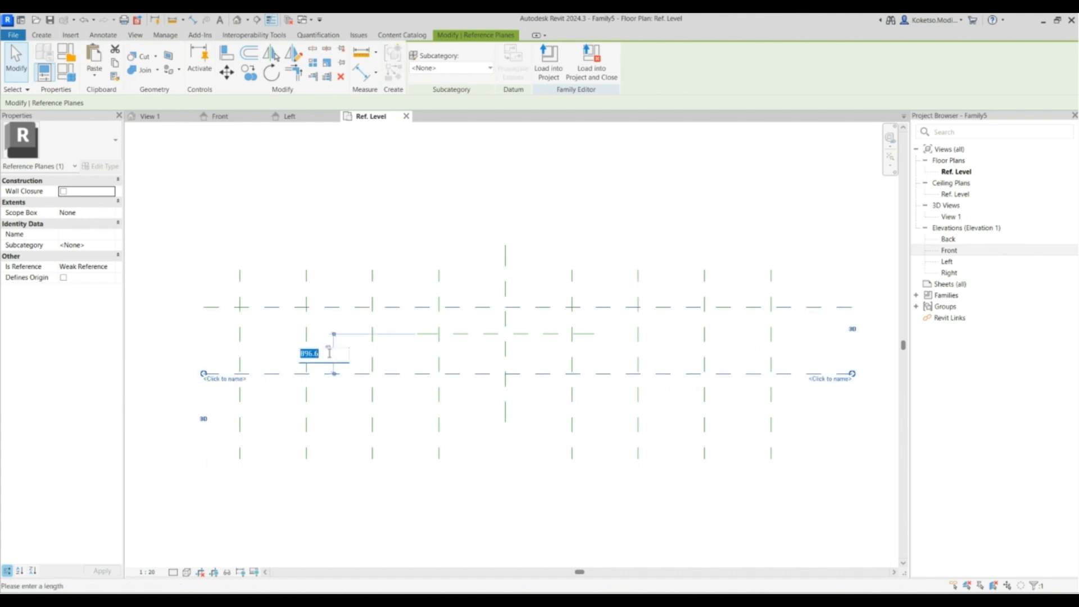
text(600)
key(Return)
click(394, 403)
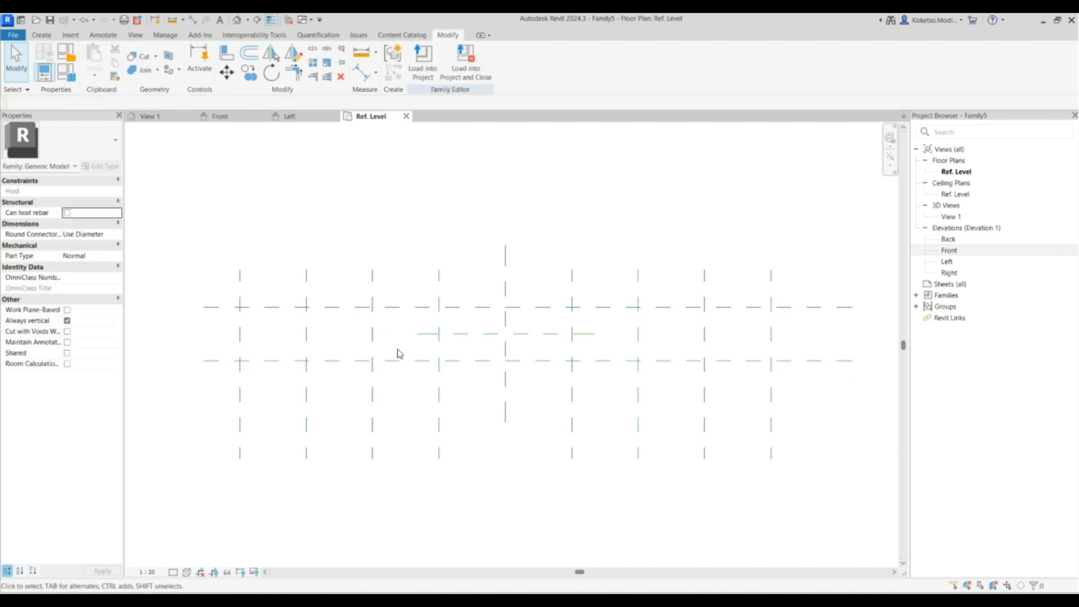
Extend both ends of the Center (Front/Back) reference plane beyond the outer vertical planes.
click(418, 335)
scroll(419, 334, down, 2)
click(493, 318)
drag(534, 335, 795, 334)
drag(418, 335, 174, 335)
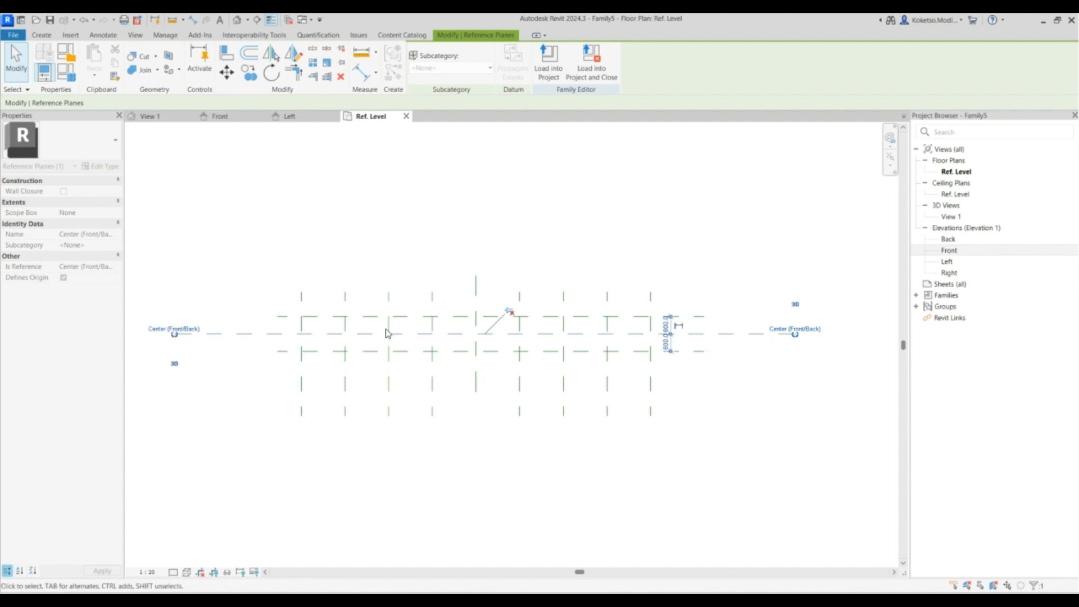
click(325, 346)
scroll(321, 348, up, 4)
middle_drag(339, 329, 309, 327)
scroll(308, 327, down, 1)
scroll(385, 322, down, 3)
scroll(467, 321, up, 1)
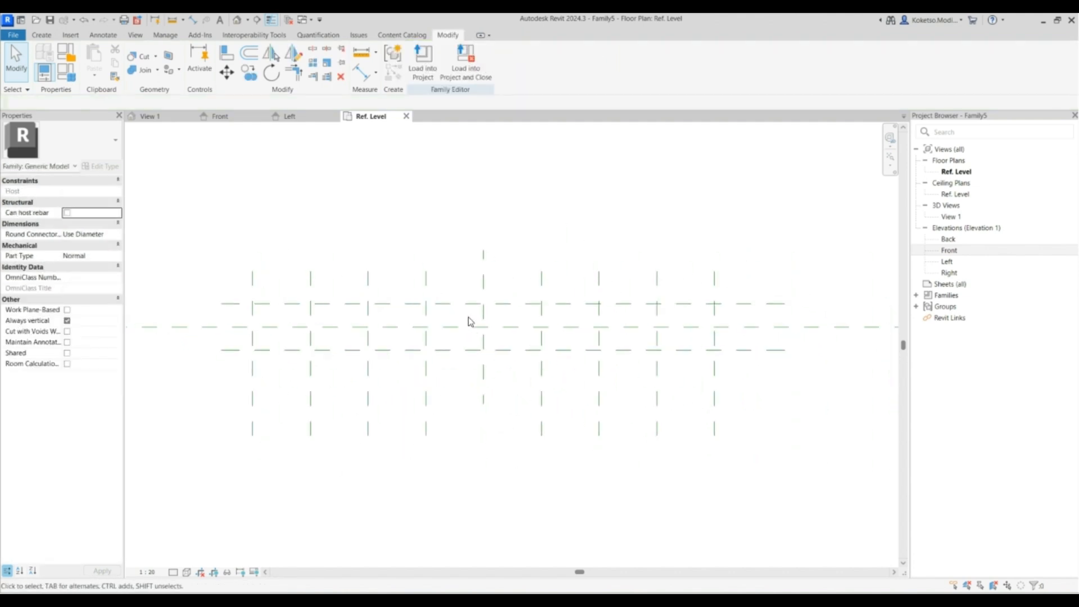
Set the two horizontal reference planes beside Center (Front/Back) to 350 from that plane.
click(453, 350)
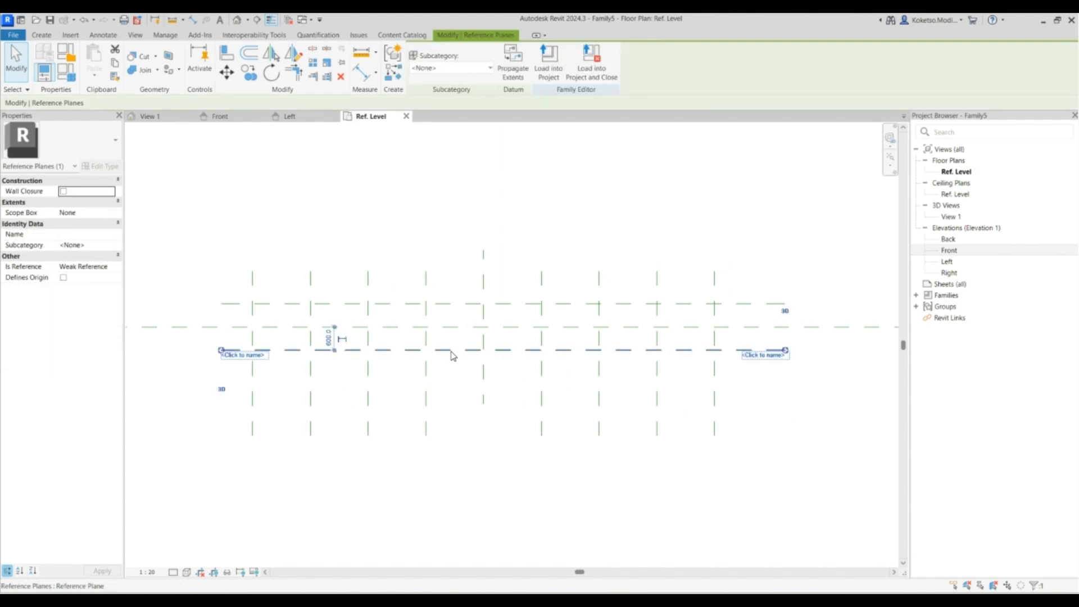
click(325, 338)
scroll(413, 381, up, 1)
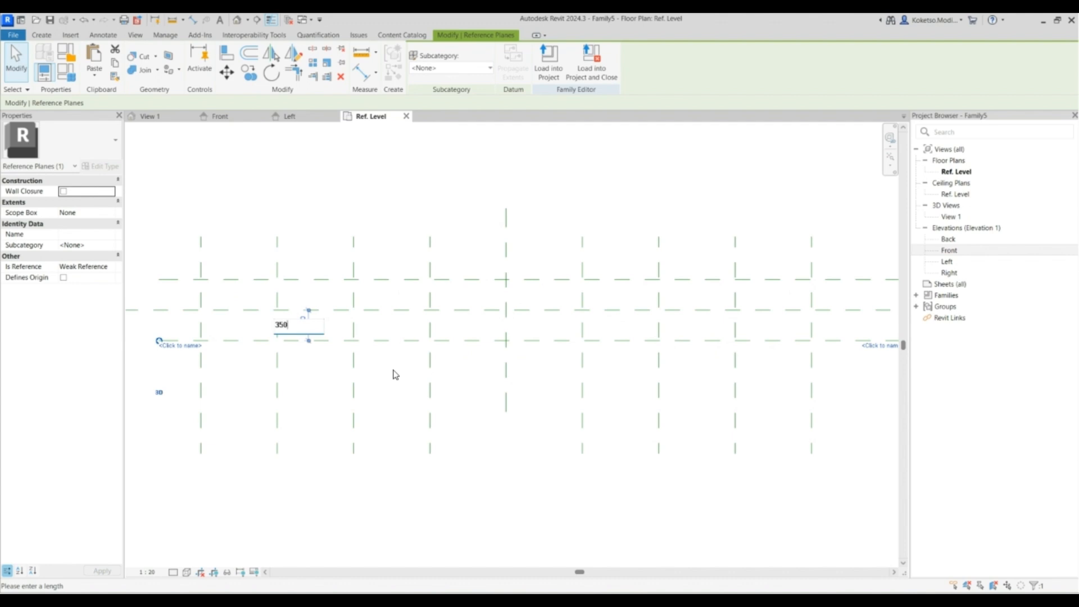
key(Return)
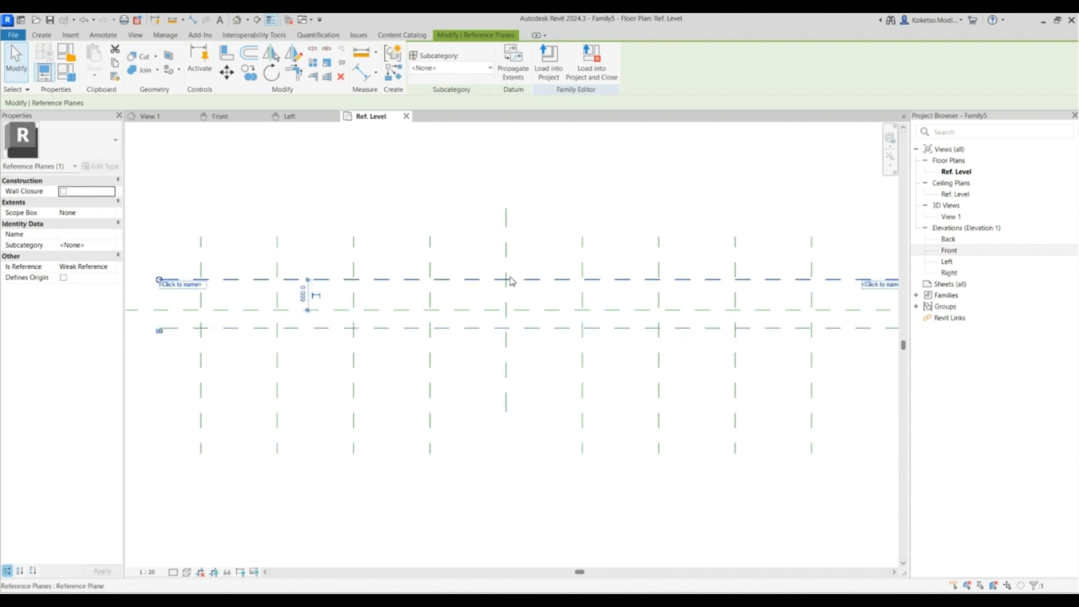
click(303, 294)
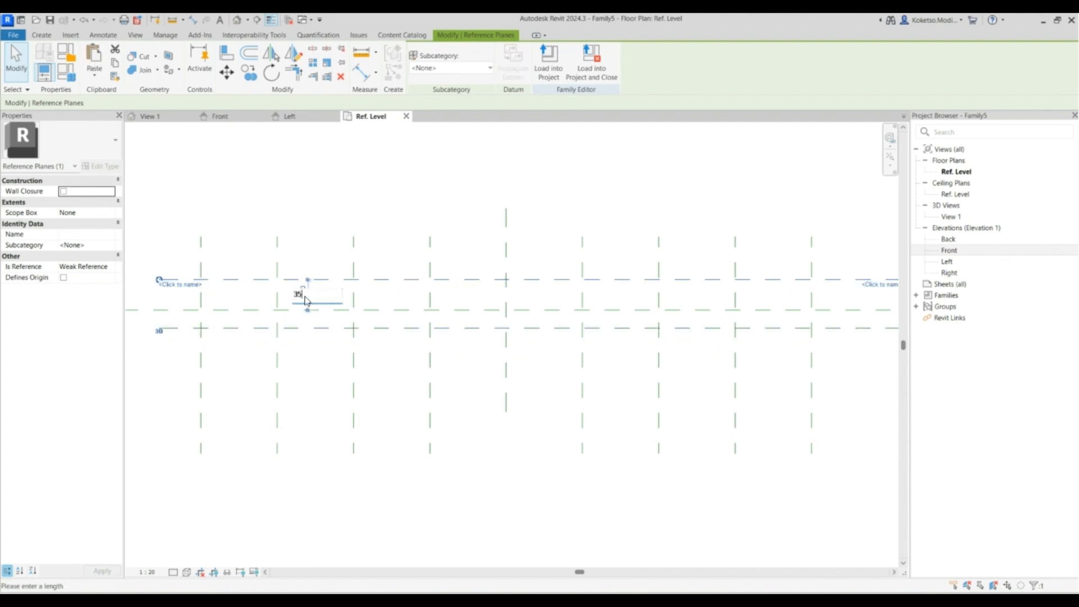
key(Return)
click(398, 380)
scroll(388, 347, down, 2)
scroll(466, 319, up, 4)
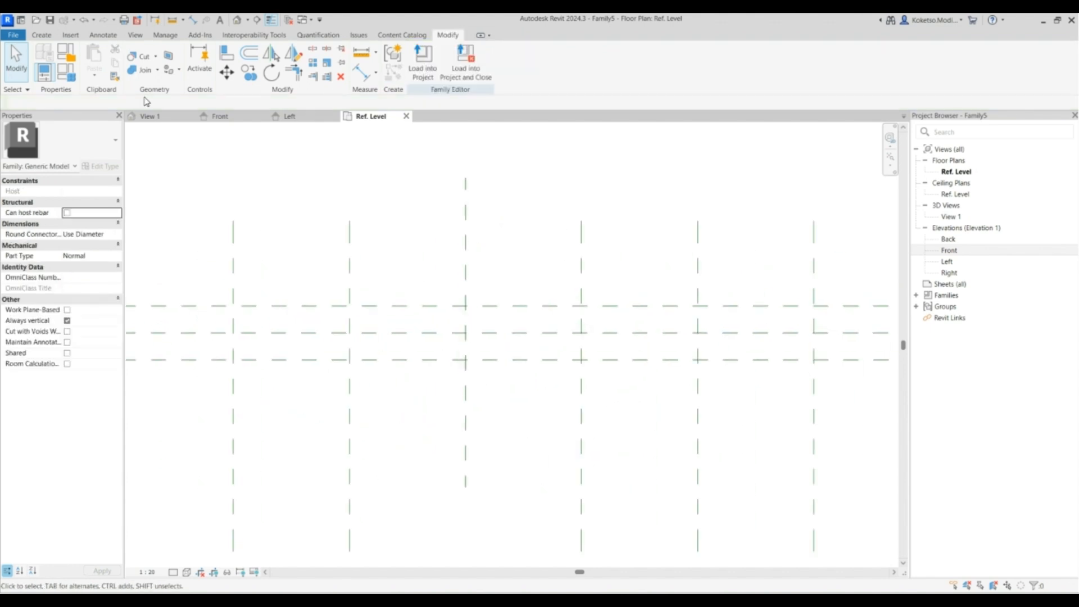
Create an extrusion from a 3000 by 700 rectangle between the two 350 planes, spanning the two bays around the Center (Left/Right) plane.
click(41, 35)
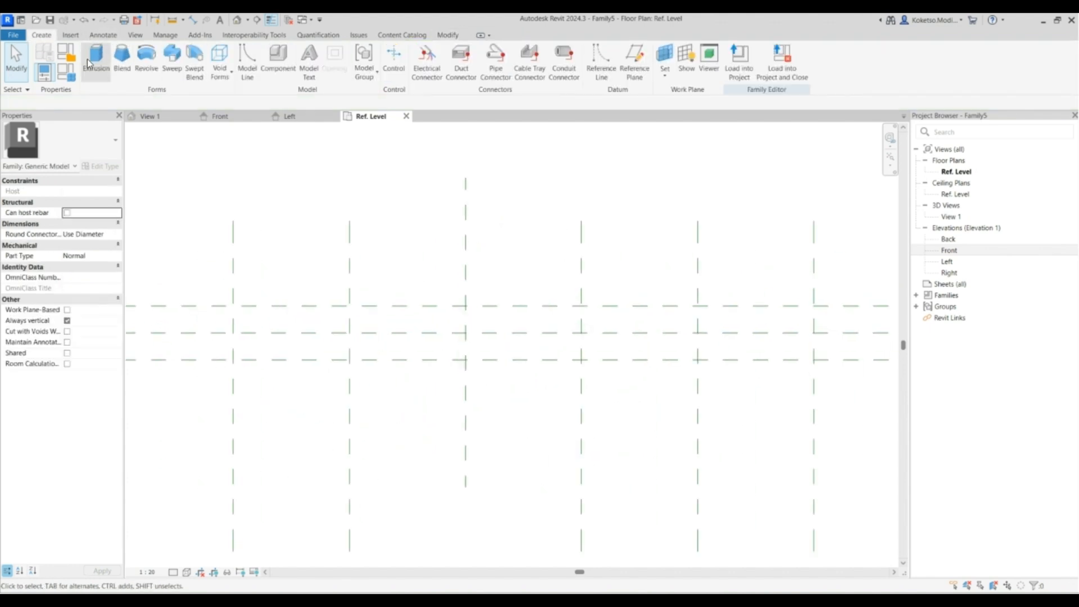
click(96, 59)
click(452, 50)
click(350, 306)
click(581, 360)
scroll(484, 298, down, 3)
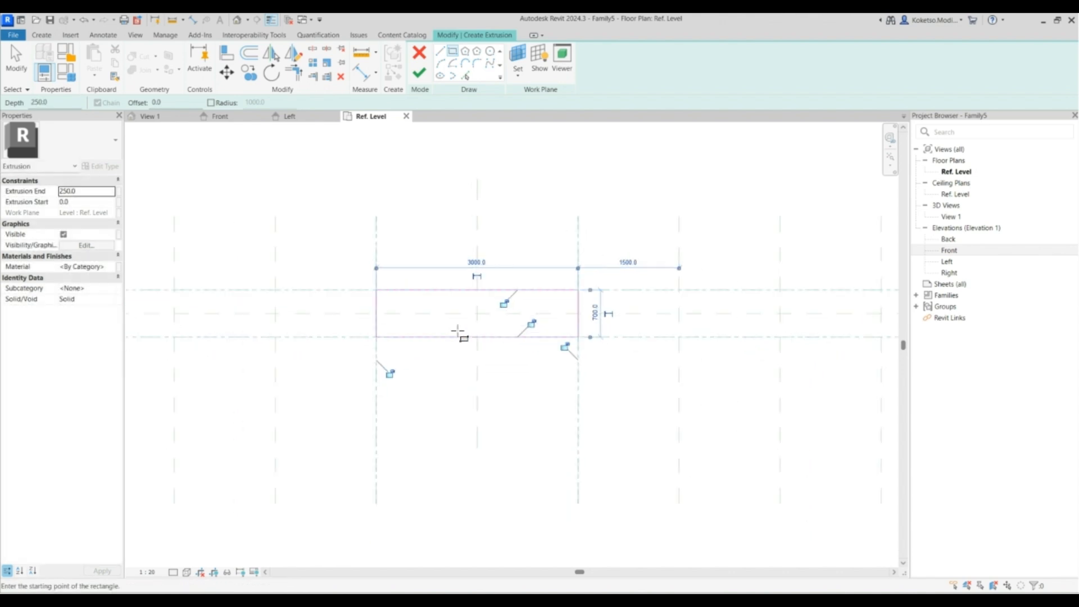
scroll(458, 328, up, 2)
key(Escape)
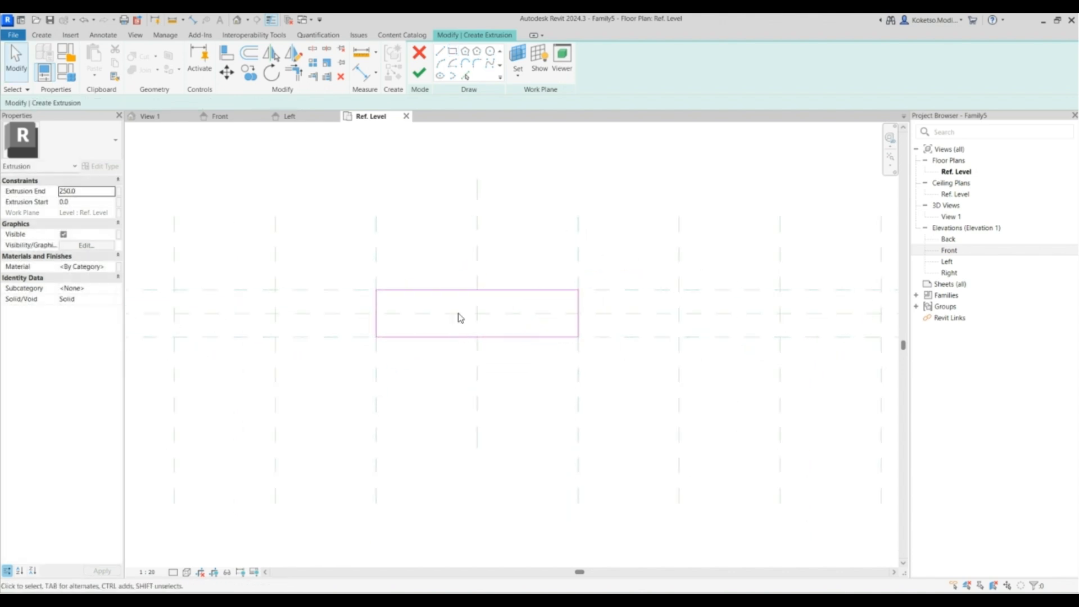
click(418, 74)
In the Front elevation, stretch the extrusion's top to the uppermost horizontal plane at 6400 and its base to the lowest one at 6000.
click(227, 119)
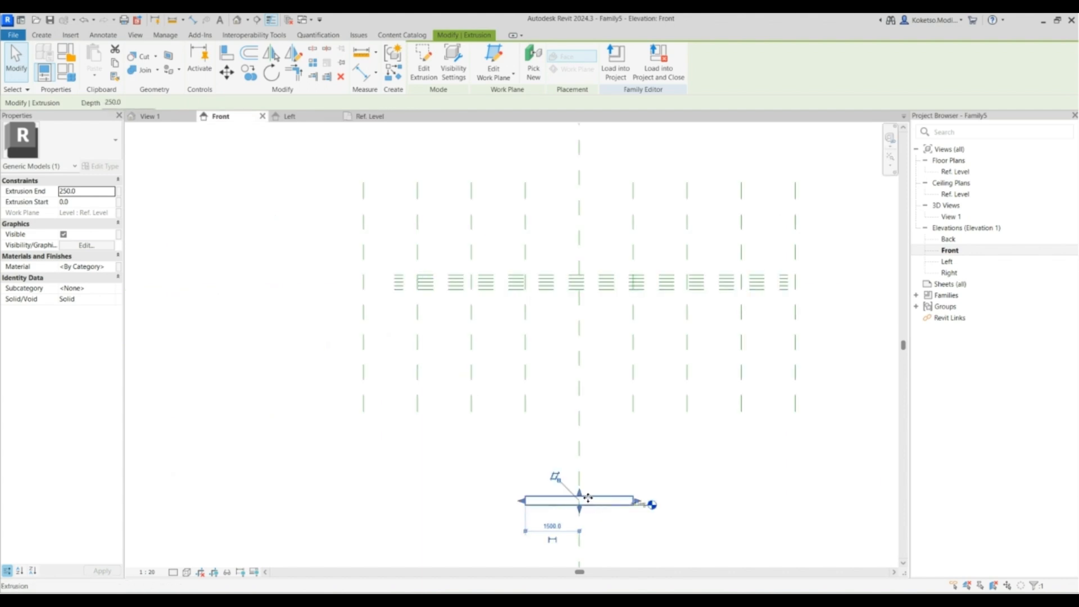
drag(579, 497, 572, 207)
scroll(573, 292, up, 3)
scroll(579, 208, down, 3)
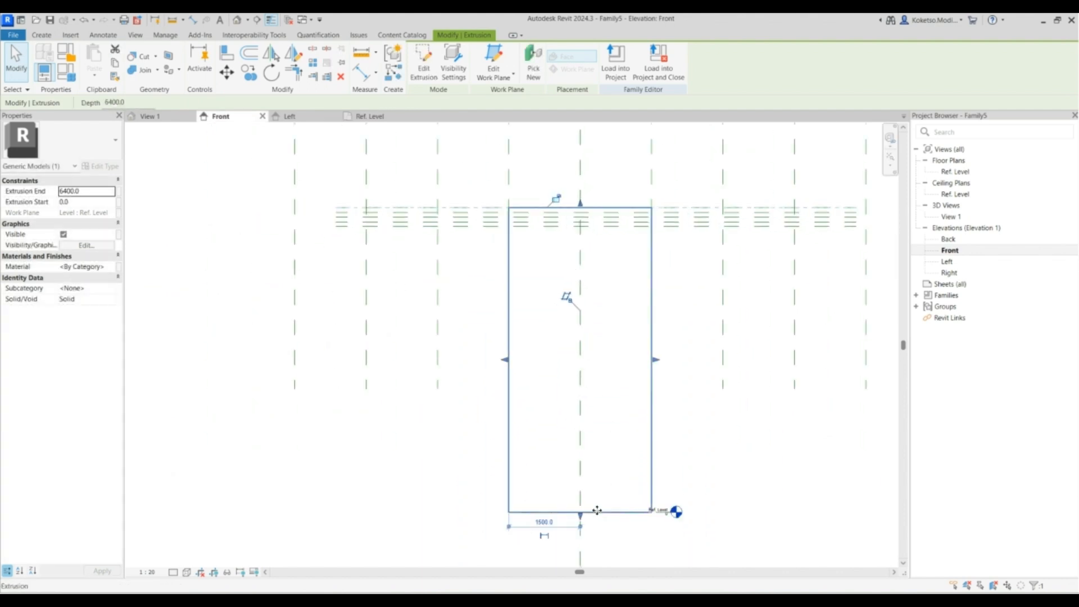
drag(585, 520, 595, 227)
scroll(591, 222, up, 2)
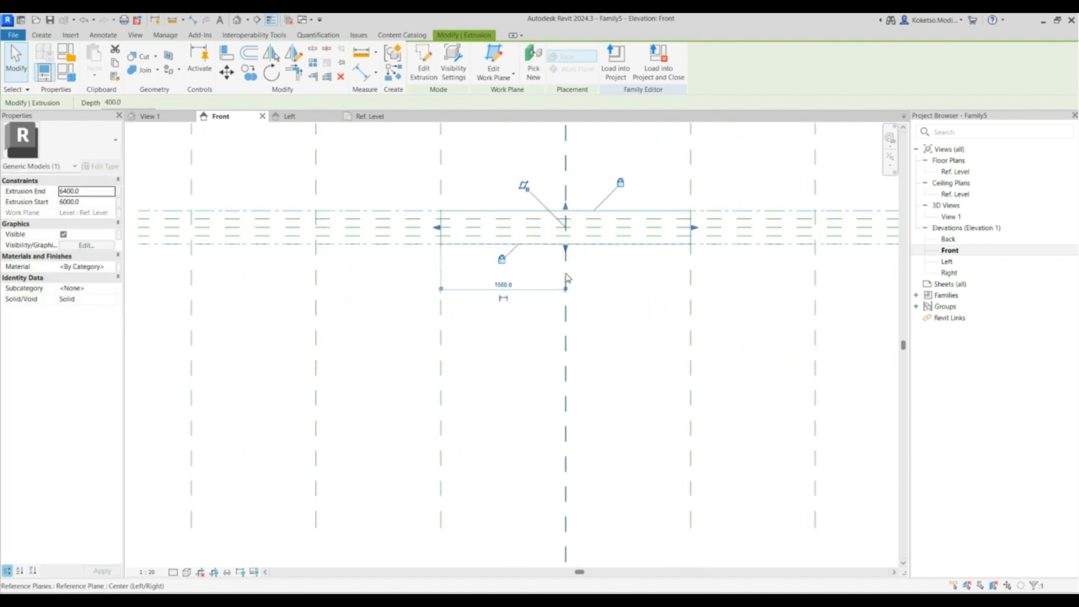
scroll(590, 216, down, 2)
key(Escape)
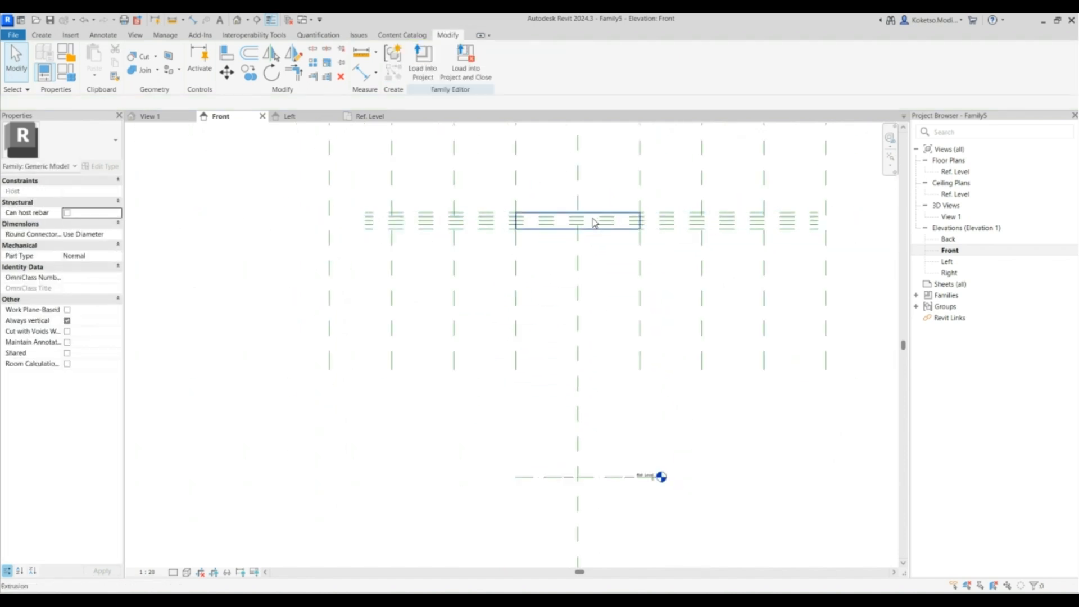
In the Ref. Level plan, copy the central extrusion against its right end and shorten the copy to one 1500 bay.
click(360, 116)
scroll(424, 311, down, 2)
double_click(394, 286)
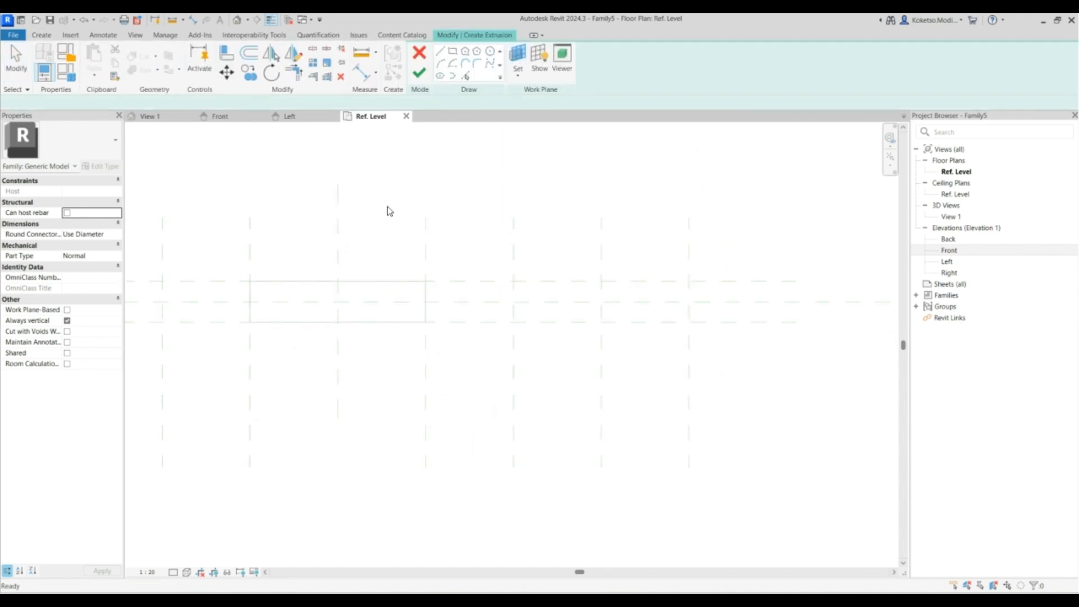
click(419, 53)
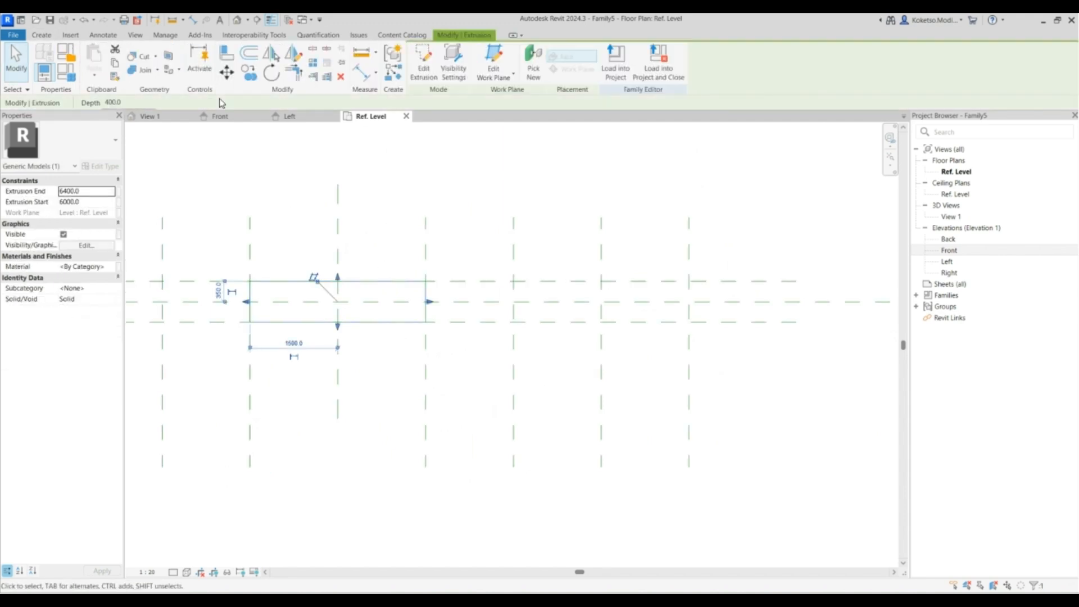
click(249, 72)
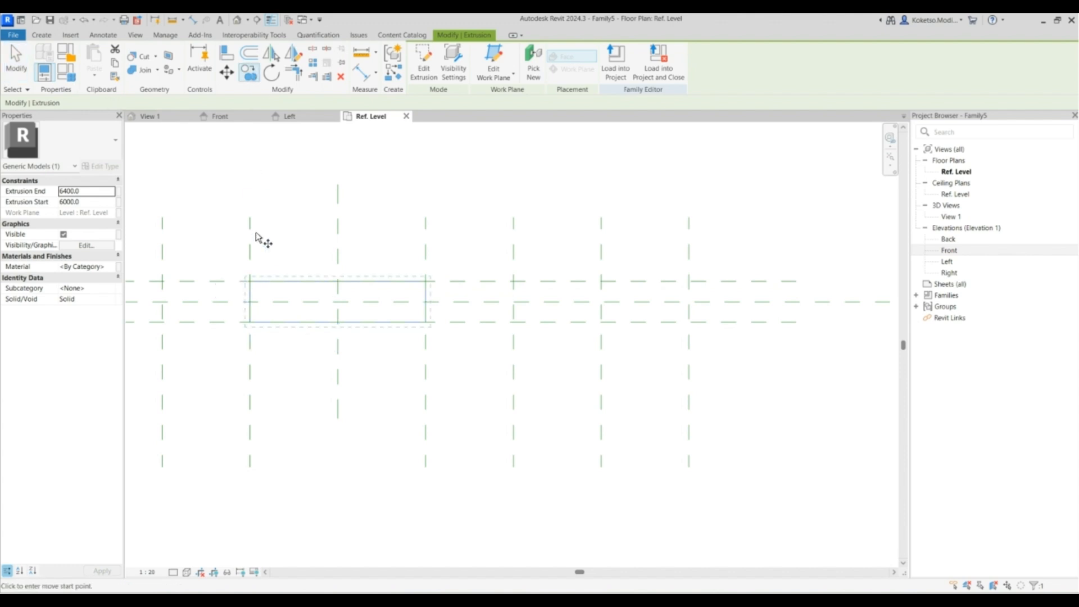
click(250, 281)
click(426, 281)
scroll(472, 296, up, 3)
key(Escape)
drag(673, 307, 559, 377)
key(Escape)
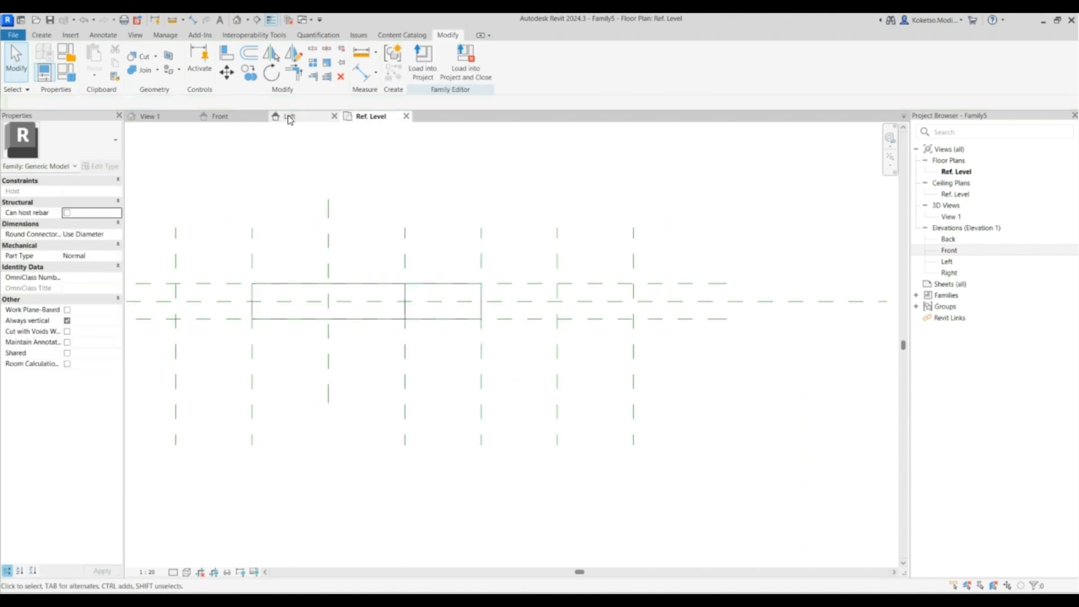
In the Front elevation, lower the copied extrusion's top to the next horizontal plane at 6300.
click(231, 118)
click(535, 225)
scroll(505, 208, up, 4)
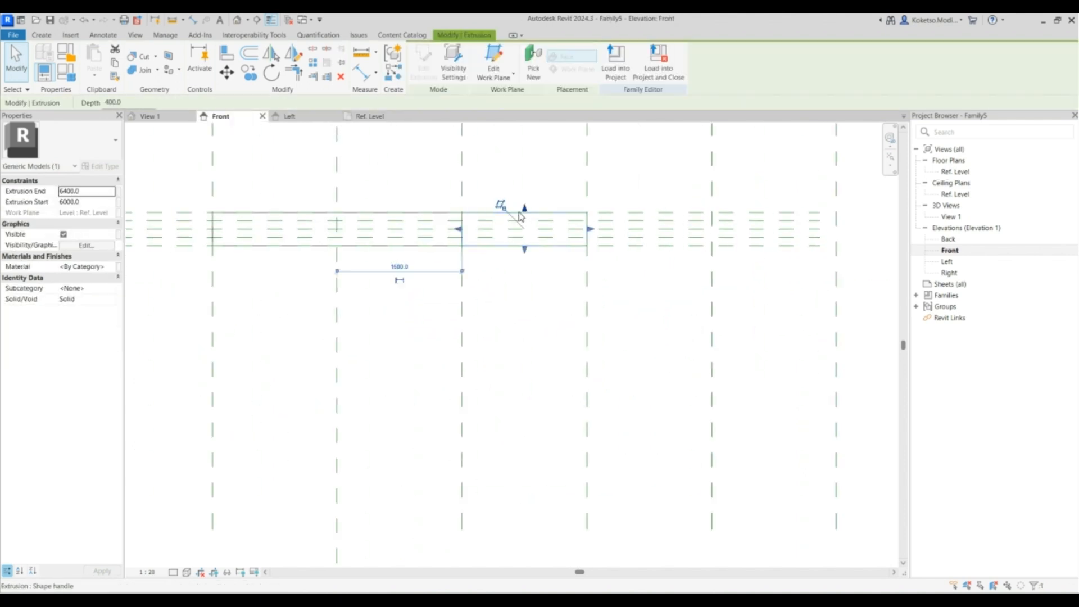
drag(530, 218, 531, 230)
scroll(509, 228, down, 4)
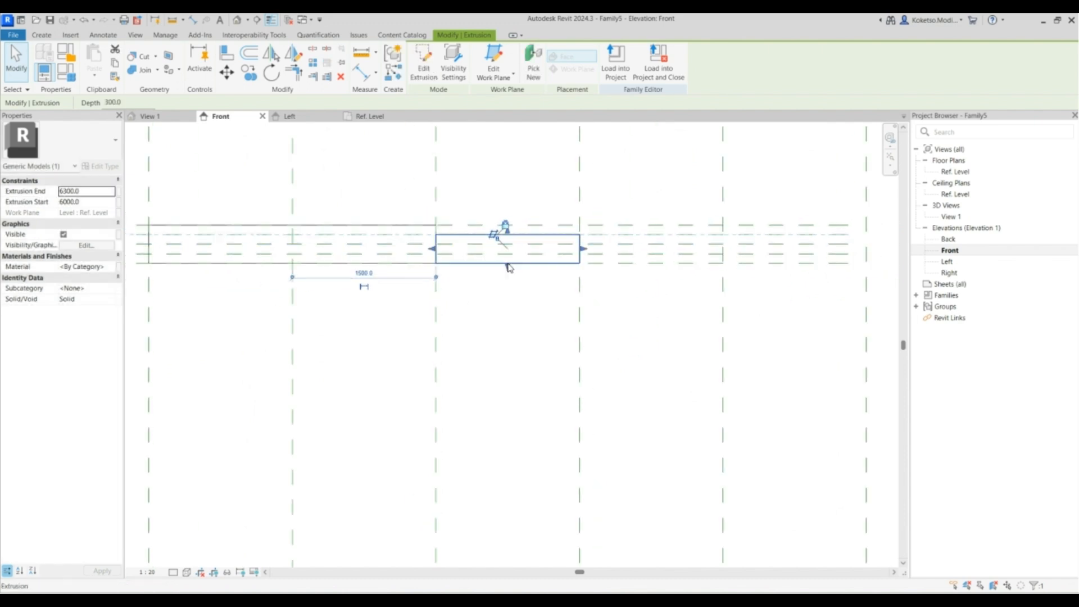
Copy the one-bay extrusion into the next bay outward and lower the copy's top to the 6200 plane.
click(514, 270)
scroll(532, 256, up, 1)
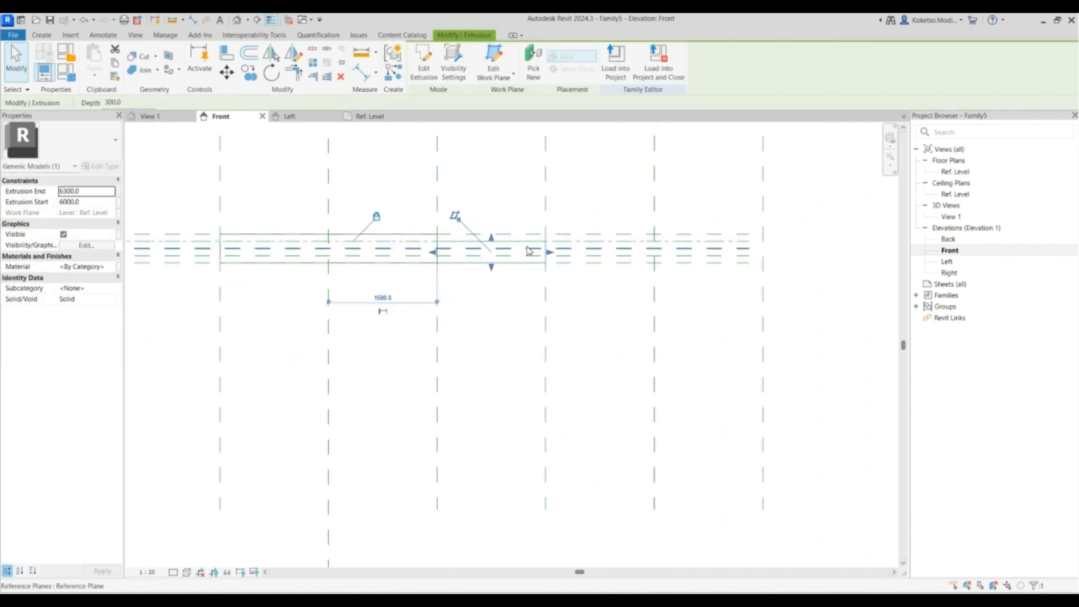
click(251, 72)
click(437, 262)
scroll(545, 263, up, 1)
key(Escape)
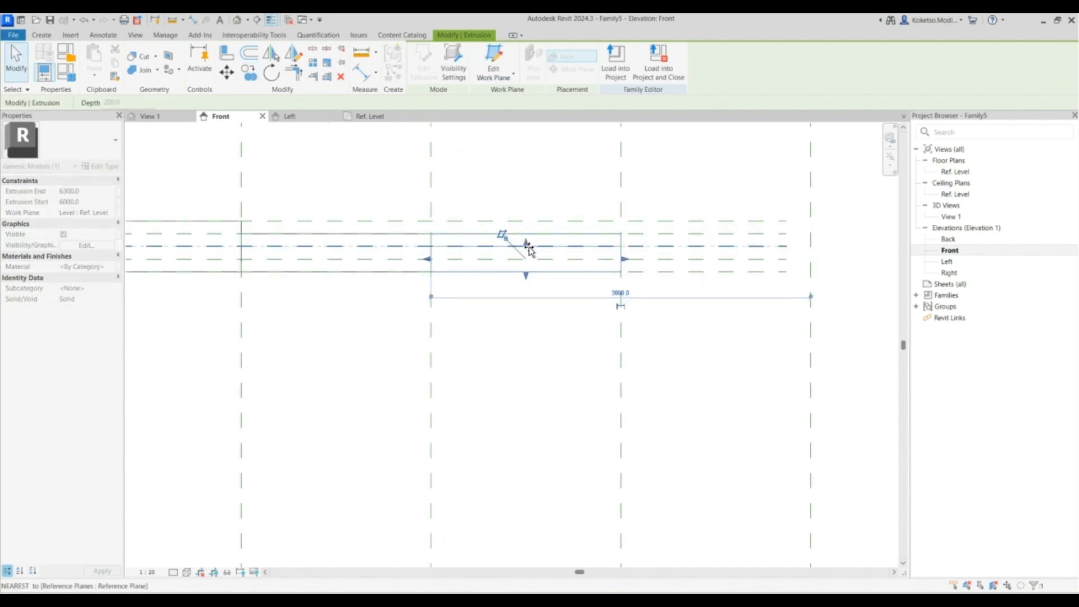
key(Escape)
scroll(414, 262, down, 2)
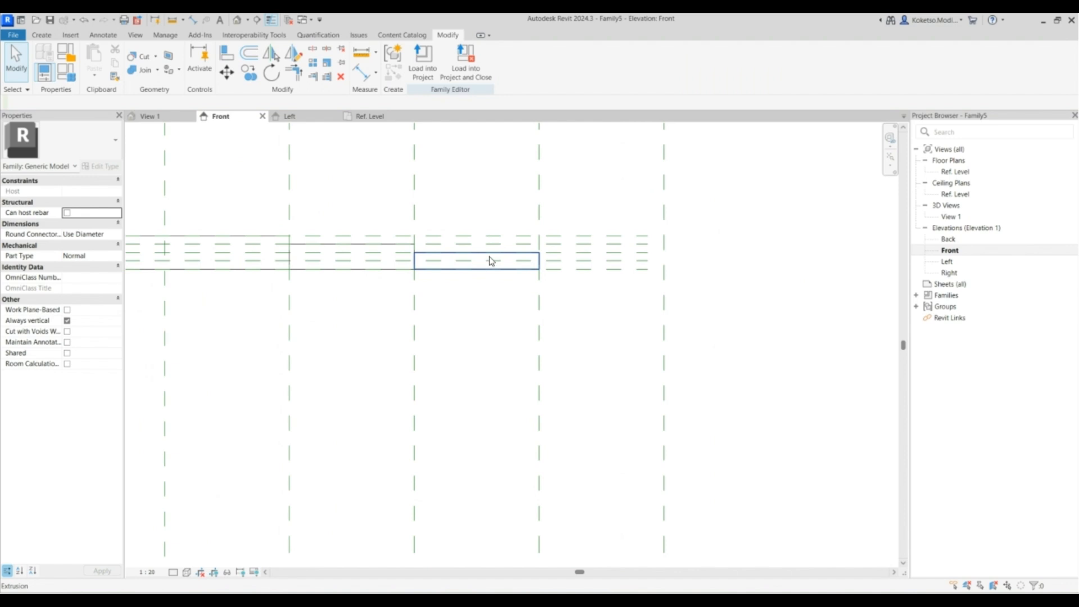
Copy the 200 deep extrusion into the outermost bay on the right.
click(491, 262)
key(c)
key(o)
click(414, 269)
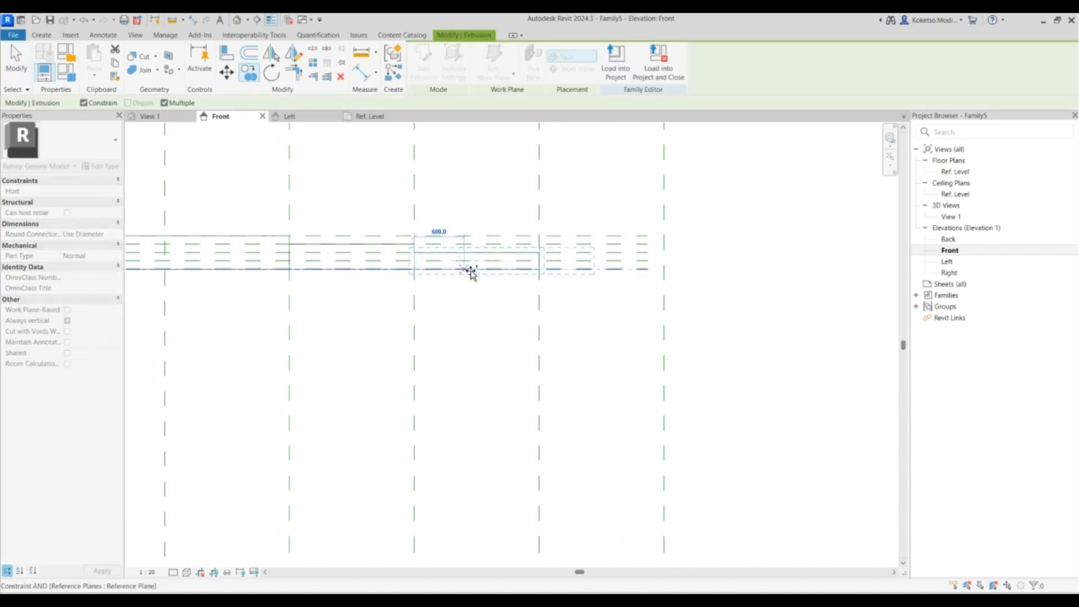
click(539, 269)
scroll(634, 260, up, 1)
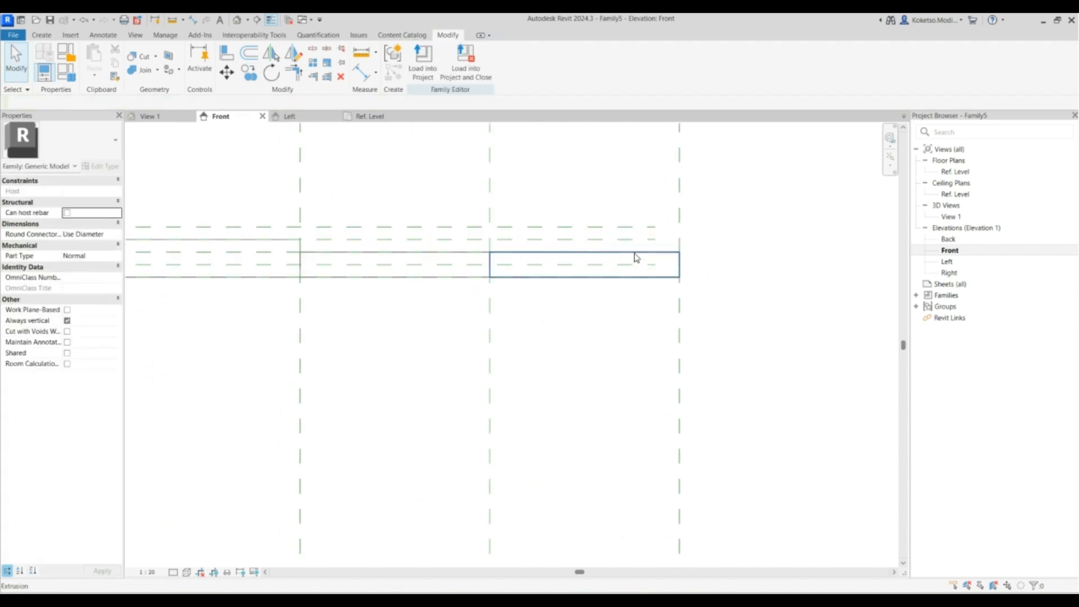
key(Escape)
Edit the outermost extrusion's sketch in the Ref. Level plan and draw a 350 radius semicircular arc bulging from its outer end.
click(584, 252)
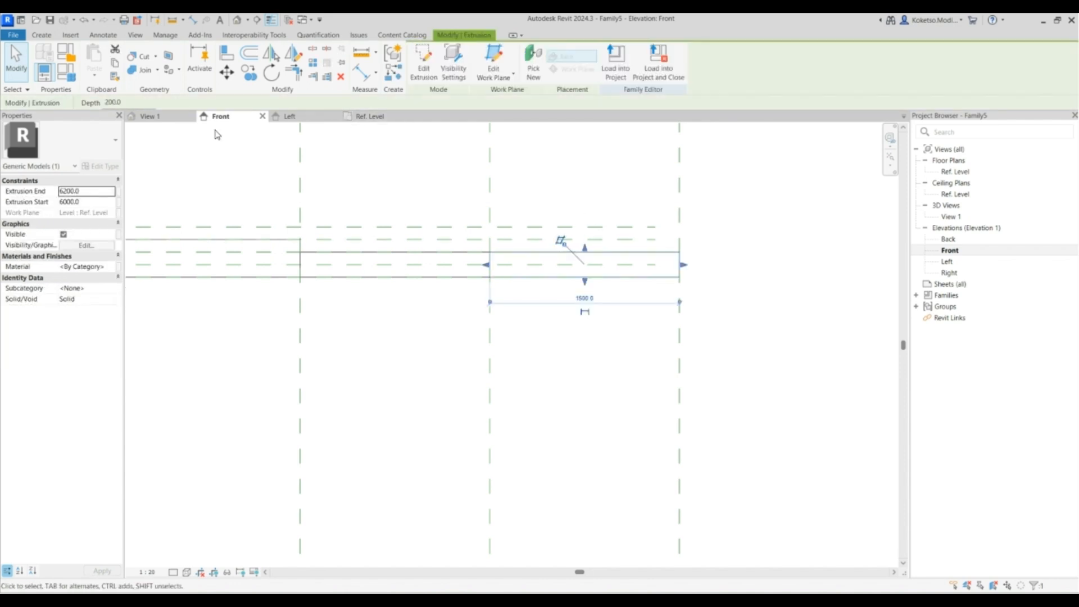
click(371, 116)
scroll(629, 304, up, 2)
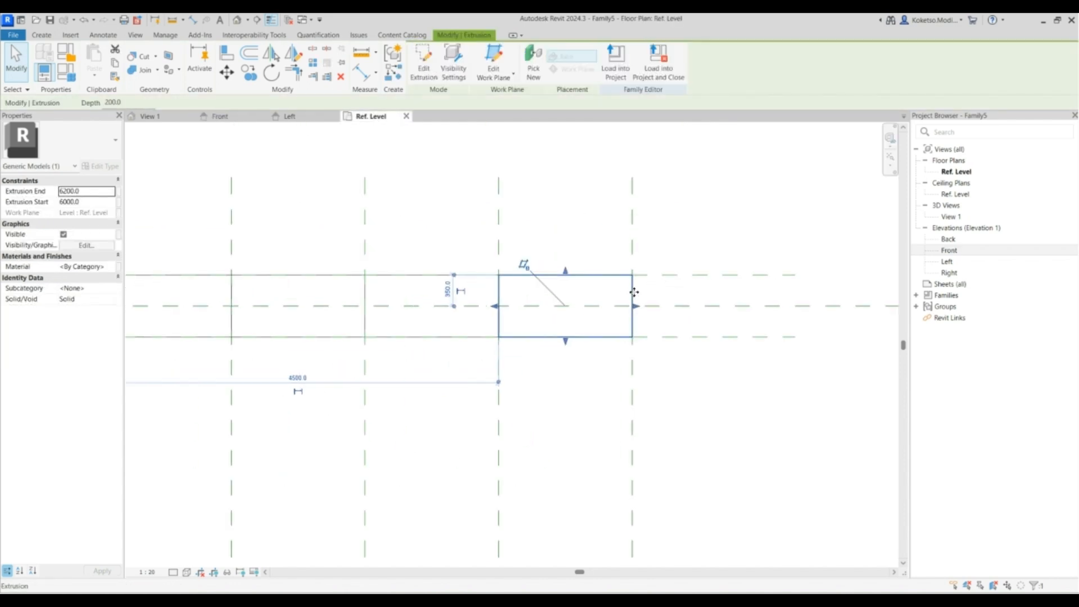
click(424, 62)
scroll(630, 291, up, 2)
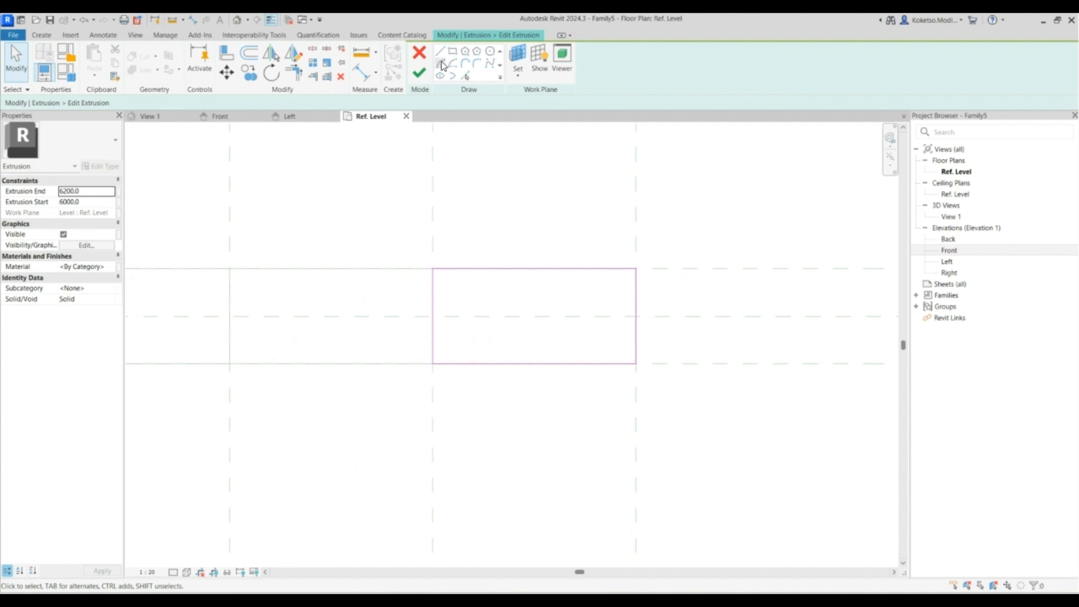
click(636, 268)
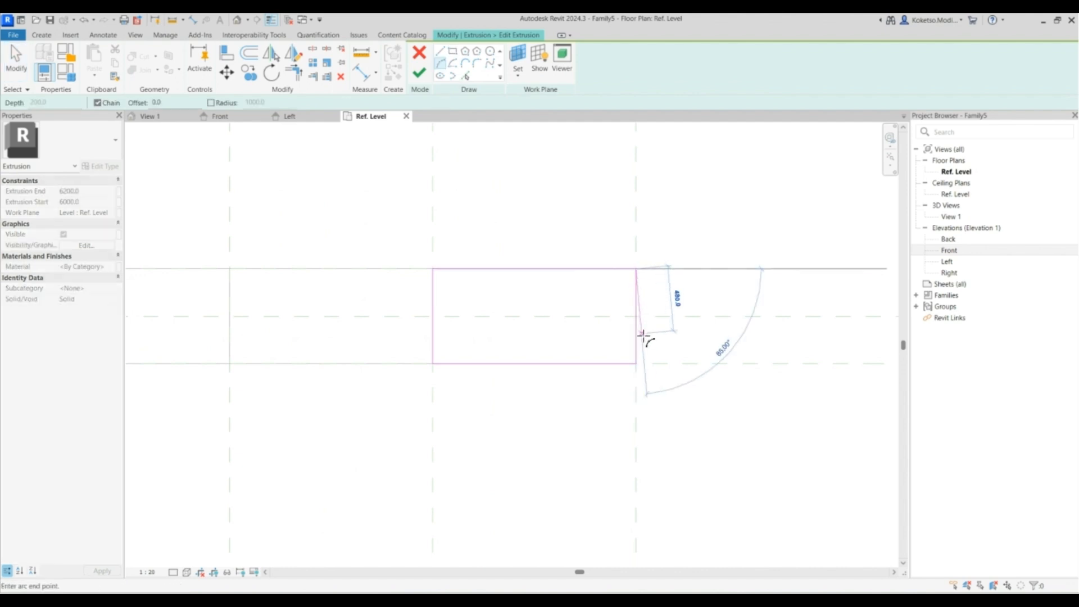
click(636, 363)
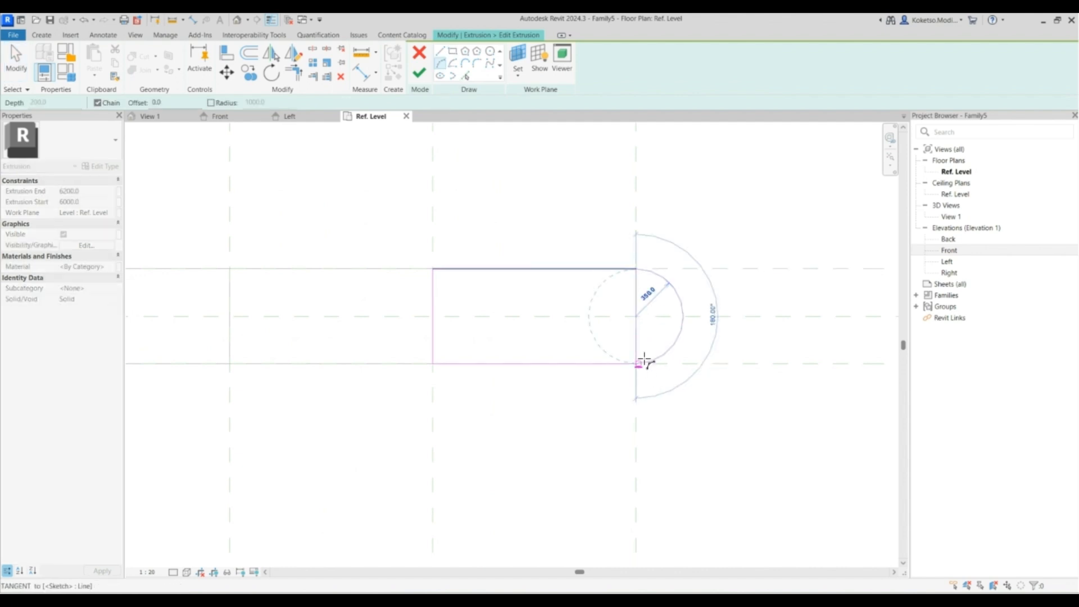
click(683, 318)
key(Escape)
key(Escape)
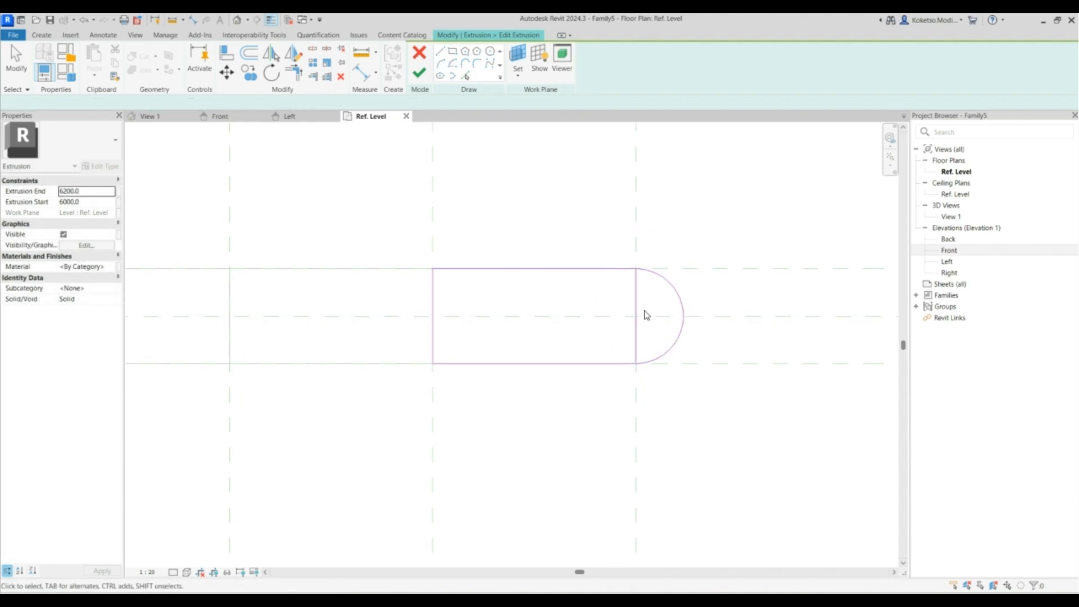
Delete the sketch's straight outer edge, move the arc inward so its apex meets the outermost vertical plane, and finish the sketch.
click(636, 300)
key(Escape)
click(677, 297)
click(226, 75)
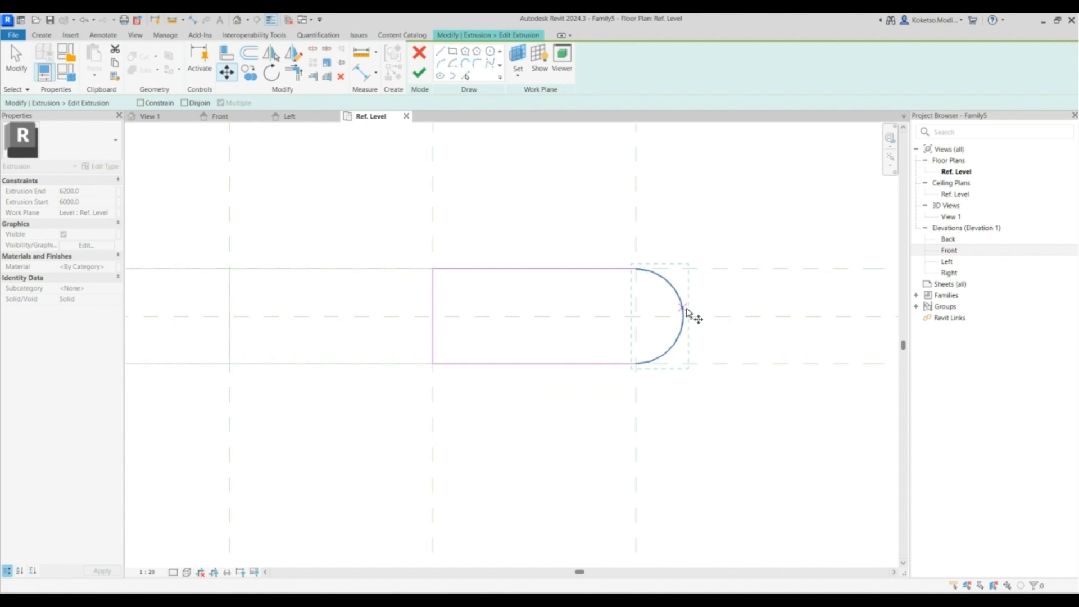
click(683, 317)
click(636, 317)
click(661, 319)
scroll(639, 293, down, 2)
scroll(564, 255, down, 1)
click(419, 73)
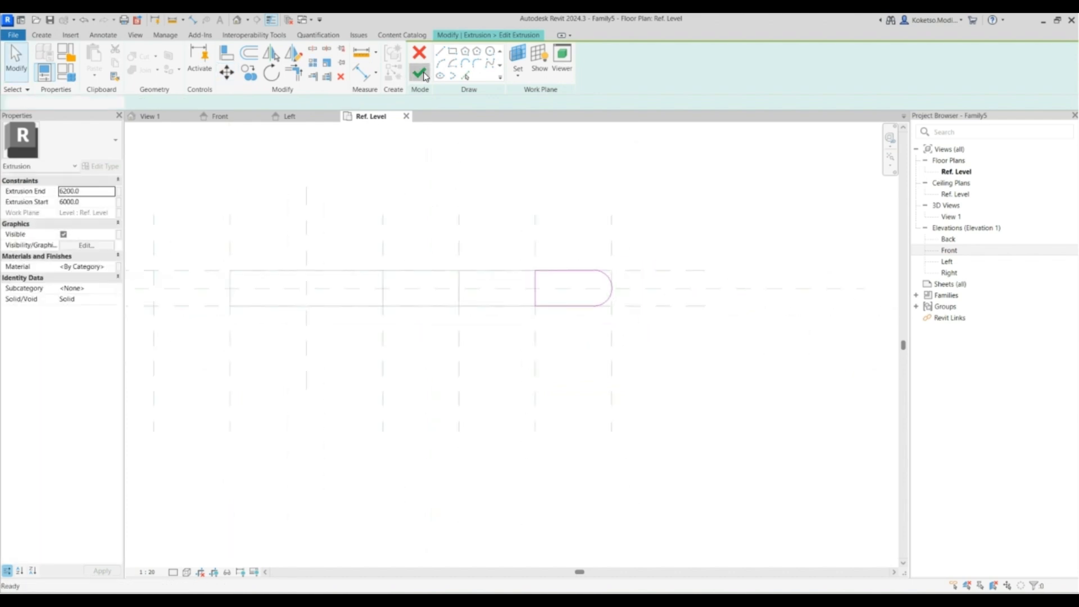
In the Front elevation, lower the round-ended extrusion's top to the 6100 horizontal plane.
key(Escape)
click(151, 116)
shift+middle_drag(573, 294, 438, 212)
click(220, 116)
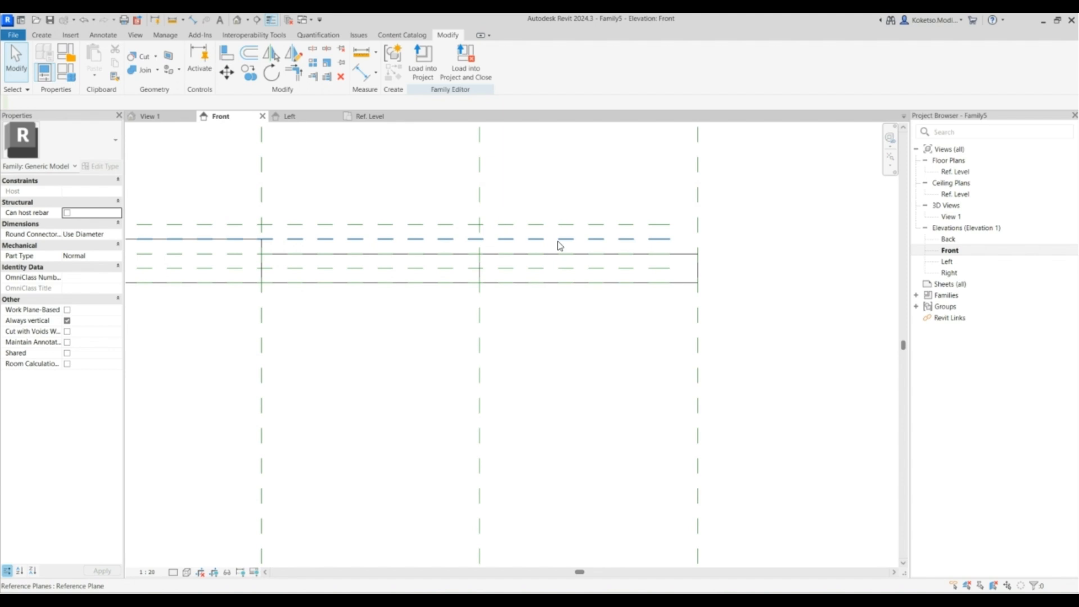
click(574, 257)
drag(590, 251, 590, 265)
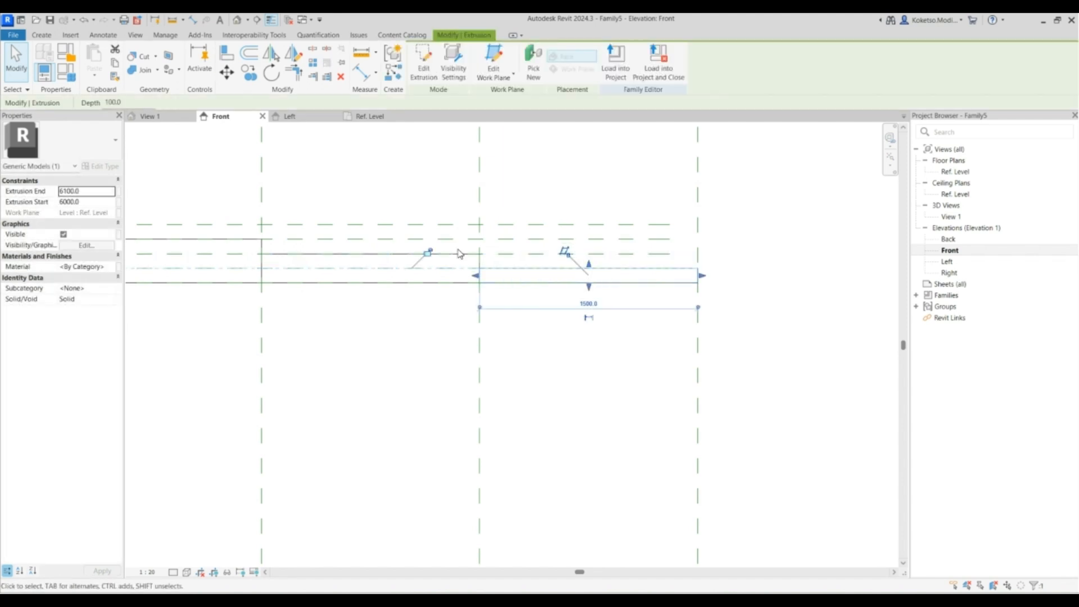
click(618, 247)
scroll(623, 252, down, 2)
scroll(635, 261, down, 2)
click(636, 261)
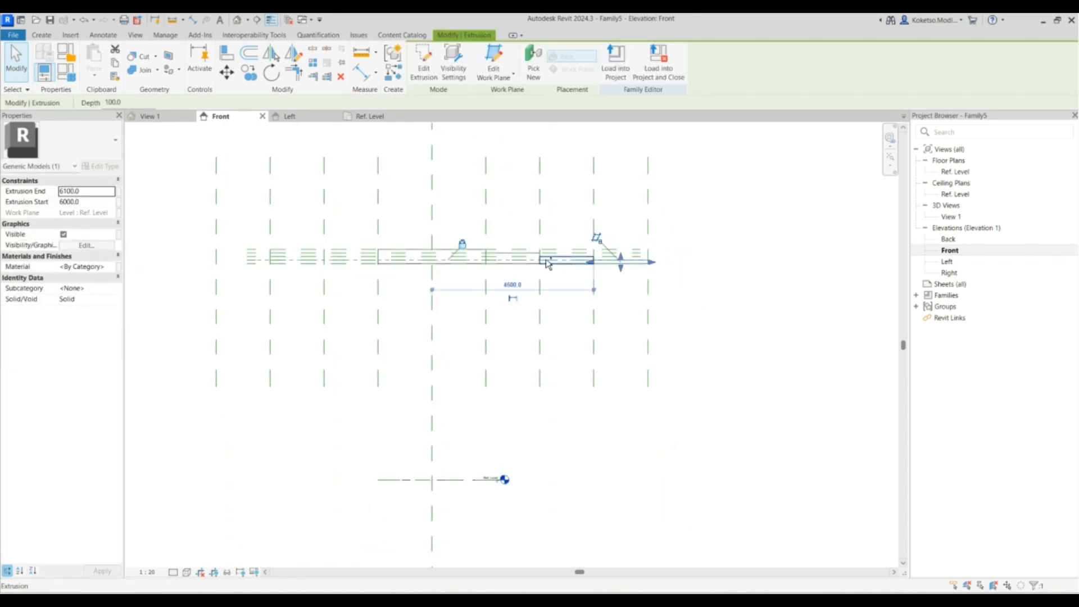
ctrl+click(544, 260)
ctrl+click(493, 253)
ctrl+click(492, 253)
click(452, 249)
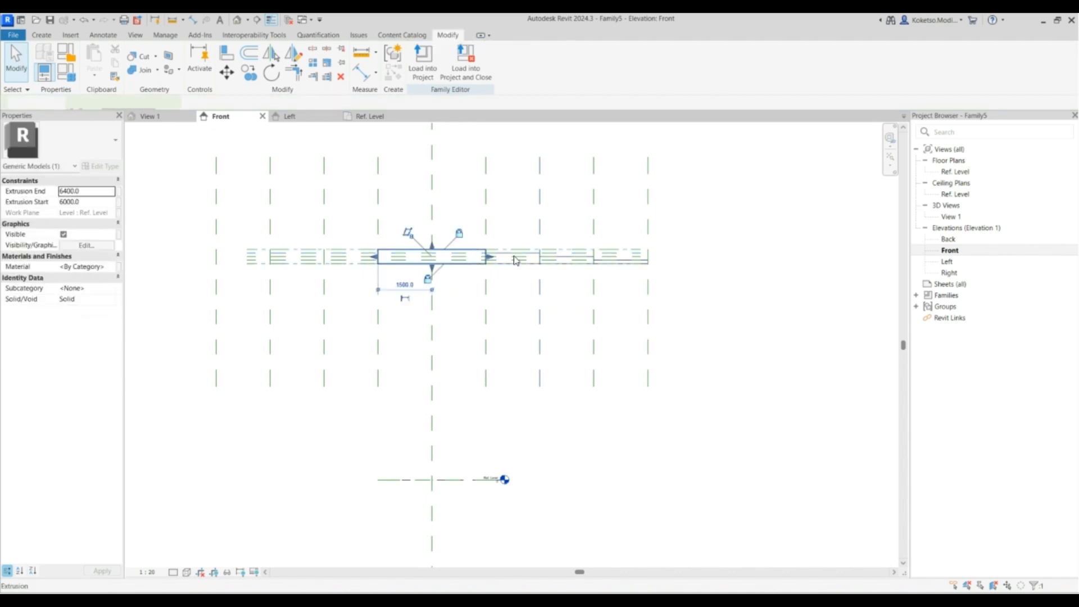
ctrl+click(560, 260)
key(Escape)
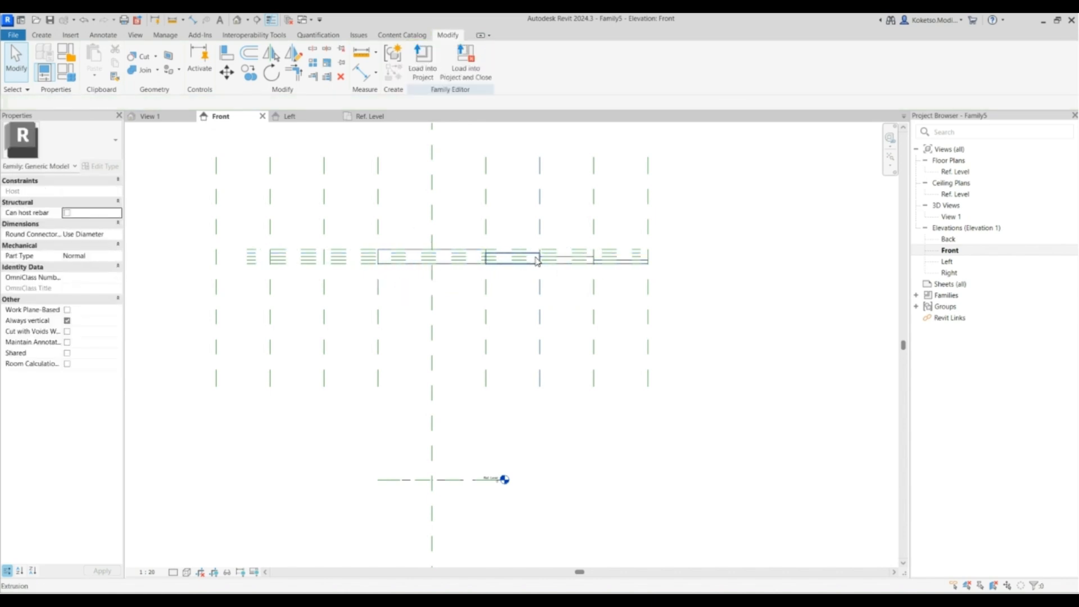
Mirror the three stepped cap extrusions right of the central block about the Center (Left/Right) plane and check the cap in 3D.
click(535, 255)
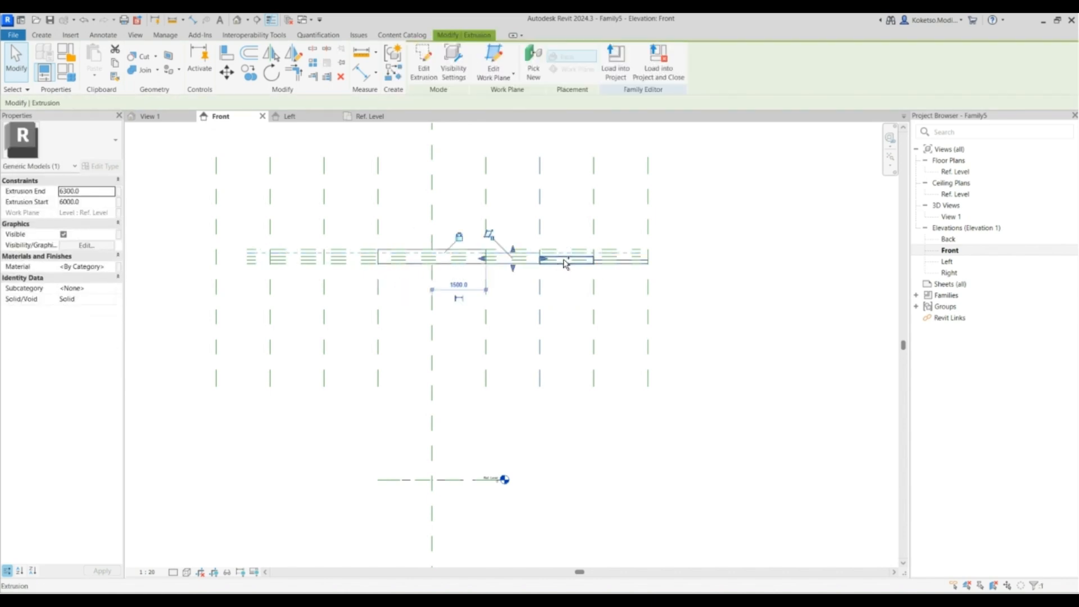
ctrl+click(564, 260)
ctrl+click(615, 263)
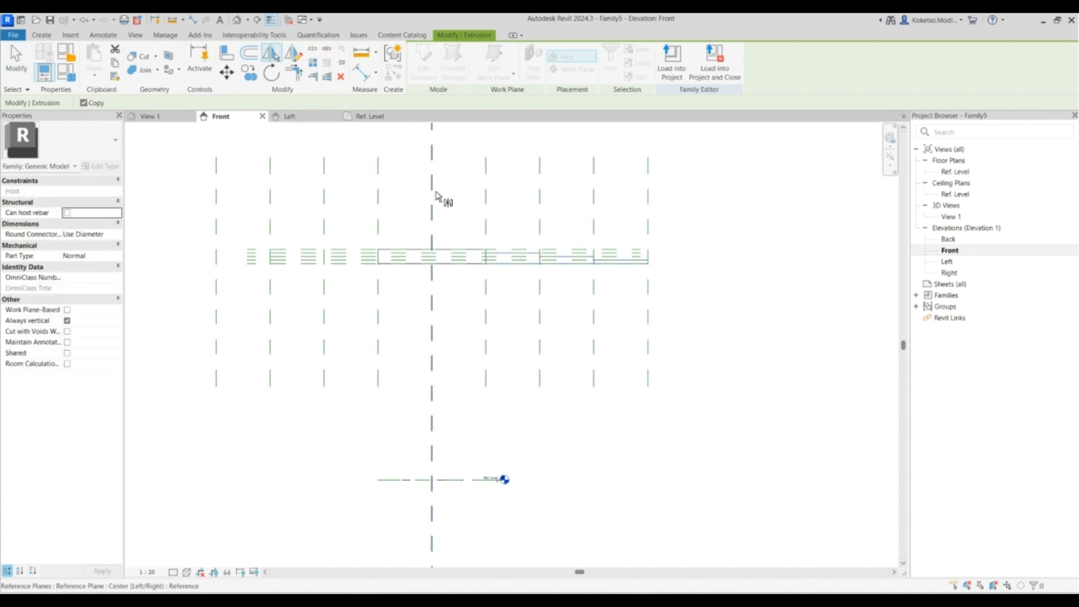
click(169, 116)
scroll(487, 386, down, 2)
shift+middle_drag(487, 386, 473, 403)
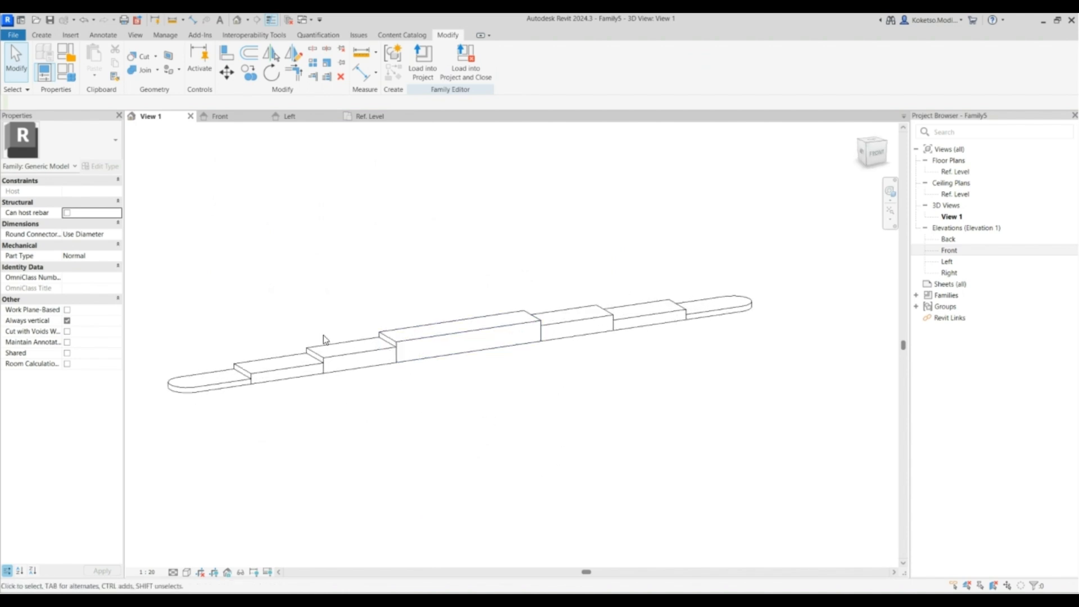
In the Ref. Level plan, copy the second vertical reference plane from the left 750 outward into the end bay.
click(363, 117)
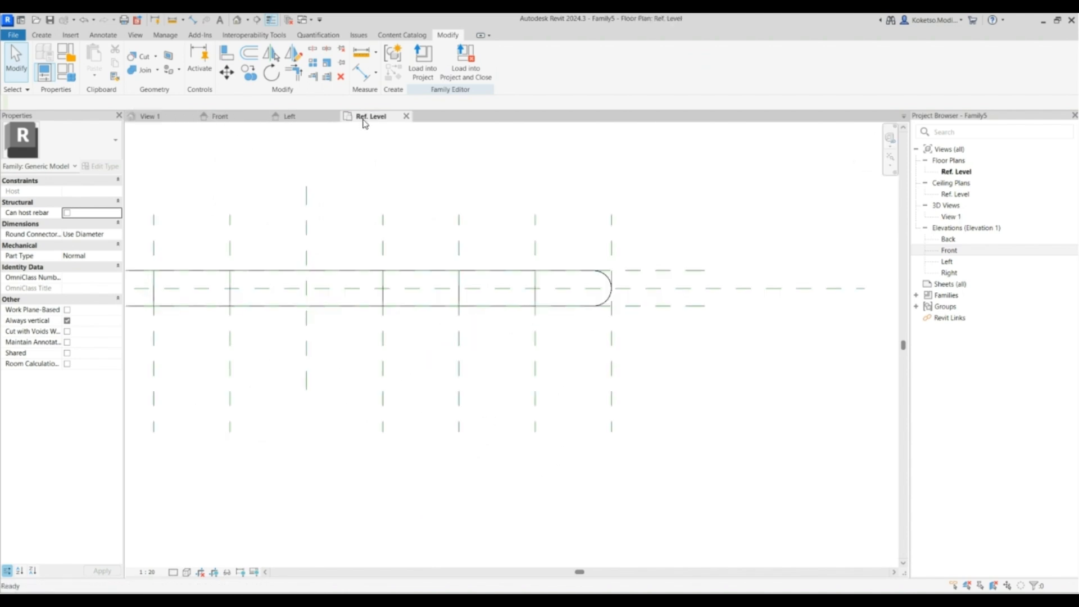
scroll(243, 307, up, 3)
scroll(251, 304, down, 1)
scroll(247, 298, up, 3)
click(208, 232)
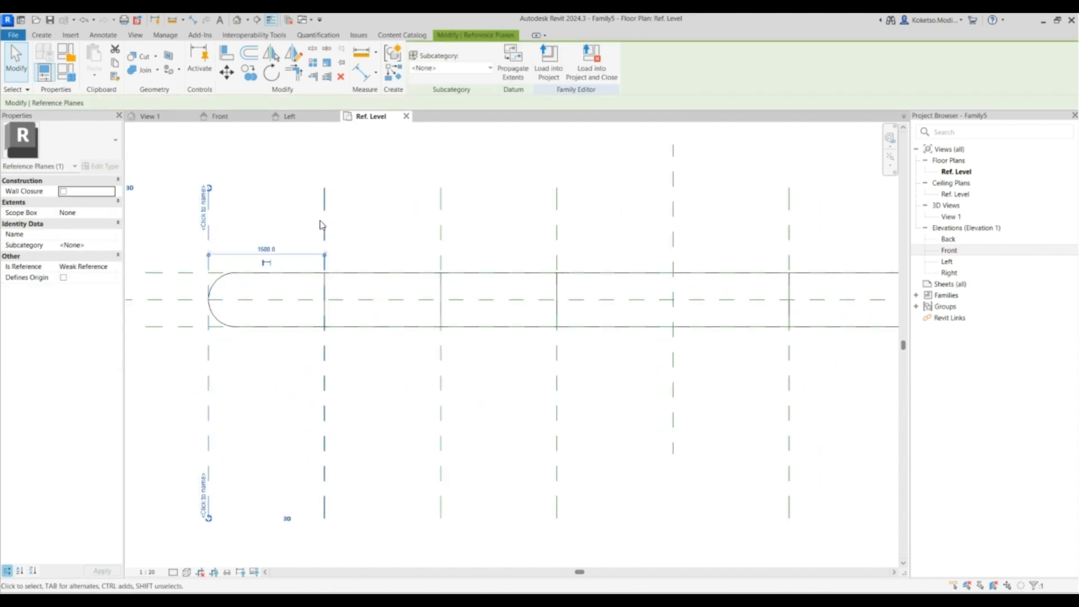
click(439, 228)
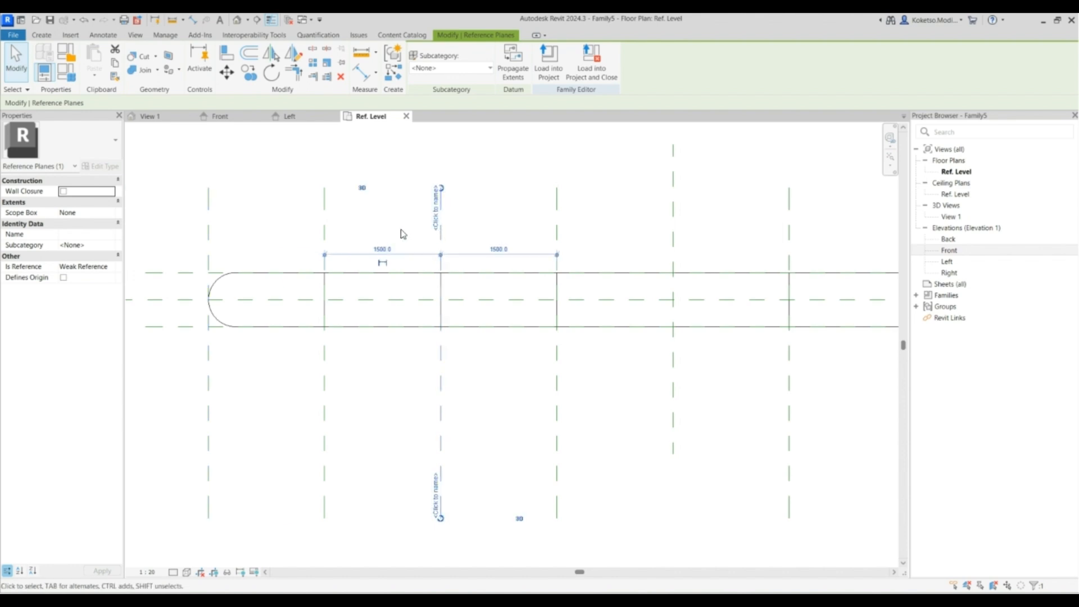
click(420, 230)
click(325, 220)
click(249, 72)
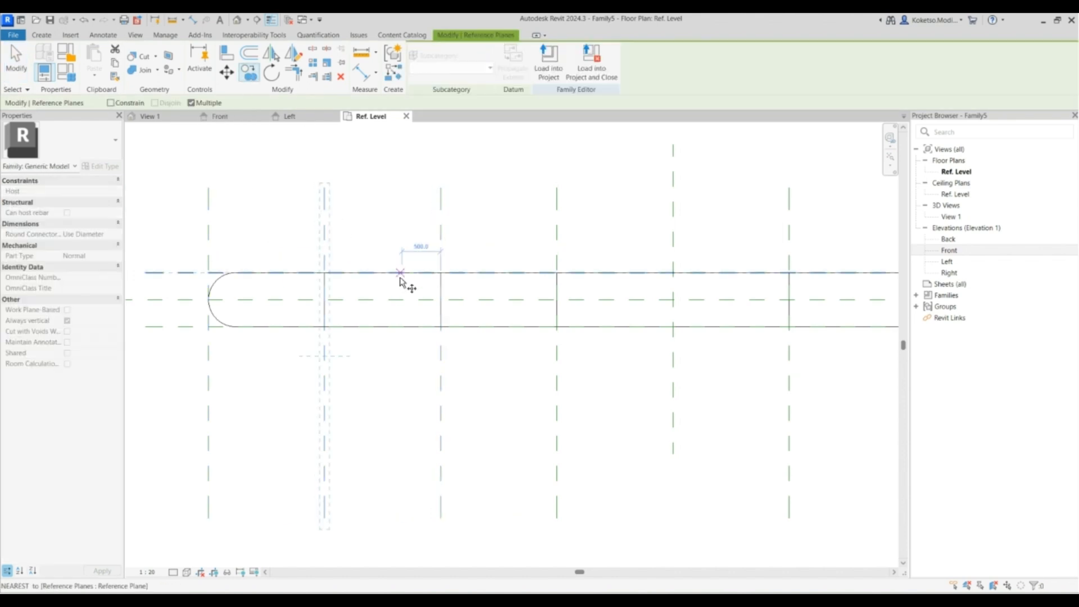
click(324, 242)
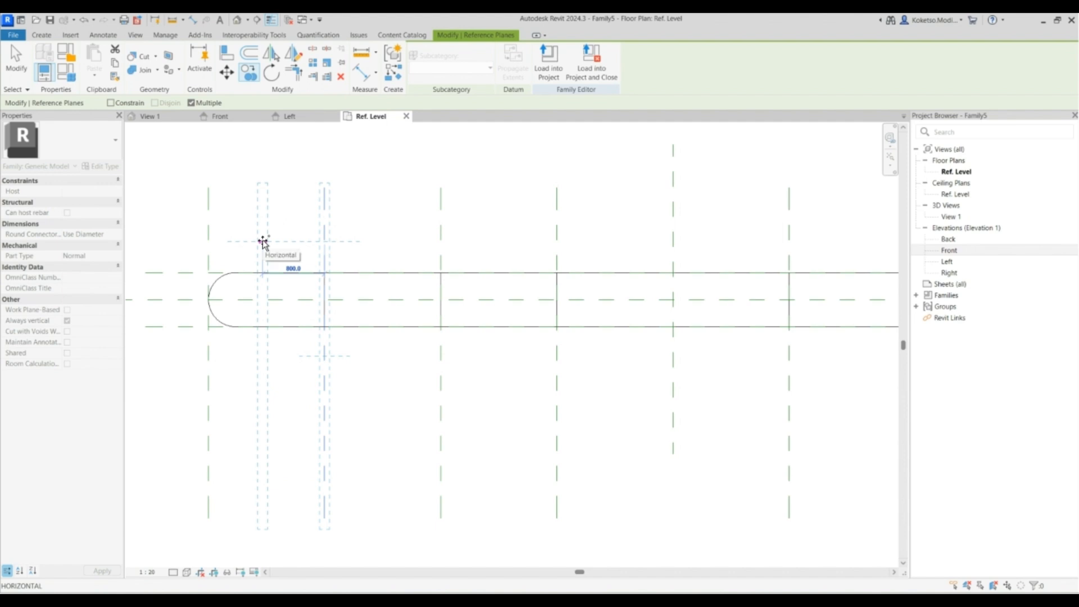
text(750)
key(Return)
key(Escape)
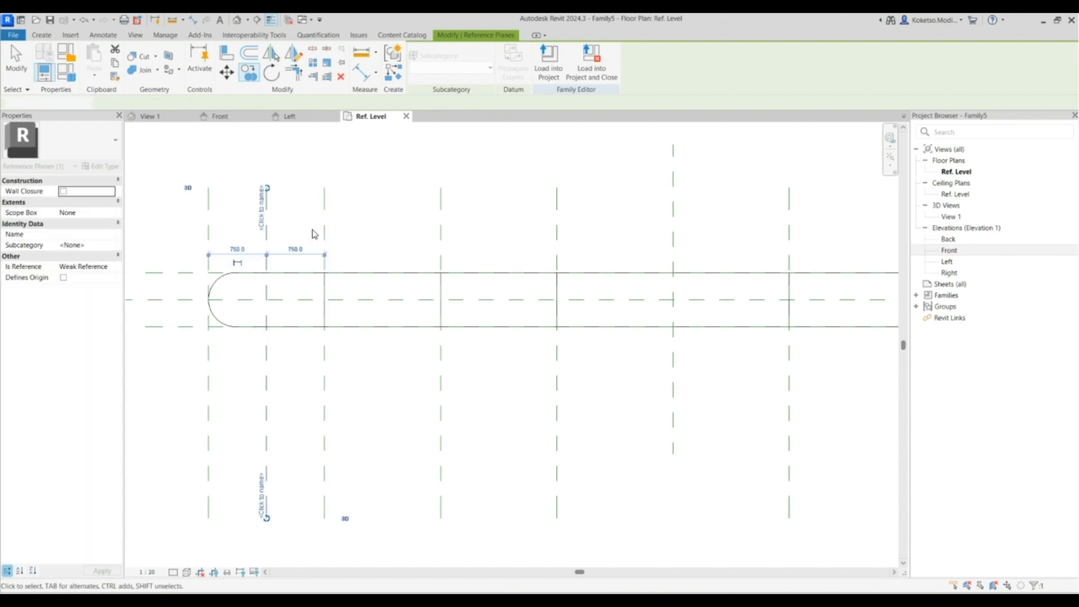
Remove the added intermediate reference planes from the two outer bays on the left.
scroll(450, 216, down, 3)
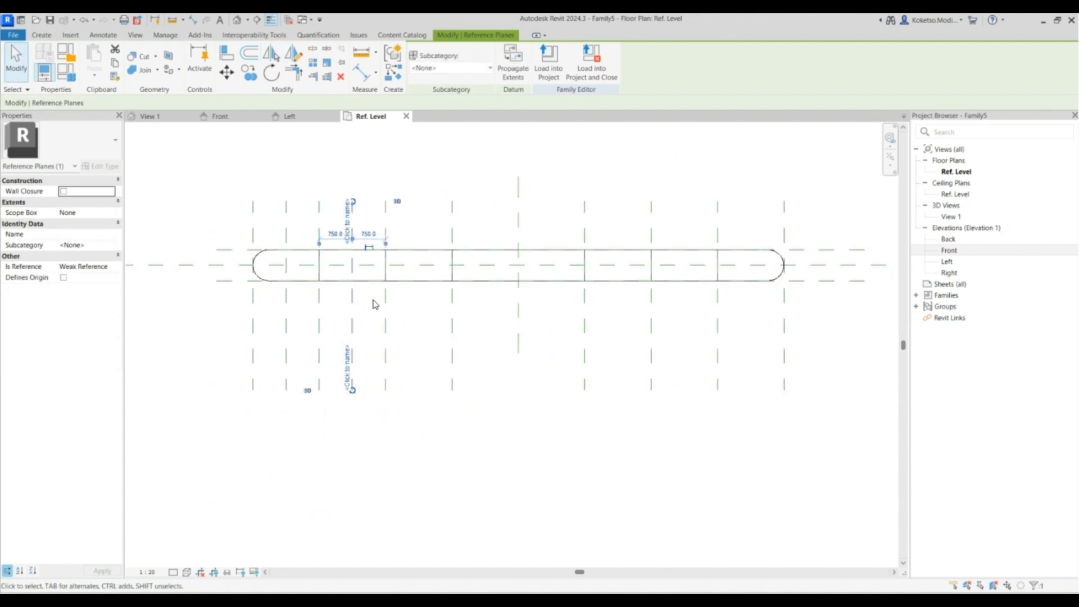
middle_drag(373, 302, 348, 320)
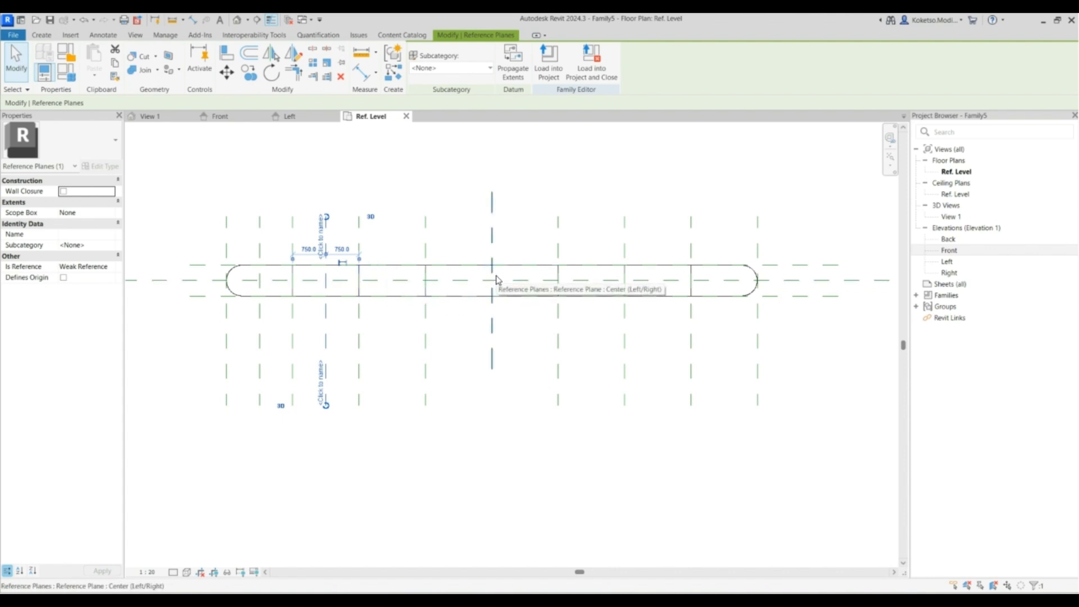
click(262, 237)
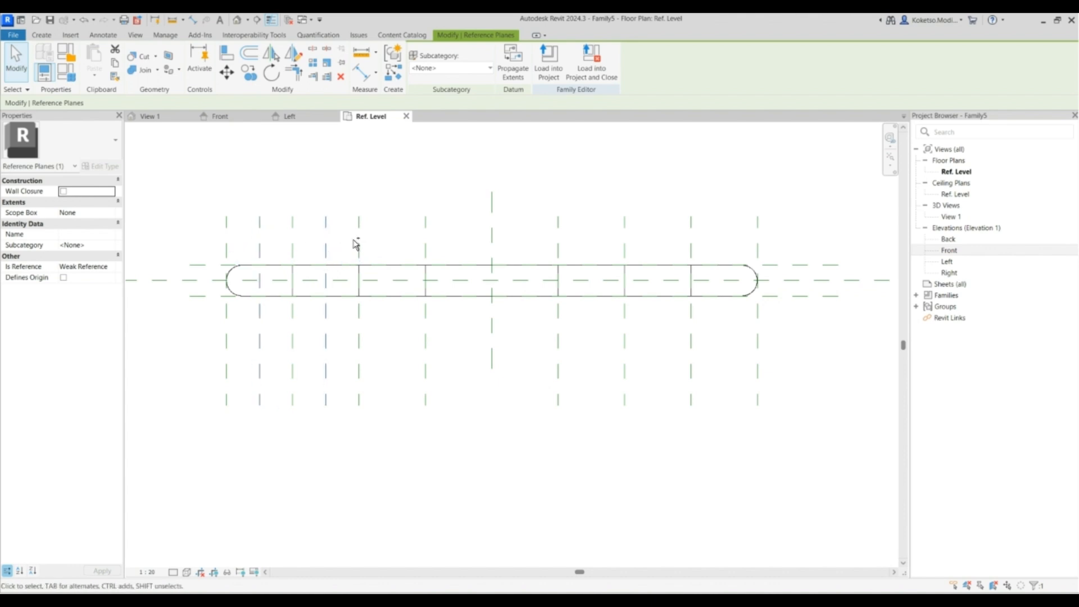
key(Escape)
scroll(481, 256, up, 2)
scroll(482, 256, down, 2)
Create an extrusion from a 350 radius circle centred on the pier cap's plan centre for the middle column.
click(41, 34)
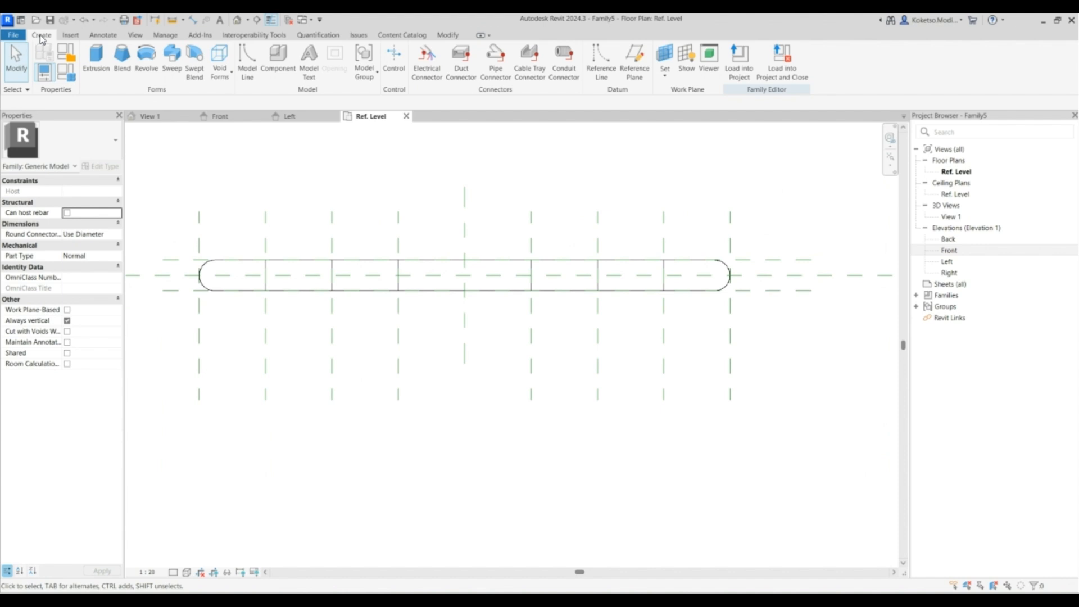
click(96, 59)
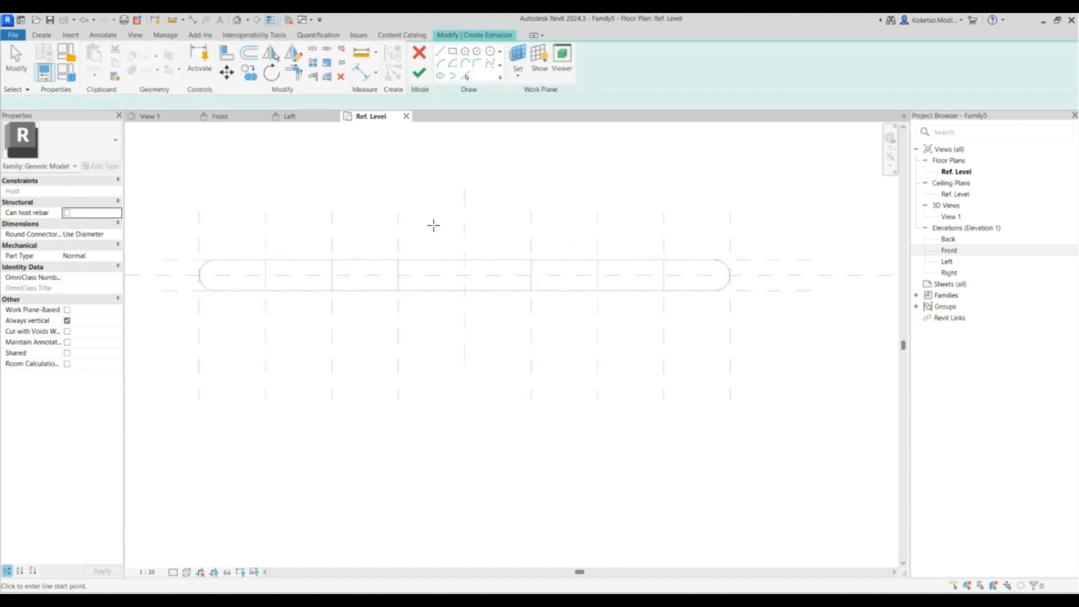
scroll(434, 224, up, 2)
click(490, 51)
click(475, 299)
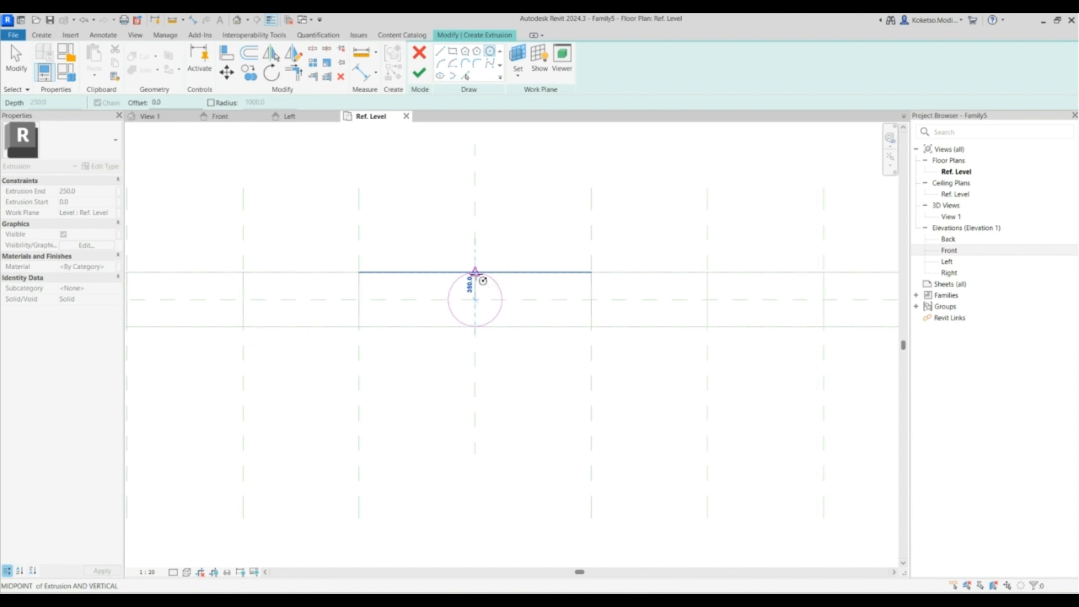
click(475, 276)
key(Escape)
click(246, 120)
click(419, 73)
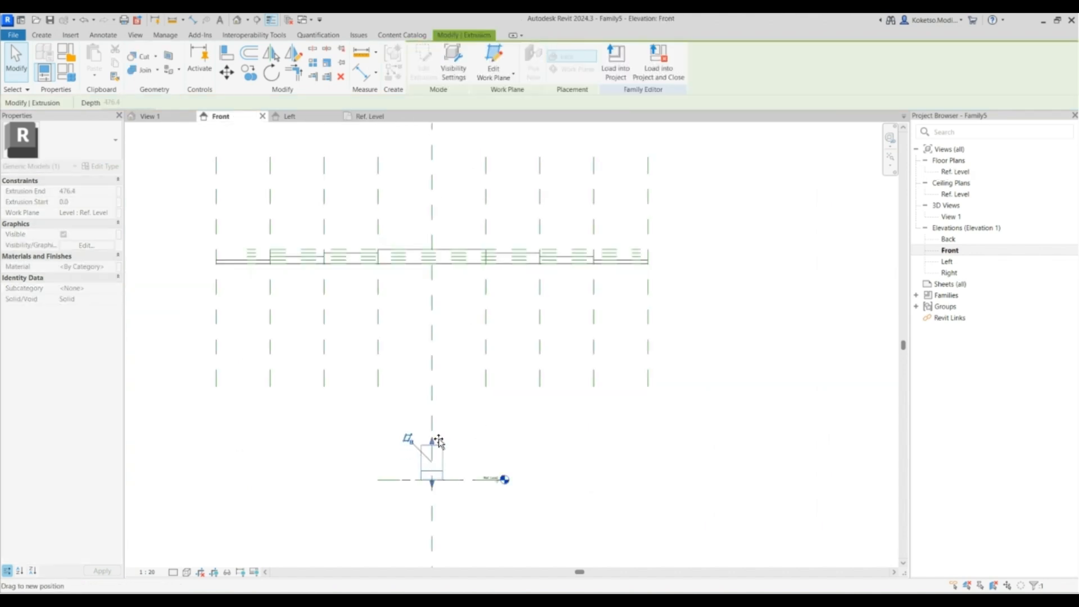
In the Front elevation, stretch the column's top up to the cap's underside at 6000 and align its base with Ref. Level.
drag(438, 281, 456, 248)
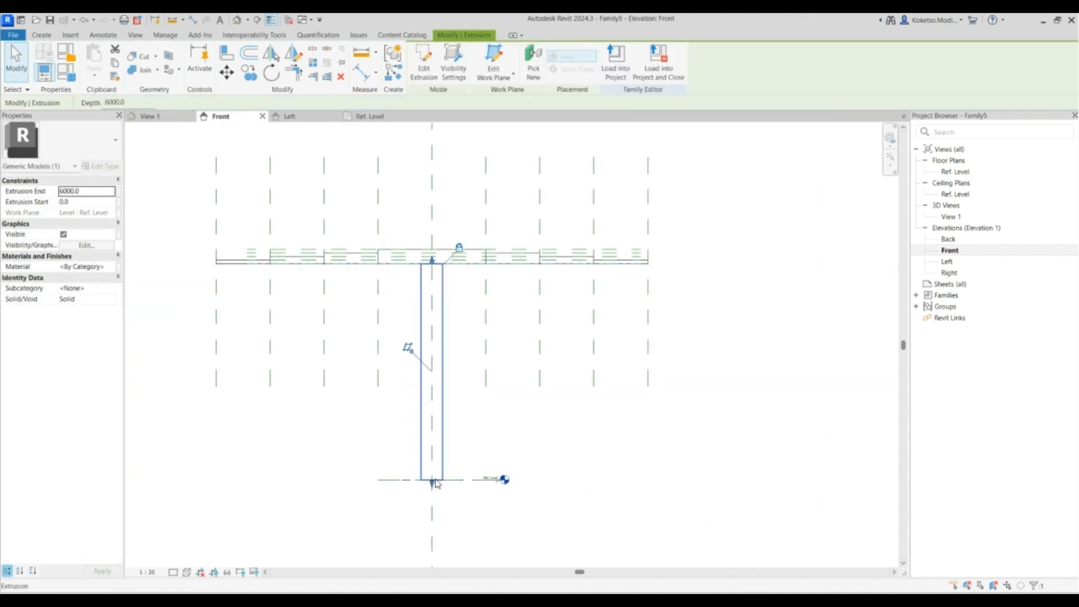
drag(436, 461, 433, 481)
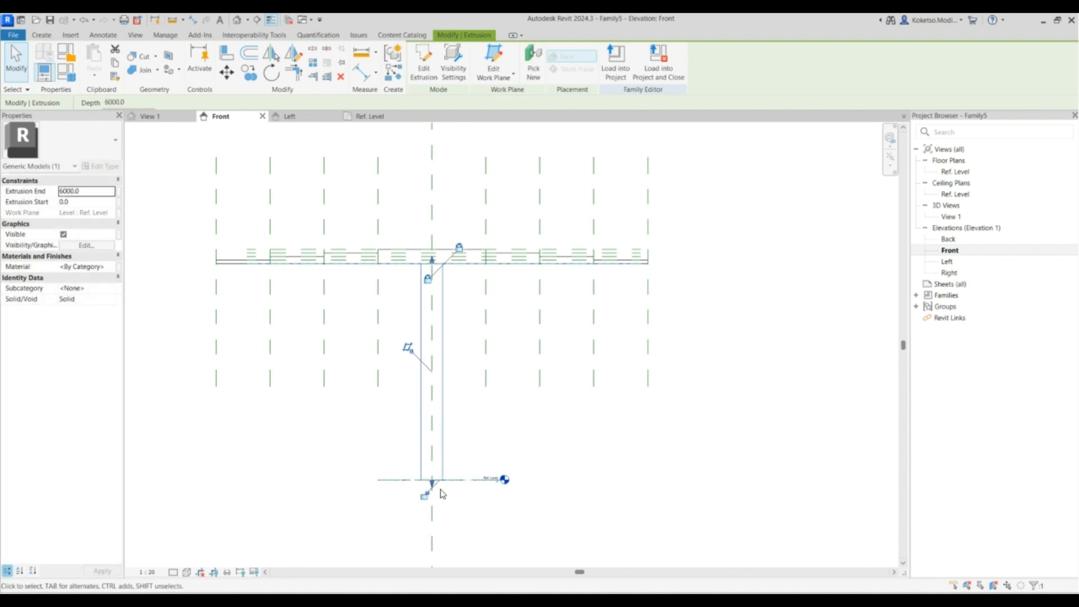
key(Escape)
scroll(451, 295, down, 1)
scroll(448, 286, up, 1)
click(447, 285)
key(Escape)
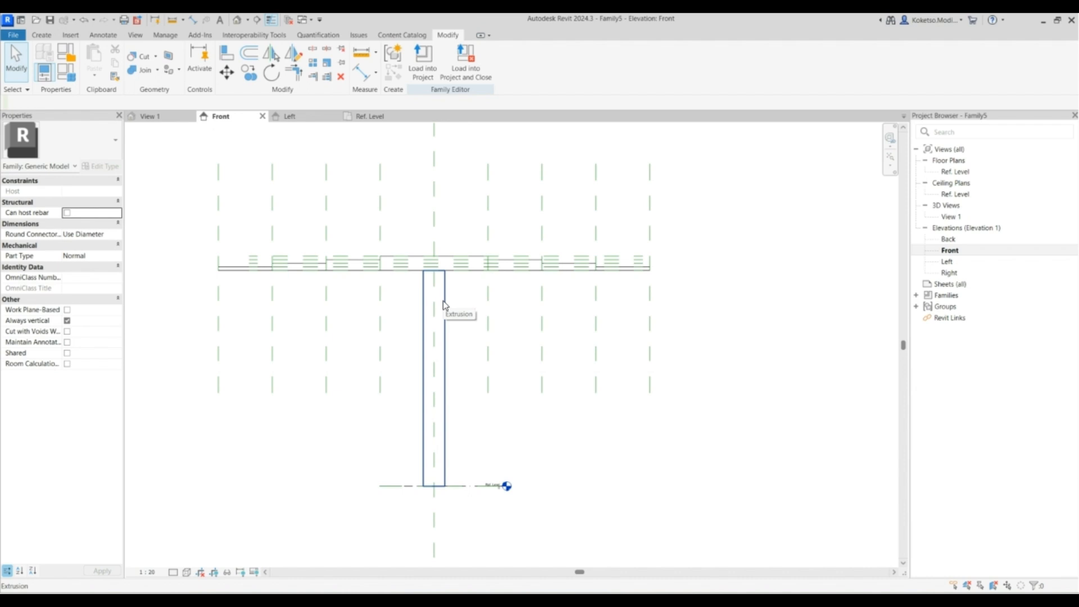
Try copying the middle column a short distance to the right of the central plane, and delete the misplaced copy.
scroll(398, 265, up, 2)
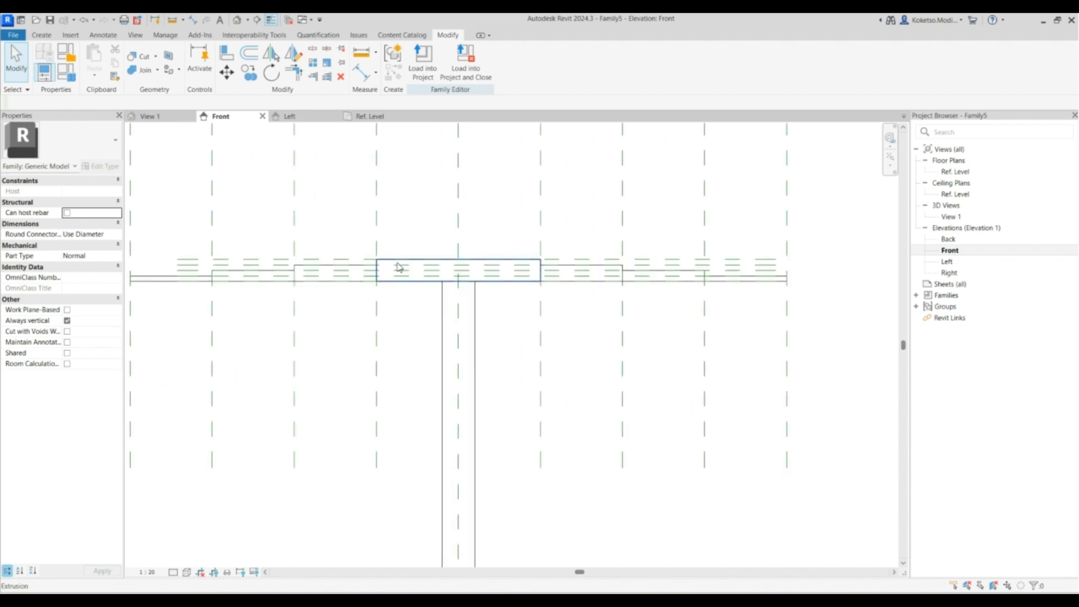
click(474, 326)
scroll(424, 251, down, 2)
click(249, 75)
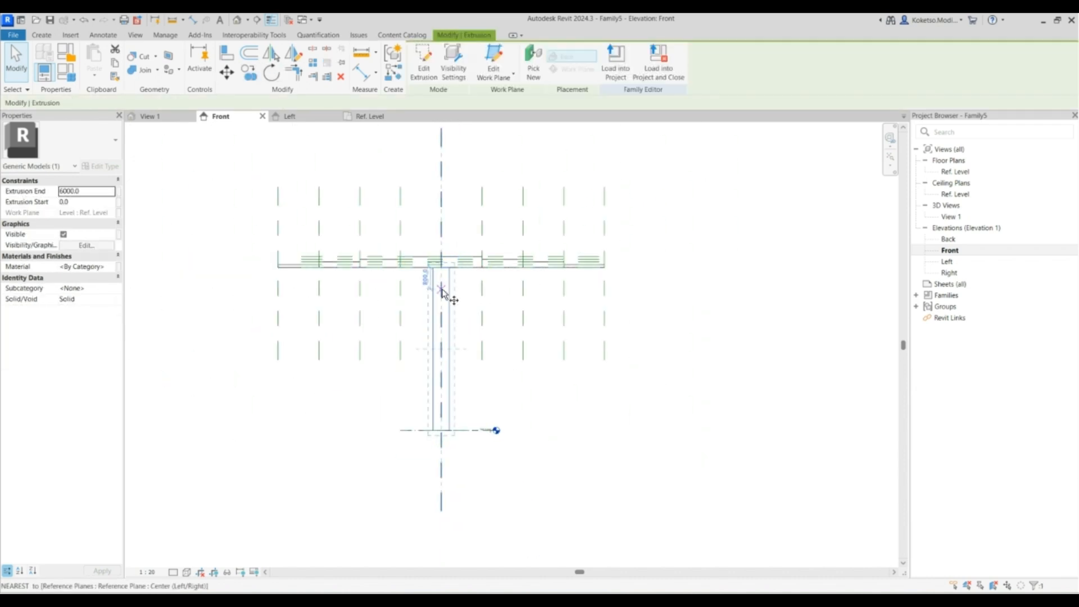
scroll(441, 293, up, 2)
click(442, 294)
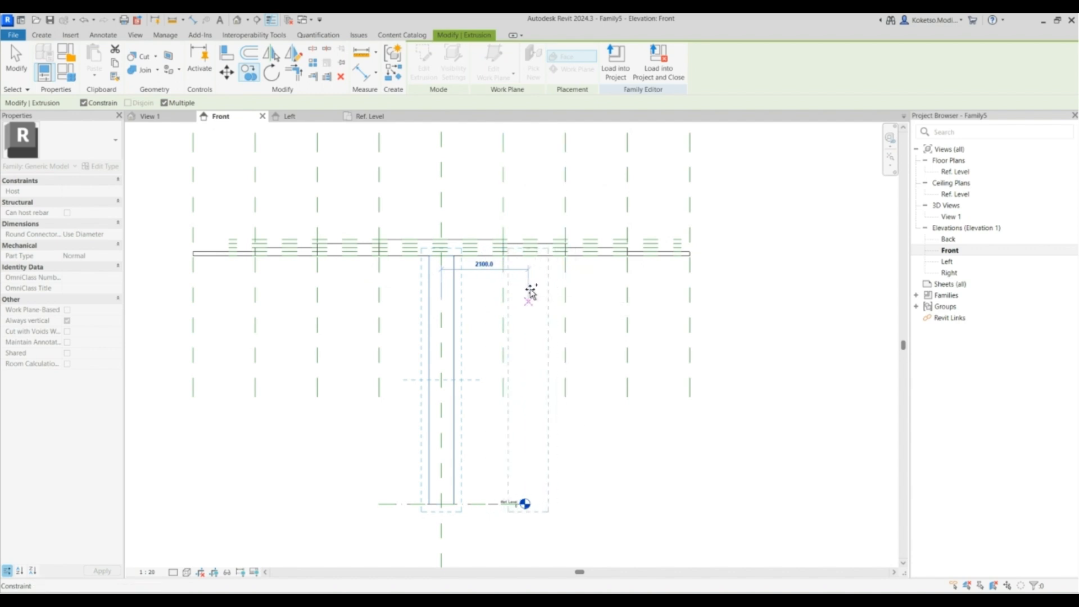
click(525, 293)
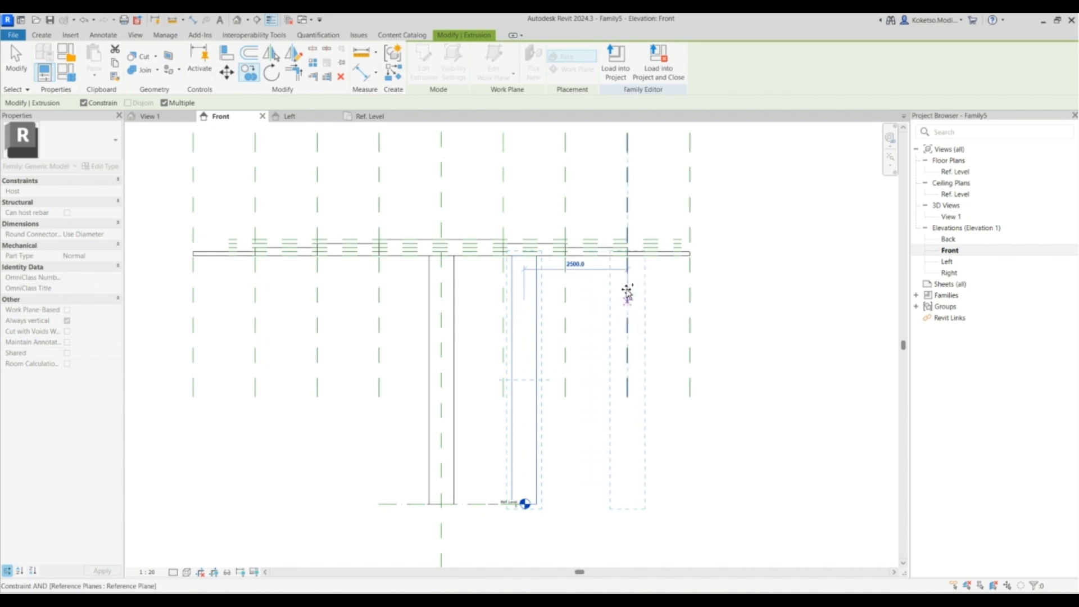
key(Escape)
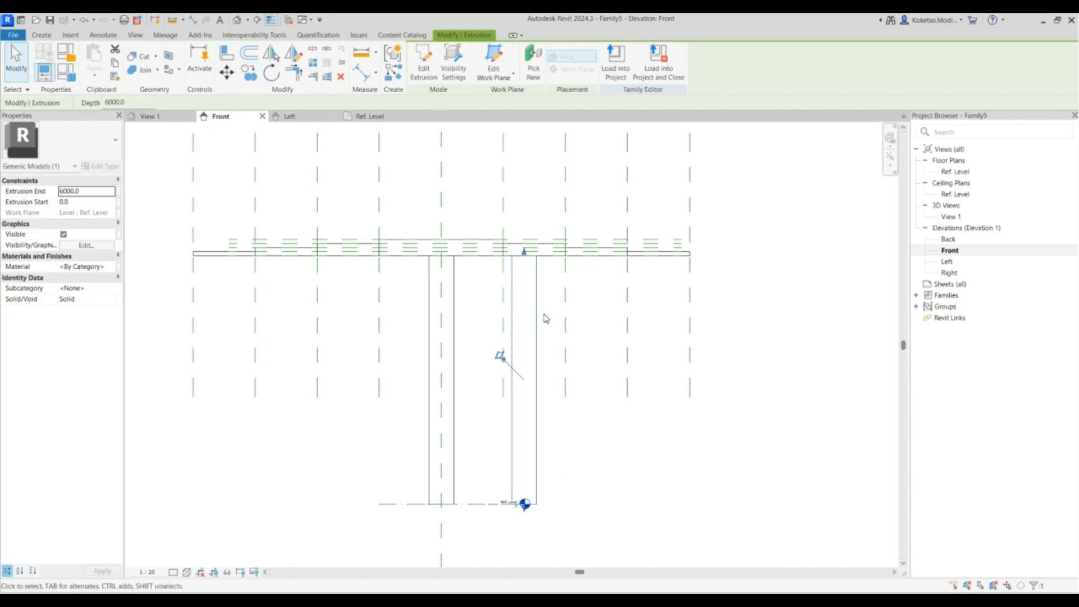
key(Delete)
Copy the middle column twice to the right at about 2500 spacing.
click(455, 308)
key(m)
key(v)
click(442, 303)
click(545, 302)
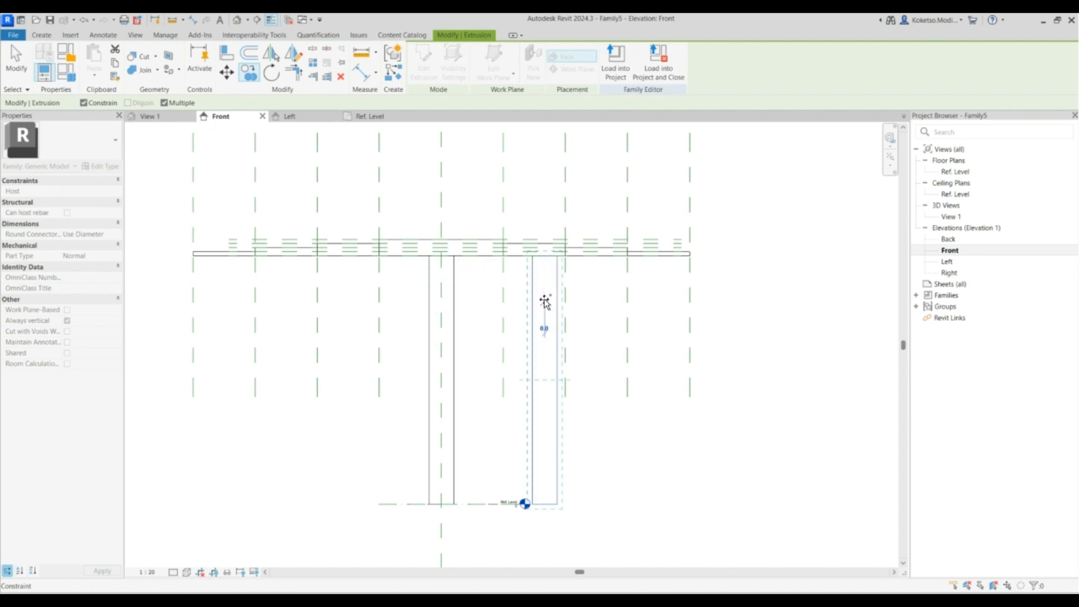
click(649, 298)
key(Escape)
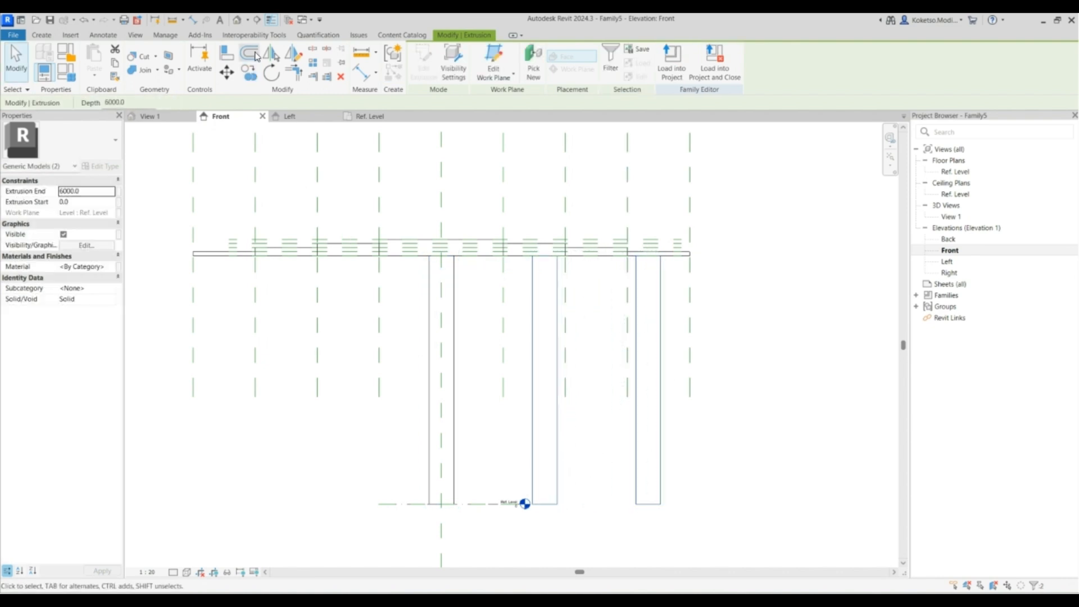
Mirror the two copied columns about the Center (Left/Right) plane and check the five-column pier in 3D.
click(271, 54)
click(441, 168)
key(Escape)
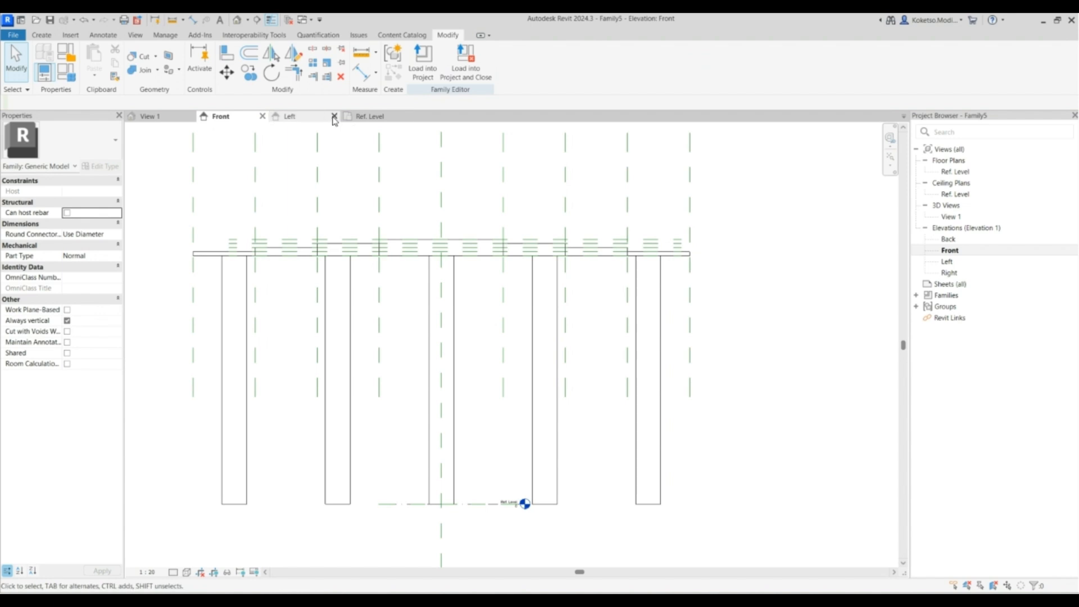
click(164, 118)
shift+middle_drag(498, 265, 470, 288)
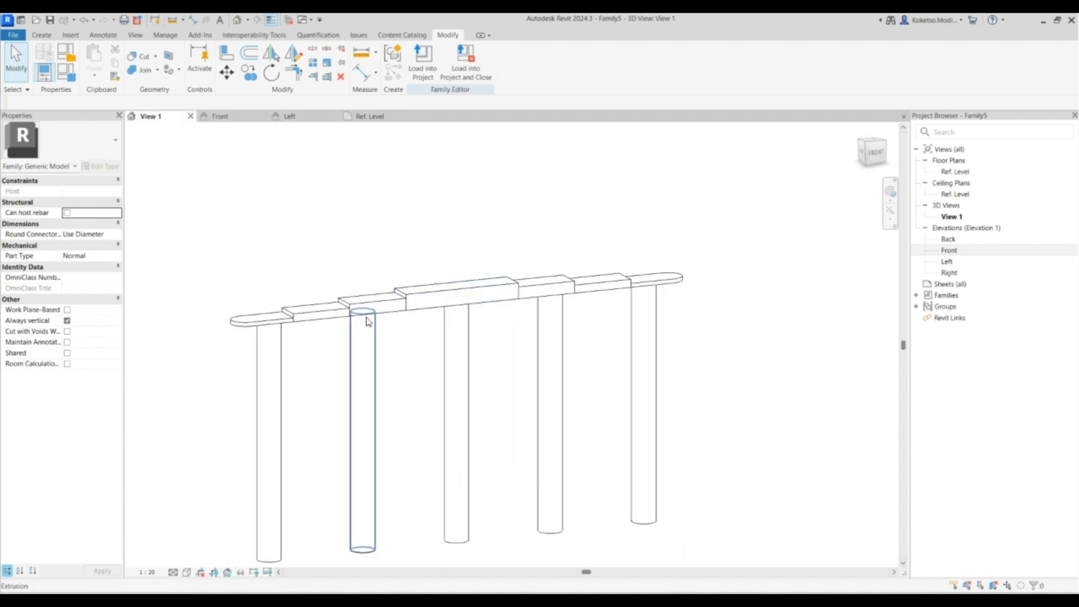
In the Front elevation, set the topmost cap reference plane to 1000 above the cap's underside.
click(241, 118)
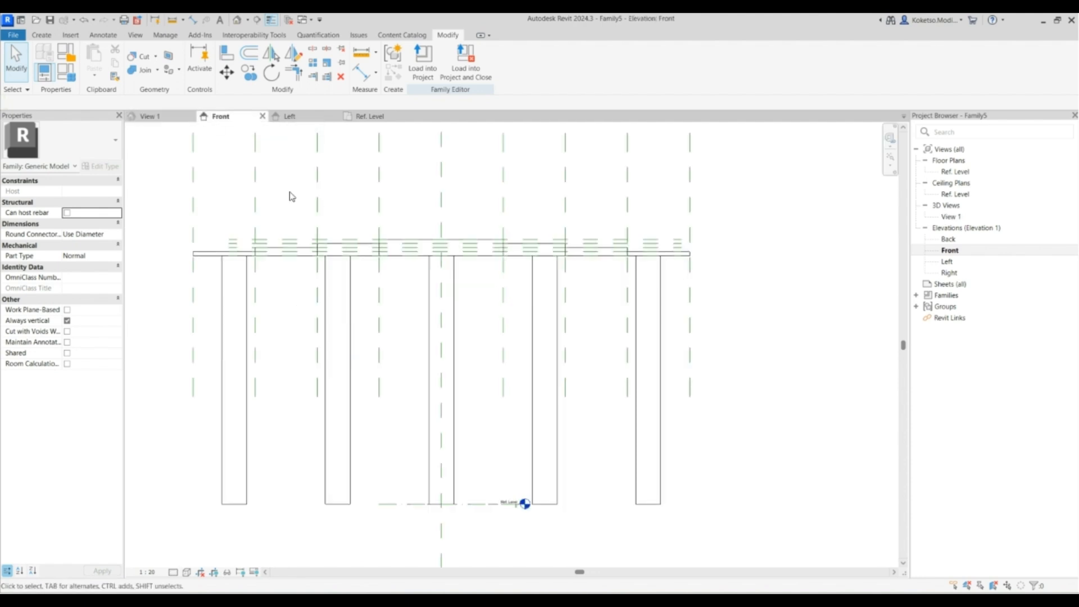
click(336, 242)
scroll(309, 251, up, 4)
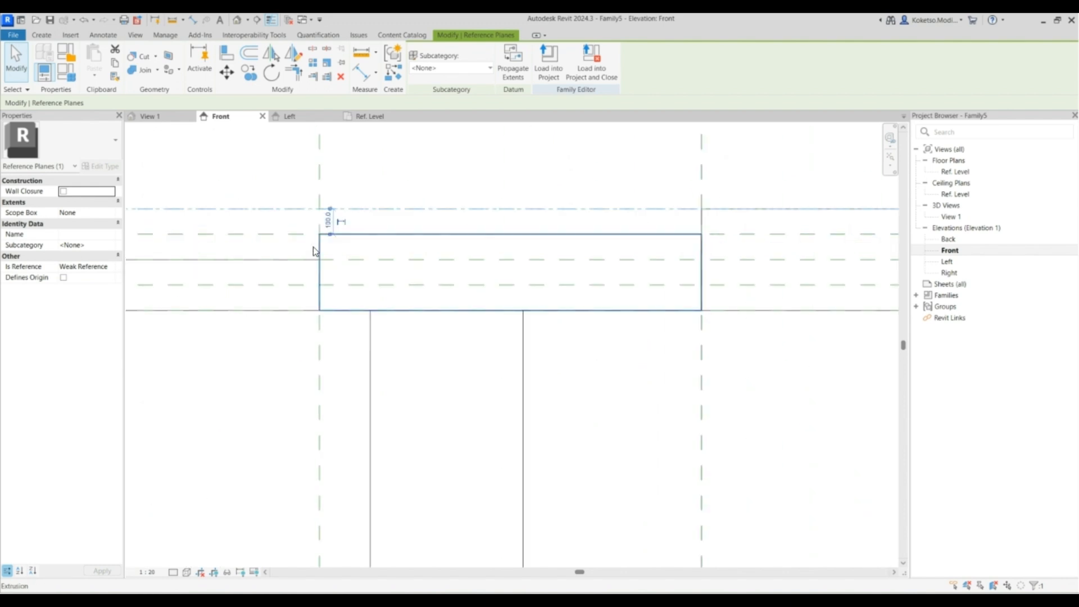
drag(323, 288, 284, 310)
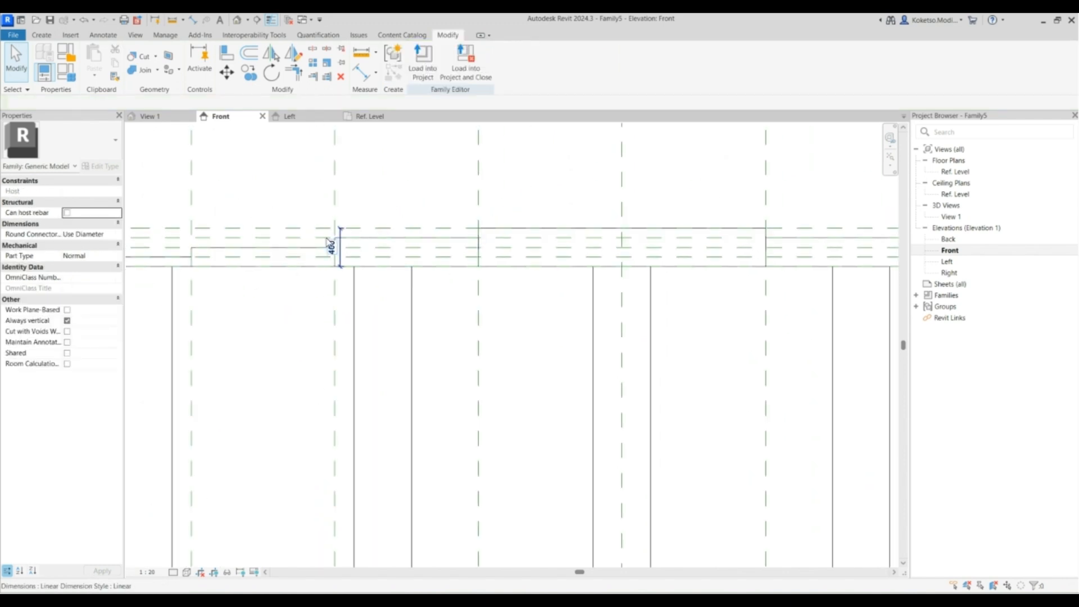
click(339, 244)
click(362, 229)
click(334, 247)
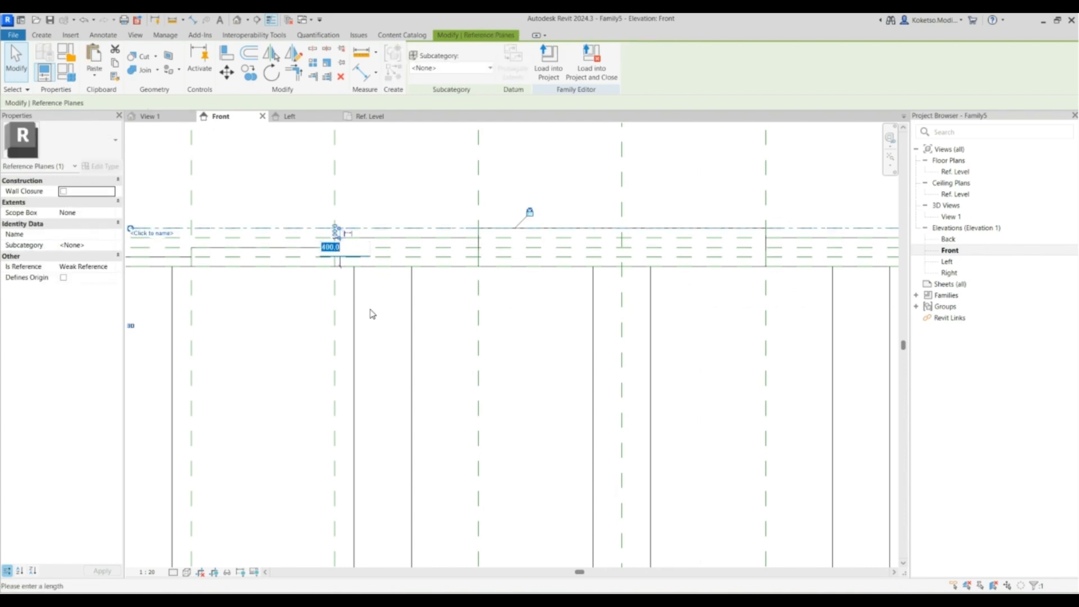
scroll(370, 313, down, 2)
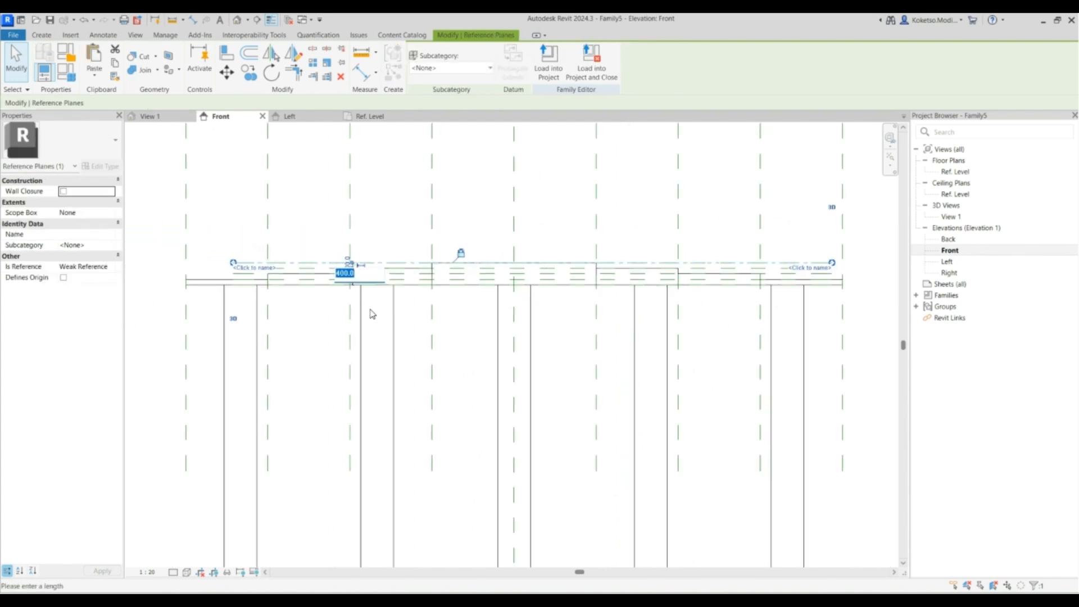
text(1000)
key(Return)
click(465, 327)
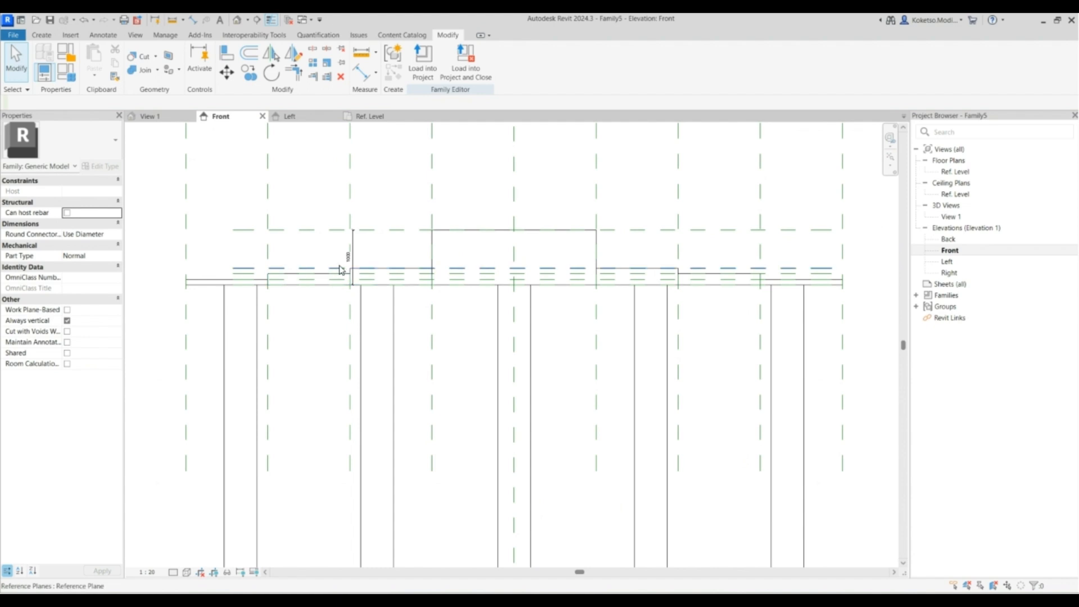
Set the second cap reference plane to 800 above the underside and stretch the left inner step's top up to it.
click(337, 268)
scroll(350, 275, up, 2)
scroll(354, 274, up, 2)
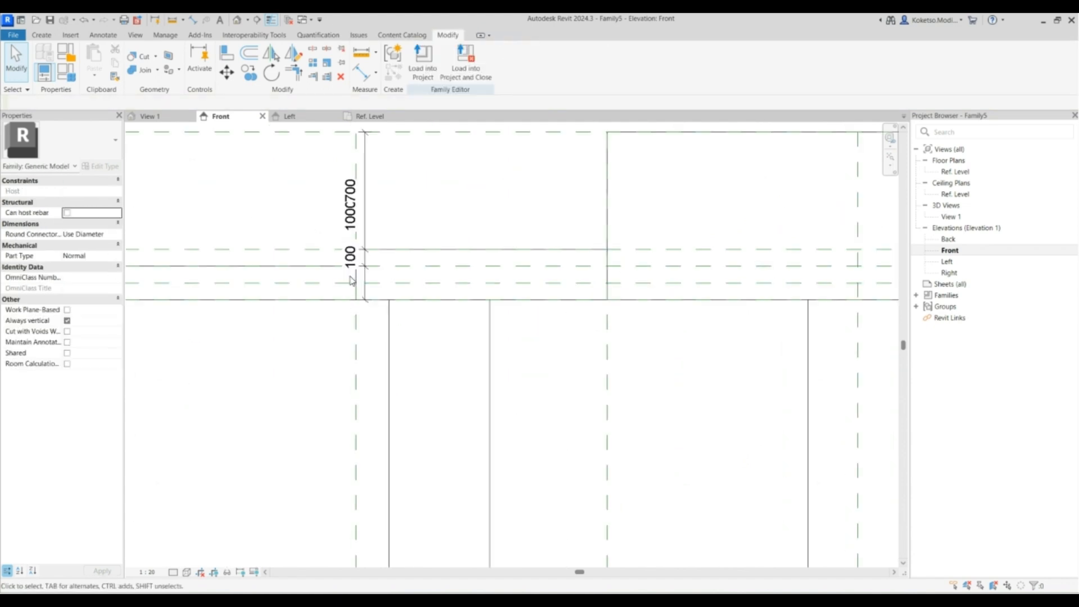
click(369, 240)
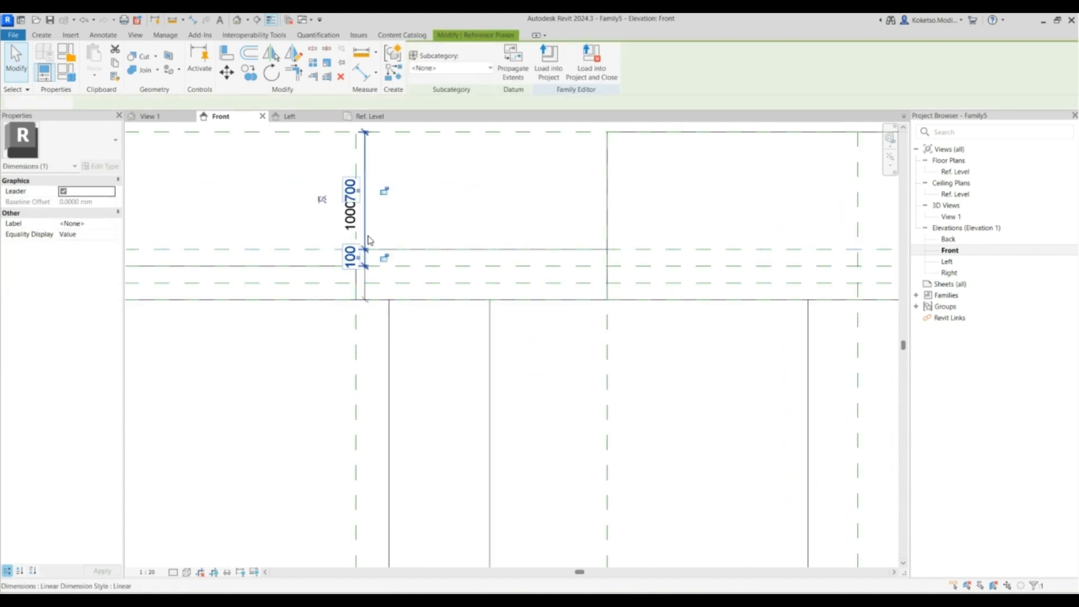
click(324, 260)
click(313, 247)
scroll(313, 252, up, 2)
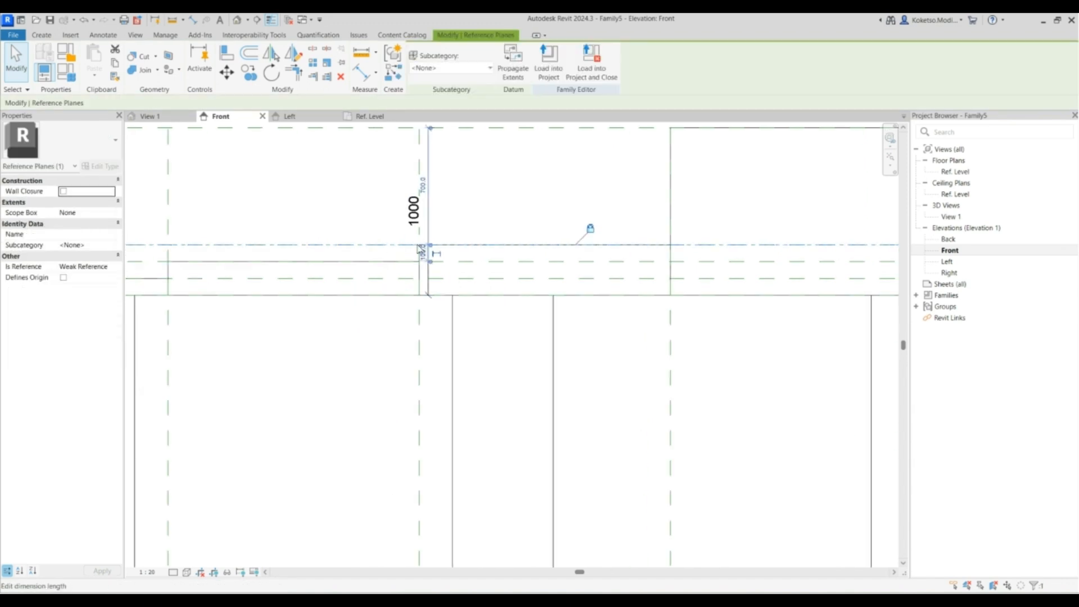
drag(427, 306, 425, 312)
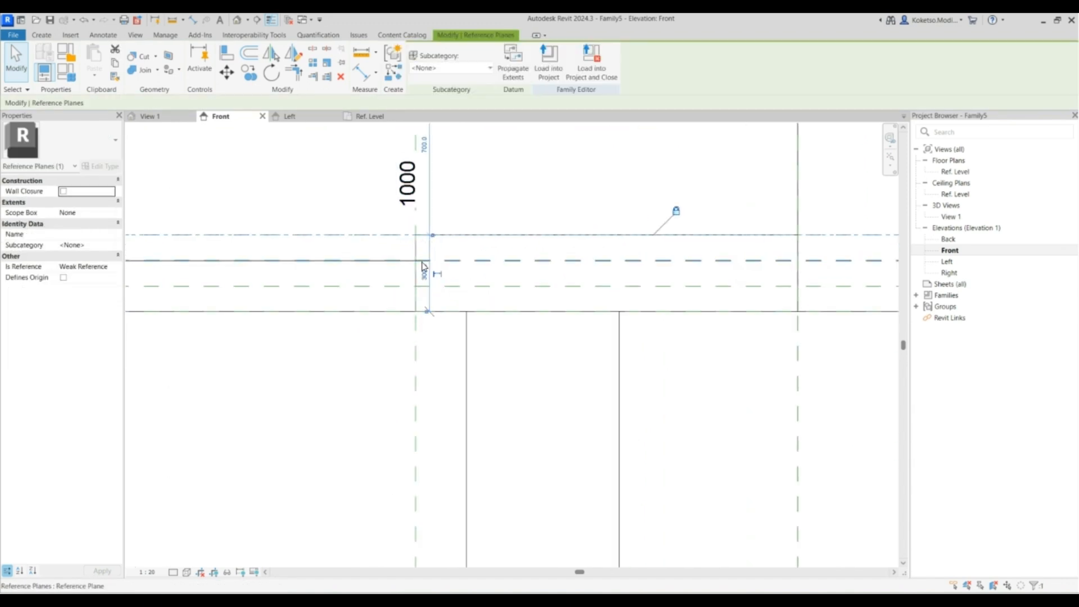
click(424, 271)
scroll(405, 356, down, 3)
scroll(440, 393, up, 2)
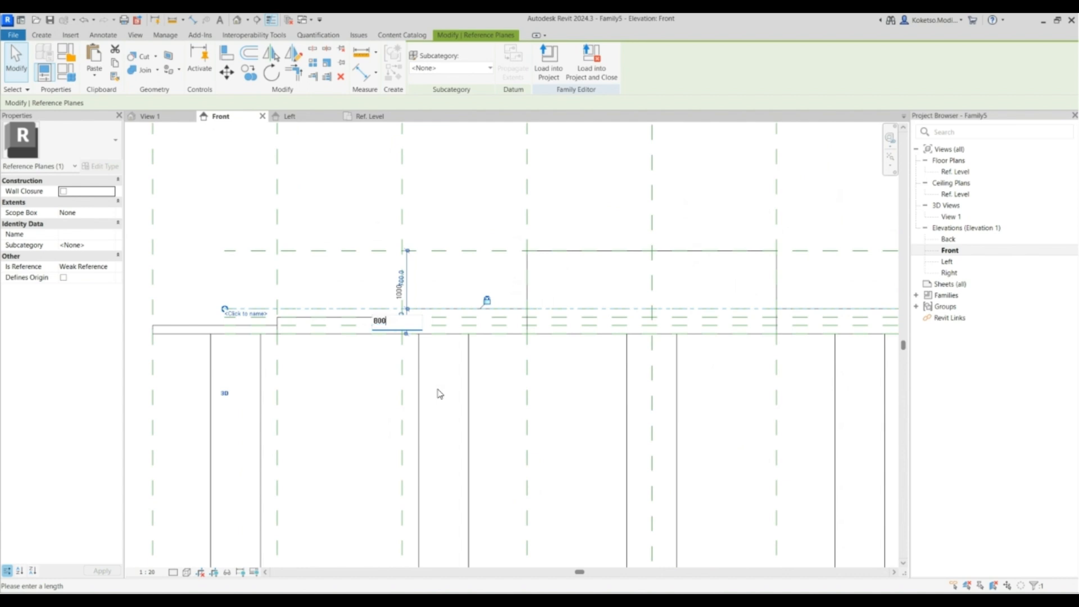
key(Return)
click(437, 309)
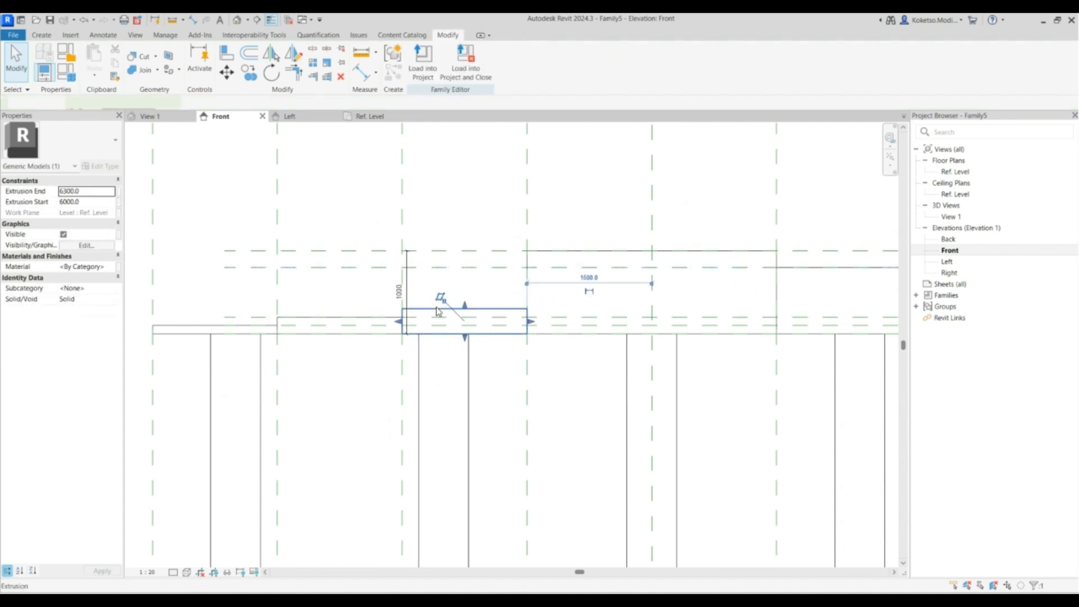
drag(465, 305, 462, 268)
click(579, 253)
middle_drag(527, 313, 261, 315)
scroll(365, 307, down, 1)
key(Escape)
middle_drag(410, 335, 646, 328)
Set the third cap reference plane to 600 above the underside and stretch the left outer step's top up to it at 6600.
scroll(411, 316, up, 1)
click(276, 317)
key(Escape)
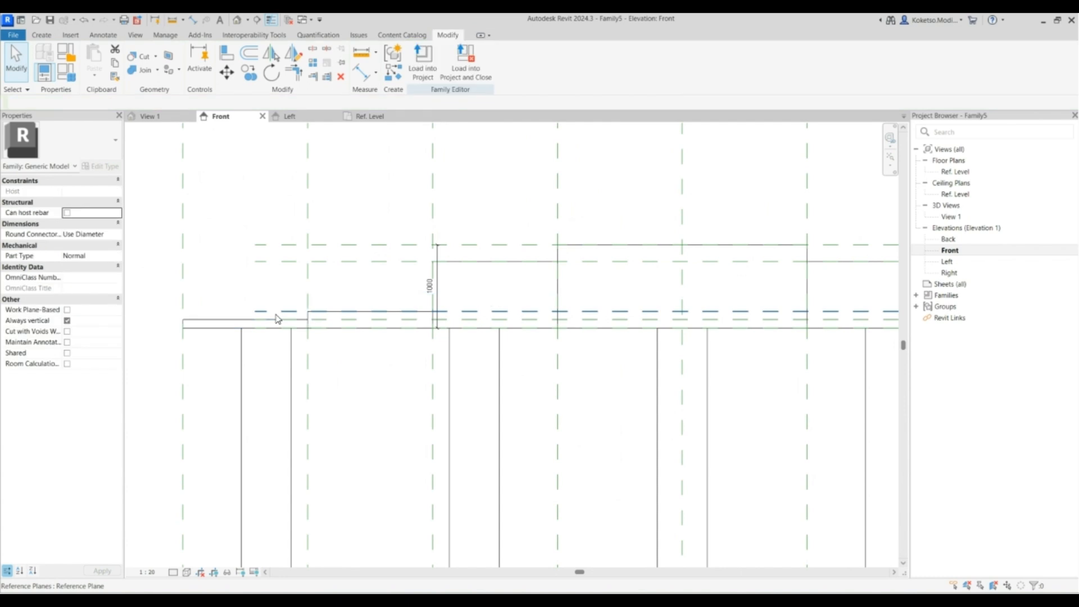
click(276, 316)
scroll(447, 325, up, 3)
drag(411, 332, 413, 333)
click(427, 316)
scroll(430, 388, down, 2)
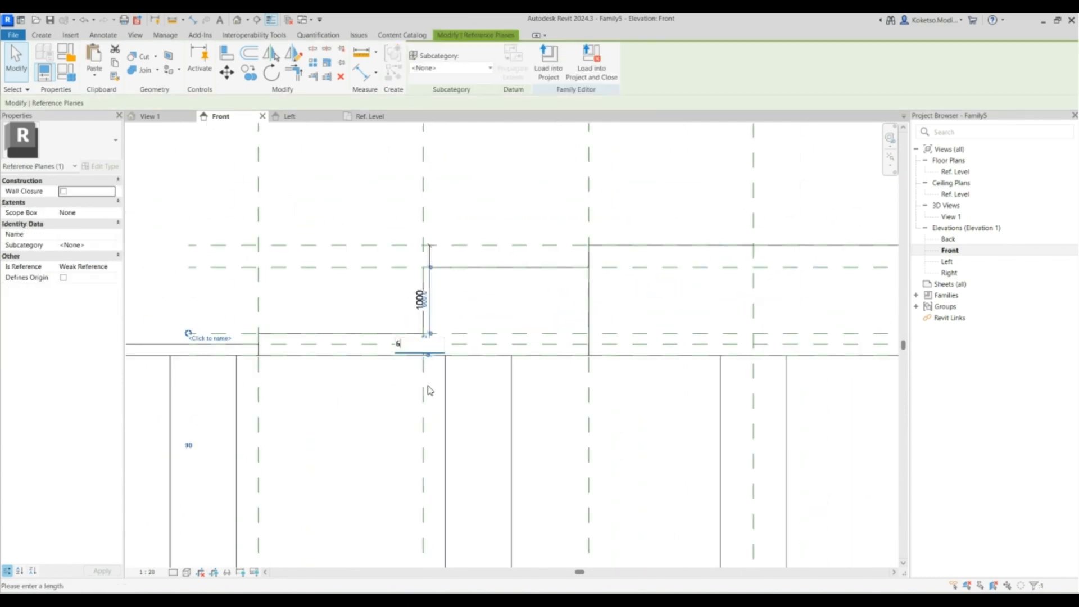
key(Return)
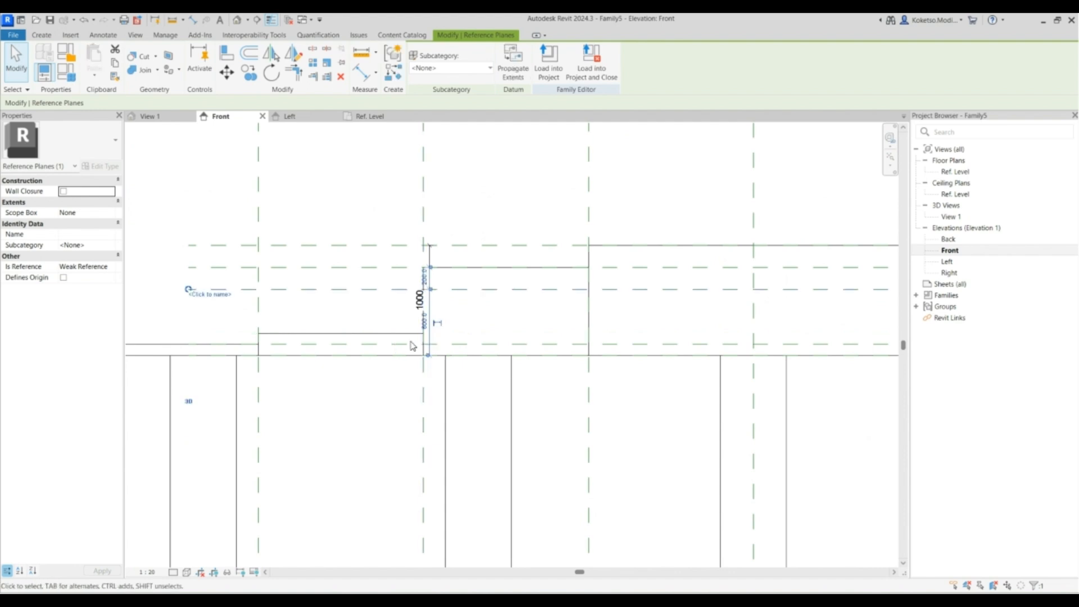
scroll(371, 275, down, 2)
scroll(375, 310, up, 2)
click(362, 315)
drag(337, 310, 337, 268)
scroll(497, 248, down, 2)
scroll(490, 260, down, 2)
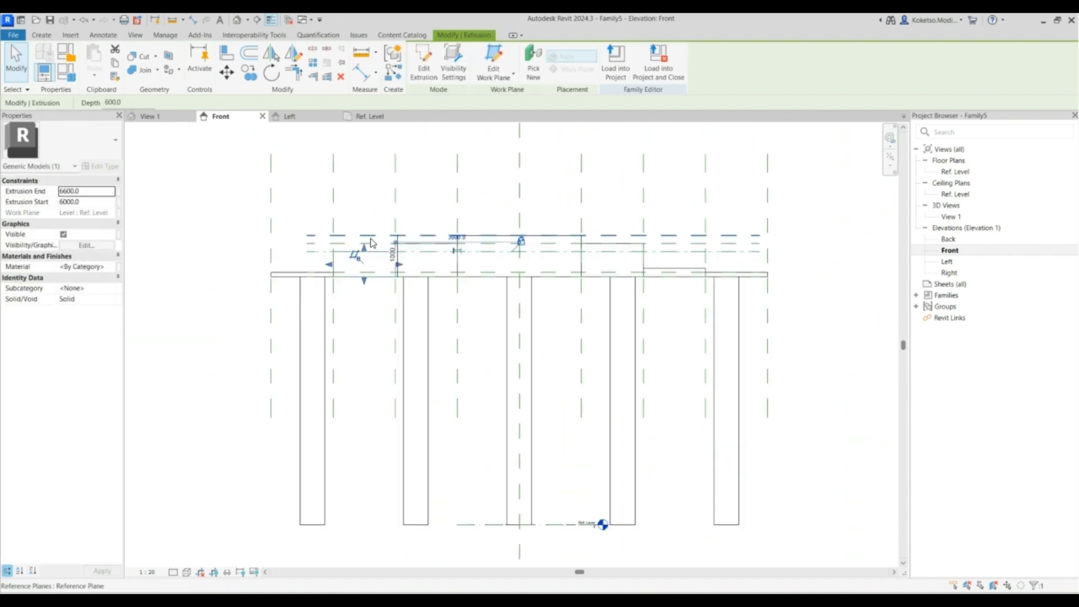
Raise the matching outer step on the cap's right half to the third reference plane, giving an extrusion end of 6600.
key(Escape)
click(673, 273)
scroll(673, 273, up, 2)
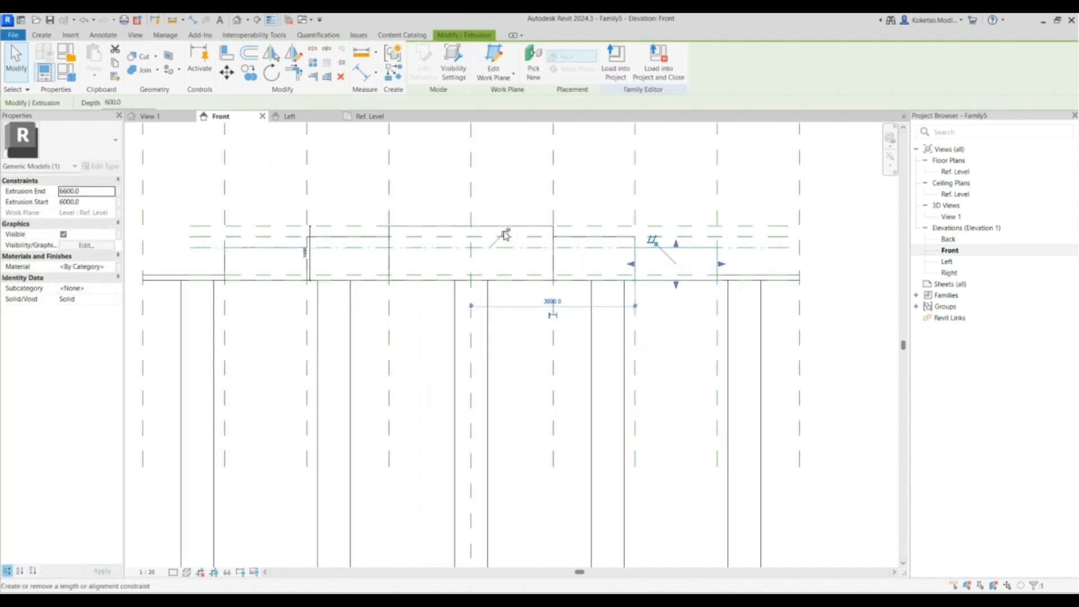
Change the second cap reference plane's height to 900 above the cap's underside.
click(682, 247)
scroll(729, 252, up, 2)
middle_drag(729, 251, 565, 251)
middle_drag(419, 246, 651, 251)
scroll(401, 258, up, 2)
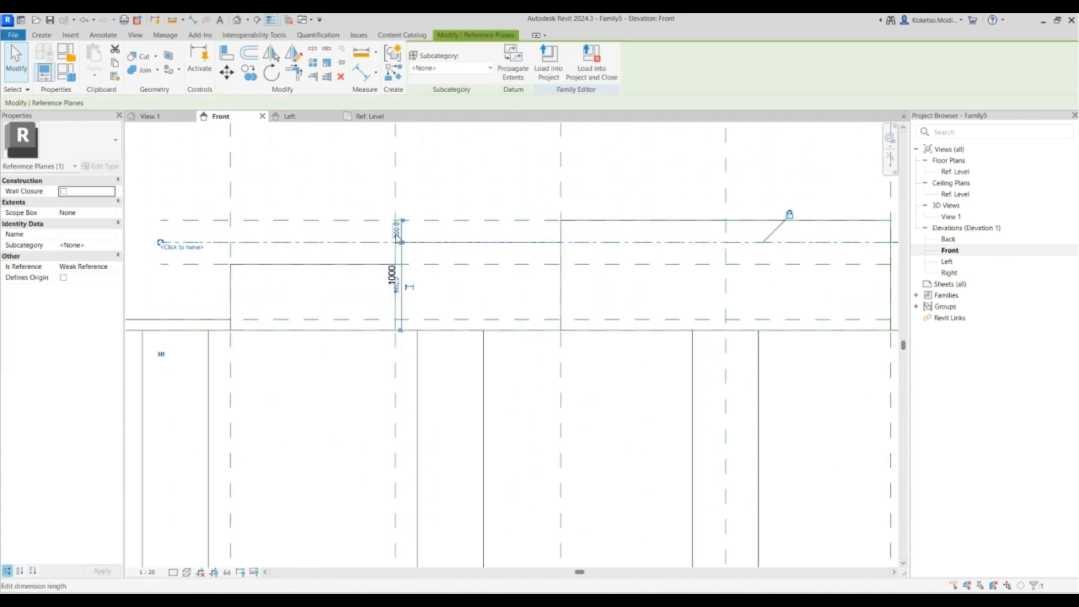
click(398, 286)
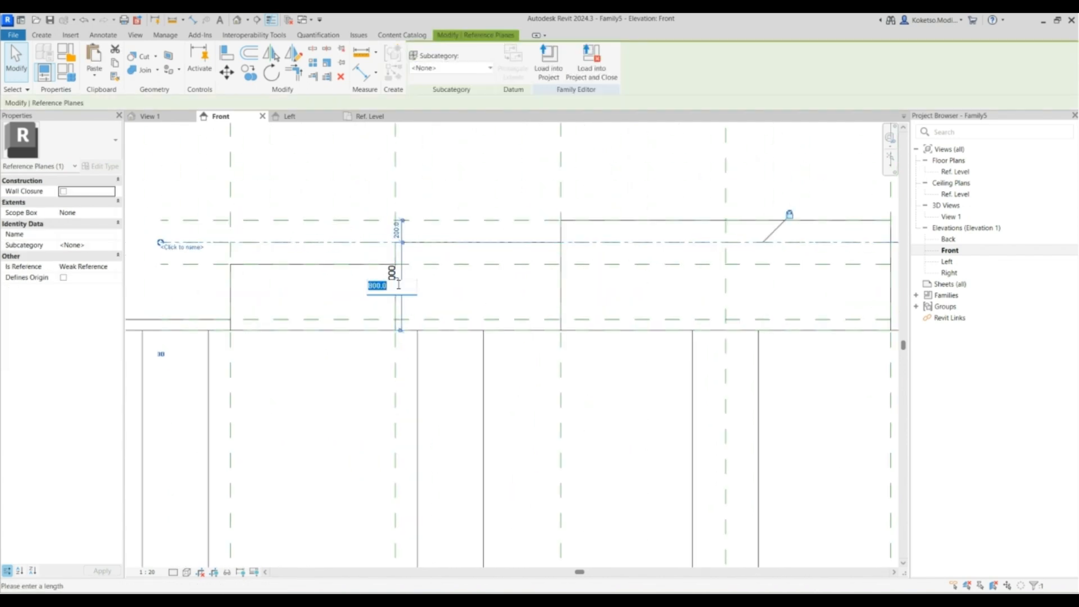
text(900)
key(Return)
click(376, 278)
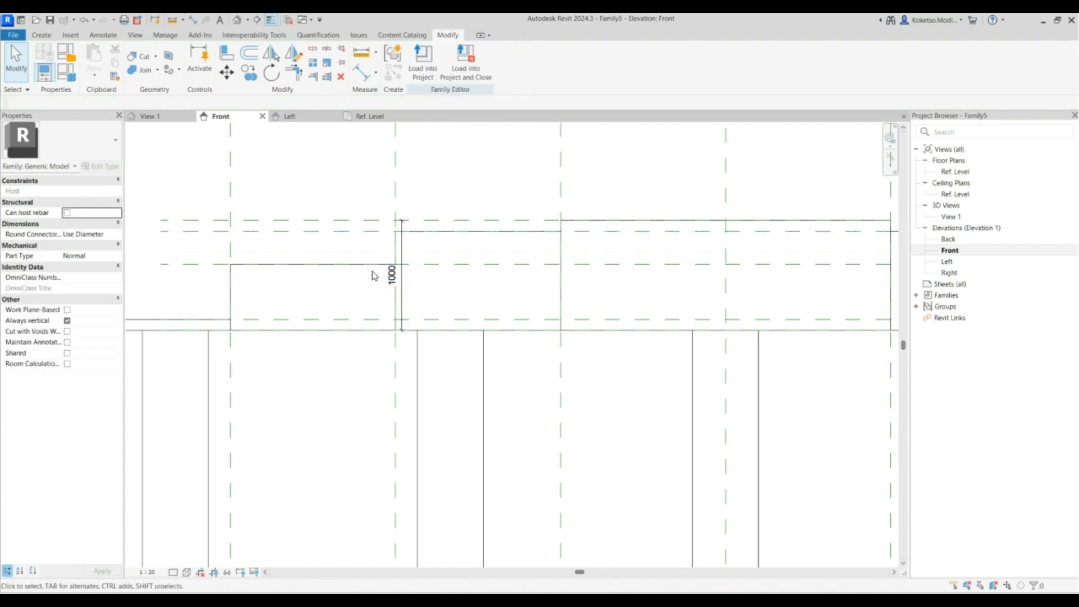
Change the third cap reference plane's height to 800 above the cap's underside.
click(210, 266)
click(395, 293)
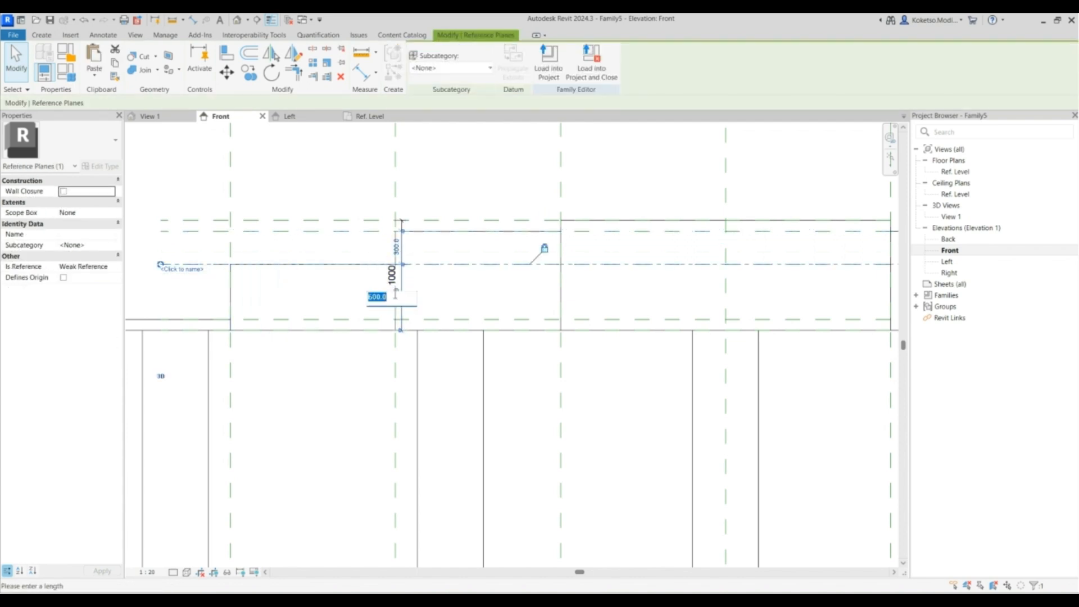
key(Return)
scroll(419, 307, down, 3)
scroll(316, 299, up, 1)
Set the lowest cap reference plane to 700 above the cap's underside.
click(315, 301)
click(337, 318)
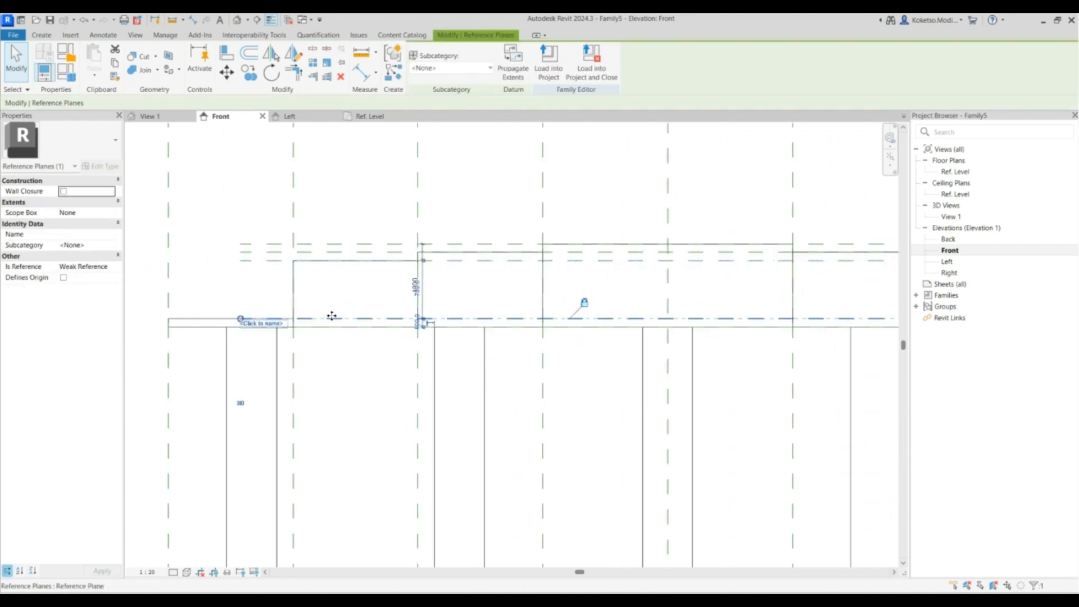
scroll(398, 318, up, 4)
click(442, 324)
scroll(410, 365, down, 2)
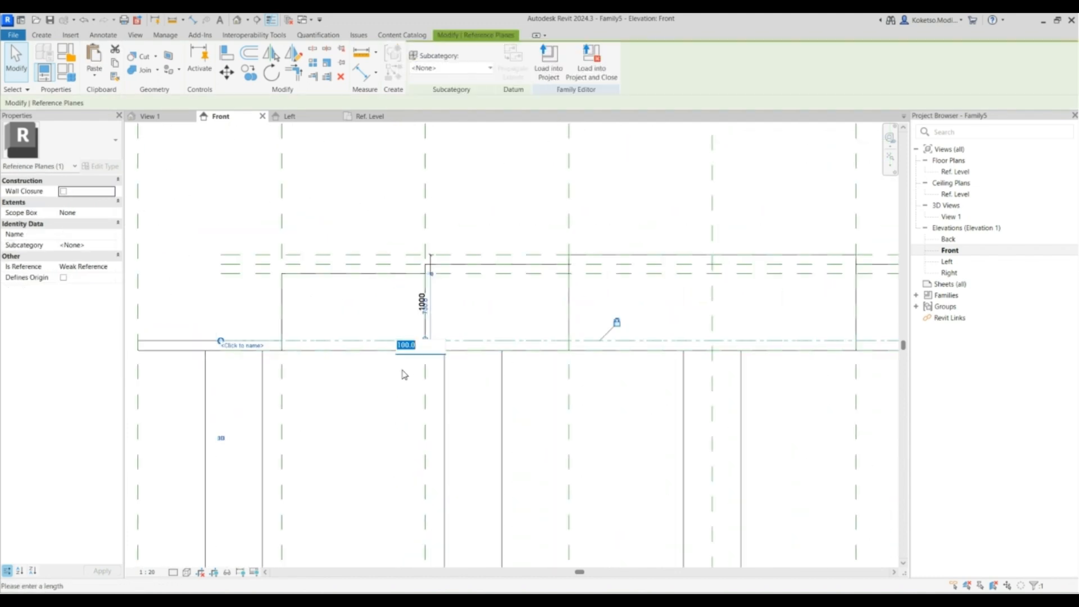
key(Return)
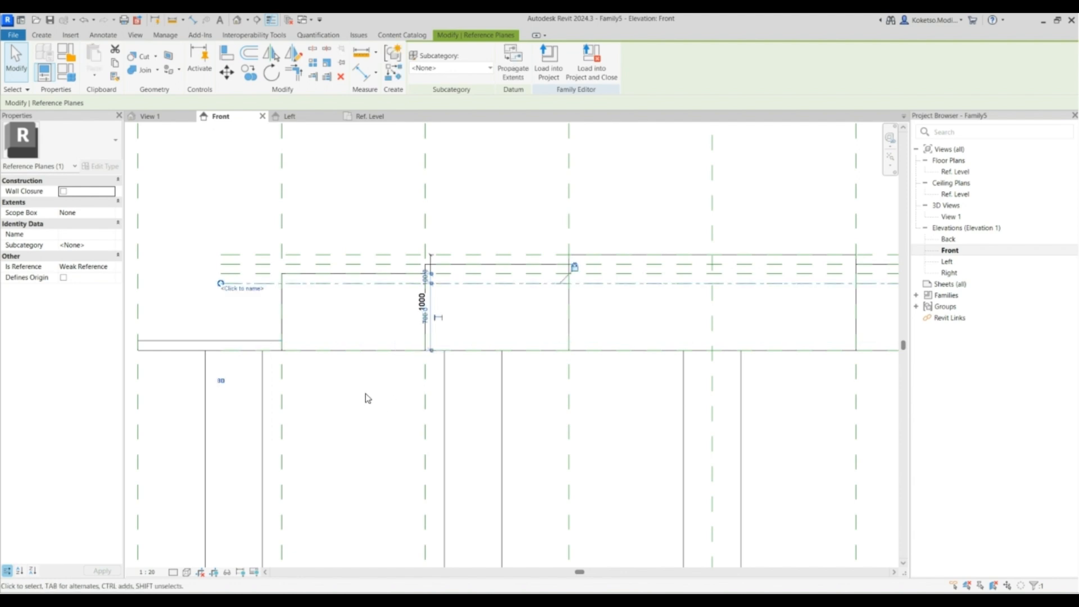
Stretch the cap's left end piece up to the lowest reference plane at 6700 and check the opposite end.
click(242, 341)
drag(210, 336, 210, 286)
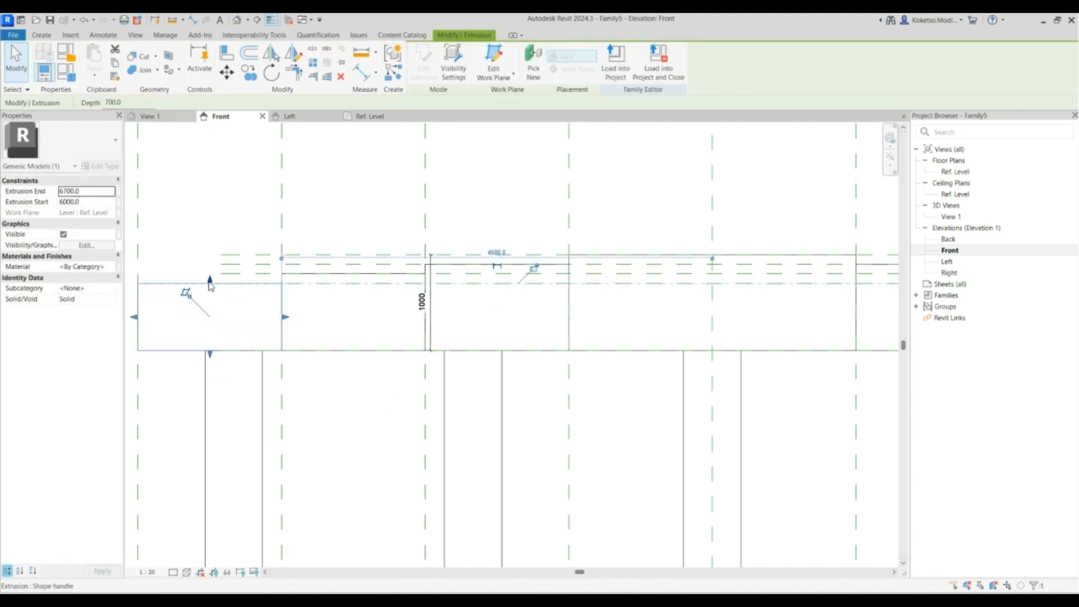
scroll(438, 256, down, 3)
scroll(245, 240, down, 5)
scroll(500, 241, up, 3)
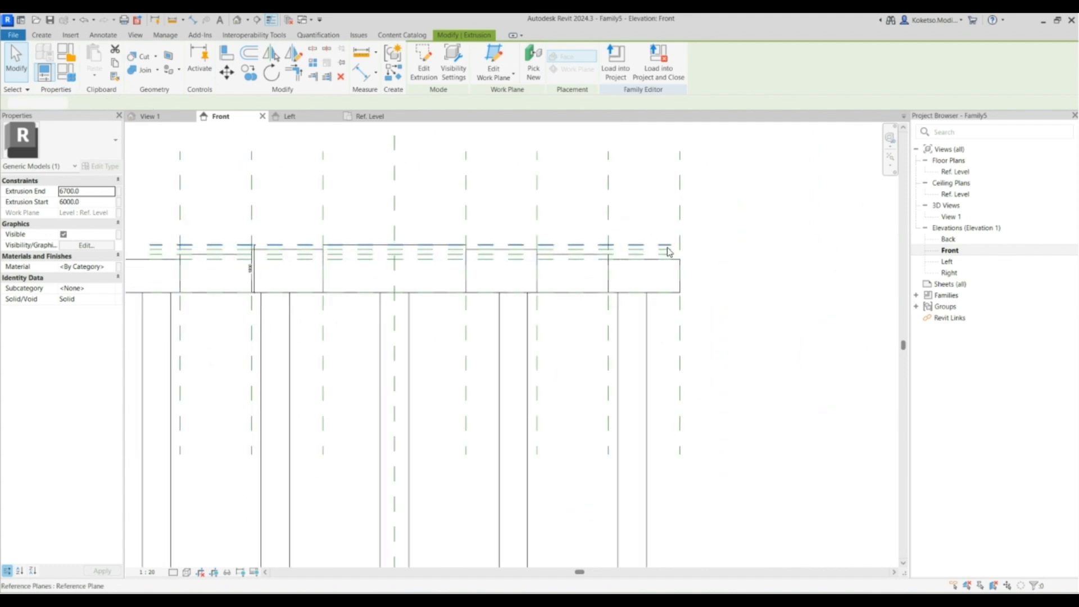
click(456, 187)
In 3D View 1, assign the Concrete, Cast In Situ material to all cap and column extrusions and view the shaded pier.
click(149, 116)
shift+middle_drag(718, 373, 495, 276)
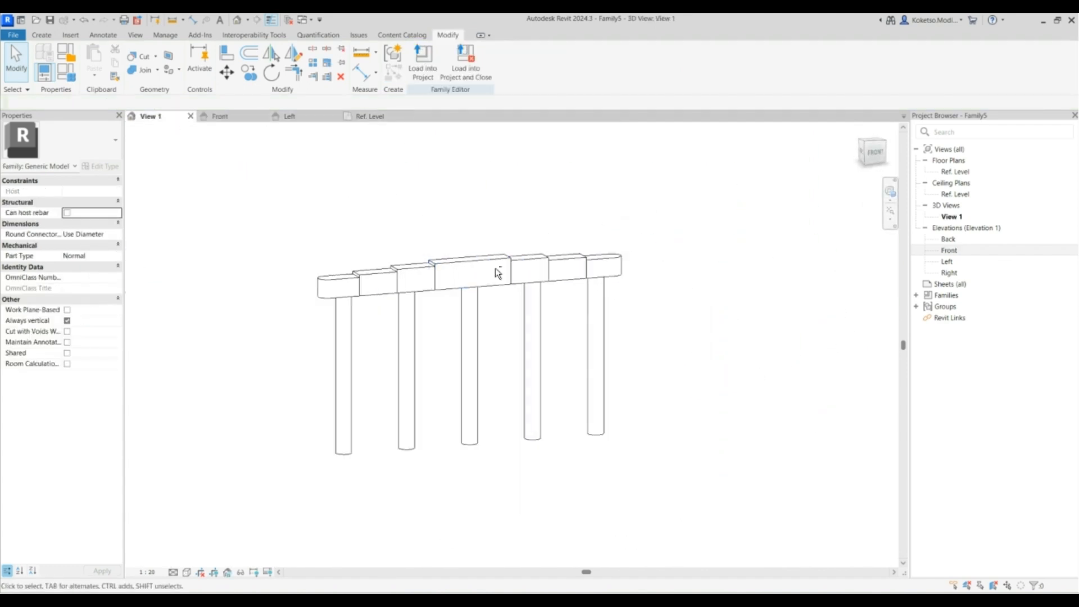
shift+middle_drag(572, 306, 667, 198)
drag(668, 197, 301, 508)
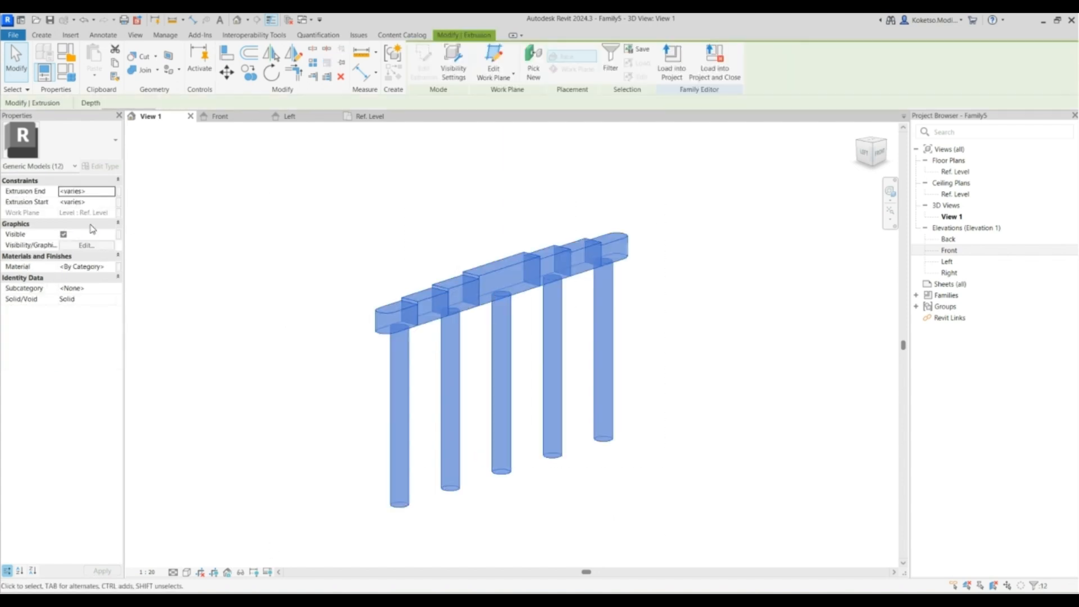
click(90, 266)
click(113, 267)
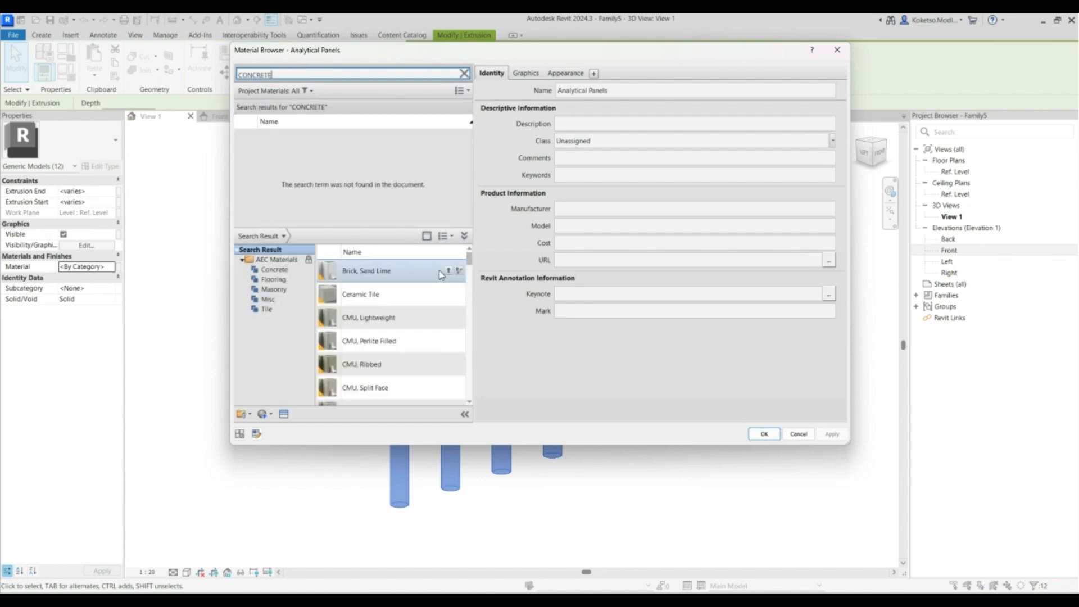
drag(470, 262, 470, 308)
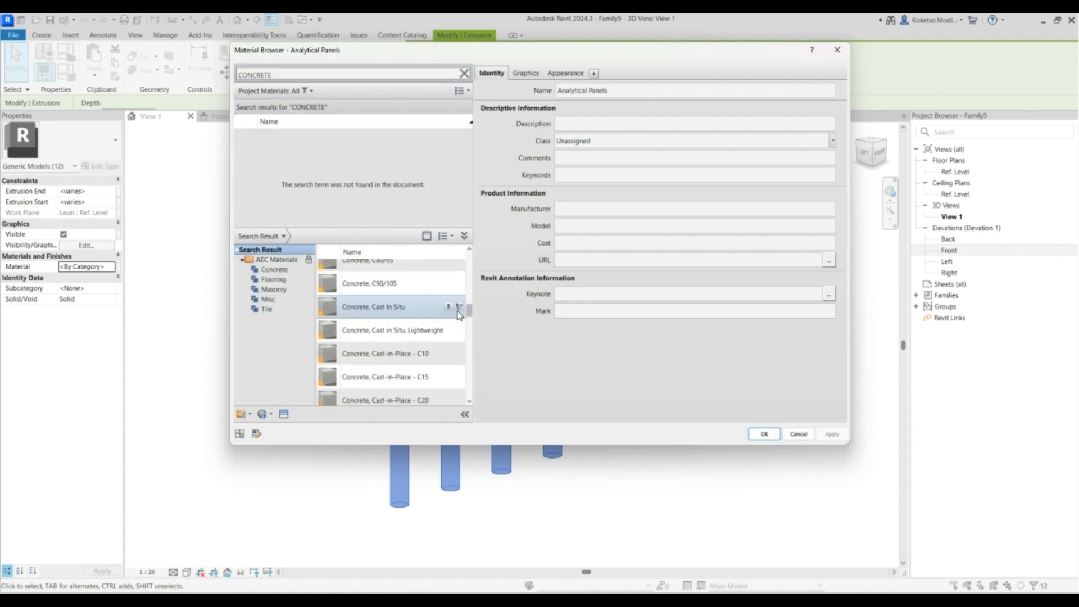
click(449, 306)
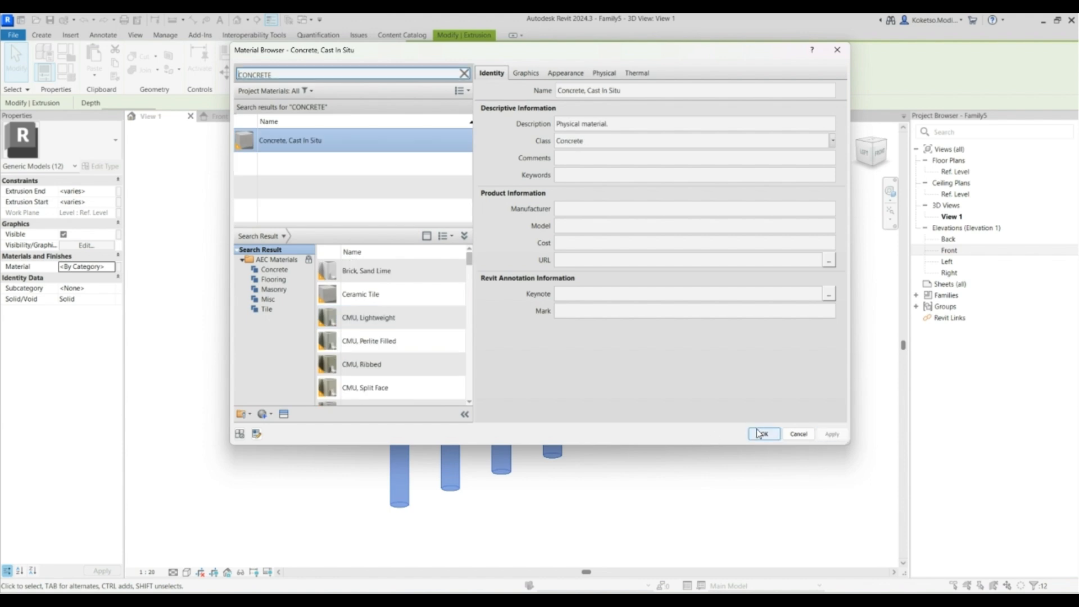
click(764, 434)
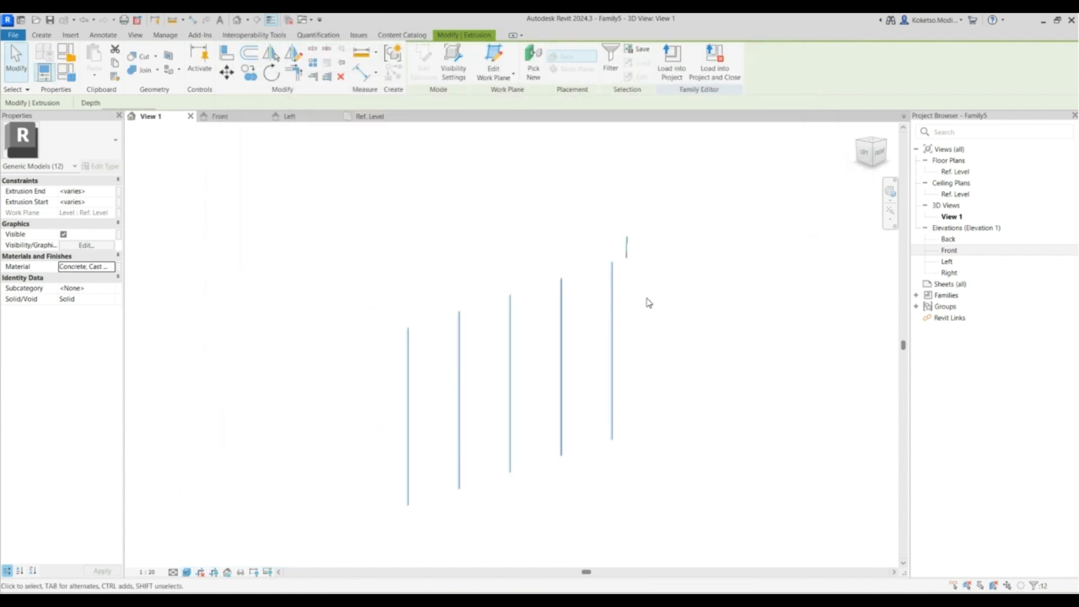
click(646, 301)
shift+middle_drag(745, 402, 474, 424)
Save the pier family as THEVDCSPACE - PIER-04.rfa in the BRIDGE PIER CATALOGUE folder.
click(22, 39)
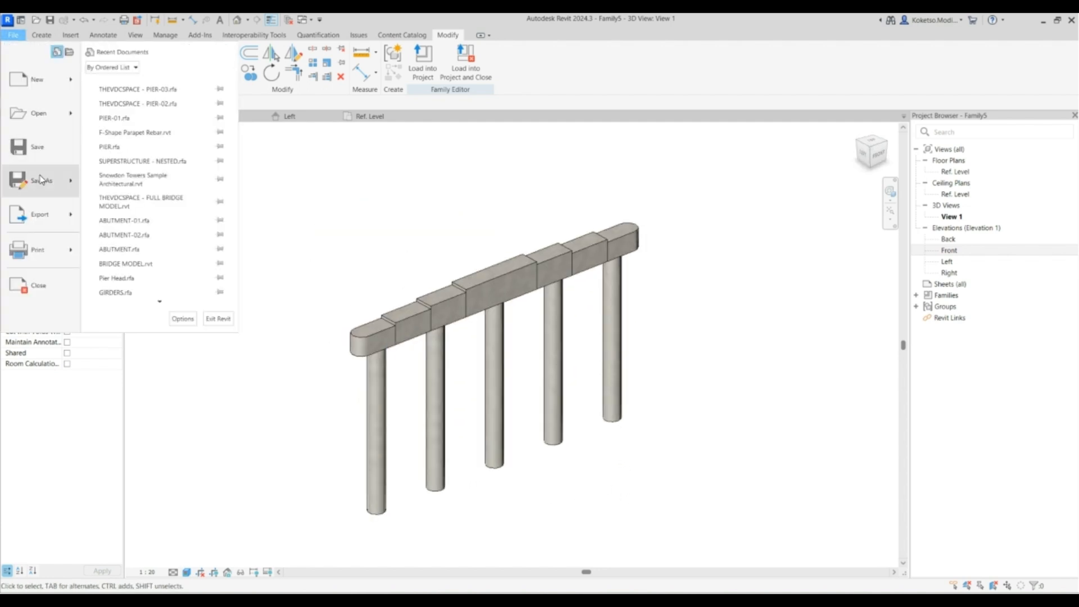
mouse_move(41, 180)
click(120, 163)
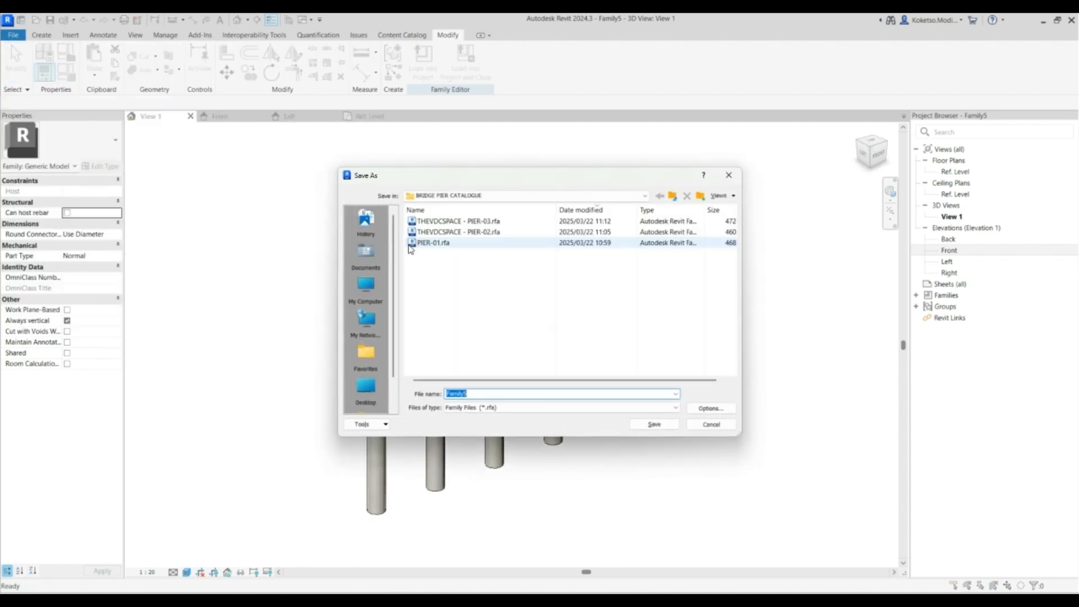
click(483, 223)
click(510, 394)
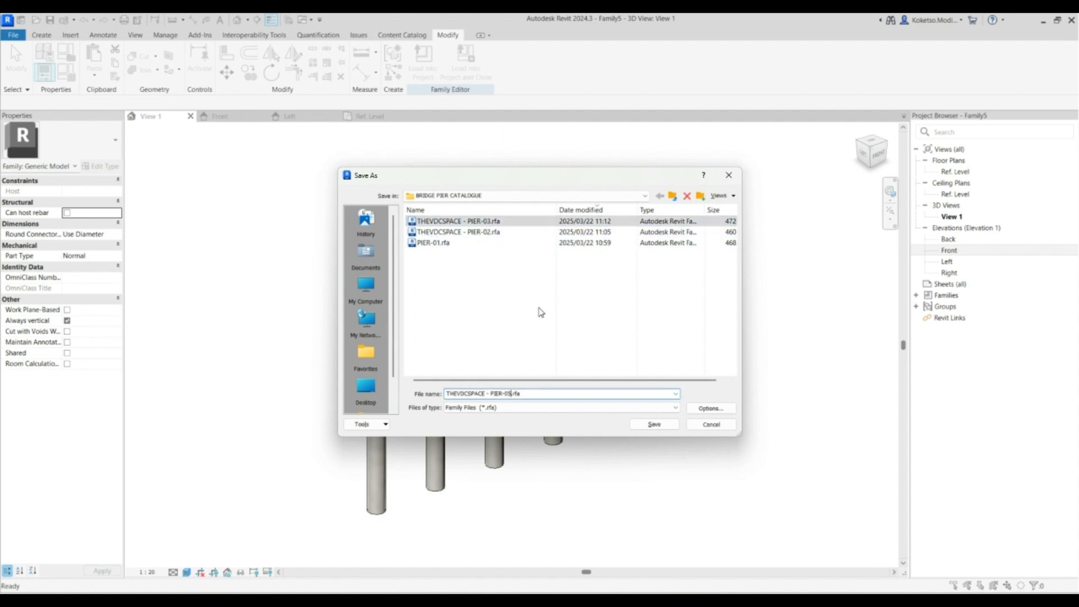
click(654, 425)
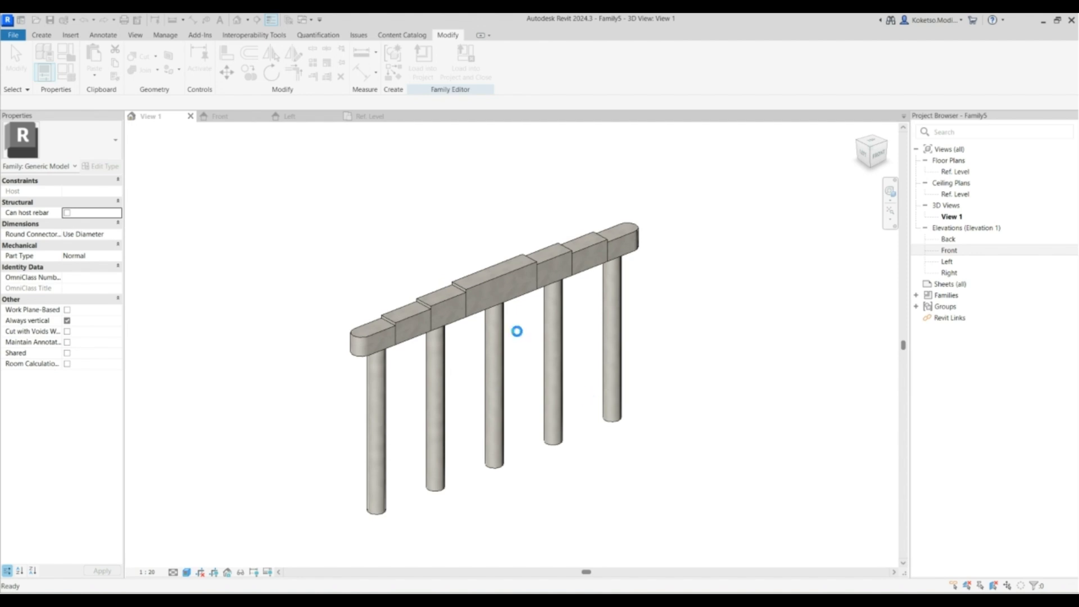
Close all open views of the saved pier family.
scroll(498, 314, up, 2)
click(406, 116)
click(333, 116)
click(262, 116)
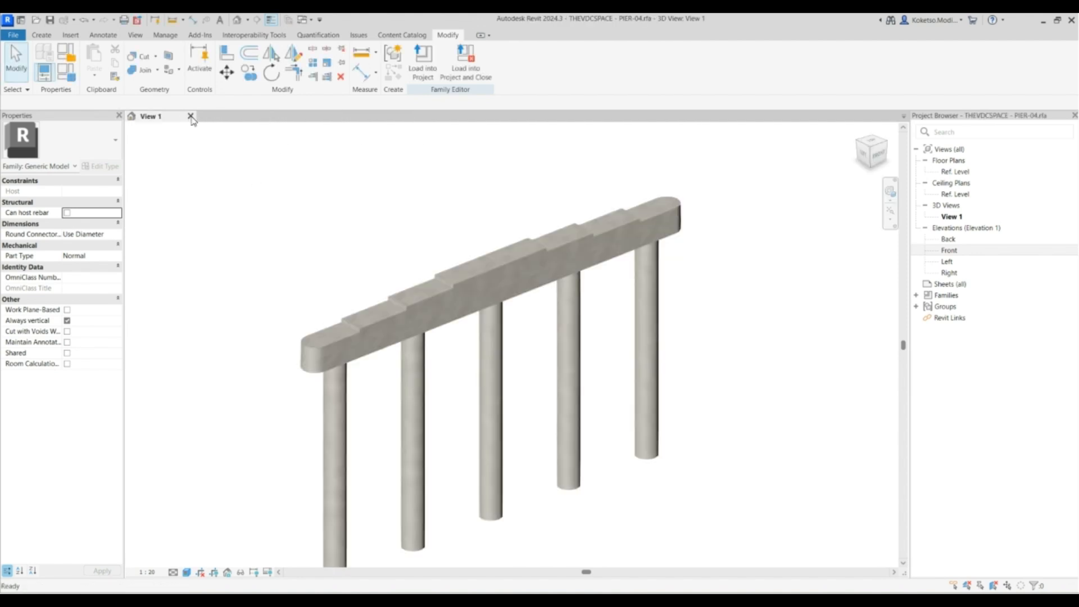
click(190, 116)
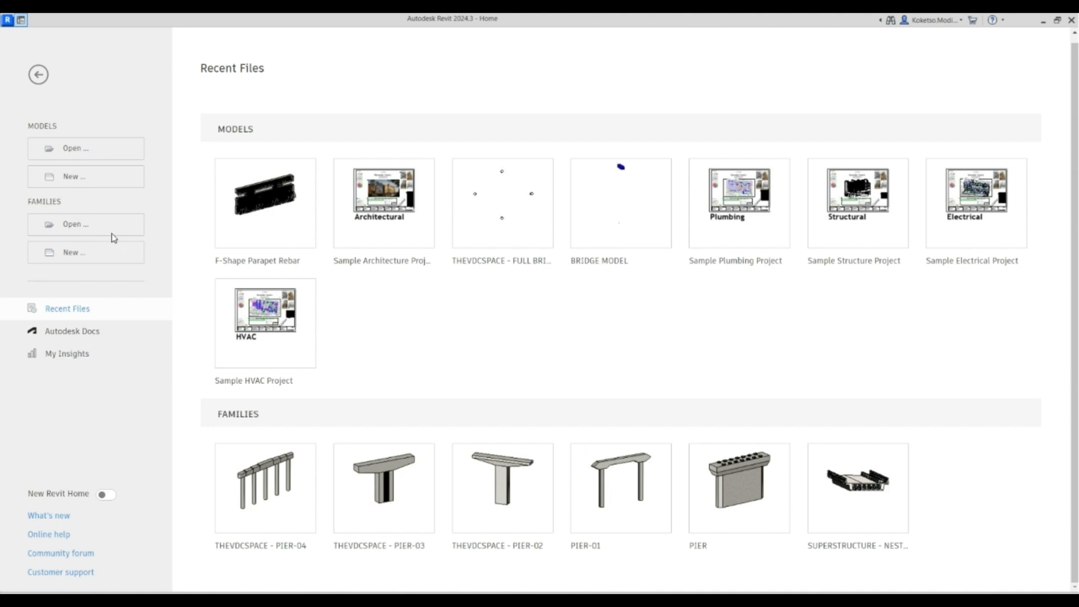
Create a new family from the Metric Generic Model.rft template.
click(79, 257)
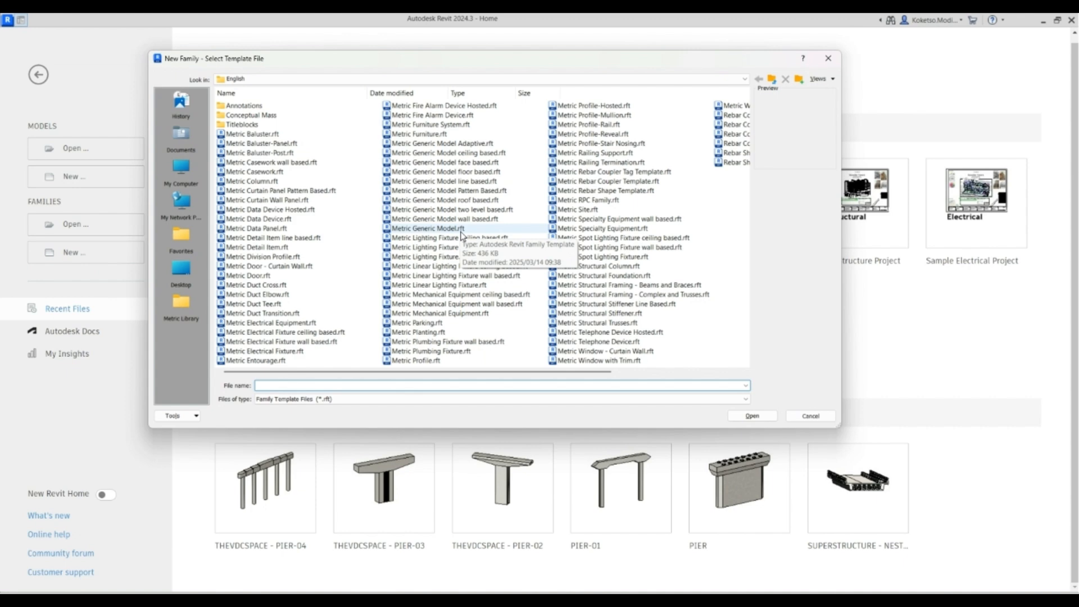
click(461, 232)
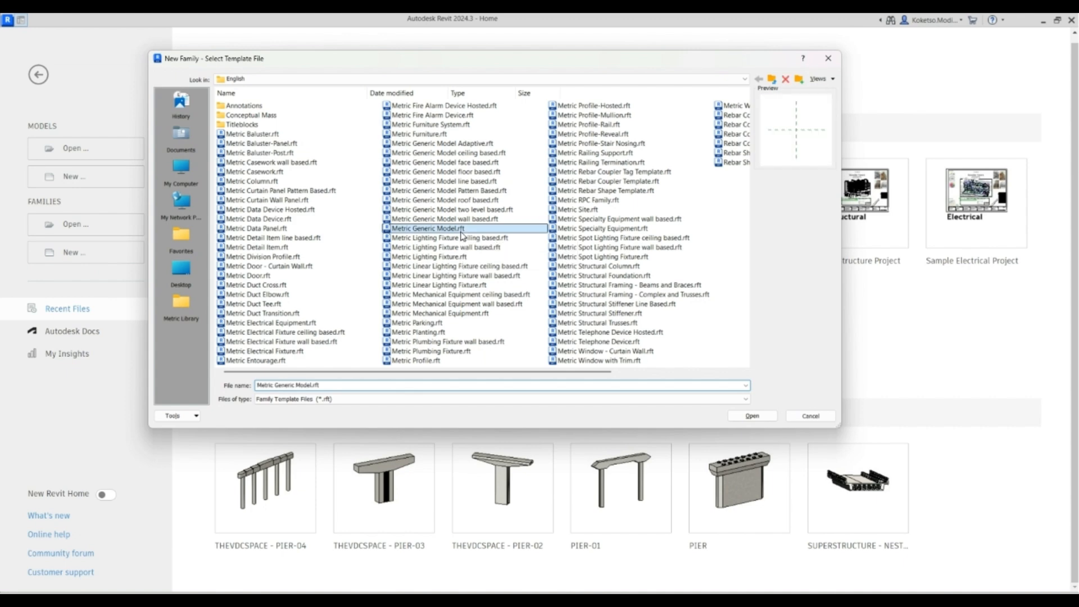
click(741, 418)
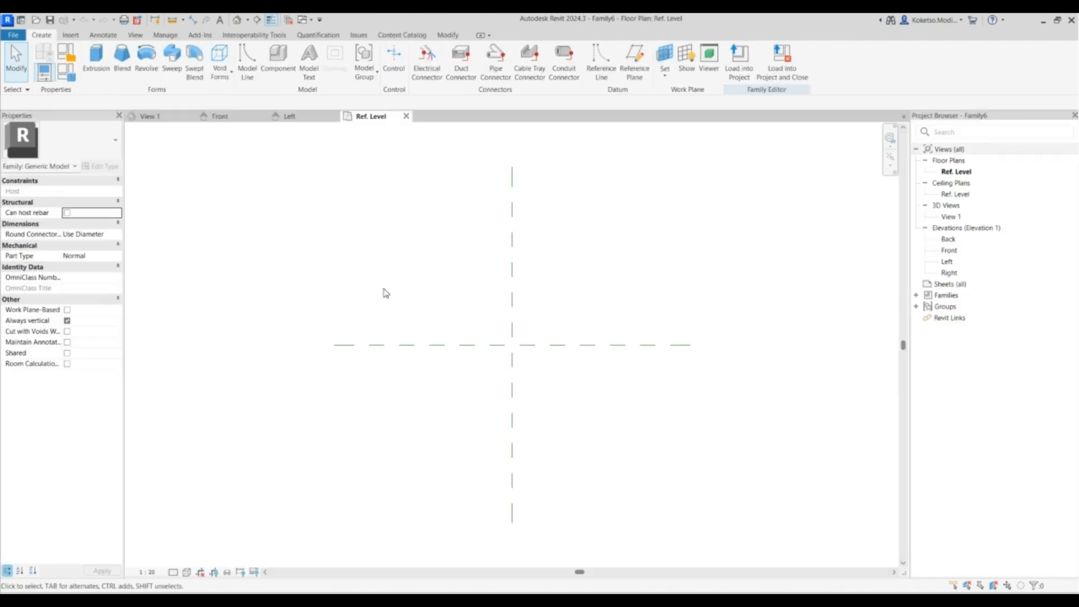
scroll(506, 361, down, 2)
middle_drag(499, 355, 466, 343)
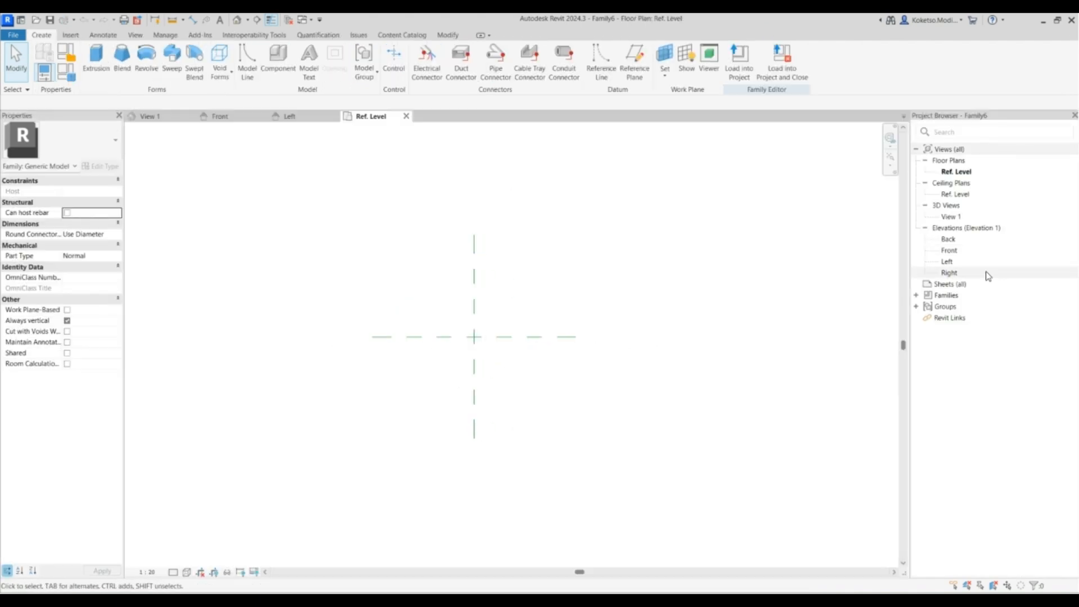
In the Front elevation, extend the Center (Left/Right) reference plane well above and below the Ref. Level.
double_click(954, 252)
scroll(371, 379, down, 2)
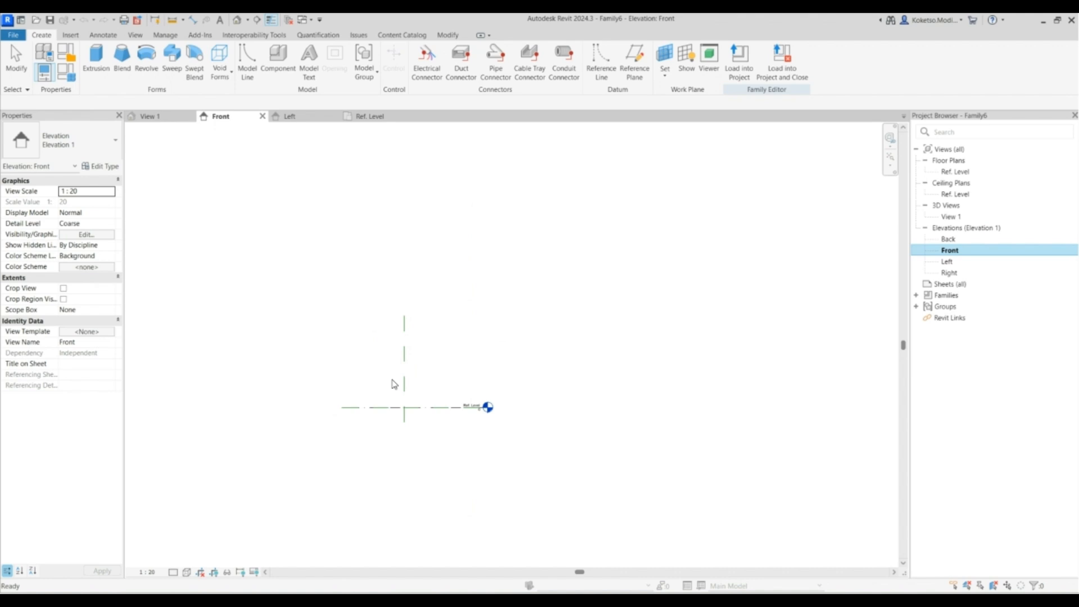
click(407, 353)
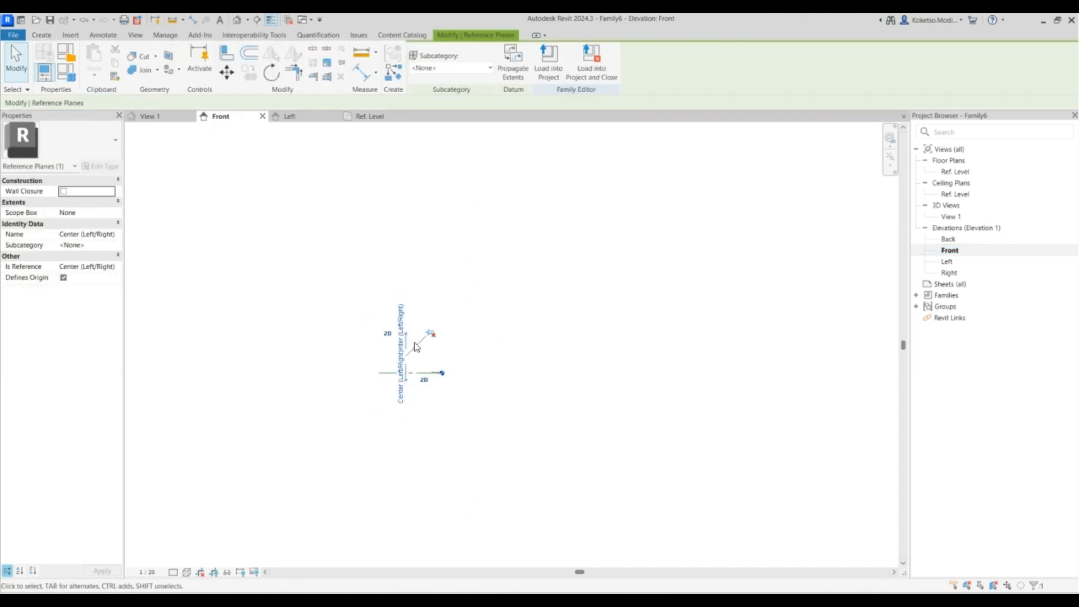
drag(407, 381, 407, 450)
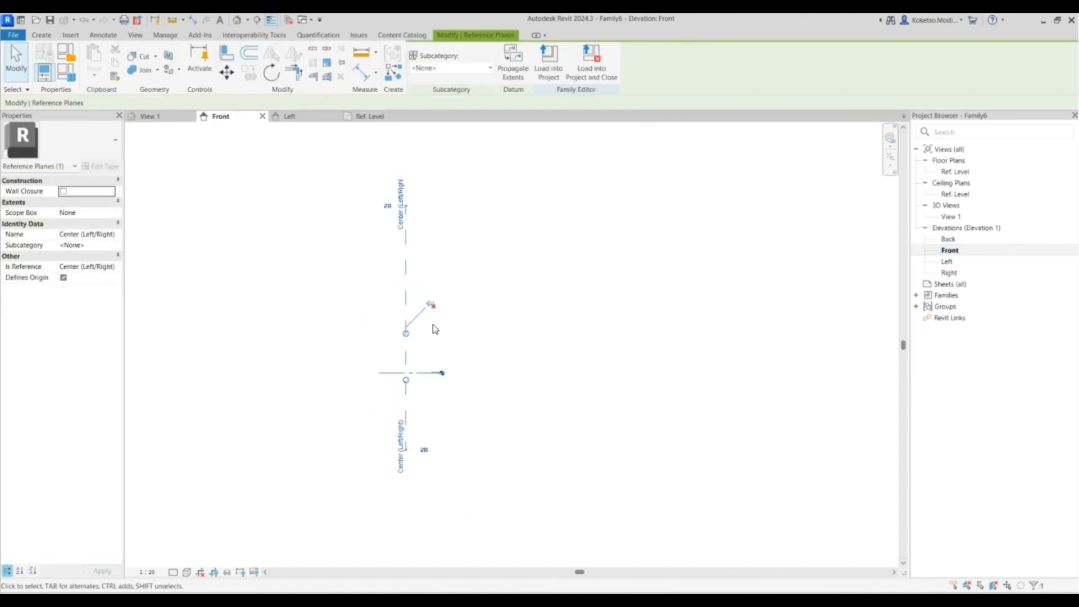
click(313, 223)
Draw a horizontal reference plane across the centre plane and set it 5000 above the Ref. Level.
click(40, 36)
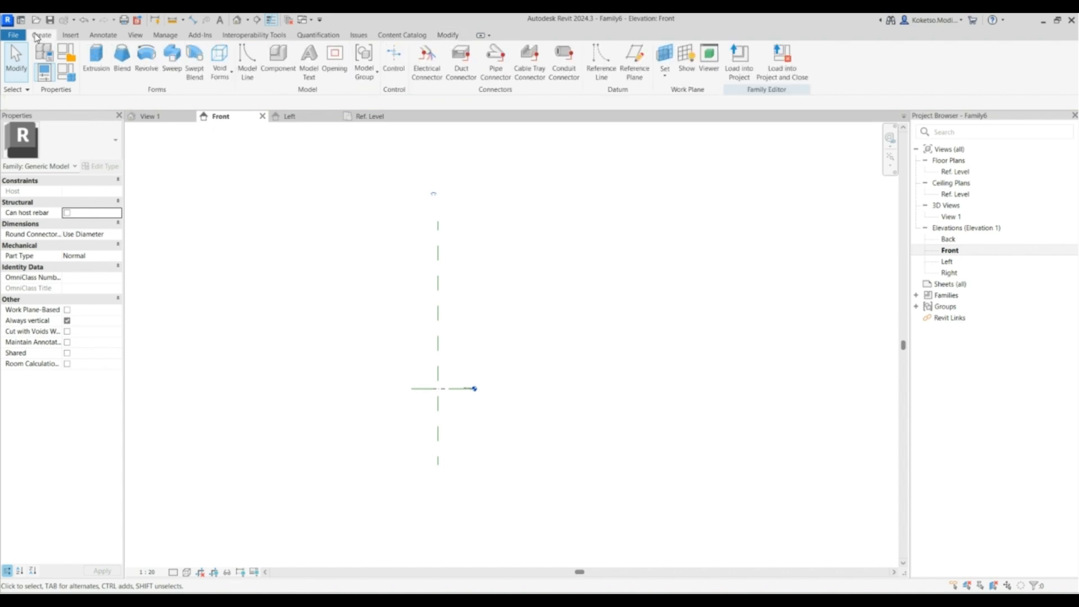
click(369, 319)
click(609, 319)
scroll(431, 316, up, 1)
key(Escape)
click(432, 320)
click(406, 366)
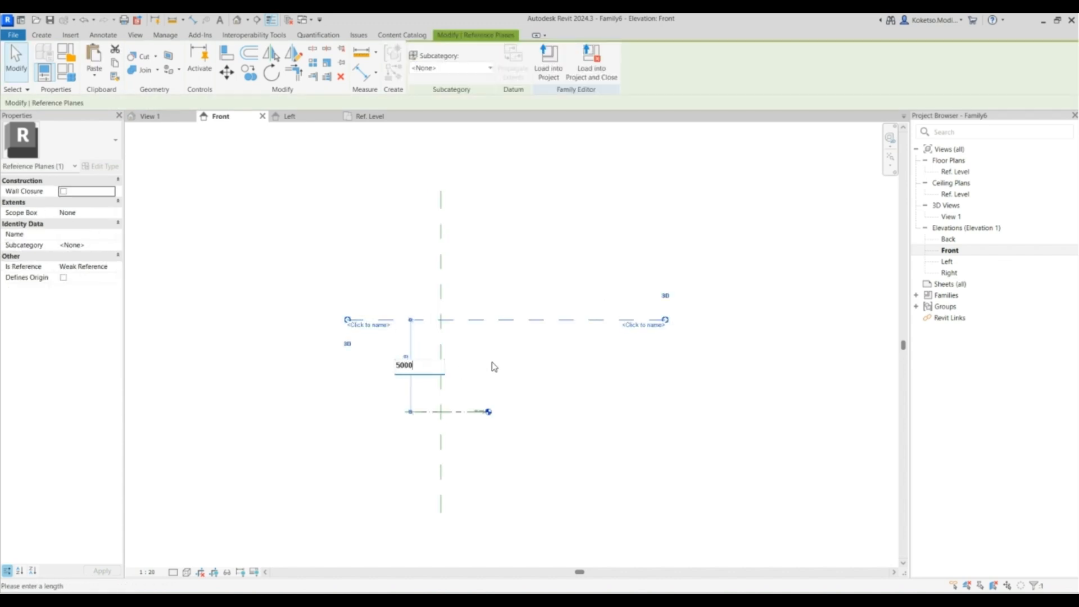
key(Return)
Copy the horizontal reference plane upward three times, leaving successive gaps of 1000, 5000 and 1000.
middle_drag(446, 303, 461, 327)
click(248, 73)
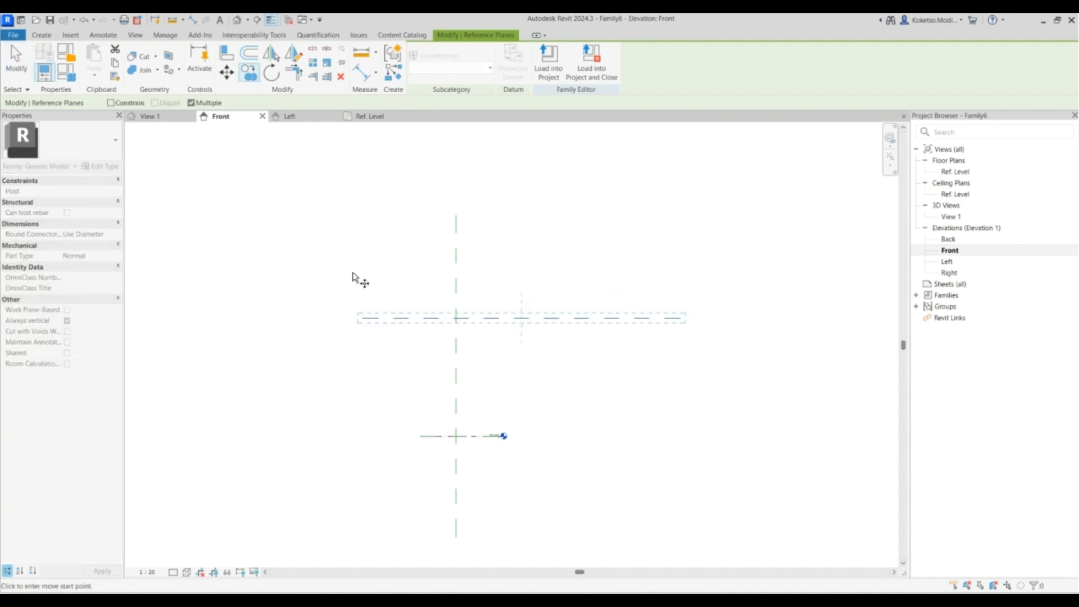
click(412, 319)
scroll(412, 303, up, 1)
click(411, 293)
scroll(411, 265, down, 3)
middle_drag(411, 264, 418, 374)
scroll(418, 374, down, 1)
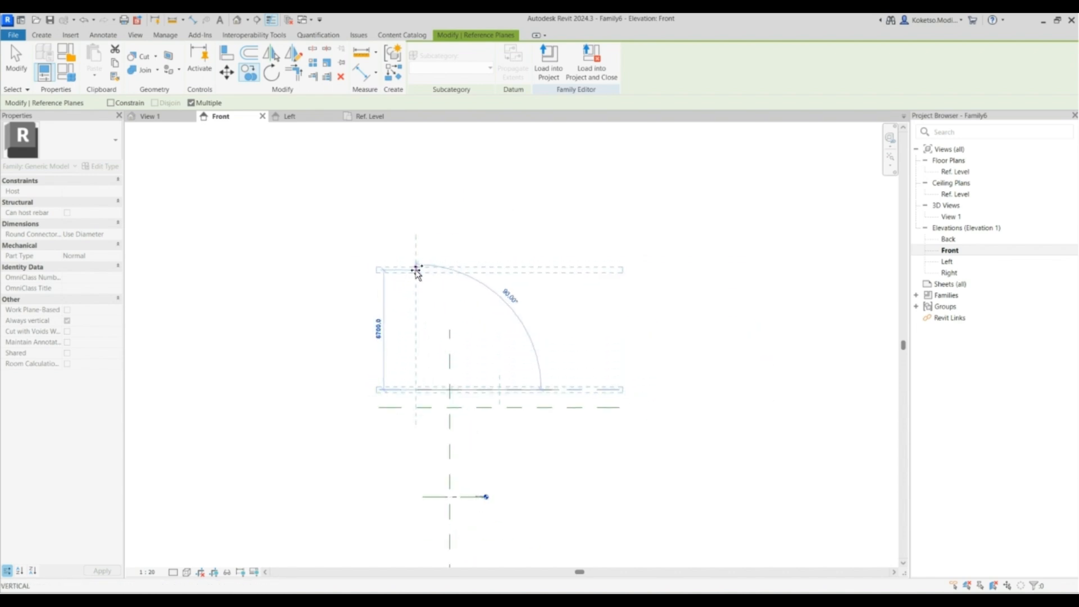
click(419, 302)
click(418, 283)
Add two more copies of the horizontal reference plane above, with gaps of 5000 and about 2000.
middle_drag(425, 197, 427, 317)
click(427, 291)
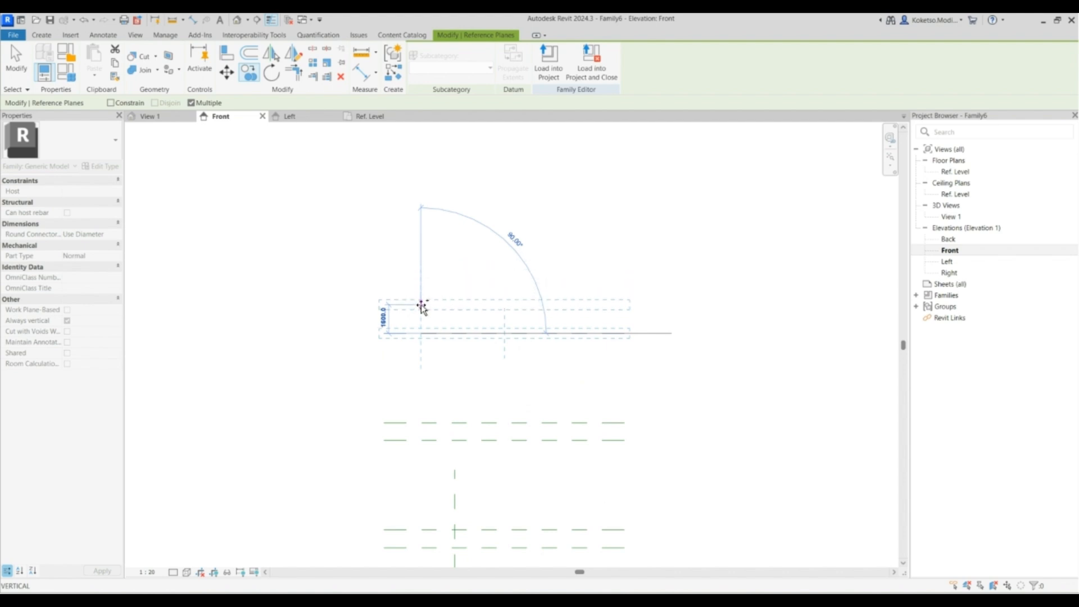
scroll(421, 306, up, 1)
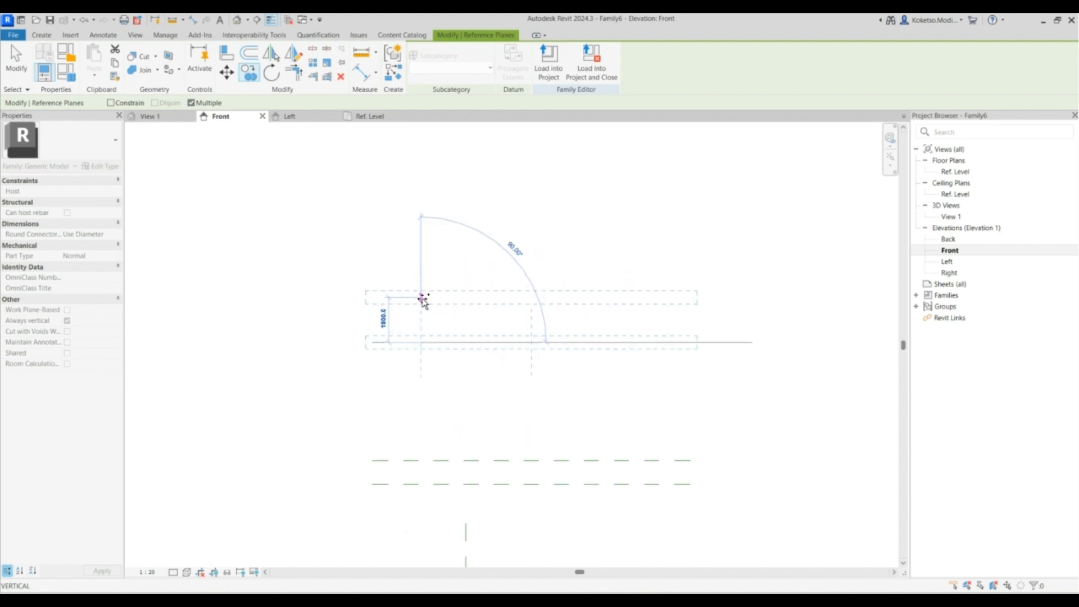
click(423, 297)
key(Escape)
scroll(428, 275, down, 8)
key(Escape)
Extend the middle pair of horizontal reference planes farther out on both sides of the centre plane.
click(438, 362)
scroll(436, 361, up, 4)
scroll(432, 357, down, 4)
key(Escape)
click(408, 264)
drag(411, 264, 309, 264)
click(411, 273)
drag(411, 273, 309, 273)
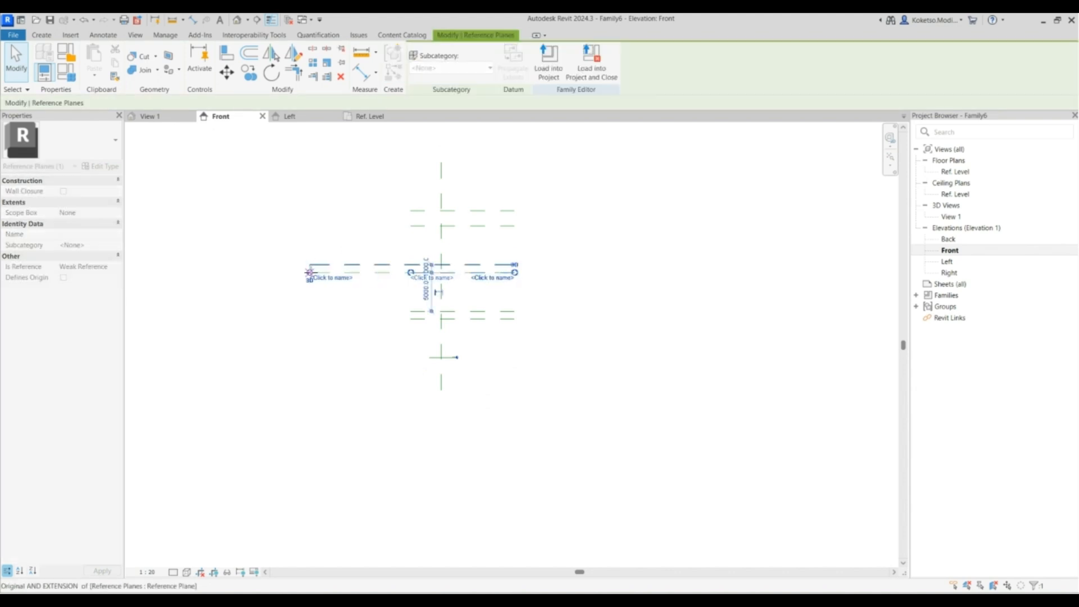
drag(515, 272, 604, 273)
click(512, 265)
drag(515, 265, 591, 264)
Extend the top two horizontal reference planes farther out on both sides of the centre plane.
click(478, 226)
drag(411, 226, 309, 226)
drag(515, 226, 566, 211)
click(506, 211)
drag(411, 211, 325, 211)
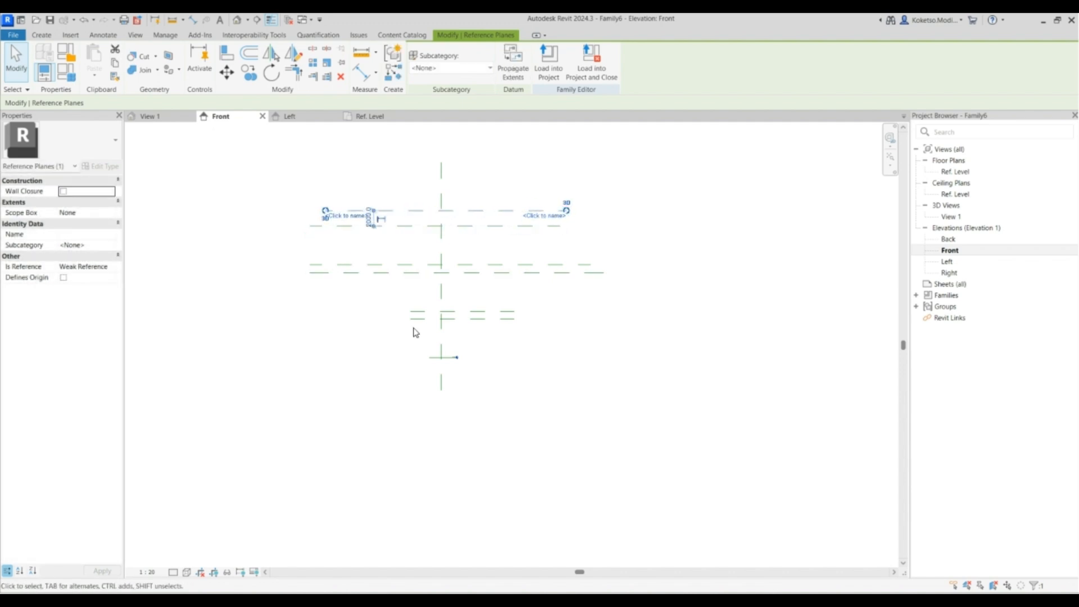
Extend the two reference planes directly above the Ref. Level farther out on both sides of the centre plane.
click(419, 319)
drag(411, 319, 341, 318)
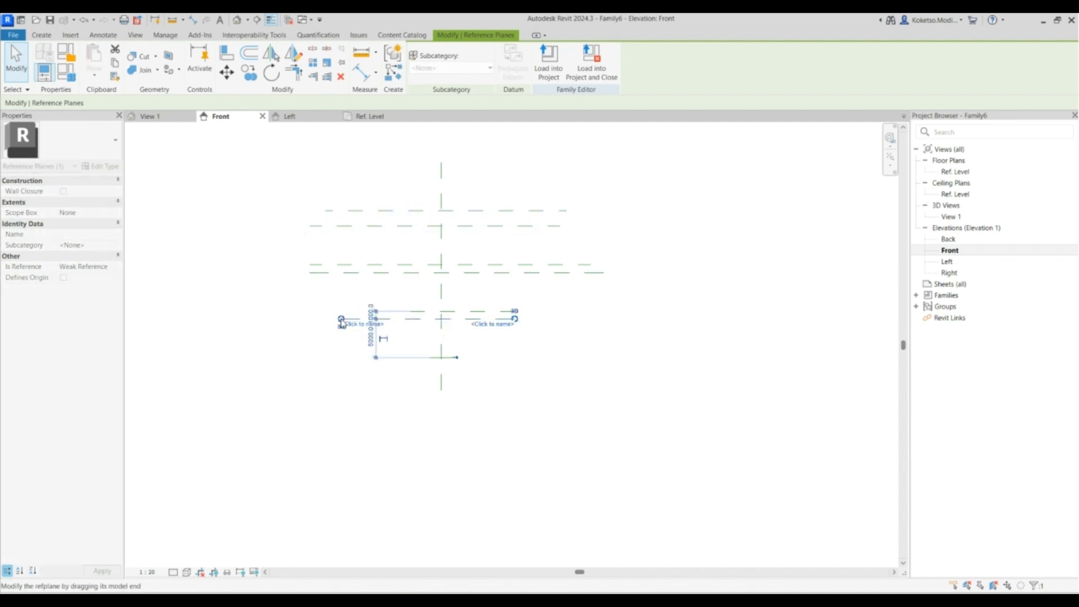
drag(515, 319, 580, 318)
drag(509, 313, 607, 311)
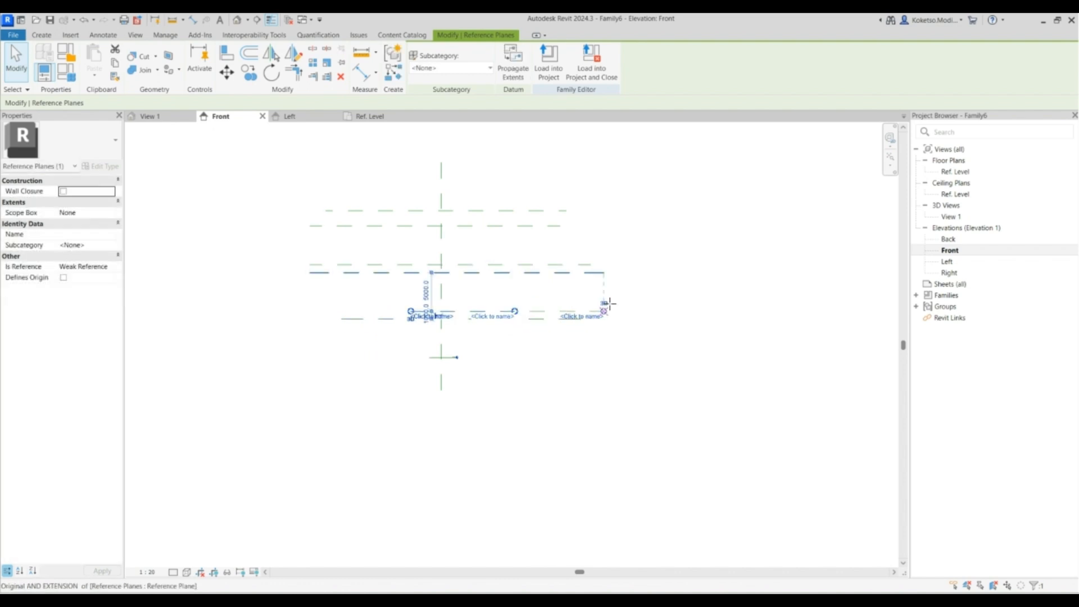
drag(335, 311, 326, 311)
click(353, 321)
click(482, 285)
Stretch the Ref. Level line's head end farther to the right of the centre plane.
scroll(461, 352, up, 3)
scroll(458, 358, up, 2)
click(470, 350)
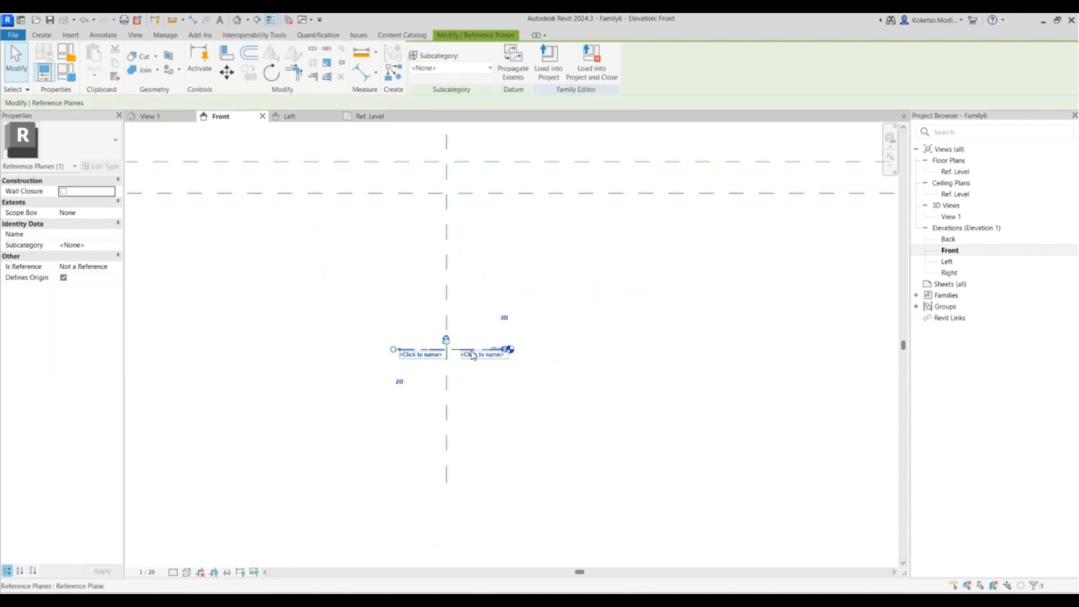
click(578, 347)
scroll(480, 353, up, 1)
click(481, 352)
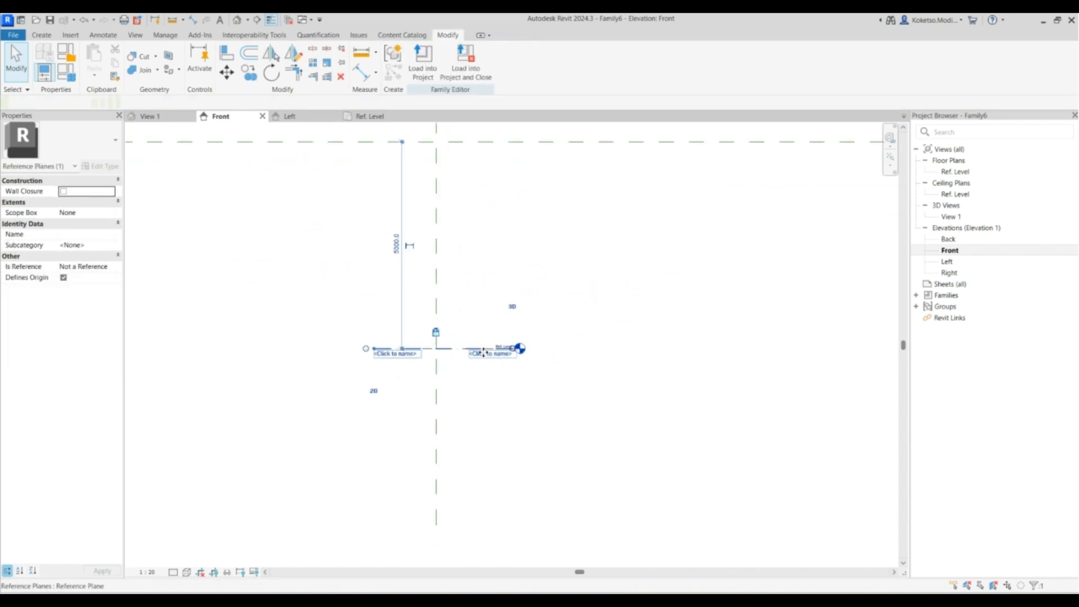
click(477, 319)
scroll(420, 336, up, 2)
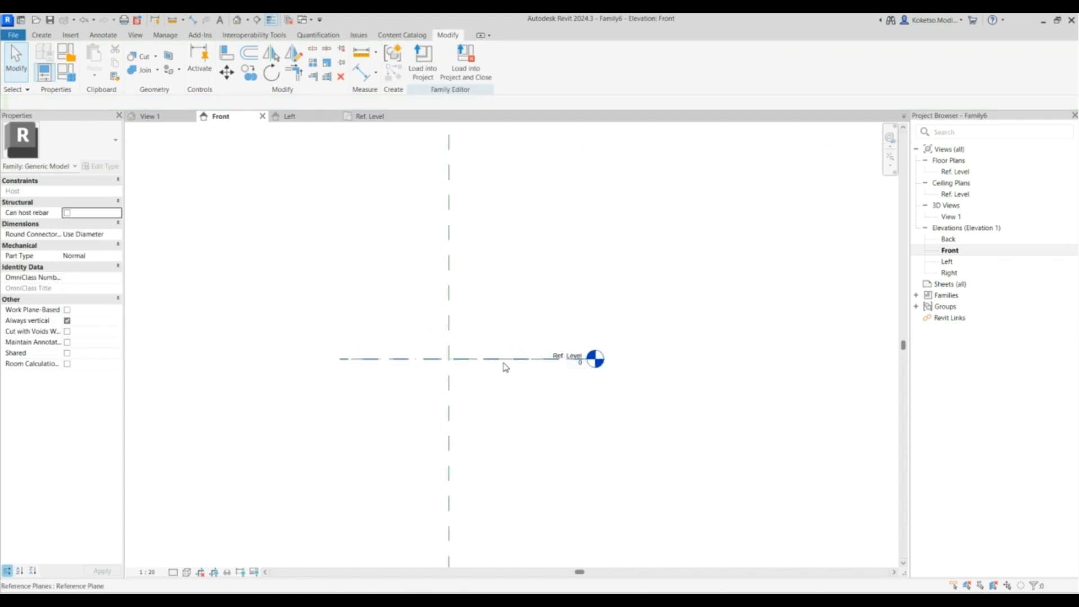
click(509, 360)
drag(597, 358, 777, 358)
key(Escape)
scroll(406, 364, down, 5)
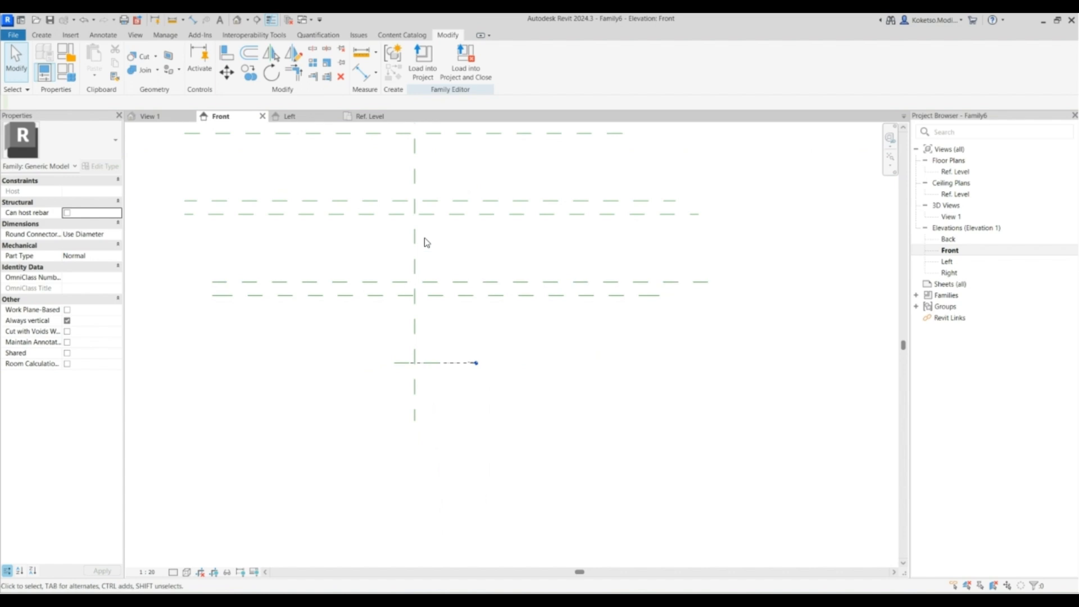
Lengthen the reference plane that lies on the Ref. Level beyond both ends of the level line.
scroll(401, 365, up, 1)
click(402, 367)
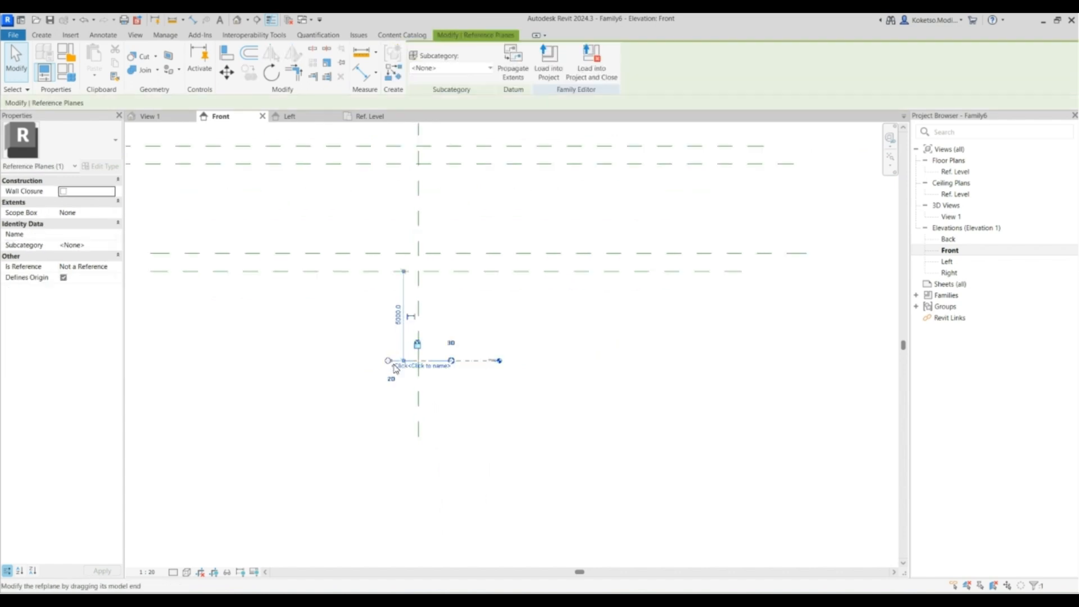
scroll(395, 364, up, 3)
drag(162, 356, 171, 356)
drag(528, 358, 778, 357)
key(Escape)
scroll(593, 376, down, 5)
scroll(586, 376, down, 2)
middle_drag(564, 337, 465, 365)
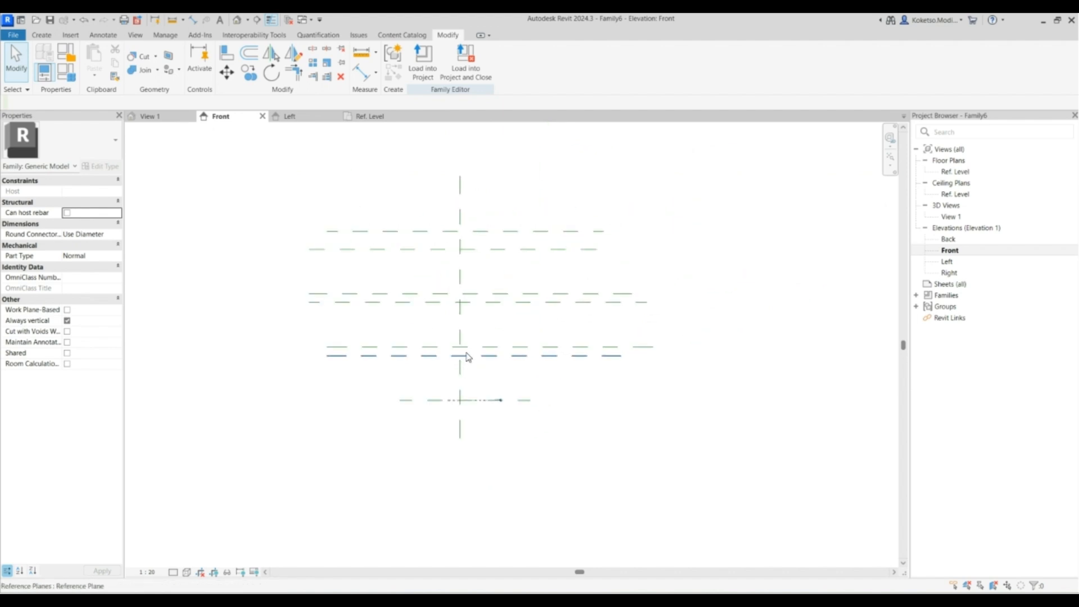
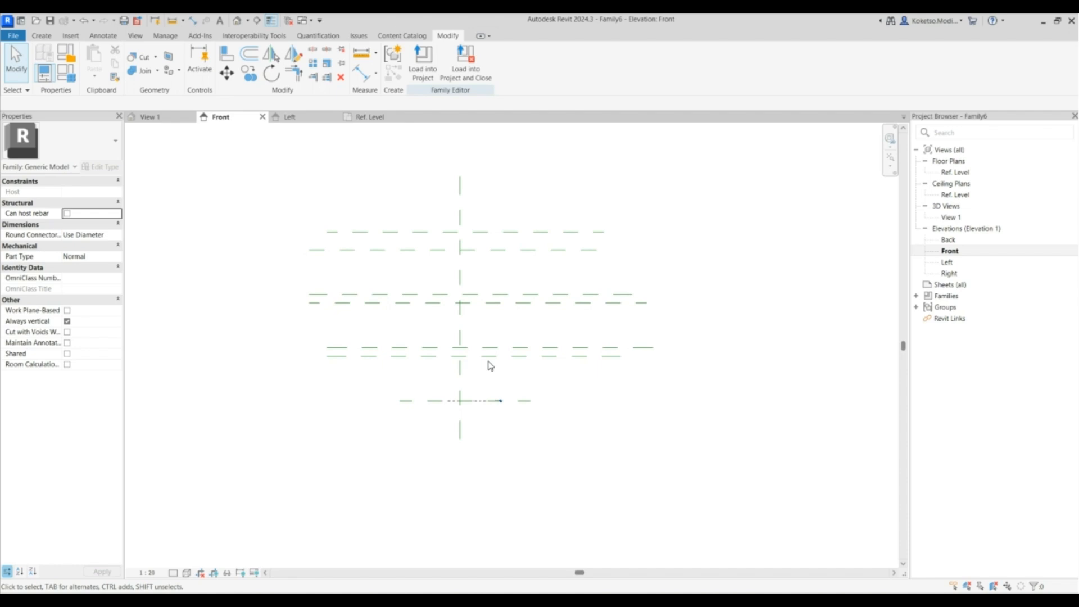
Draw a vertical reference plane on each side of the centre, about 5600 away and crossing all horizontal planes.
click(41, 35)
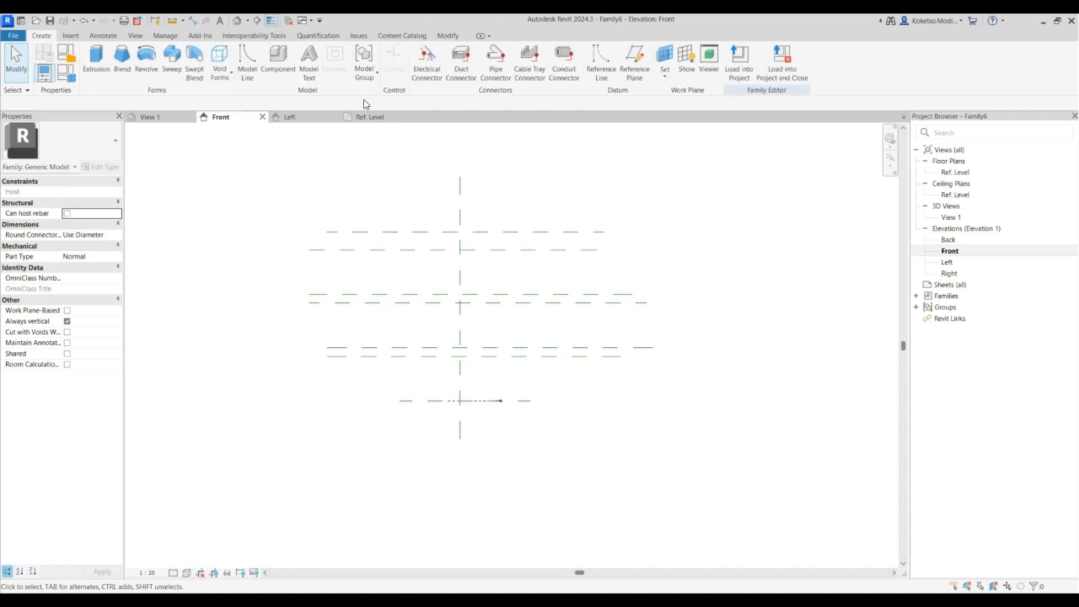
click(412, 170)
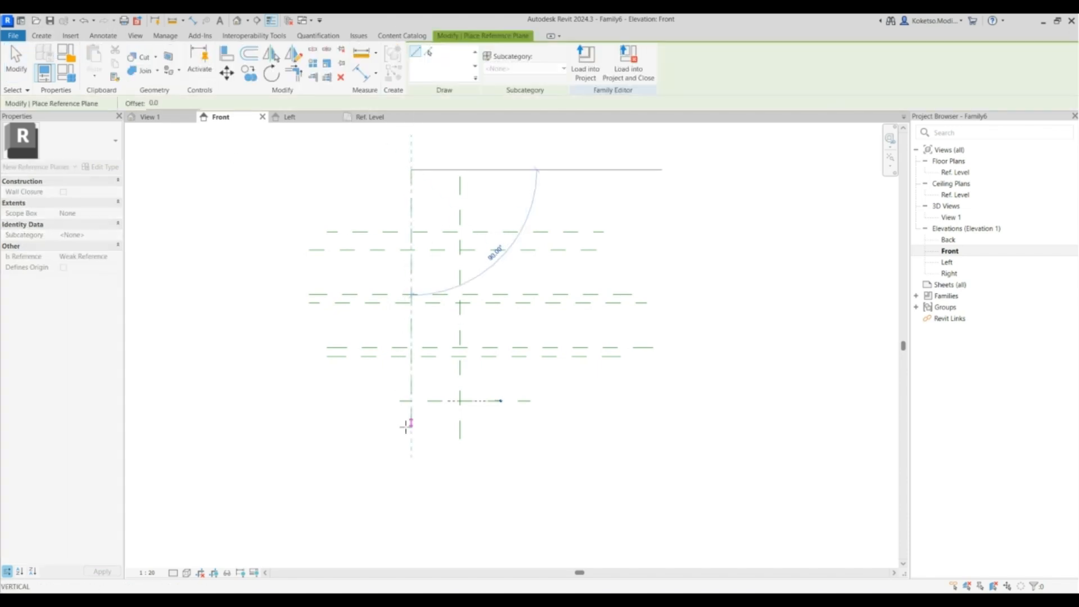
click(411, 449)
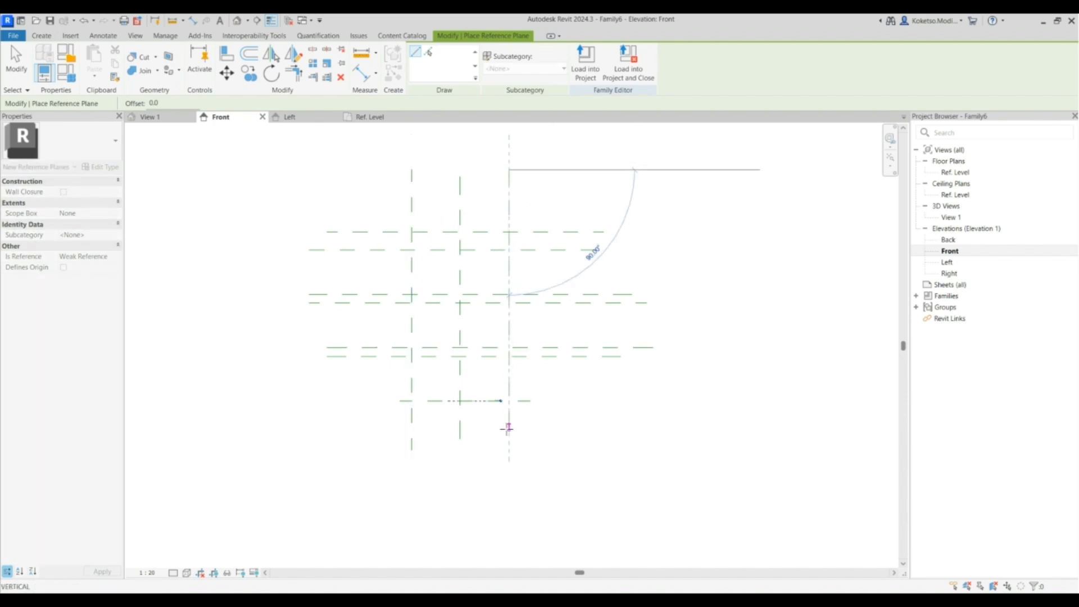
click(509, 455)
key(Escape)
Set the vertical reference planes on both sides of the centre plane to a distance of 5500 each.
click(509, 271)
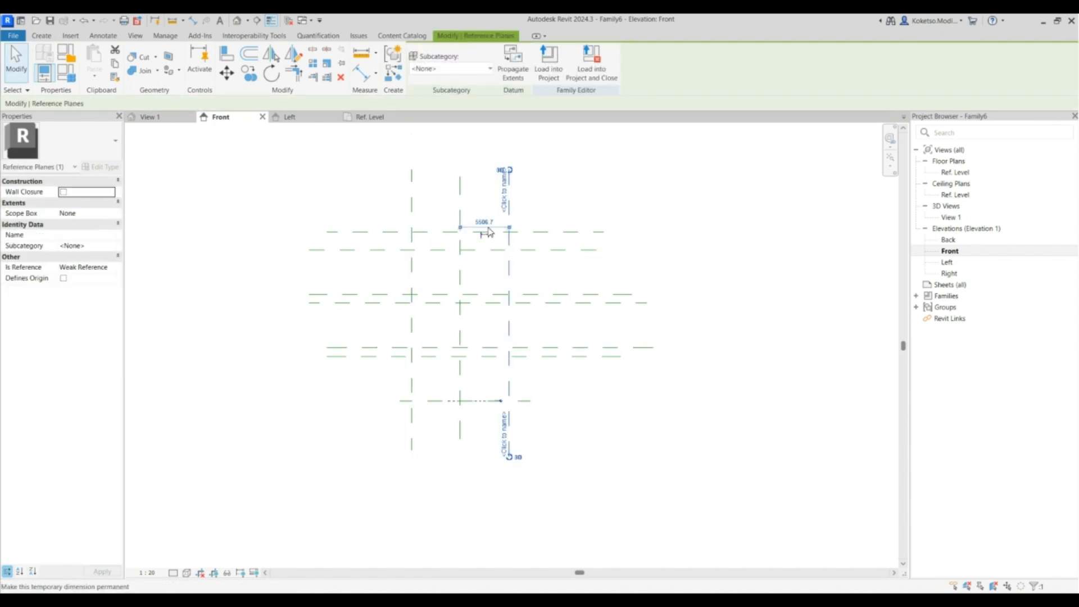
click(485, 223)
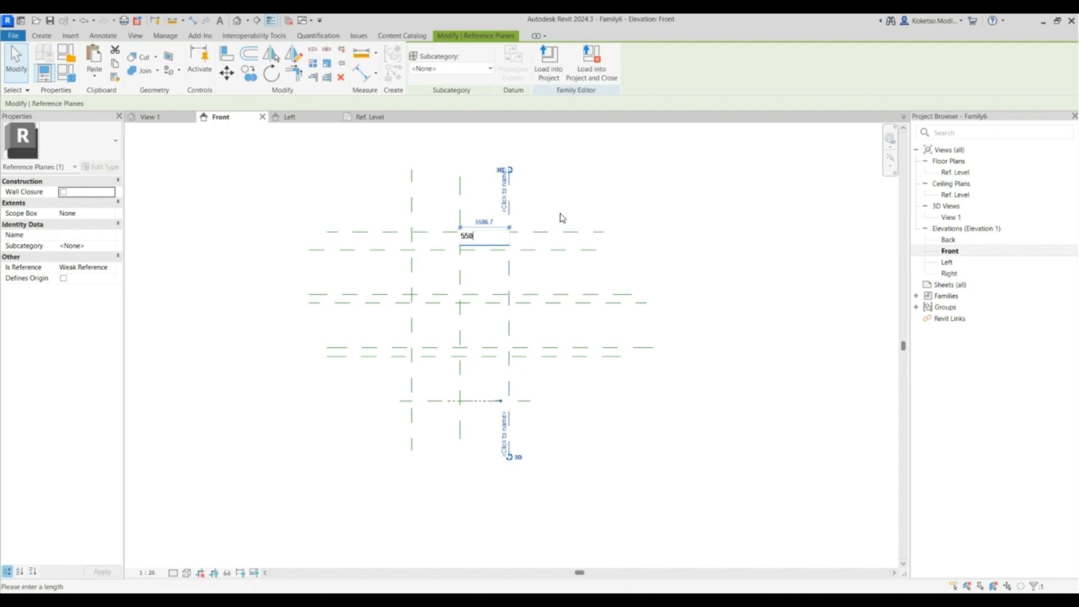
key(Return)
click(457, 223)
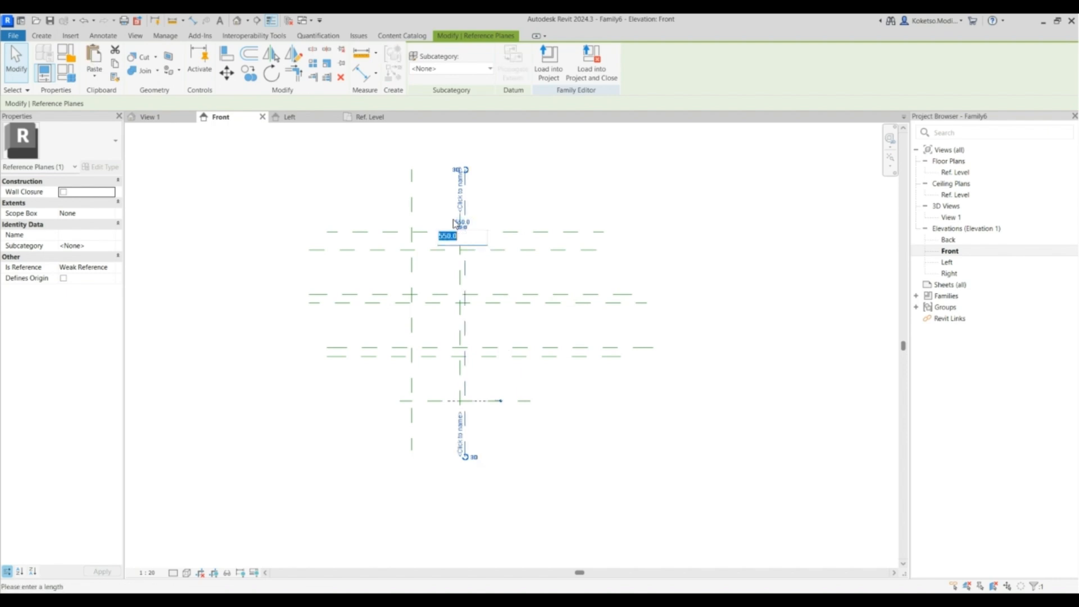
key(Return)
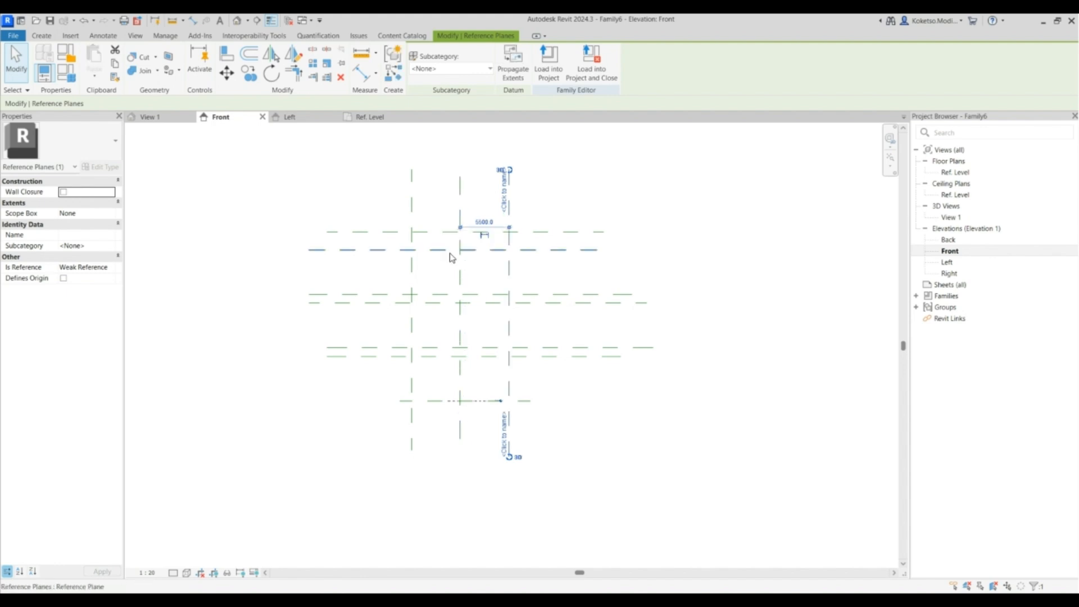
click(411, 220)
click(434, 219)
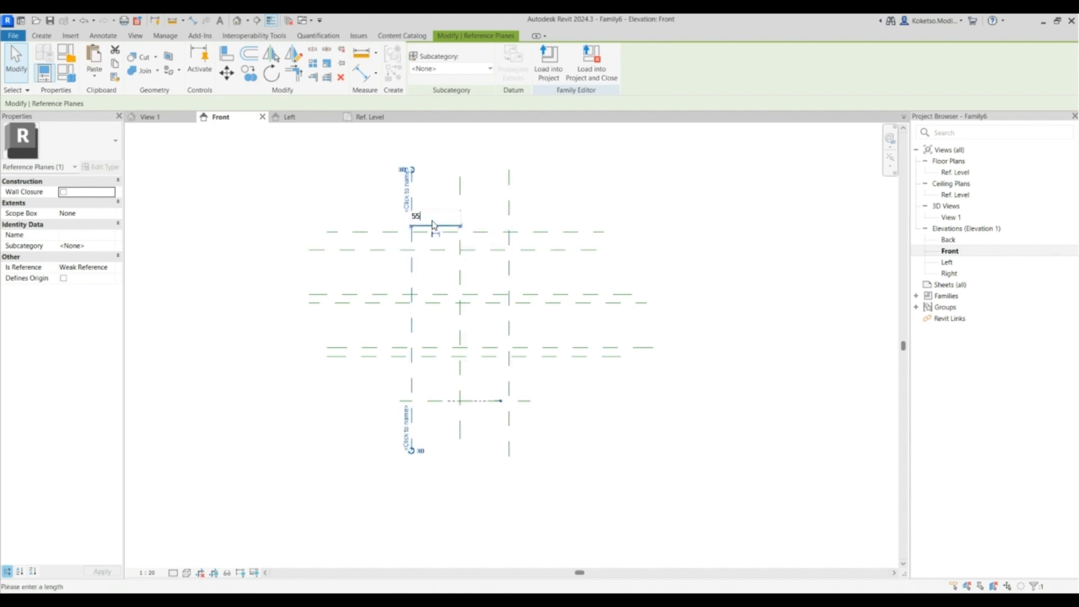
key(Return)
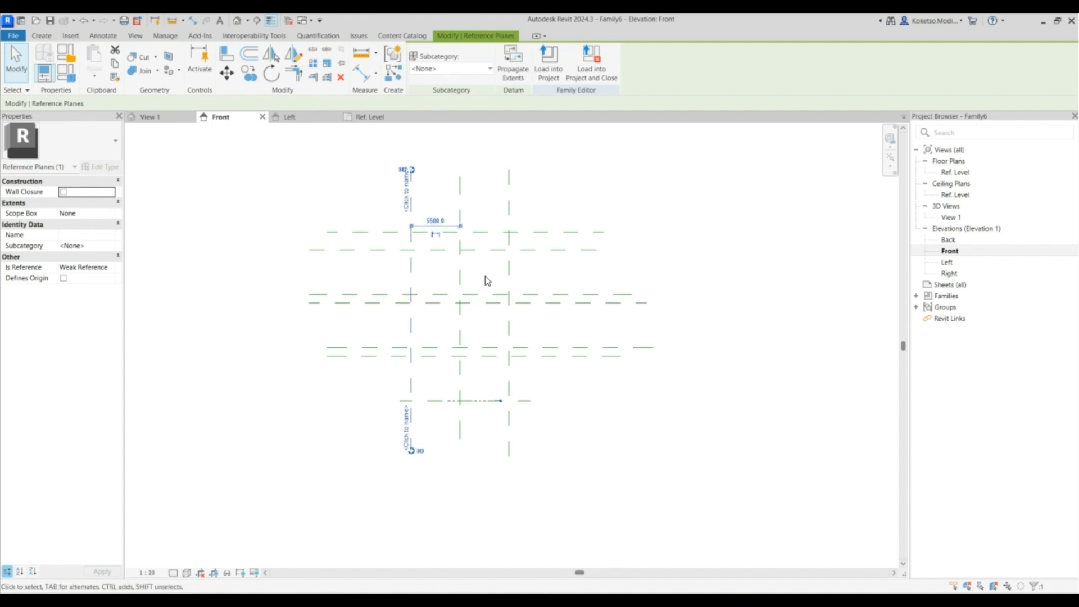
click(484, 276)
Create an extrusion from an 11000 by 1000 rectangle between the first pair of planes above Ref. Level, locked to the surrounding planes.
scroll(445, 324, up, 2)
click(50, 38)
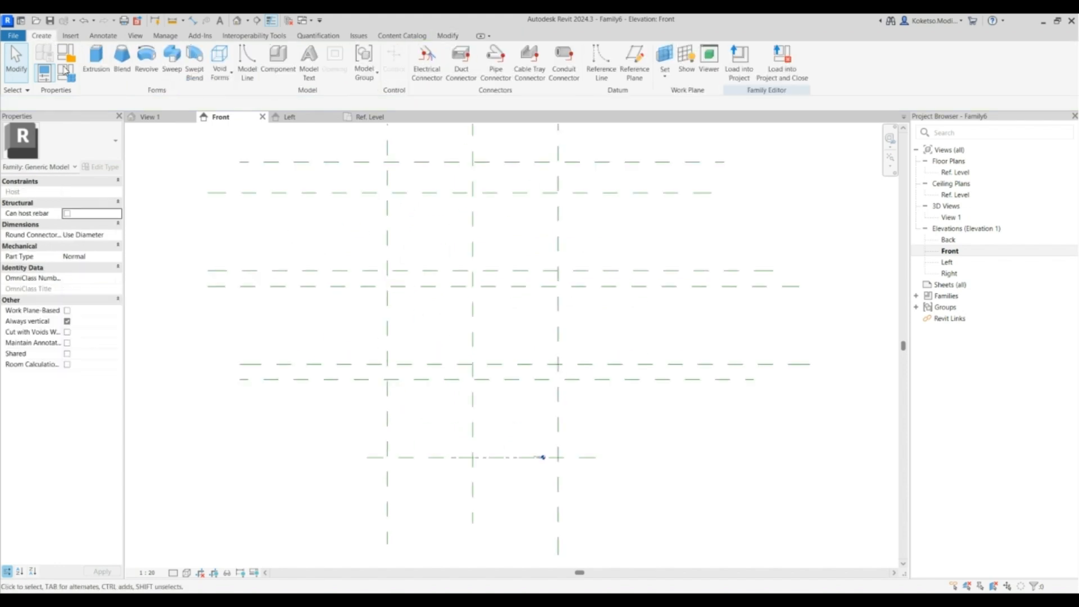
middle_drag(434, 378, 412, 340)
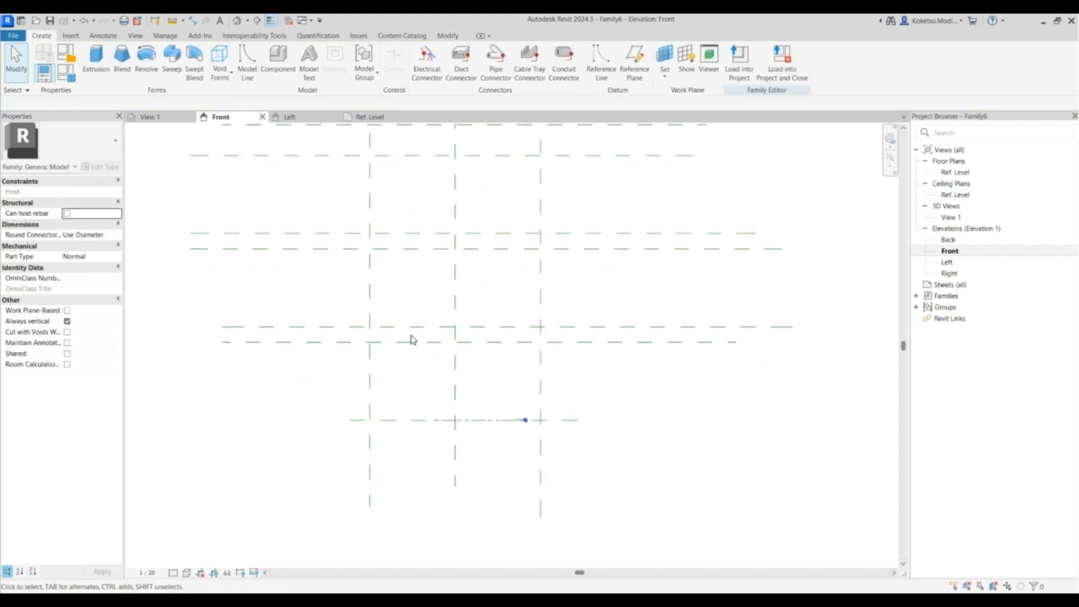
click(96, 61)
click(452, 51)
click(368, 325)
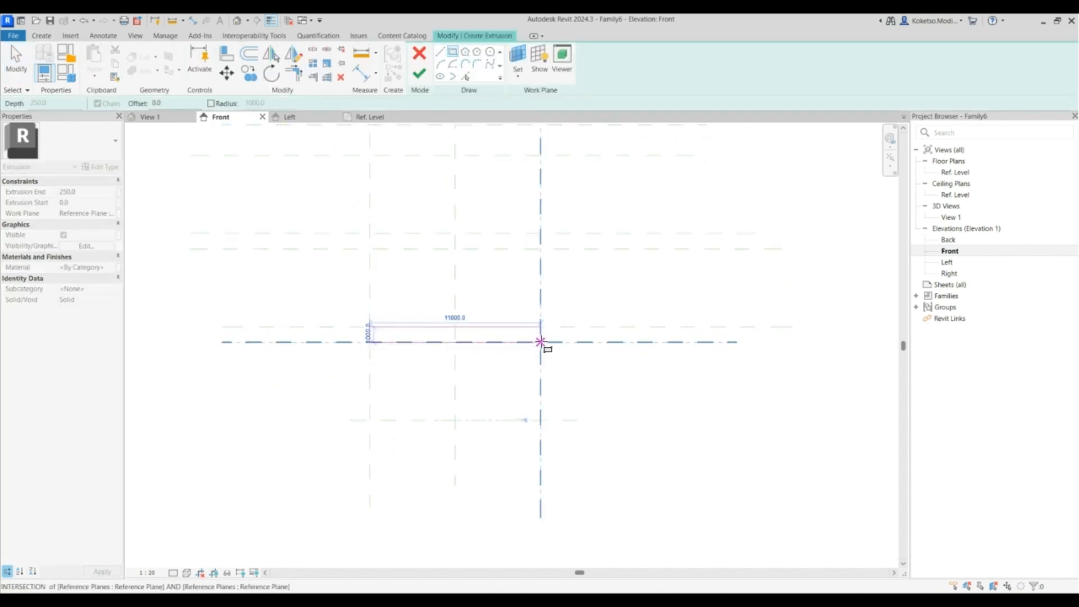
click(540, 342)
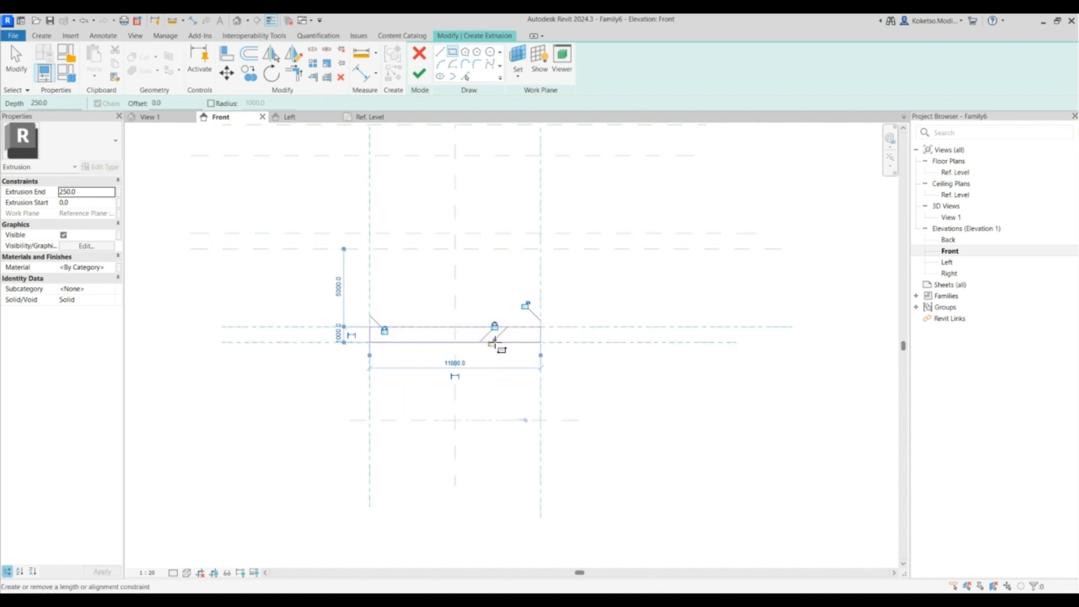
key(Escape)
key(Escape)
click(416, 73)
Copy the beam extrusion straight up to the second pair of horizontal reference planes.
scroll(433, 315, down, 2)
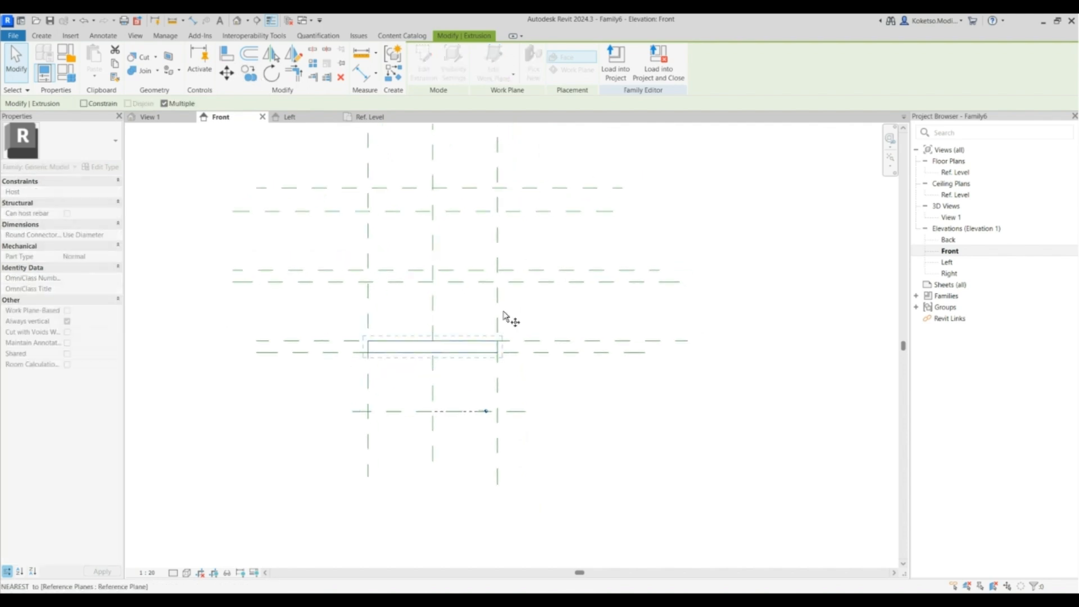
click(530, 344)
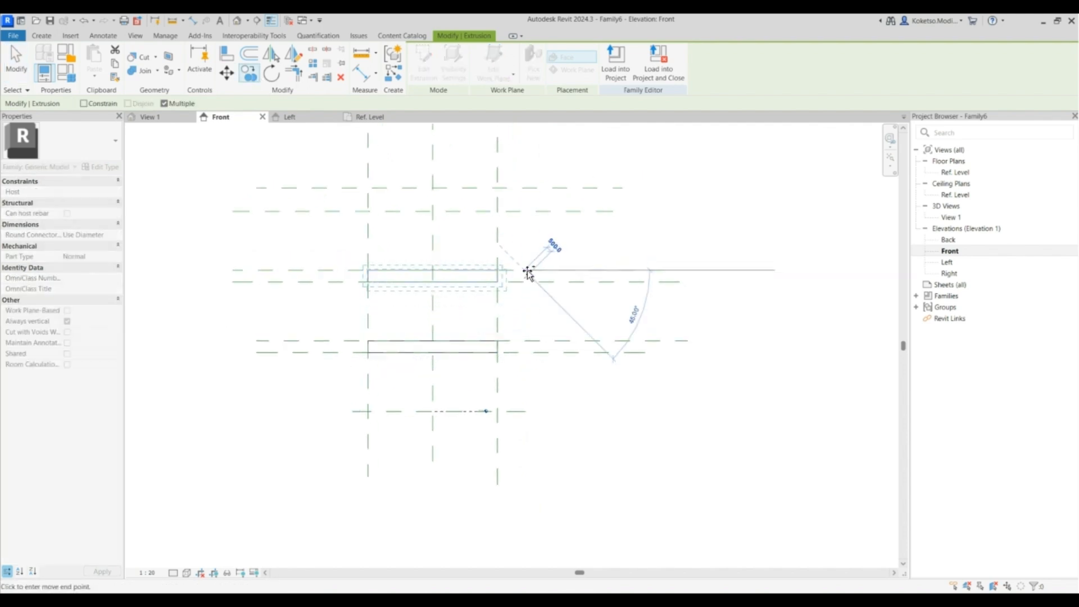
key(Escape)
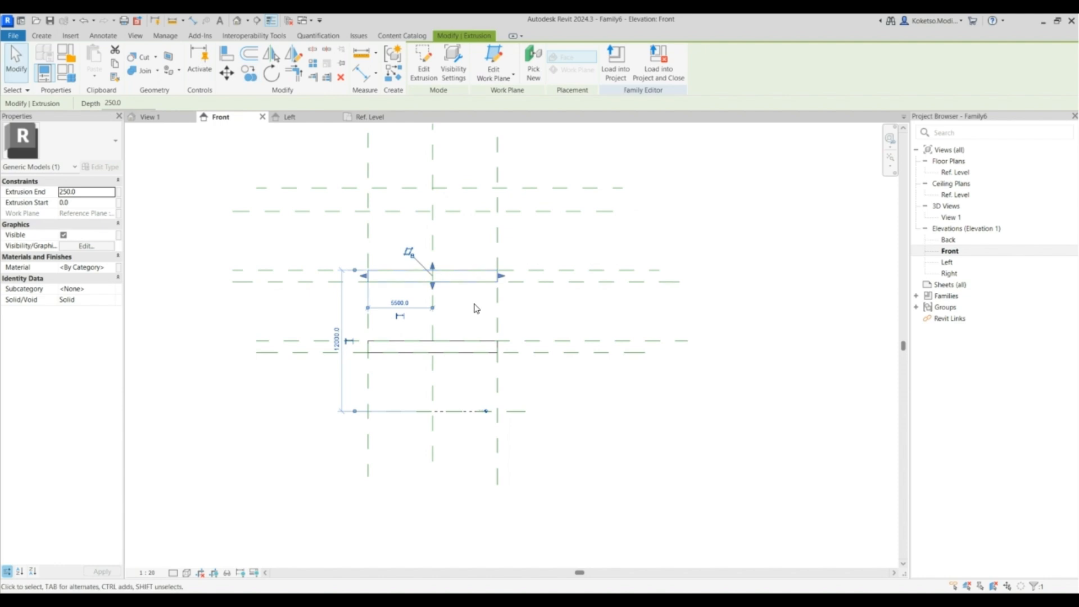
Align all four sides of the copied beam with the surrounding reference planes and lock each alignment.
key(l)
click(528, 283)
scroll(492, 283, up, 1)
click(428, 281)
click(432, 295)
click(528, 265)
click(475, 265)
click(449, 248)
click(499, 234)
click(500, 272)
click(514, 352)
click(328, 250)
click(329, 281)
click(313, 315)
key(Escape)
key(Escape)
In the Ref. Level plan's view range, set the top, bottom and view depth level to Unlimited.
scroll(386, 299, down, 3)
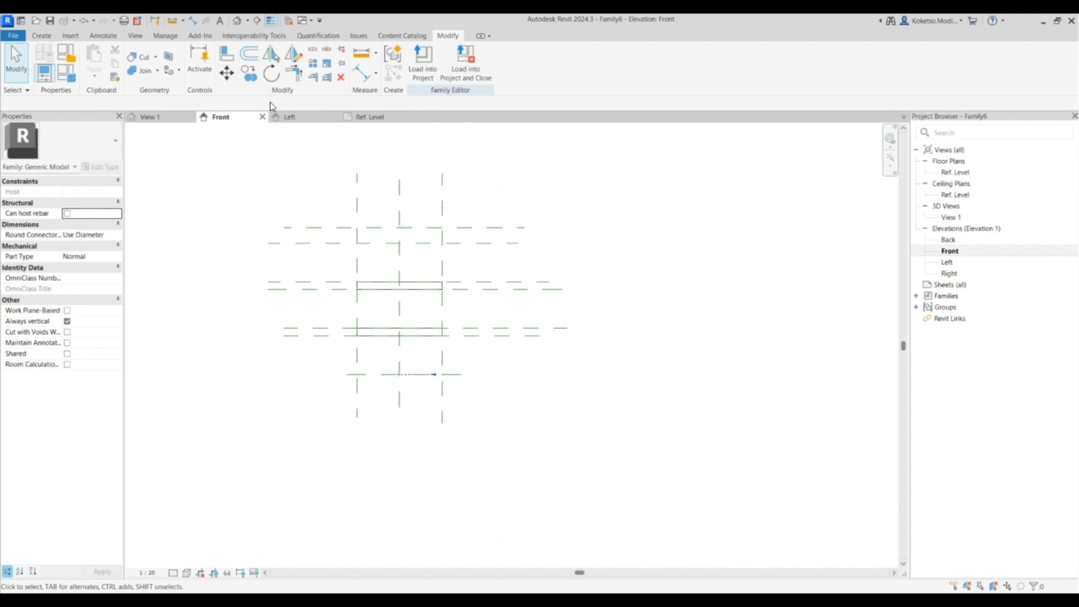
click(371, 117)
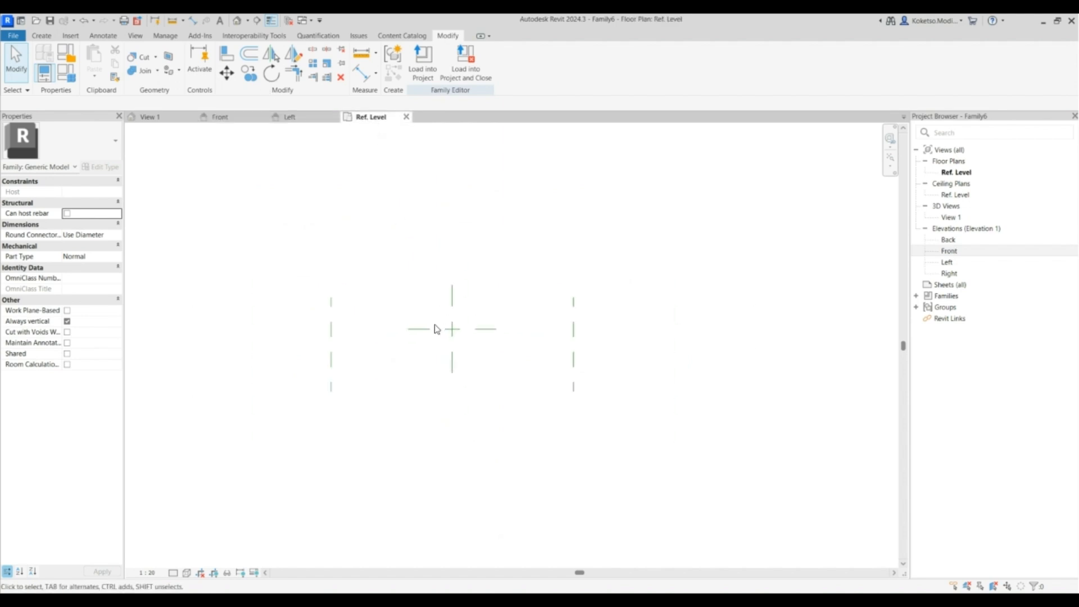
key(v)
key(r)
click(703, 262)
click(659, 292)
click(655, 262)
click(646, 286)
click(652, 297)
click(651, 322)
click(666, 331)
click(650, 354)
Change the cut plane offset in the view range and apply the settings.
drag(772, 280, 739, 283)
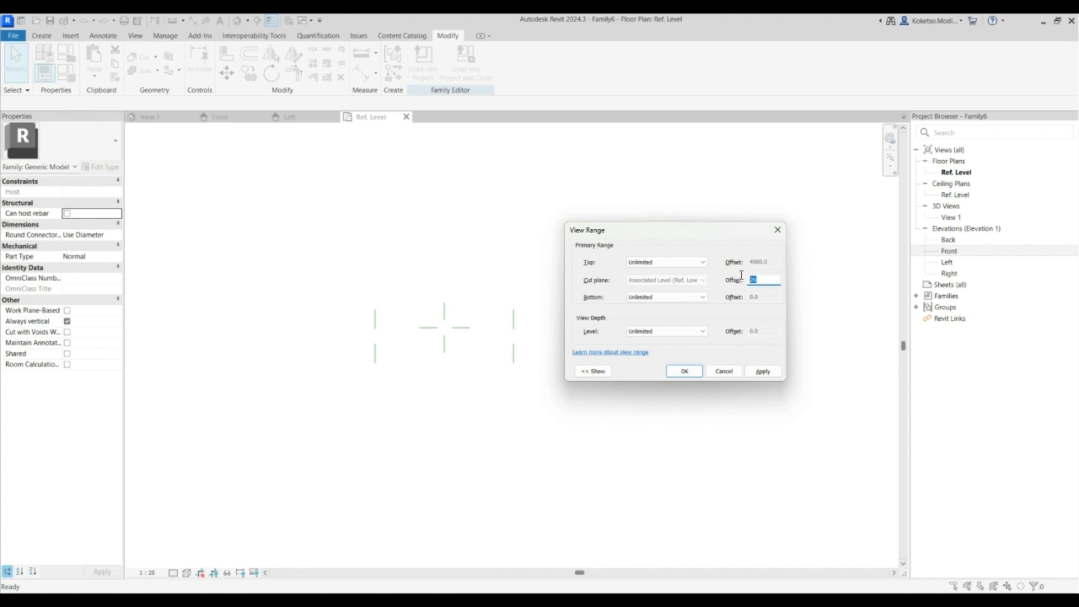
click(759, 372)
click(684, 370)
Draw two reference planes parallel to the beam in plan, one on each long side and extending past both ends.
scroll(340, 288, down, 3)
click(43, 37)
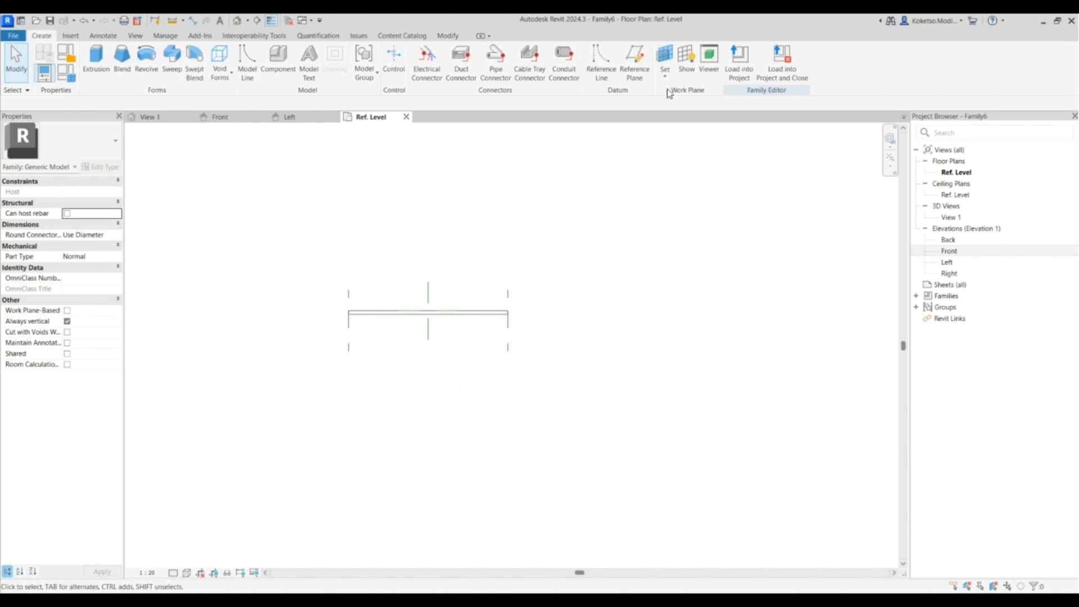
click(634, 60)
click(603, 298)
click(293, 324)
click(603, 325)
scroll(376, 288, up, 3)
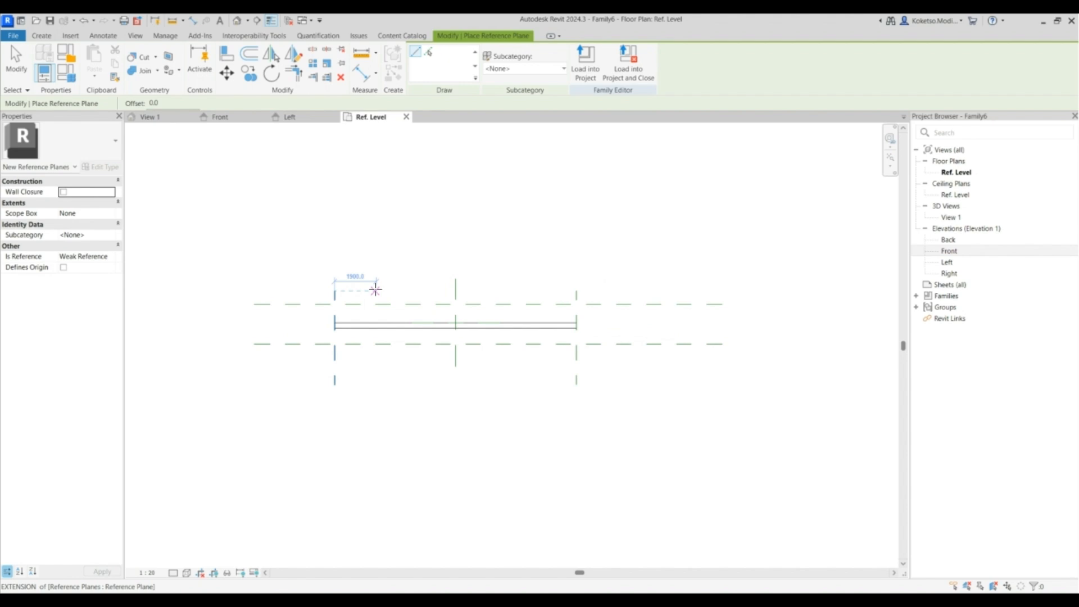
key(Escape)
Set both new long reference planes 600 from the centre front/back plane.
click(348, 304)
scroll(349, 366, up, 1)
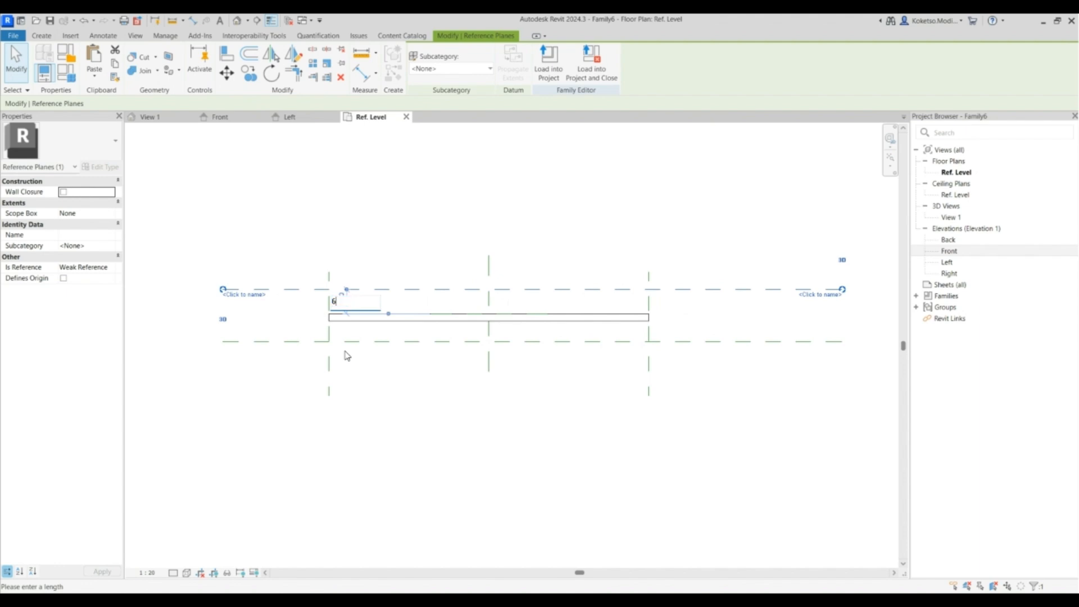
key(Return)
click(383, 341)
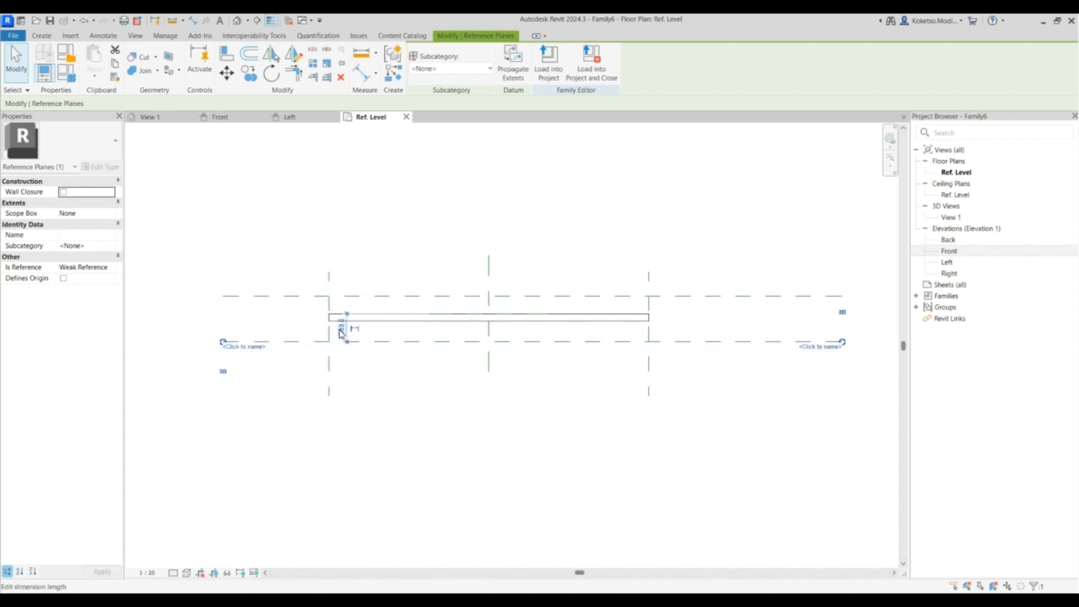
click(340, 326)
key(Return)
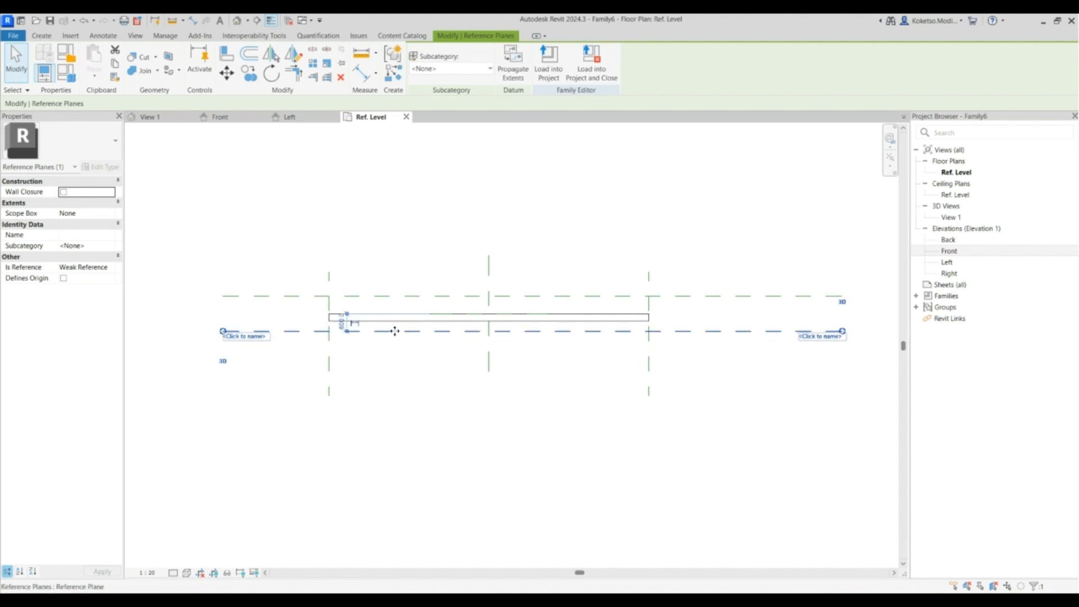
Stretch the first beam's two long faces to the outer reference planes for a 1200 depth and lock them.
click(394, 337)
click(394, 320)
scroll(394, 319, up, 2)
drag(539, 307, 539, 284)
drag(542, 332, 540, 341)
click(500, 353)
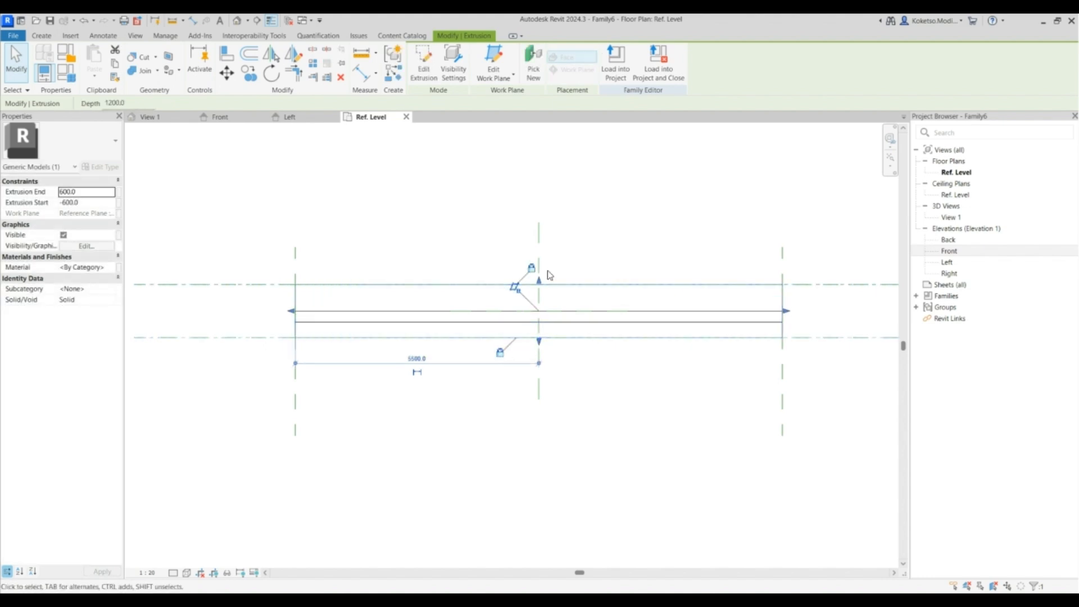
key(Escape)
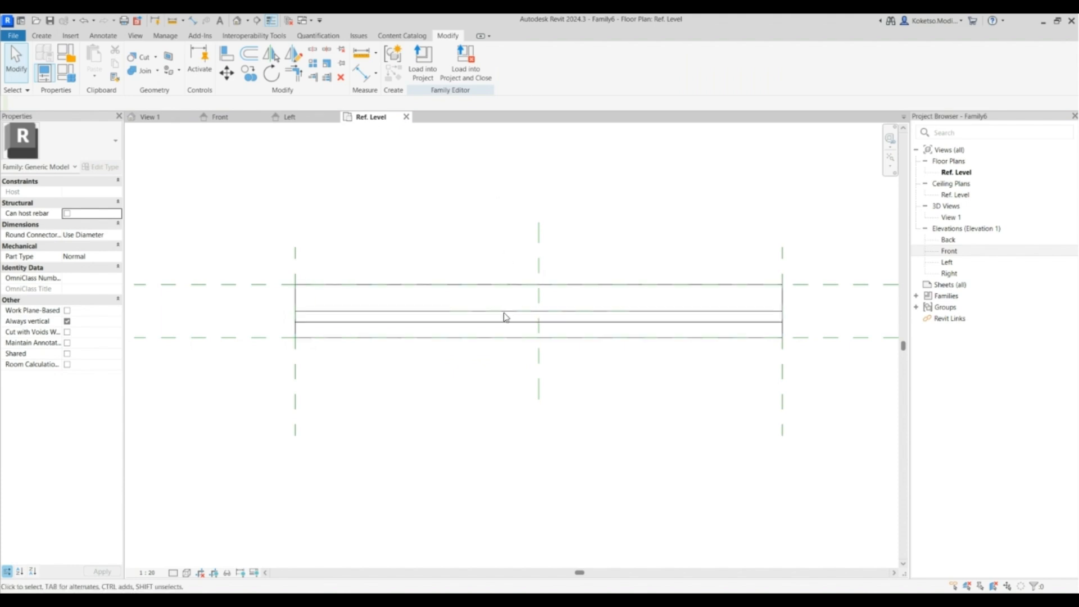
Extend the other beam between the same two planes from -600 to 600, lock it, and check both beams in 3D.
click(540, 321)
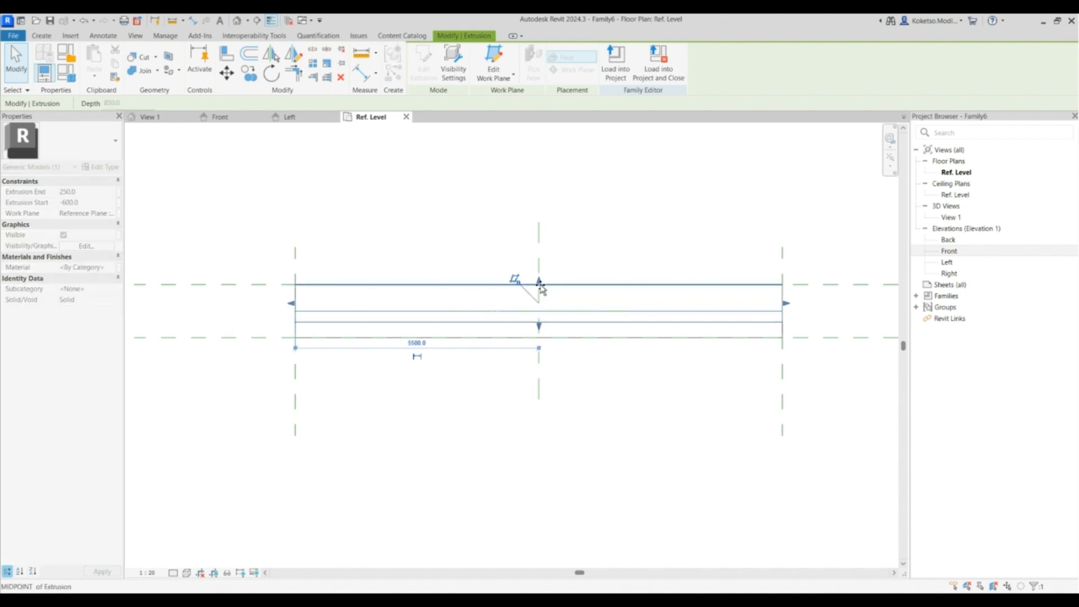
drag(539, 327, 543, 346)
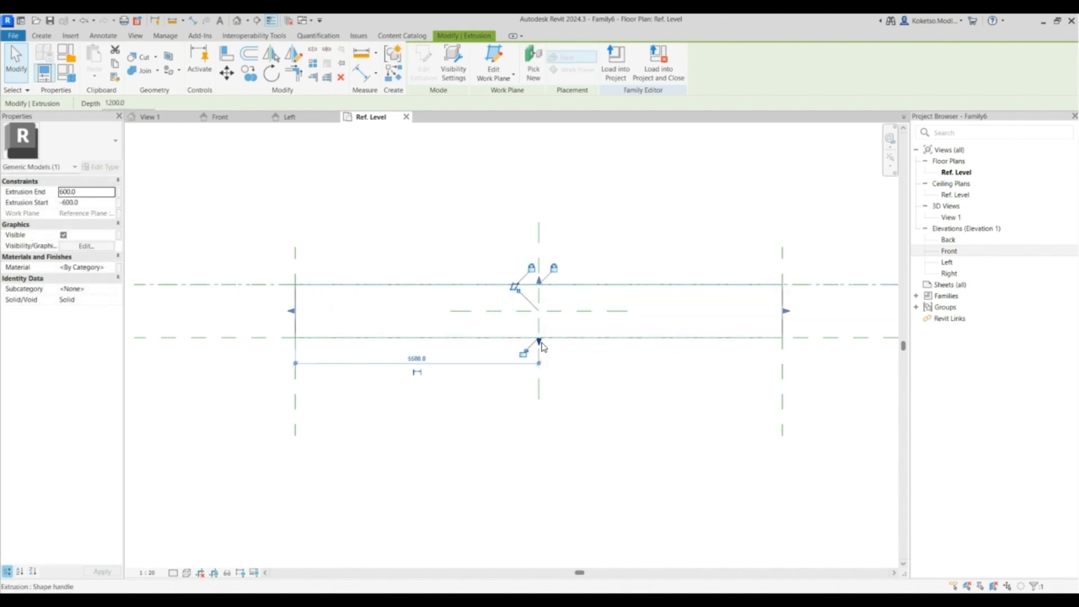
key(Escape)
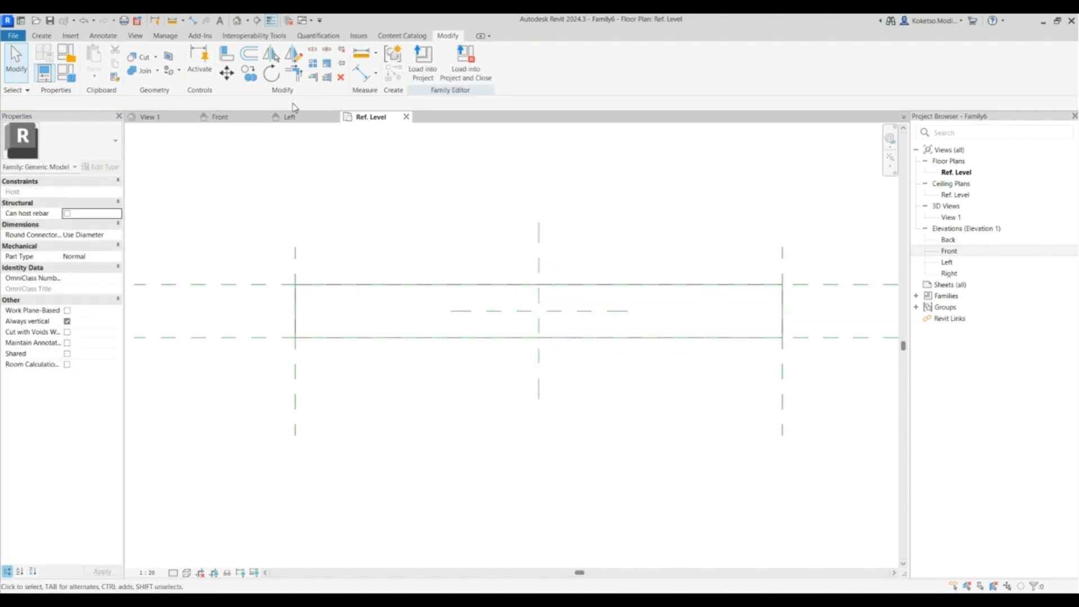
click(169, 117)
scroll(475, 309, down, 6)
shift+middle_drag(475, 309, 490, 308)
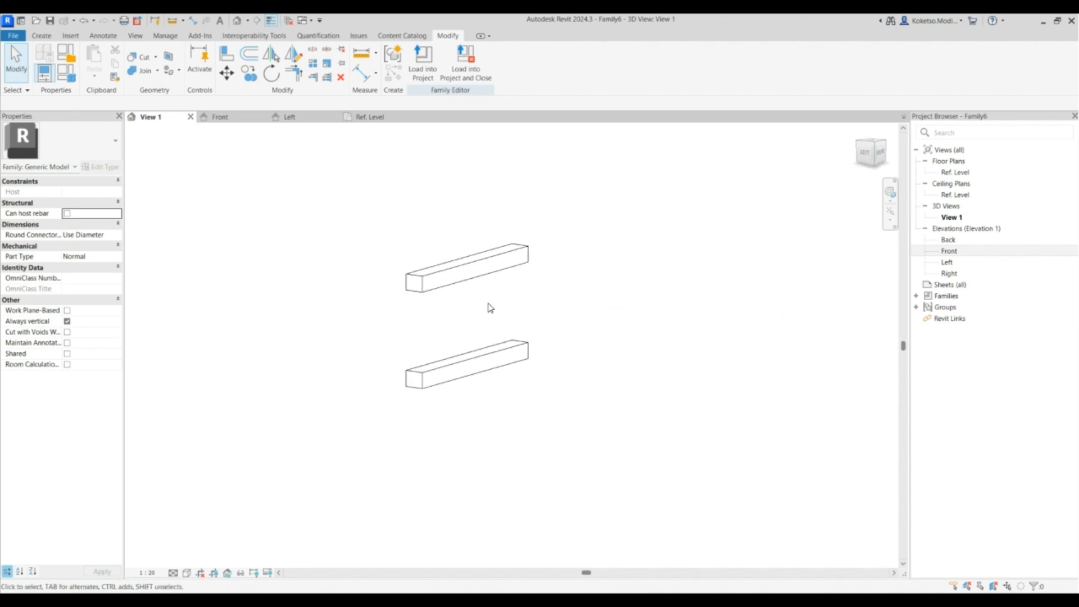
Create a circular column extrusion of radius 400 in the Ref. Level plan, centred on the intersection of the centre planes.
click(365, 117)
scroll(447, 277, down, 2)
scroll(396, 309, up, 2)
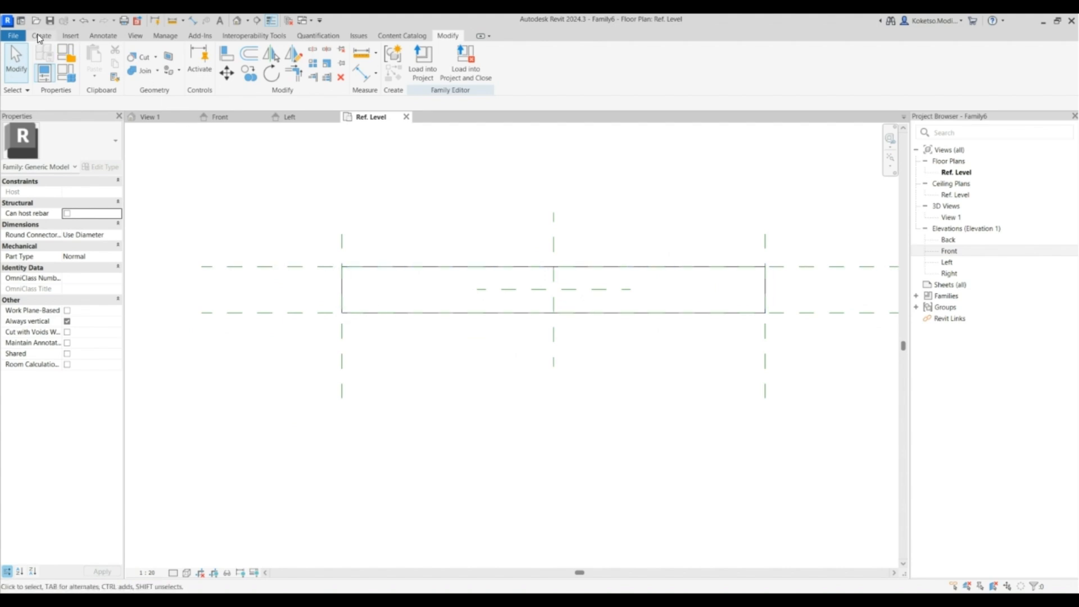
click(40, 37)
click(92, 62)
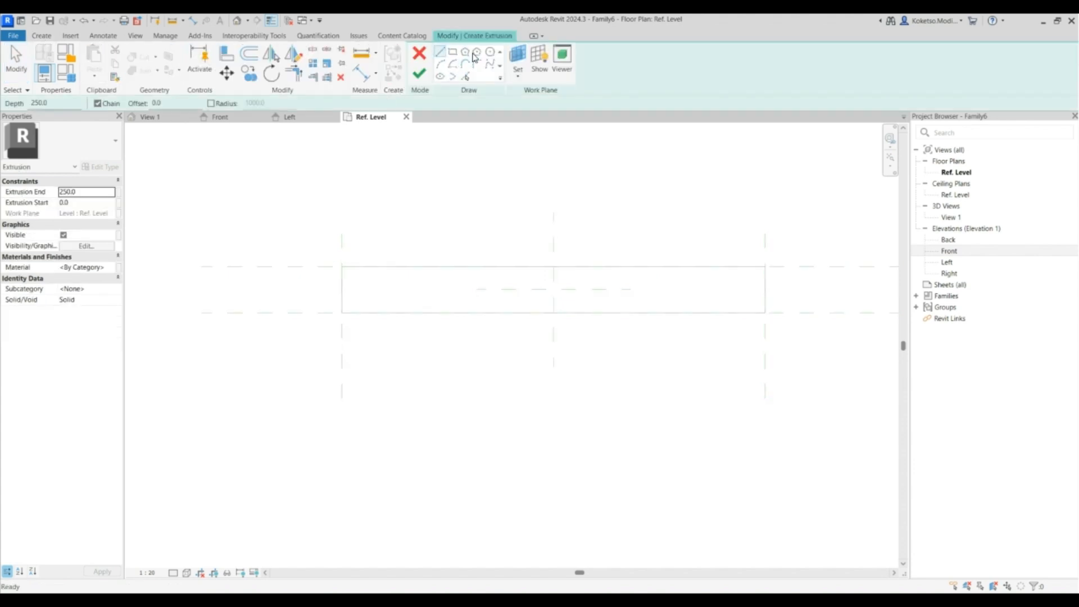
click(490, 53)
scroll(554, 290, up, 2)
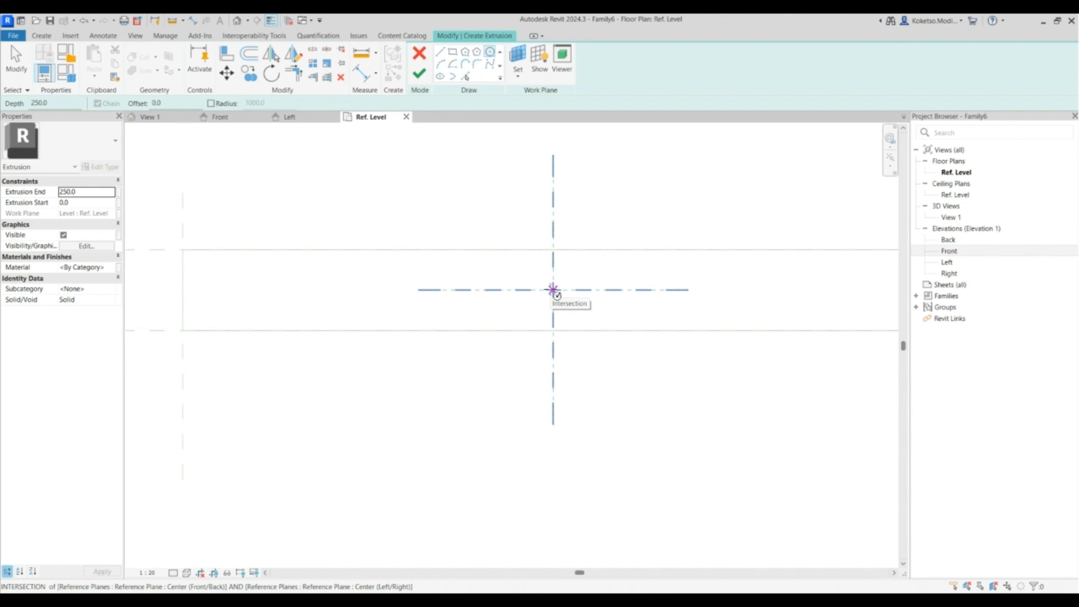
click(553, 290)
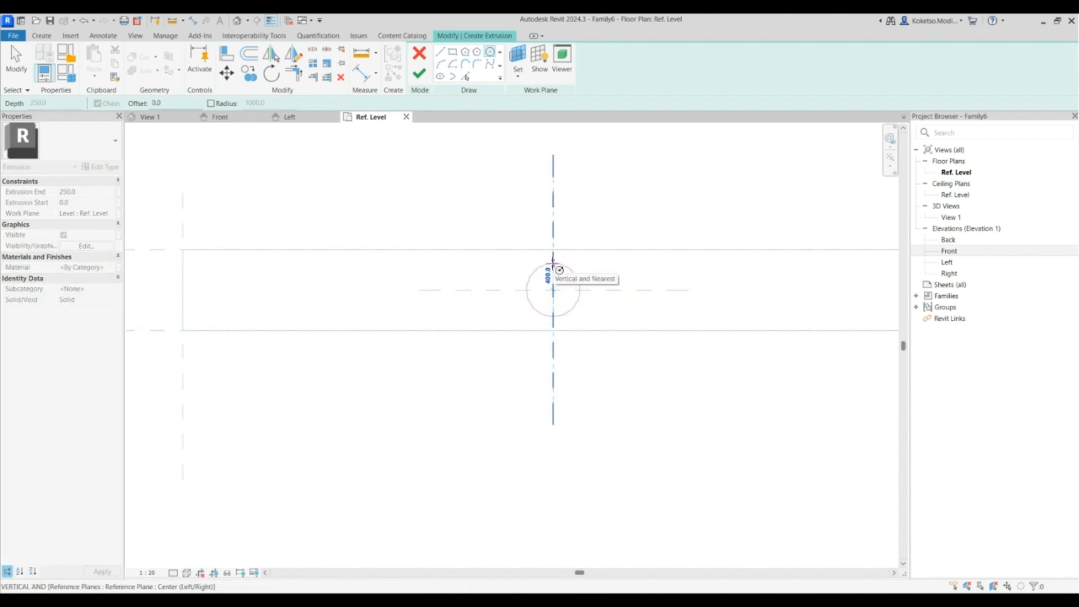
click(553, 263)
key(Escape)
key(Escape)
scroll(539, 265, down, 1)
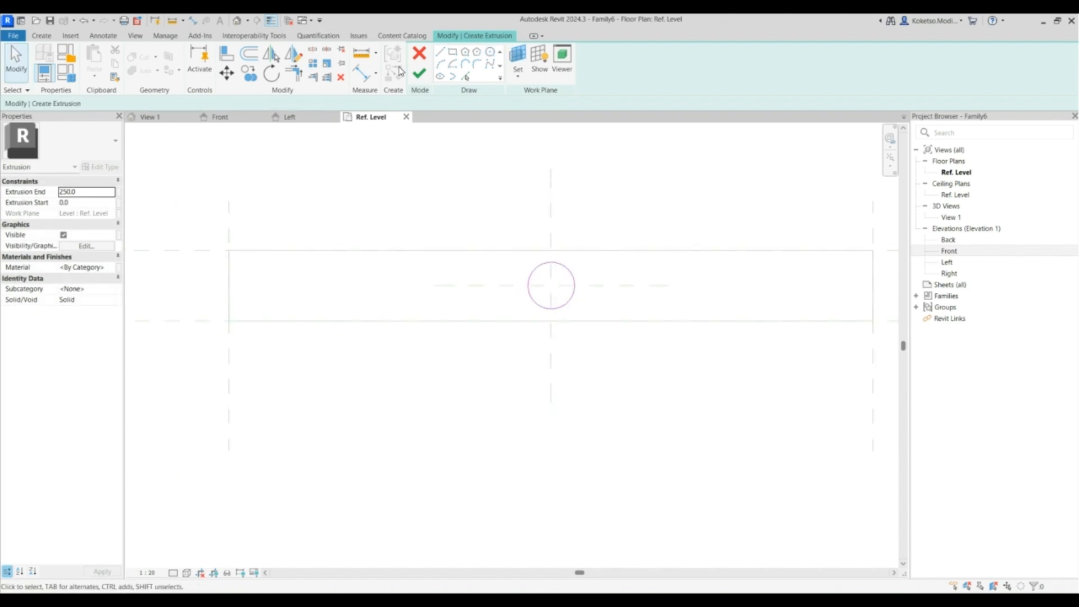
click(419, 77)
In the Front elevation, stretch the column's top to the underside of the lower beam and lock it there.
click(222, 117)
scroll(386, 394, up, 4)
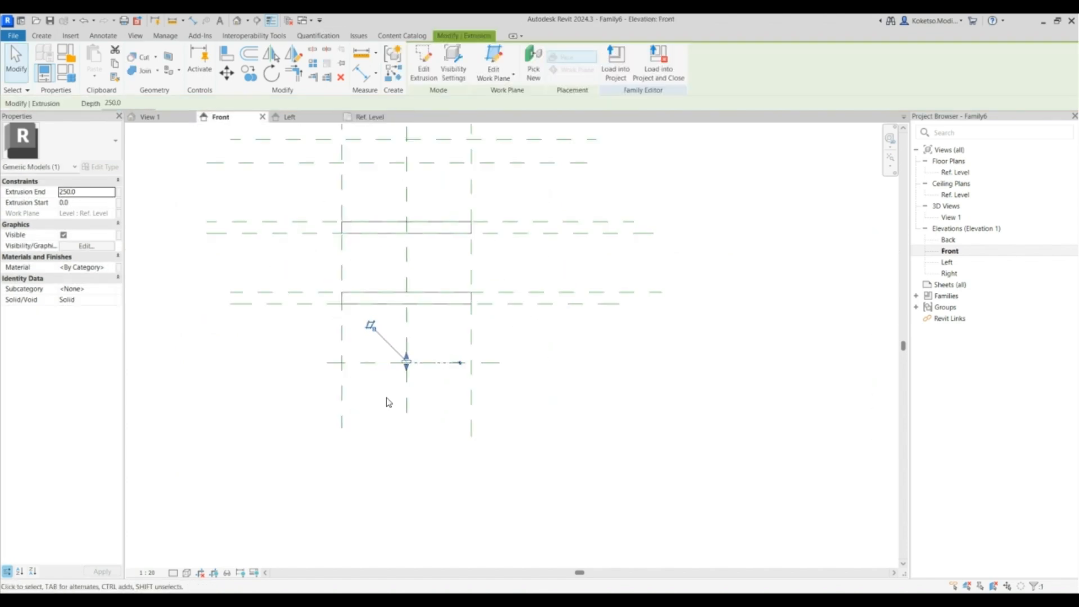
scroll(427, 352, up, 3)
scroll(439, 354, down, 3)
drag(438, 349, 448, 240)
click(513, 221)
key(Escape)
Move the column horizontally so its outer edge is flush with the left end of the lower beam.
click(437, 265)
key(m)
key(v)
click(431, 236)
click(311, 237)
key(Escape)
Mirror the column about the centre plane to the opposite end of the beam.
click(334, 262)
click(271, 55)
click(441, 284)
click(432, 285)
Copy both lower circular columns in the Front elevation up to the two tiers above, standing on top of each beam.
scroll(432, 283, down, 2)
click(381, 285)
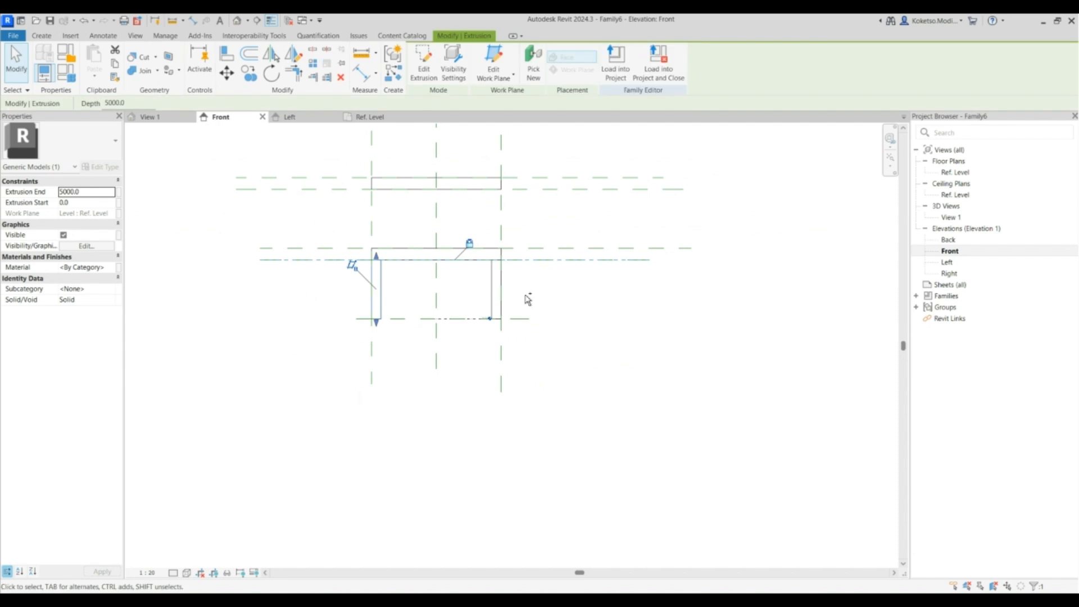
ctrl+click(491, 291)
click(249, 73)
click(83, 103)
click(530, 315)
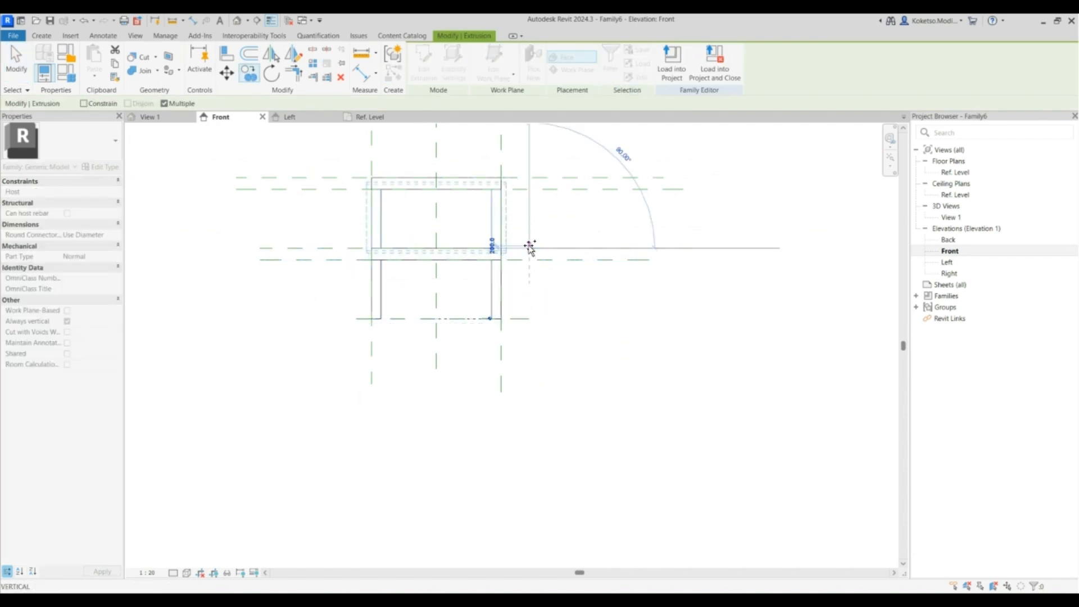
middle_drag(527, 222, 535, 312)
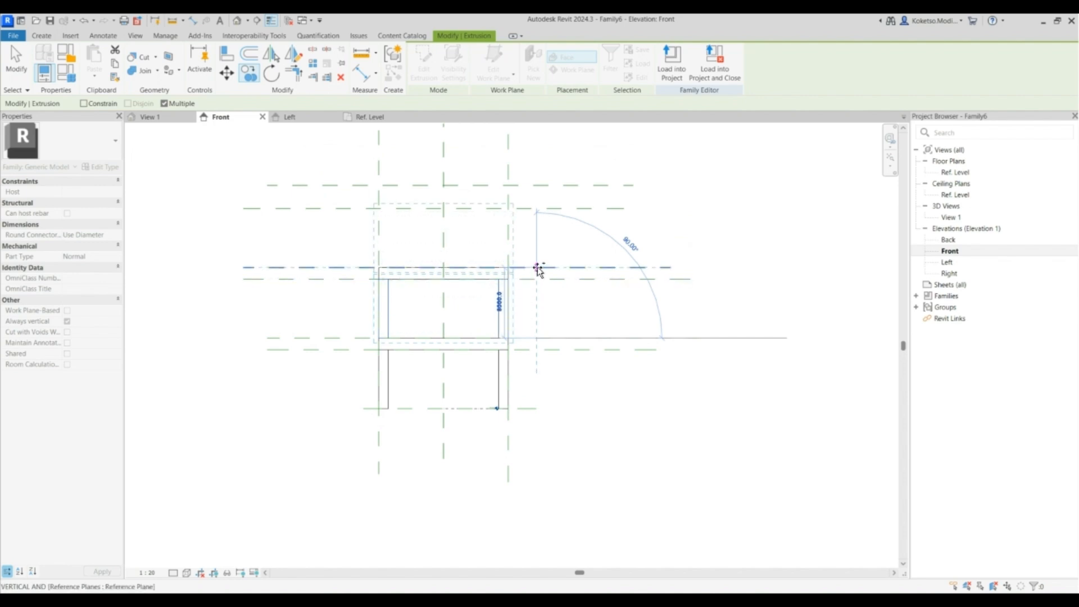
click(525, 277)
In the 3D view, delete the four copied upper columns and the mirrored lower column, keeping only the original lower column.
click(150, 117)
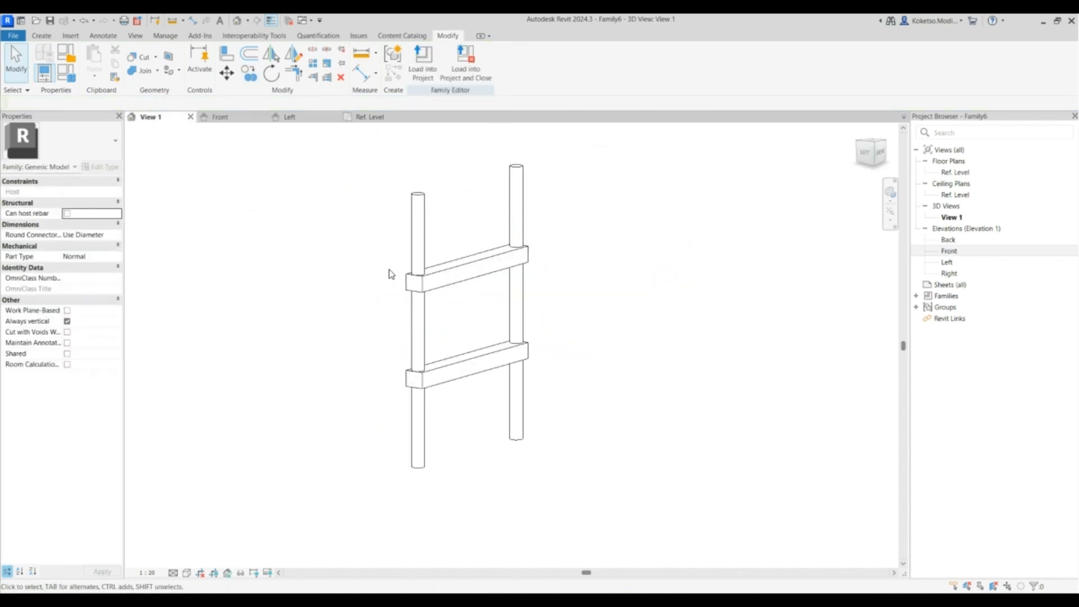
shift+middle_drag(663, 356, 549, 441)
scroll(427, 401, up, 2)
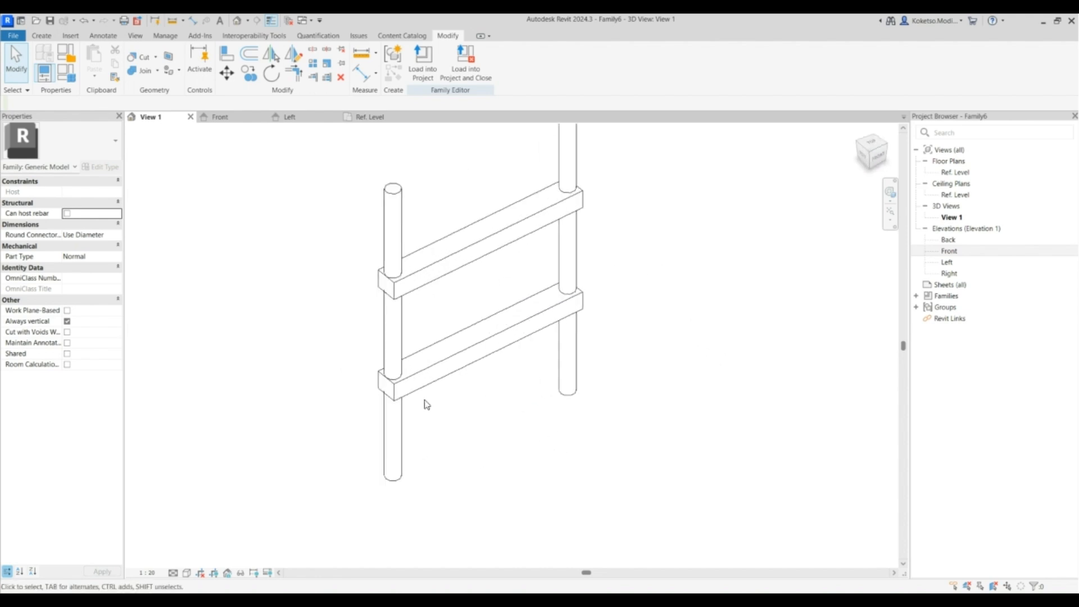
click(393, 360)
ctrl+click(581, 253)
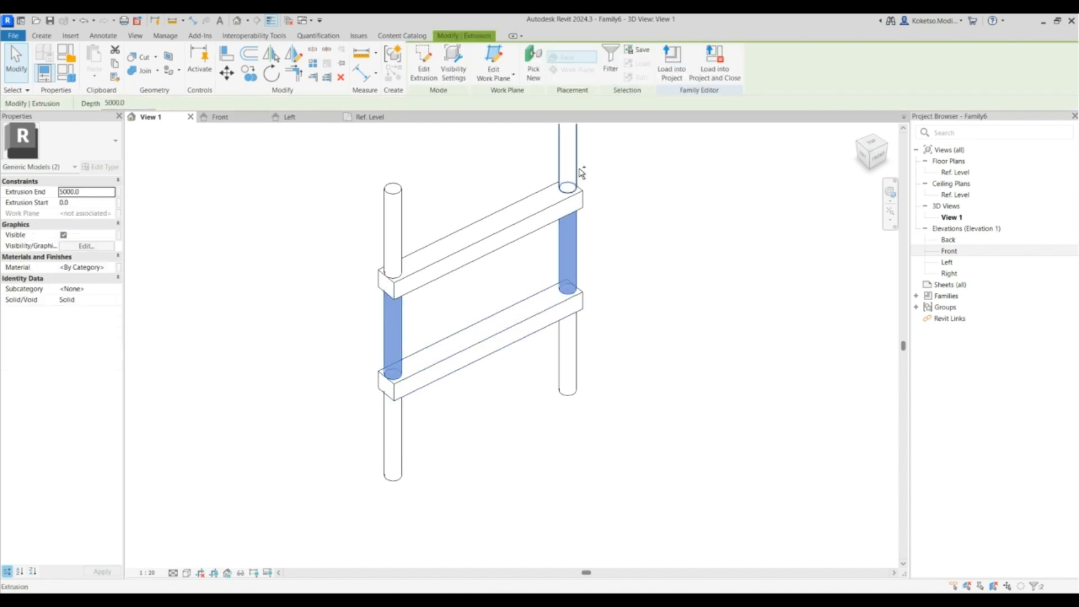
ctrl+click(573, 168)
ctrl+click(400, 222)
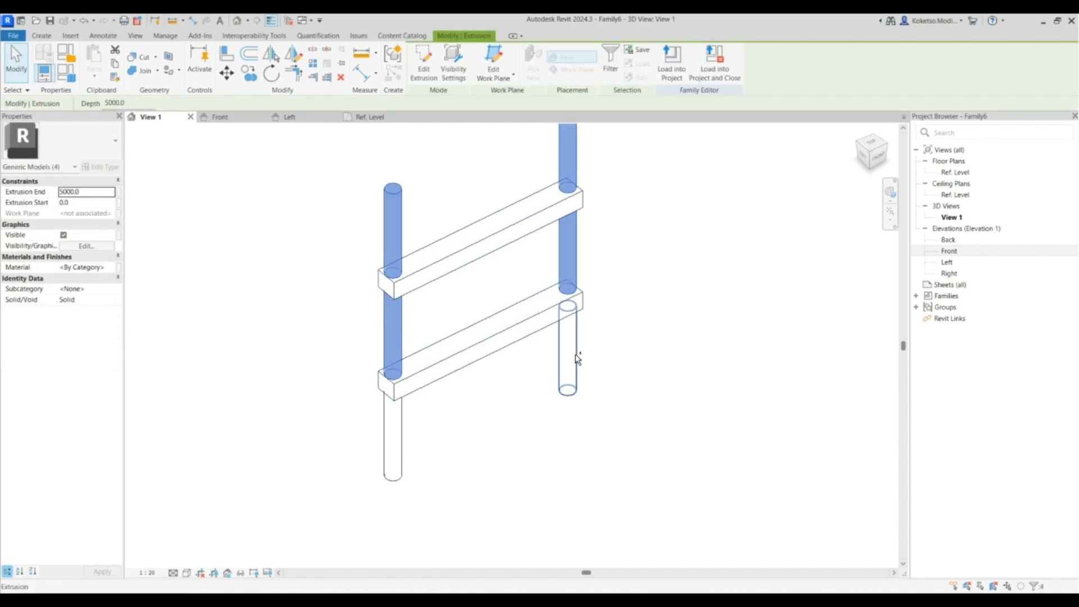
ctrl+click(574, 360)
click(341, 77)
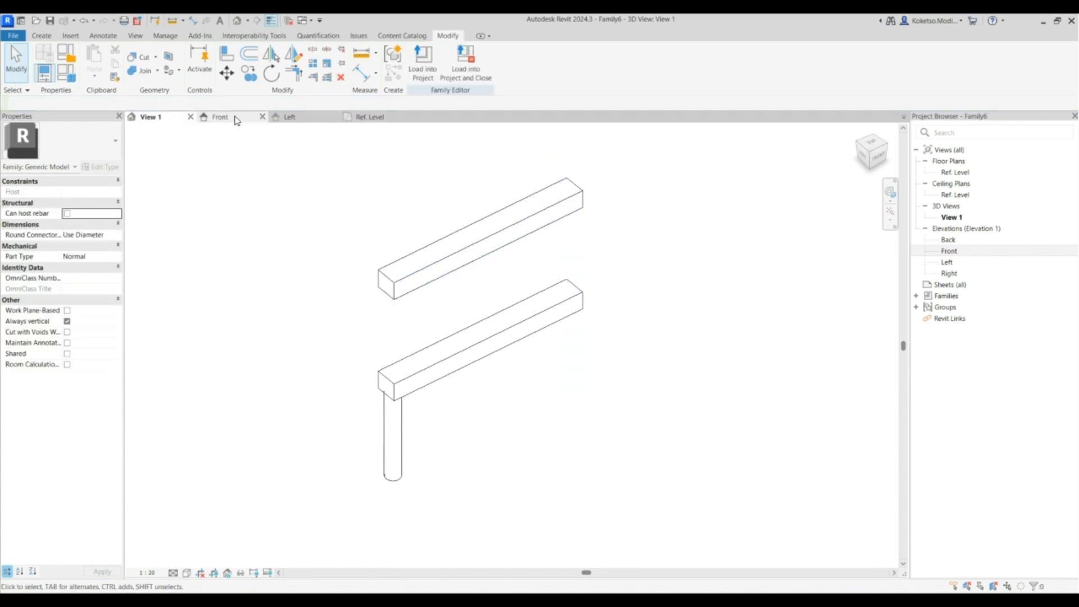
Edit the remaining column's extrusion sketch in the Ref. Level plan and set the circle's radius to 600.
click(396, 408)
click(369, 117)
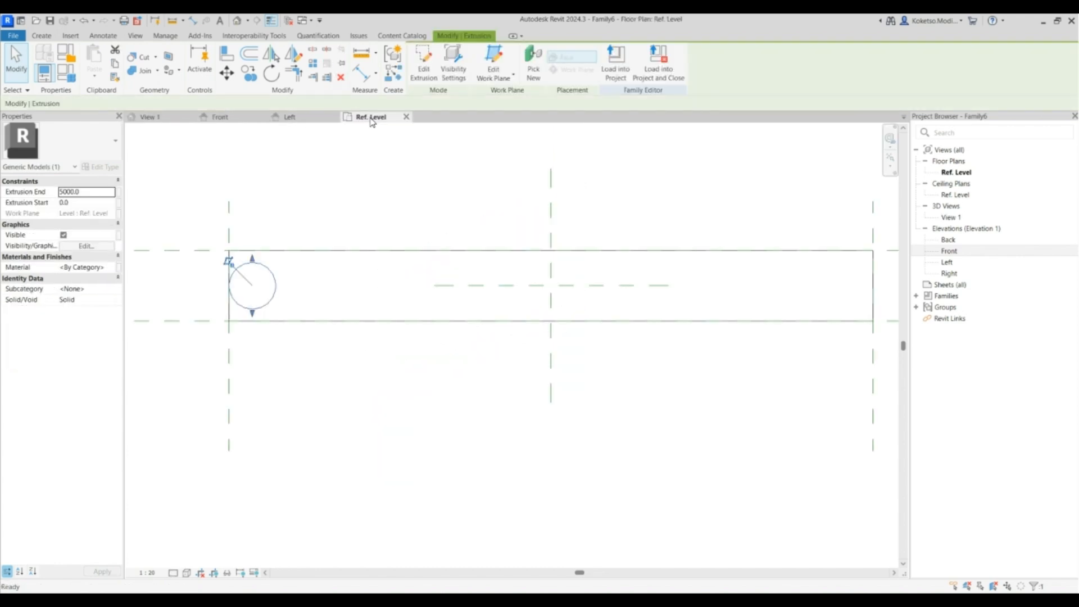
click(424, 67)
click(261, 259)
click(263, 266)
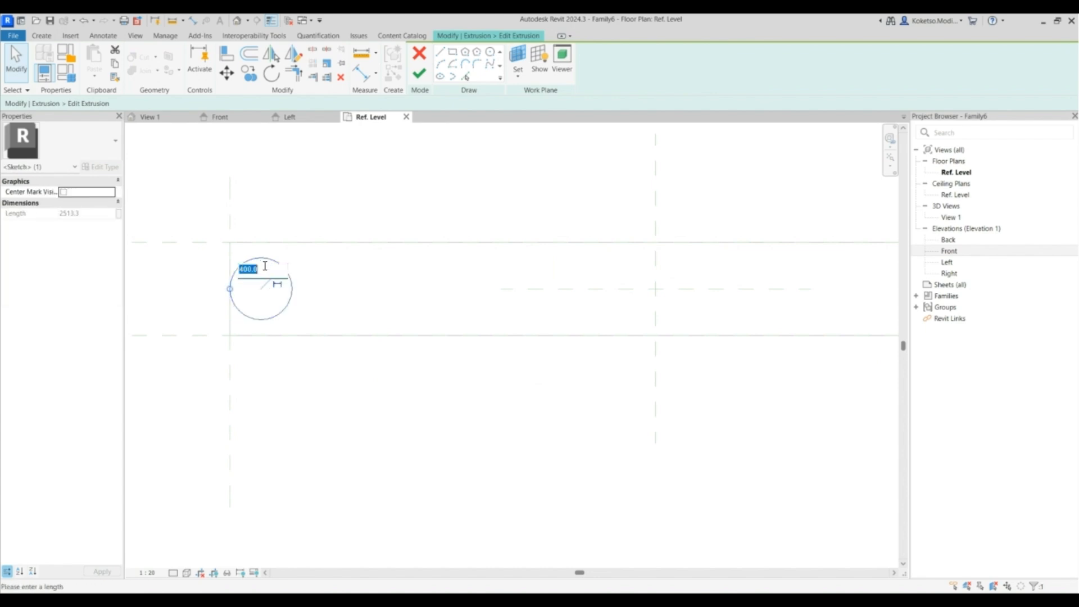
text(600)
key(Return)
Move the circle flush with the beam's left end and mirror the finished column about the Center (Left/Right) plane.
click(262, 236)
click(222, 263)
click(227, 73)
click(217, 286)
click(230, 289)
key(Escape)
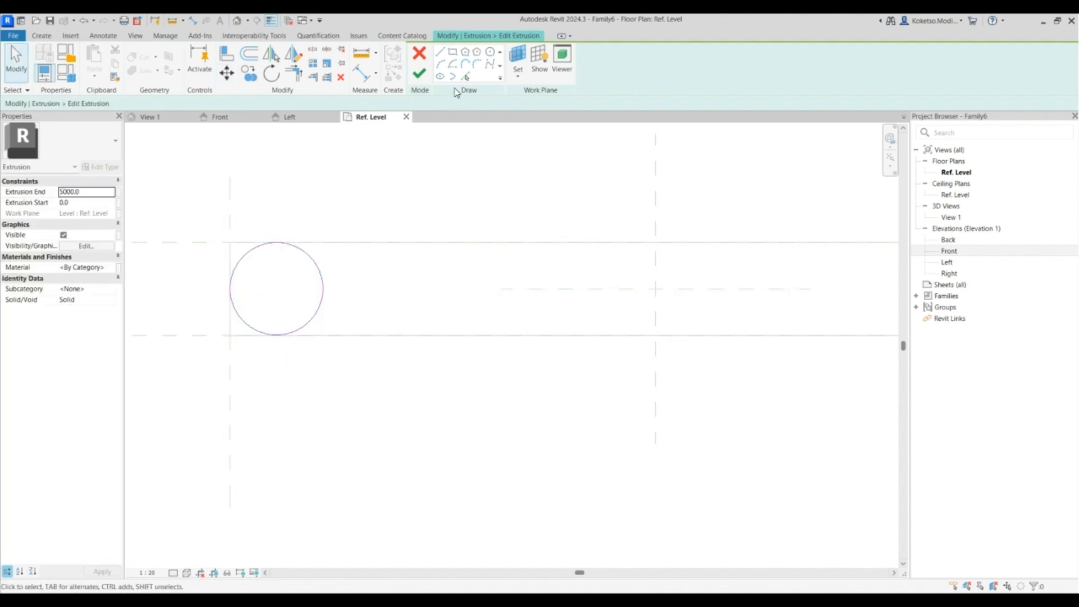
click(416, 76)
click(272, 54)
click(405, 249)
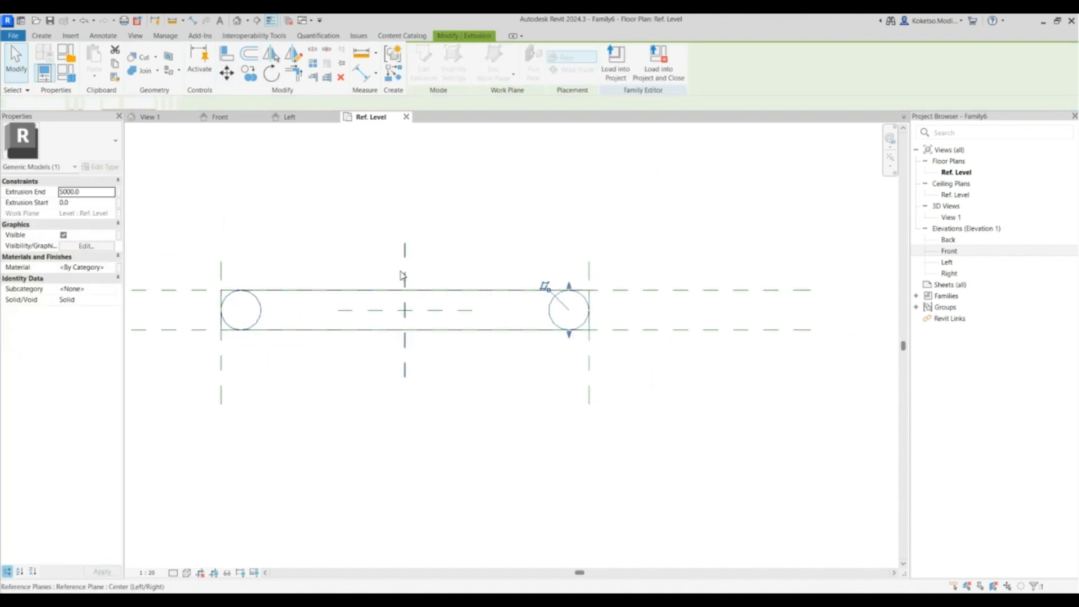
In the Front elevation, make multiple copies of the enlarged column pair, one standing on top of each of the two beams.
click(225, 116)
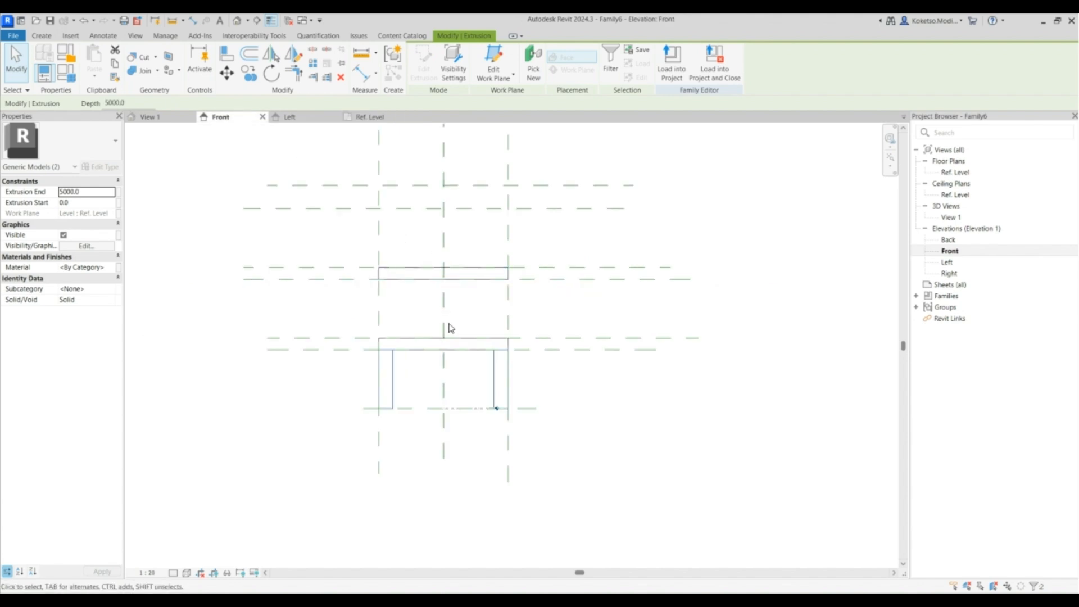
click(249, 74)
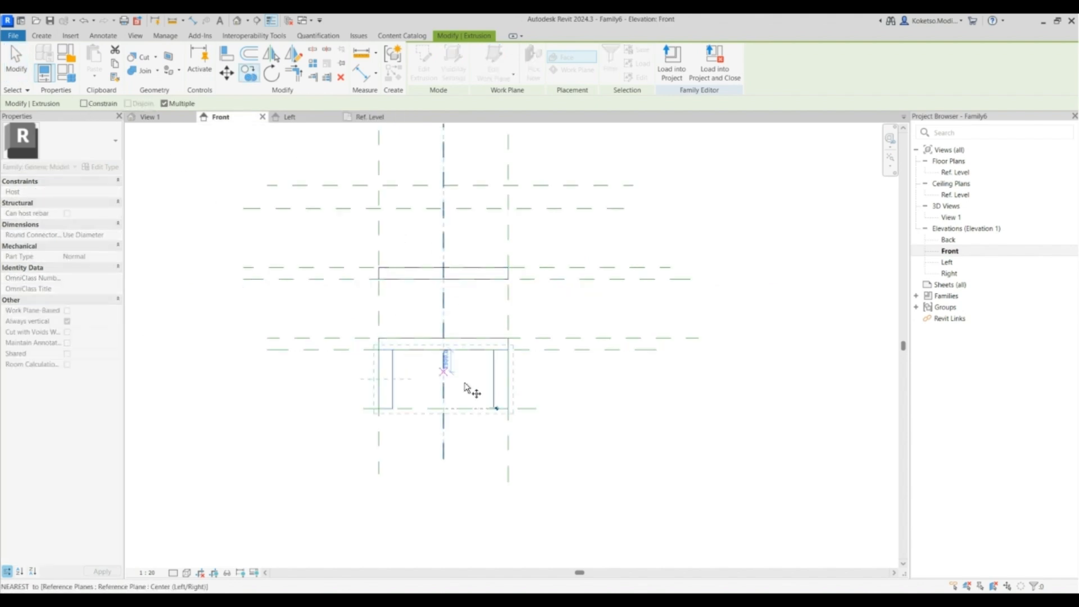
click(496, 408)
click(526, 271)
key(Escape)
middle_drag(414, 219, 450, 244)
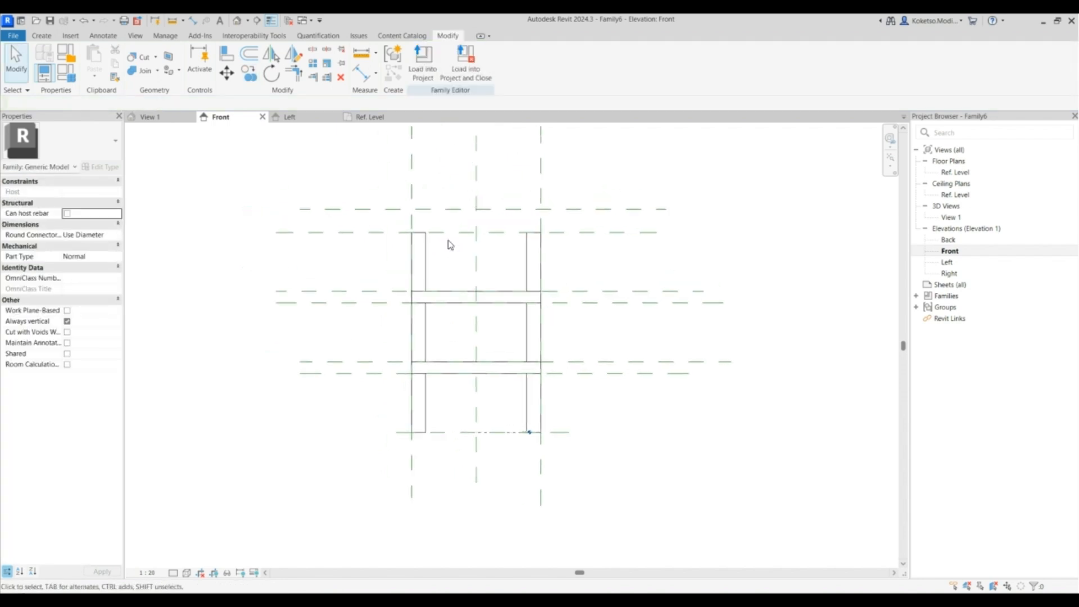
Sketch the cap extrusion's left half between the centre-plane ends: column-top edge, 2000 mm outward slope, about 2000 mm rise, 1000 mm wide upstand, 1000 mm drop, top edge.
scroll(457, 222, up, 2)
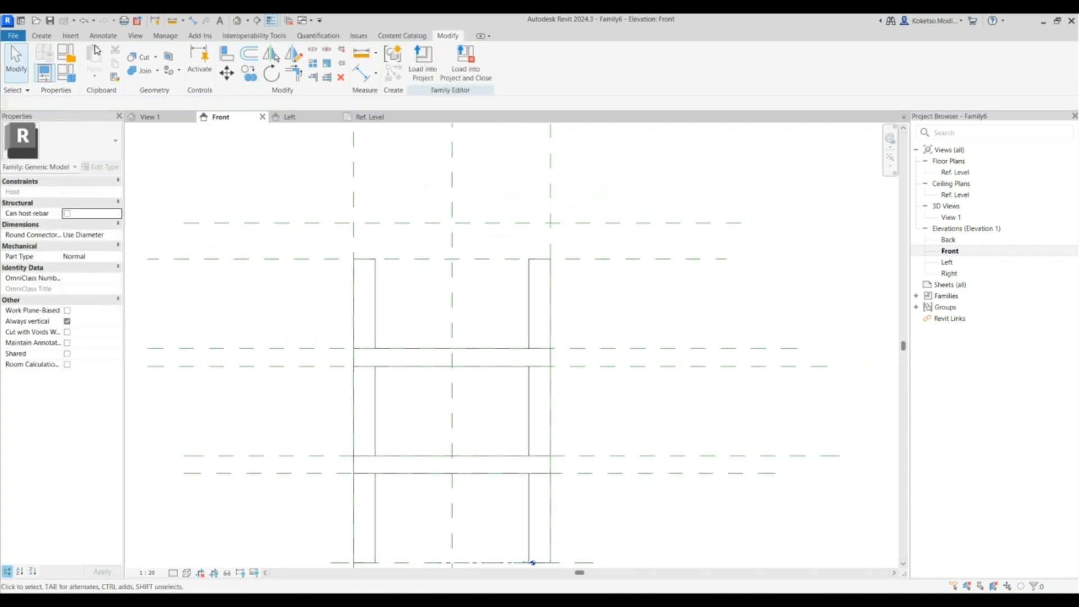
click(38, 36)
click(93, 59)
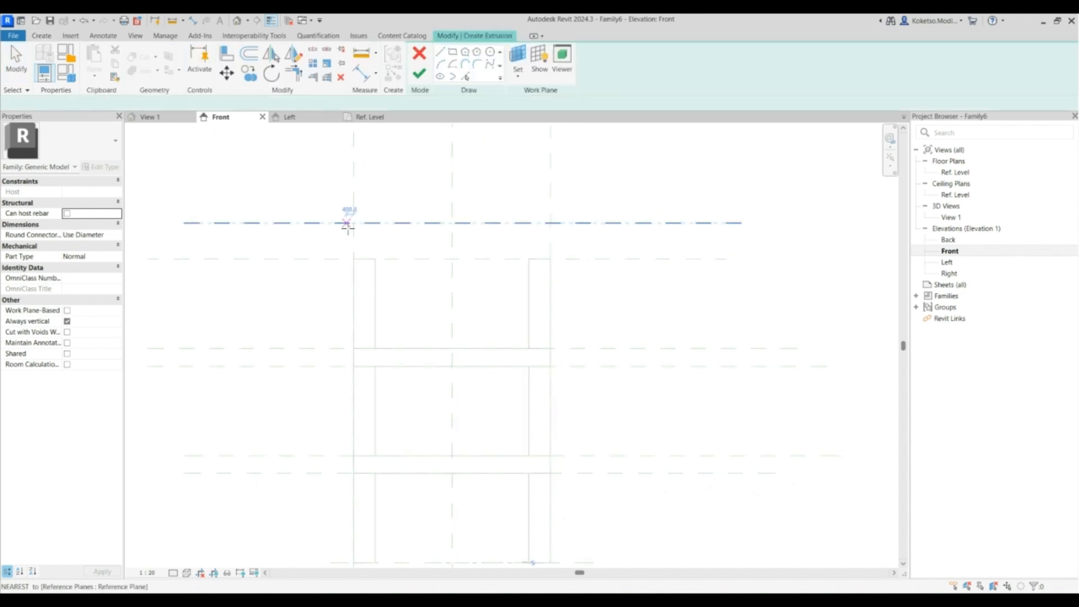
click(452, 260)
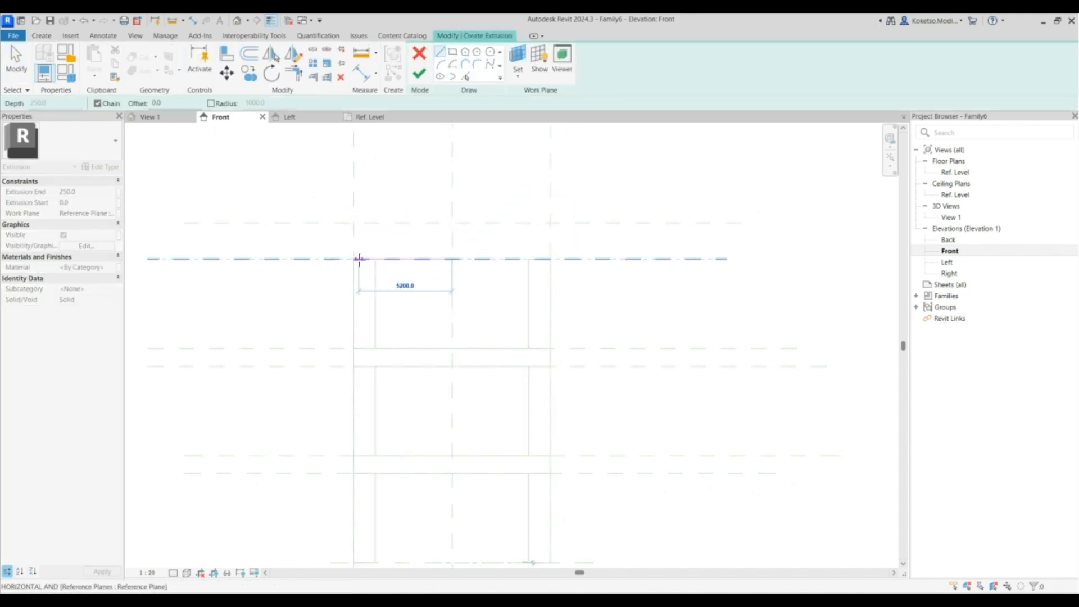
click(353, 259)
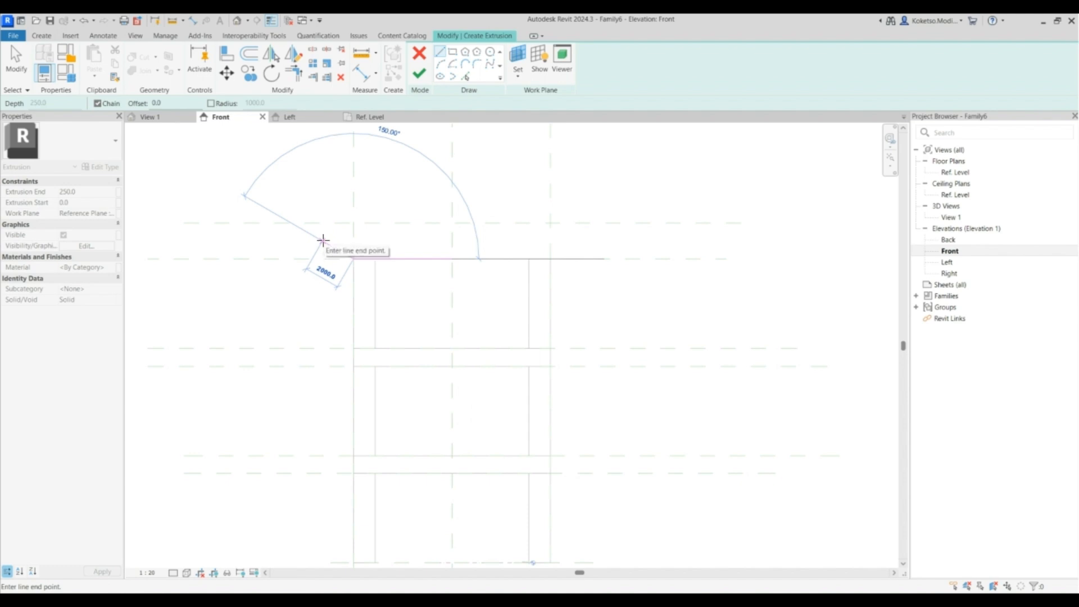
click(323, 242)
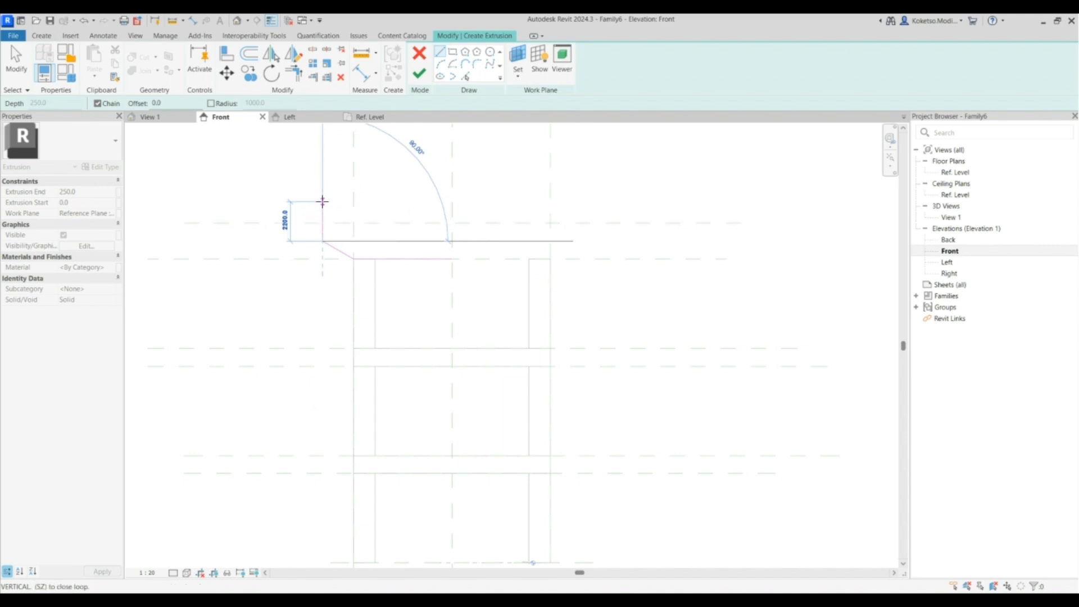
click(323, 205)
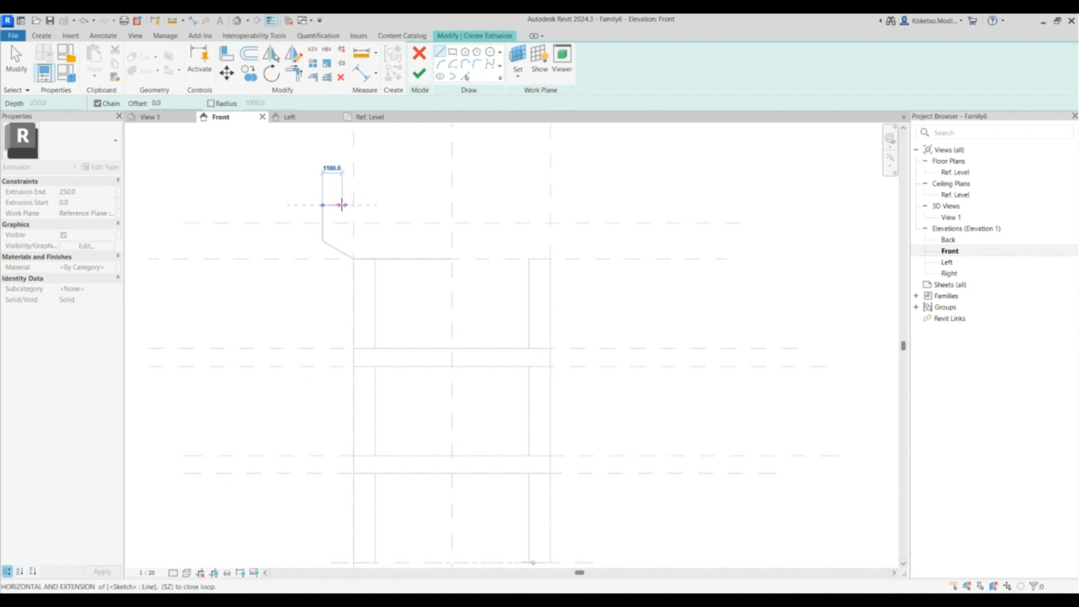
click(342, 205)
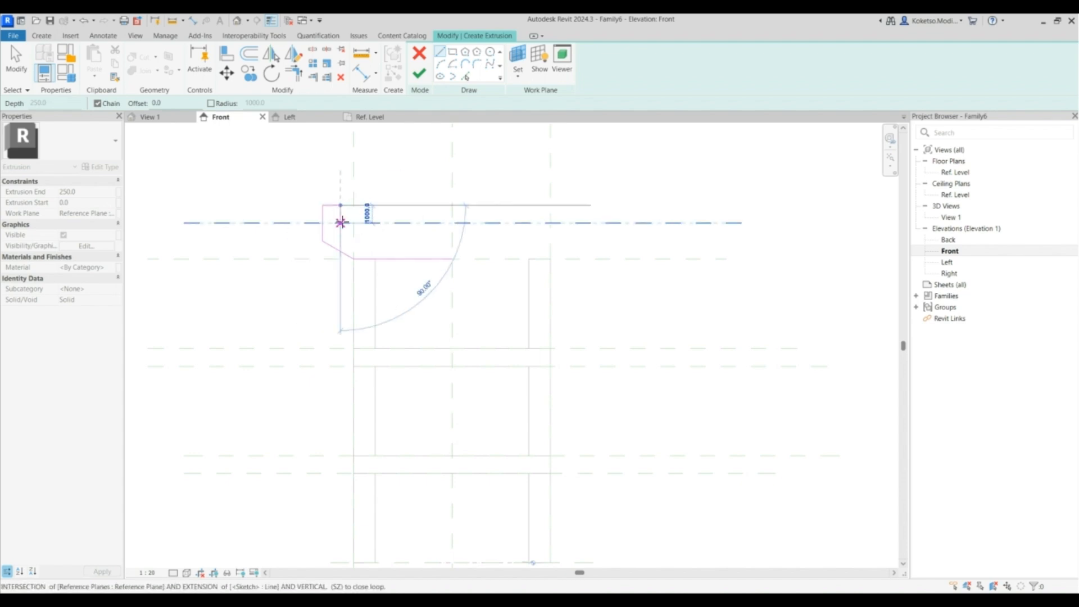
click(341, 222)
click(451, 223)
key(Escape)
key(Escape)
Mirror the sketched half of the cap profile about the vertical centre plane.
drag(477, 183, 262, 322)
click(272, 54)
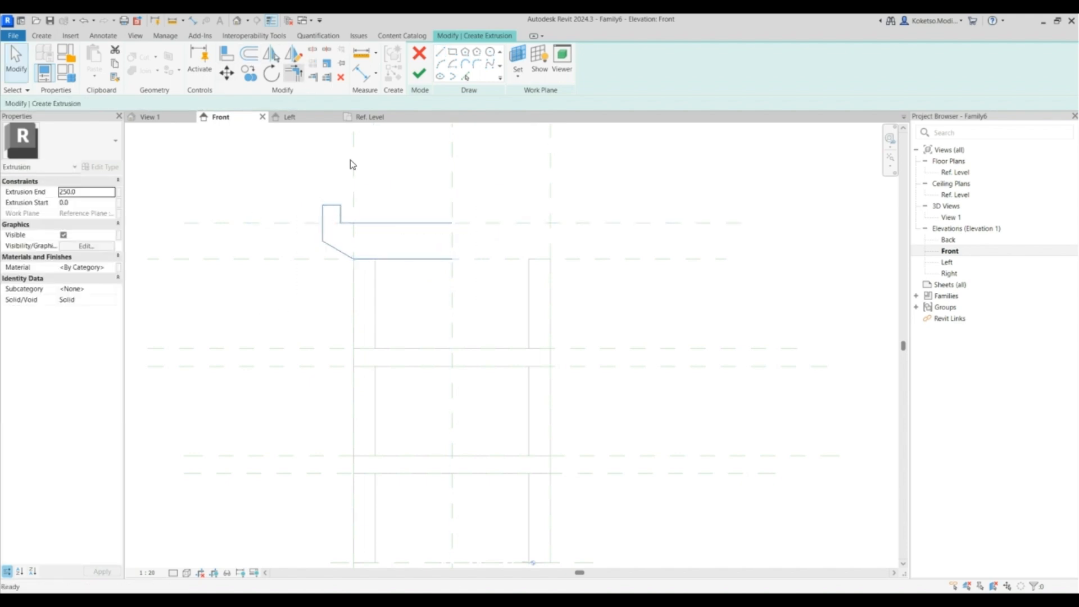
click(452, 203)
Delete the duplicate half edges and stretch the remaining ones into continuous top and bottom lines of the cap profile.
drag(395, 300, 395, 301)
mouse_move(420, 170)
mouse_down()
mouse_move(415, 254)
mouse_move(379, 311)
mouse_up()
click(340, 77)
drag(451, 224, 346, 228)
click(444, 246)
scroll(441, 227, down, 2)
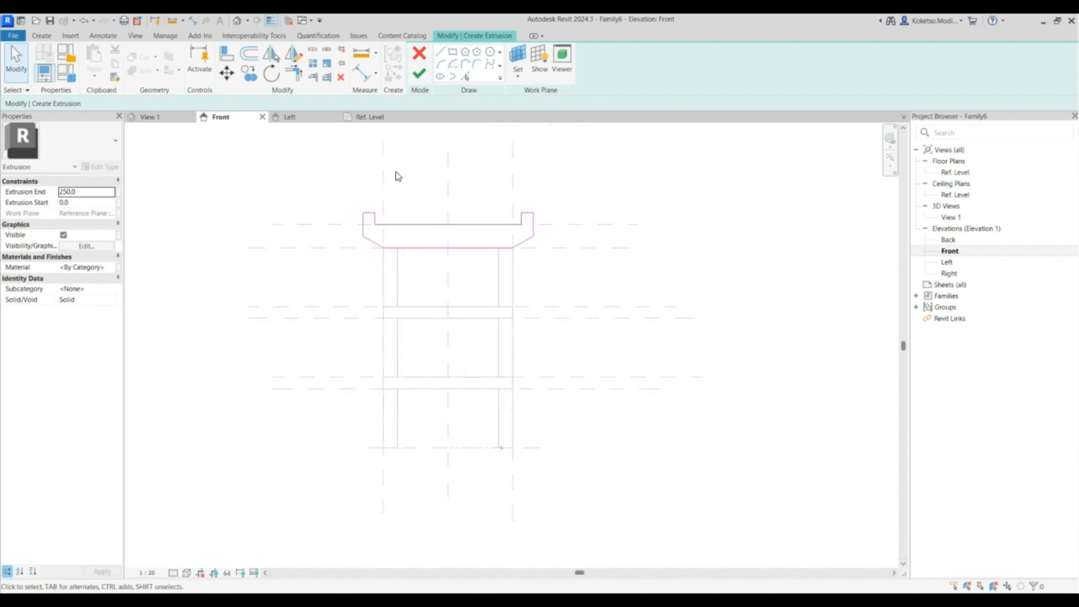
Finish the cap extrusion and stretch its two long faces in plan to the reference planes bounding the columns.
click(426, 77)
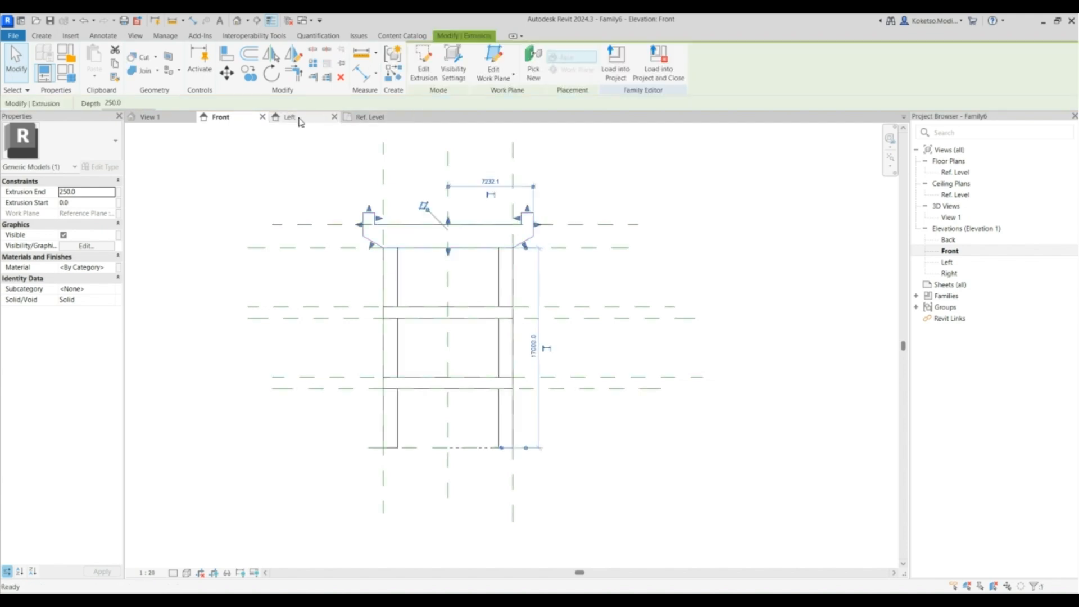
click(367, 117)
drag(407, 311, 406, 290)
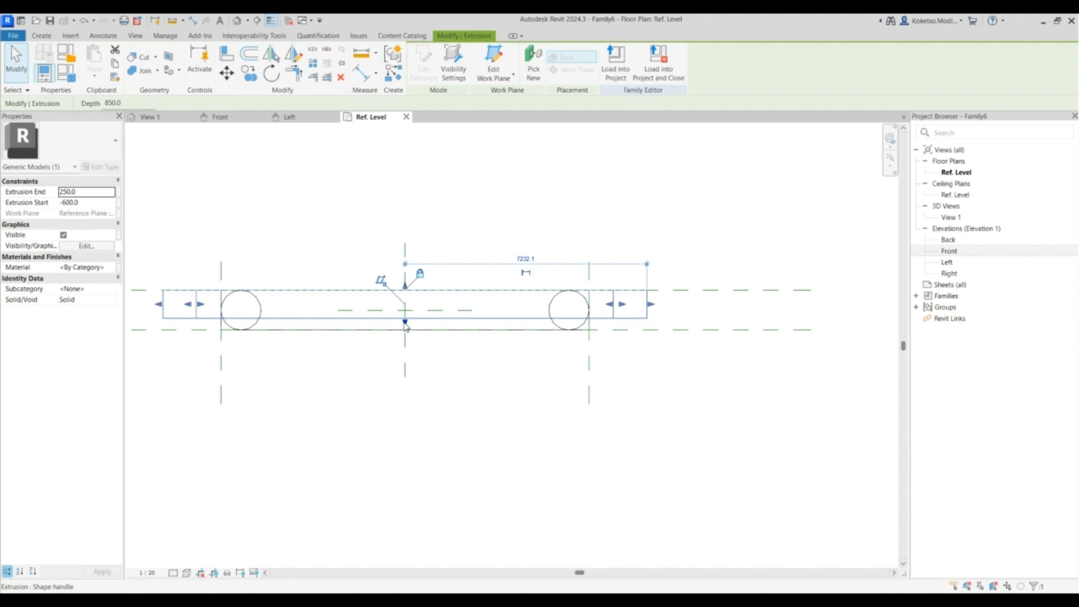
click(393, 354)
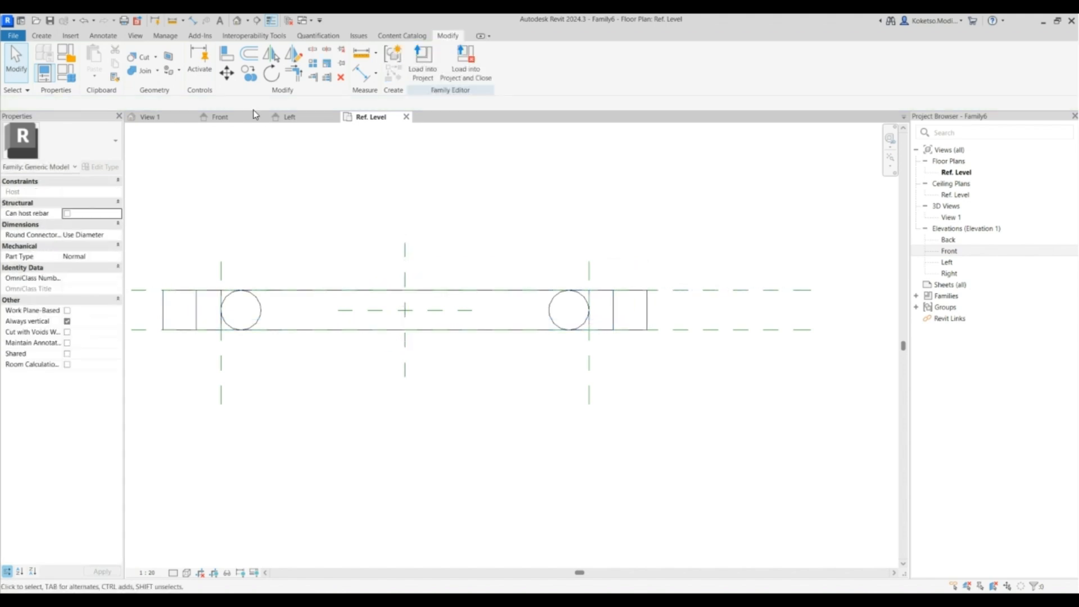
Show the pier in 3D with a shaded display and a finer detail level.
click(159, 118)
scroll(520, 337, down, 3)
shift+middle_drag(678, 260, 556, 148)
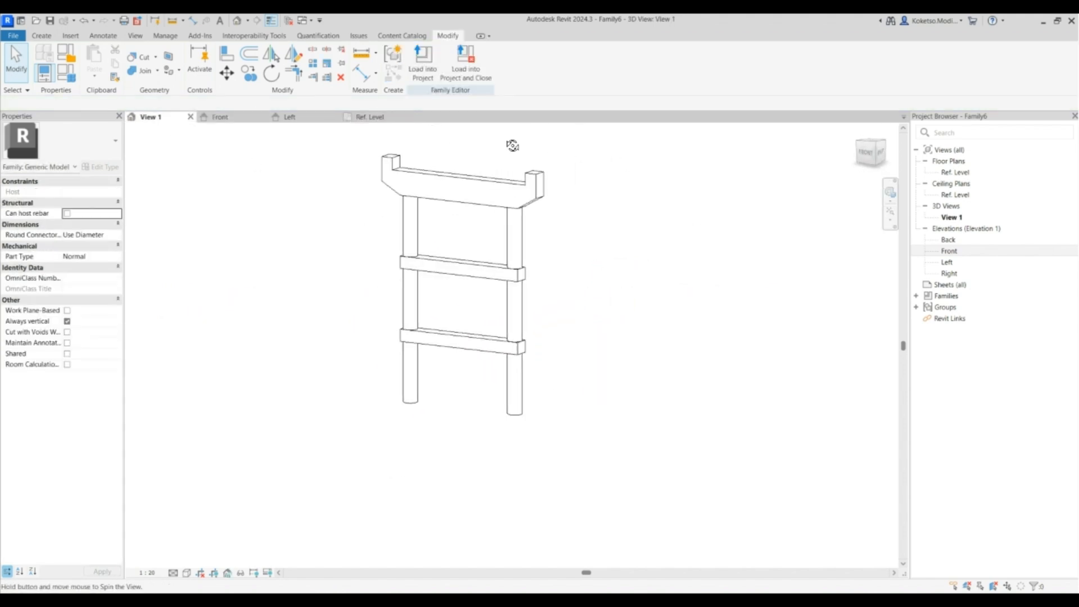
shift+middle_drag(461, 269, 761, 289)
shift+middle_drag(489, 305, 562, 284)
click(186, 573)
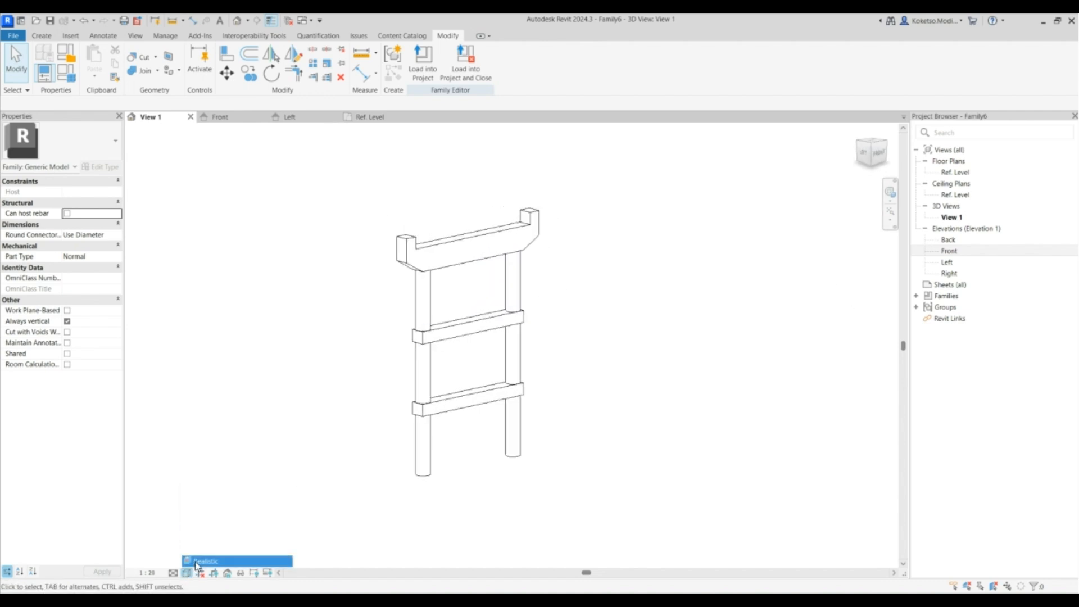
click(199, 533)
click(173, 572)
click(180, 562)
Assign the material Concrete, Cast In Situ to all extrusions of the pier.
drag(636, 174, 308, 525)
click(111, 267)
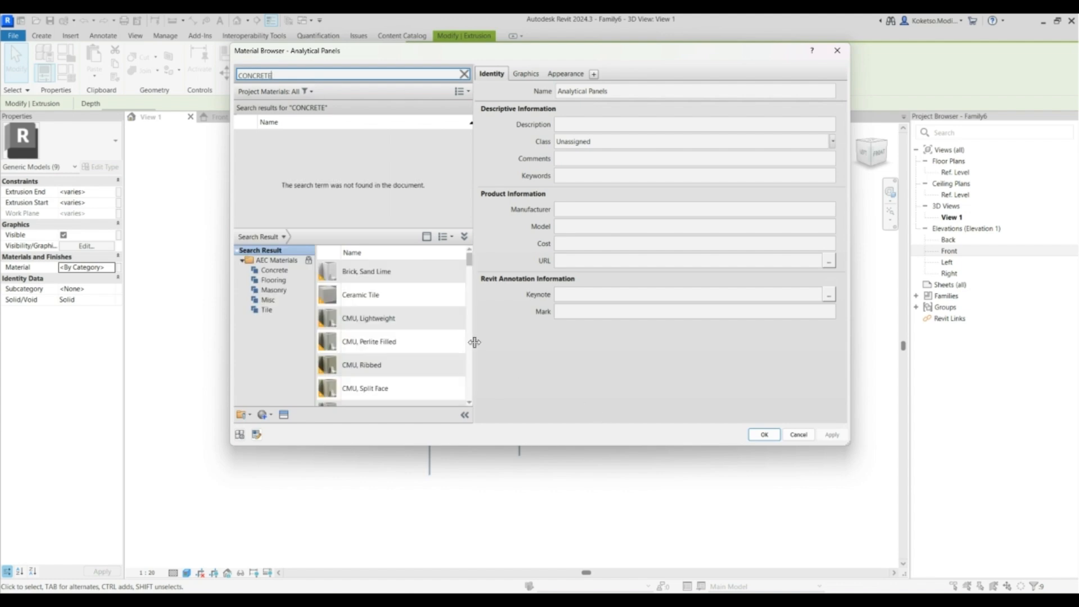
drag(469, 260, 467, 313)
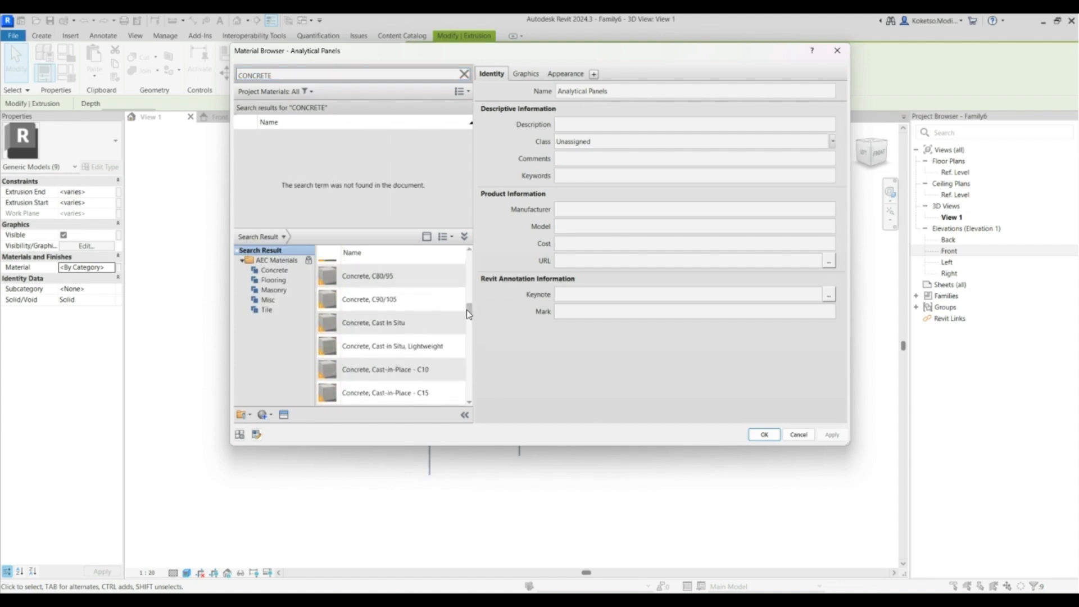
click(456, 323)
click(765, 434)
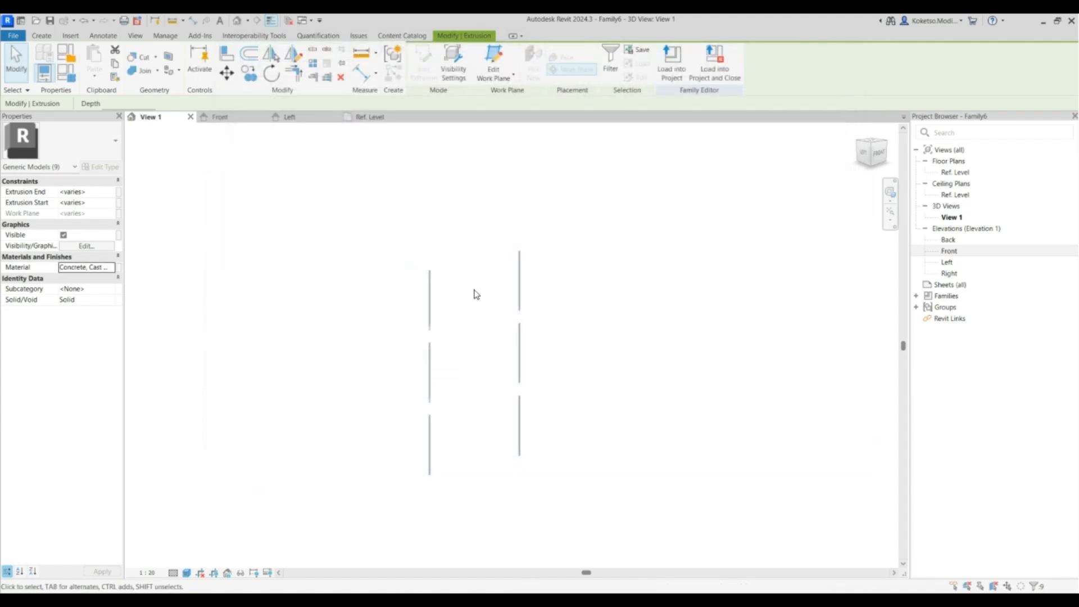
click(643, 361)
mouse_move(643, 362)
shift+middle_down()
mouse_move(494, 277)
mouse_move(427, 393)
mouse_move(641, 500)
mouse_move(550, 407)
mouse_move(436, 336)
shift+middle_up()
scroll(402, 416, up, 2)
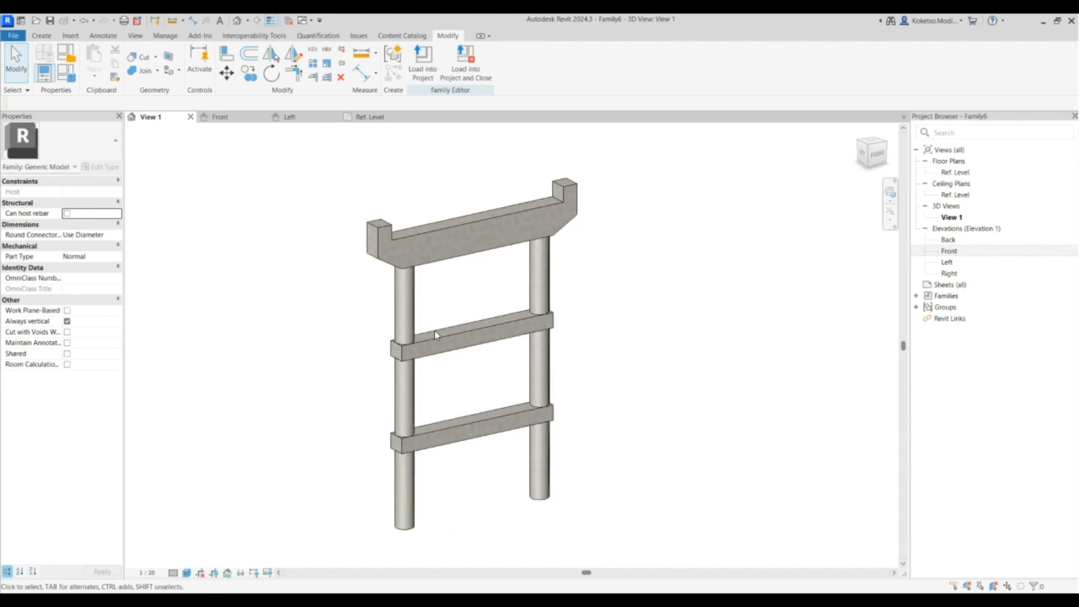
Save the family as THEVDCSPACE - PIER-05.rfa in the BRIDGE PIER CATALOGUE folder.
click(13, 35)
mouse_move(48, 181)
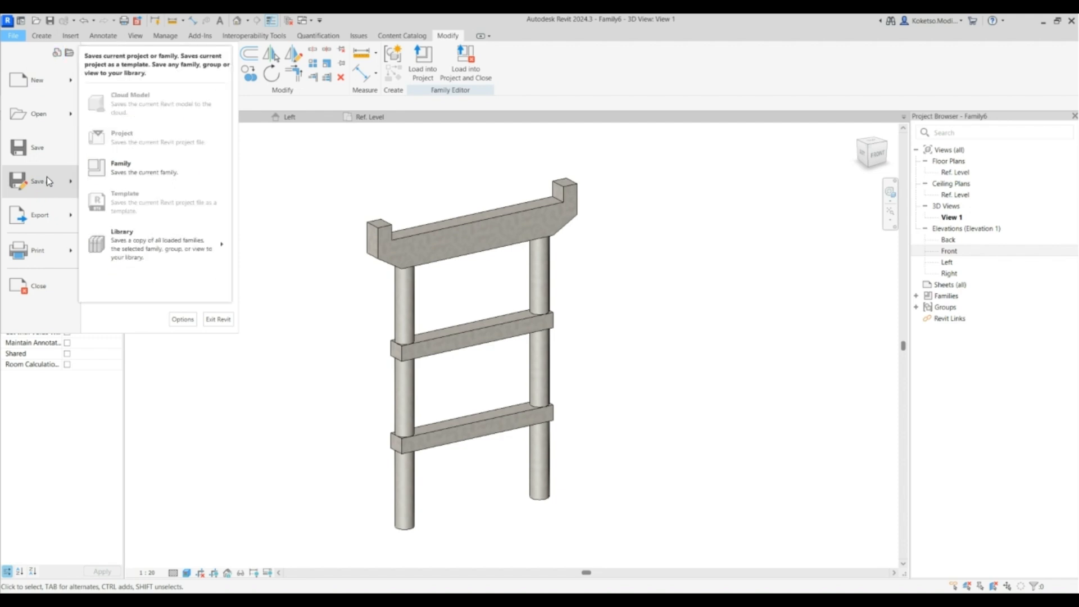
click(135, 168)
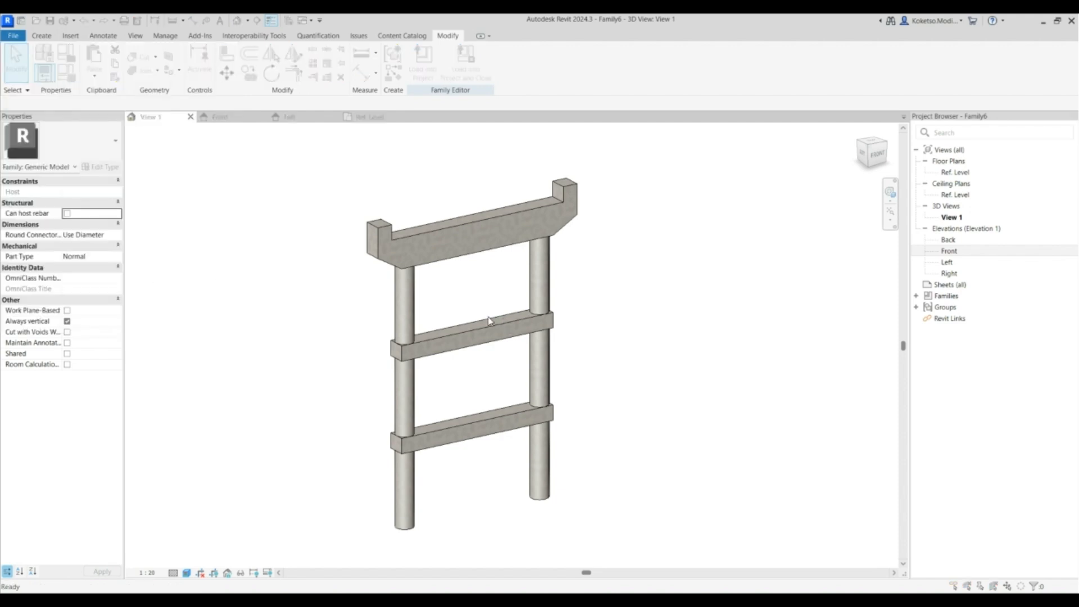
click(486, 223)
click(506, 394)
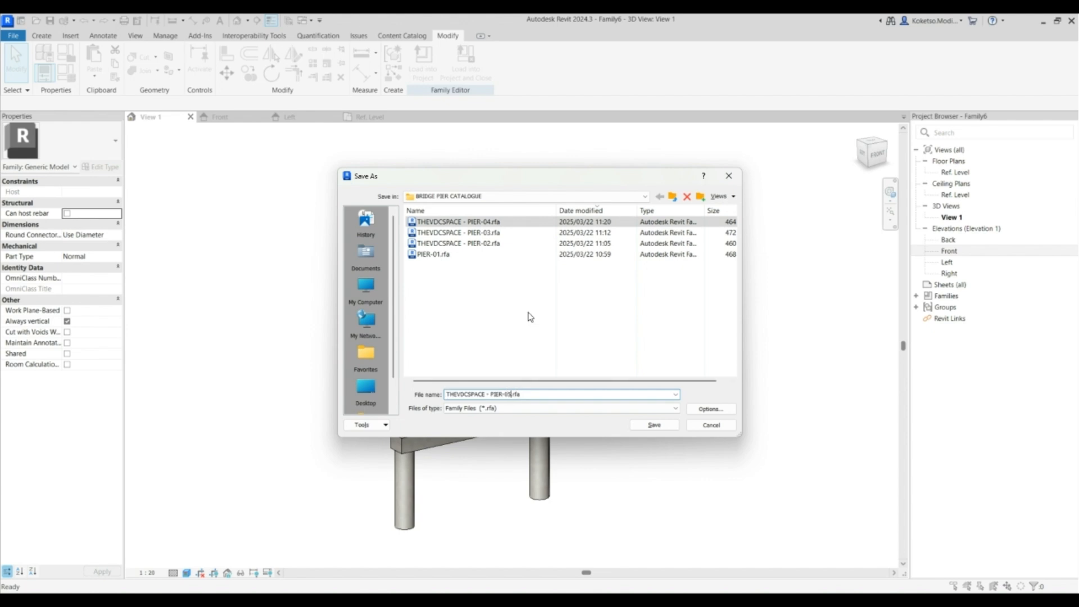
click(652, 425)
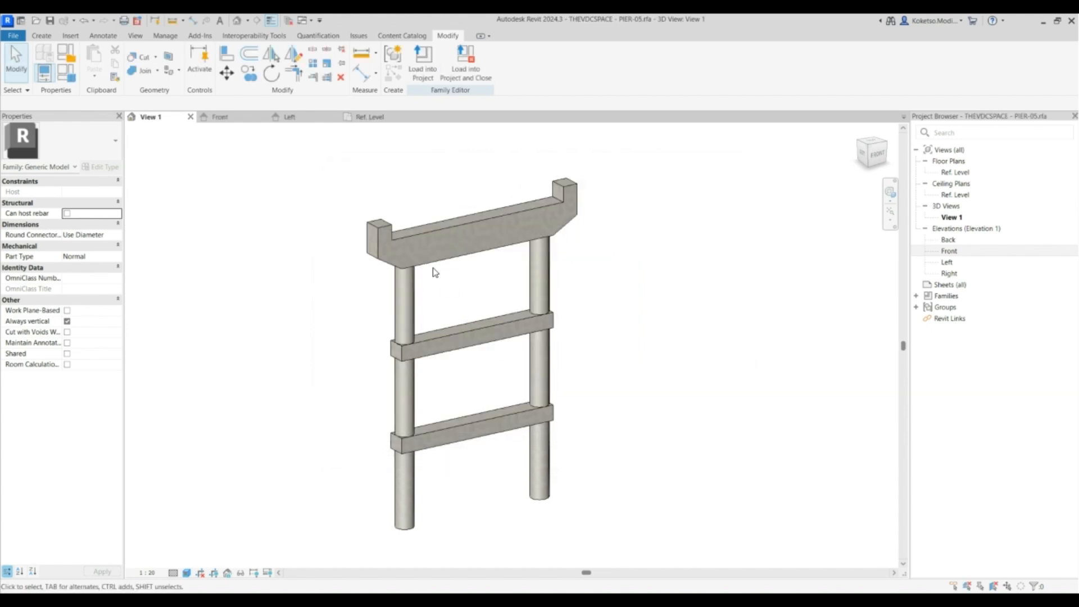
Close the finished pier family and create a new family from the Metric Generic Model.rft template.
click(336, 117)
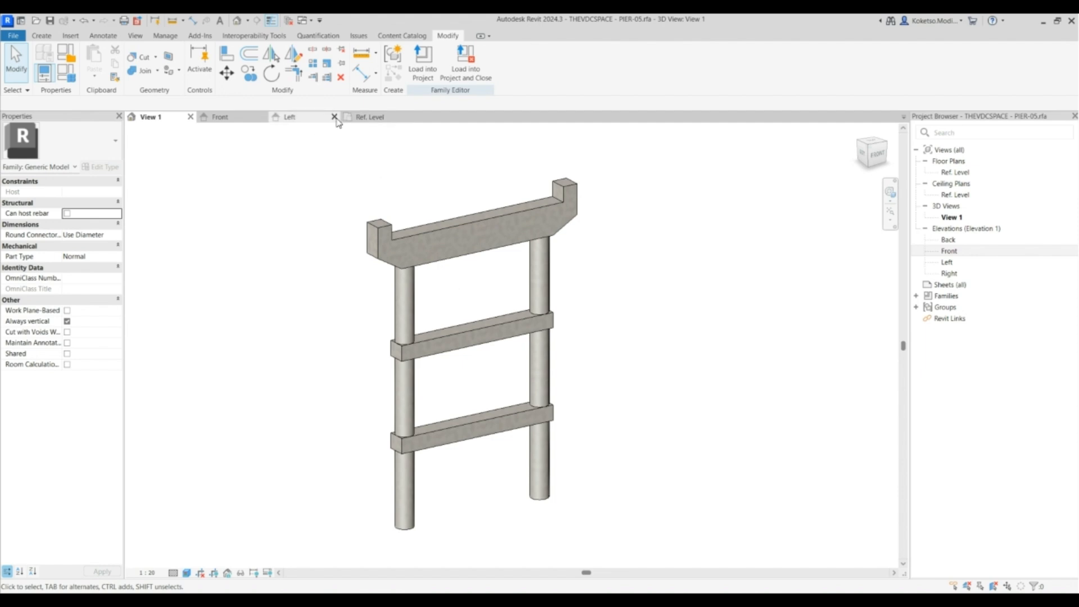
click(262, 117)
click(190, 116)
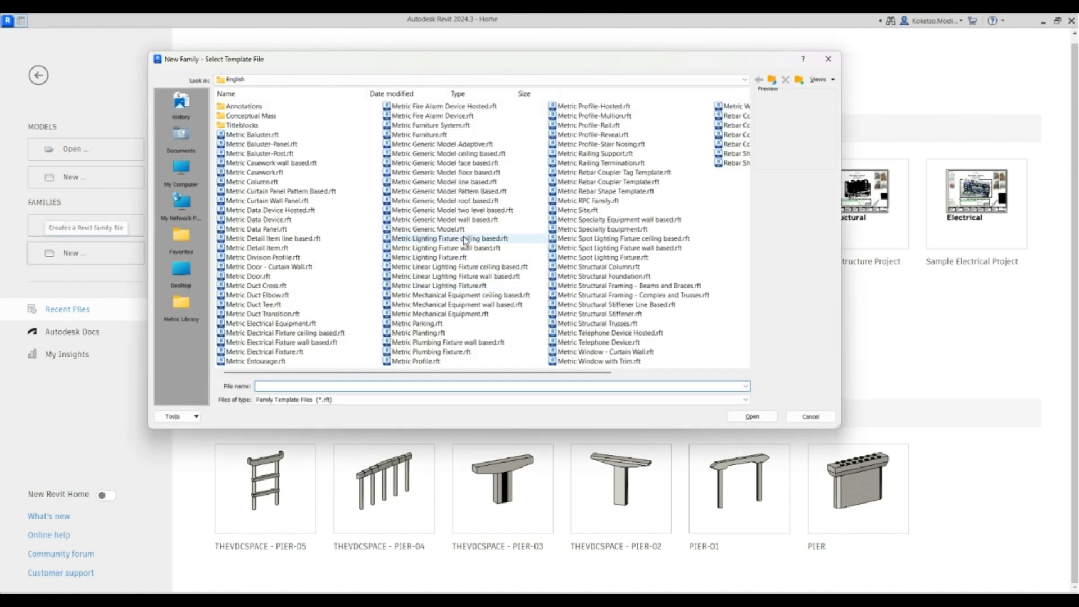
click(428, 229)
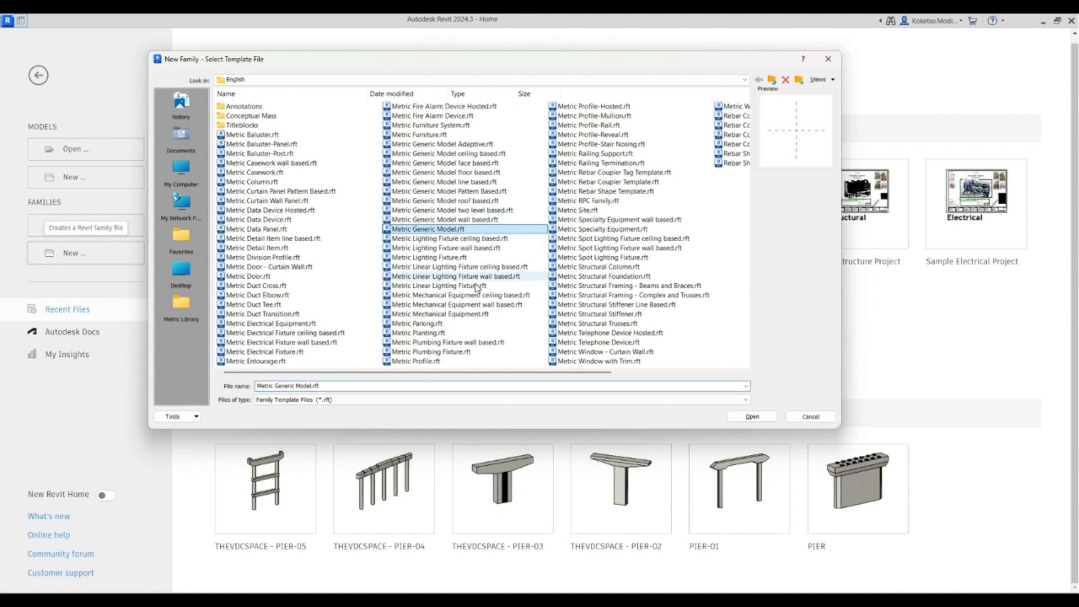
click(756, 420)
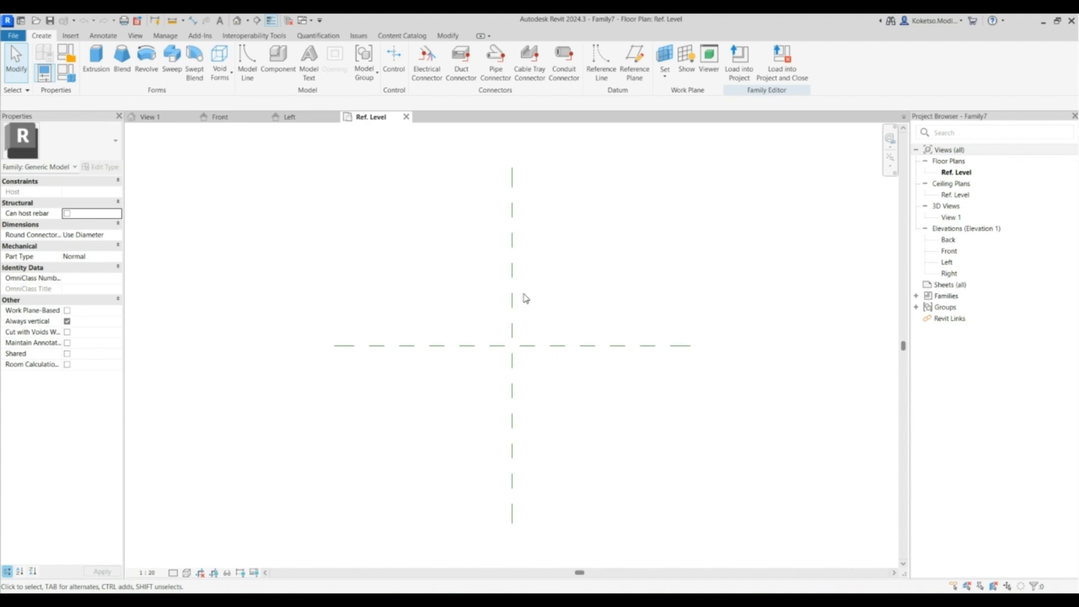
Draw a horizontal reference plane in the Front elevation and set it 8000 mm above the Ref. Level.
double_click(949, 251)
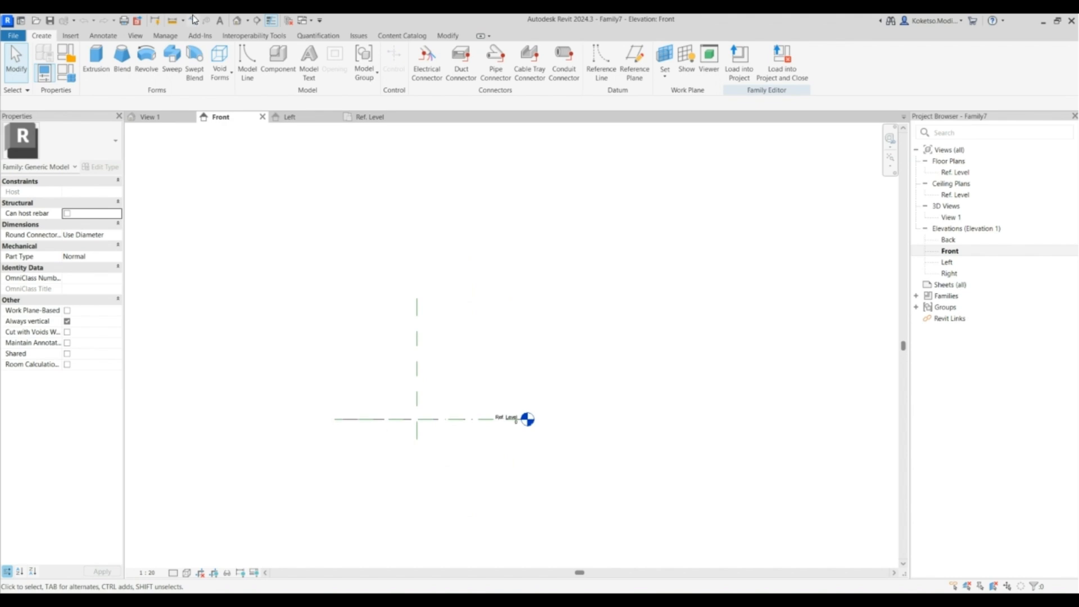
click(634, 61)
scroll(465, 370, down, 2)
click(351, 251)
click(573, 251)
key(Escape)
key(Escape)
click(414, 250)
click(393, 323)
key(Return)
click(398, 238)
key(Escape)
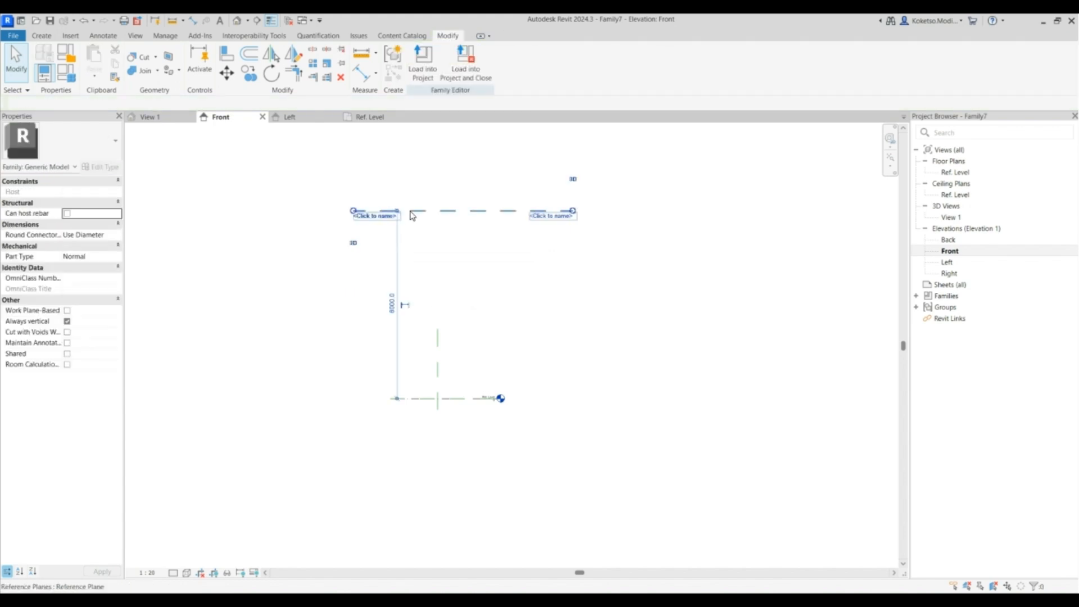
Copy the upper horizontal reference plane upward twice, with the second gap smaller than the first.
click(413, 212)
scroll(405, 208, up, 4)
click(249, 73)
click(464, 220)
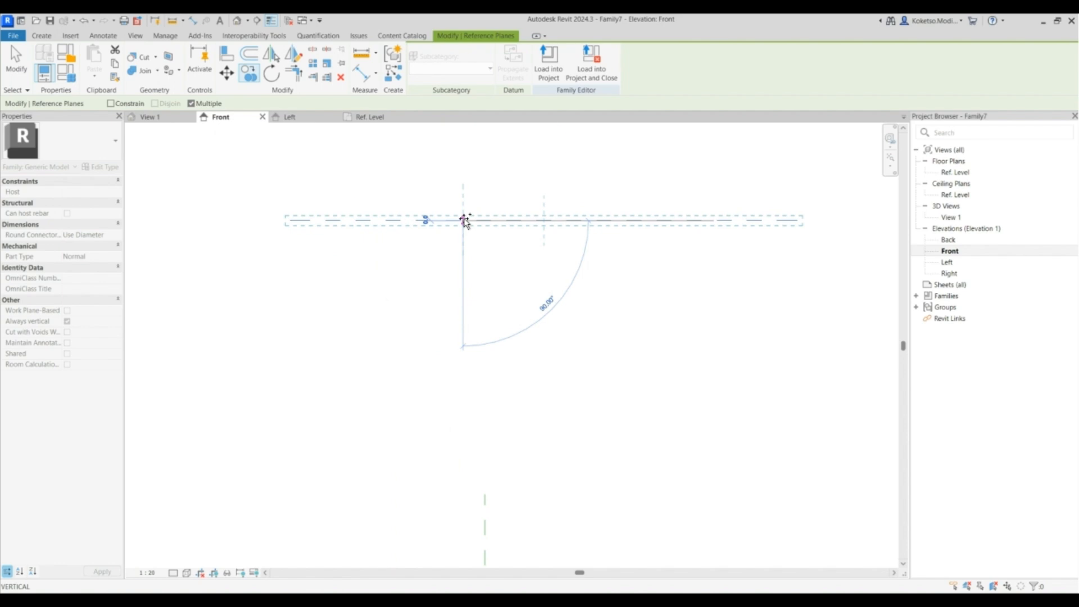
click(463, 185)
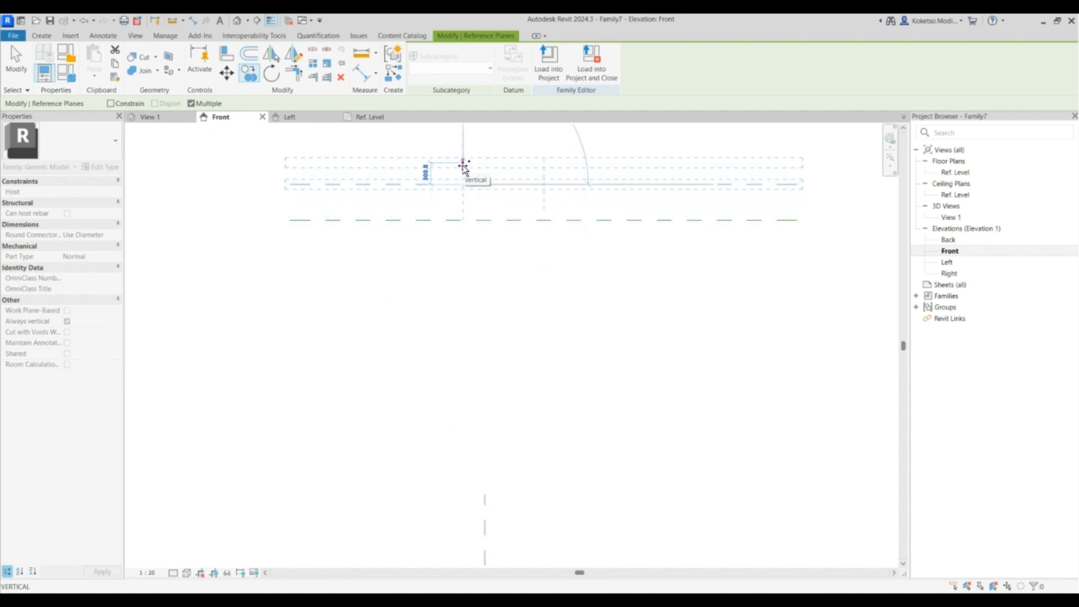
click(464, 165)
key(Escape)
key(Escape)
Extend the Center (Left/Right) reference plane upward past the three horizontal planes.
scroll(469, 236, down, 2)
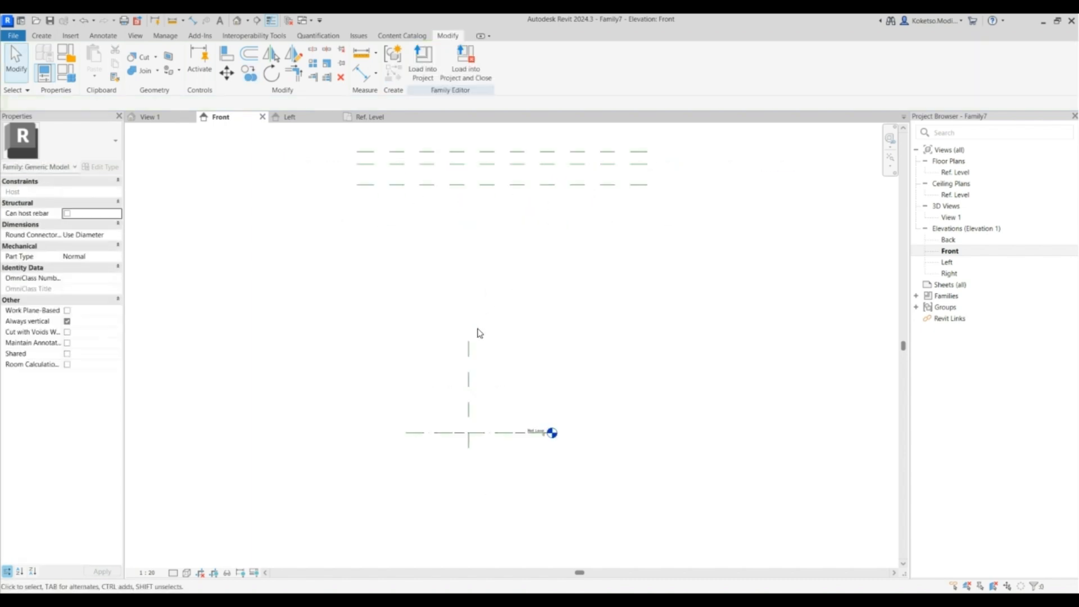
click(470, 349)
scroll(469, 348, down, 2)
click(492, 349)
drag(469, 346, 469, 172)
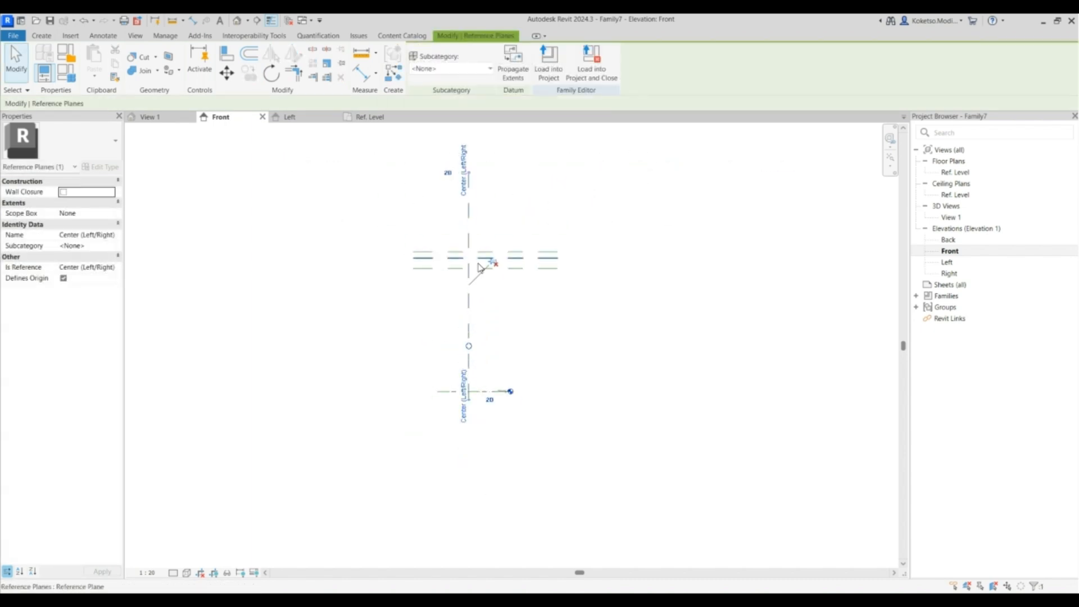
key(Escape)
scroll(475, 282, up, 2)
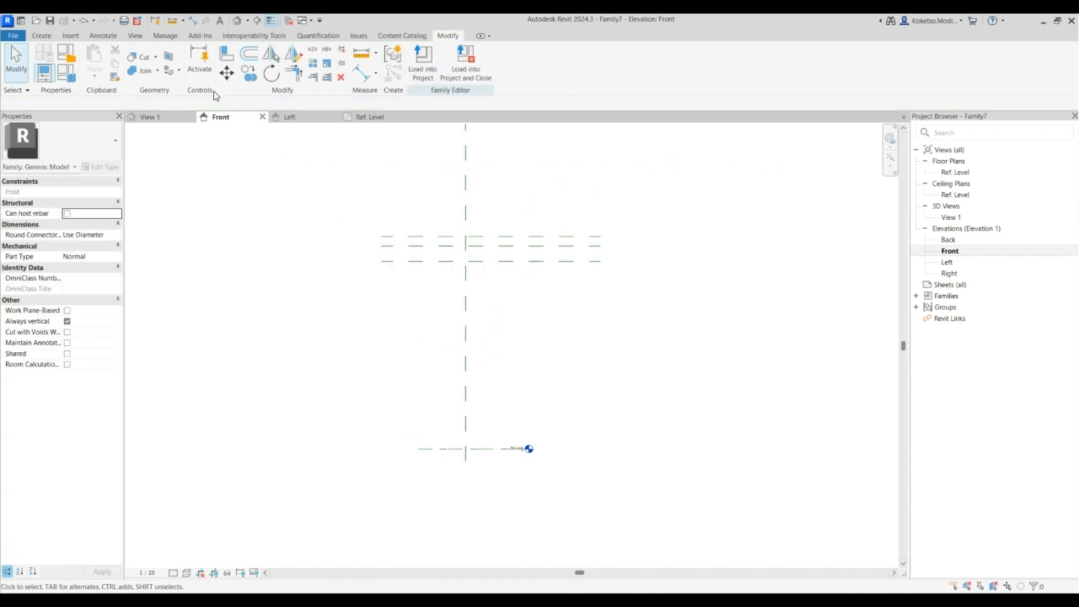
In the Ref. Level plan, draw vertical reference planes about 860 mm left and 900 mm right of the centre plane.
double_click(955, 172)
middle_drag(545, 337, 491, 338)
scroll(492, 337, up, 2)
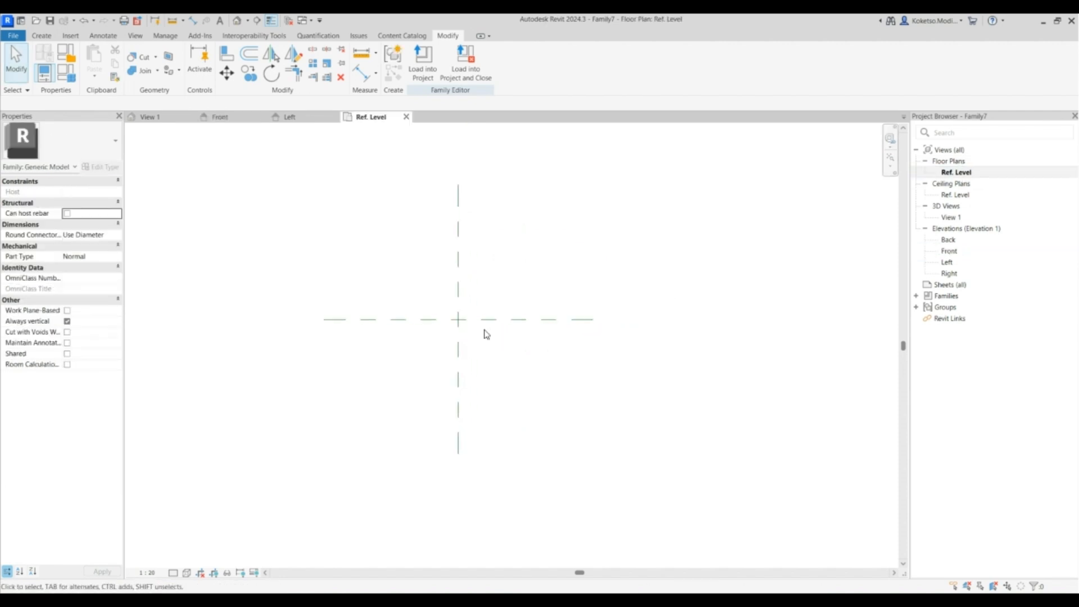
click(41, 36)
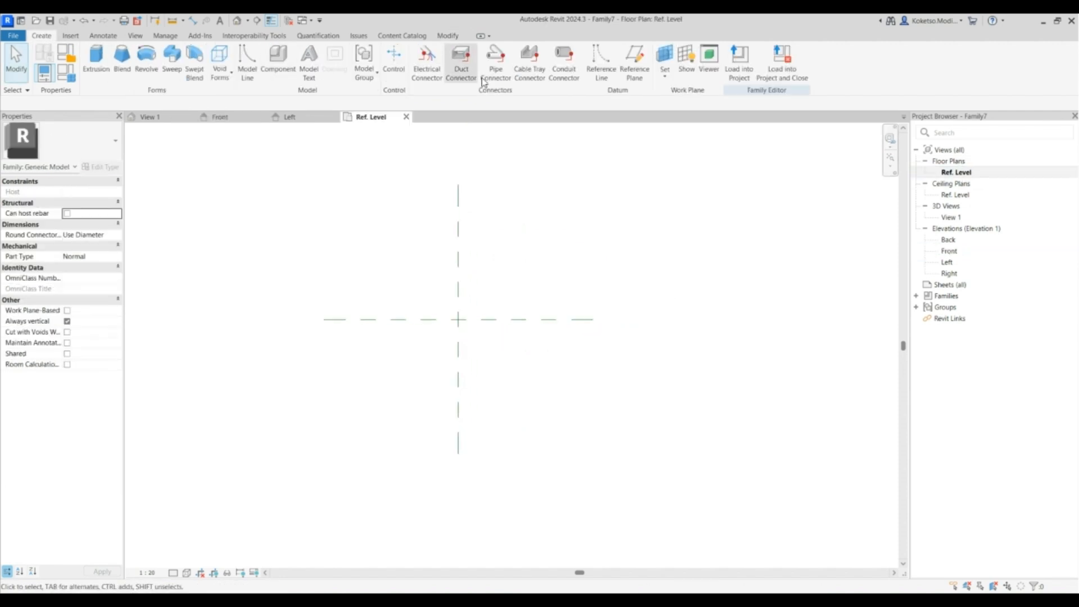
click(635, 62)
click(400, 264)
click(401, 383)
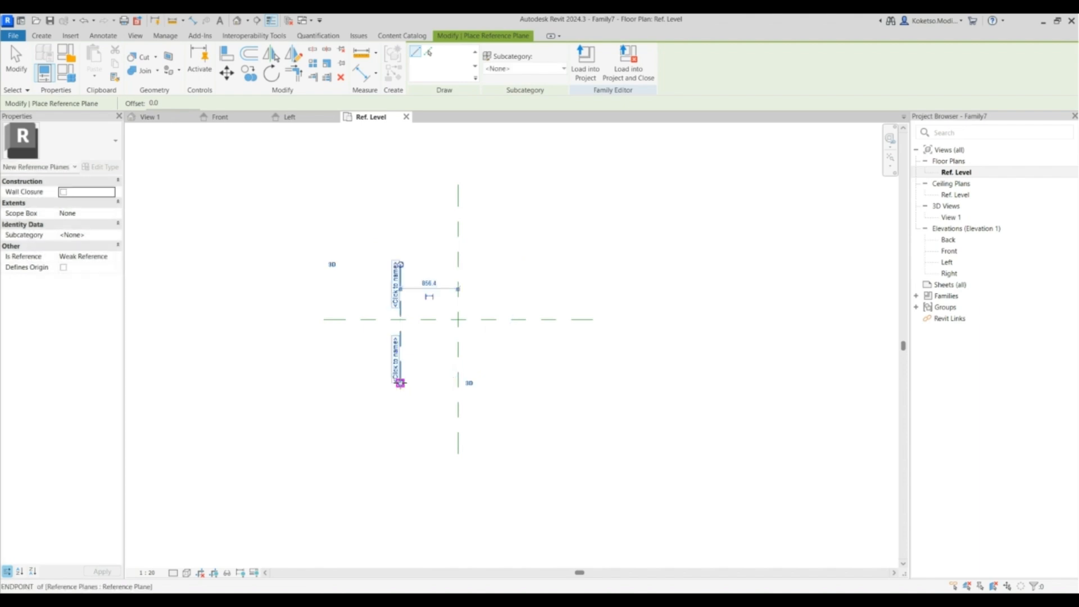
click(519, 265)
click(522, 388)
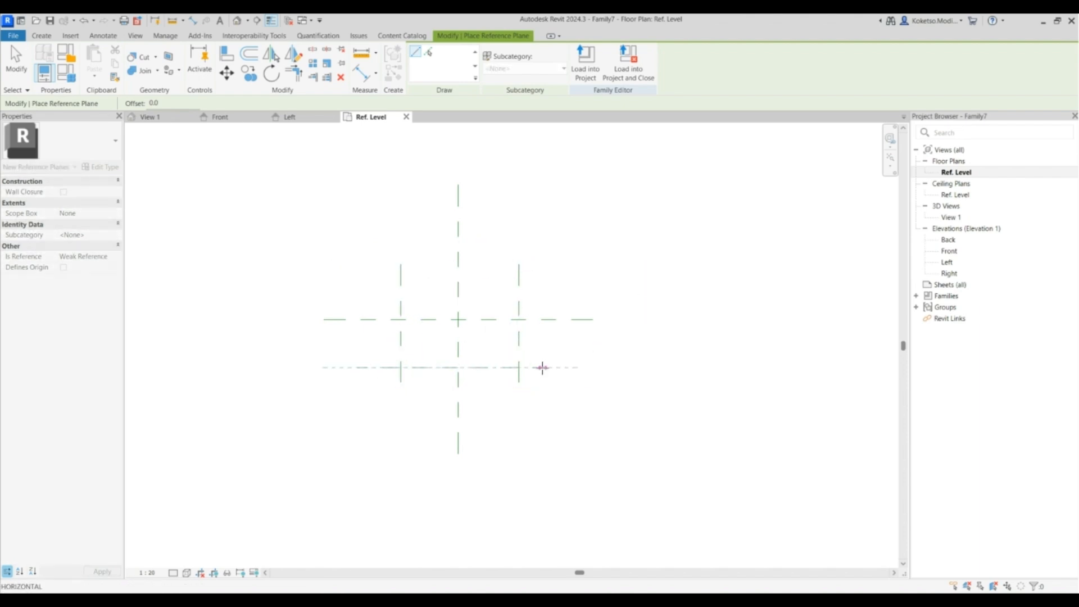
Draw two horizontal reference planes, one below and one above the Center (Front/Back) plane, crossing both new vertical planes.
click(568, 368)
click(357, 272)
click(585, 272)
key(Escape)
Set both outer vertical reference planes 600 mm from the Center (Left/Right) plane.
click(518, 289)
click(487, 283)
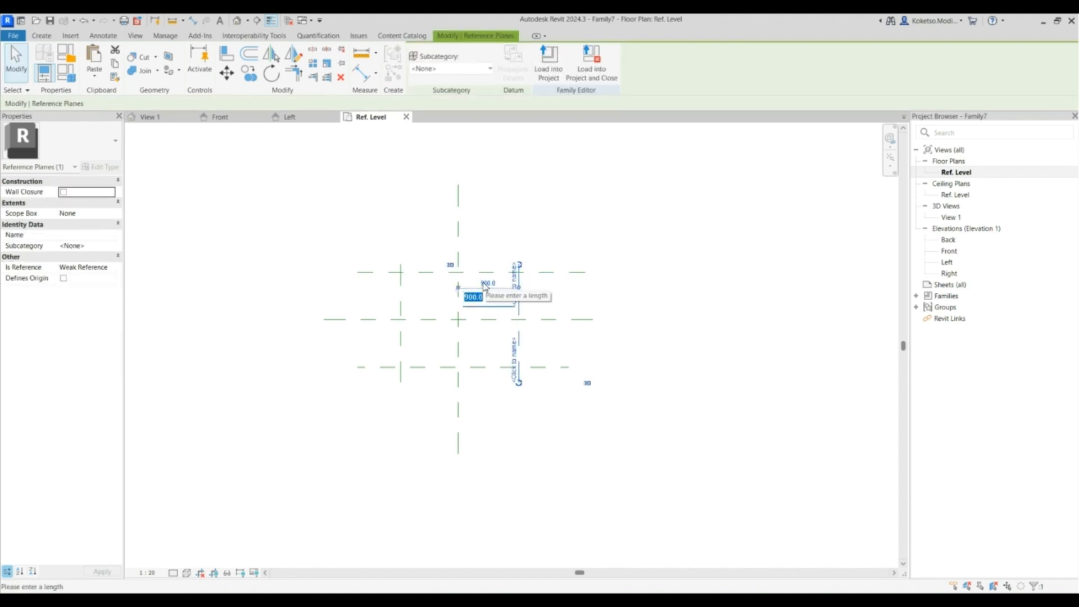
scroll(505, 294, up, 2)
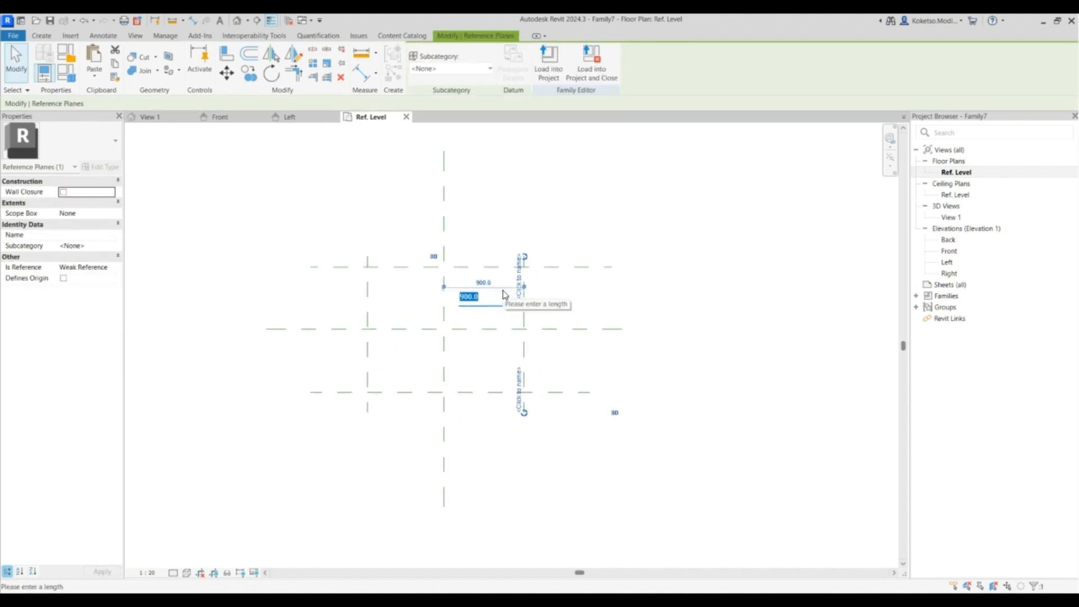
text(60)
key(Return)
click(368, 357)
click(400, 281)
text(60)
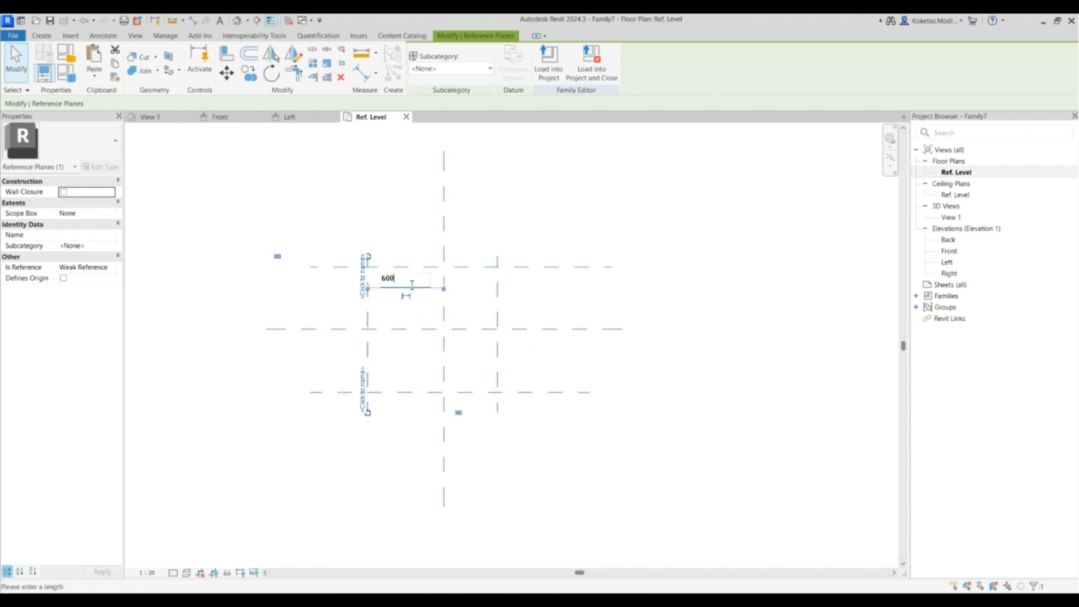
text(0)
key(Return)
Set the upper and lower horizontal reference planes 300 mm from the Center (Front/Back) plane.
click(480, 267)
click(365, 300)
text(300)
key(Return)
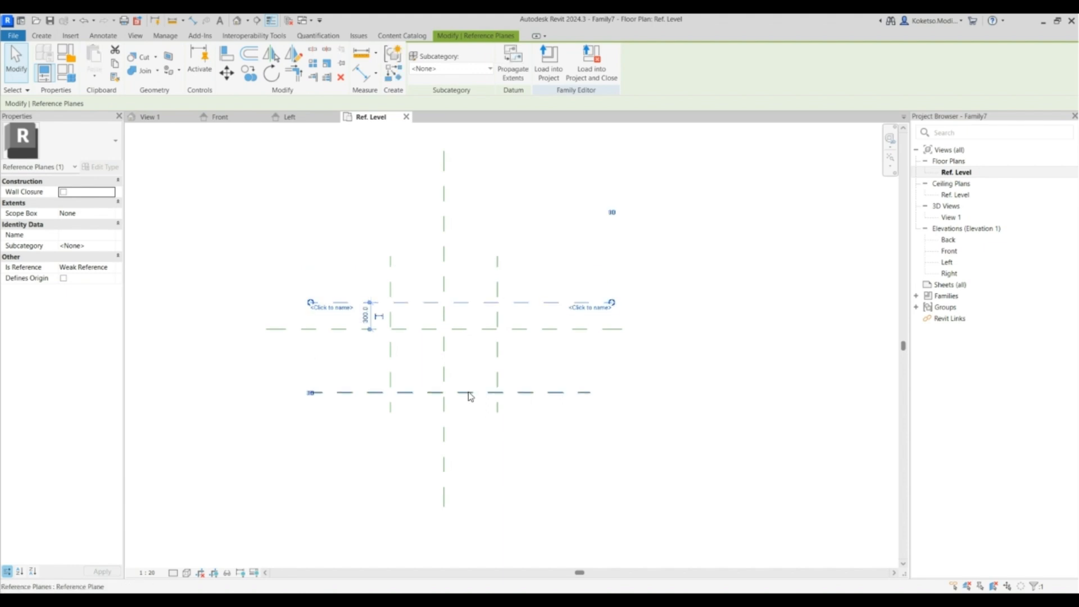
click(471, 393)
click(362, 360)
text(300)
key(Return)
key(Escape)
Create an extrusion from a 1200 x 600 mm rectangle locked to the four outer reference planes.
scroll(447, 351, up, 2)
middle_drag(447, 350, 445, 356)
click(42, 35)
click(96, 59)
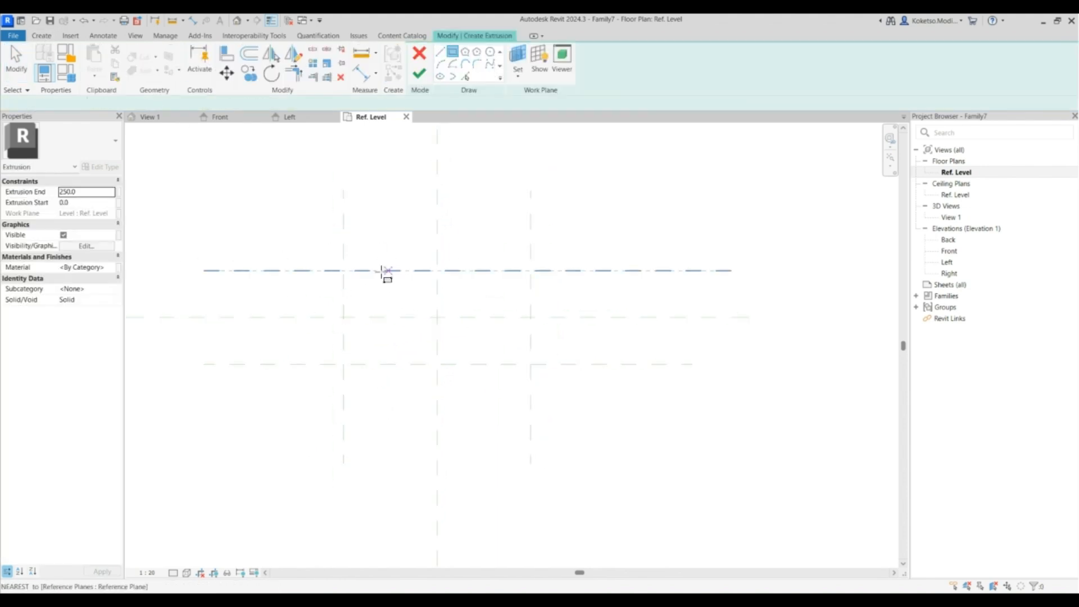
click(344, 270)
click(530, 364)
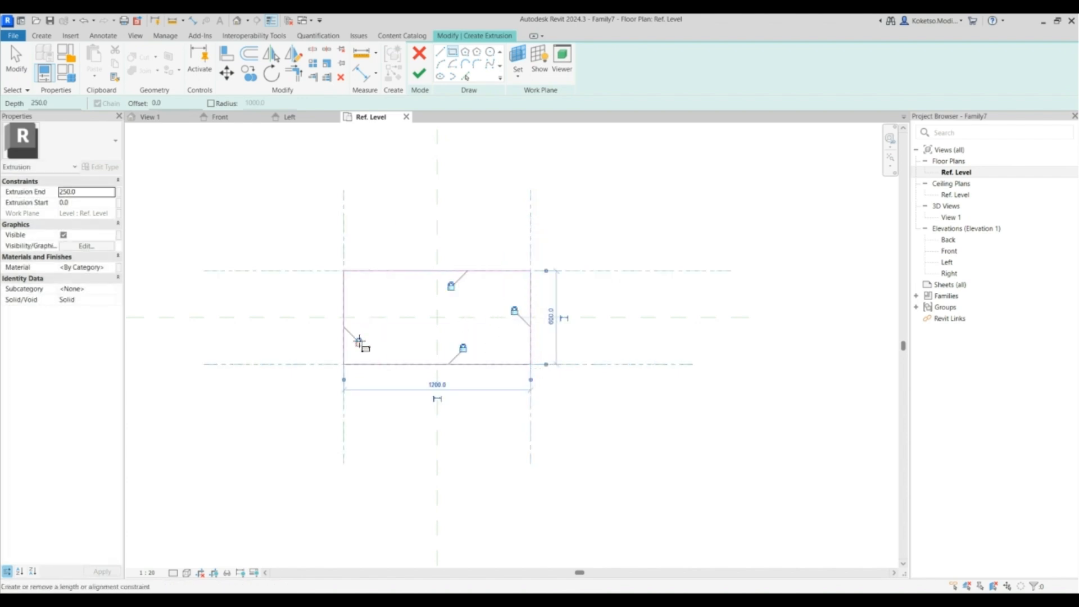
key(Escape)
key(Escape)
click(420, 73)
In the Front elevation, stretch the column extrusion's top up to the lowest of the three upper reference planes.
click(219, 117)
drag(475, 356, 500, 246)
key(Escape)
scroll(480, 262, up, 3)
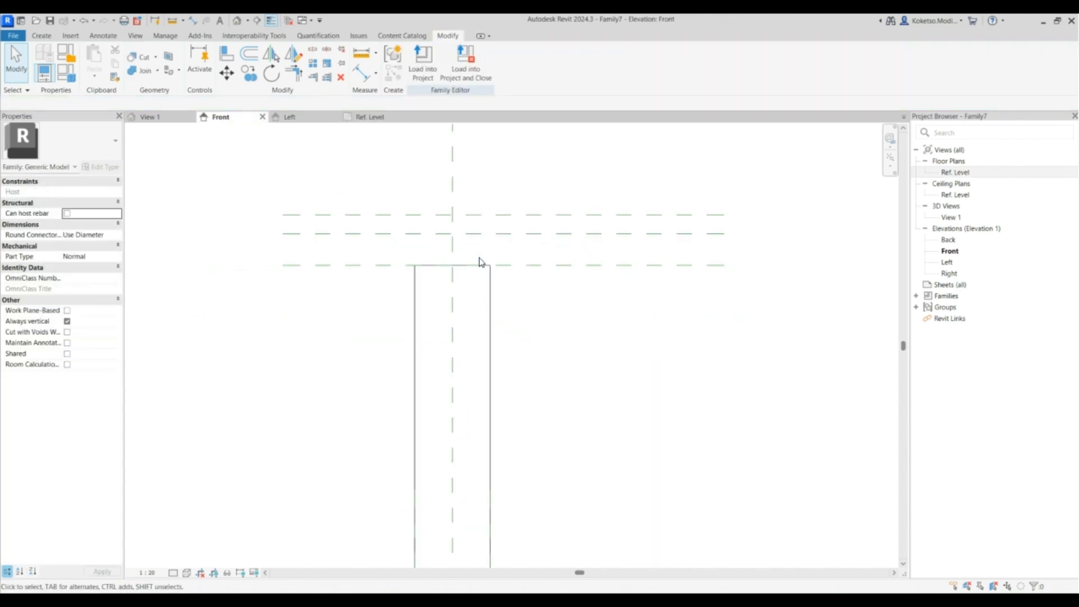
Start a swept blend and sketch its 500 mm vertical path from the column top's centre to the middle upper reference plane.
click(41, 35)
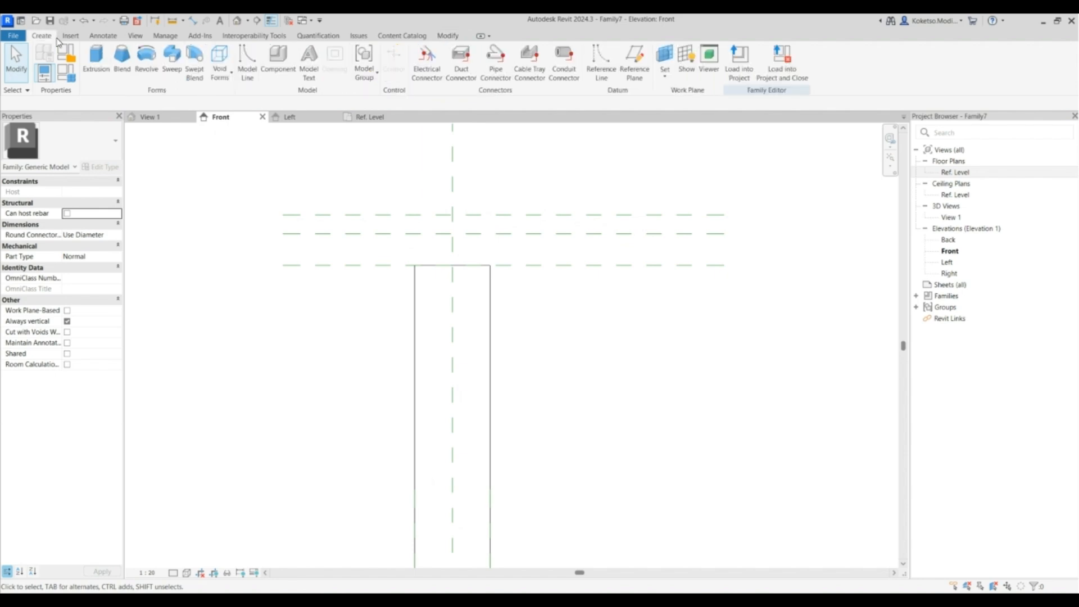
click(194, 77)
click(445, 55)
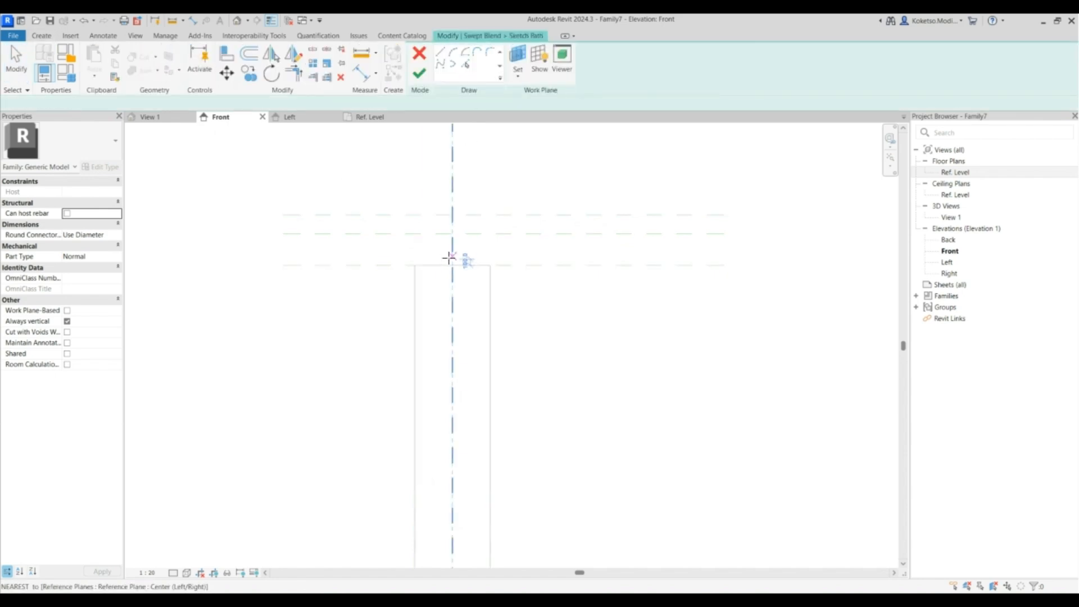
click(452, 265)
click(453, 233)
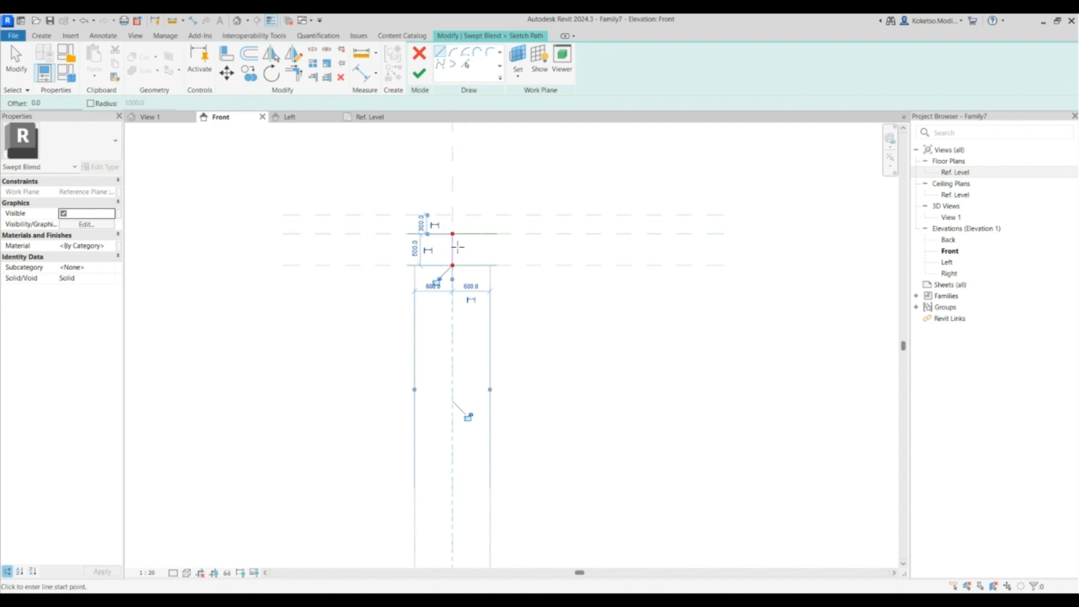
scroll(459, 236, up, 2)
key(Escape)
key(Escape)
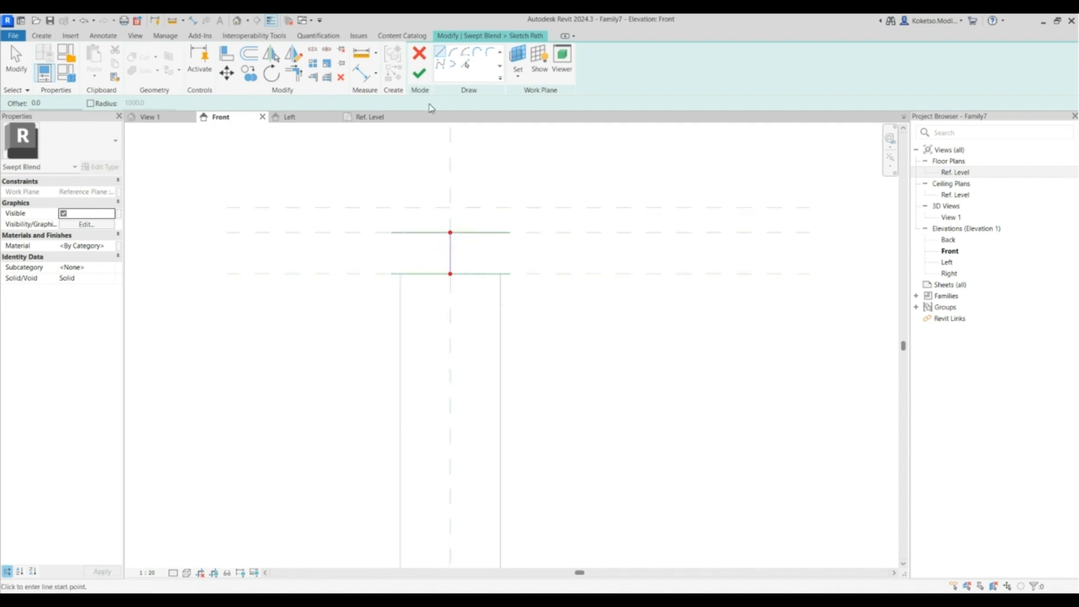
click(419, 75)
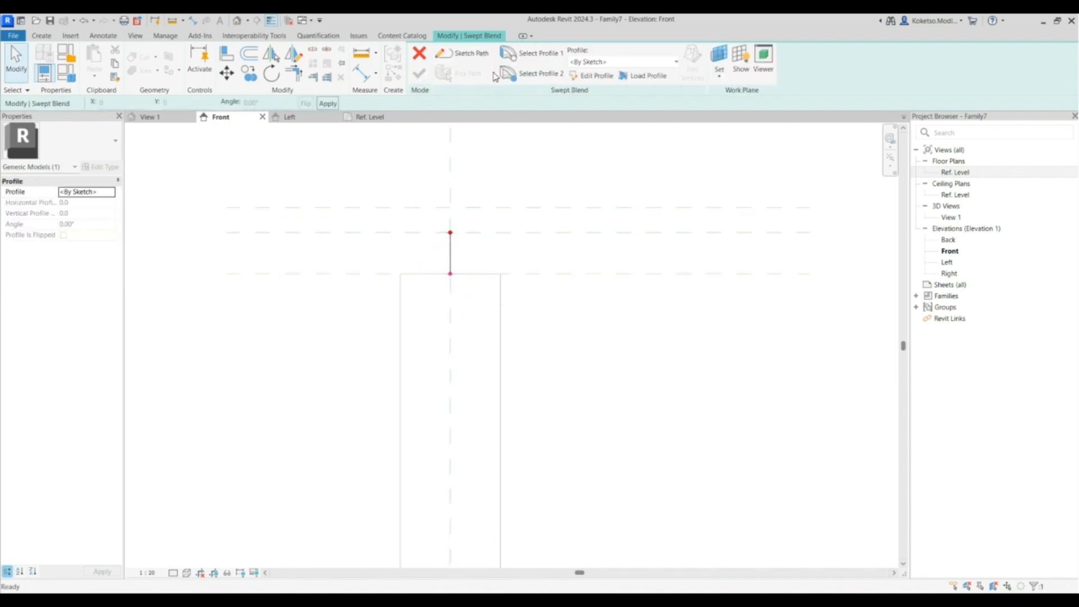
Sketch the swept blend's first profile in plan as a 1200 x 600 mm rectangle locked to the column's reference planes.
click(584, 77)
click(543, 418)
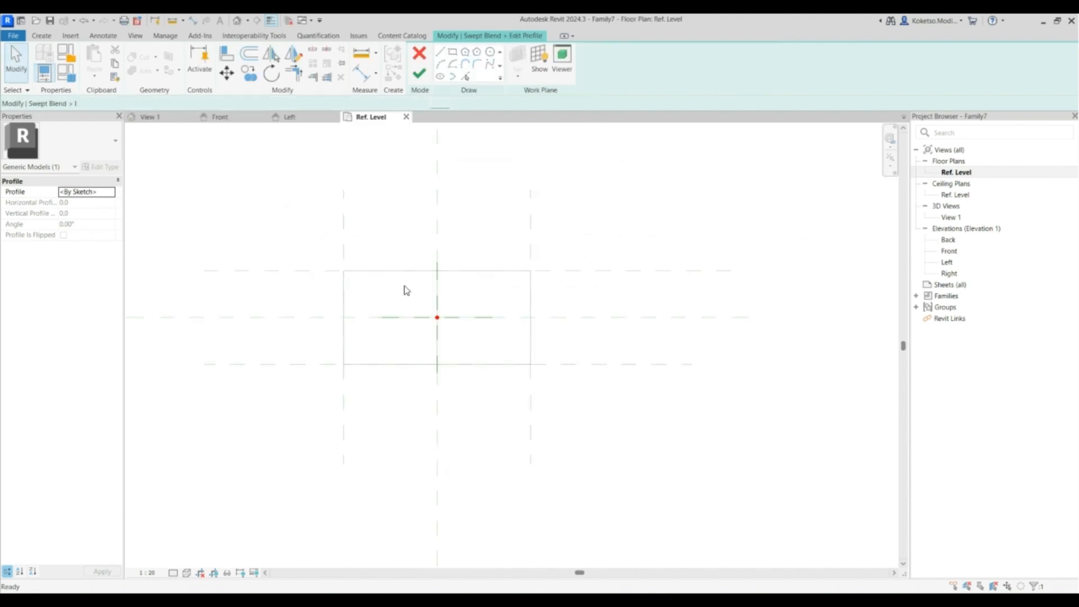
click(458, 54)
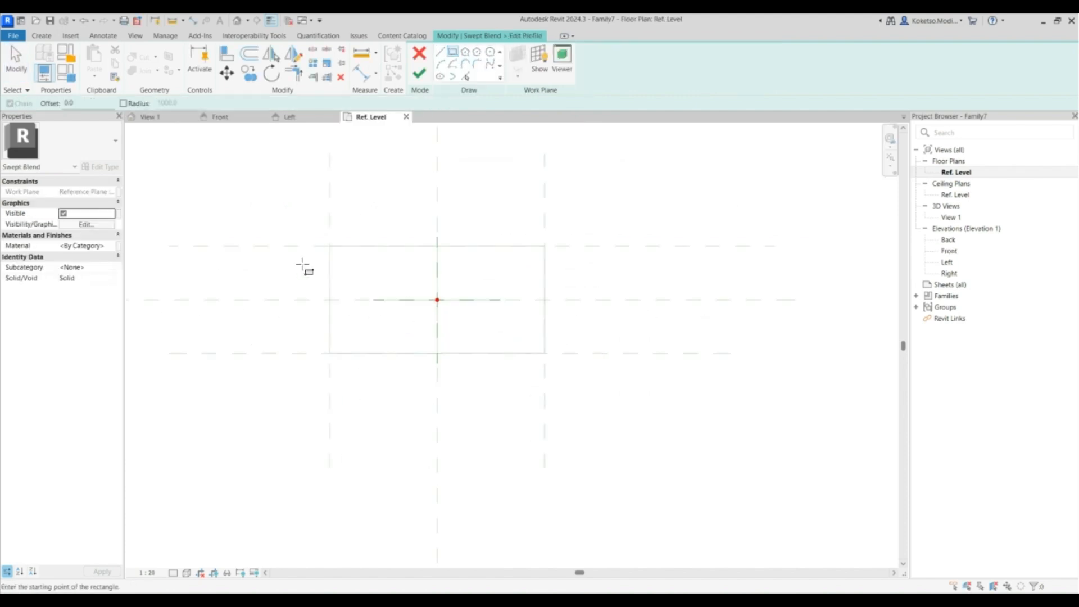
click(330, 245)
click(545, 354)
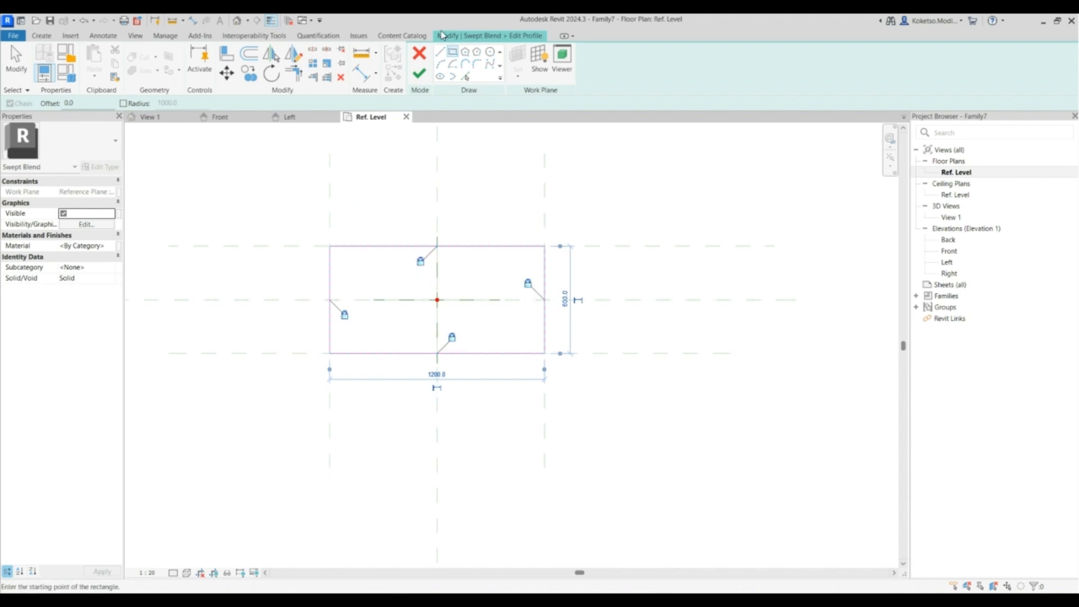
click(419, 74)
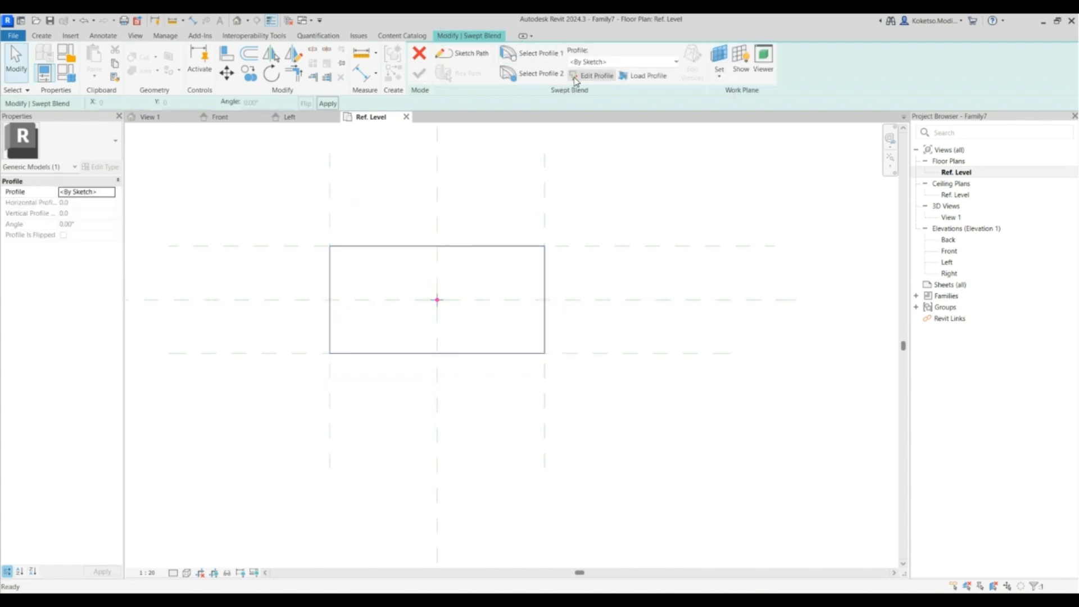
Draw the swept blend's second profile as a larger rectangle around the column outline, about 880 mm deep.
click(452, 52)
click(265, 225)
click(598, 382)
key(Escape)
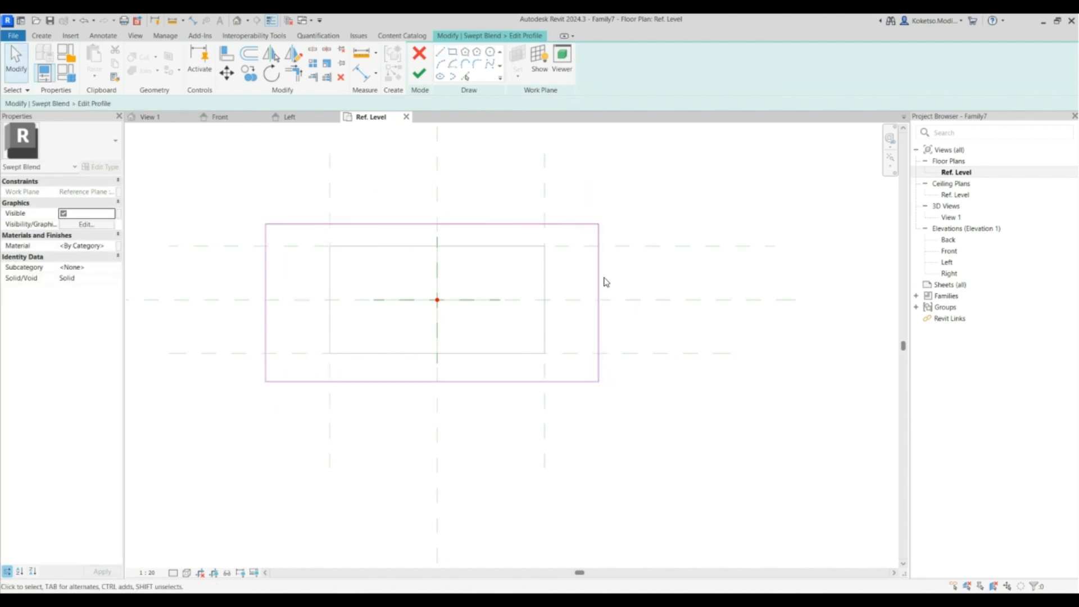
Set both short sides of the second profile 100 mm outside the column's vertical reference planes.
click(599, 279)
drag(517, 322, 549, 320)
click(572, 402)
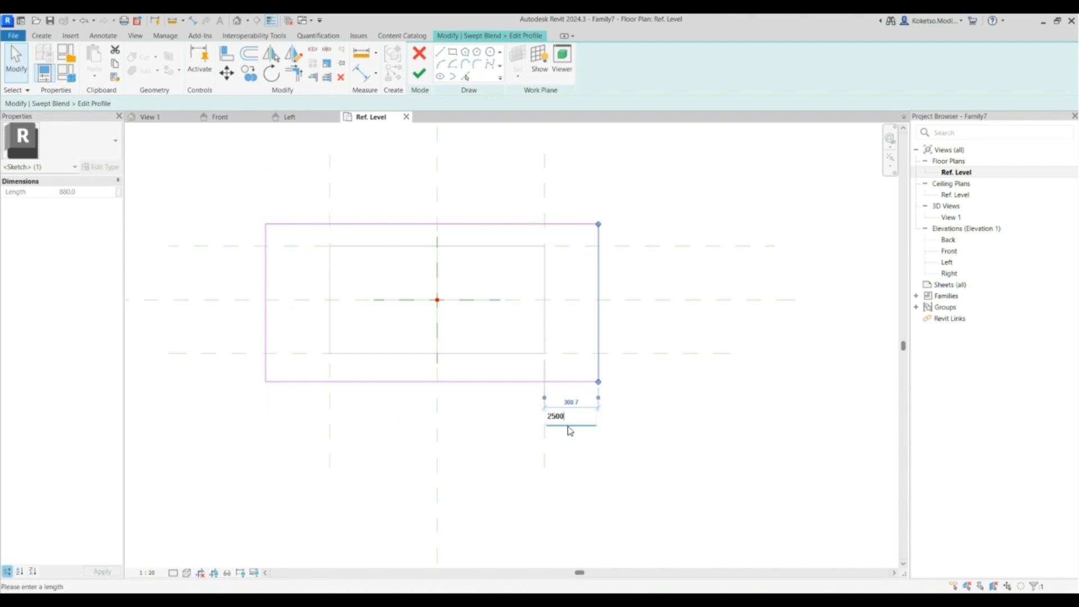
key(Return)
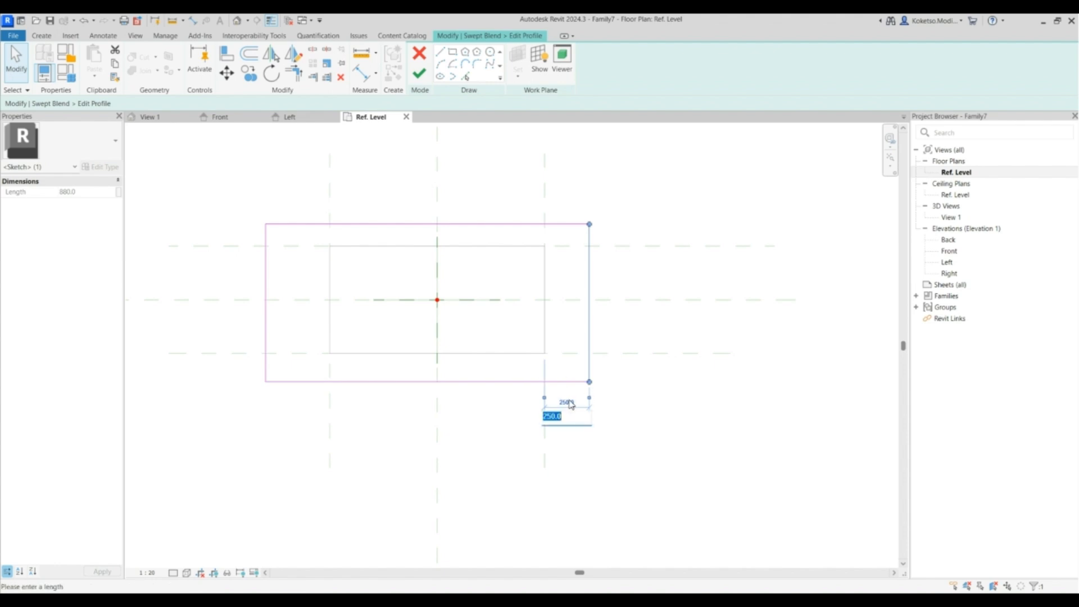
key(Return)
click(258, 335)
click(265, 335)
drag(349, 286, 330, 284)
click(300, 189)
key(Return)
Set both long sides of the second profile 100 mm outside the column's horizontal reference planes.
click(341, 230)
click(340, 225)
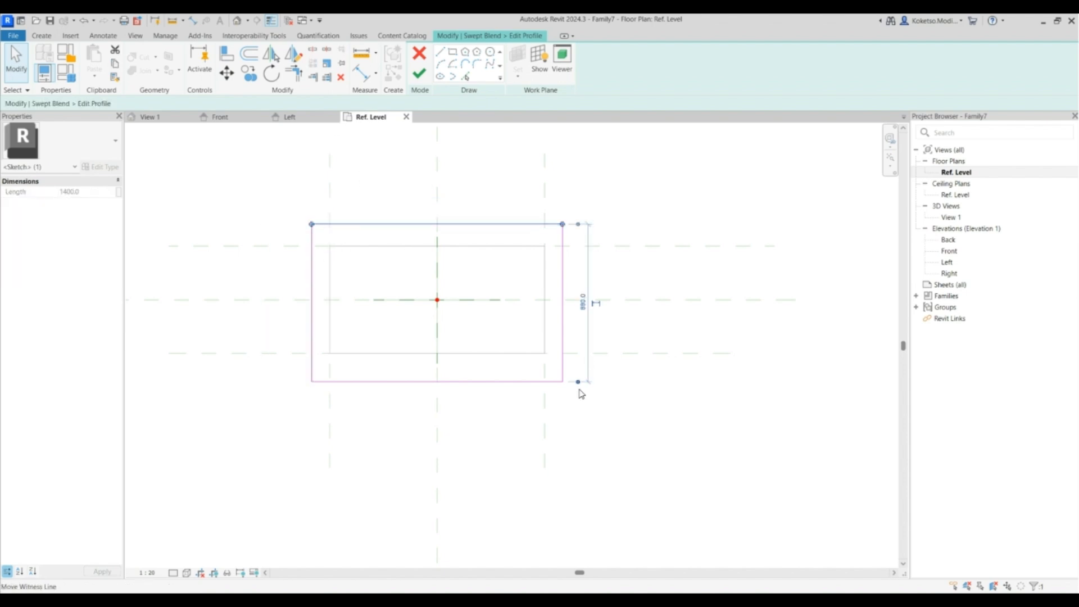
drag(533, 278, 549, 245)
click(582, 235)
text(1400)
key(Return)
click(385, 373)
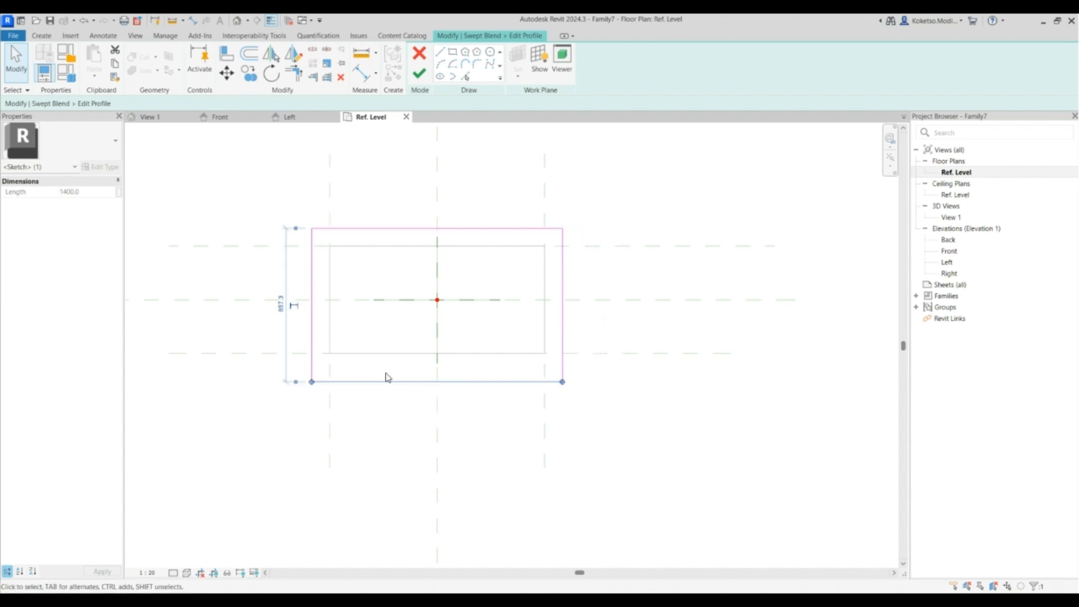
drag(296, 228, 288, 354)
click(276, 369)
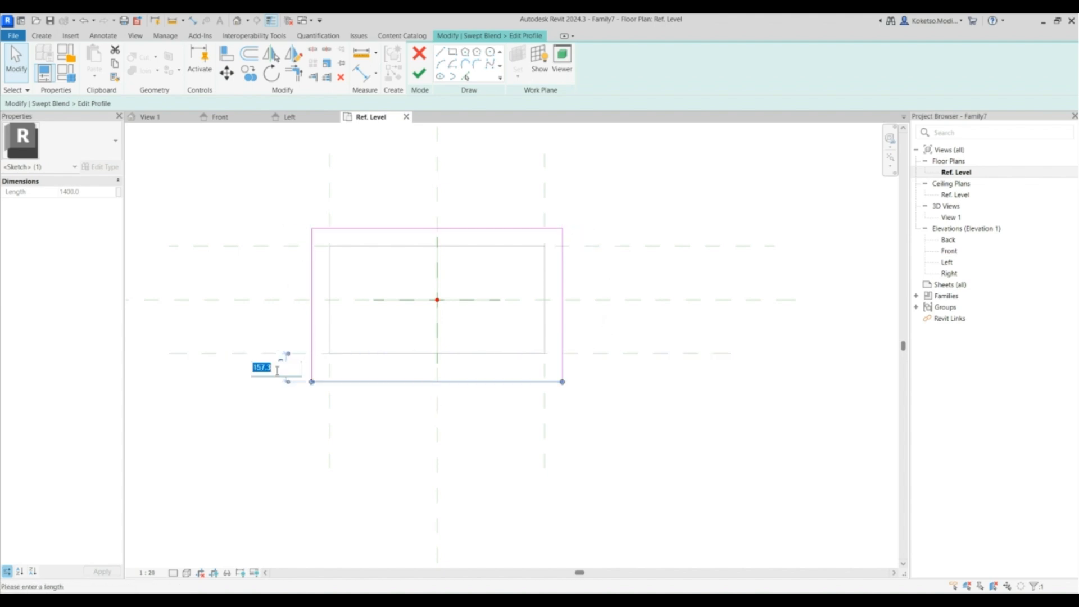
text(100)
key(Return)
key(Escape)
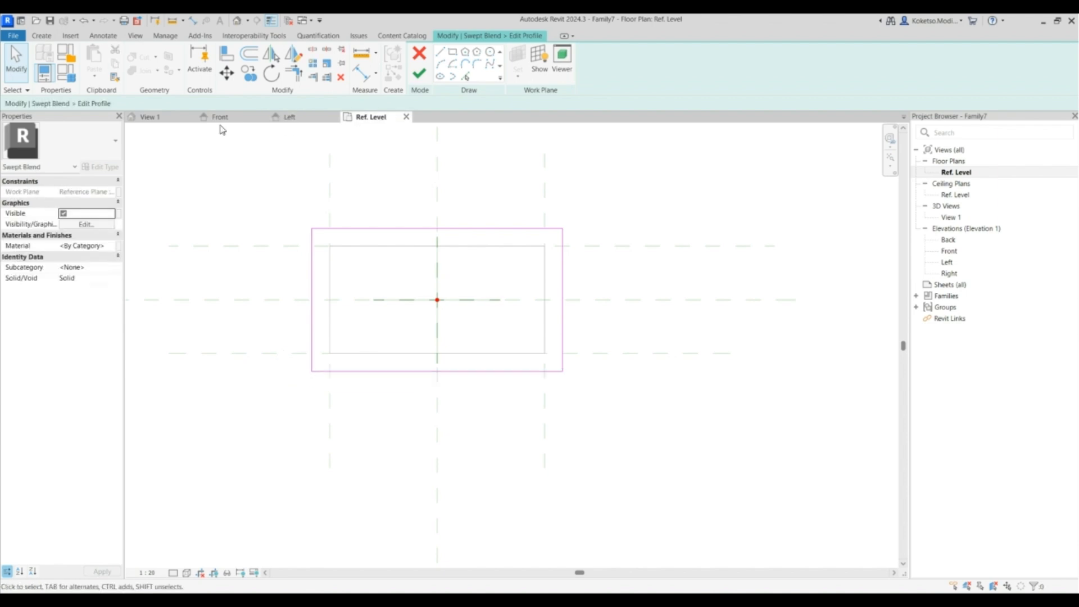
Finish the profile and the swept blend, and inspect the flared cap in 3D from the front.
click(149, 116)
middle_drag(412, 242, 374, 276)
click(422, 76)
click(422, 76)
key(Escape)
shift+middle_drag(438, 212, 540, 281)
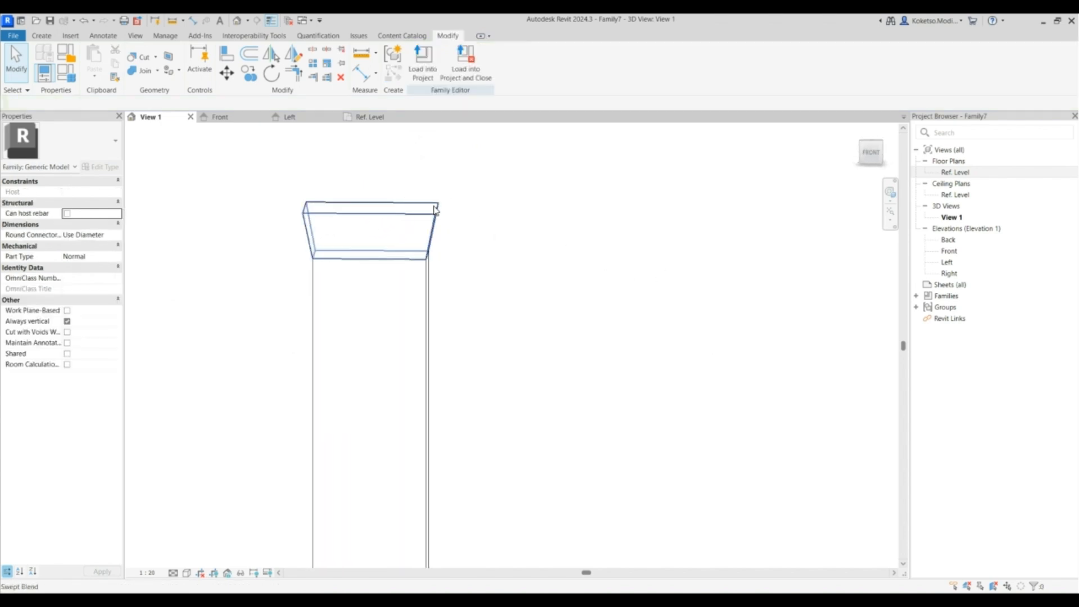
Edit the swept blend's upper profile in plan, setting its left side 200 mm outside the column's left reference plane.
click(371, 231)
click(428, 57)
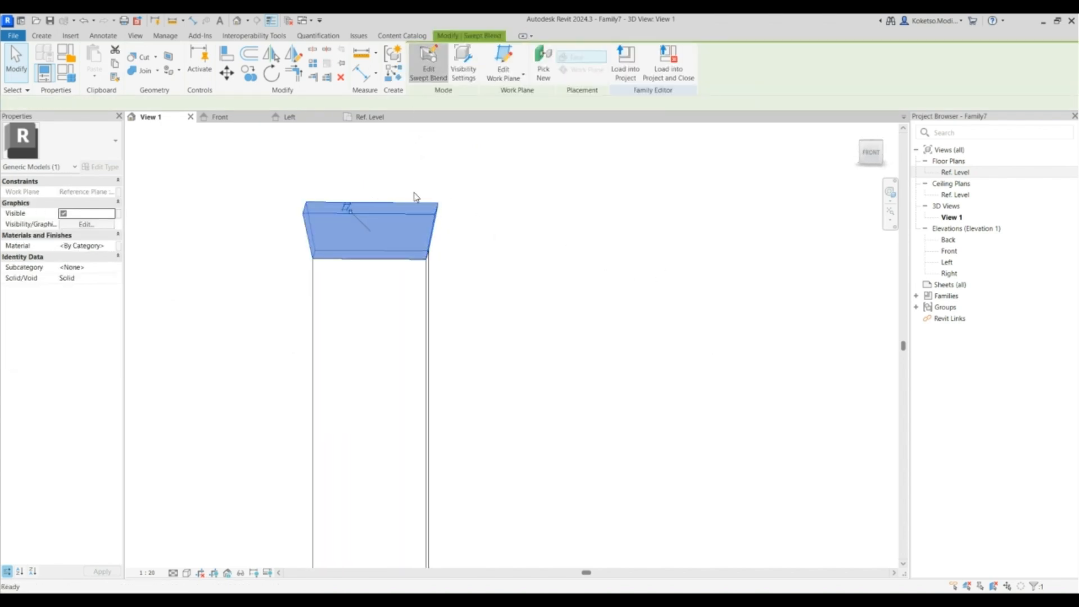
click(393, 218)
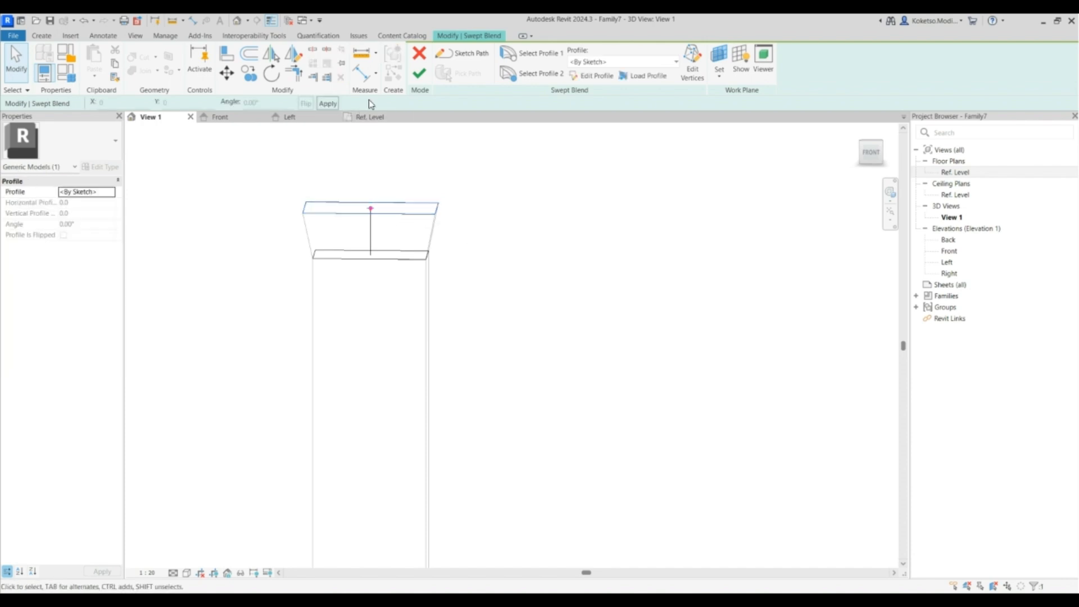
click(594, 79)
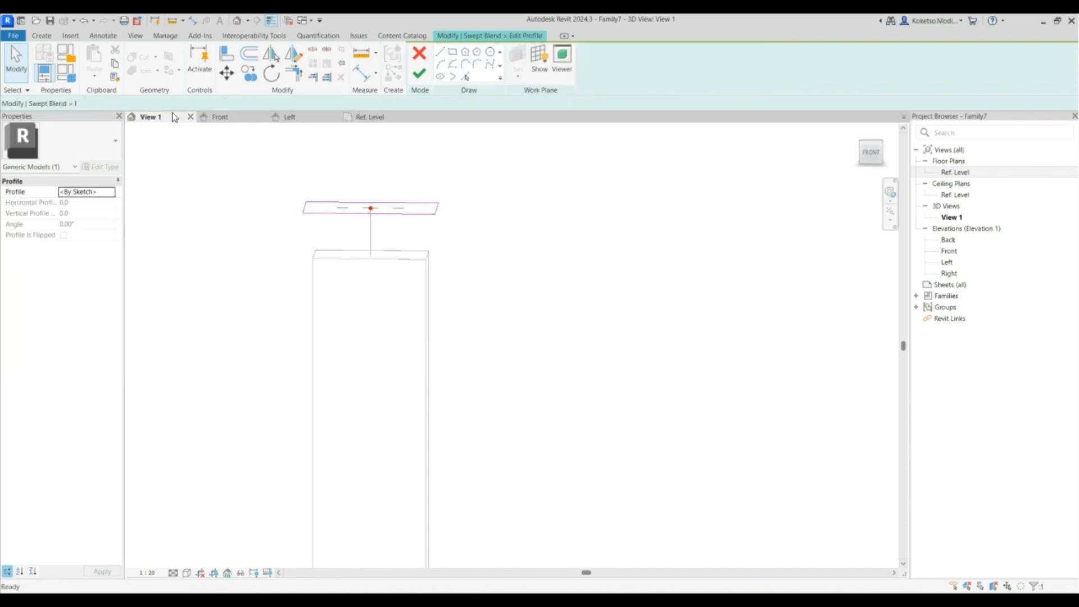
click(371, 119)
click(312, 243)
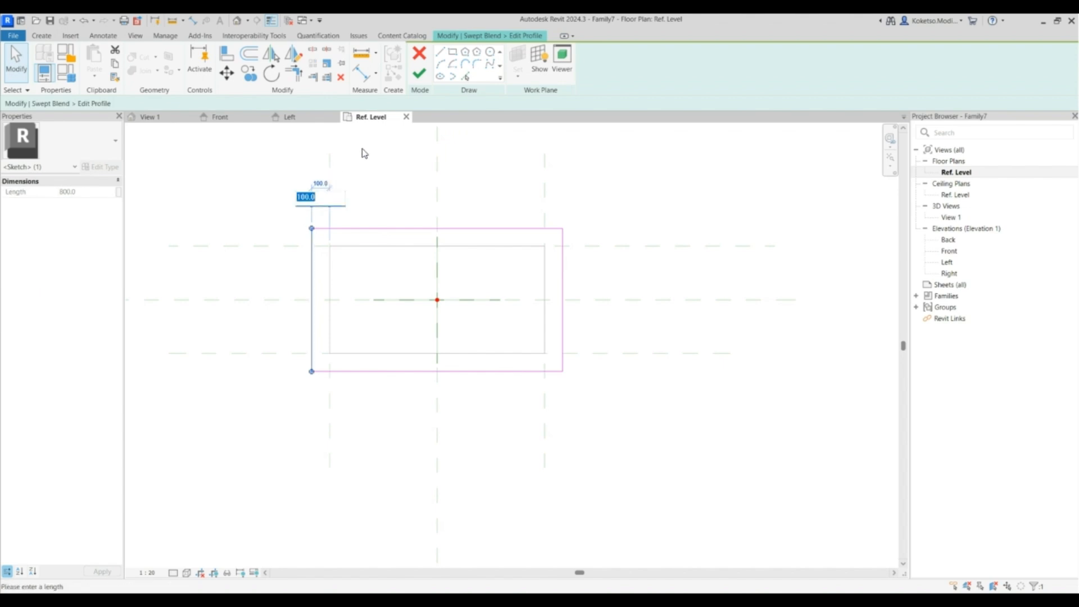
text(200)
key(Return)
Set the upper profile's right side 200 mm outside the column's right reference plane.
click(362, 229)
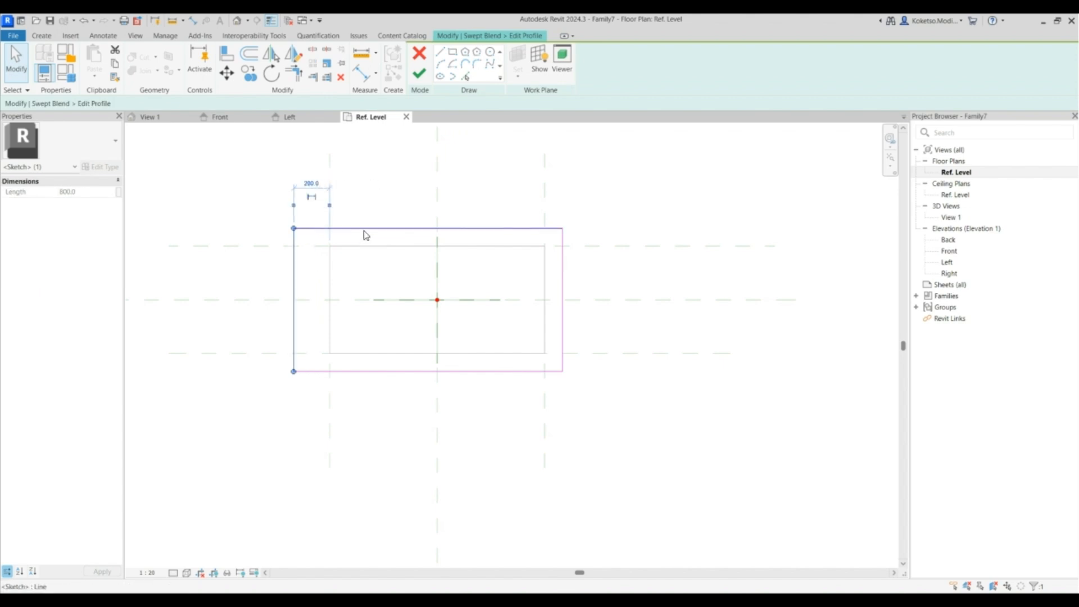
click(562, 296)
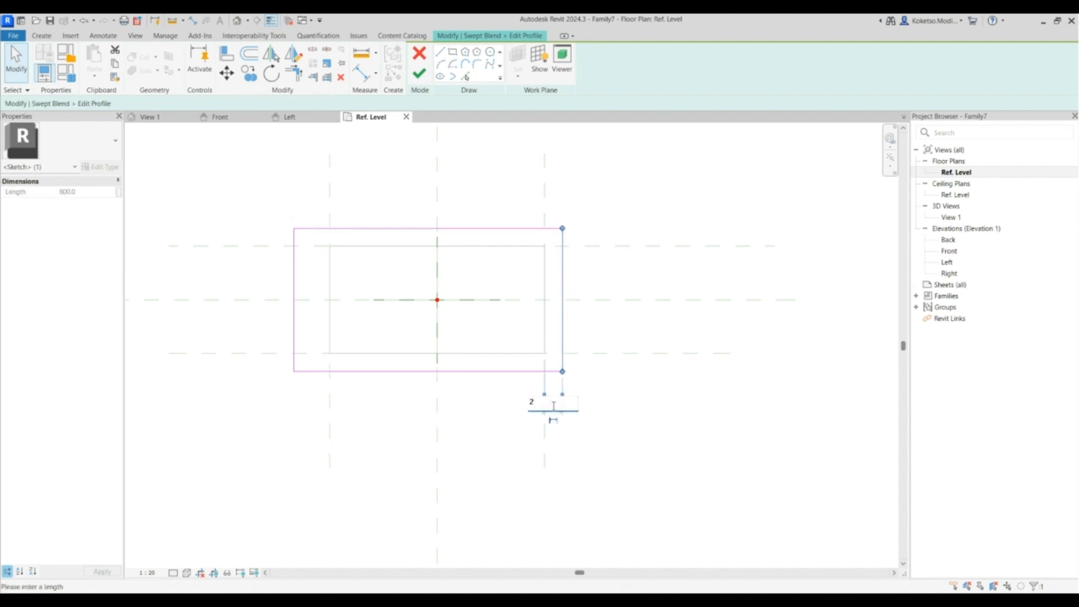
text(200)
key(Return)
key(Escape)
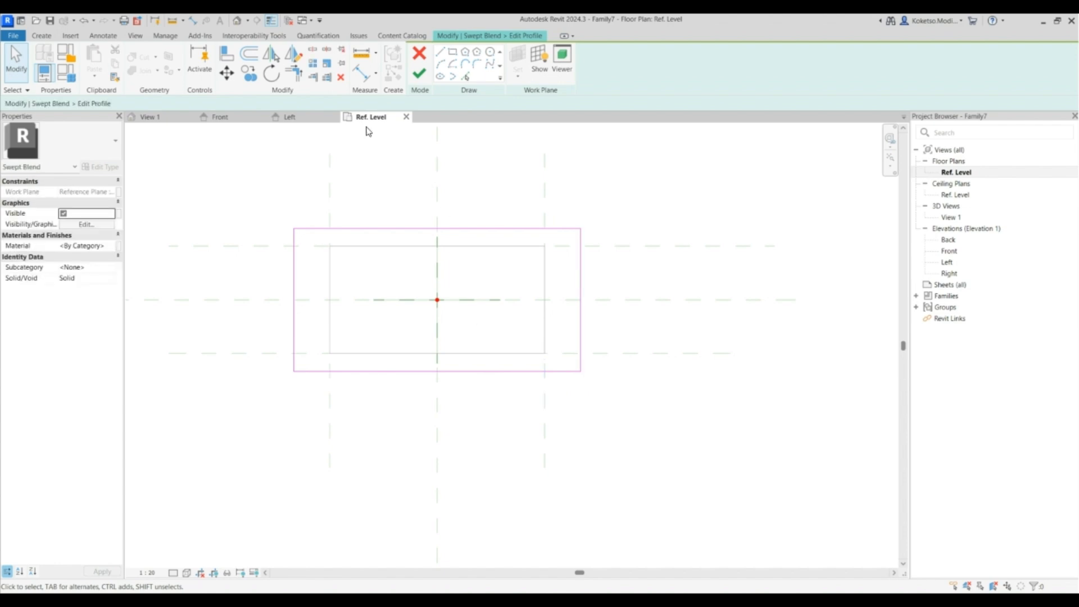
Finish the upper profile edit and the swept blend in 3D, and orbit around the flared cap.
click(160, 116)
shift+middle_drag(488, 219, 455, 145)
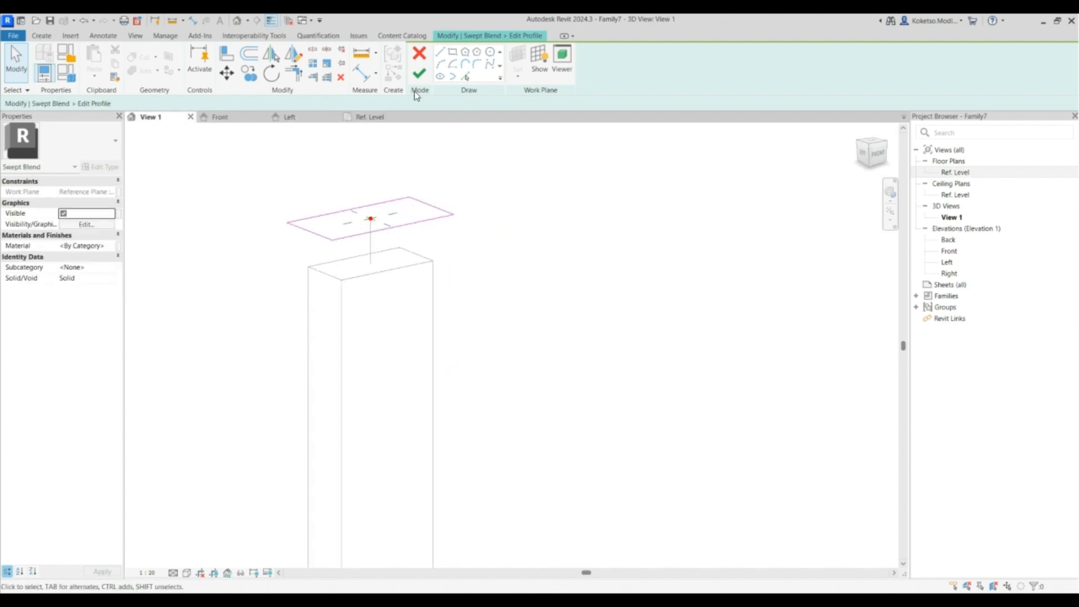
click(418, 73)
click(419, 73)
click(626, 289)
shift+middle_drag(626, 289, 386, 207)
Sketch a 300 mm vertical swept blend path in the Front elevation from the cap's top midpoint to the uppermost reference plane, and finish it.
click(235, 121)
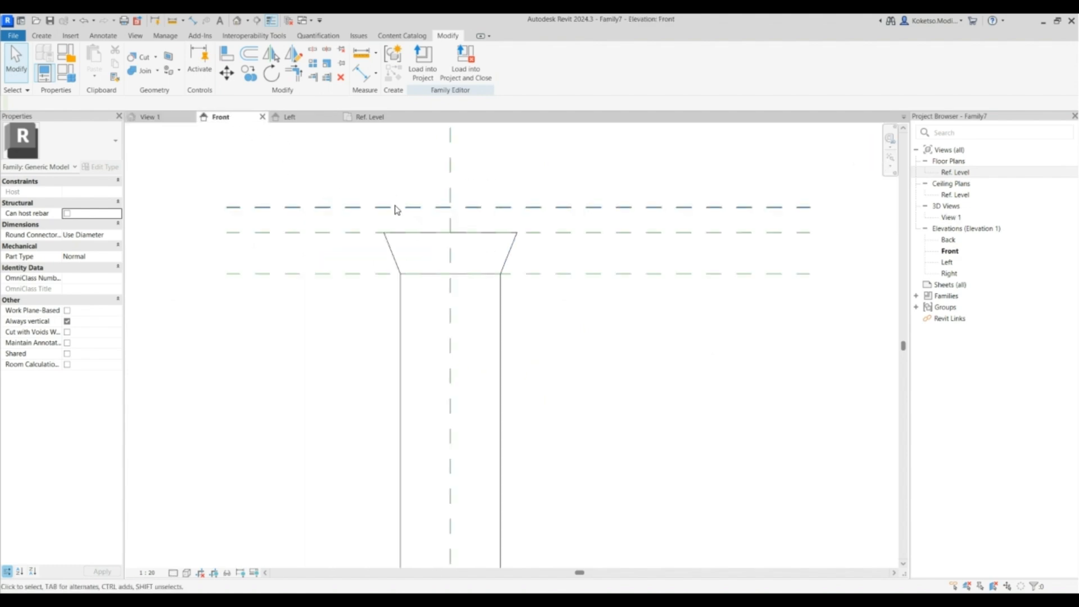
click(42, 36)
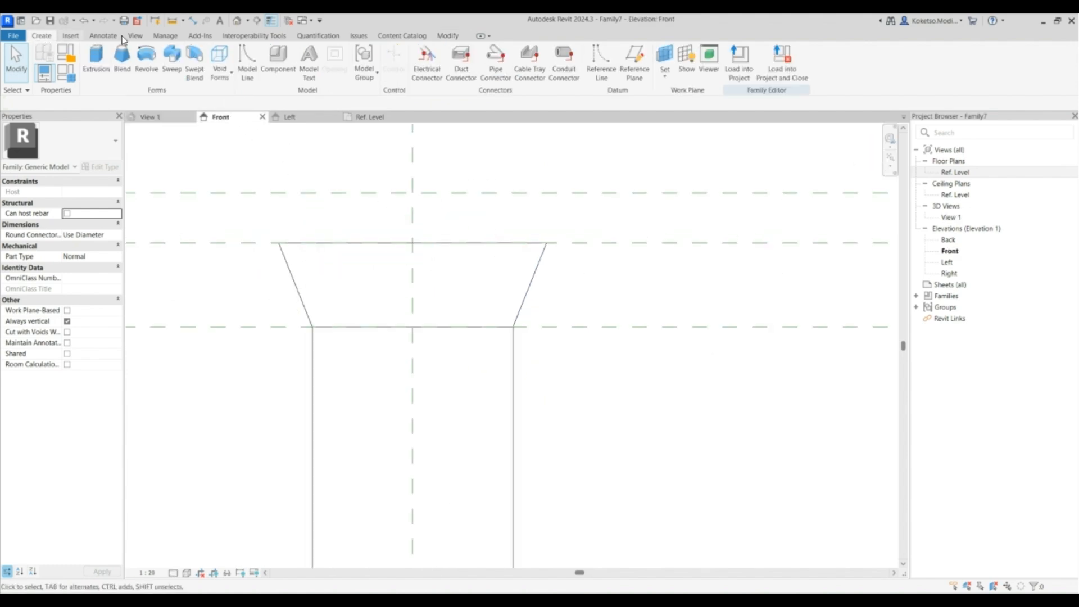
click(219, 56)
click(465, 53)
click(412, 243)
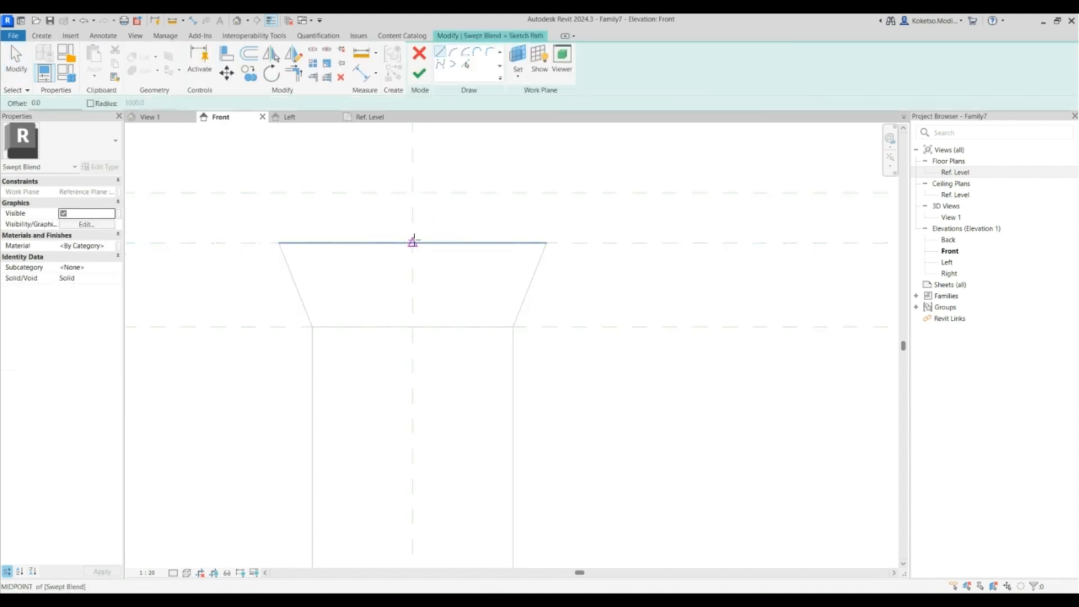
click(413, 192)
key(Escape)
key(Escape)
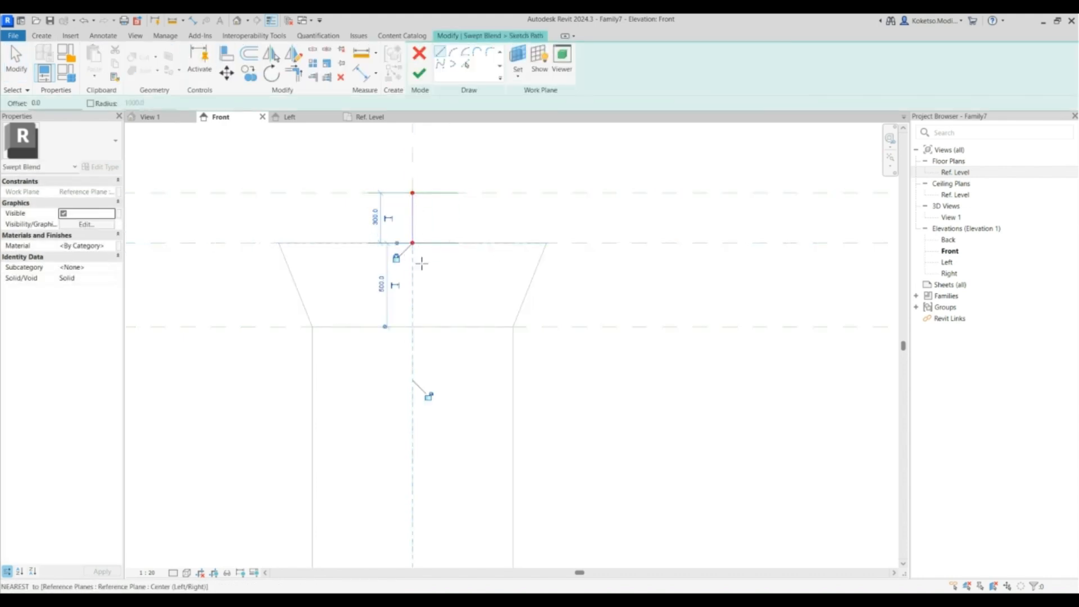
click(419, 74)
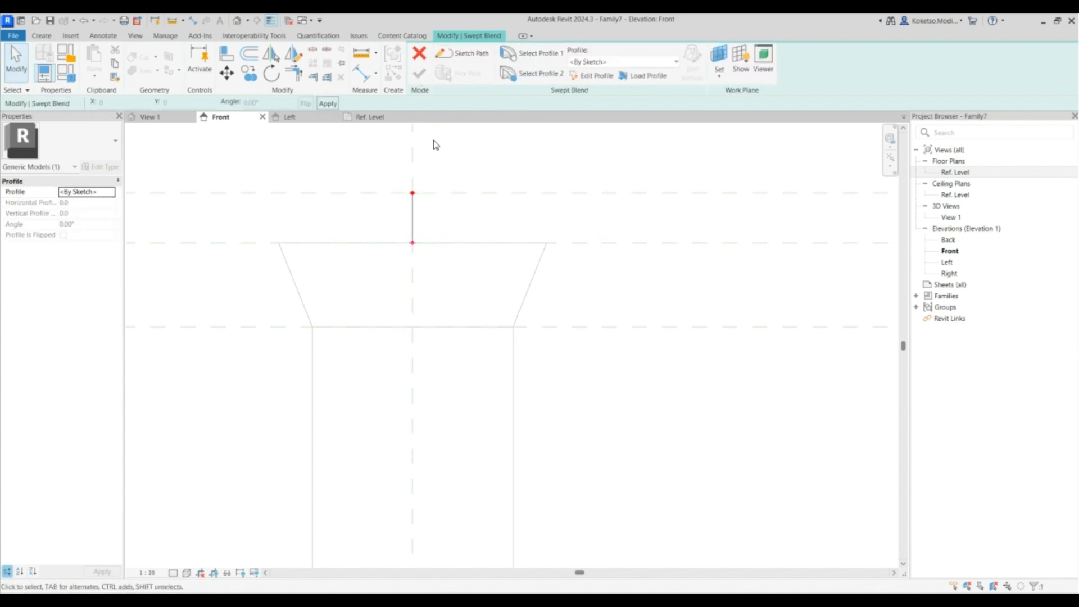
Open the first profile of the new swept blend for editing in the Ref. Level floor plan.
click(577, 77)
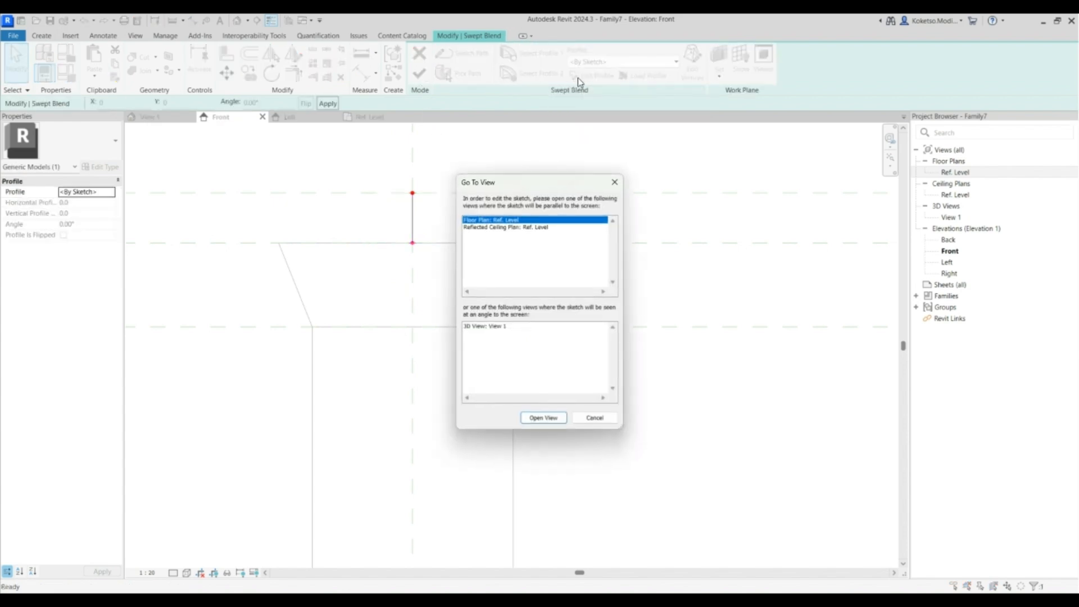
click(542, 418)
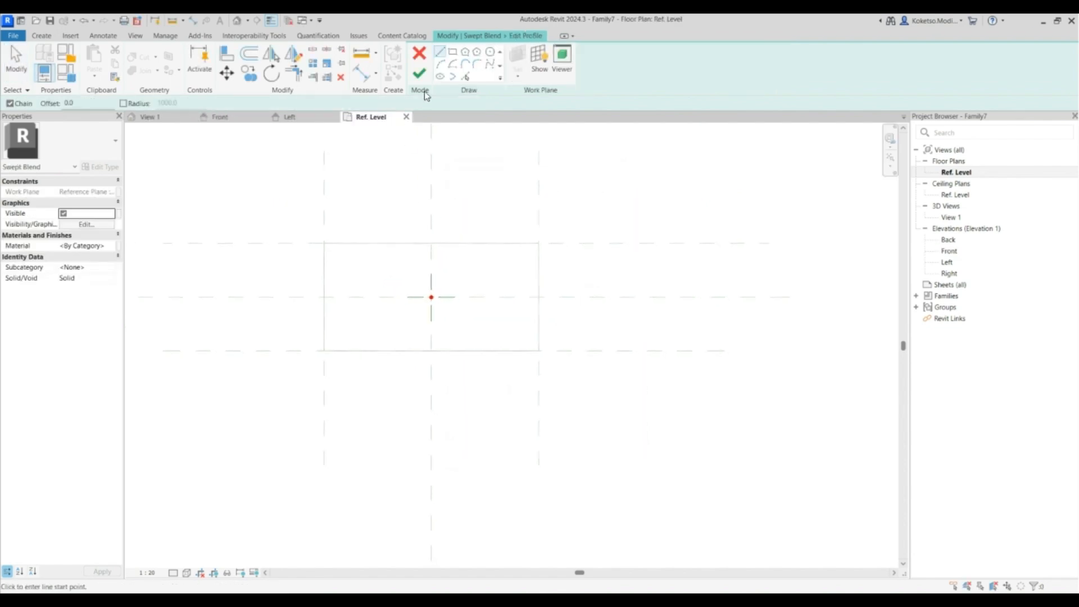
click(453, 51)
key(Escape)
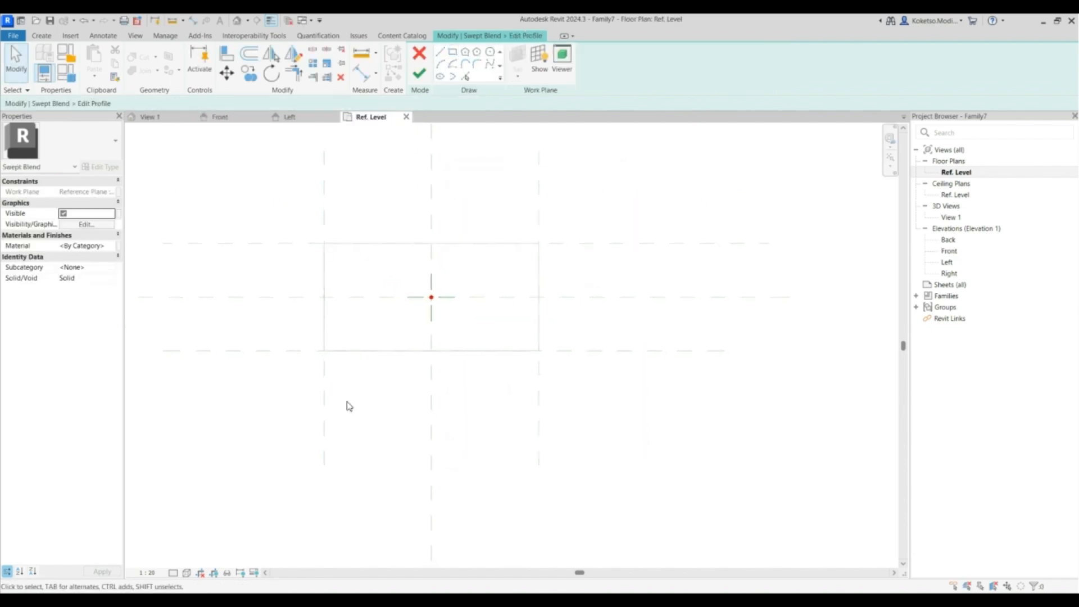
Set the plan's view range to Unlimited for top, bottom and view depth, with a cut plane offset of 25000.
key(v)
key(r)
click(644, 262)
click(644, 285)
click(648, 298)
click(651, 322)
click(652, 331)
click(646, 354)
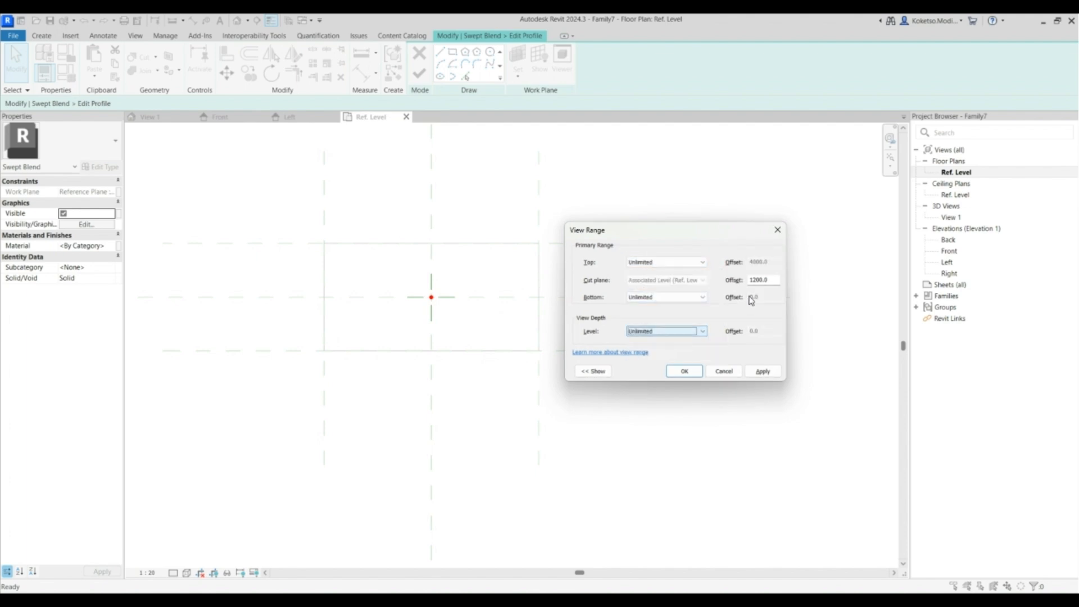
drag(769, 280, 725, 281)
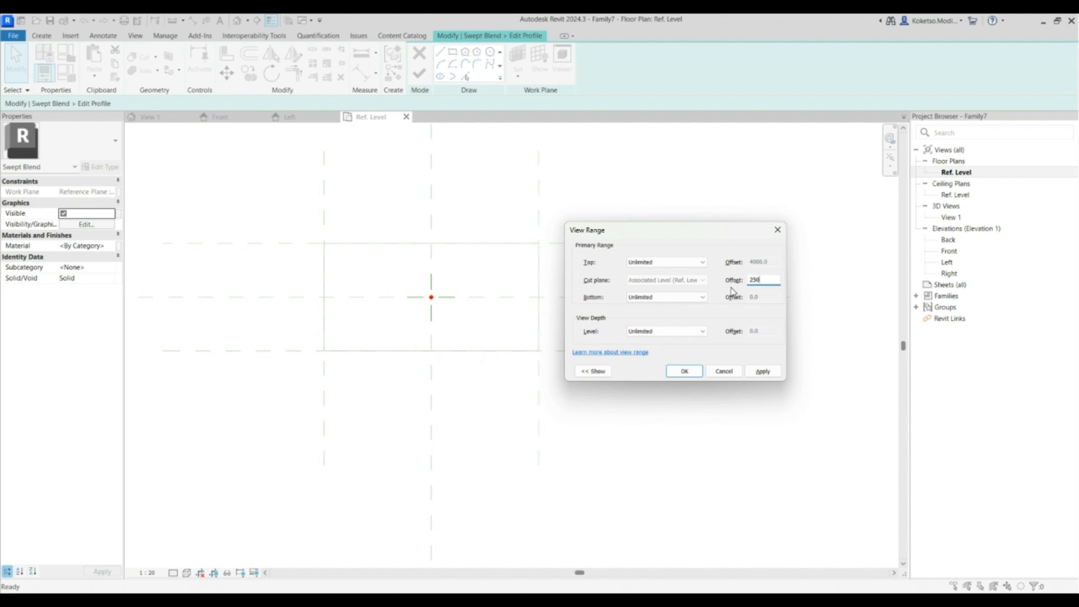
click(762, 372)
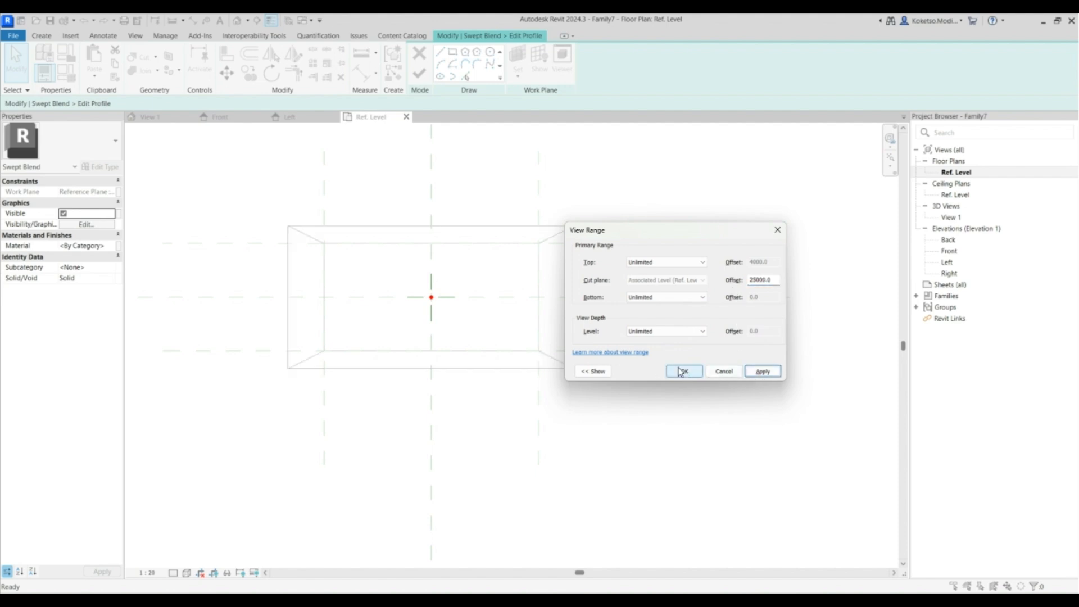
click(681, 372)
Draw the first profile as a 1600 x 800 mm rectangle on the flared cap's outer corners, and finish it in 3D.
click(452, 52)
click(283, 223)
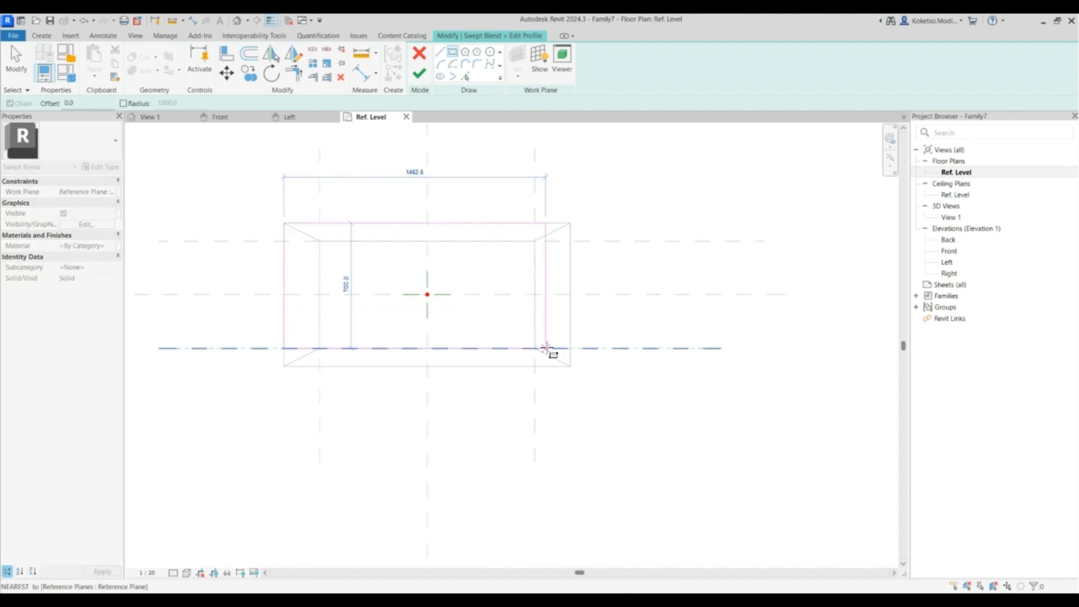
click(570, 367)
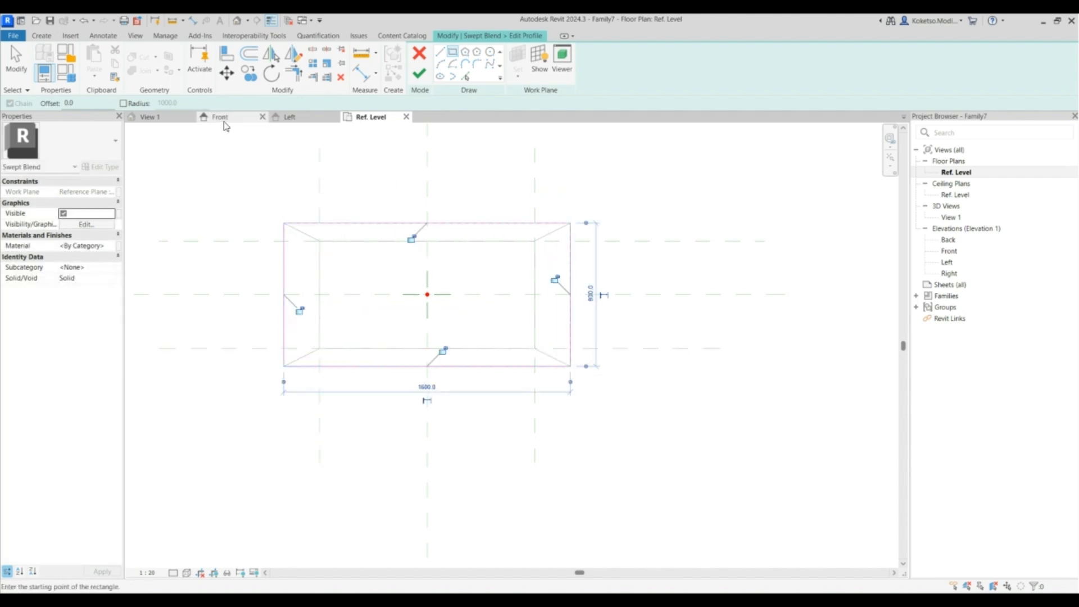
click(149, 116)
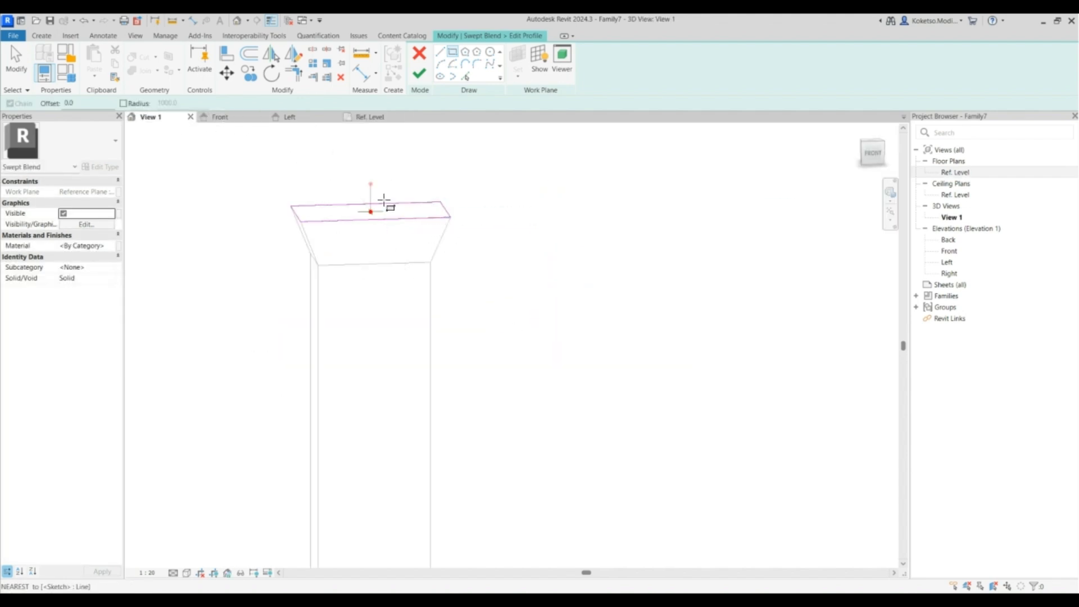
click(419, 73)
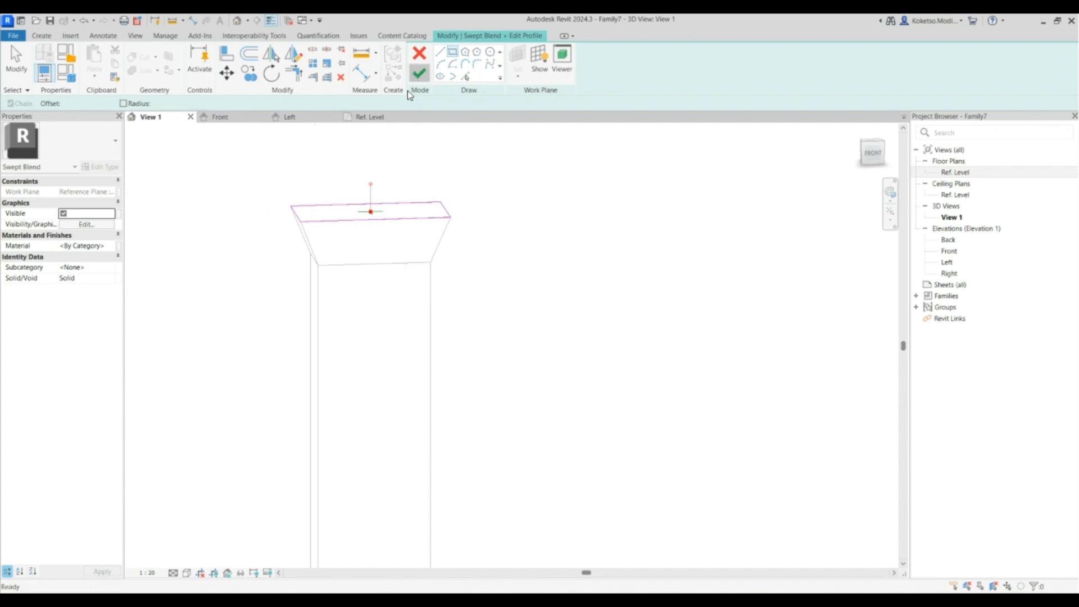
Draw the second profile in plan as a 1400 x 700 mm rectangle centred between the cap's outer and inner outlines.
click(586, 78)
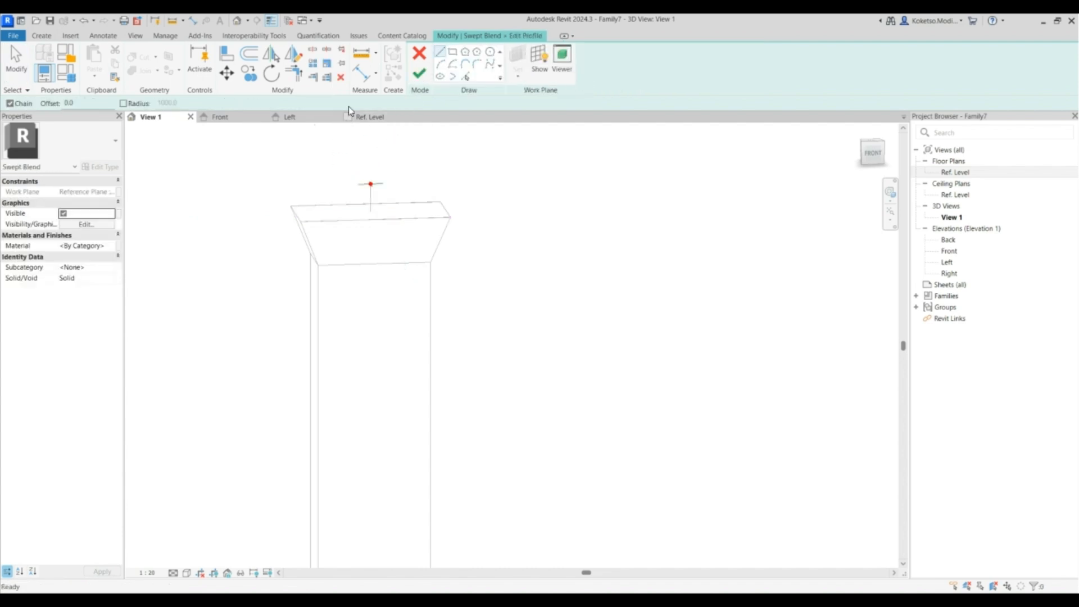
click(453, 53)
click(363, 117)
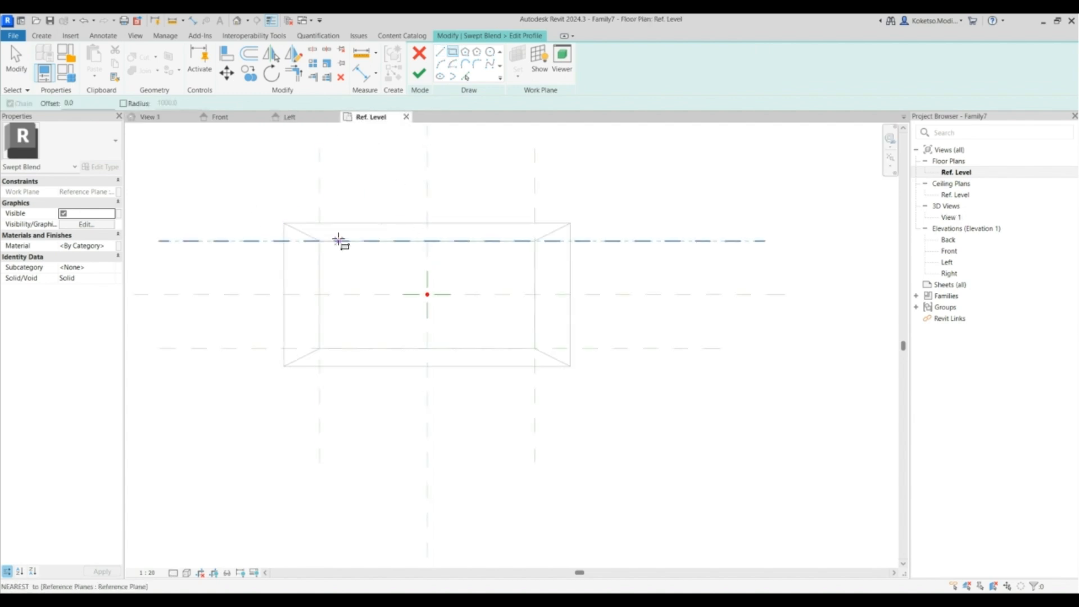
click(300, 231)
click(554, 355)
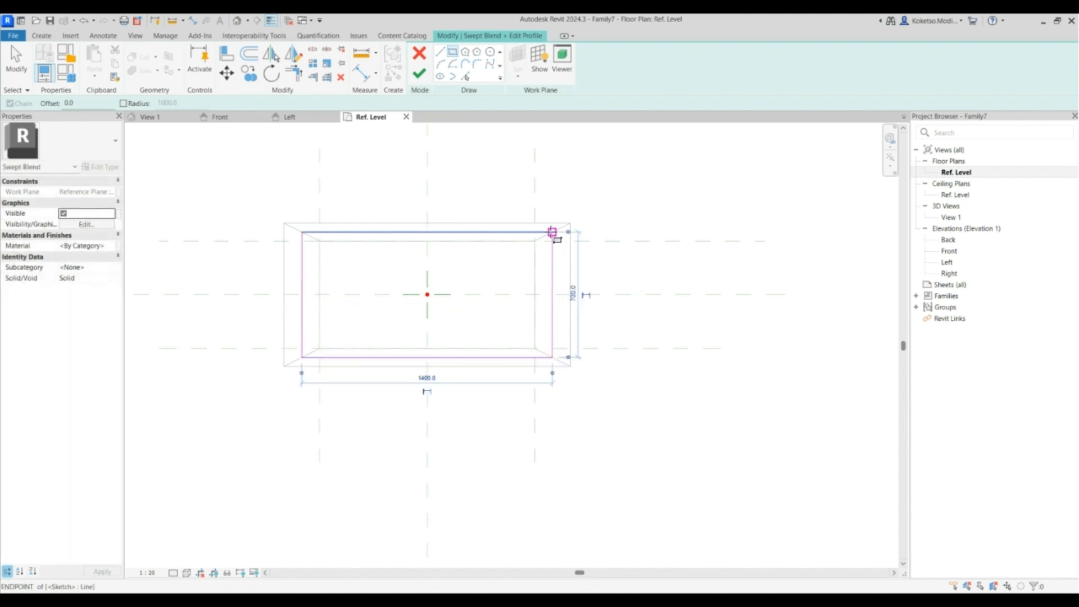
scroll(554, 234, up, 3)
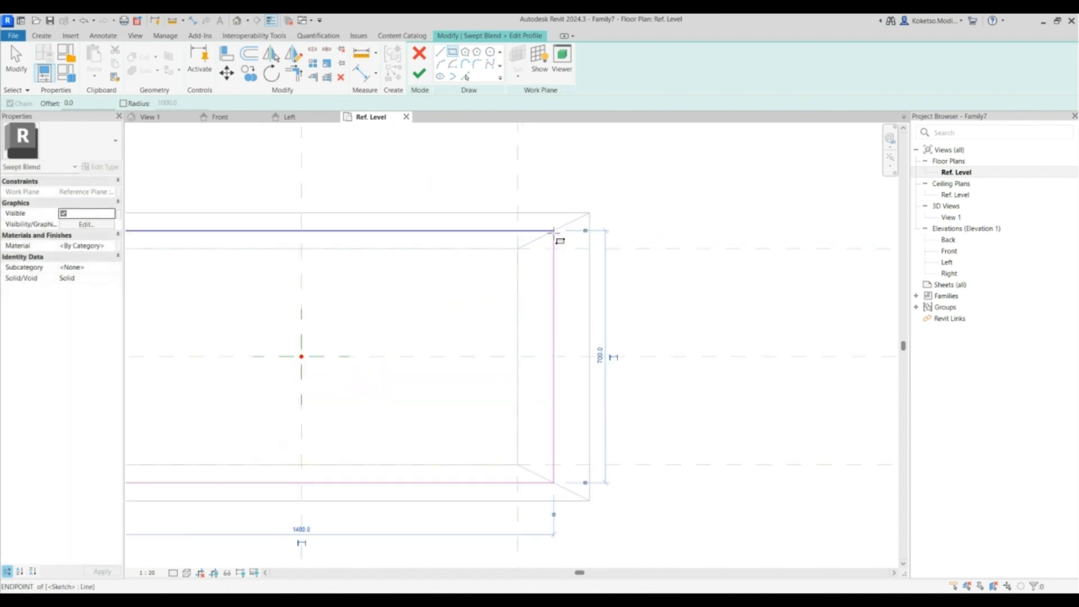
scroll(588, 214, down, 2)
scroll(586, 214, down, 1)
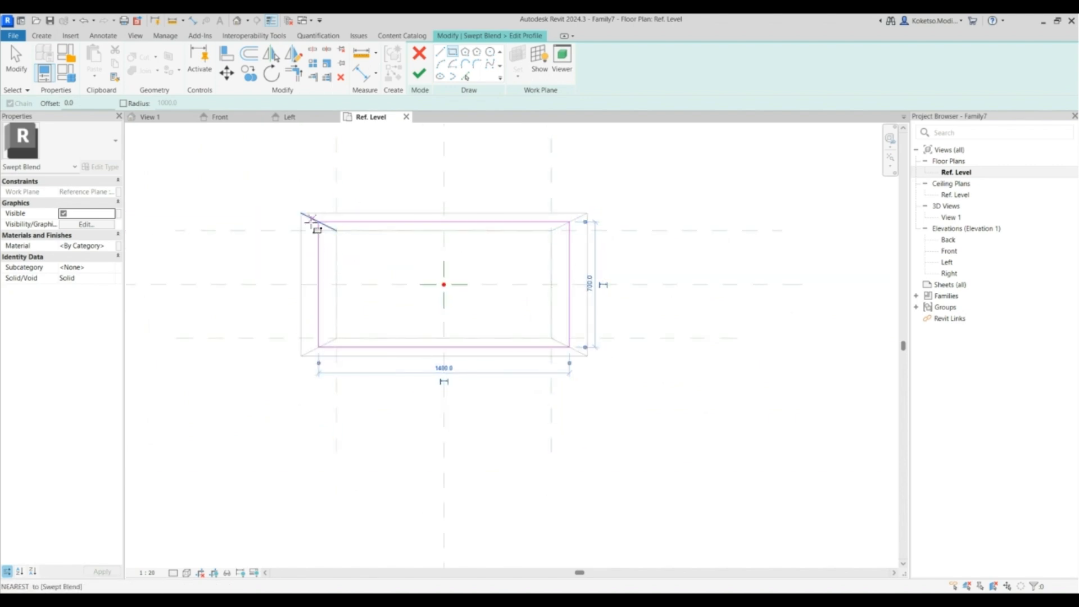
key(Escape)
key(Escape)
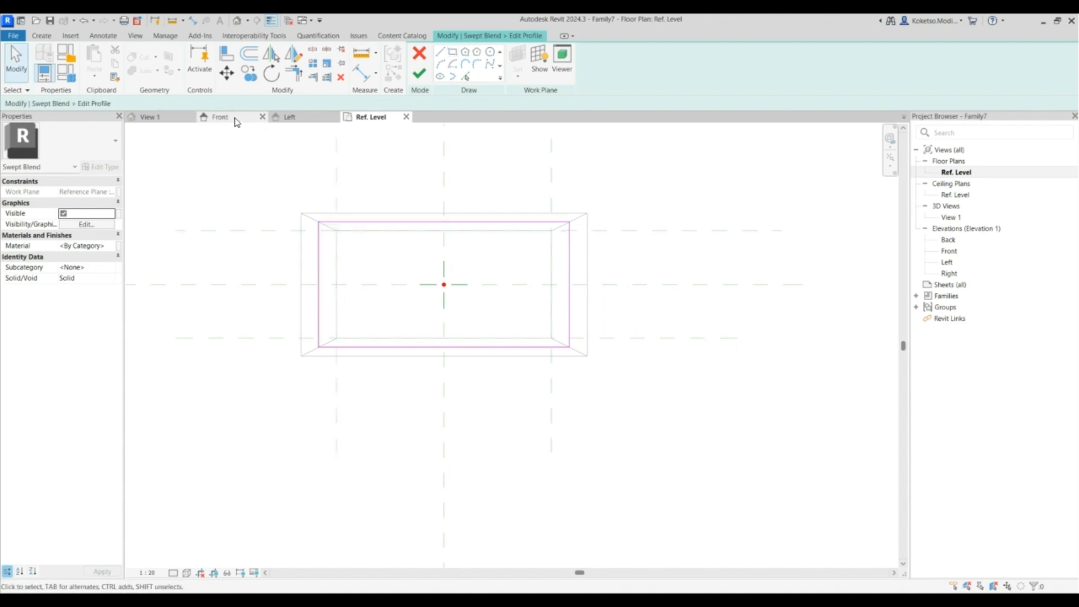
Finish the second profile and the swept blend, and inspect the whole pier in 3D.
click(149, 117)
click(419, 74)
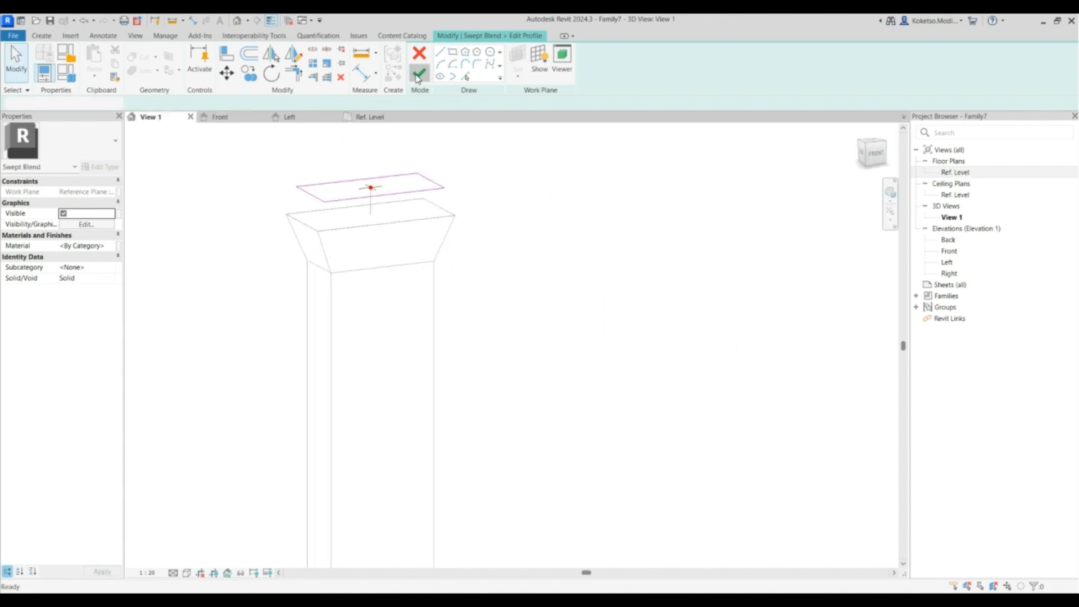
click(417, 77)
click(595, 302)
shift+middle_drag(595, 302, 568, 243)
scroll(567, 241, down, 3)
shift+middle_drag(612, 280, 643, 296)
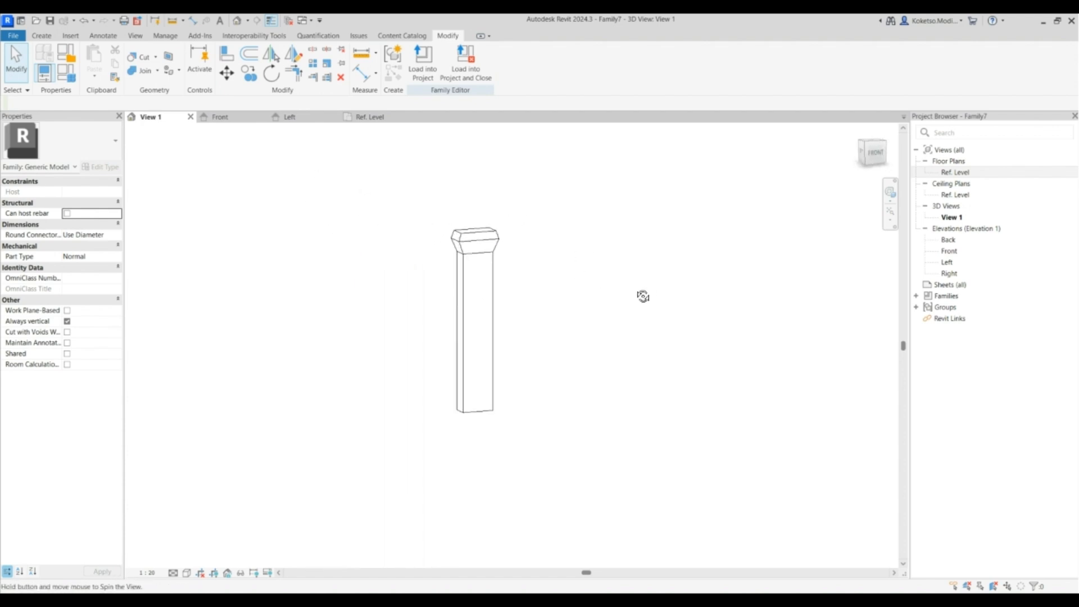
Assign the material Concrete, Cast In Situ to the column and both cap solids.
scroll(643, 296, up, 2)
drag(595, 169, 429, 308)
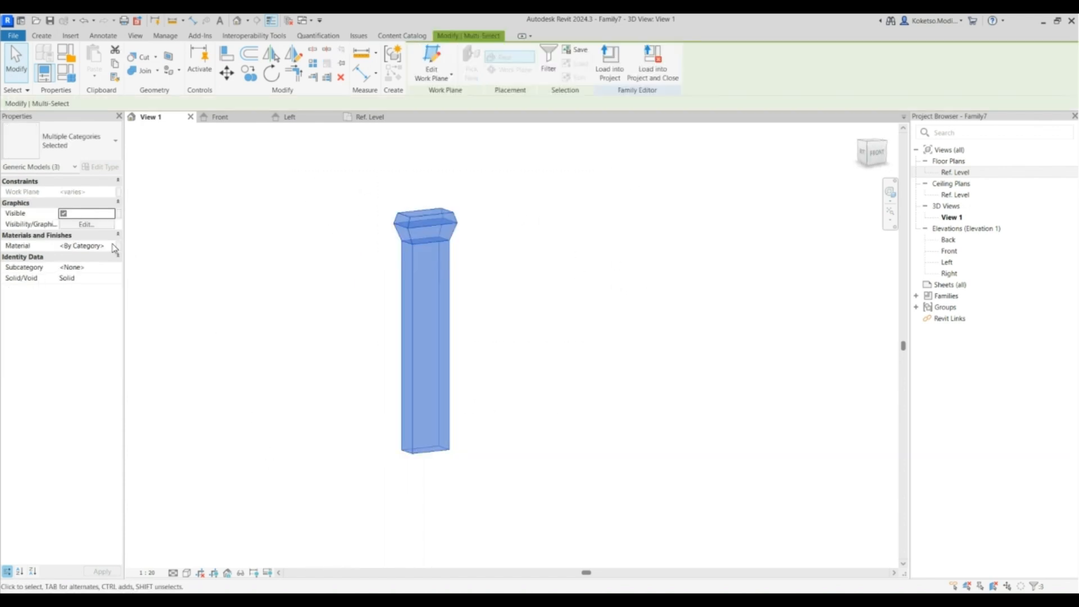
click(115, 248)
click(113, 246)
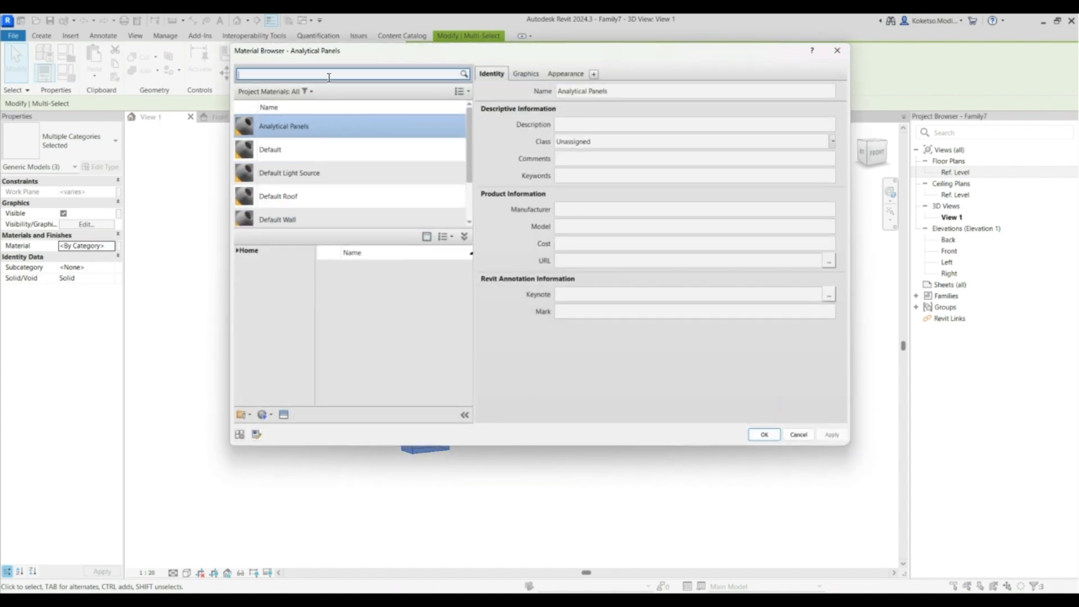
key(Return)
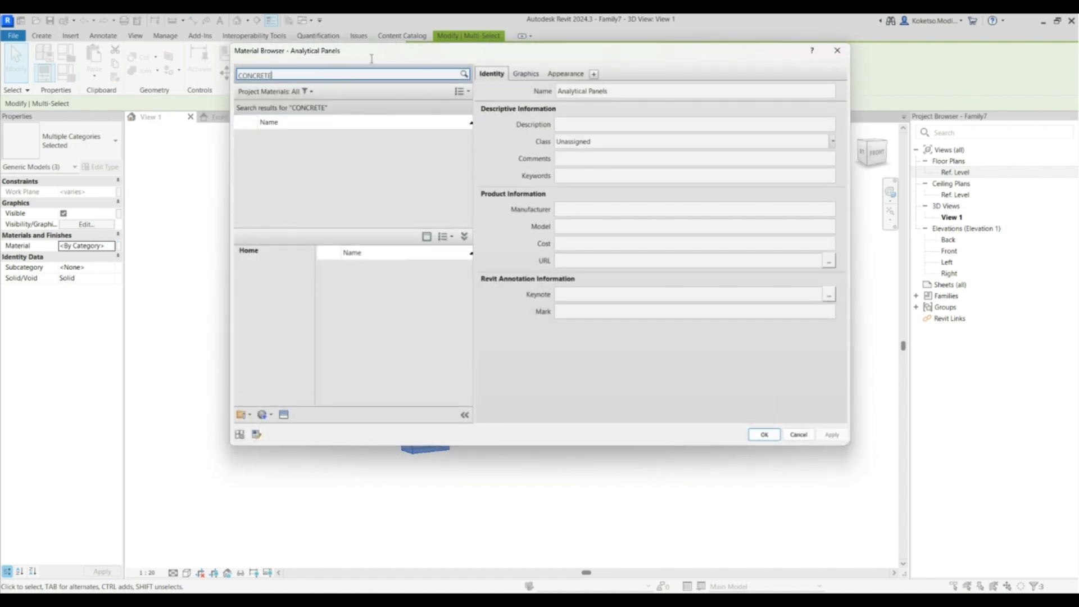
drag(469, 262, 470, 314)
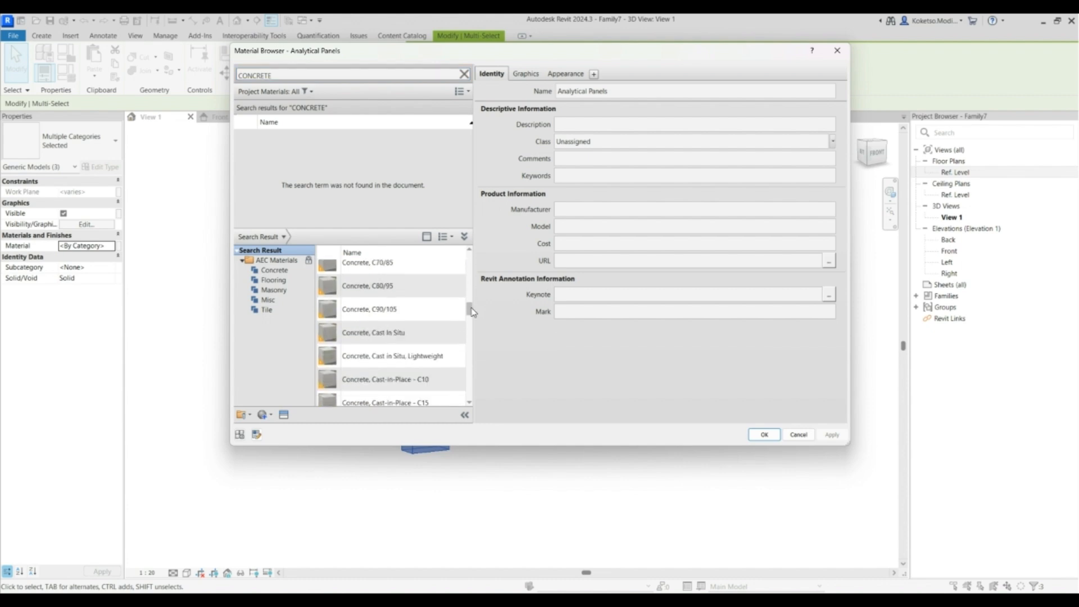
click(450, 314)
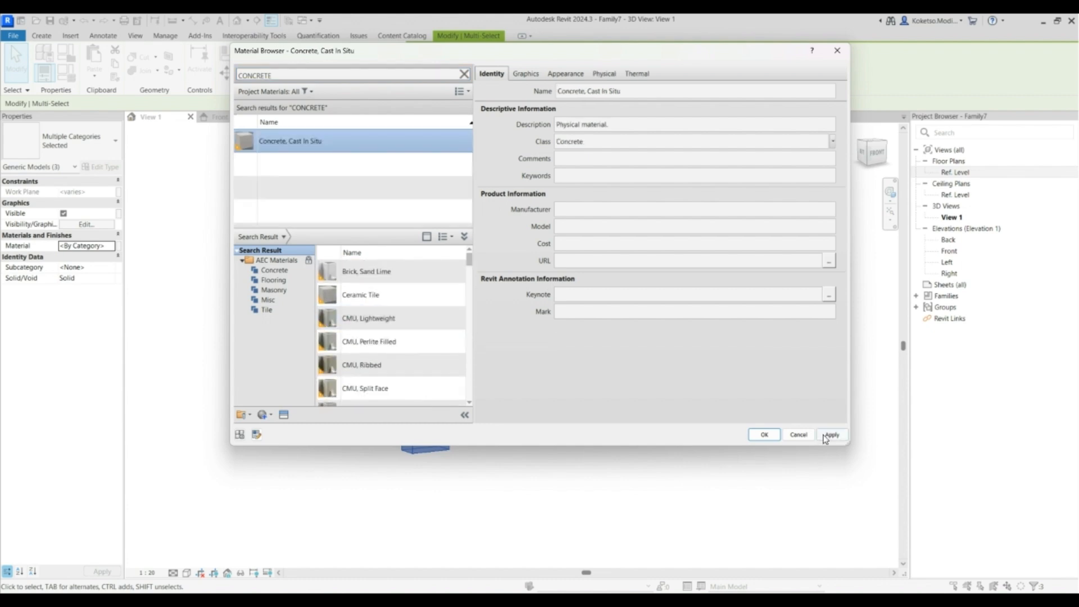
click(765, 434)
Change the 3D view's visual style to show the concrete texture, and view the pier cap from a corner.
click(186, 573)
click(210, 561)
scroll(415, 215, up, 3)
shift+middle_drag(714, 296, 449, 326)
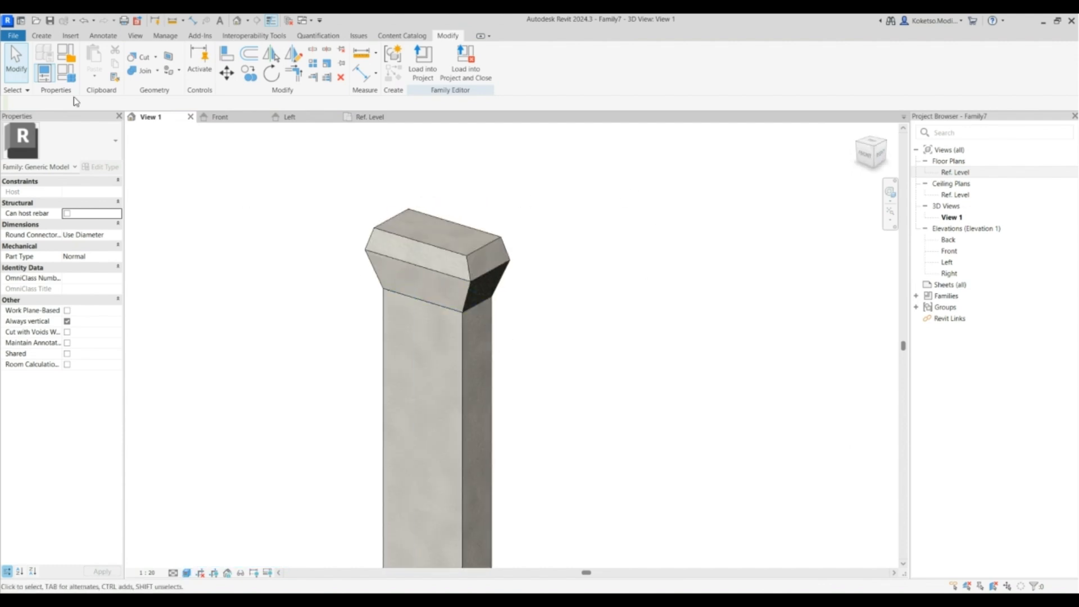
Save the family as THEVDCSPACE - PIER-06.rfa in the BRIDGE PIER CATALOGUE folder.
click(17, 39)
mouse_move(42, 181)
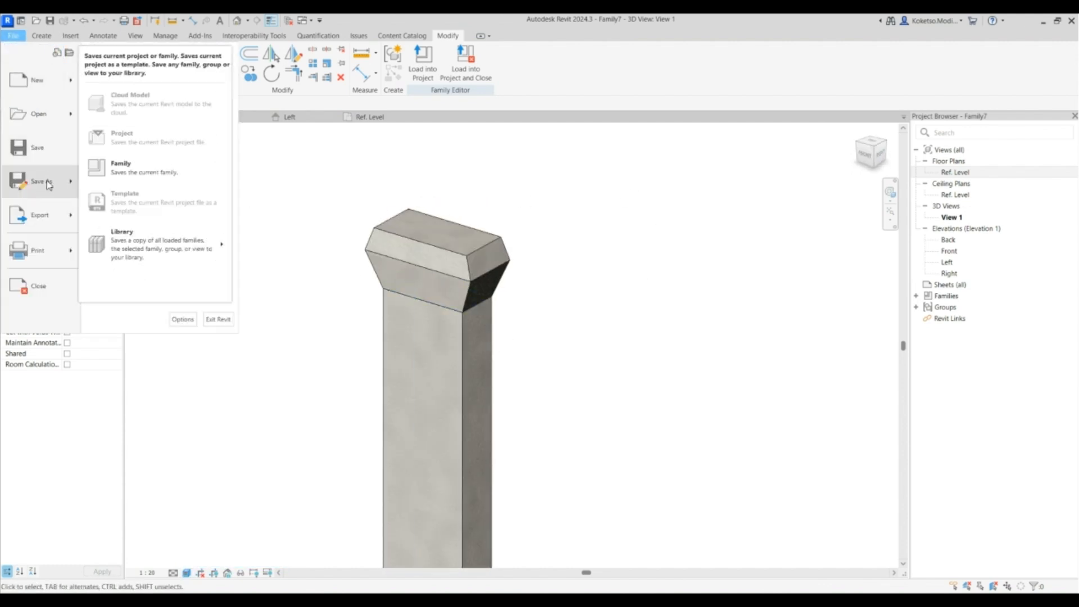
click(130, 166)
click(483, 222)
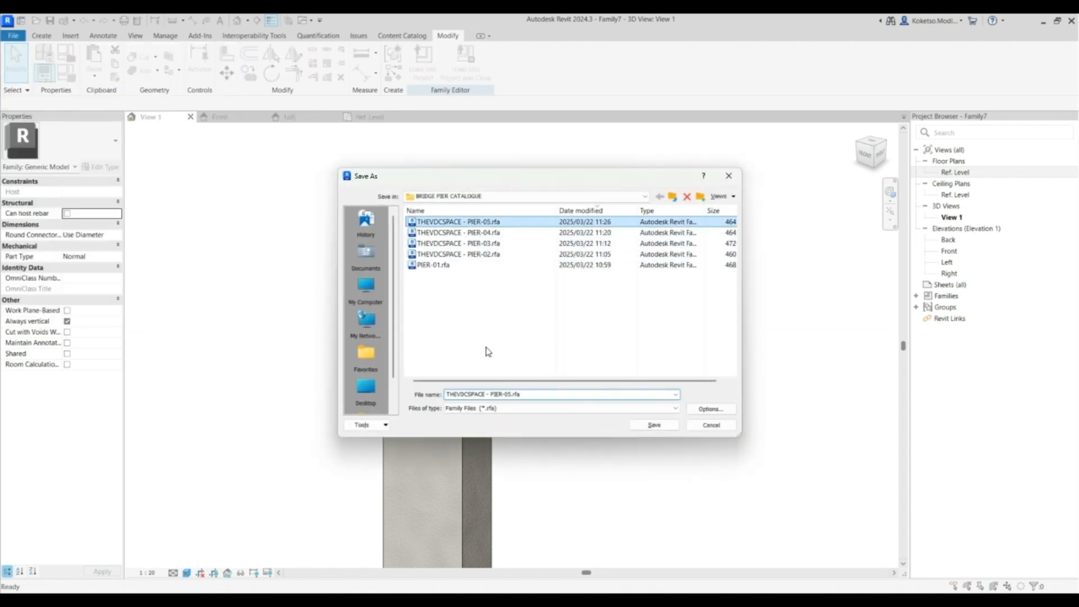
triple_click(510, 393)
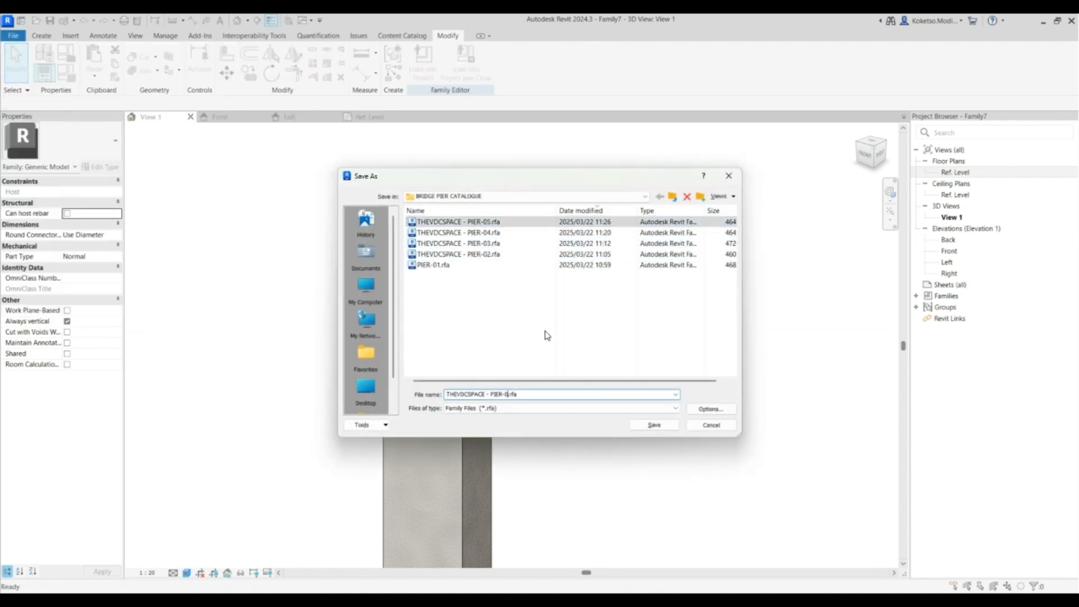
click(658, 427)
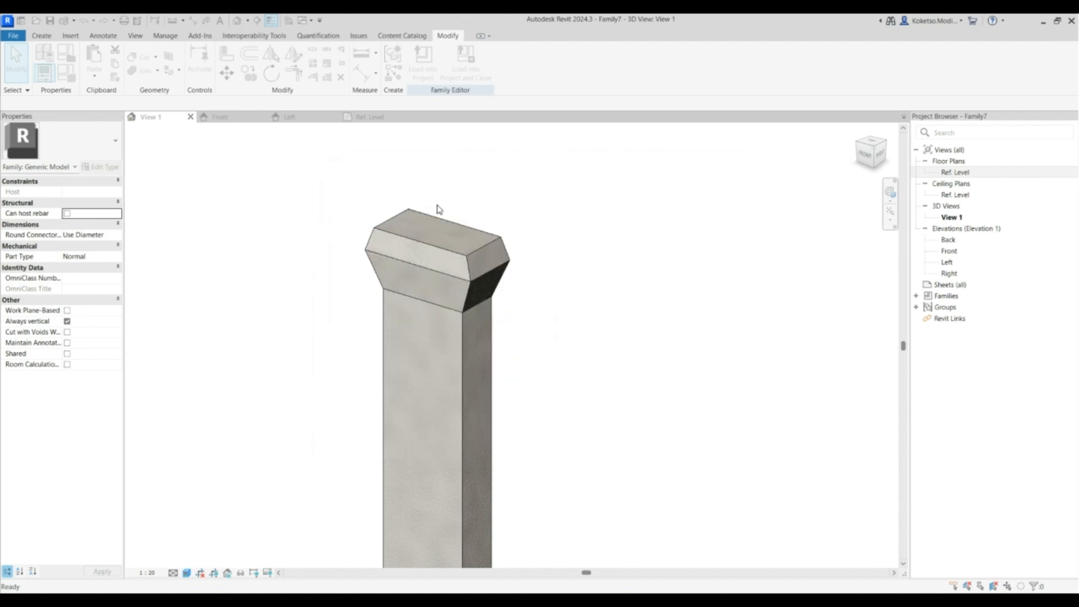
Close the remaining PIER-06 views and create a new family from the Metric Generic Model Adaptive template.
click(335, 117)
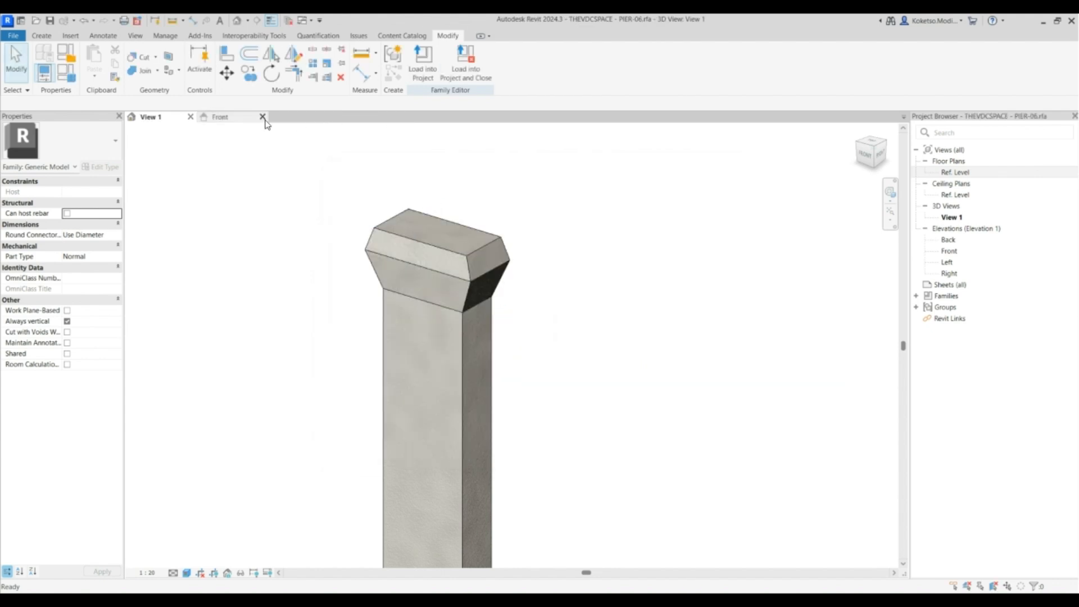
click(191, 117)
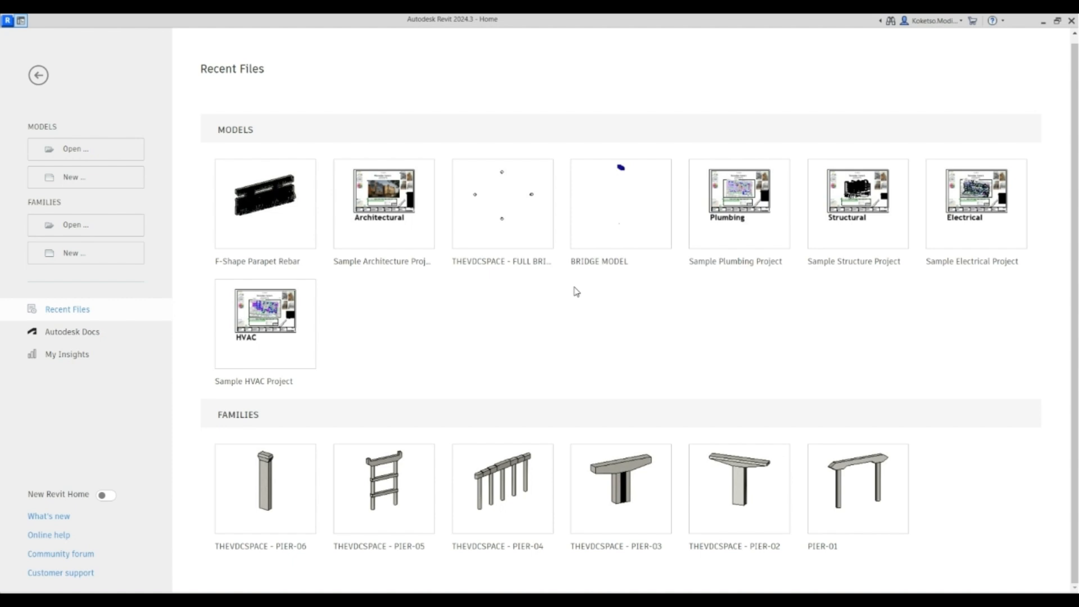
click(68, 254)
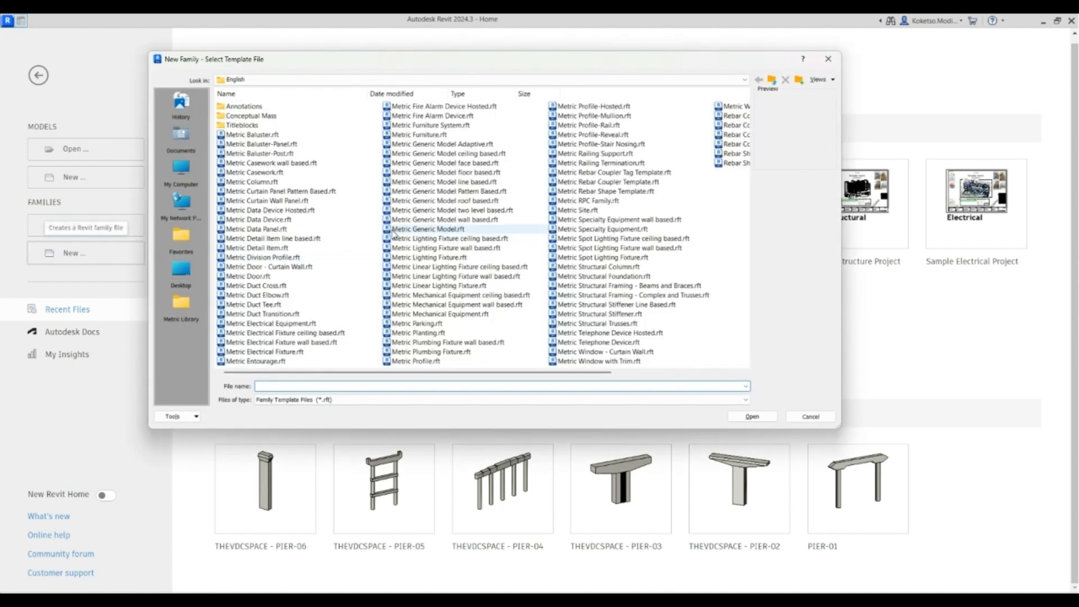
click(448, 144)
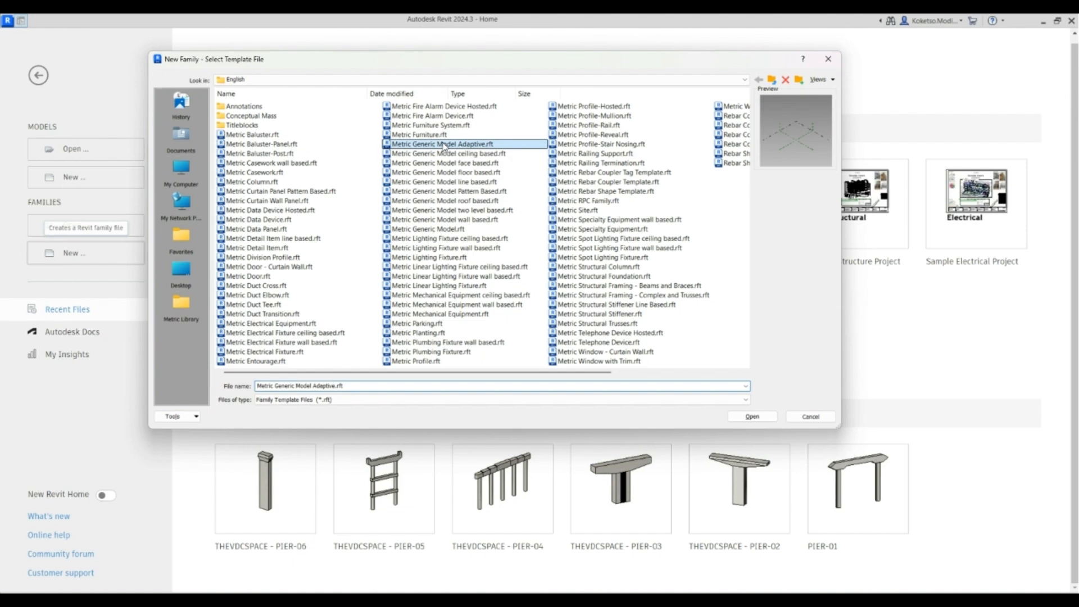
click(742, 416)
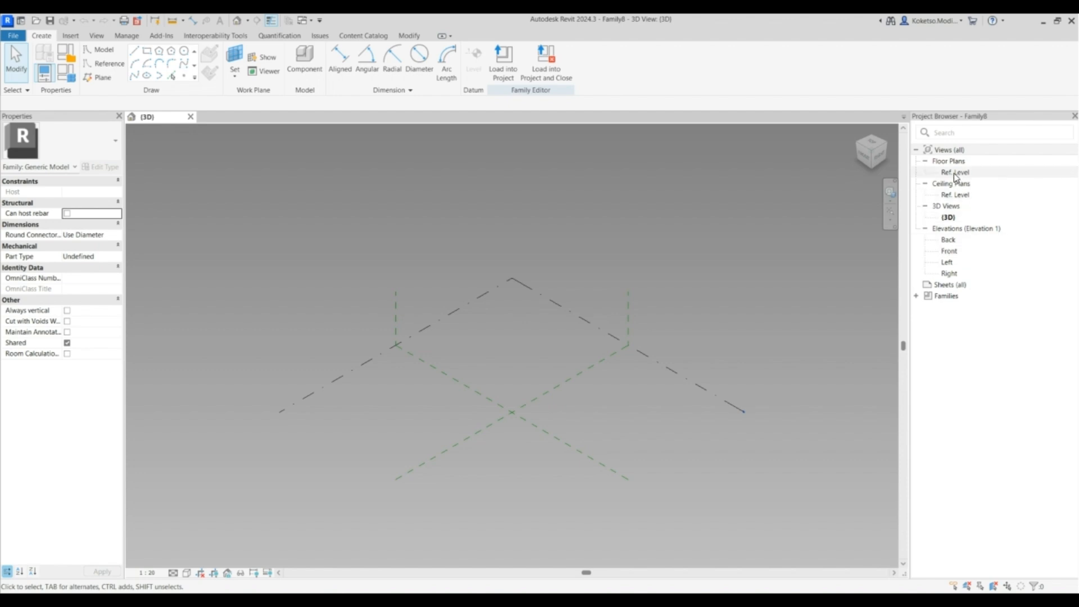
In the Front elevation, draw a horizontal reference plane across the vertical centre plane and set it 8000 mm above Ref. Level.
double_click(950, 250)
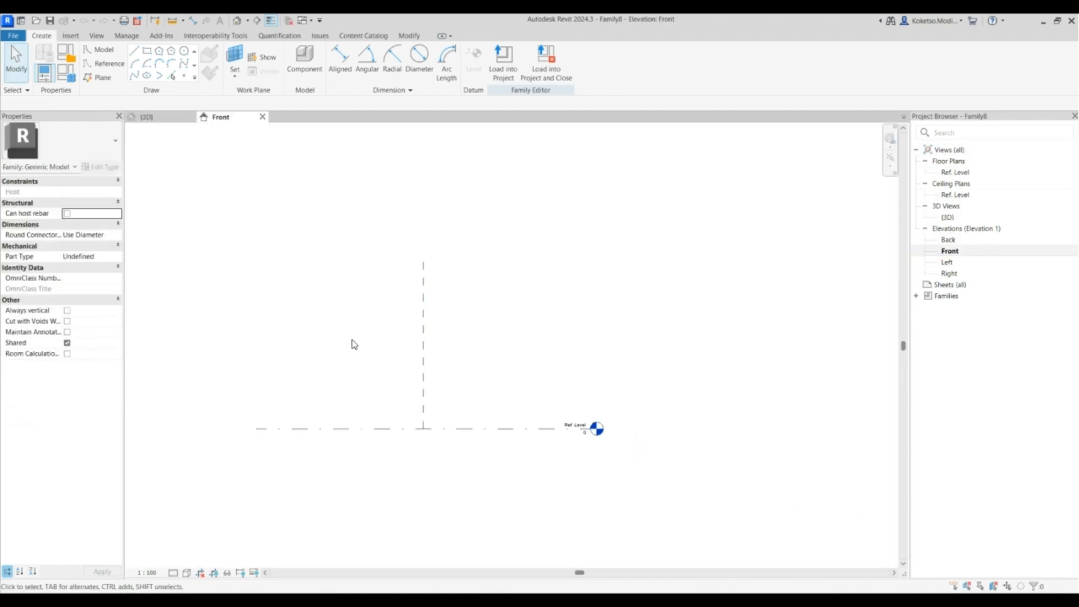
click(98, 77)
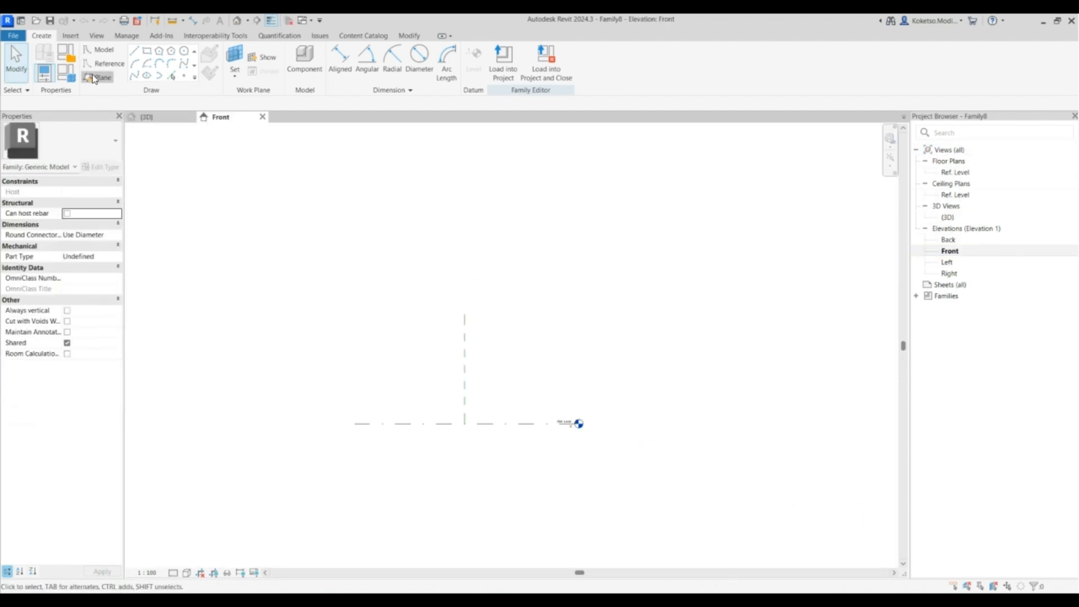
click(324, 225)
click(644, 225)
key(Escape)
key(Escape)
click(449, 226)
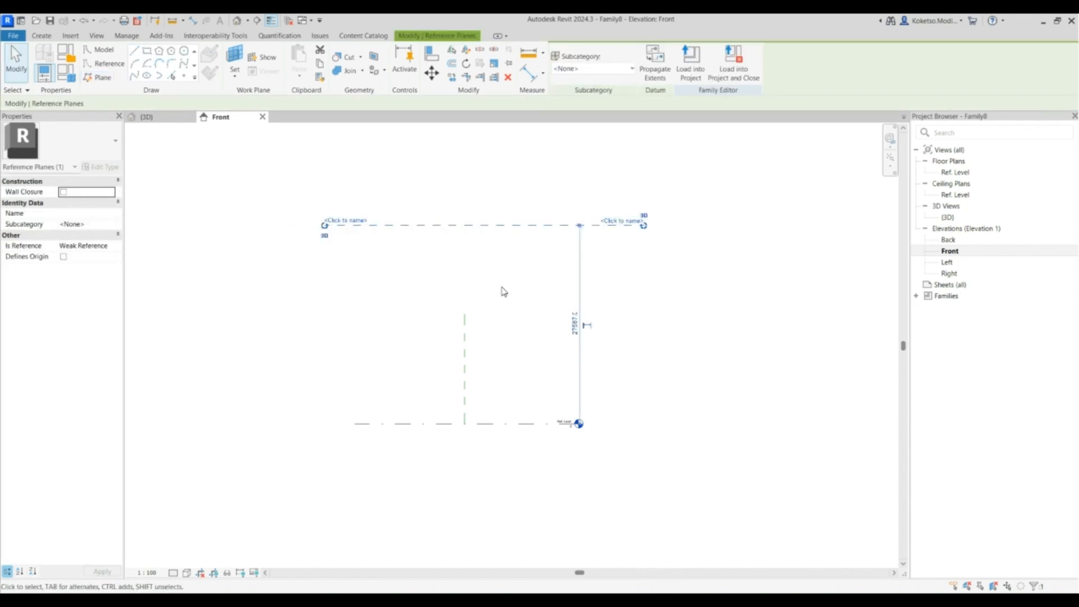
click(575, 325)
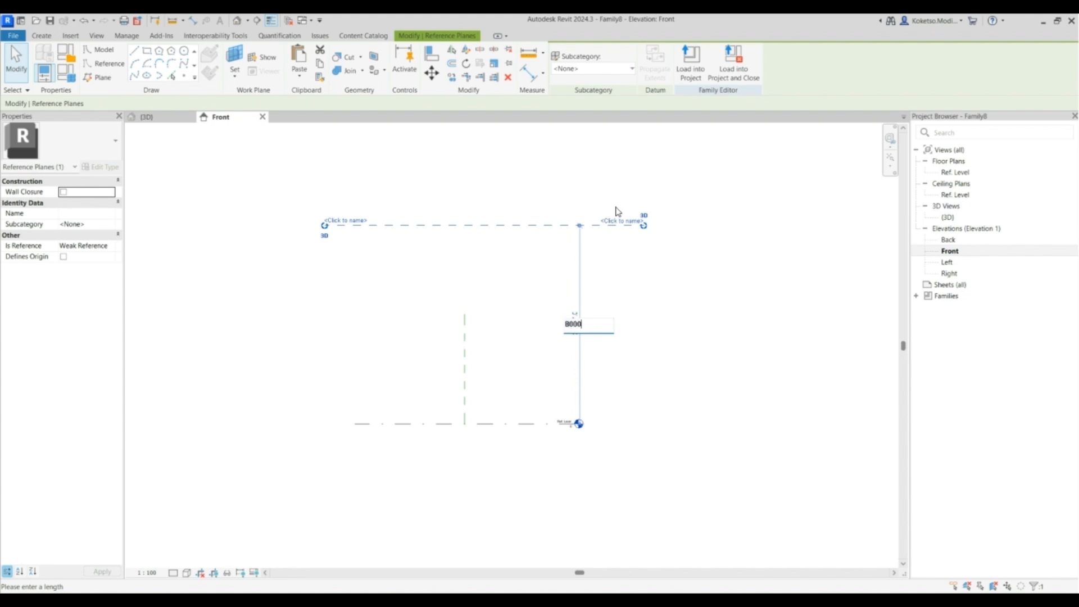
key(Return)
Copy the horizontal reference plane 2000 mm upward in the Front elevation.
scroll(473, 399, up, 3)
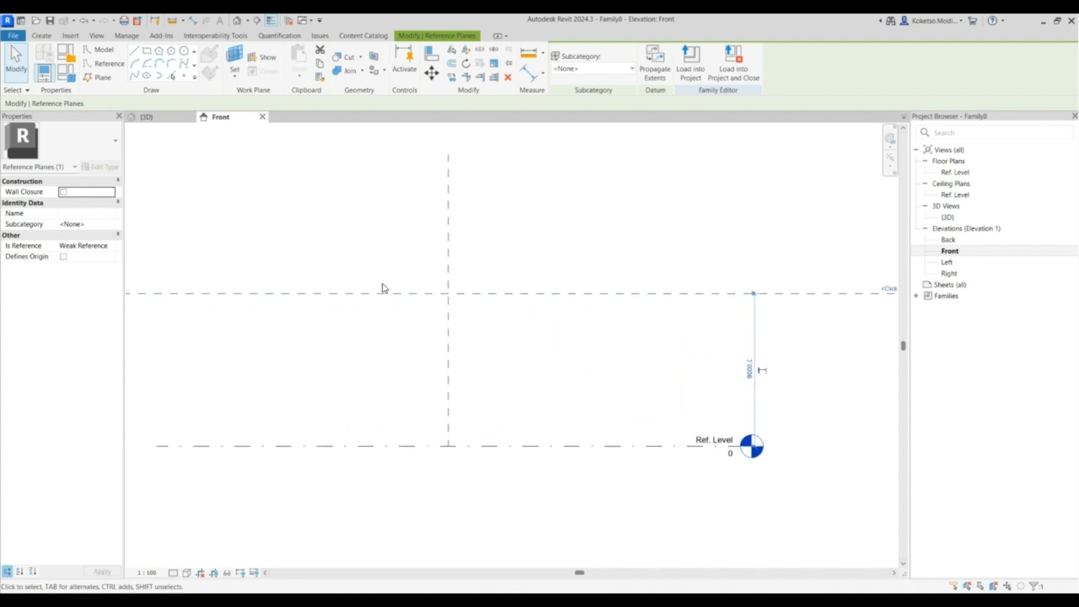
scroll(382, 284, up, 1)
click(452, 77)
click(389, 297)
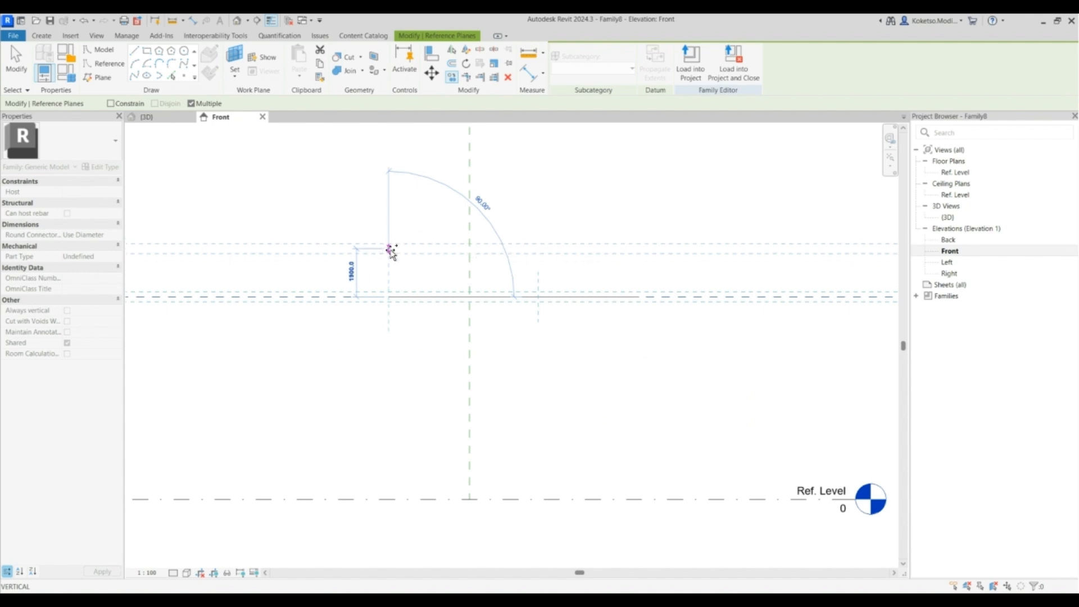
click(389, 247)
key(Escape)
key(Escape)
scroll(401, 256, down, 3)
scroll(406, 257, up, 4)
scroll(403, 249, down, 4)
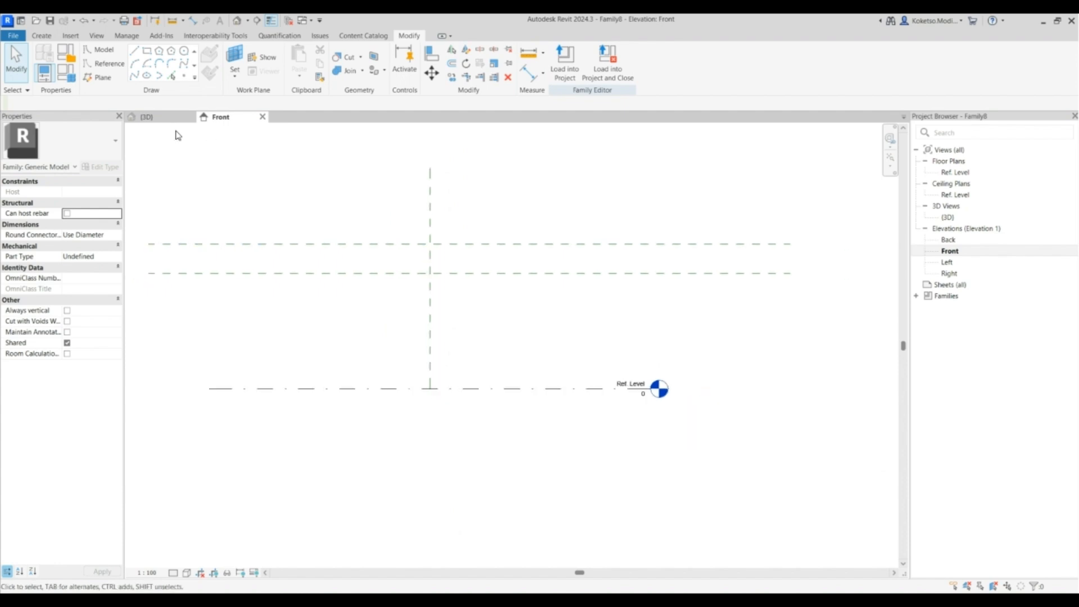
In the Ref. Level plan, draw a model-line circle of radius 800 mm centred on the reference plane intersection.
double_click(956, 172)
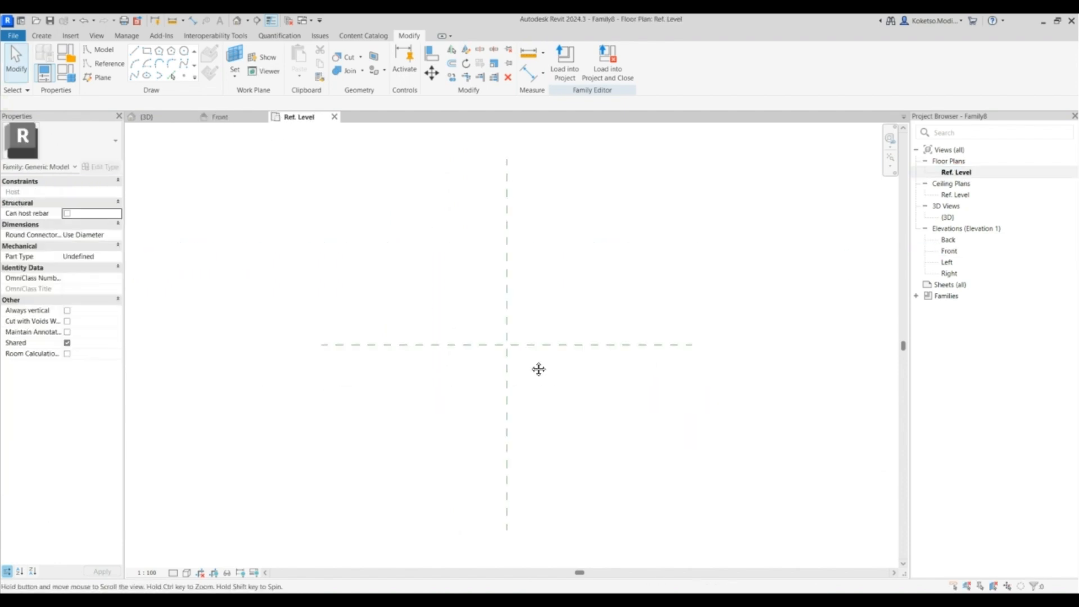
click(184, 50)
scroll(472, 329, up, 2)
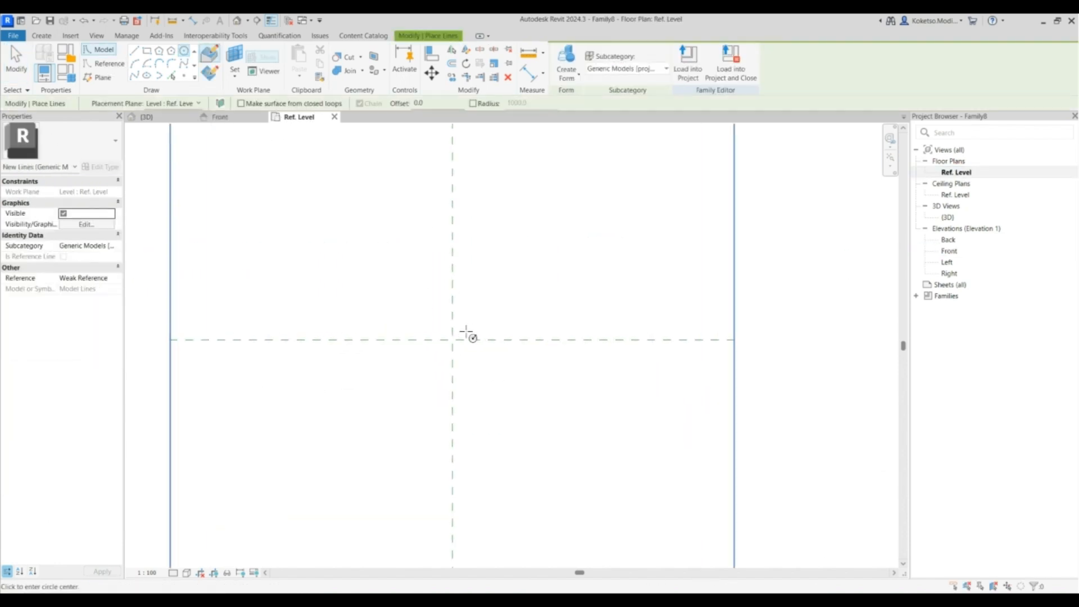
click(452, 340)
scroll(453, 309, up, 2)
scroll(450, 344, up, 2)
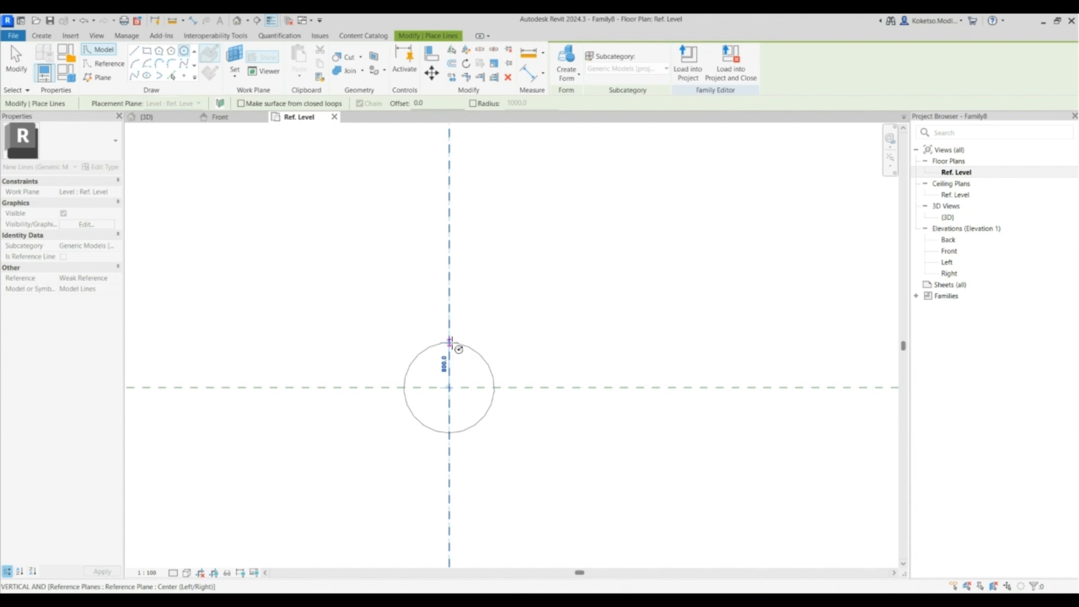
click(449, 341)
key(Escape)
key(Escape)
scroll(400, 306, down, 2)
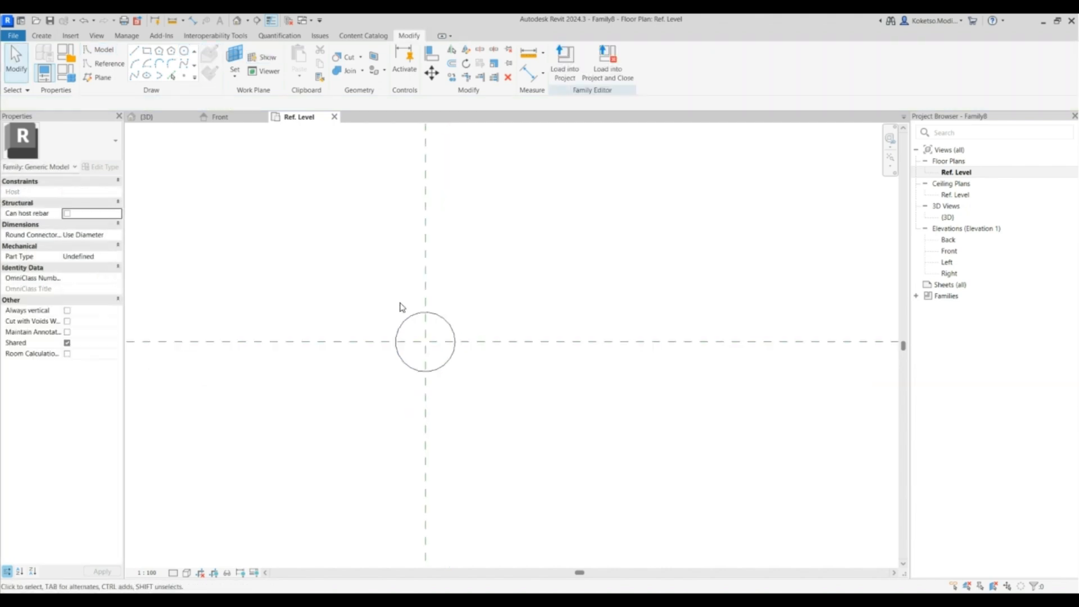
Create a solid cylinder form from the 800 mm circle in the 3D view.
click(409, 317)
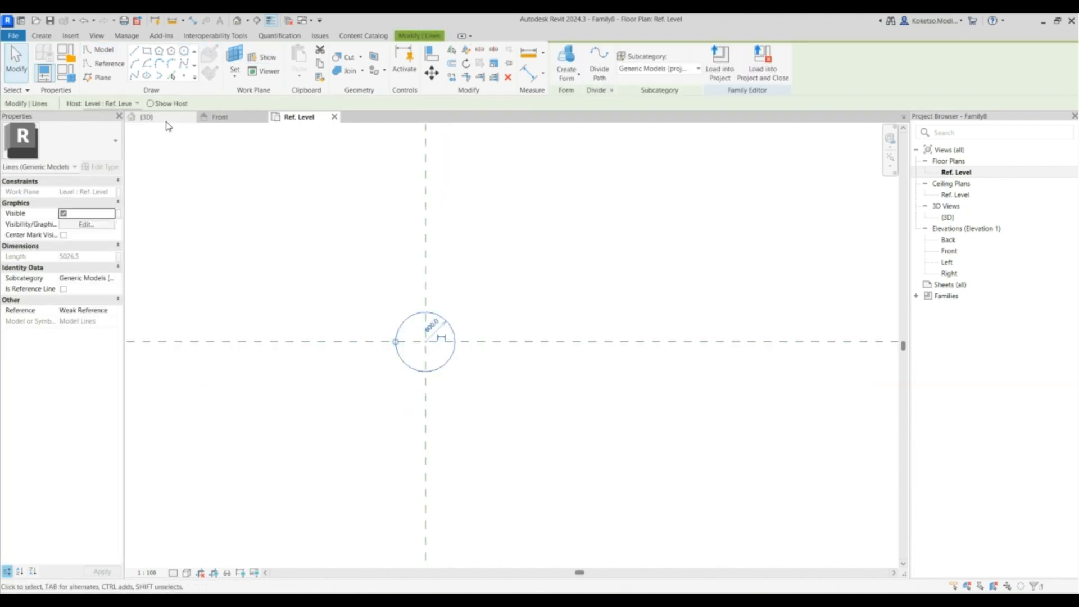
click(148, 117)
scroll(450, 359, up, 3)
click(566, 61)
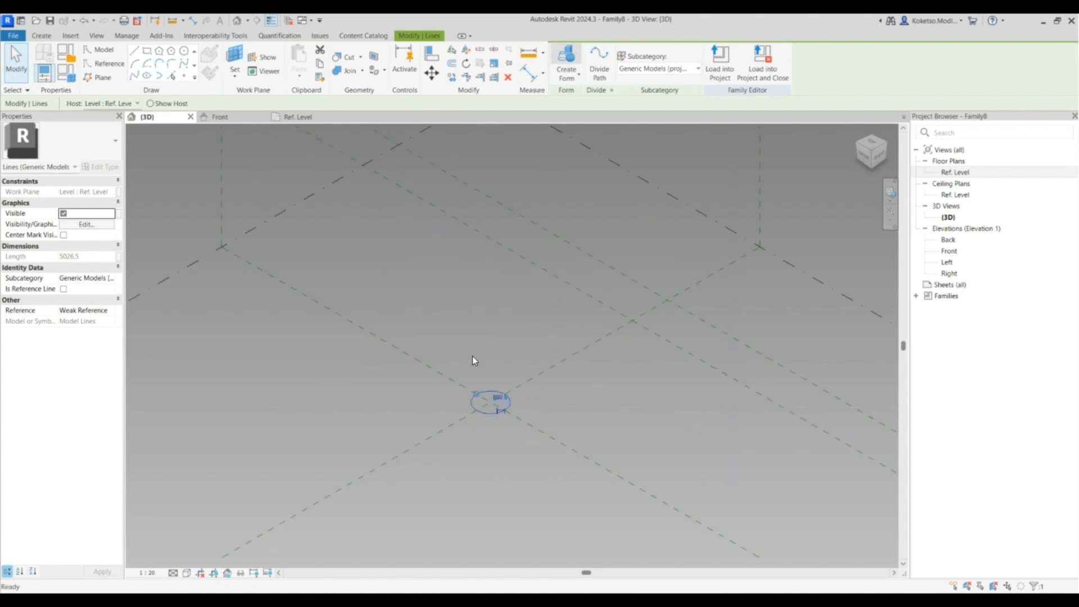
click(490, 393)
In the Front elevation, stretch the cylinder's top face up to the lower horizontal reference plane.
click(220, 117)
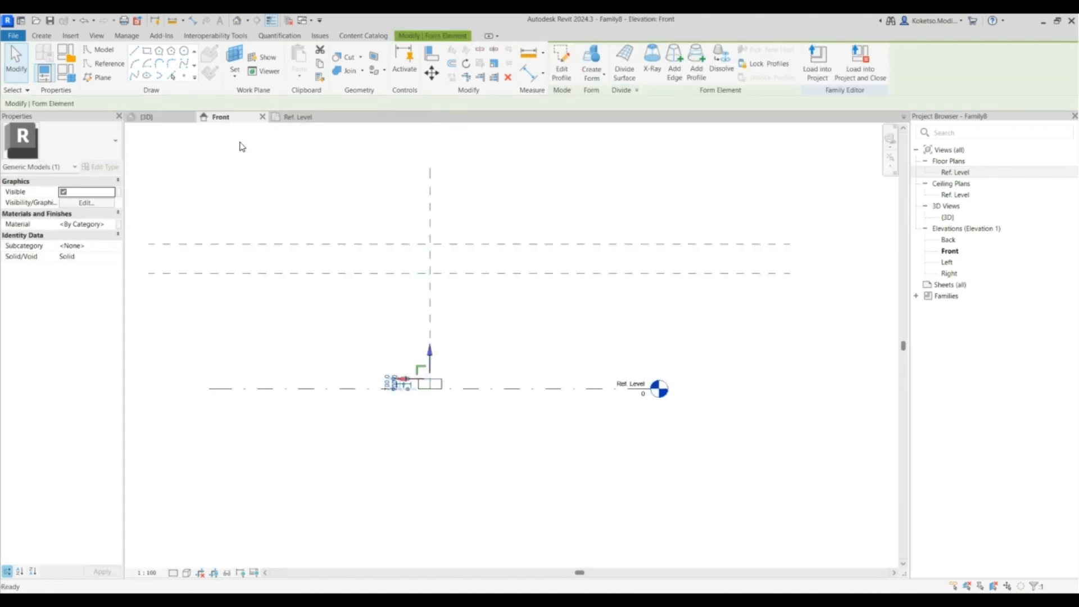
drag(433, 302, 431, 245)
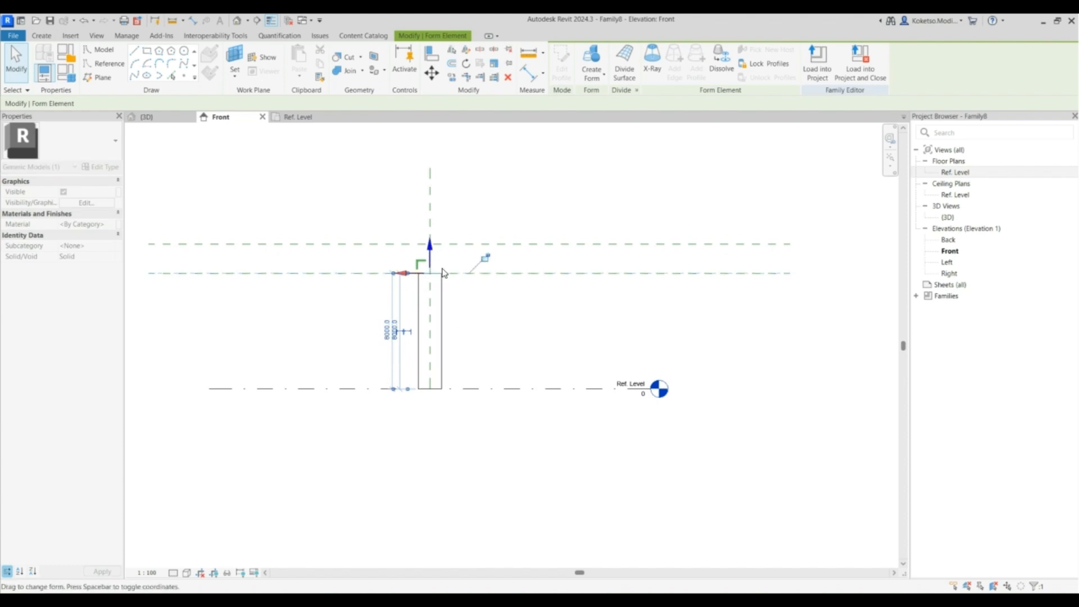
click(481, 256)
scroll(433, 277, up, 1)
scroll(433, 277, up, 3)
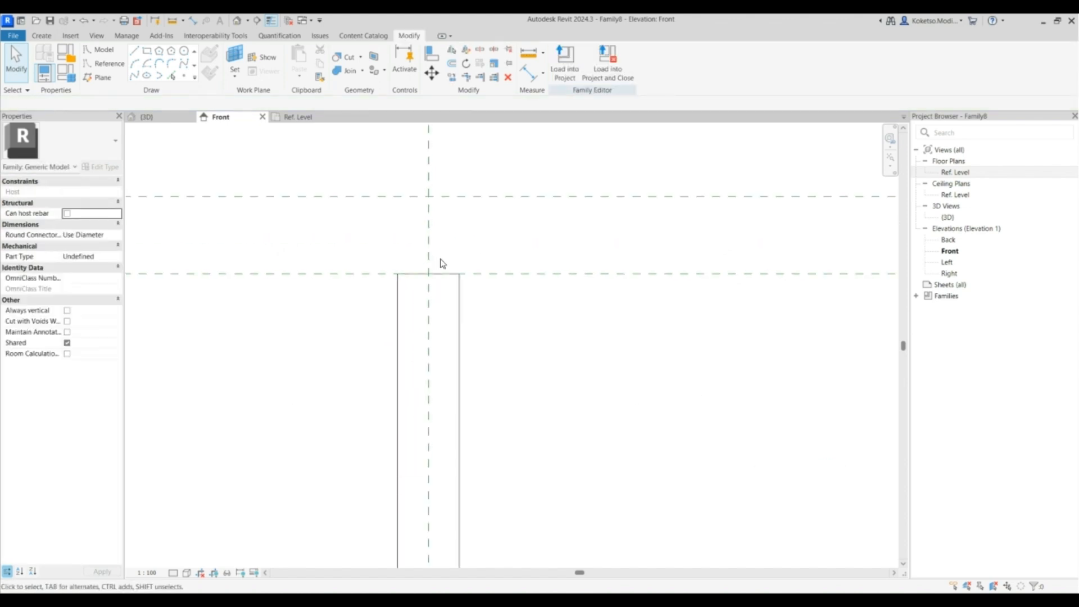
Name the upper horizontal reference plane TOPOF PIER HEAD in the Front elevation.
click(292, 118)
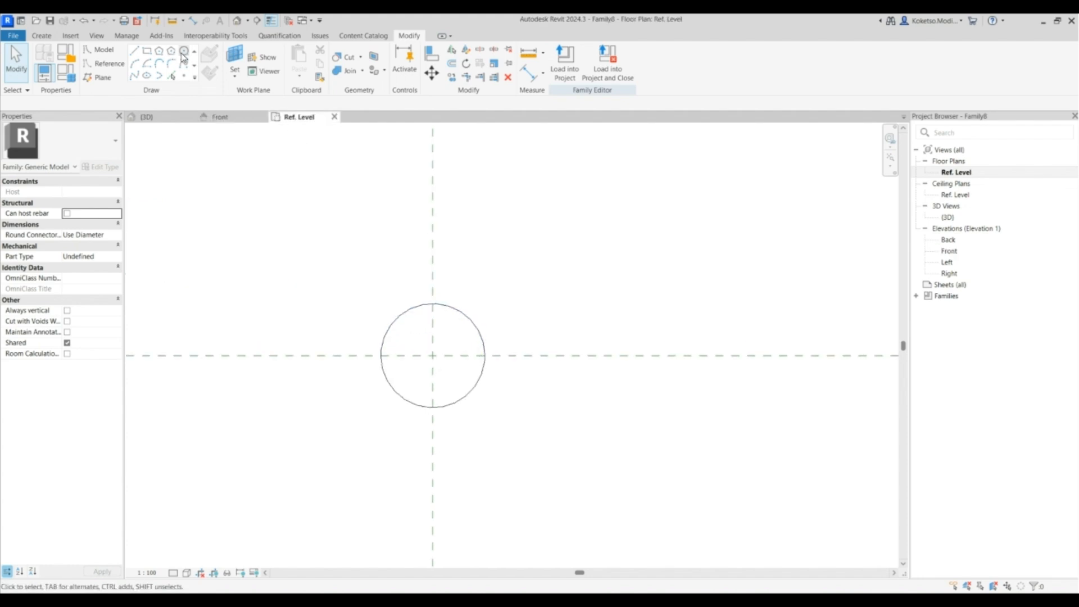
click(219, 117)
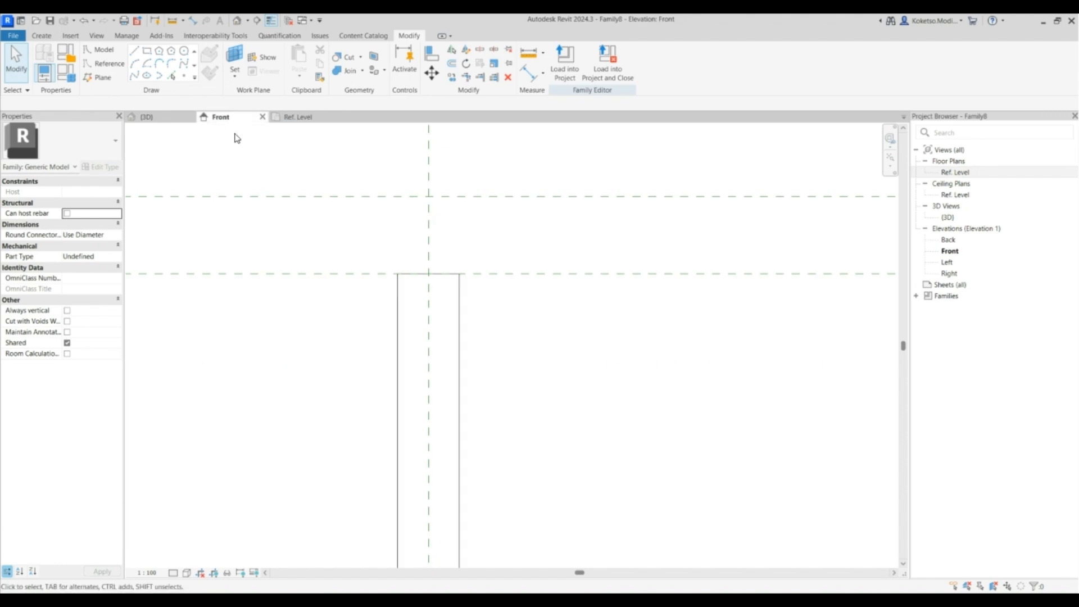
click(308, 194)
scroll(309, 194, down, 2)
scroll(545, 195, up, 1)
click(557, 180)
click(559, 192)
click(559, 189)
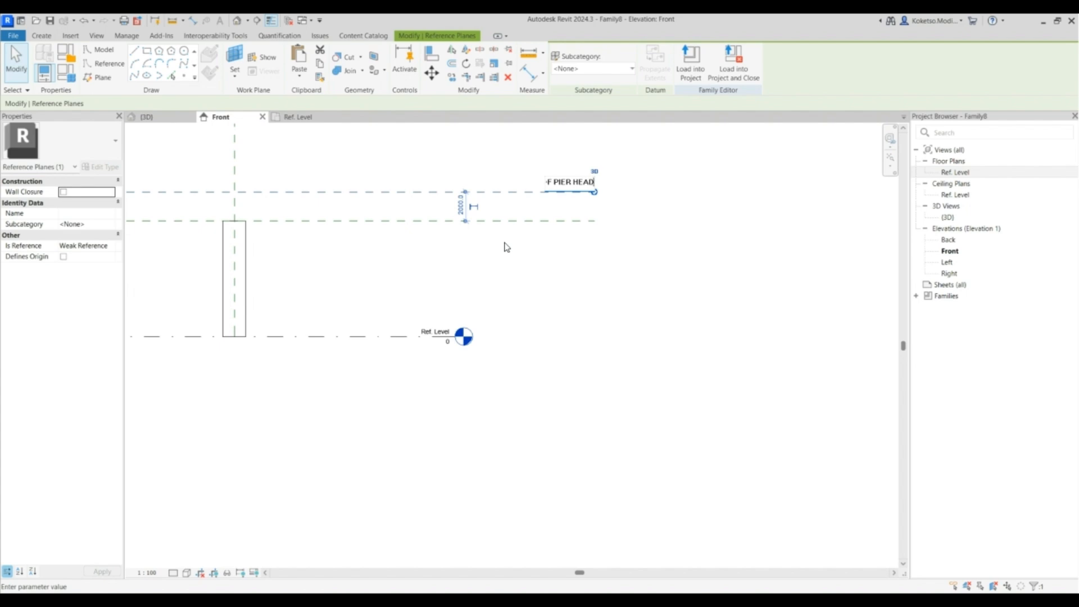
click(506, 295)
click(362, 216)
middle_drag(315, 224, 411, 237)
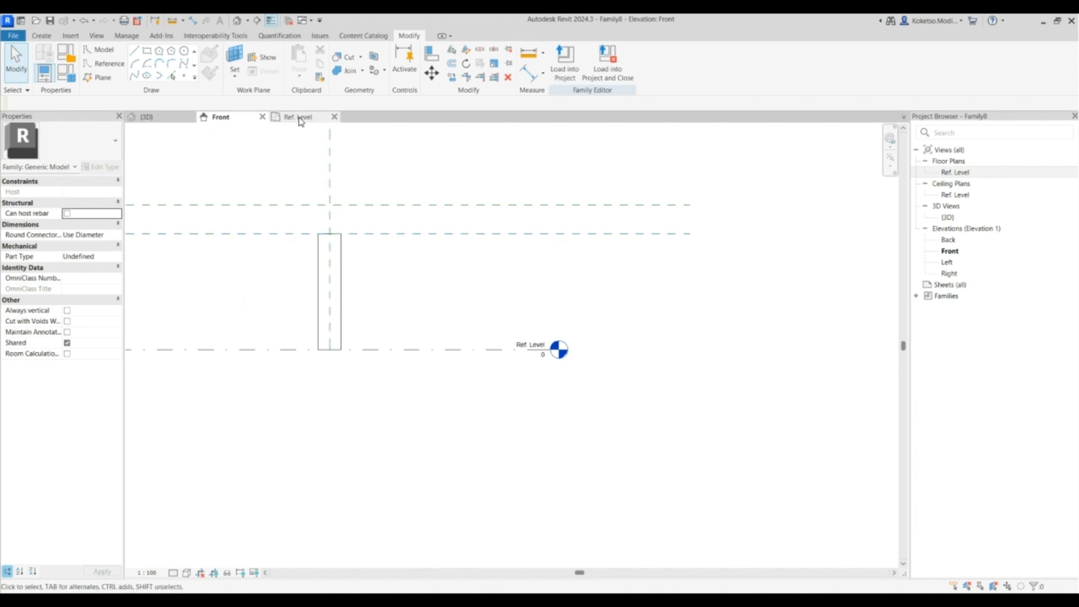
In the Ref. Level plan, draw a 1500 mm radius circle centred on the column, placed on the TOPOF PIER HEAD reference plane.
click(299, 117)
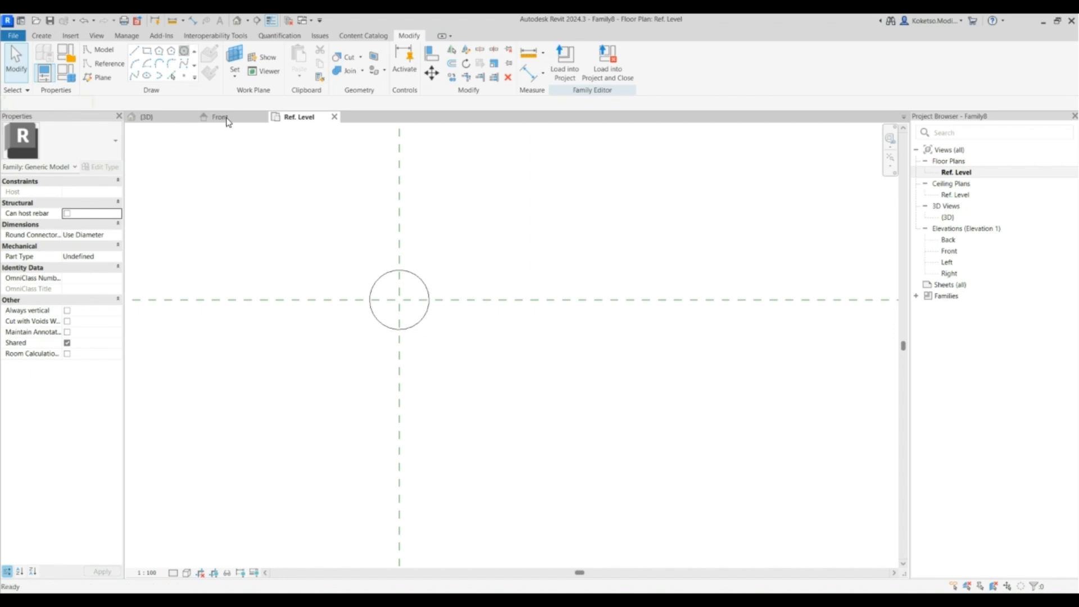
click(184, 52)
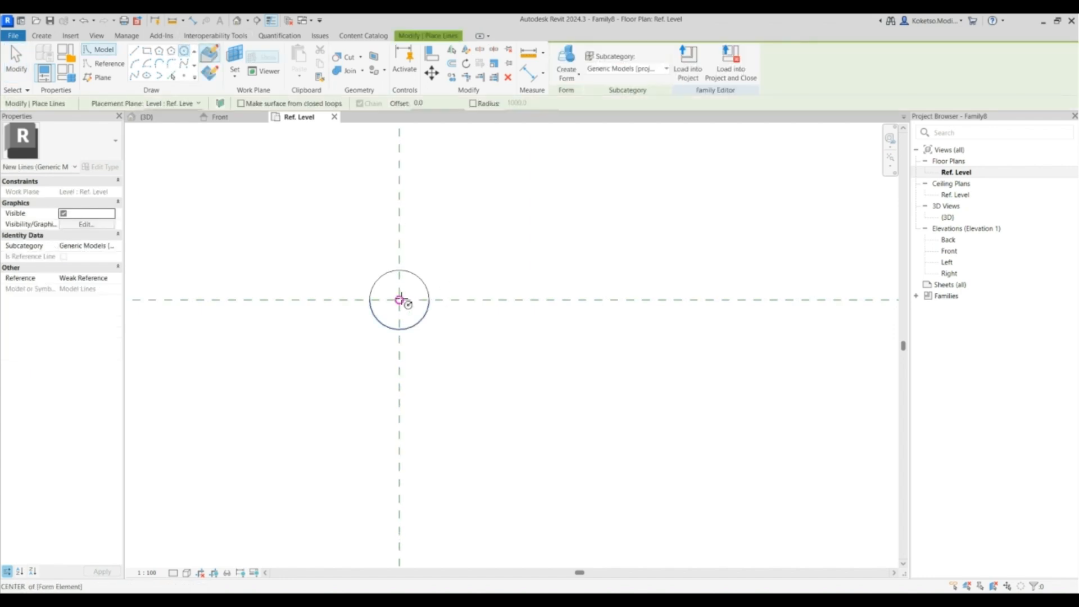
click(400, 300)
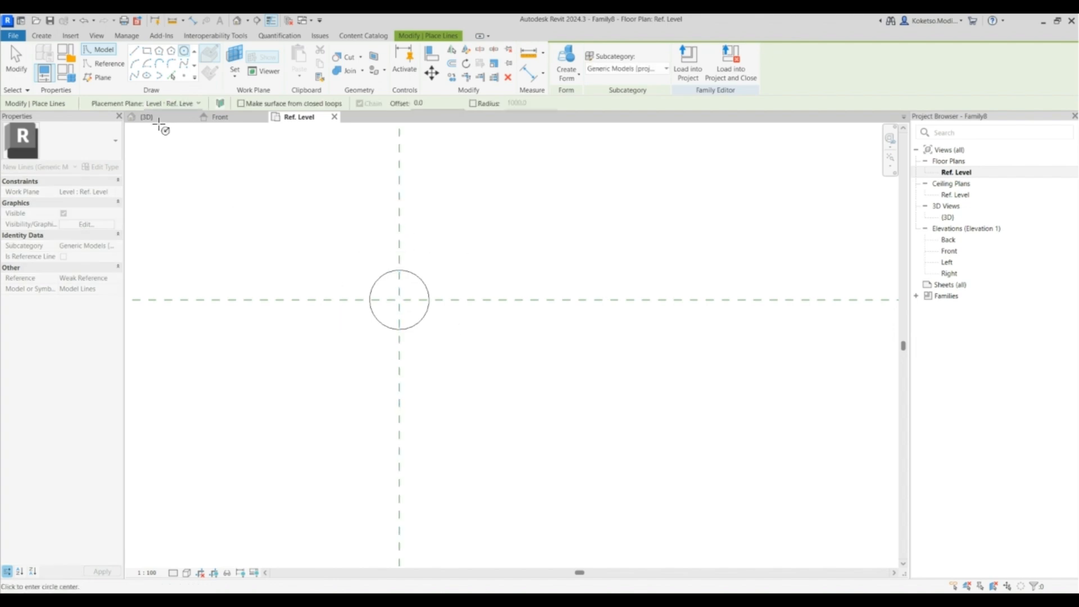
click(197, 103)
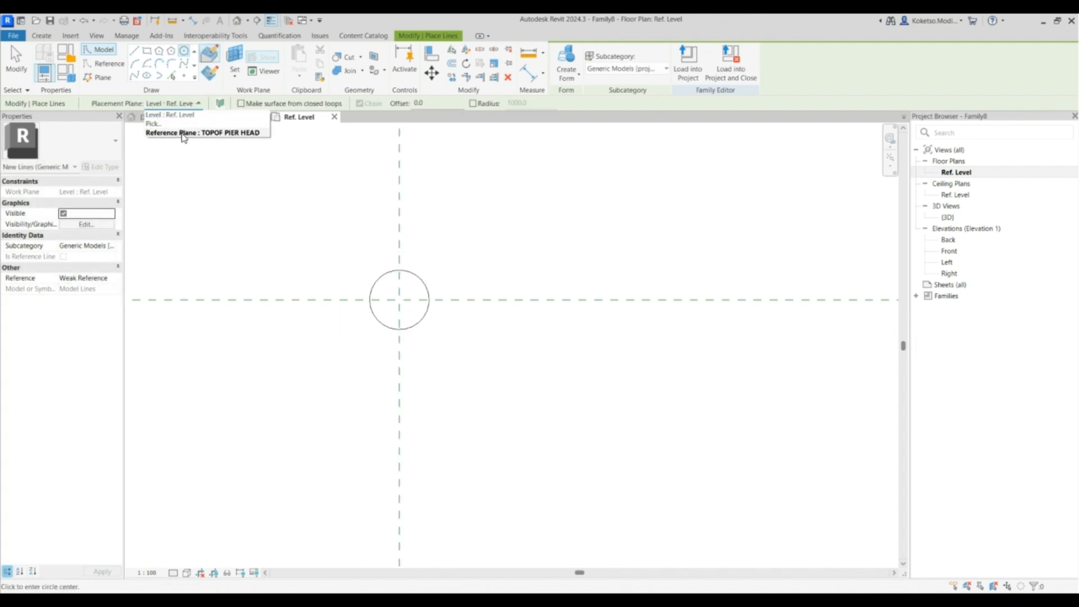
click(186, 133)
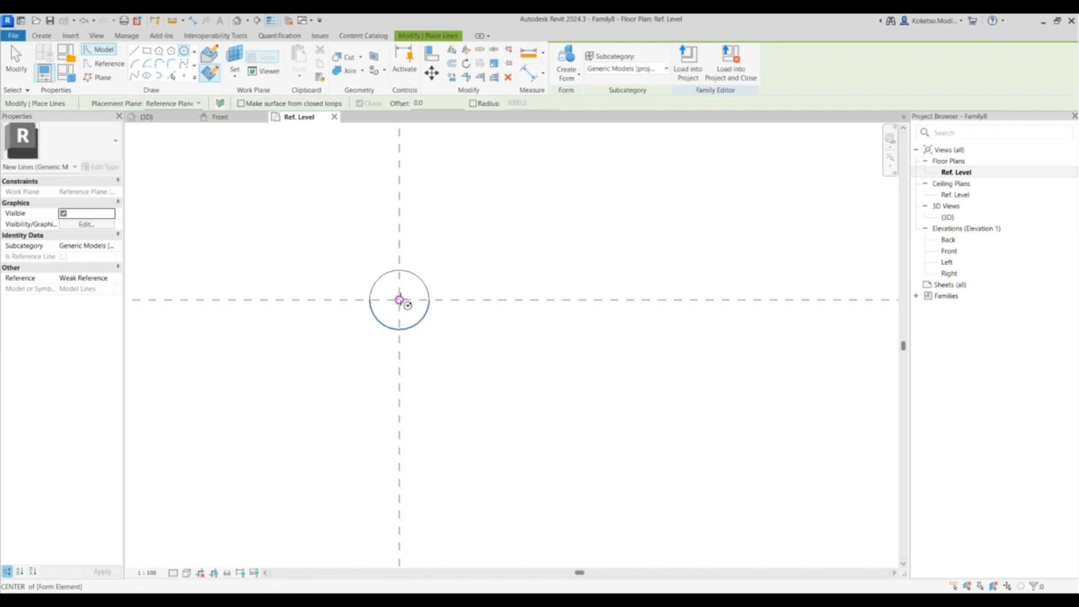
click(399, 300)
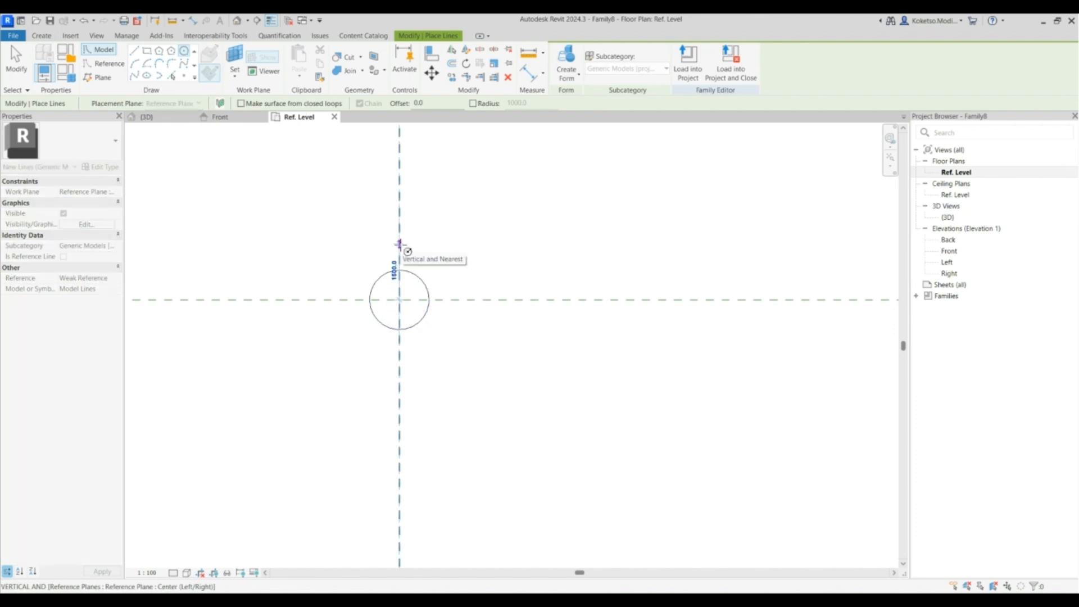
click(399, 244)
key(Escape)
key(Escape)
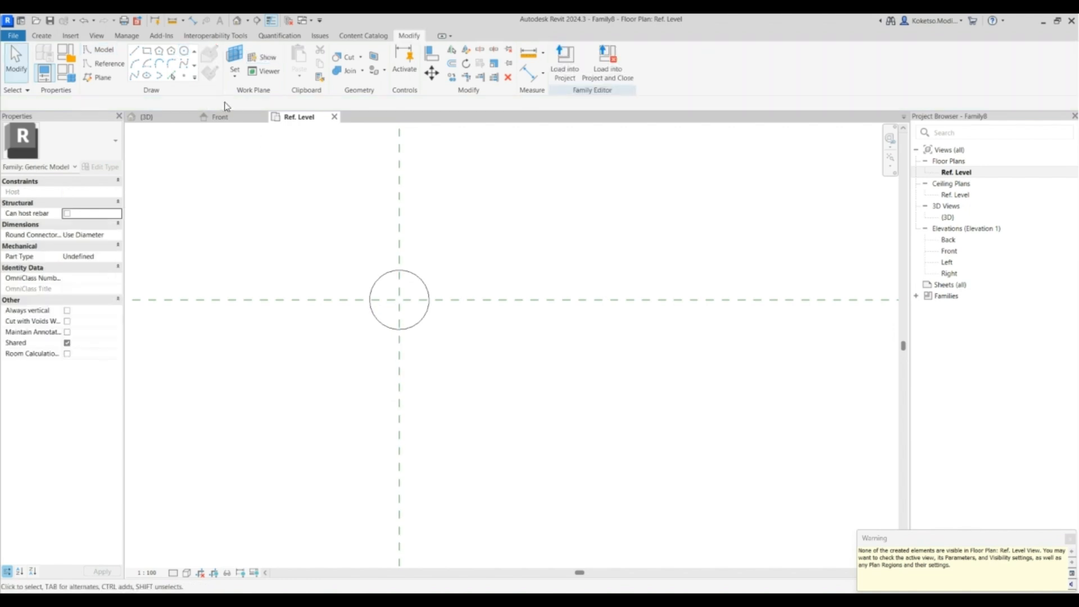
Create a solid form between the column's top face and the larger circle, and inspect the flared pier head in 3D.
click(155, 117)
scroll(507, 247, up, 3)
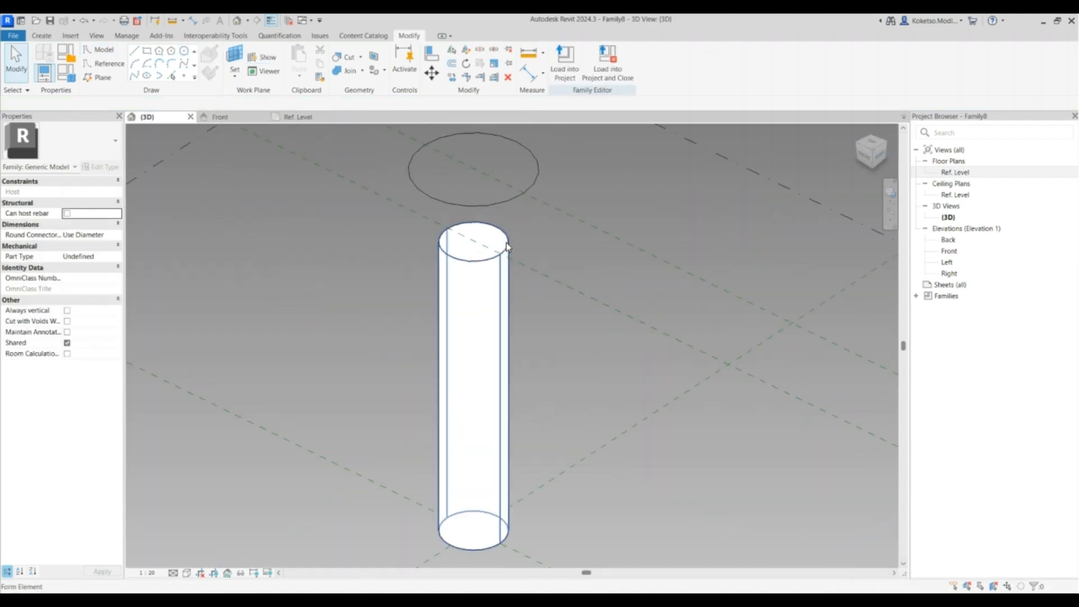
click(508, 247)
ctrl+click(511, 197)
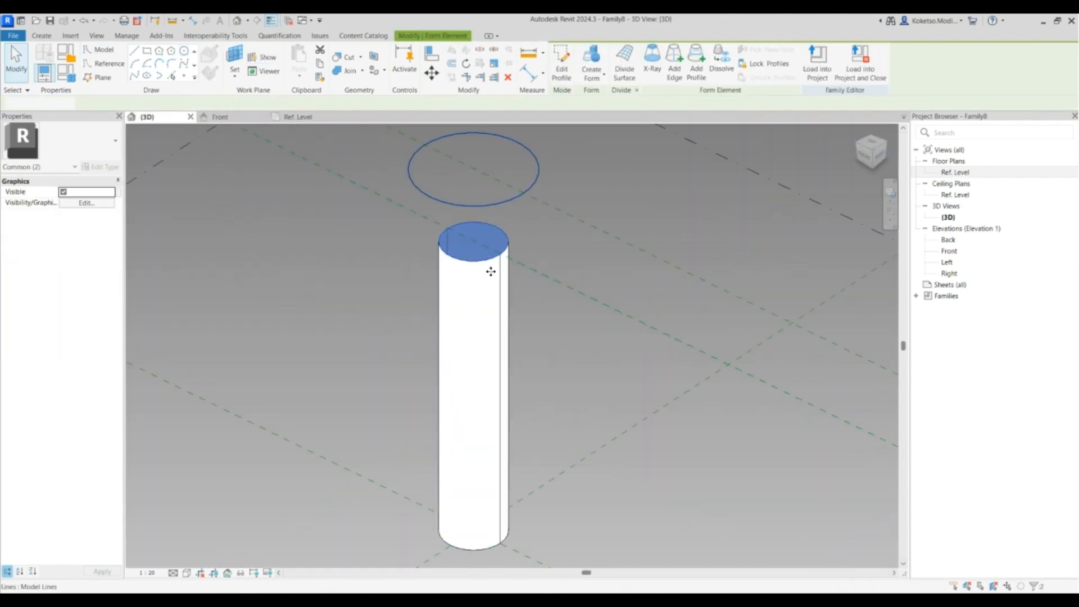
click(570, 84)
shift+middle_drag(524, 213, 547, 265)
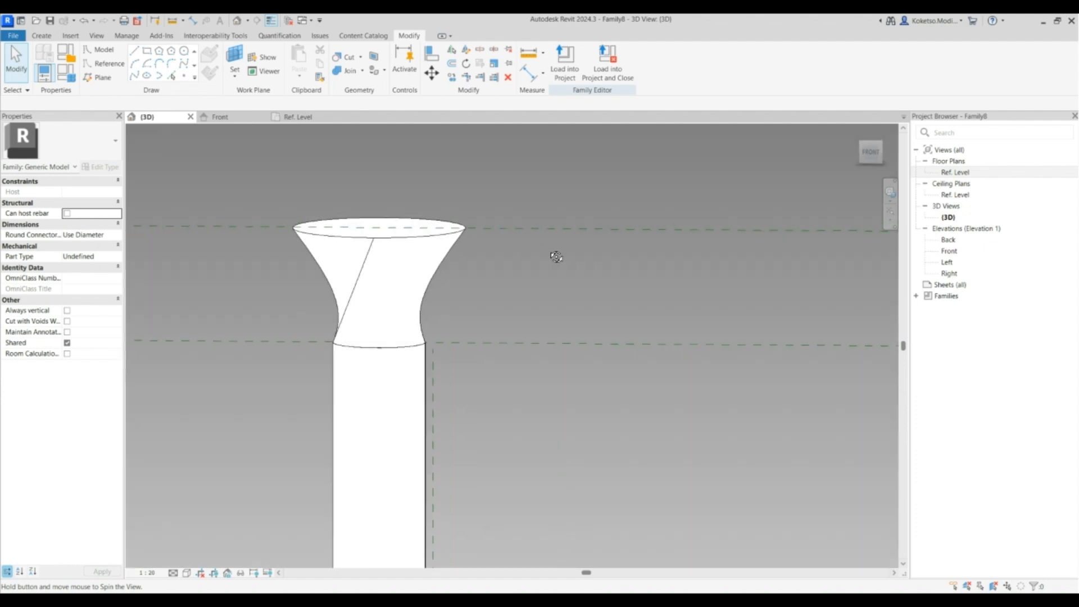
Add an intermediate profile to the flared pier head about midway between its base and top.
click(441, 265)
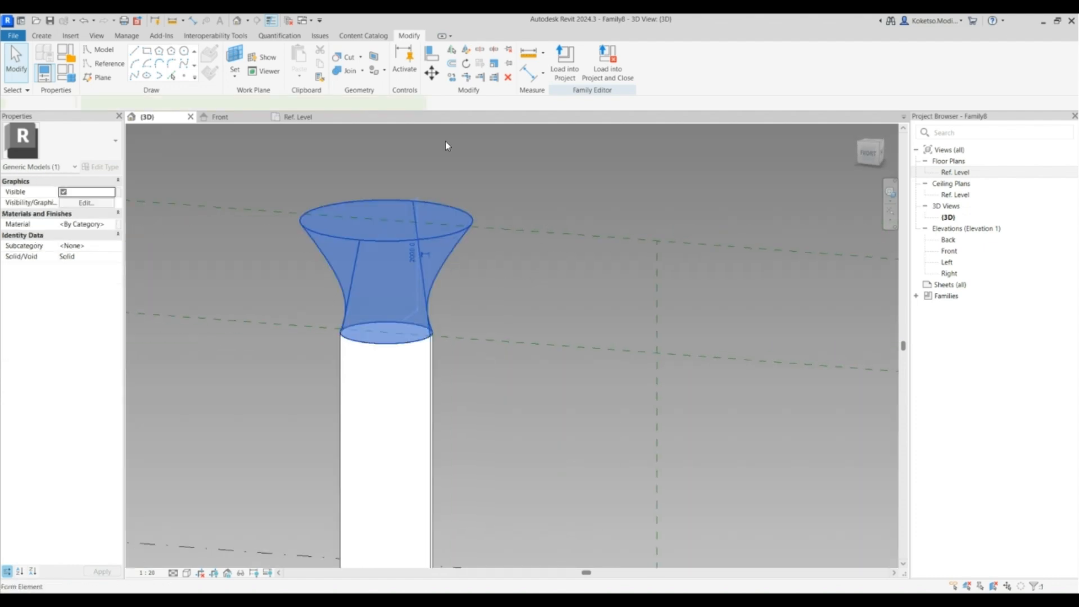
click(694, 69)
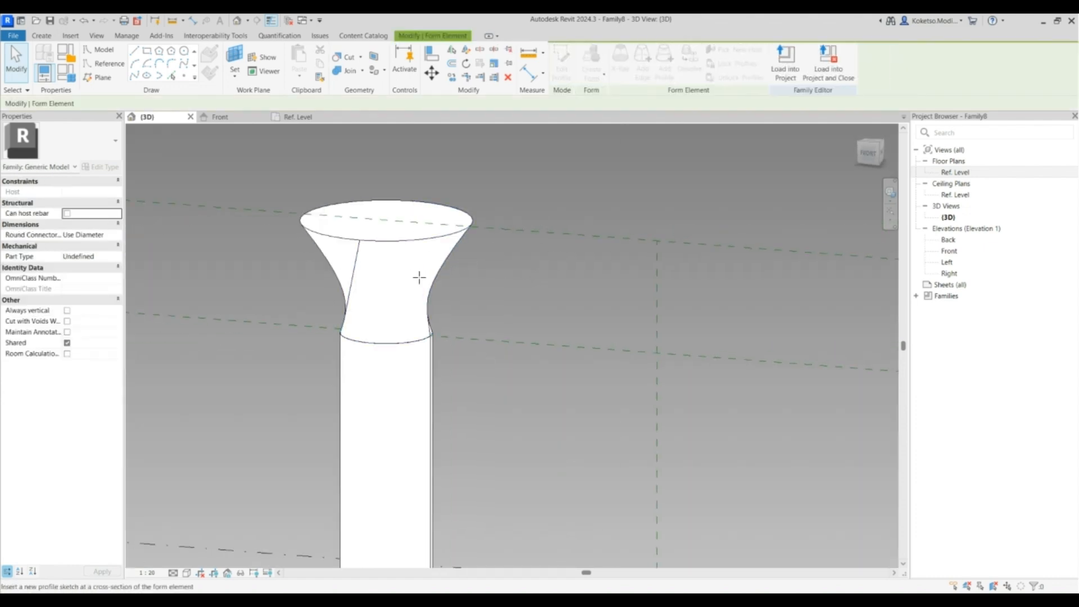
click(426, 280)
click(464, 304)
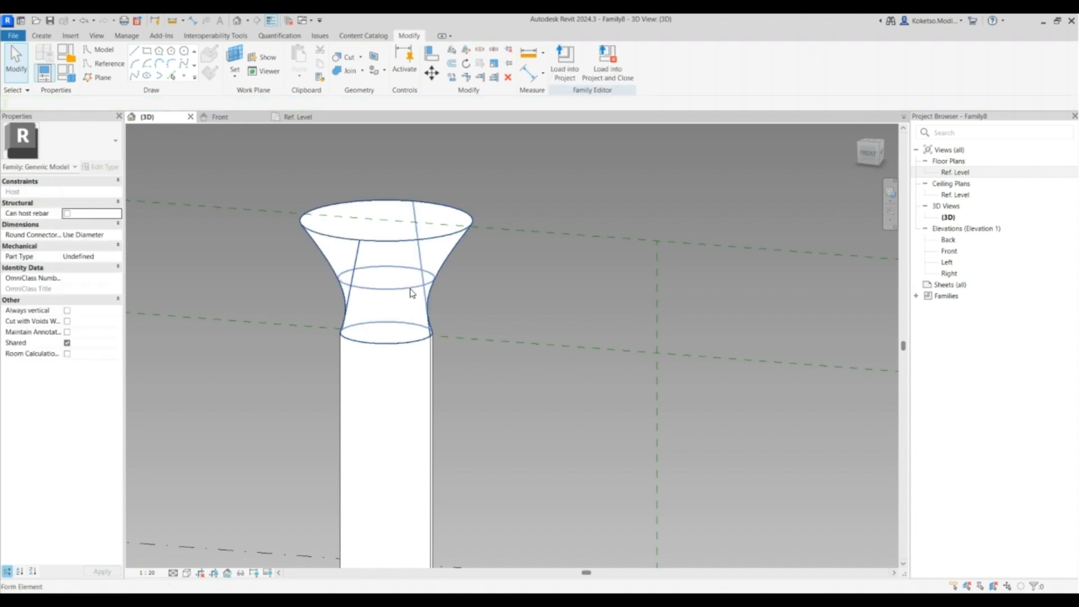
click(411, 289)
mouse_move(473, 287)
shift+middle_down()
mouse_move(513, 262)
mouse_move(535, 207)
mouse_move(467, 298)
shift+middle_up()
click(467, 299)
Try to change the flared pier head's height dimension.
click(434, 264)
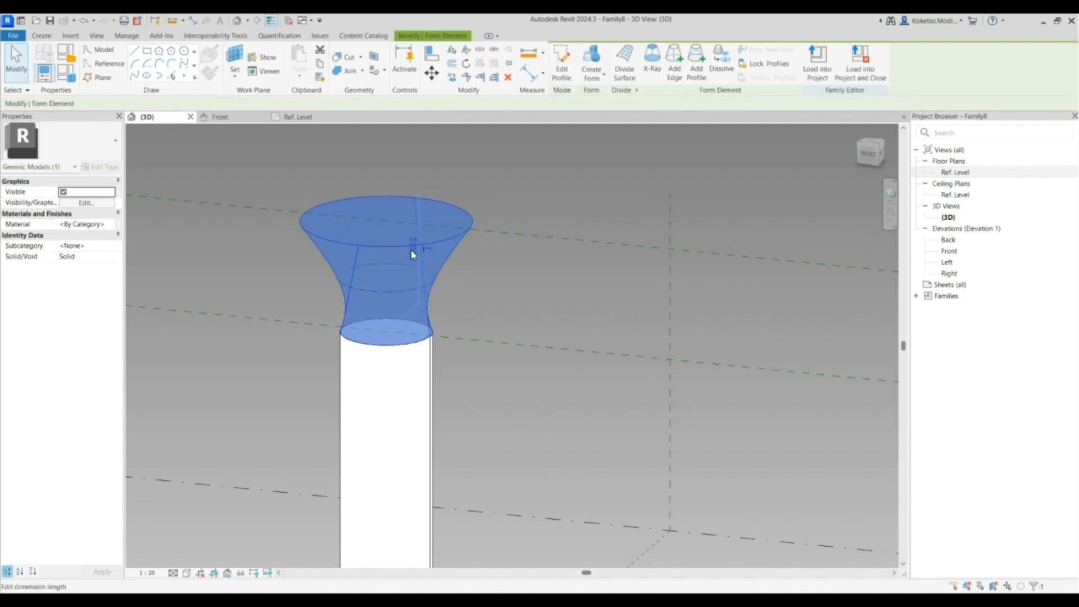
click(414, 252)
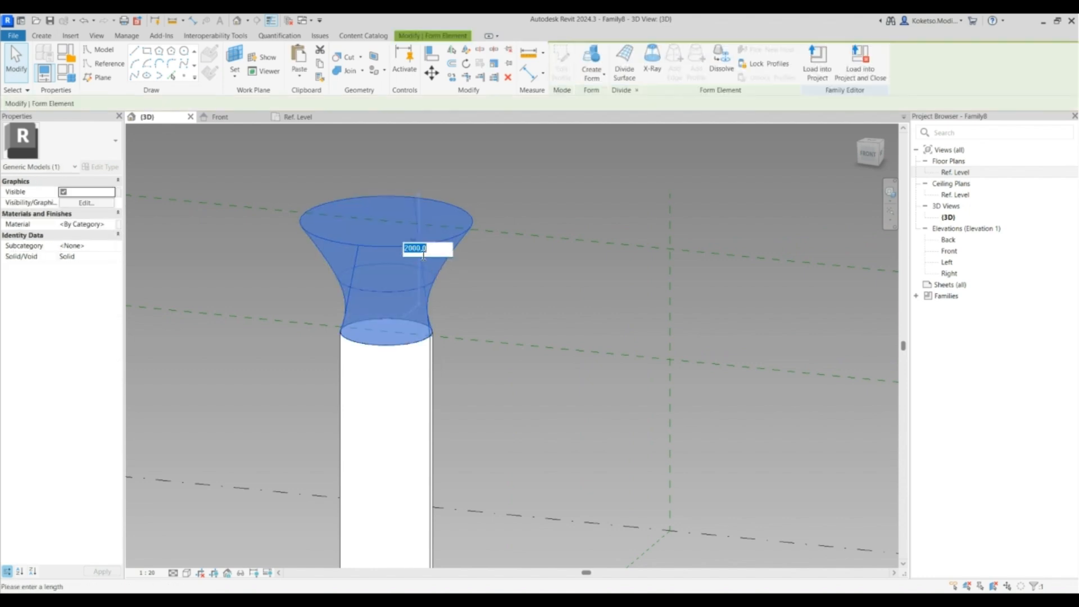
key(Return)
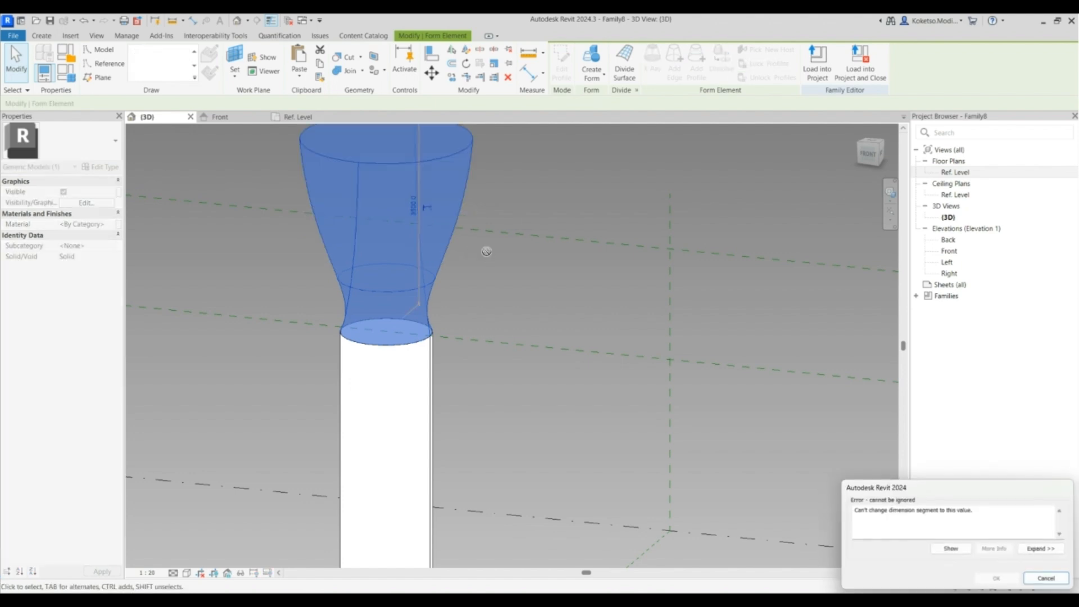
key(Escape)
Delete the flared circular pier head form.
click(436, 273)
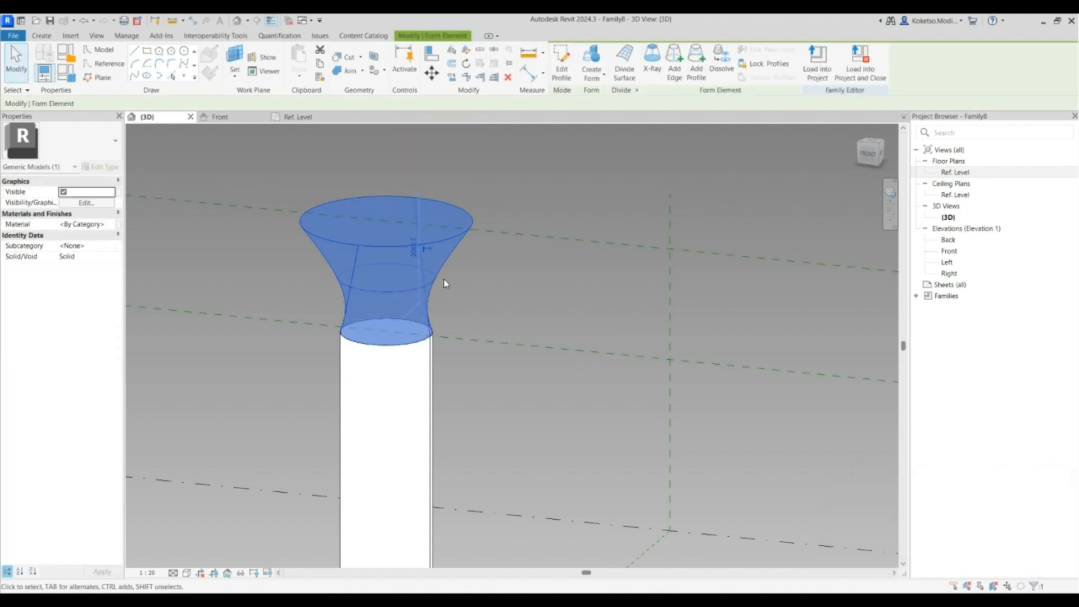
key(Delete)
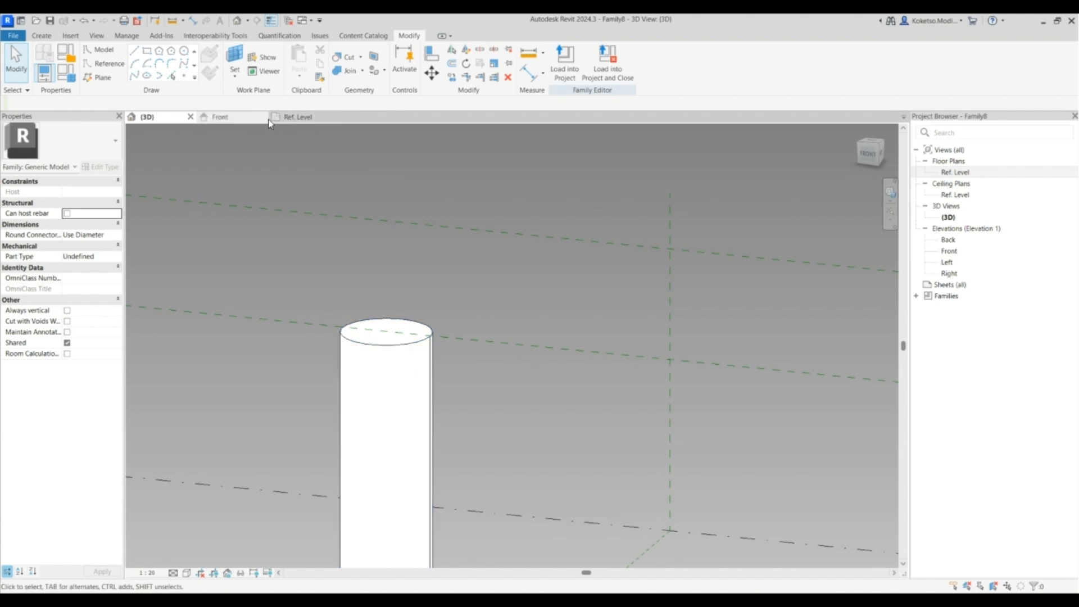
In the Ref. Level plan's view range, set top, bottom and view depth to Unlimited and the cut plane offset to 15000.
click(301, 118)
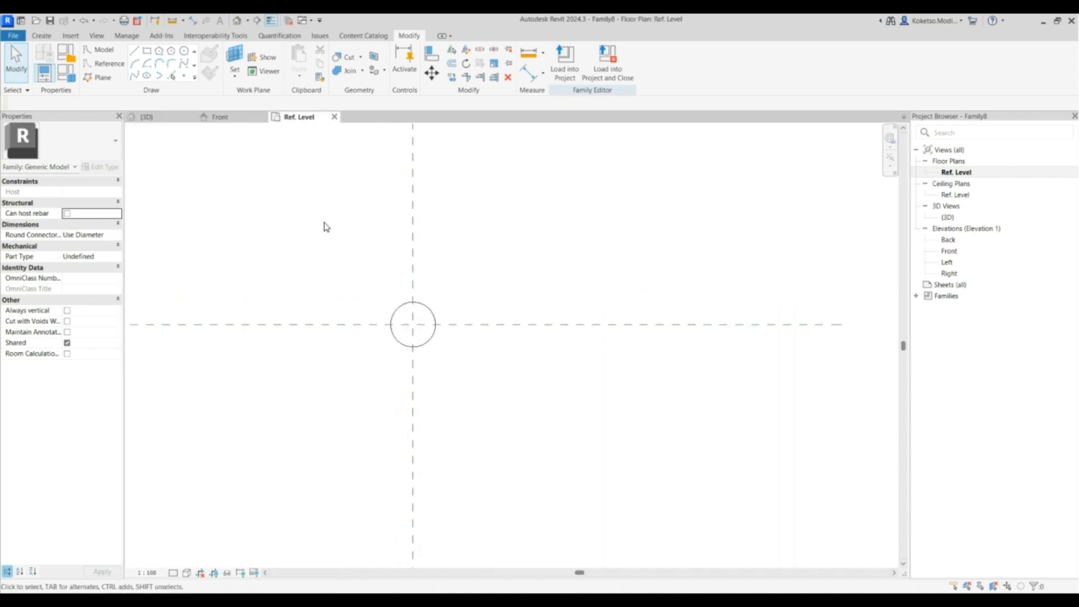
key(v)
key(r)
click(674, 262)
click(646, 282)
click(666, 296)
click(643, 320)
click(667, 331)
click(657, 356)
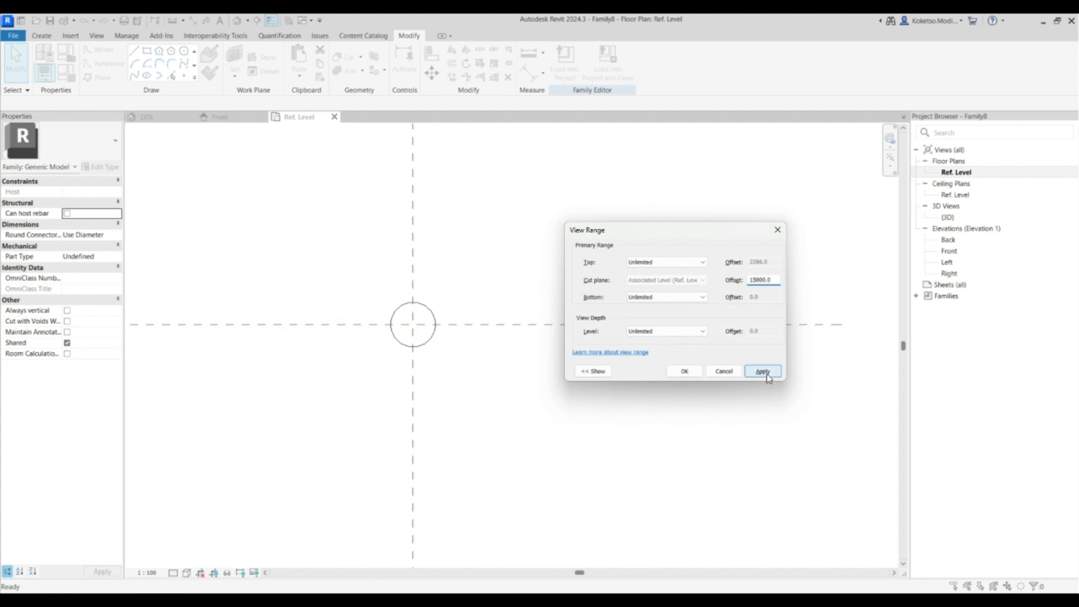
click(681, 372)
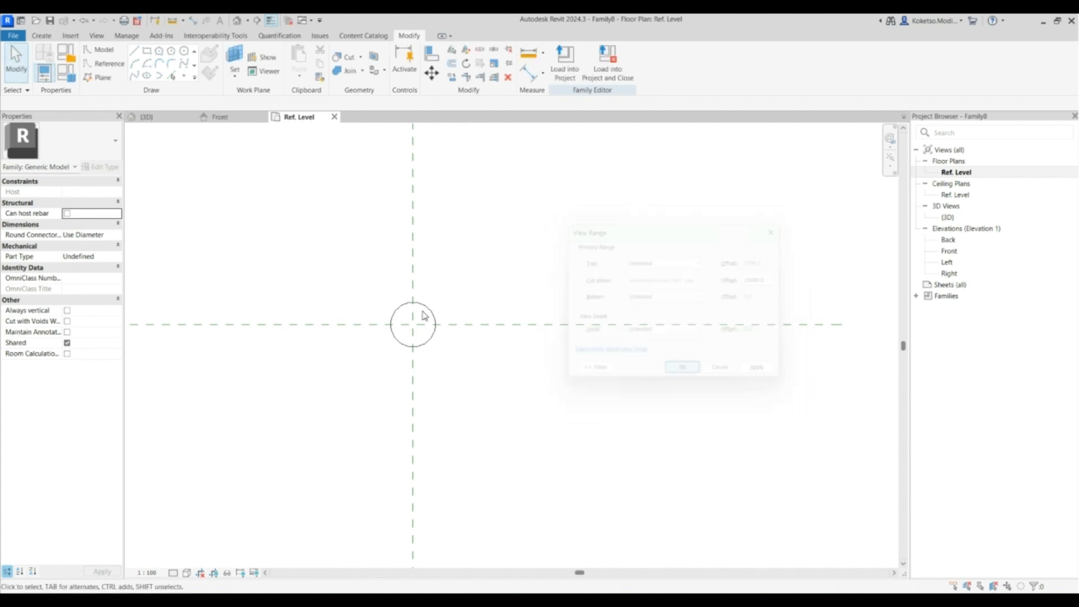
Draw a rectangle about 4800 by 2600 mm around the column, placed on the TOPOF PIER HEAD reference plane.
click(183, 51)
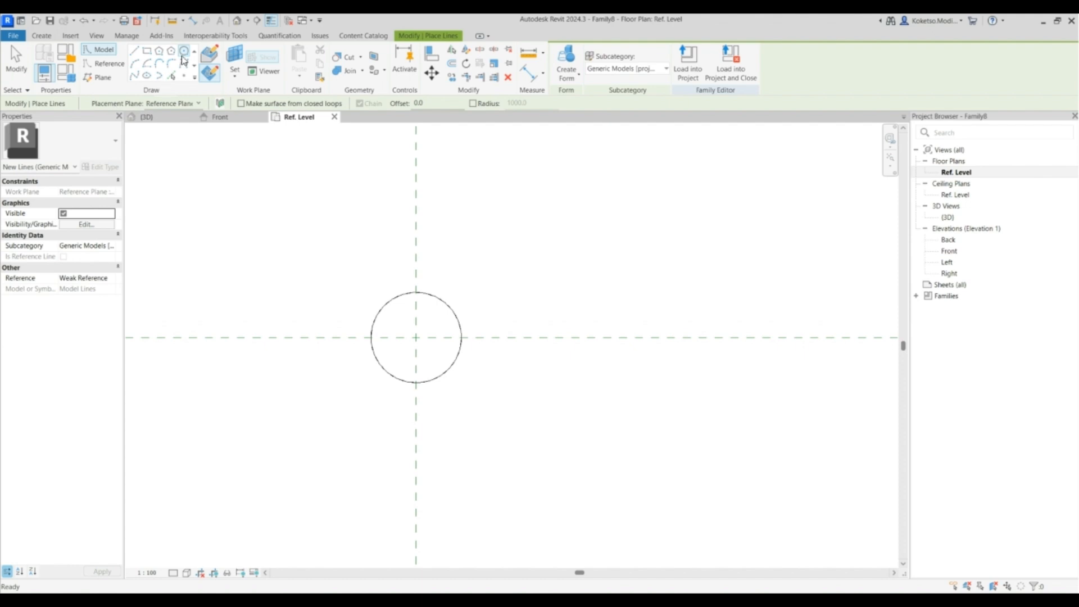
click(147, 51)
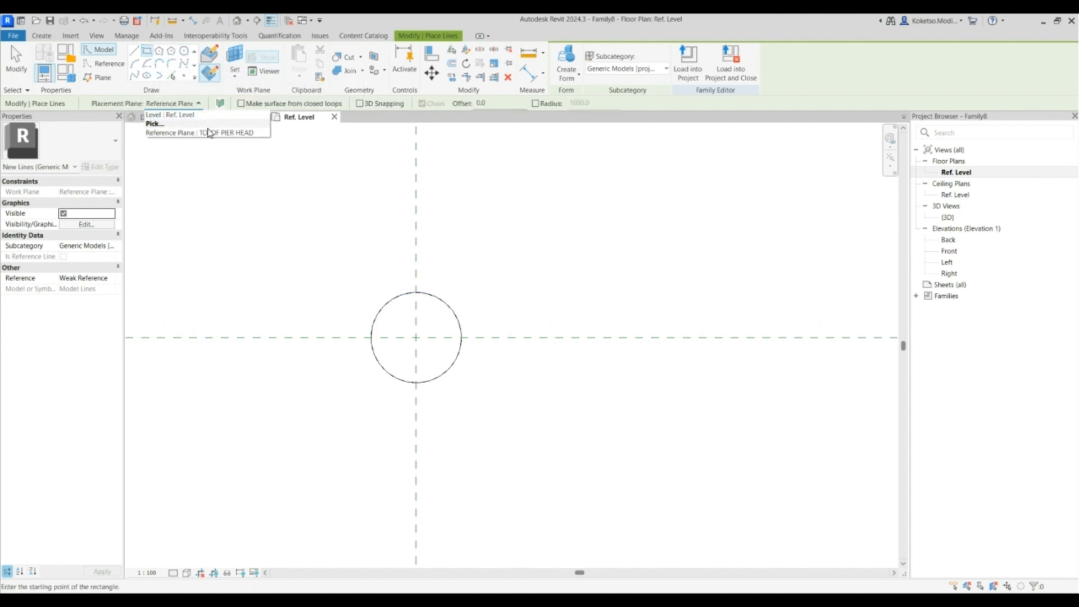
click(283, 263)
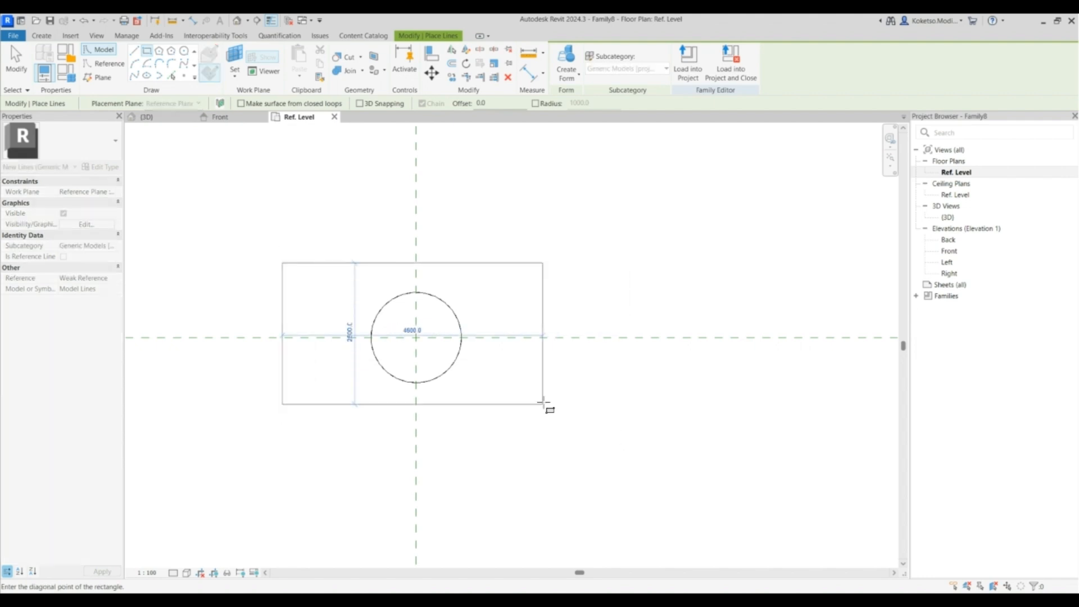
click(554, 409)
key(Escape)
Set the rectangle's right edge 2500 mm from the column's vertical centre plane and its overall width to 5000 mm.
click(553, 306)
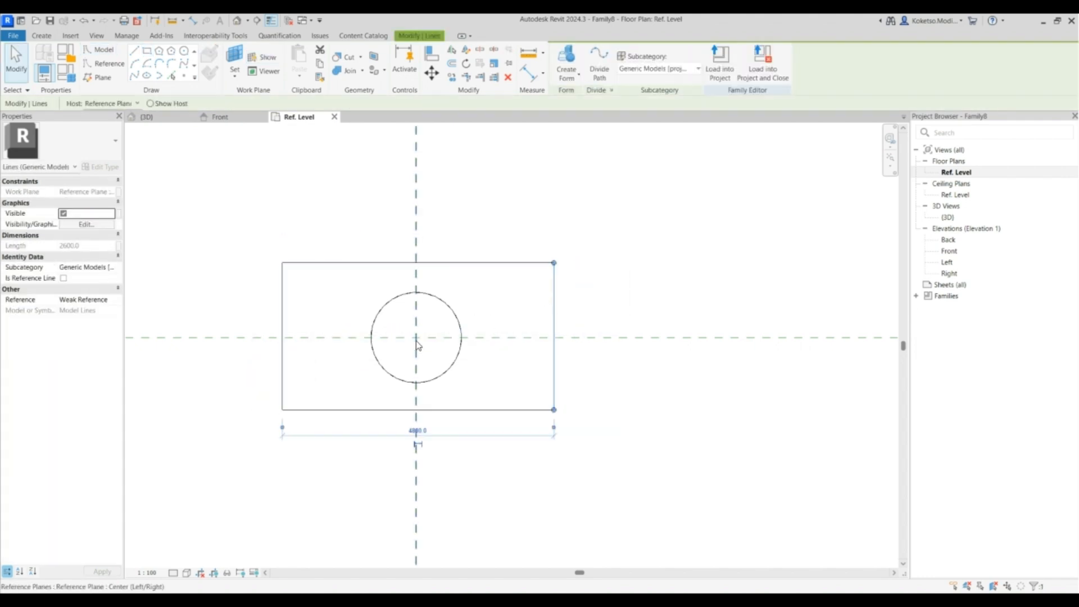
drag(283, 427, 416, 362)
click(482, 431)
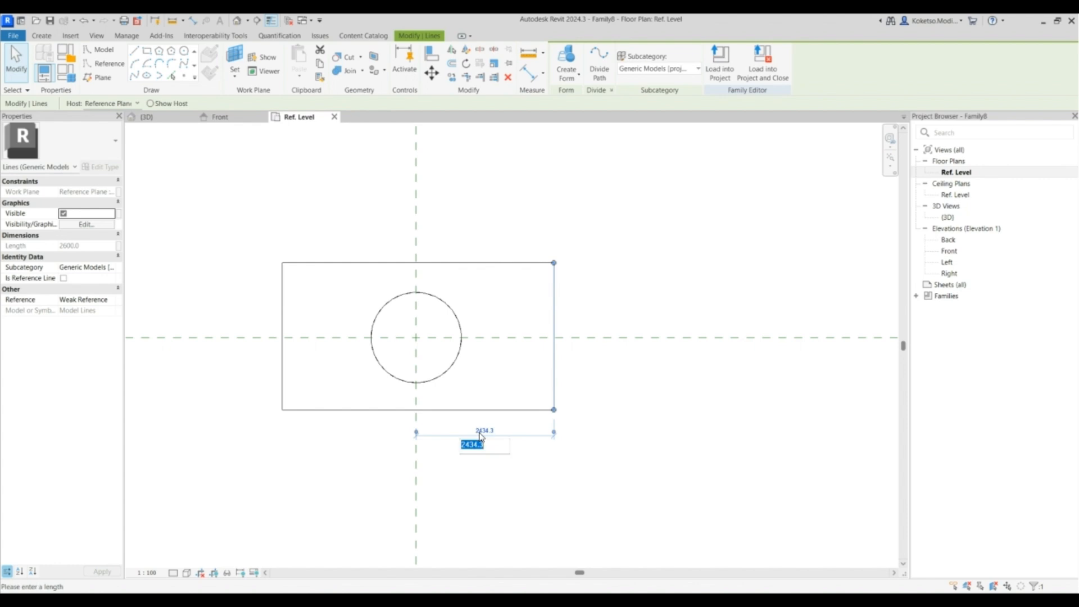
key(Return)
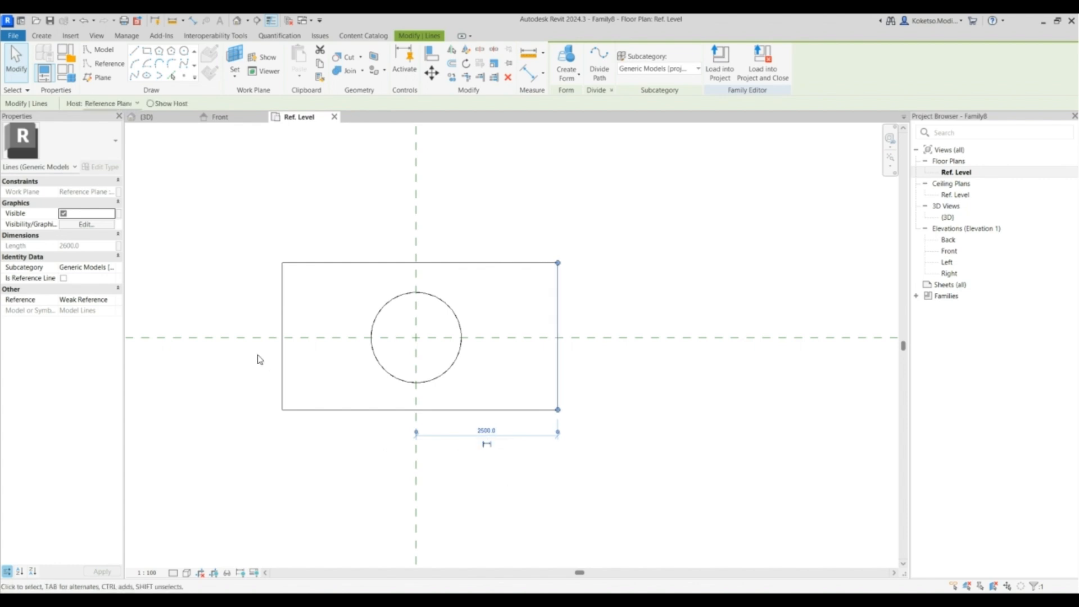
click(282, 357)
click(422, 228)
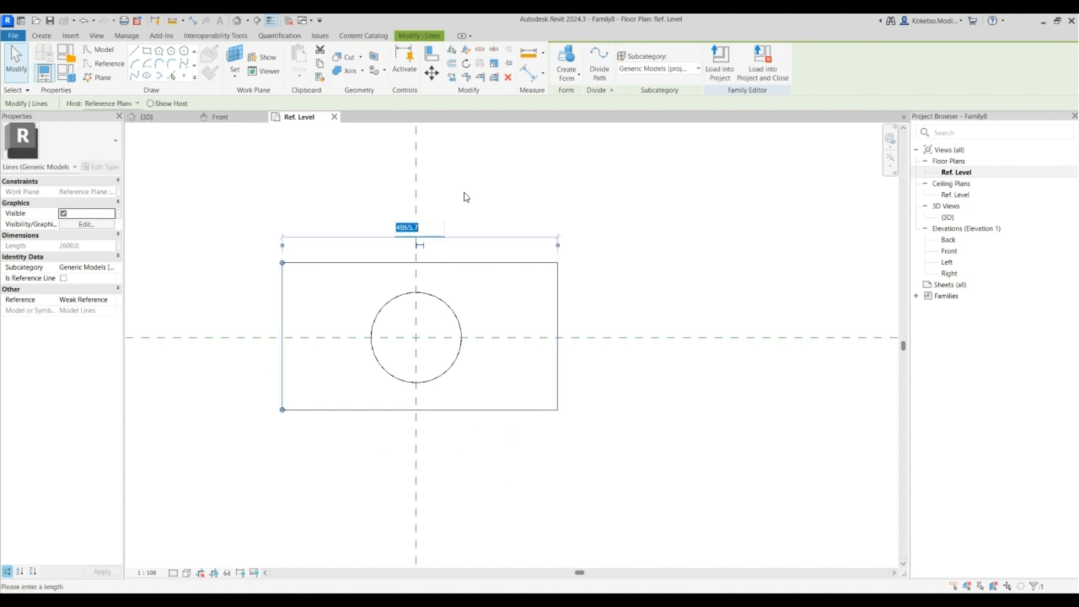
text(5000)
key(Return)
Set the rectangle's upper edge 1500 mm from the horizontal centre plane and its overall depth to 3000 mm.
click(407, 262)
drag(551, 349, 558, 337)
click(577, 299)
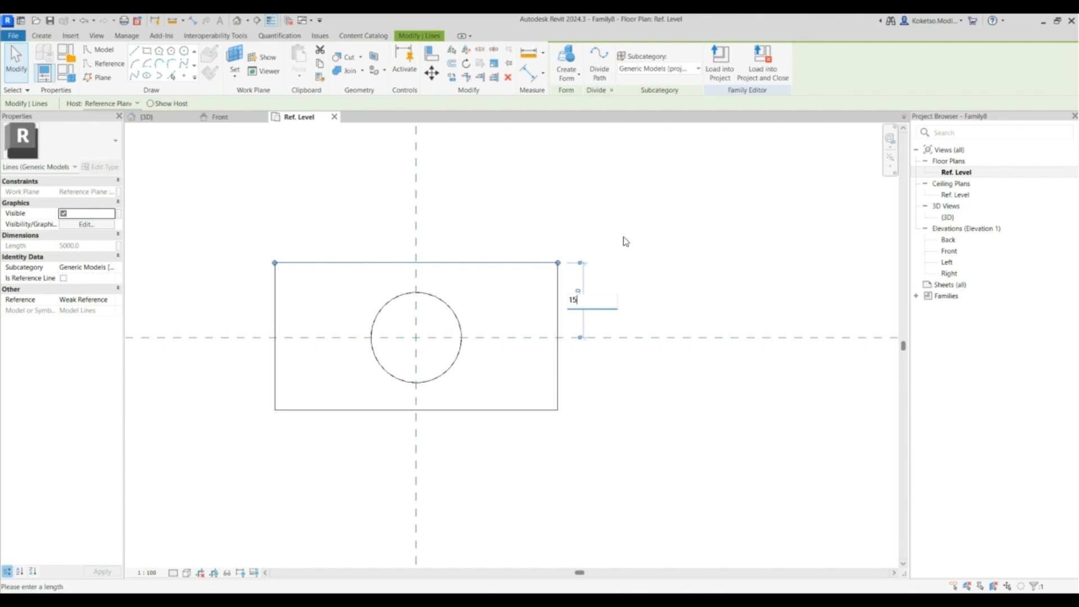
key(Return)
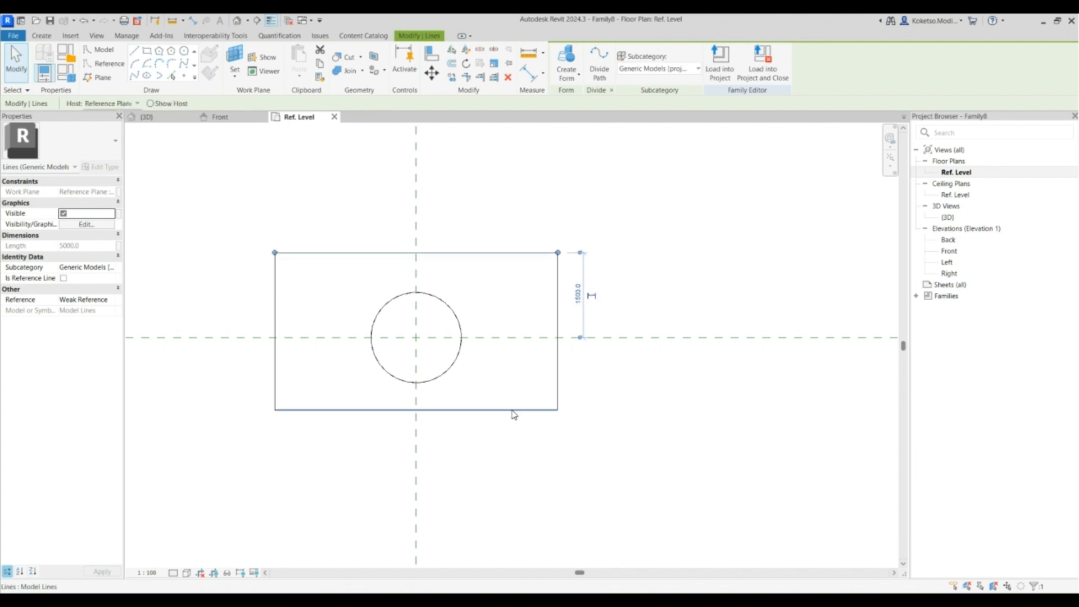
key(Escape)
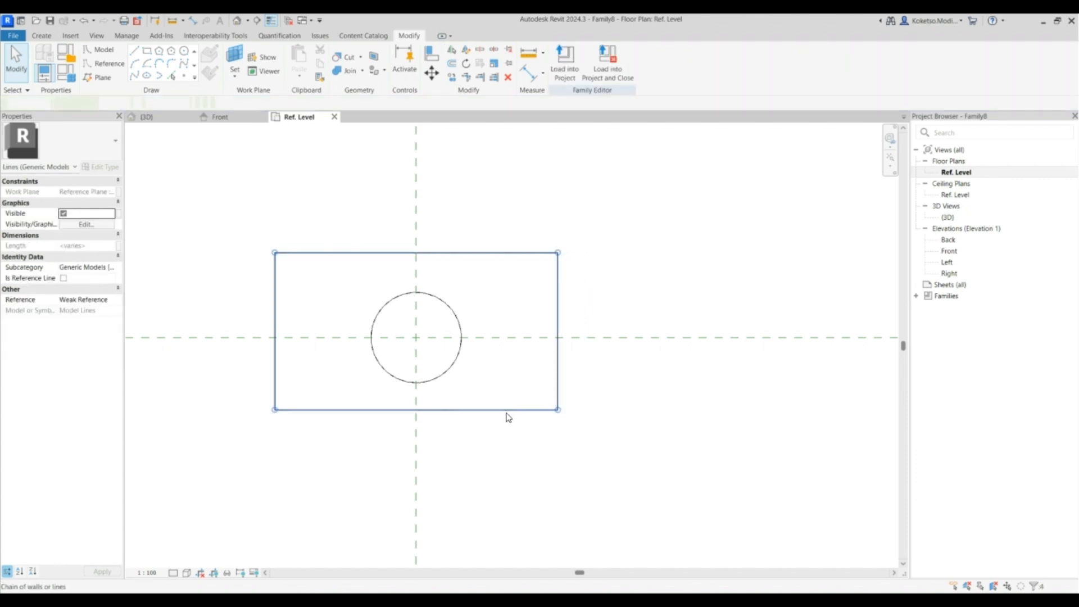
click(508, 416)
click(240, 335)
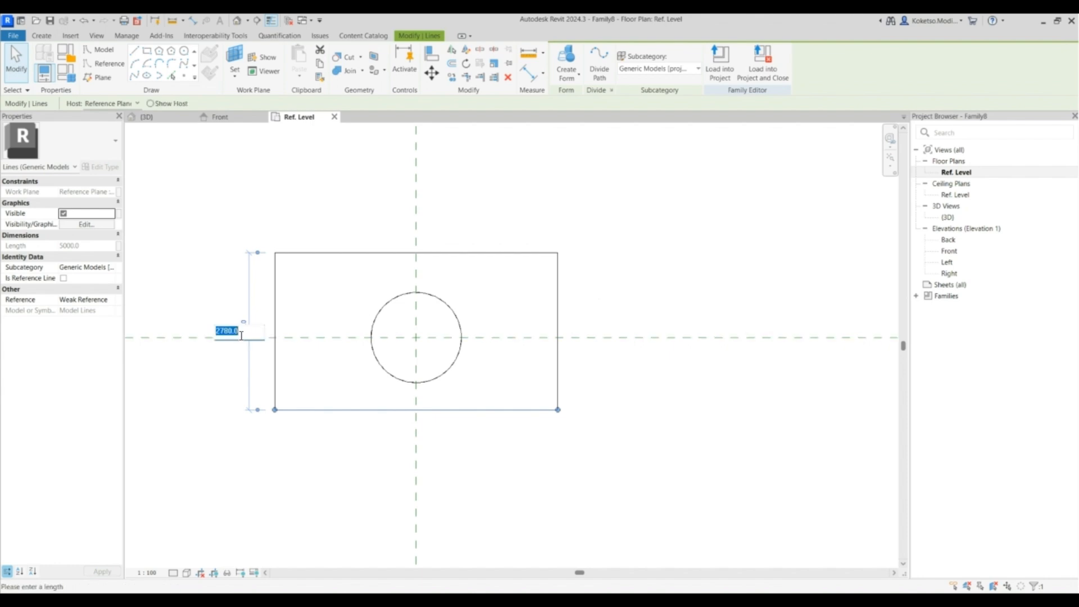
text(3000)
key(Return)
key(Escape)
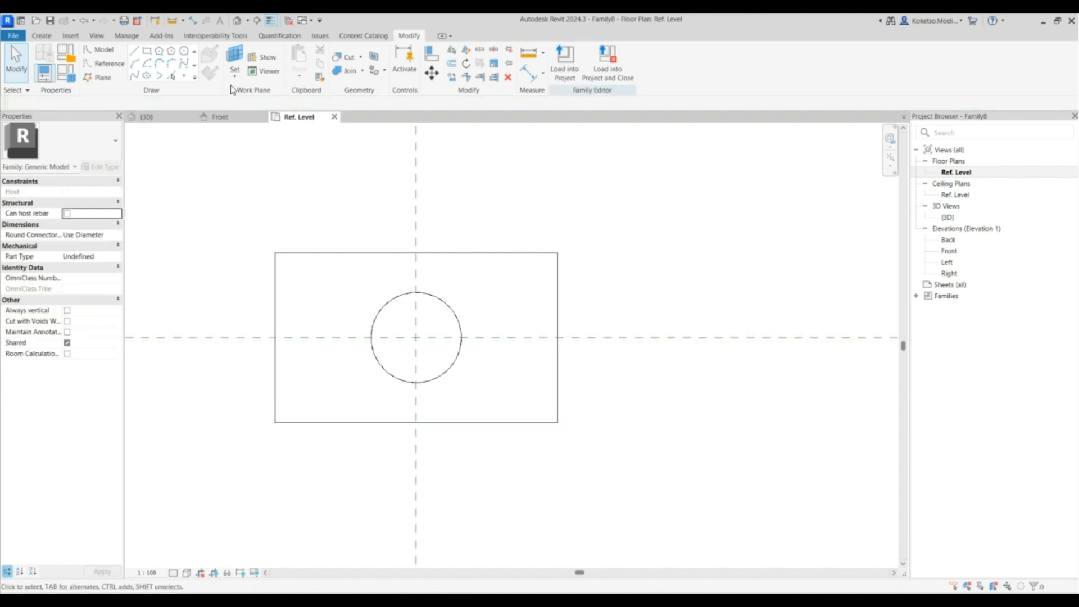
In the 3D view, create a form between the column's circular top face and the rectangle above it.
click(169, 116)
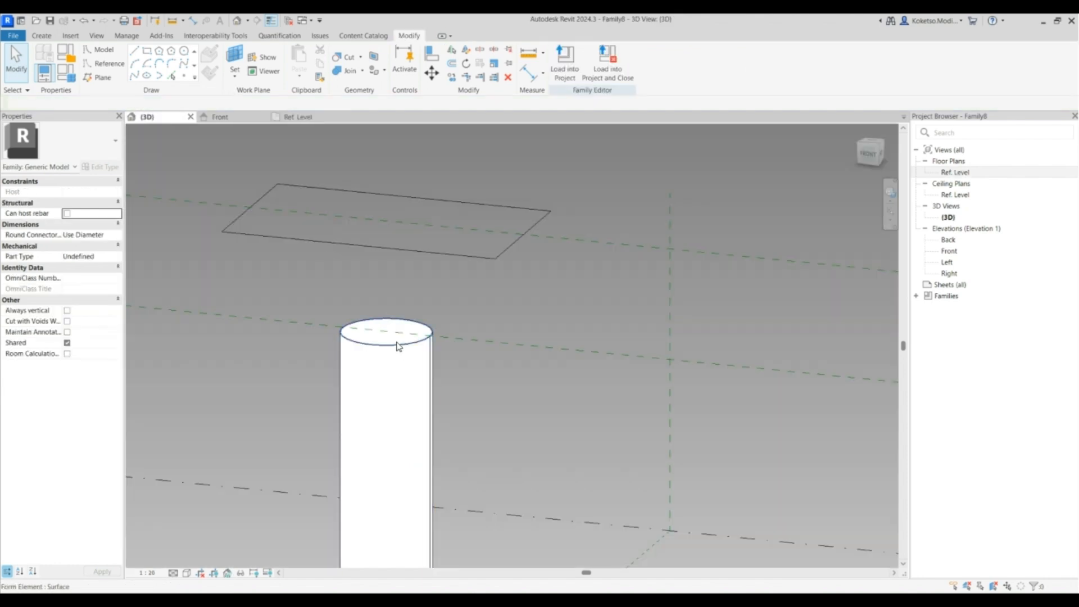
click(394, 334)
ctrl+click(406, 250)
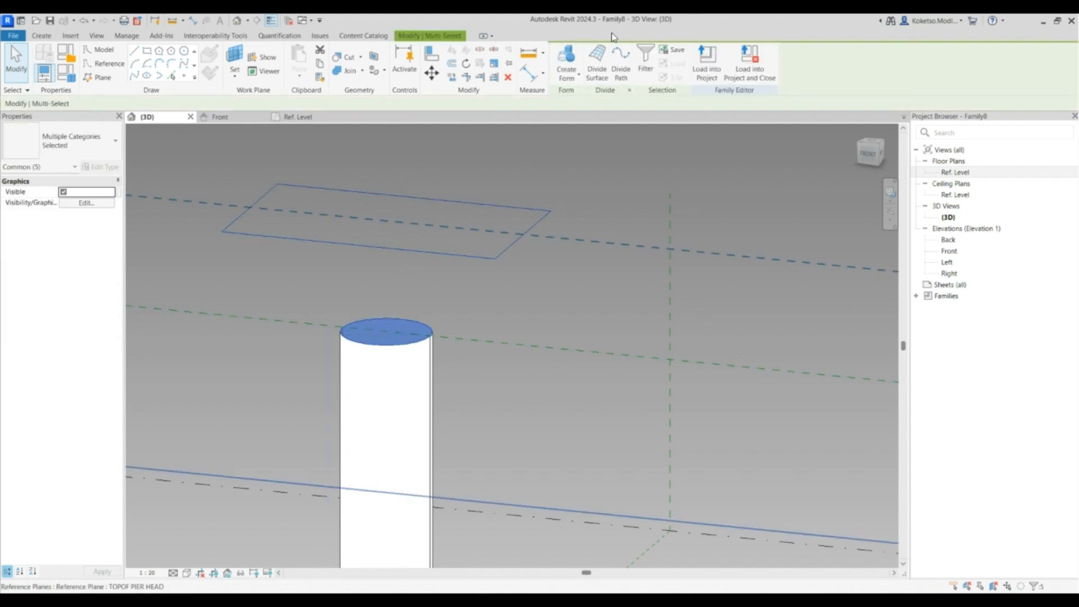
click(566, 61)
shift+middle_drag(547, 351, 421, 270)
shift+middle_drag(504, 318, 446, 285)
Create a solid cap from the pier head's rectangular top face and set its height to 1000 mm.
key(Tab)
click(416, 274)
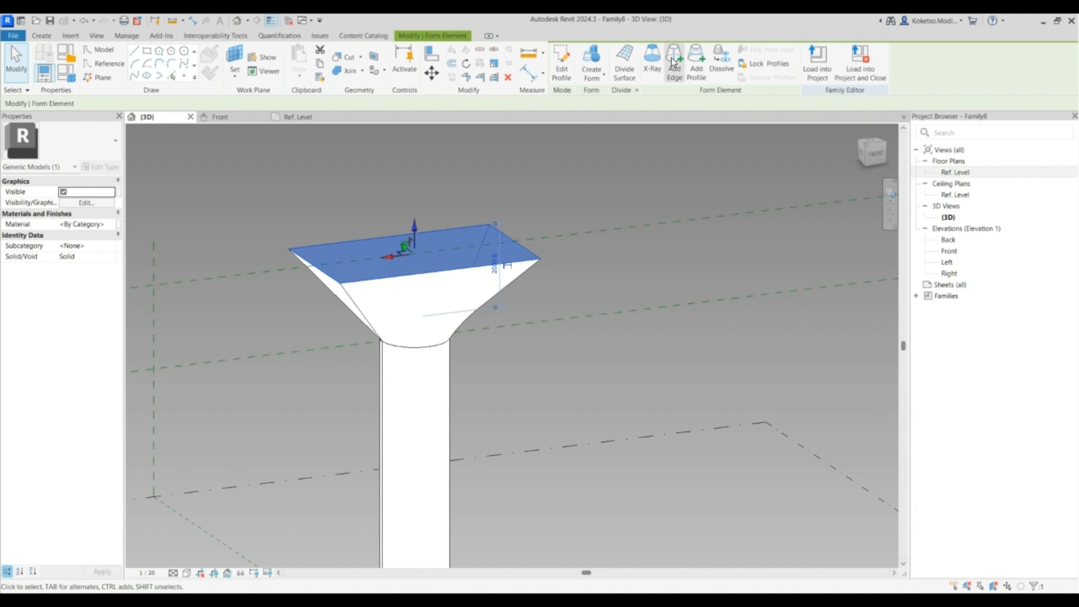
click(598, 57)
click(396, 174)
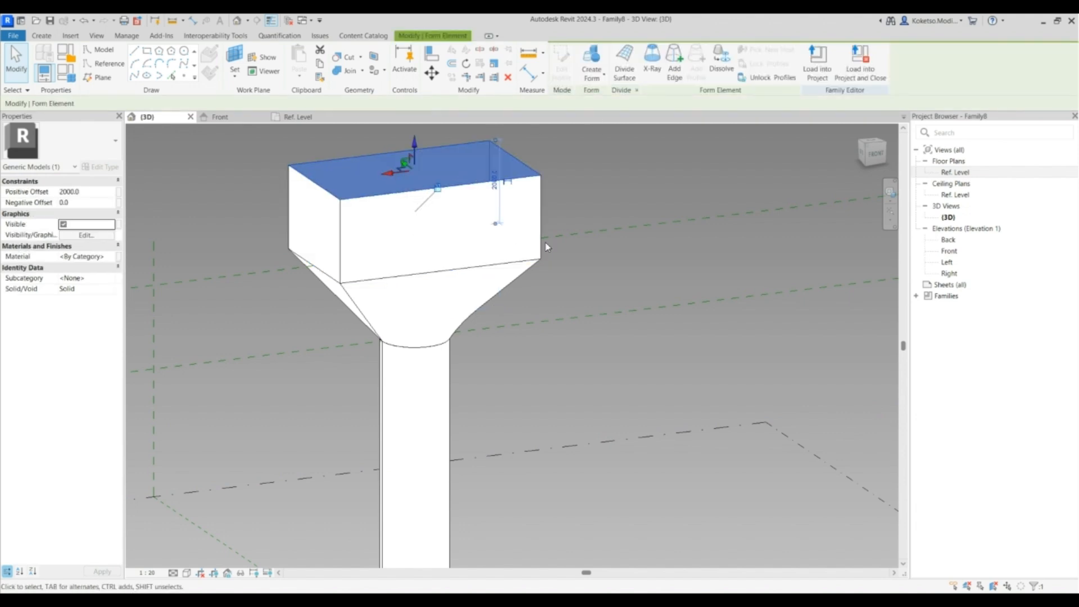
click(497, 186)
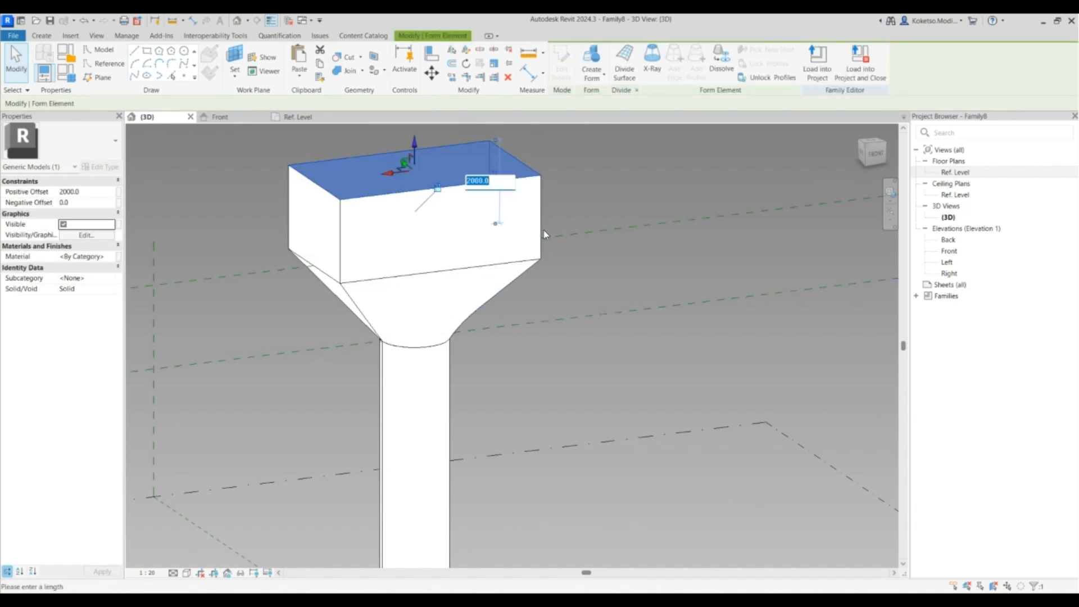
key(Return)
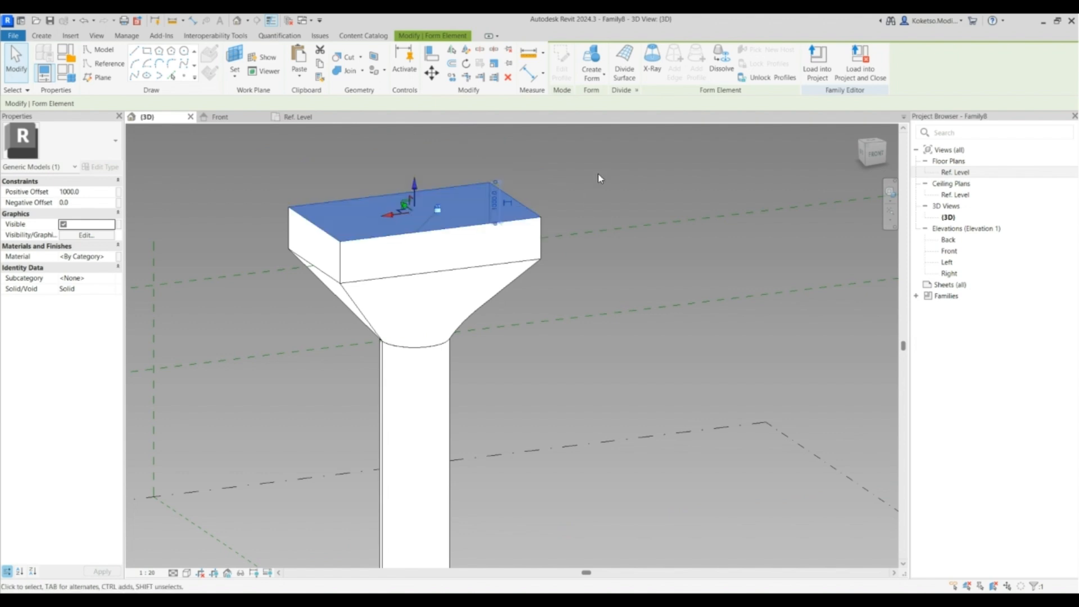
click(598, 174)
Reduce the rectangular cap's thickness to 500 mm.
shift+middle_drag(598, 173, 426, 335)
scroll(426, 335, down, 2)
shift+middle_drag(542, 436, 607, 442)
scroll(394, 272, up, 3)
key(Tab)
click(384, 261)
key(Escape)
key(Tab)
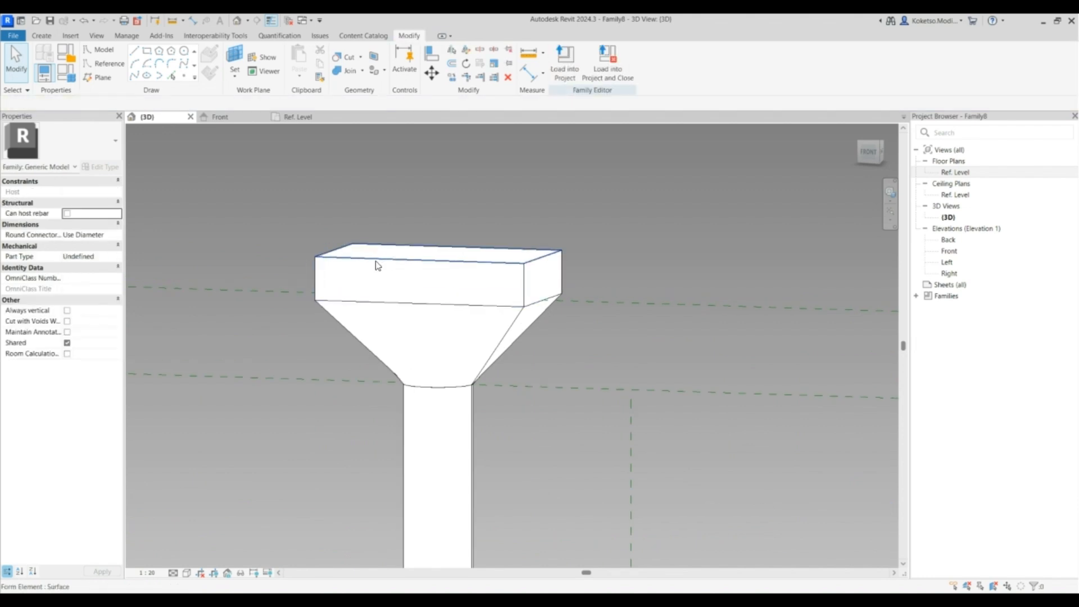
click(378, 263)
click(553, 276)
text(500)
click(636, 206)
click(585, 261)
Select everything in 3D, filter the selection down to the pier's solid forms, and assign them the Concrete, Cast In Situ material.
scroll(521, 352, down, 2)
mouse_move(521, 351)
shift+middle_down()
mouse_move(655, 359)
mouse_move(547, 325)
mouse_move(518, 345)
shift+middle_up()
scroll(448, 383, down, 2)
drag(448, 383, 362, 194)
click(593, 59)
click(607, 255)
click(446, 237)
click(512, 391)
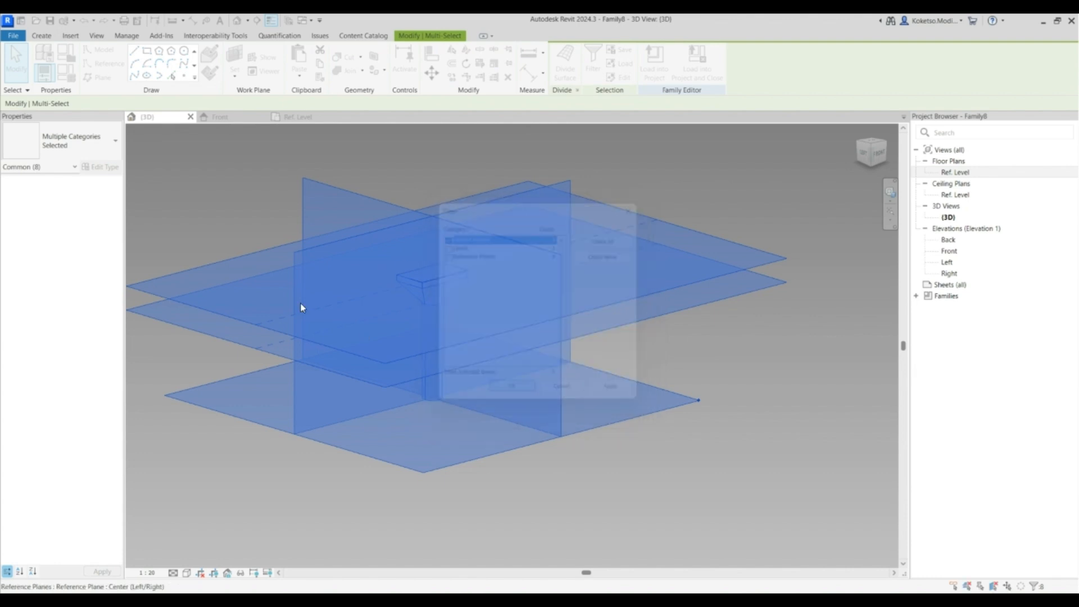
click(87, 224)
click(113, 224)
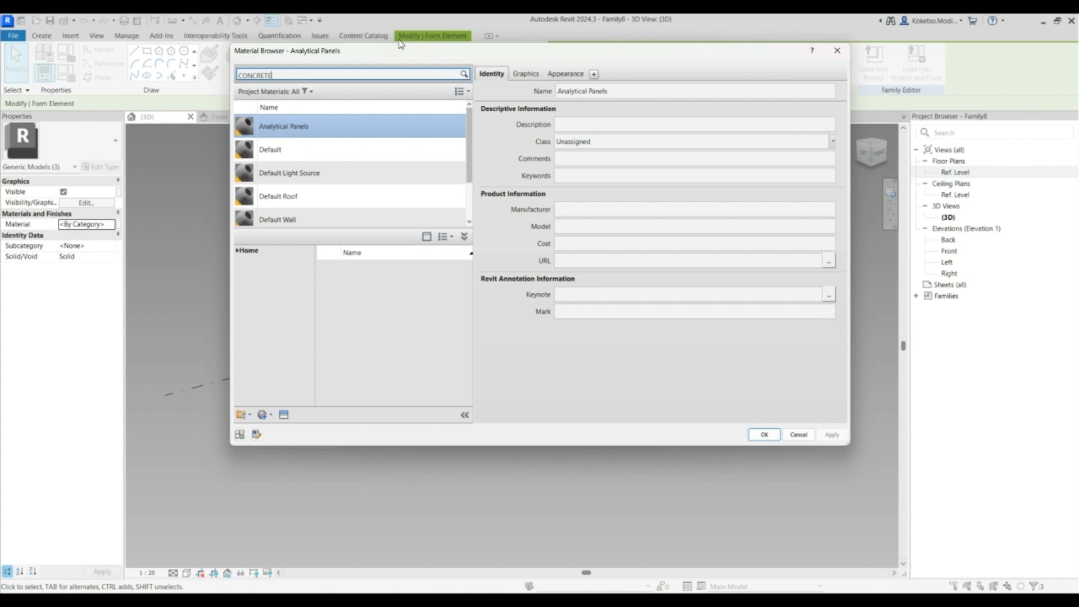
key(Return)
drag(470, 259, 473, 308)
click(449, 314)
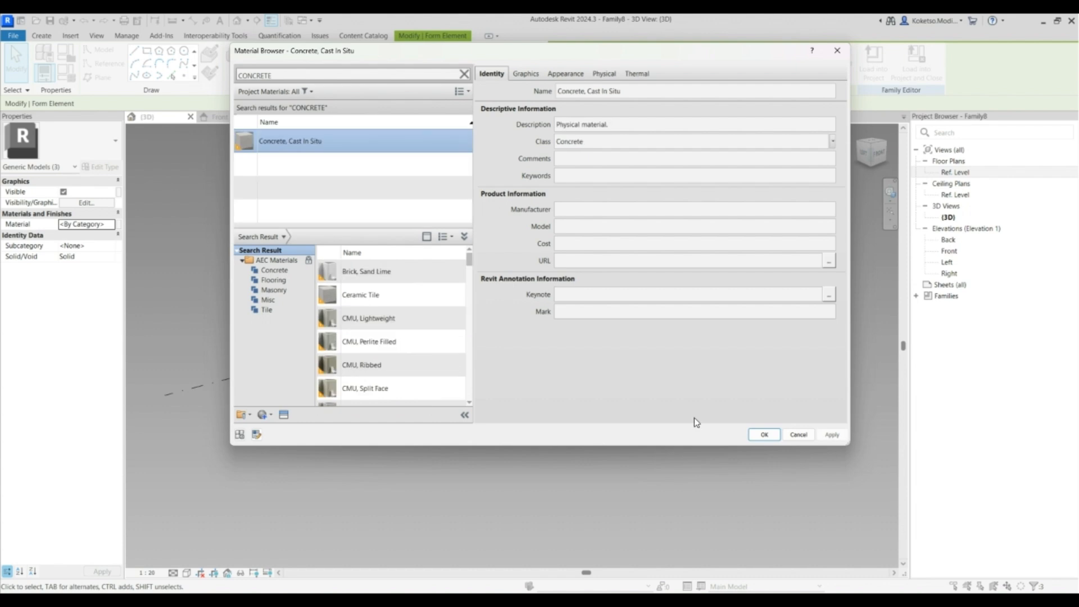
click(831, 435)
click(764, 434)
click(204, 538)
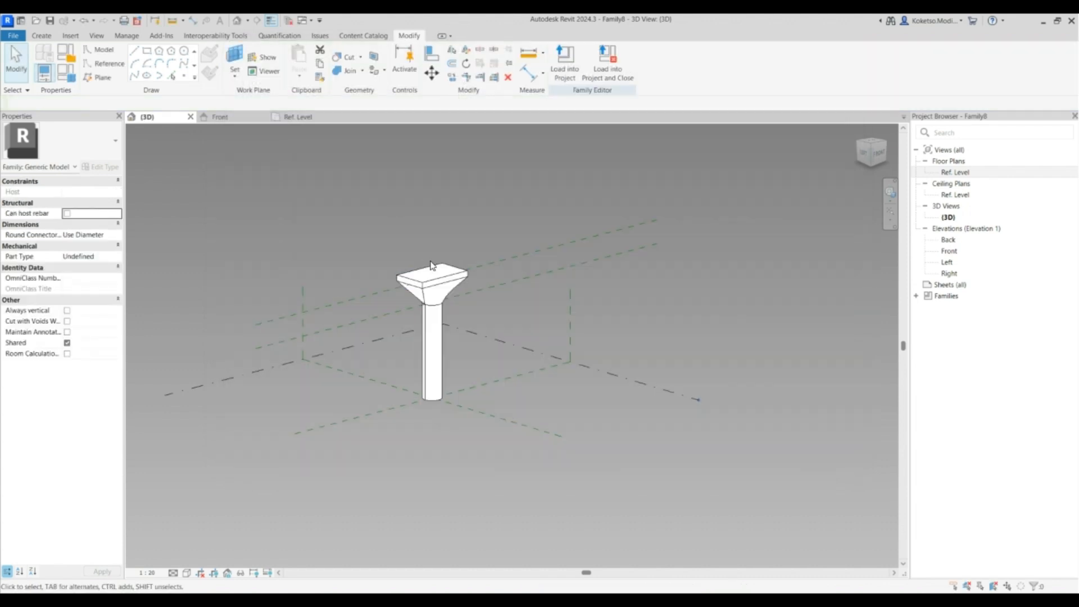
Switch the 3D view to the Realistic visual style and inspect the concrete pier.
click(187, 573)
click(205, 561)
scroll(444, 296, up, 4)
shift+middle_drag(607, 344, 439, 390)
scroll(360, 303, down, 3)
Save the pier family as THEVDCSPACE - PIER-07.rfa in the BRIDGE PIER CATALOGUE folder.
click(12, 35)
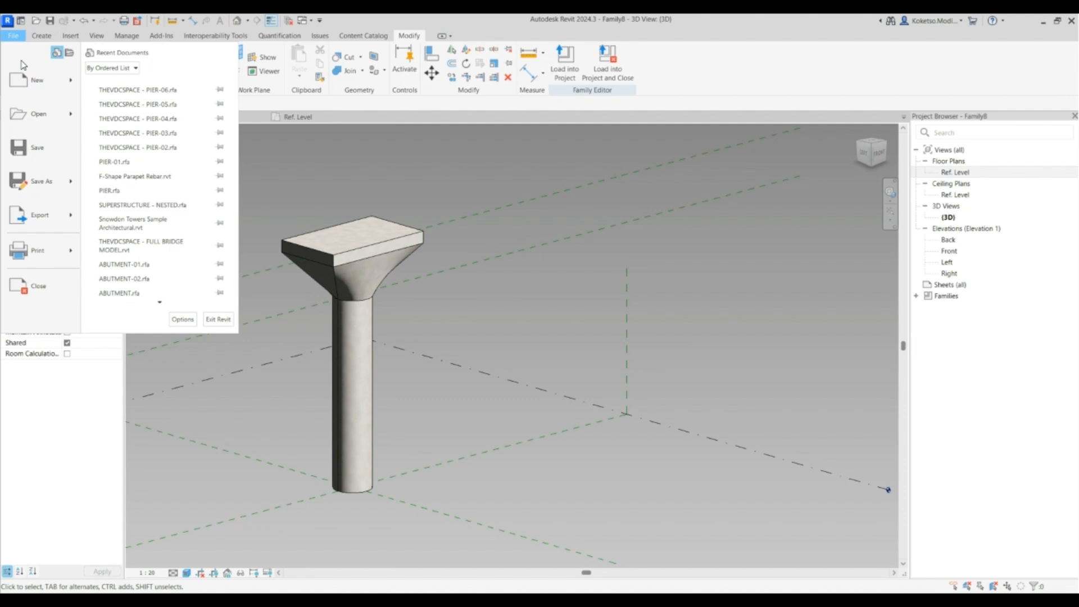
mouse_move(55, 192)
click(135, 164)
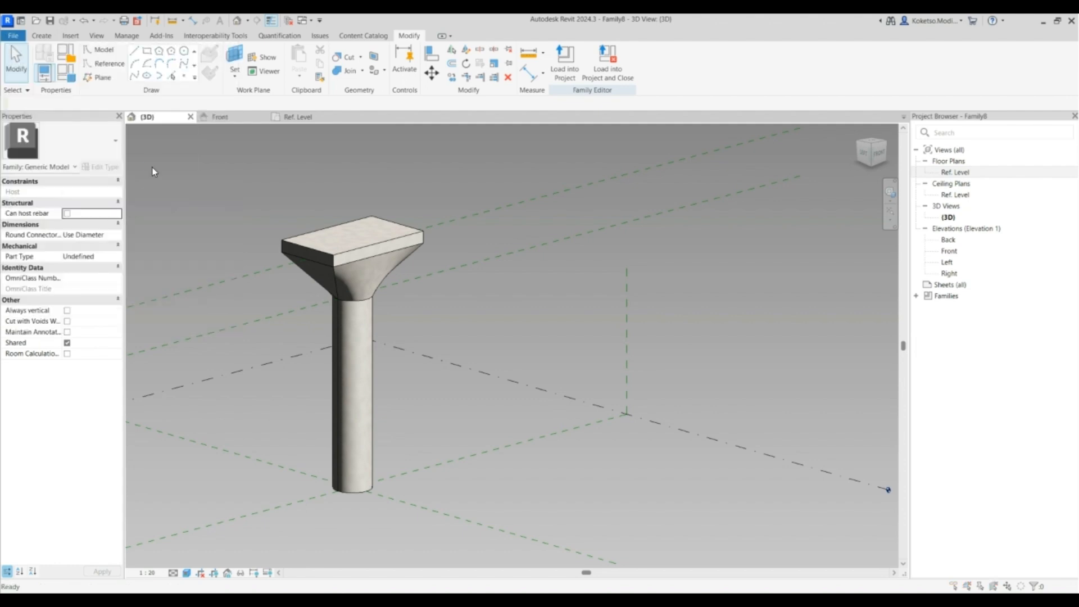
click(483, 222)
click(509, 394)
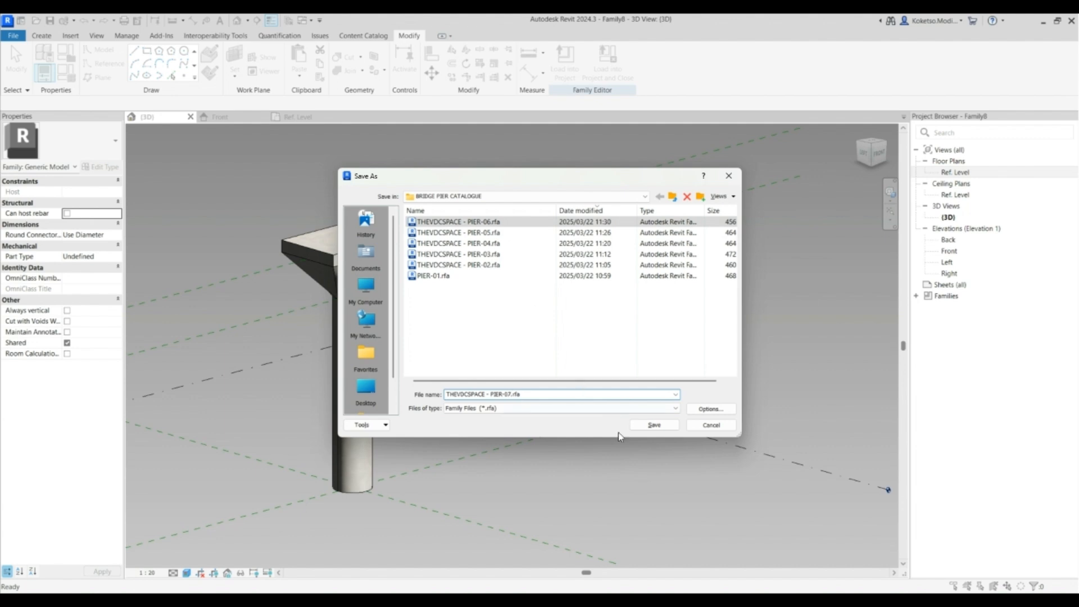
click(656, 425)
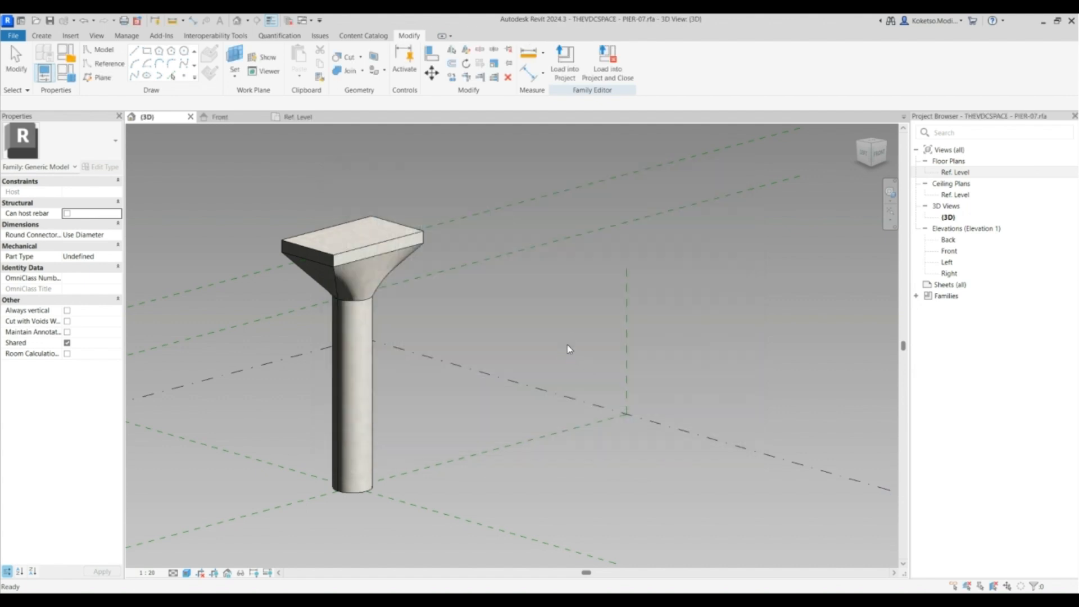
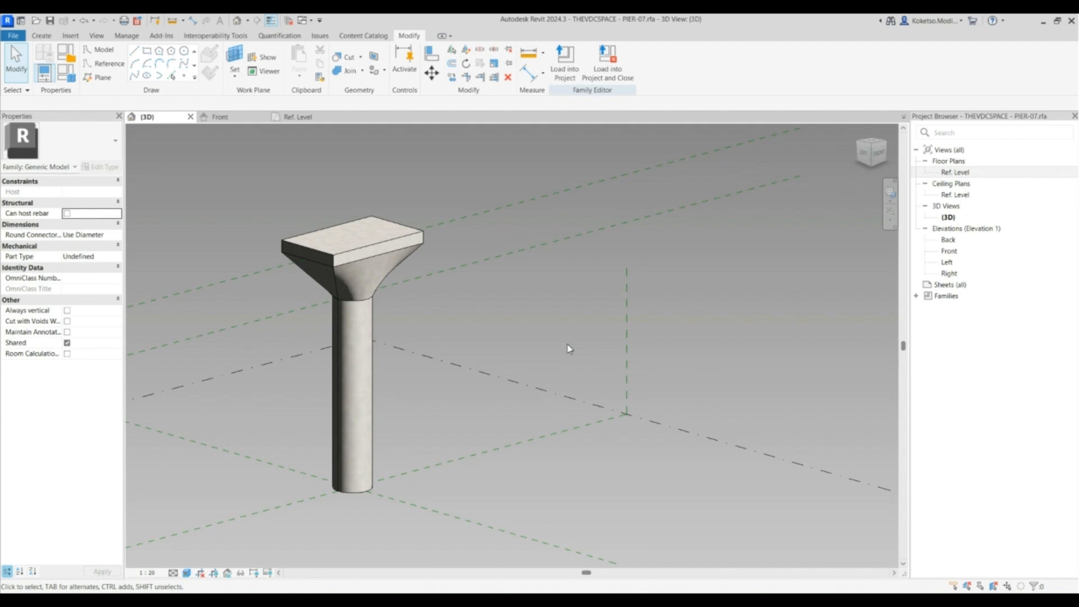
Create a new family from the Metric Generic Model.rft template.
click(335, 116)
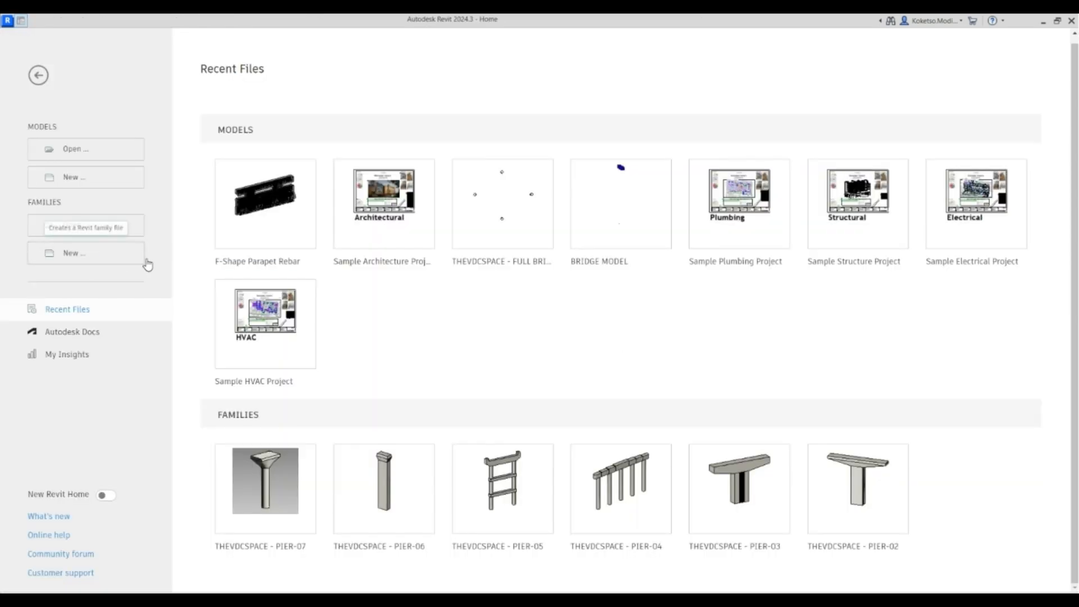
click(89, 256)
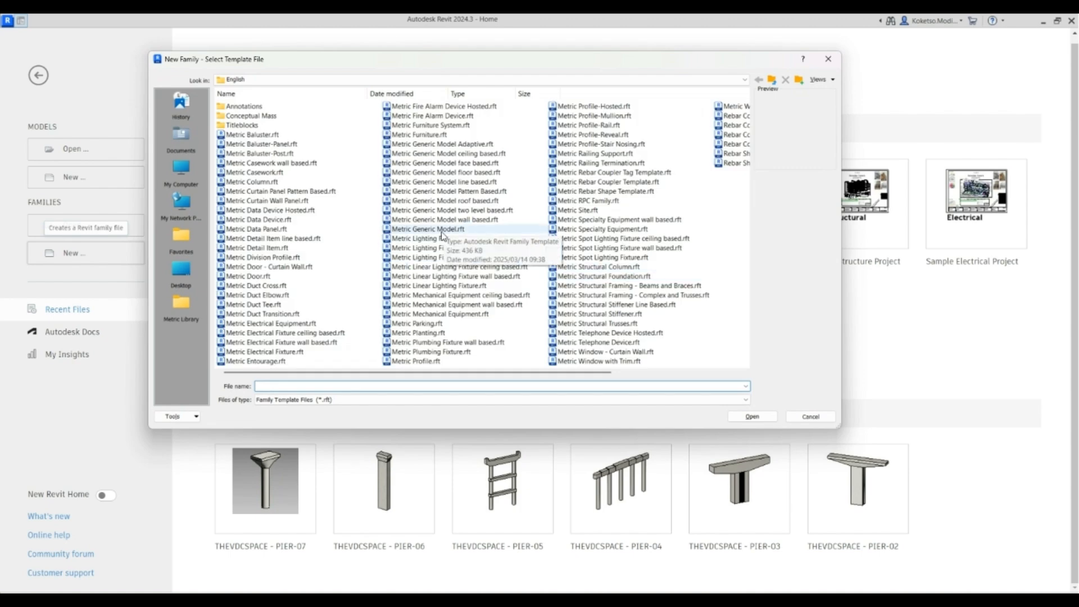
click(442, 230)
click(752, 416)
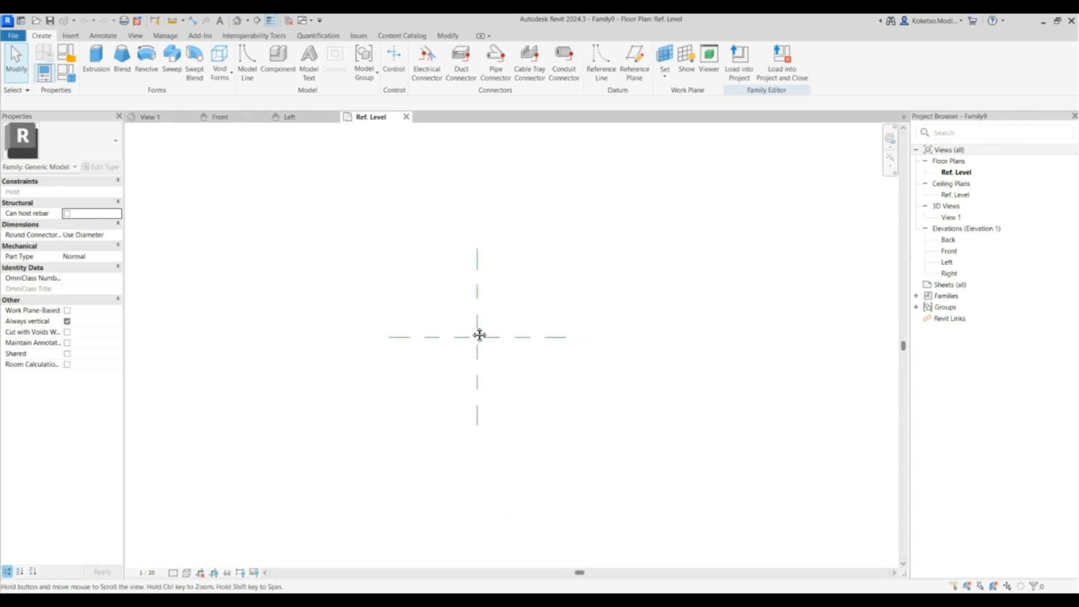
mouse_move(480, 335)
middle_down()
mouse_move(460, 344)
mouse_move(489, 347)
middle_up()
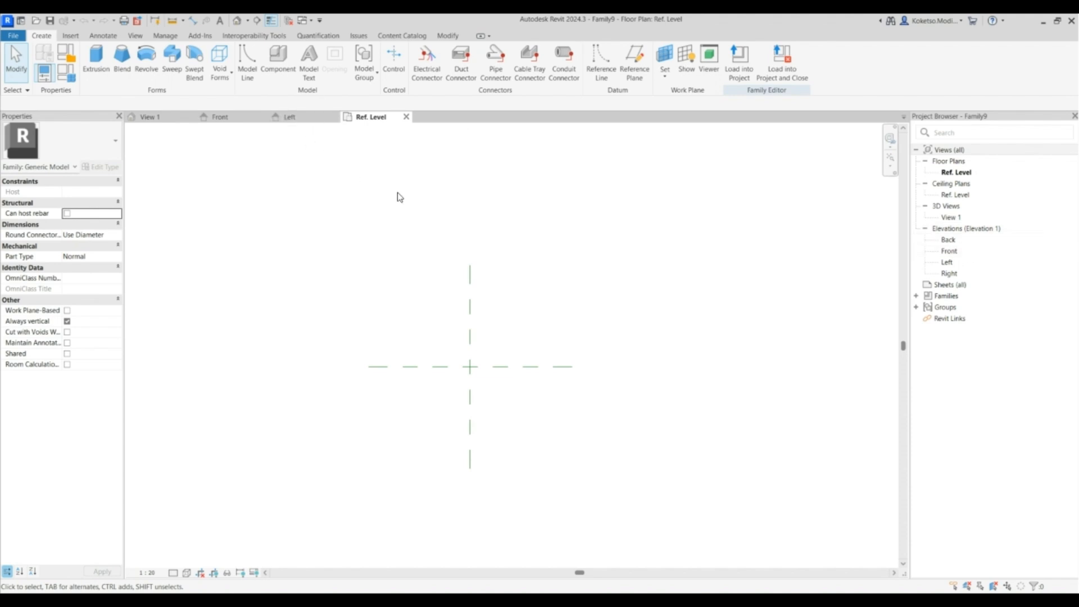
In the Front elevation, draw a horizontal reference plane across the centre plane and set it 6000 mm above Ref. Level.
double_click(948, 254)
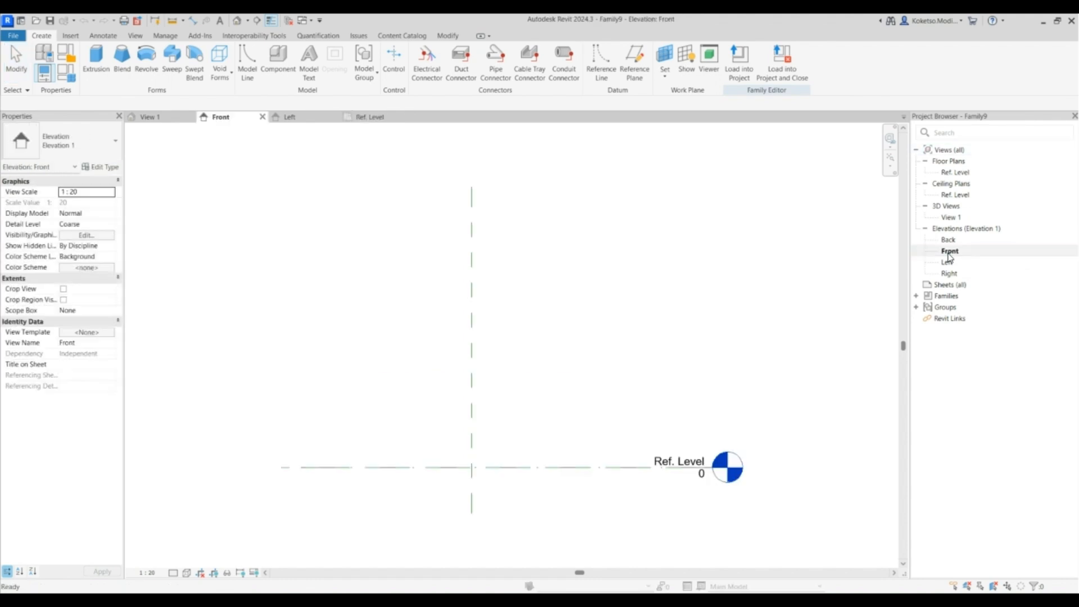
click(621, 62)
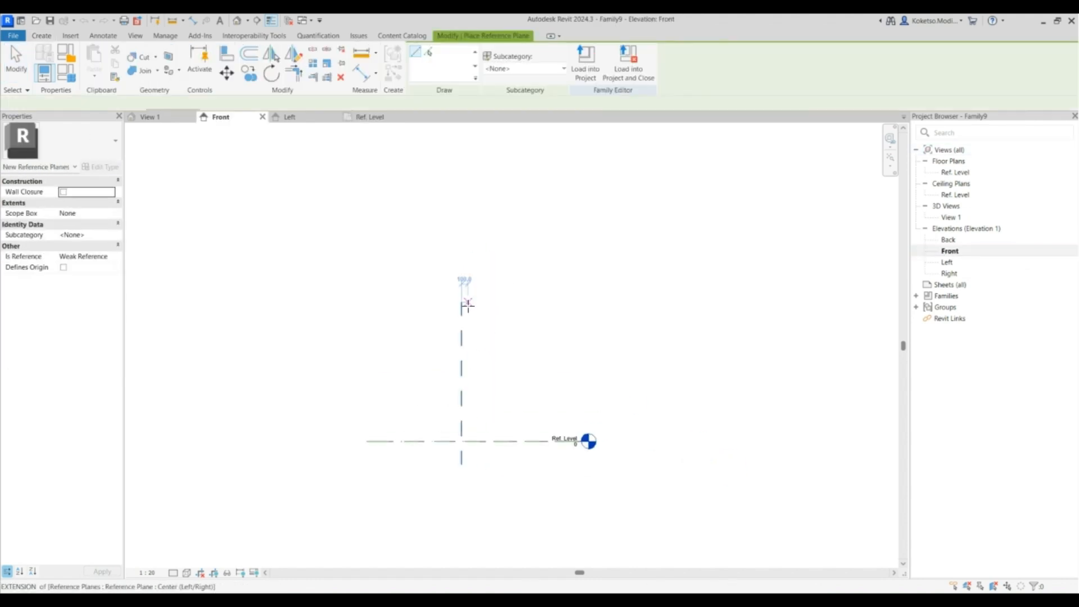
click(328, 230)
click(657, 231)
key(Escape)
key(Escape)
click(421, 231)
click(390, 335)
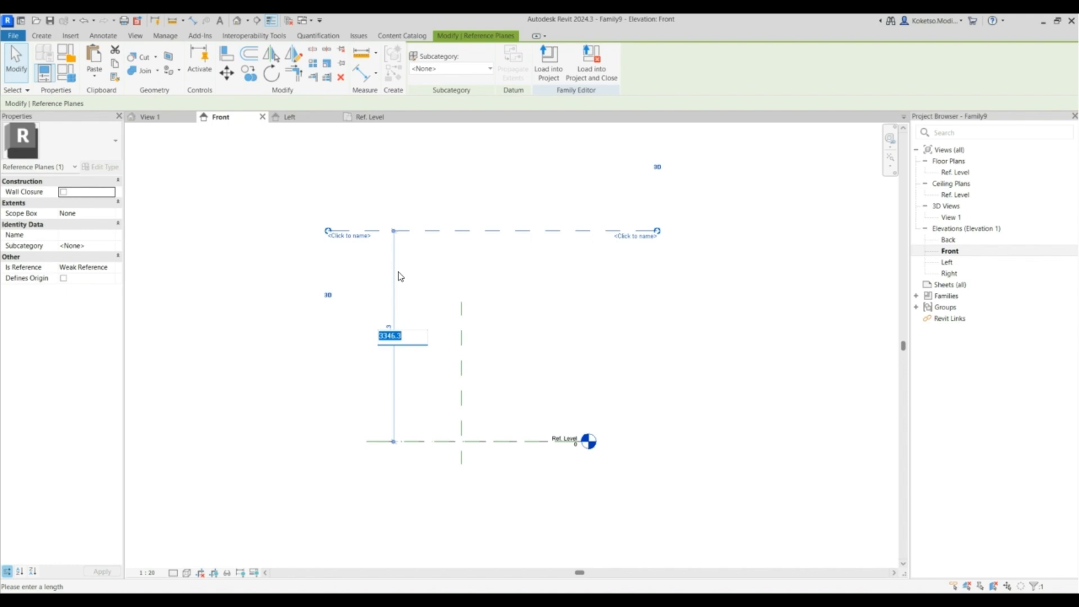
key(Return)
Copy the horizontal reference plane upward three times in one multiple copy, with the nearest copy 800 mm above the original.
scroll(410, 228, down, 3)
middle_drag(418, 158, 401, 259)
scroll(395, 236, up, 1)
click(249, 73)
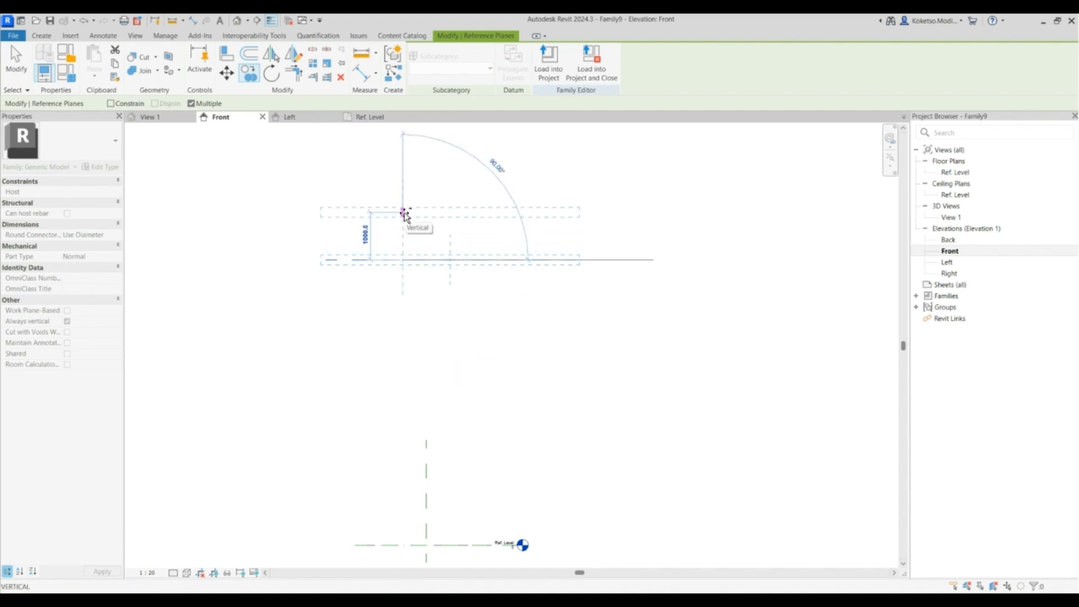
drag(403, 213, 402, 239)
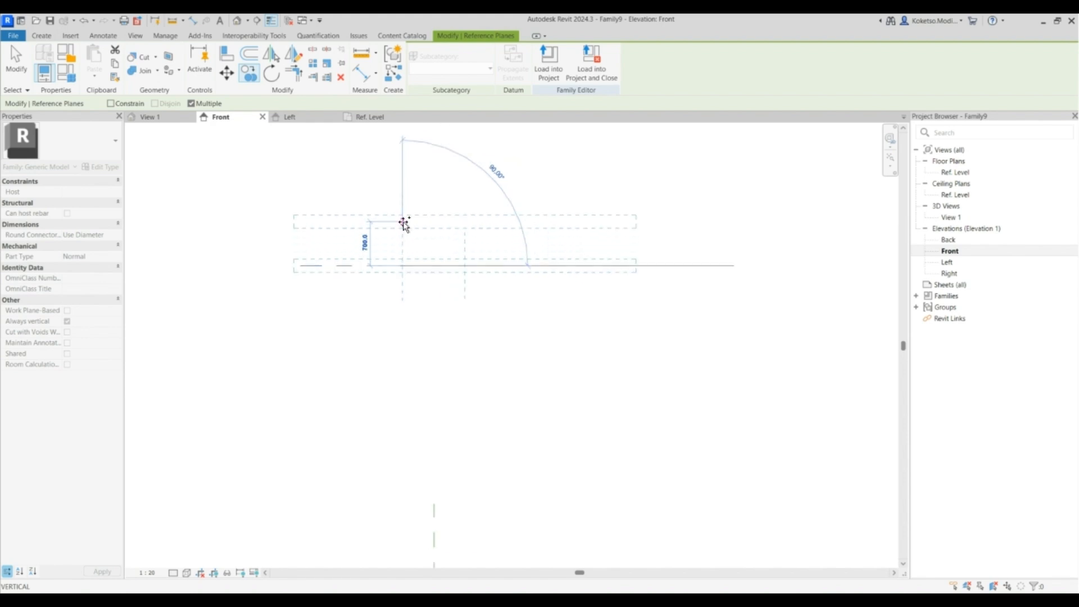
drag(404, 214, 402, 163)
click(402, 156)
key(Escape)
key(Escape)
Draw two vertical reference planes beside the horizontal ones, about 3365 mm left and 3735 mm right of the centre plane.
scroll(504, 241, down, 3)
scroll(434, 218, up, 1)
scroll(478, 252, down, 3)
scroll(482, 228, up, 4)
scroll(470, 231, down, 3)
middle_drag(511, 259, 475, 257)
click(48, 36)
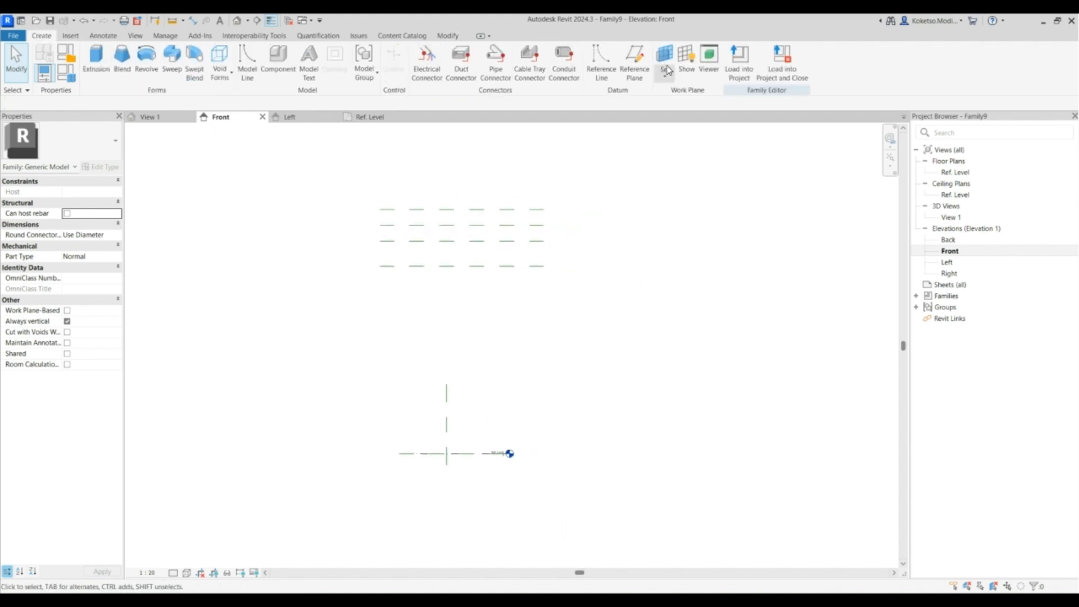
click(633, 60)
click(341, 163)
click(342, 315)
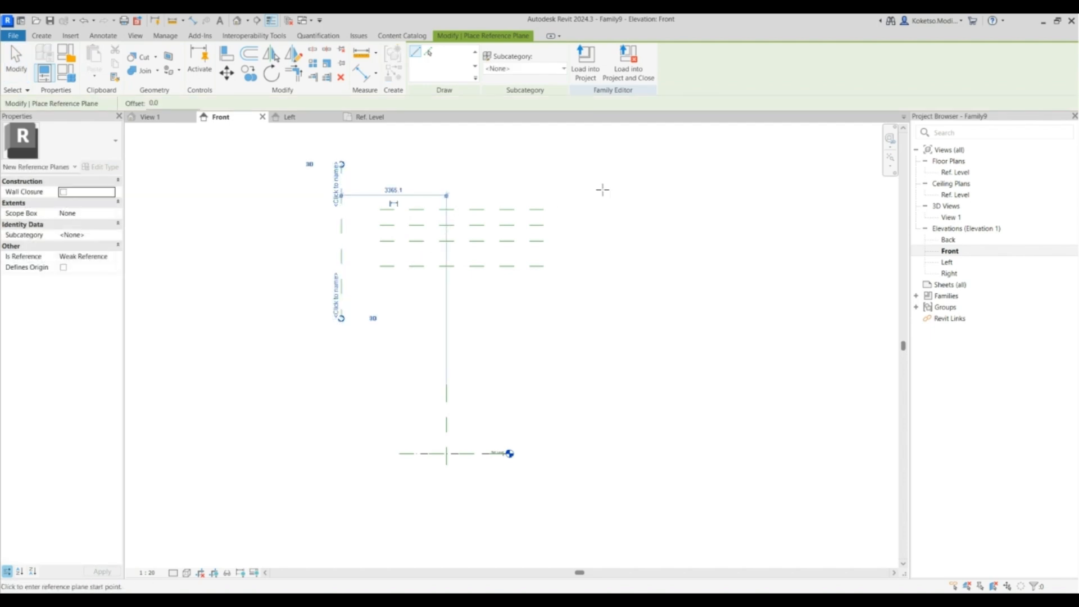
click(564, 164)
click(564, 316)
key(Escape)
Extend the vertical centre reference plane upward past all four horizontal reference planes.
click(446, 397)
scroll(445, 397, down, 2)
click(459, 400)
drag(446, 388, 446, 214)
click(470, 305)
key(Escape)
Try a larger offset from the centre plane for the right vertical reference plane.
scroll(463, 303, up, 4)
click(562, 273)
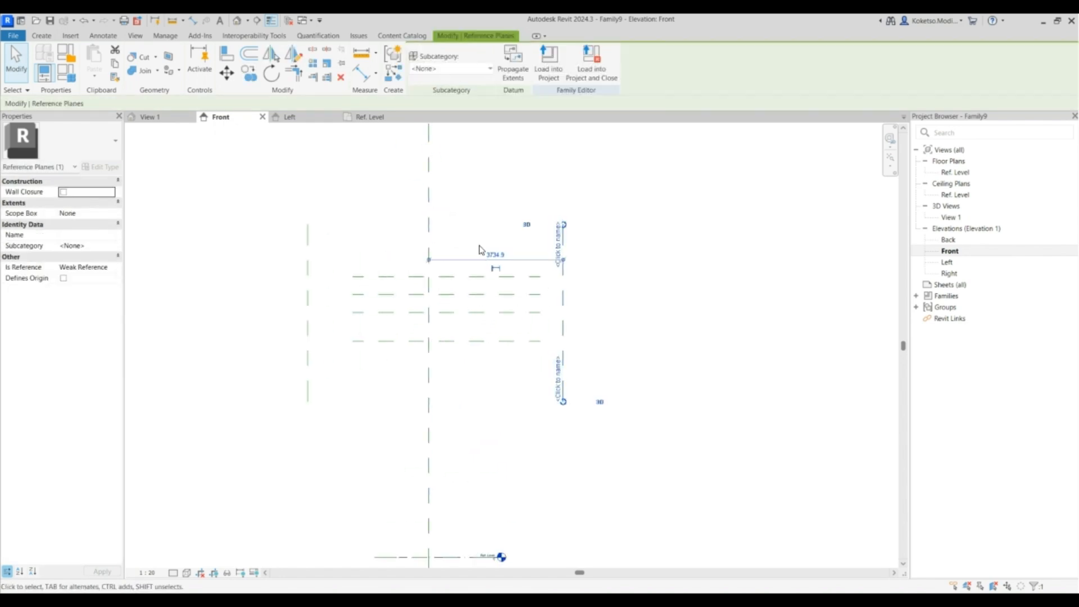
click(495, 255)
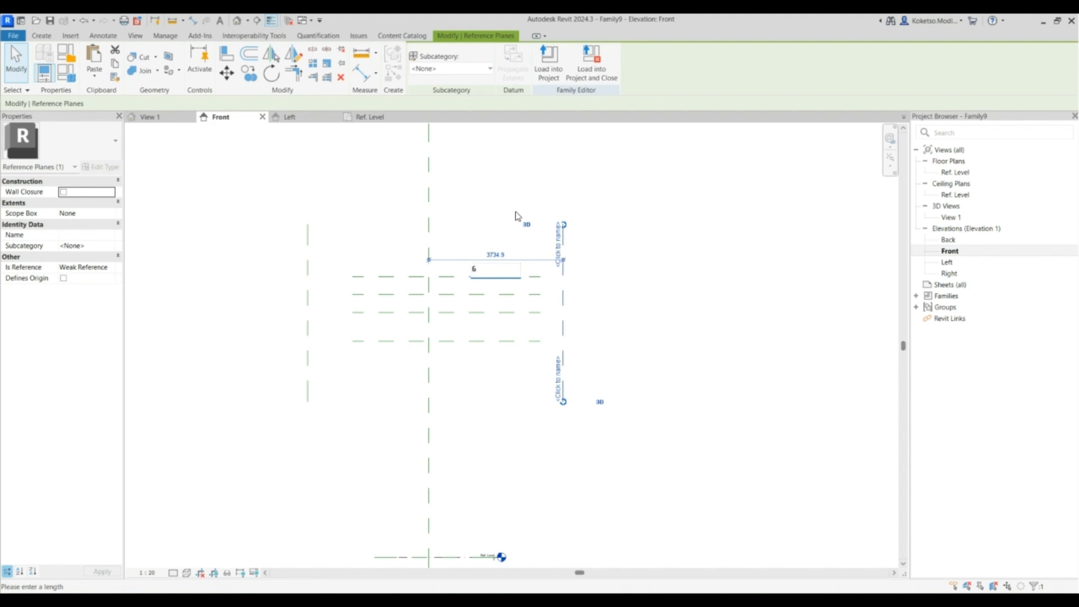
key(Return)
click(297, 268)
click(308, 268)
click(643, 257)
click(552, 257)
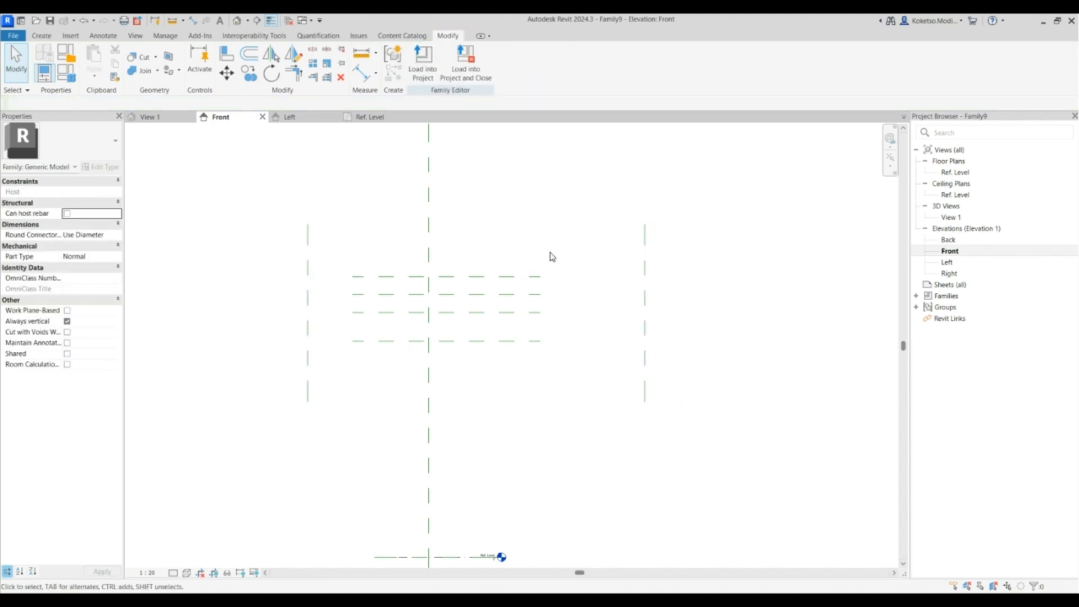
Set the right and left vertical reference planes each 5000 mm from the centre plane.
click(642, 279)
click(537, 256)
text(5000)
key(Return)
click(308, 250)
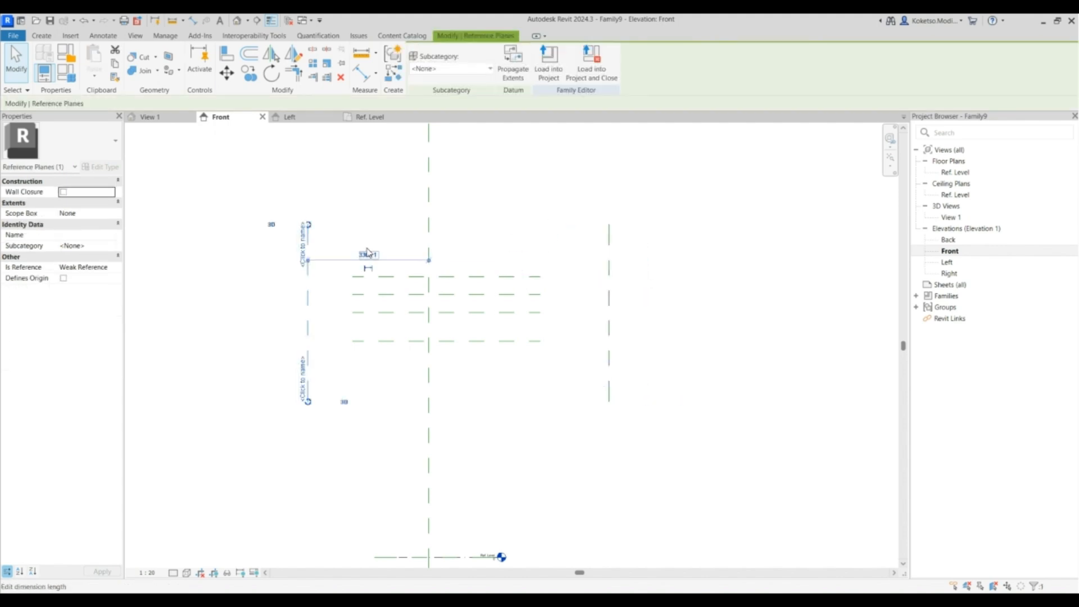
click(362, 250)
key(Return)
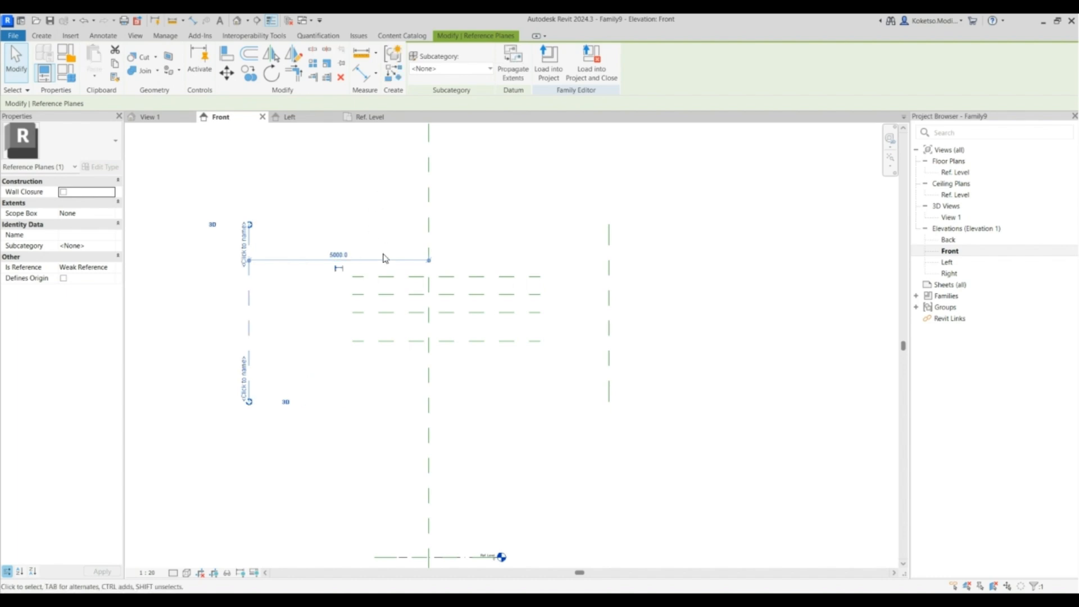
key(Escape)
Start a Swept Blend and sketch its 800 mm vertical path on the centre plane between the two lowest horizontal reference planes.
click(40, 37)
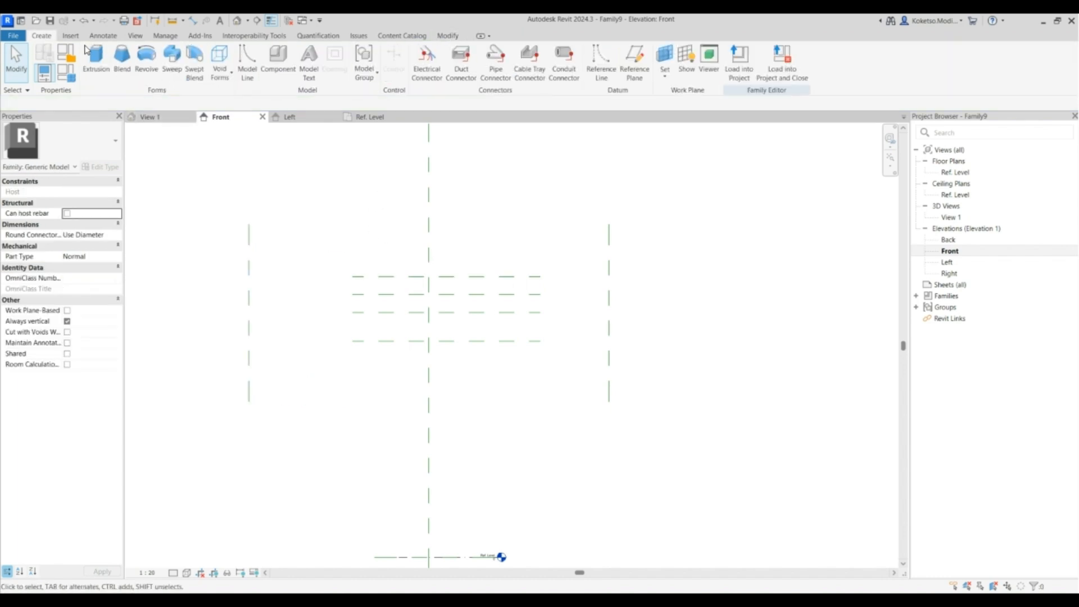
click(194, 60)
click(447, 53)
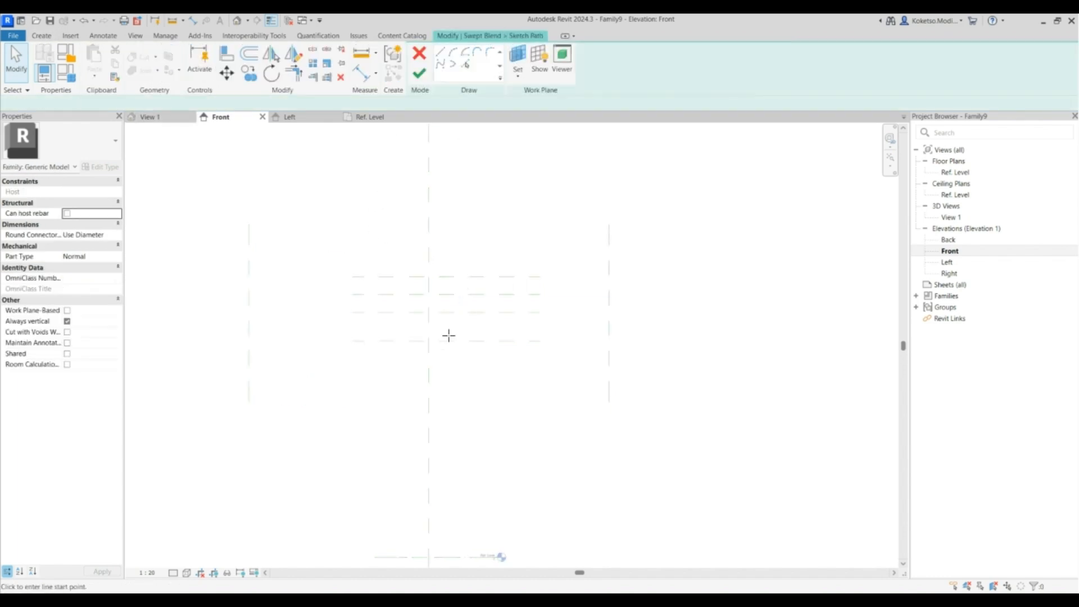
click(429, 341)
click(428, 312)
scroll(429, 336, up, 2)
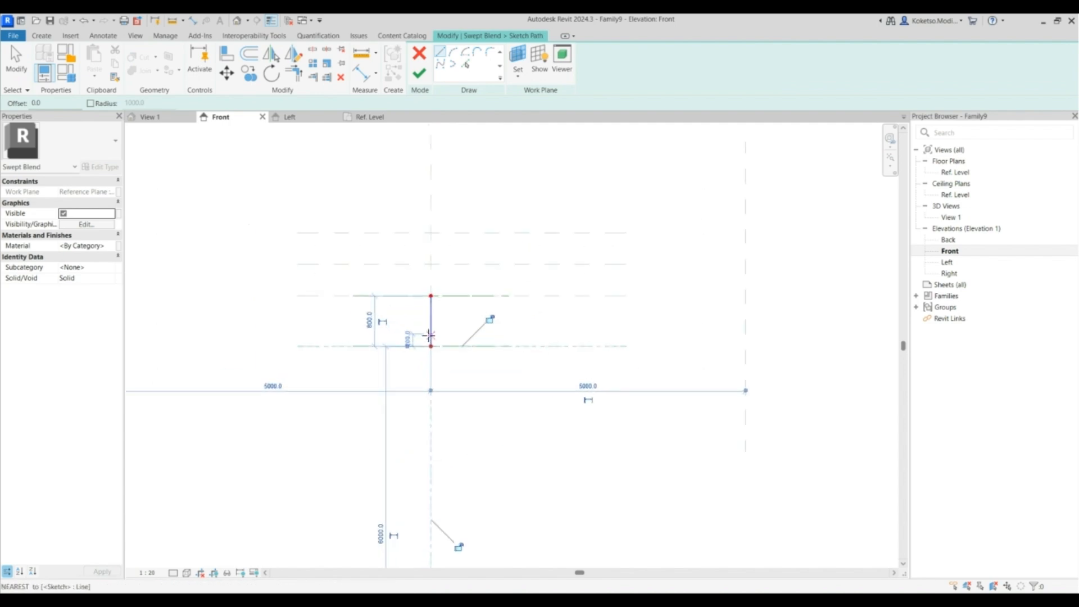
scroll(431, 311, down, 2)
key(Escape)
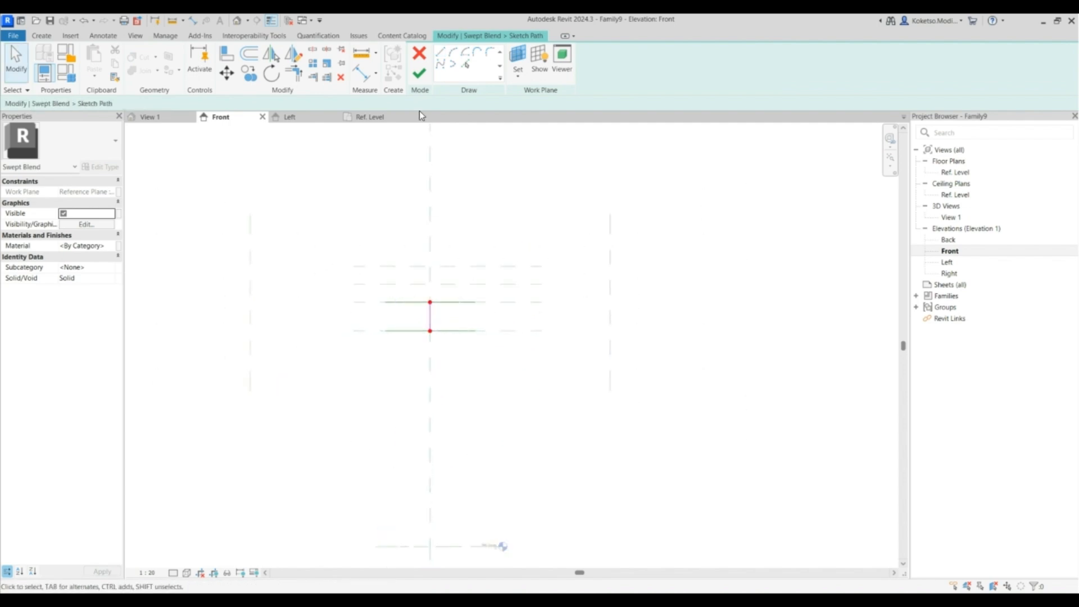
click(419, 73)
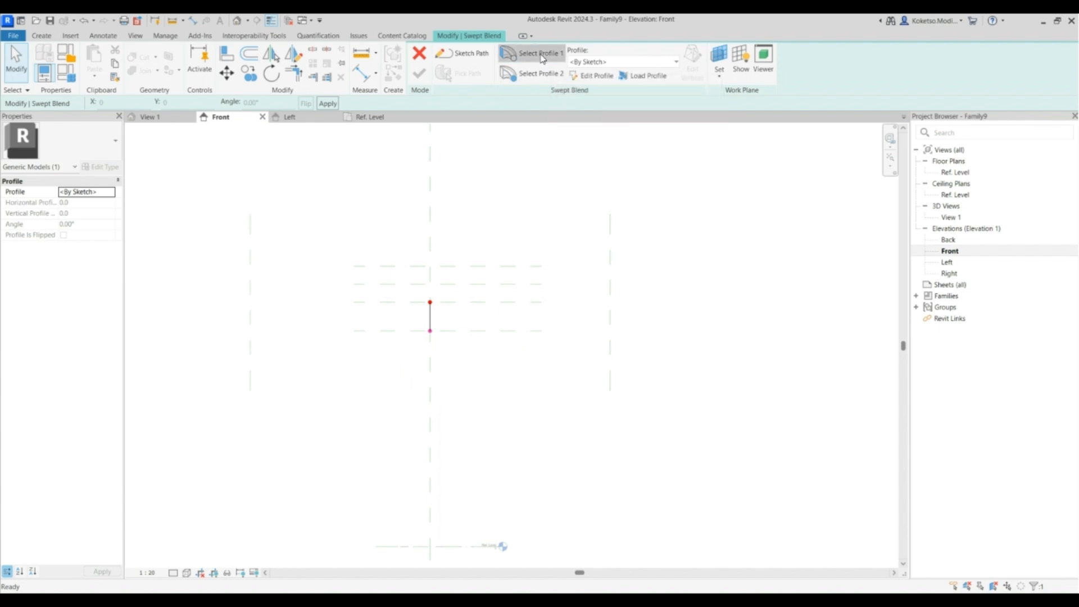
Open the swept blend's first profile for sketching in the Ref. Level floor plan.
click(582, 77)
click(543, 416)
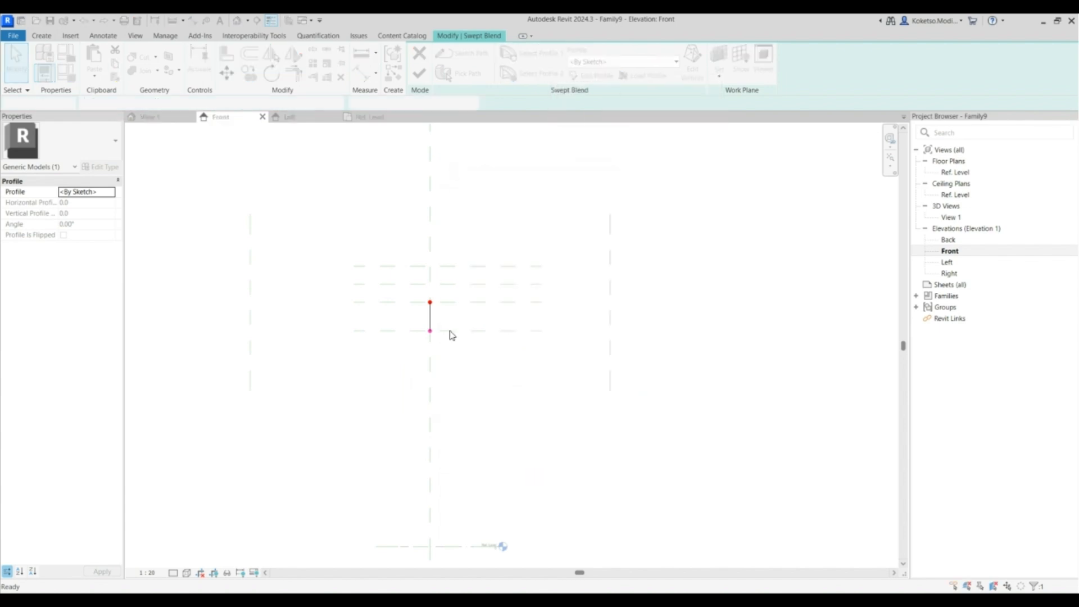
scroll(478, 369, up, 2)
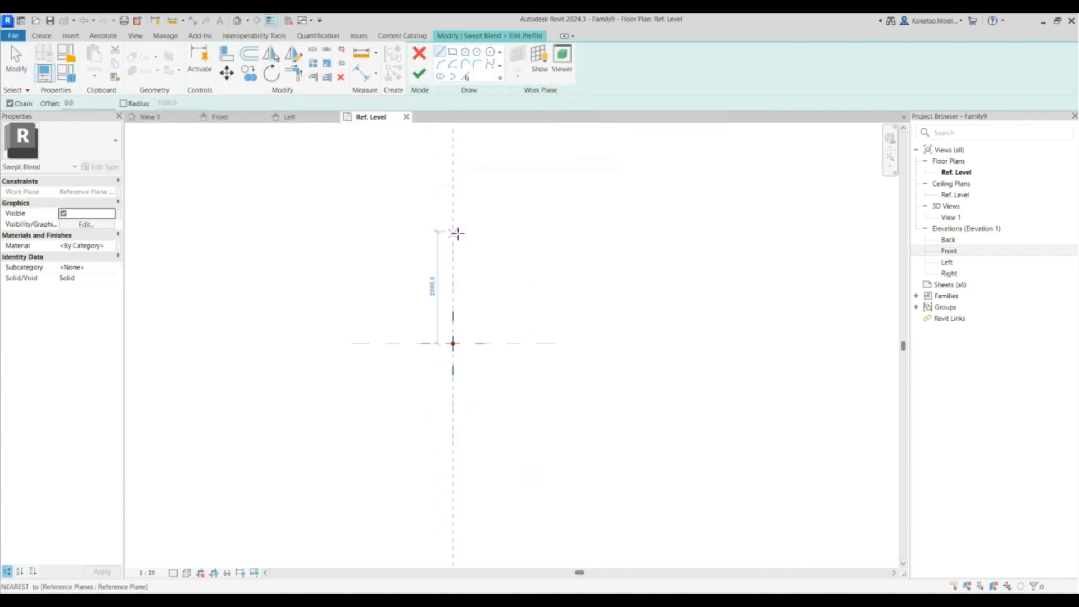
Set the plan's view range to Unlimited for top, bottom and view depth, with a cut plane offset of 15000.
key(v)
key(r)
click(682, 262)
click(656, 285)
click(658, 297)
click(646, 321)
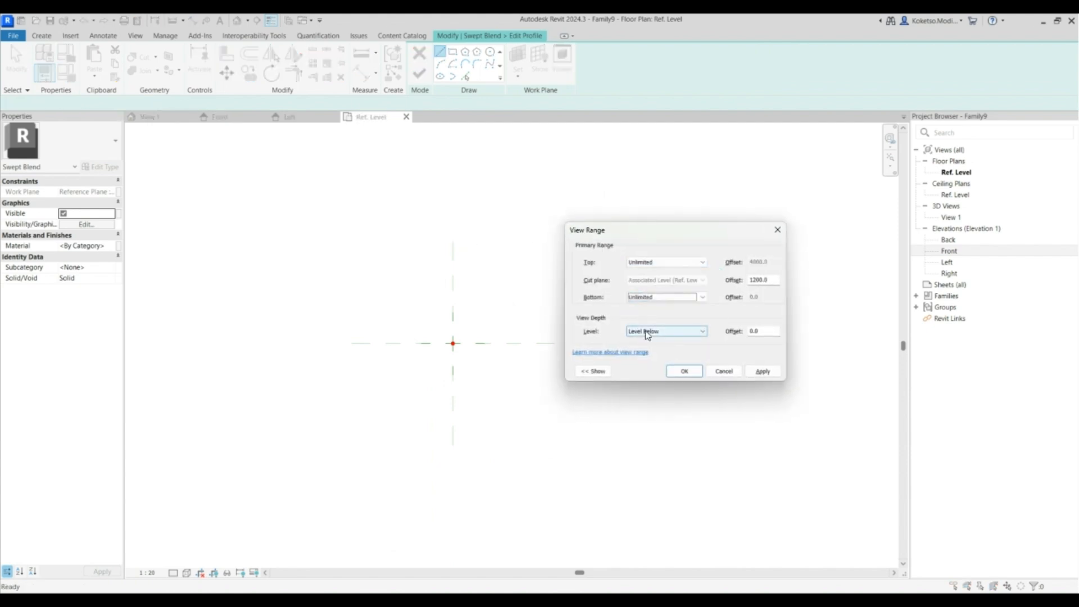
click(647, 331)
click(642, 355)
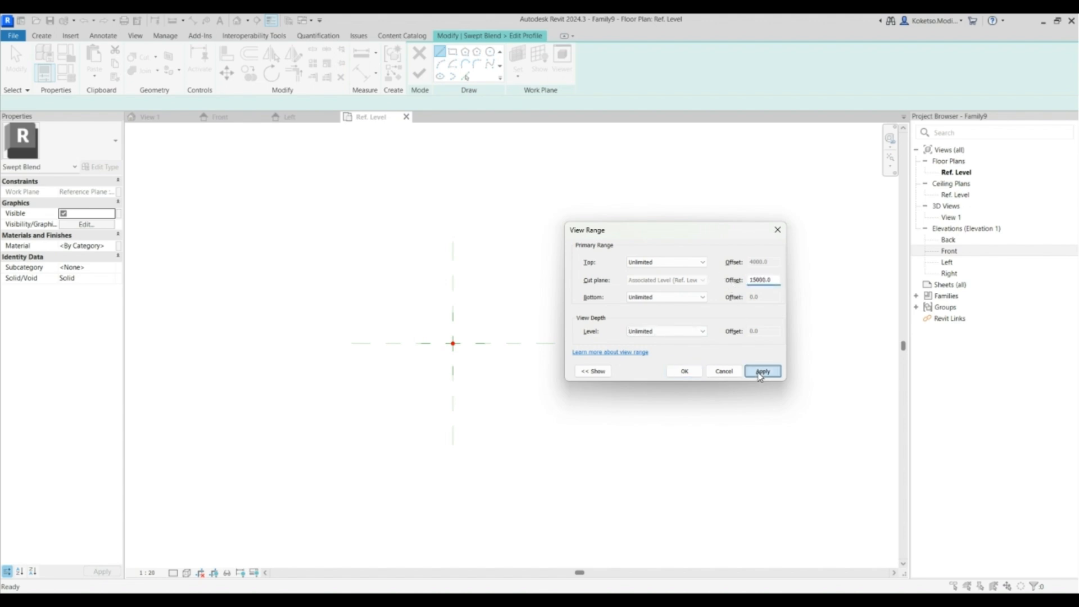
click(684, 371)
Sketch a rectangular profile between the two outer vertical reference planes, 10000 mm long and about 2055 mm deep.
scroll(475, 343, down, 1)
click(453, 52)
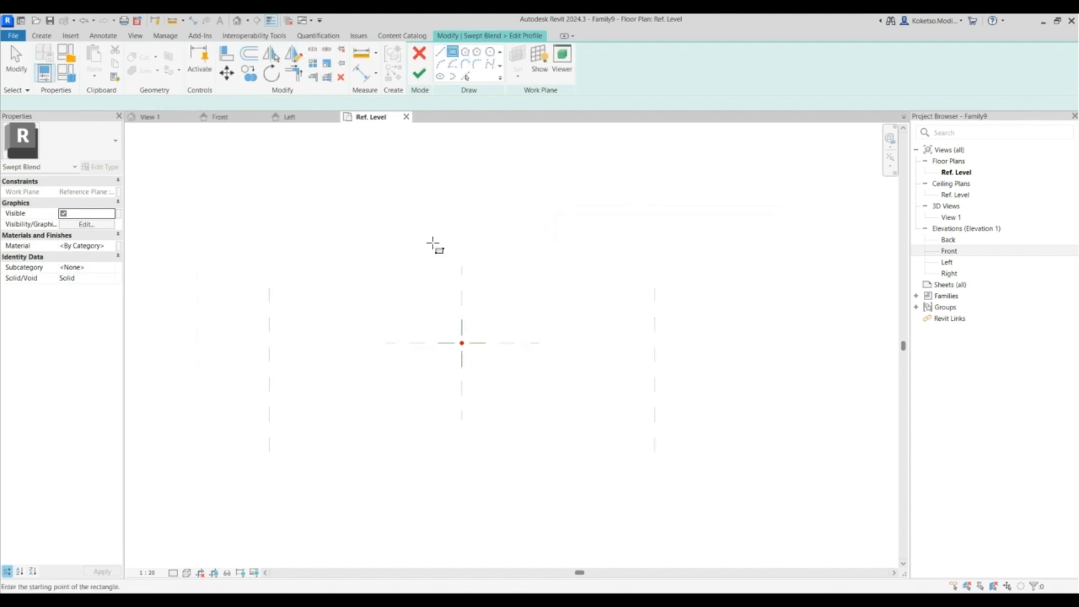
click(269, 298)
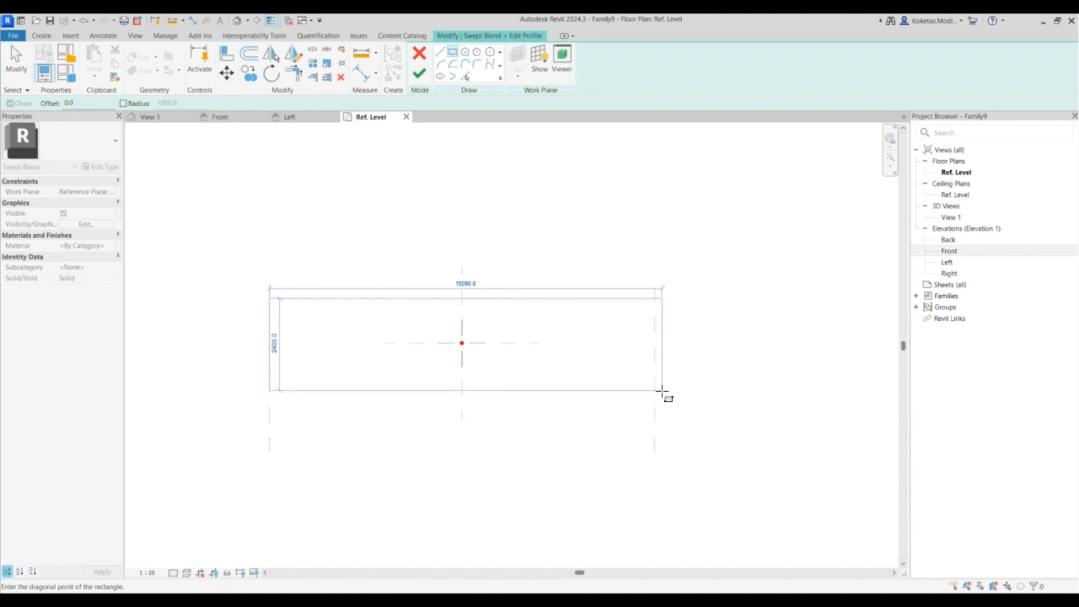
click(654, 377)
key(Escape)
key(Escape)
Set the rectangle's upper long edge 600 mm from the horizontal centre plane.
click(493, 299)
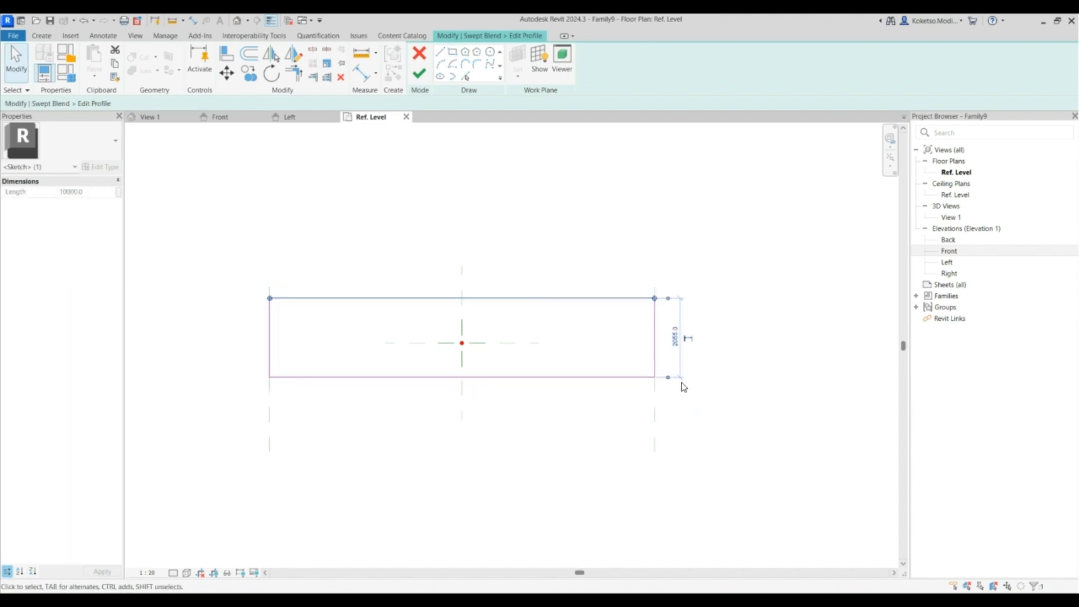
click(672, 321)
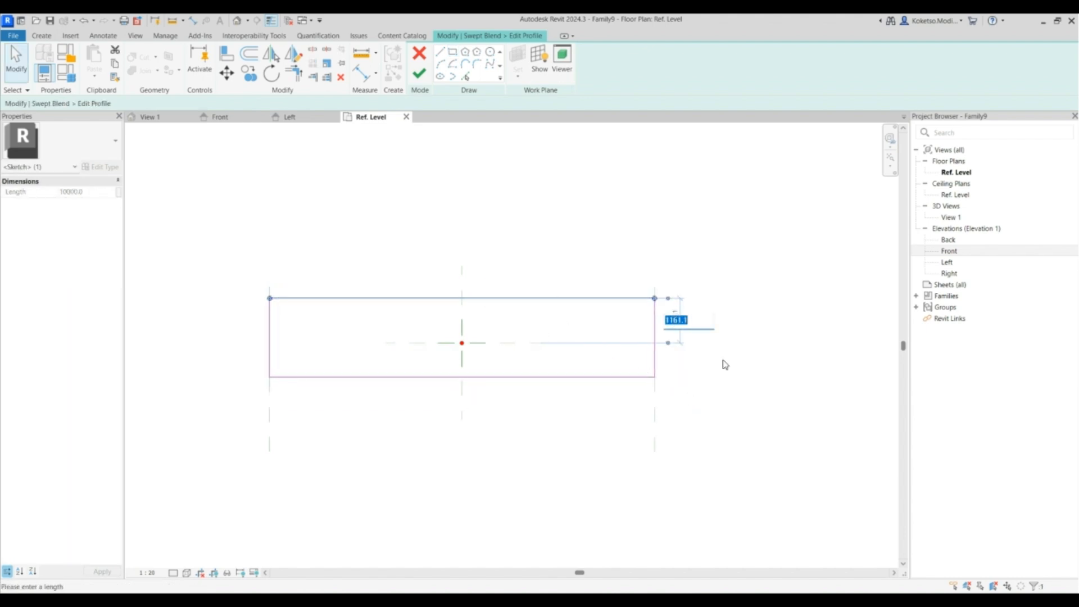
text(600)
key(Return)
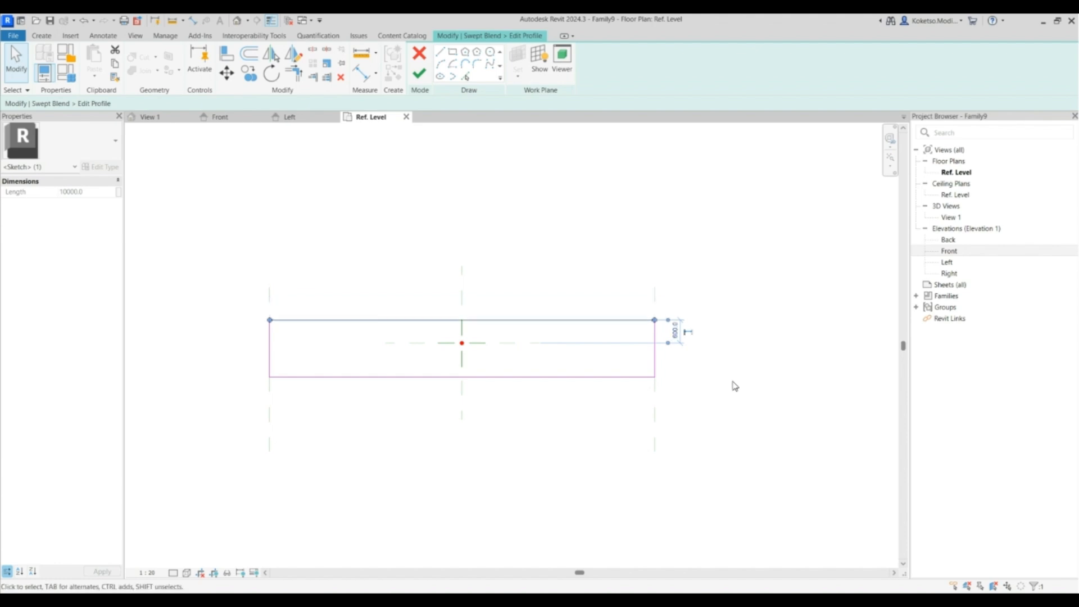
Set the first profile rectangle's depth to 1200 mm and finish the profile.
click(527, 375)
click(243, 350)
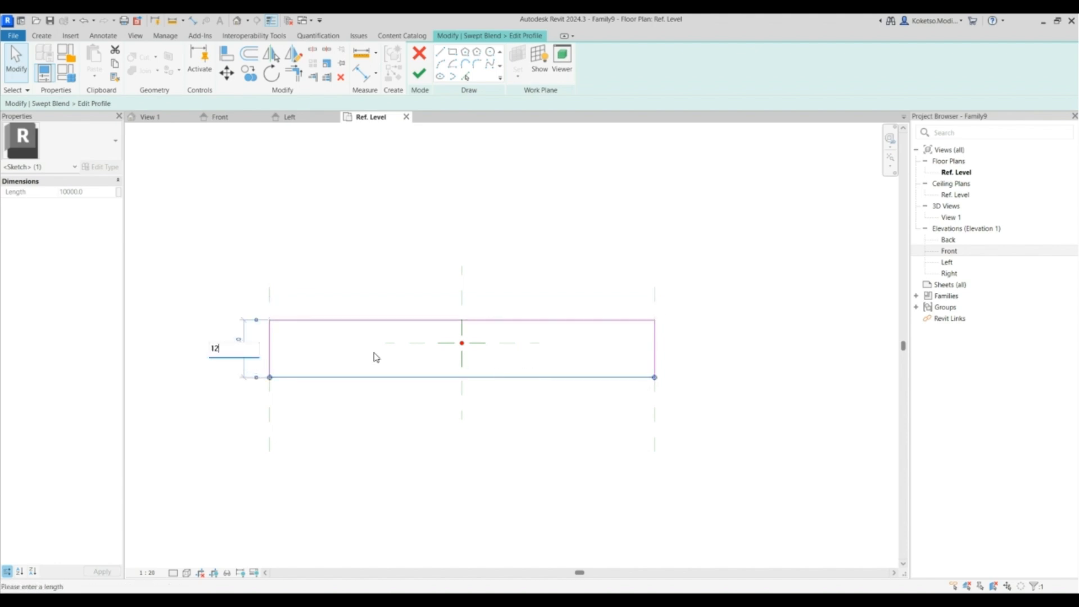
key(Return)
click(405, 356)
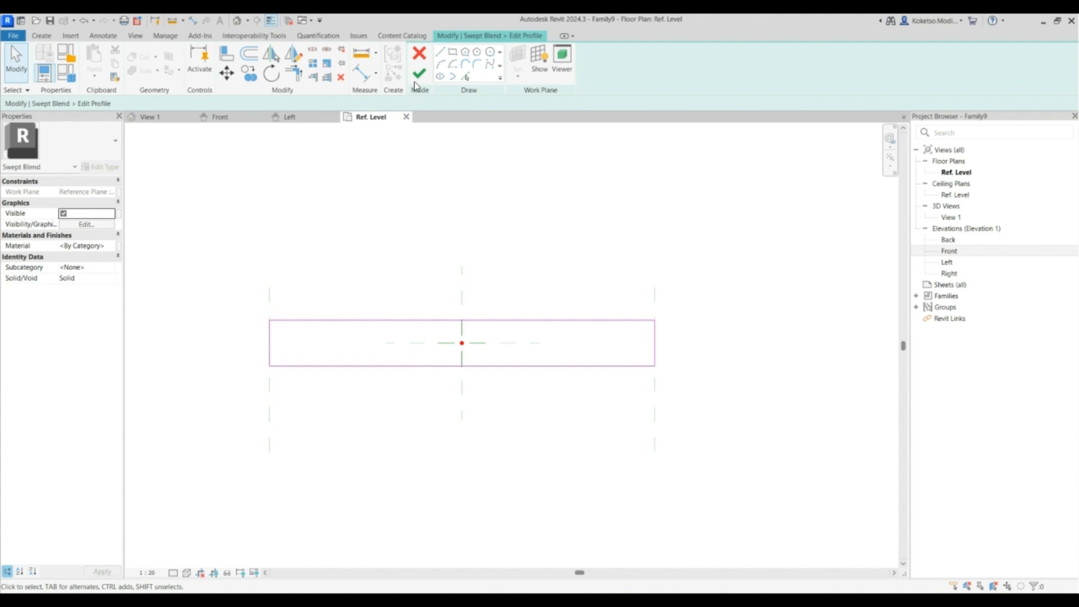
click(419, 73)
click(527, 74)
click(591, 76)
scroll(354, 361, up, 2)
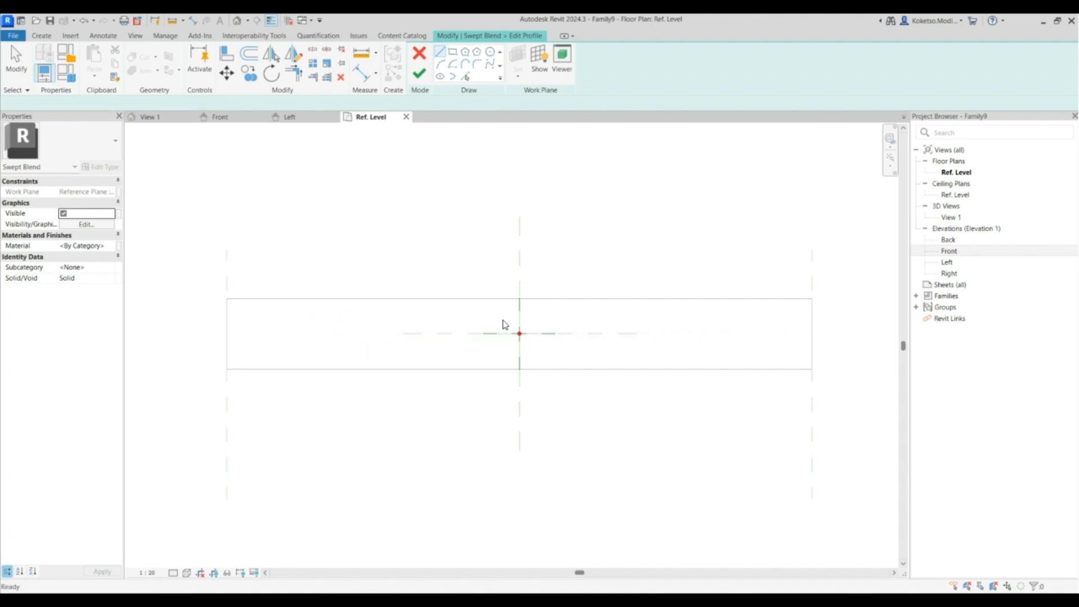
click(419, 73)
Reopen the first profile and move its right short edge to 4000 mm from the vertical centre plane.
click(539, 62)
click(591, 76)
click(653, 344)
drag(654, 344, 617, 345)
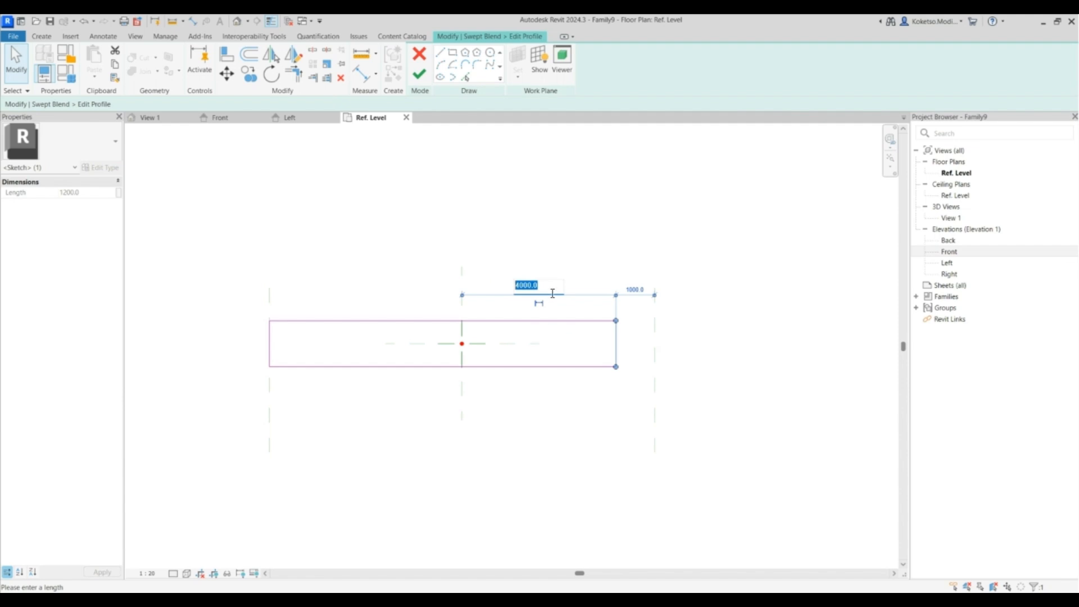
key(Escape)
Inset the first profile's left short edge 1000 mm from the outer reference plane to match the right one, and finish the profile.
click(271, 353)
click(451, 288)
key(Return)
click(429, 164)
click(418, 75)
Open the swept blend's second profile and sketch a rectangle 10000 mm long between the two outer vertical reference planes.
click(545, 75)
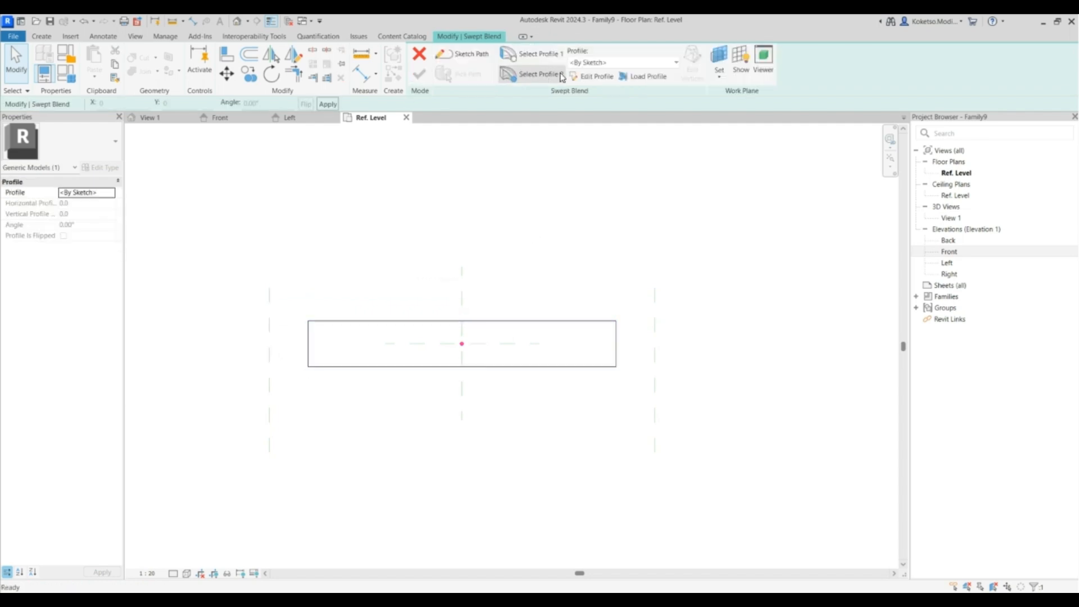
click(591, 76)
click(453, 55)
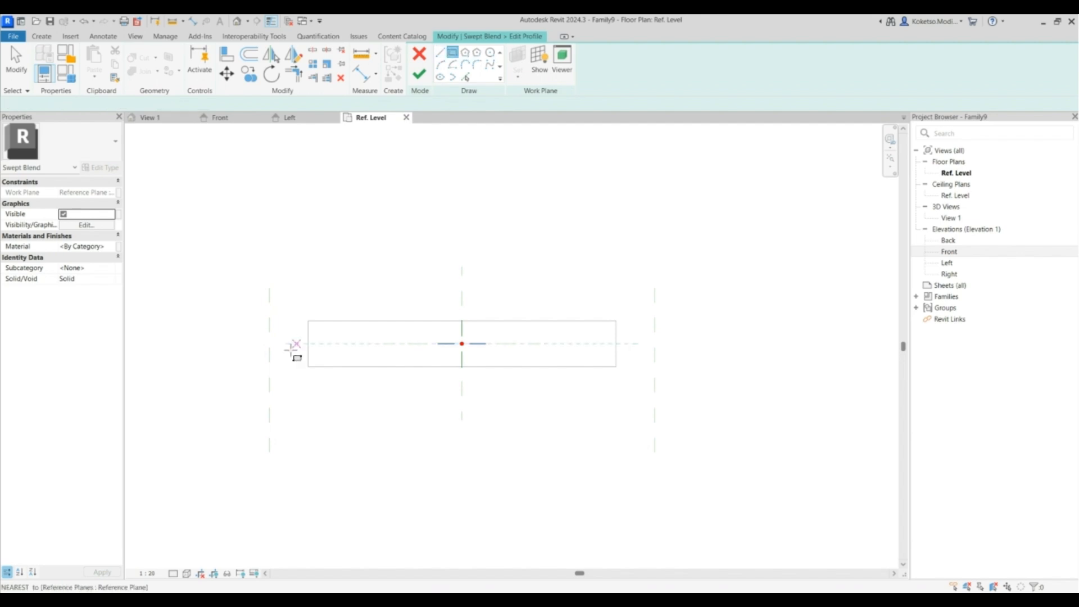
click(269, 318)
click(656, 369)
key(Escape)
Align the second profile's upper edge with the first profile and set the rectangle's depth to 1200 mm.
drag(663, 366, 513, 343)
key(Return)
click(574, 370)
click(237, 340)
text(12)
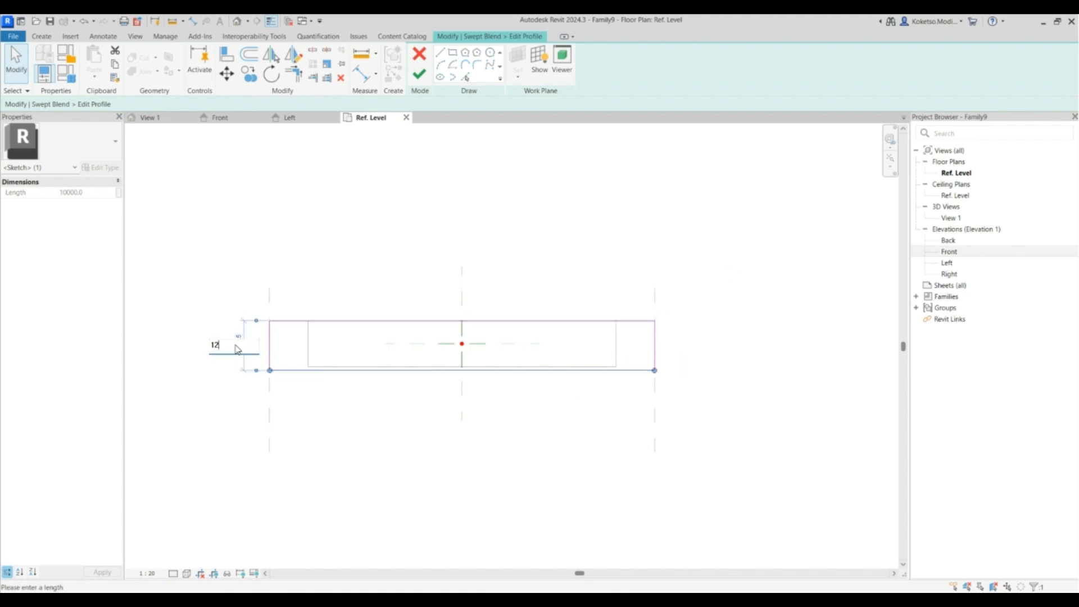
text(00)
key(Return)
click(656, 340)
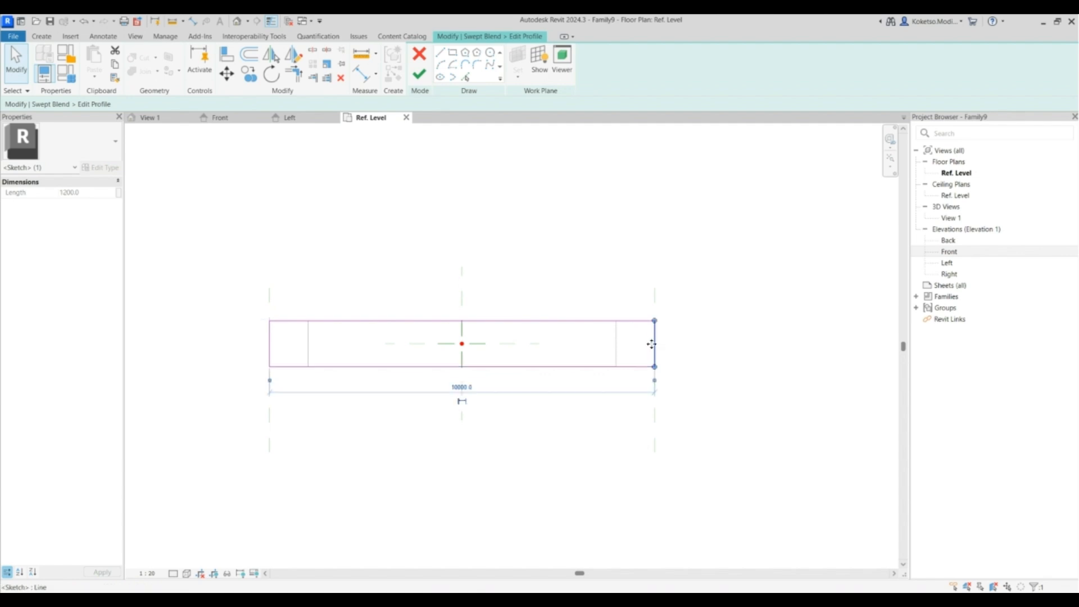
key(Escape)
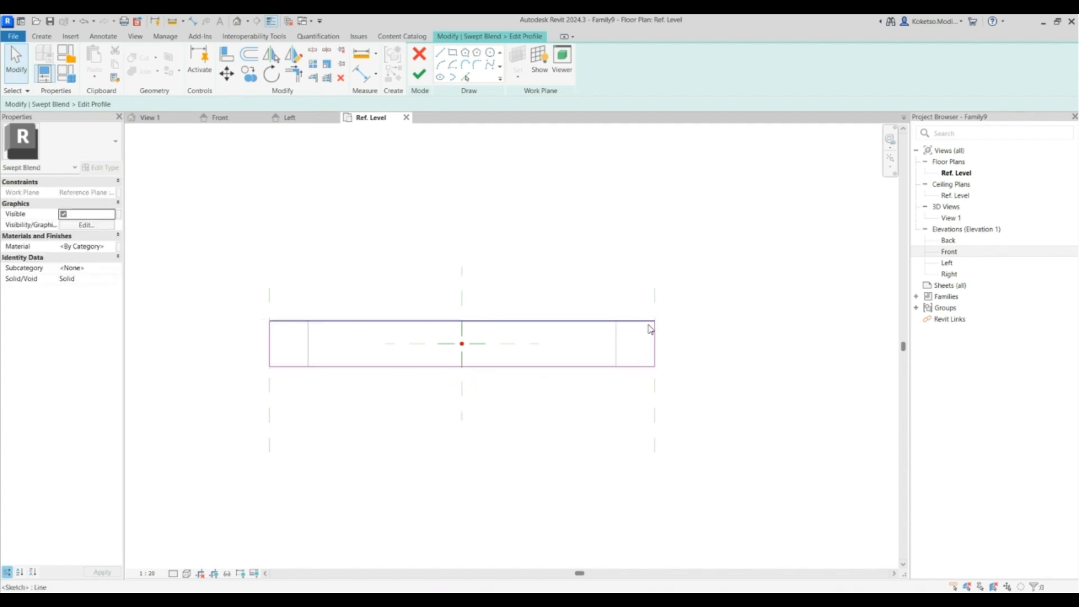
Finish the second profile and complete the swept-blend head, viewing the tapered shape in 3D.
click(150, 117)
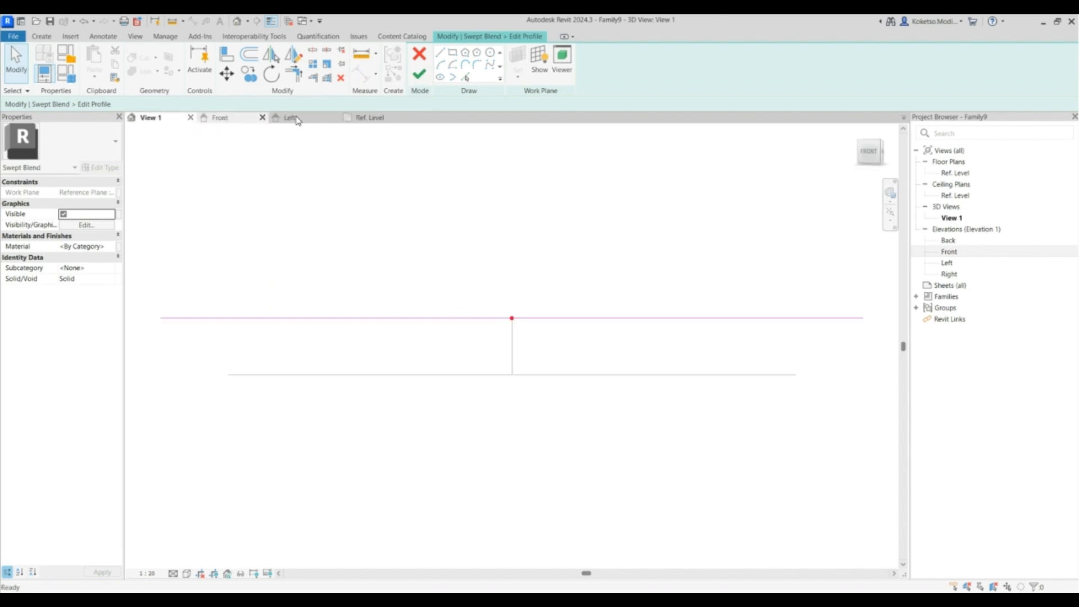
click(419, 73)
shift+middle_drag(450, 313, 566, 358)
click(419, 74)
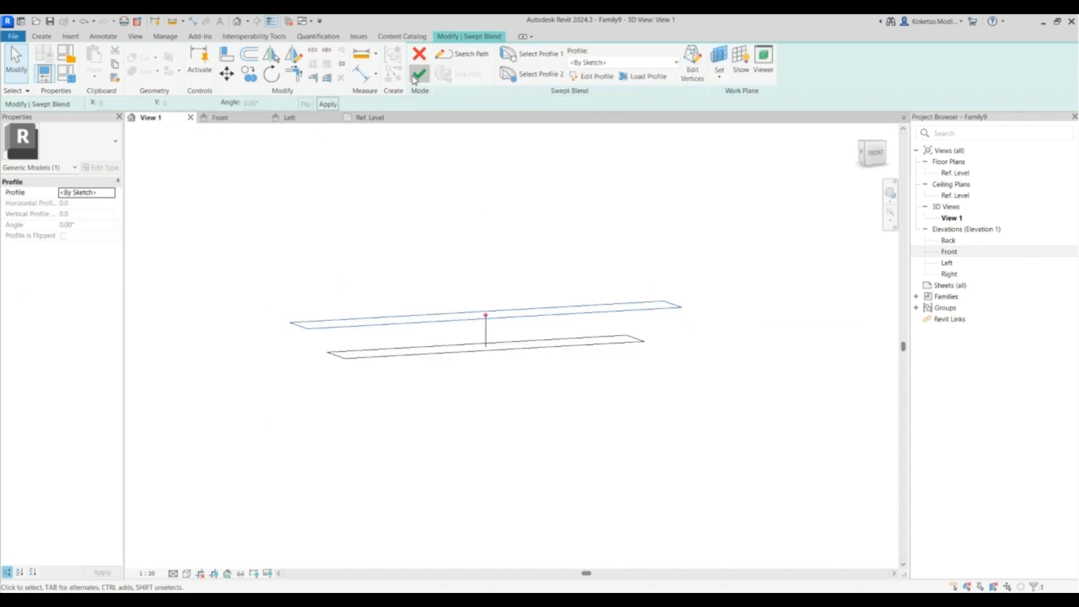
shift+middle_drag(646, 423, 457, 291)
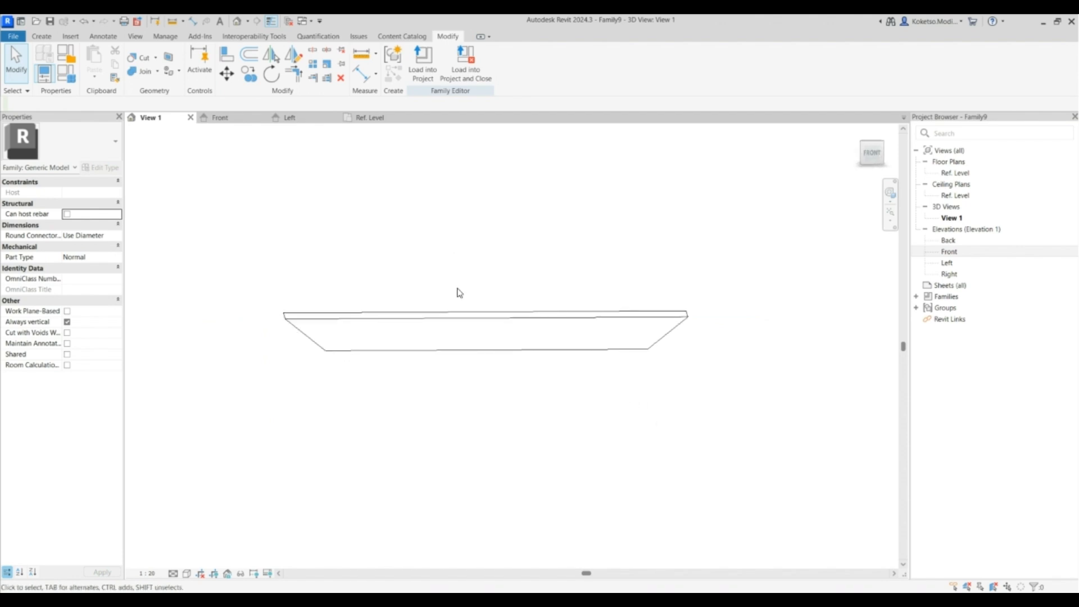
Create an extrusion from a 10000 by 1200 mm rectangle traced over the head's outline in the Ref. Level plan.
click(360, 118)
click(42, 36)
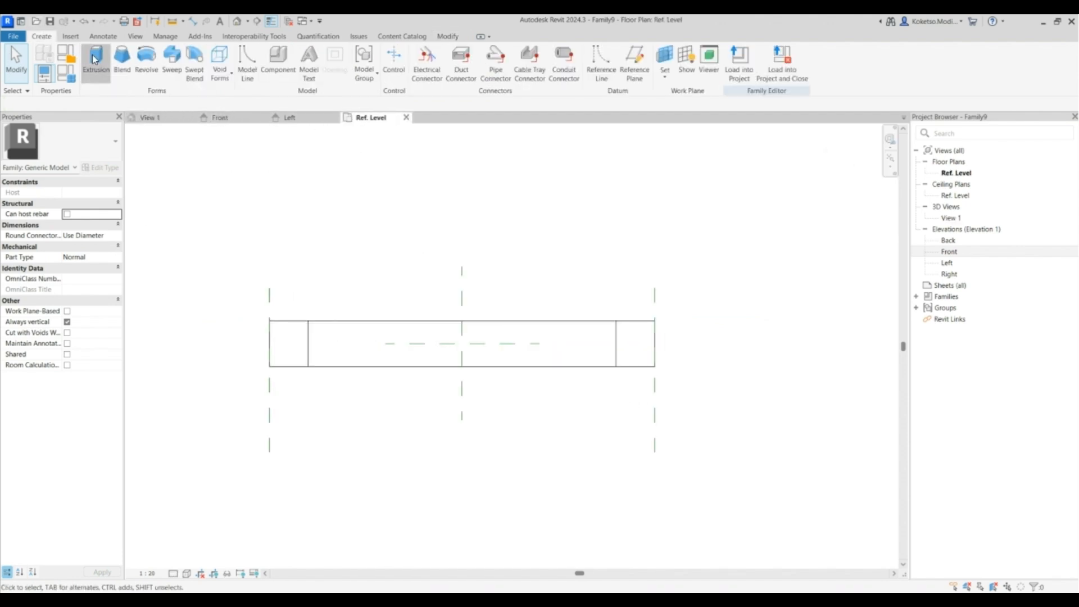
click(97, 61)
click(453, 53)
click(270, 321)
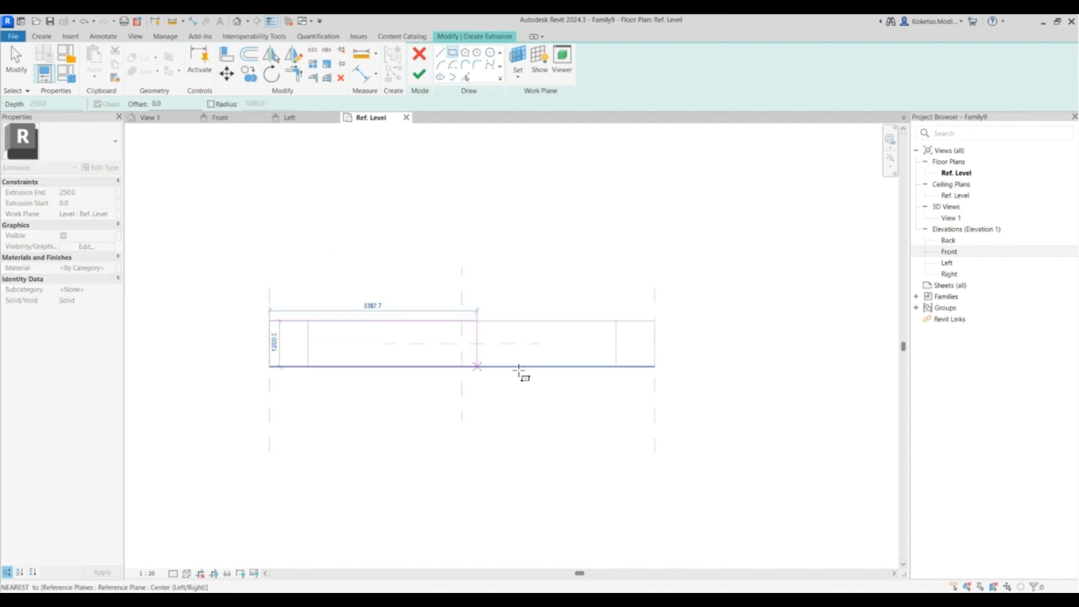
click(655, 366)
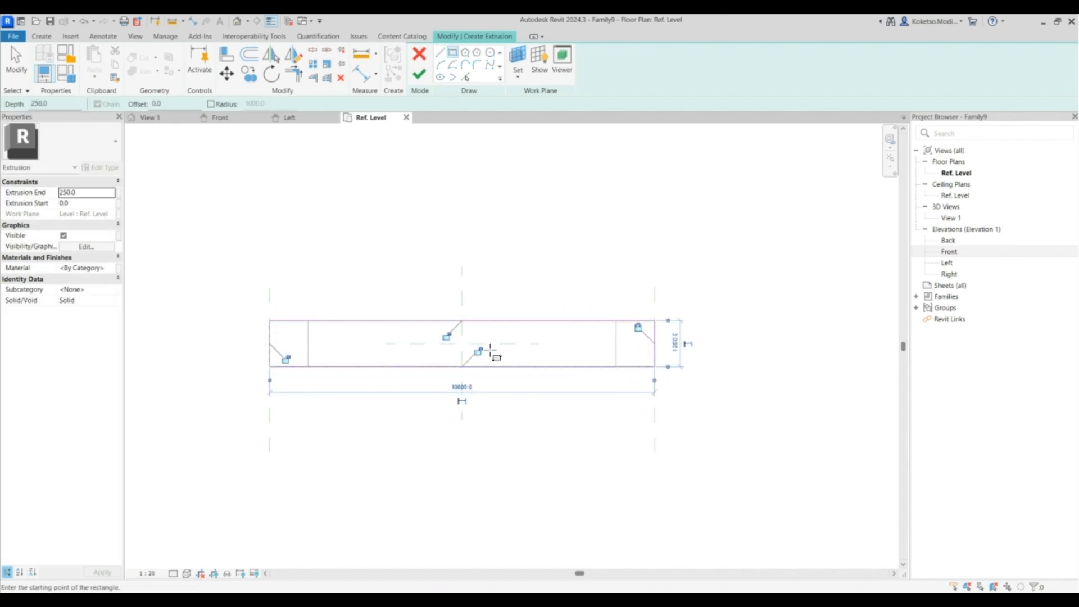
click(419, 74)
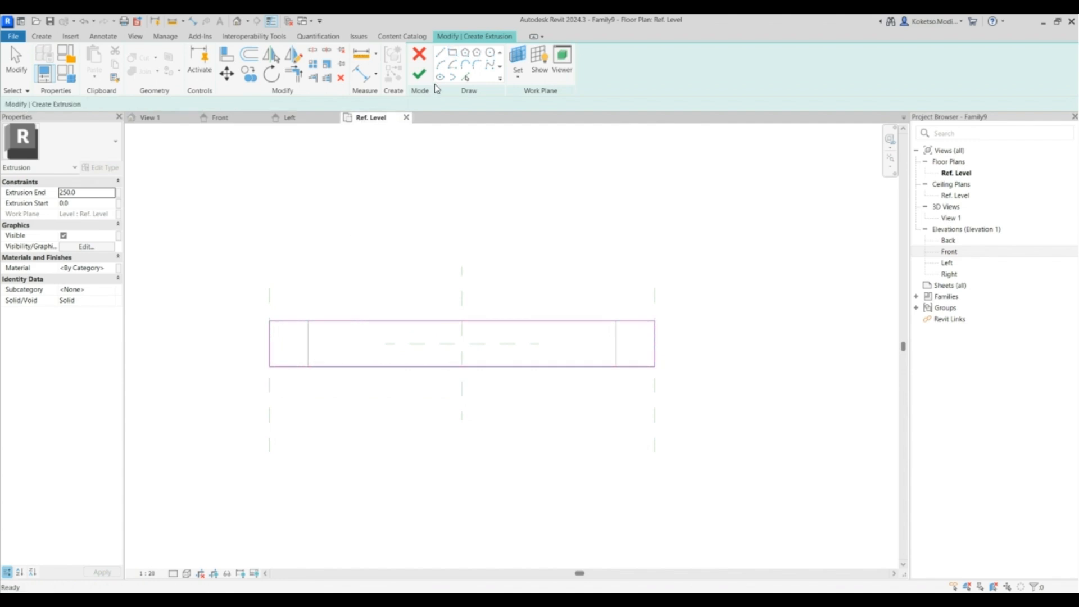
In the Front elevation, stretch the rectangular extrusion onto the reference planes above the head, spanning 6800 to 7300 mm.
click(219, 117)
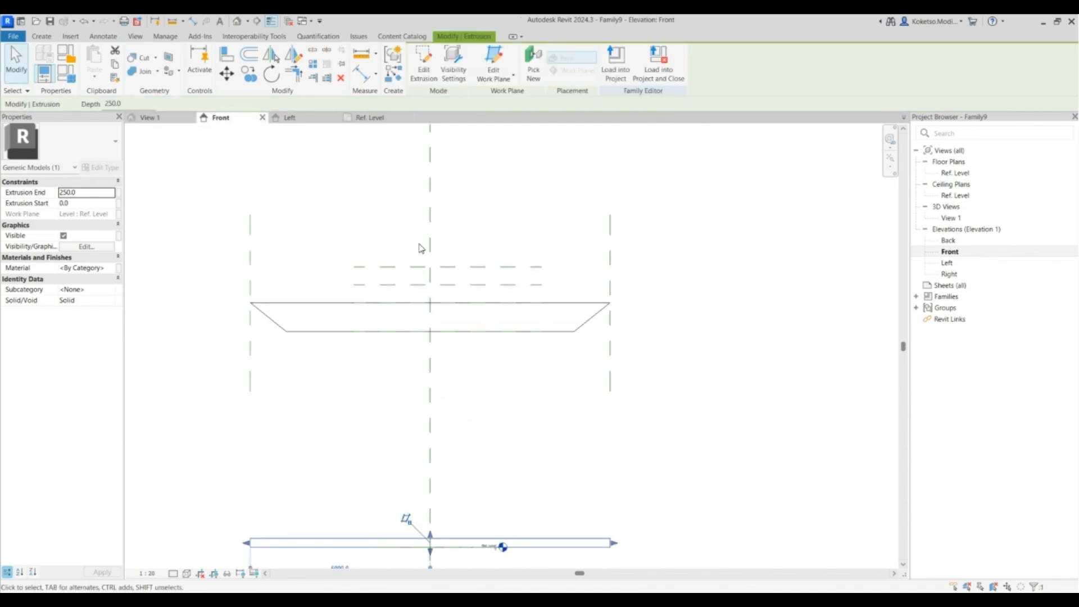
scroll(448, 491, down, 1)
drag(430, 489, 437, 273)
click(447, 256)
drag(432, 504, 419, 287)
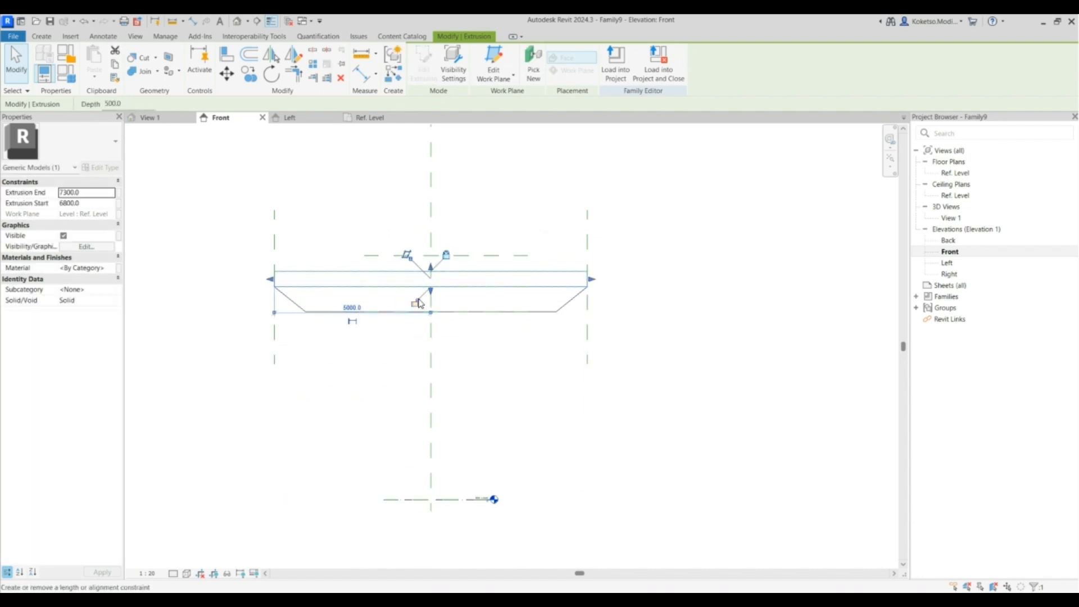
key(Escape)
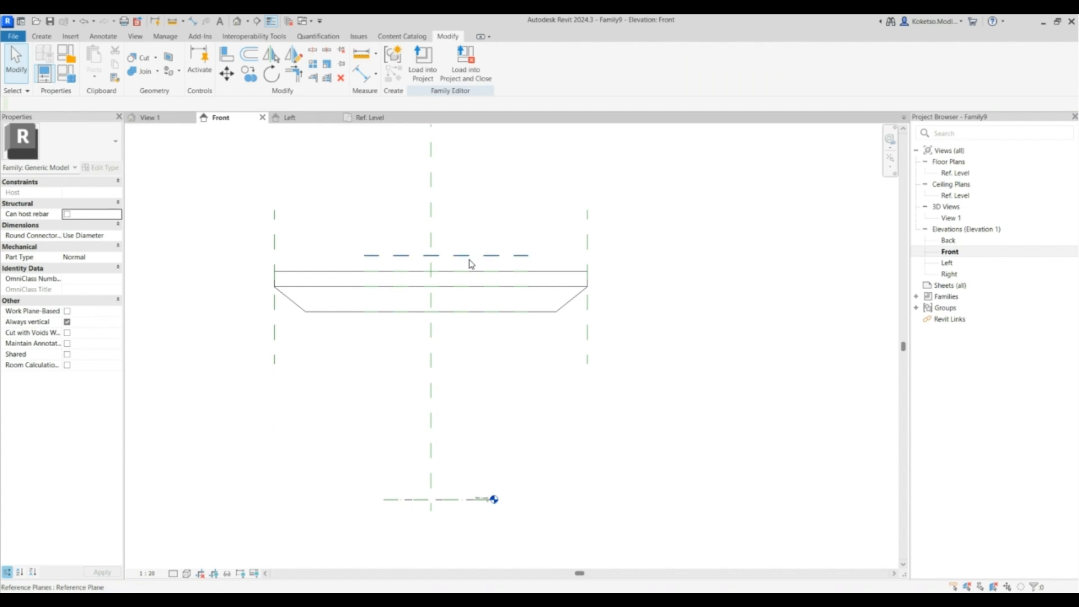
scroll(369, 273, up, 1)
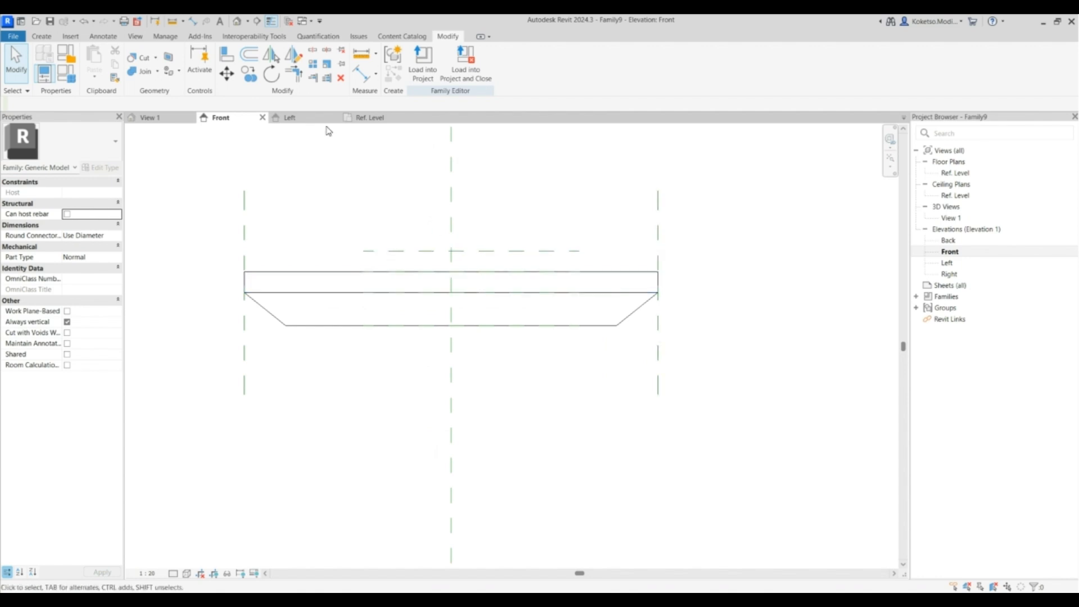
Set the Ref. Level floor plan's visual style to Hidden Line.
click(361, 119)
scroll(260, 375, up, 2)
click(188, 574)
click(207, 518)
scroll(276, 301, up, 2)
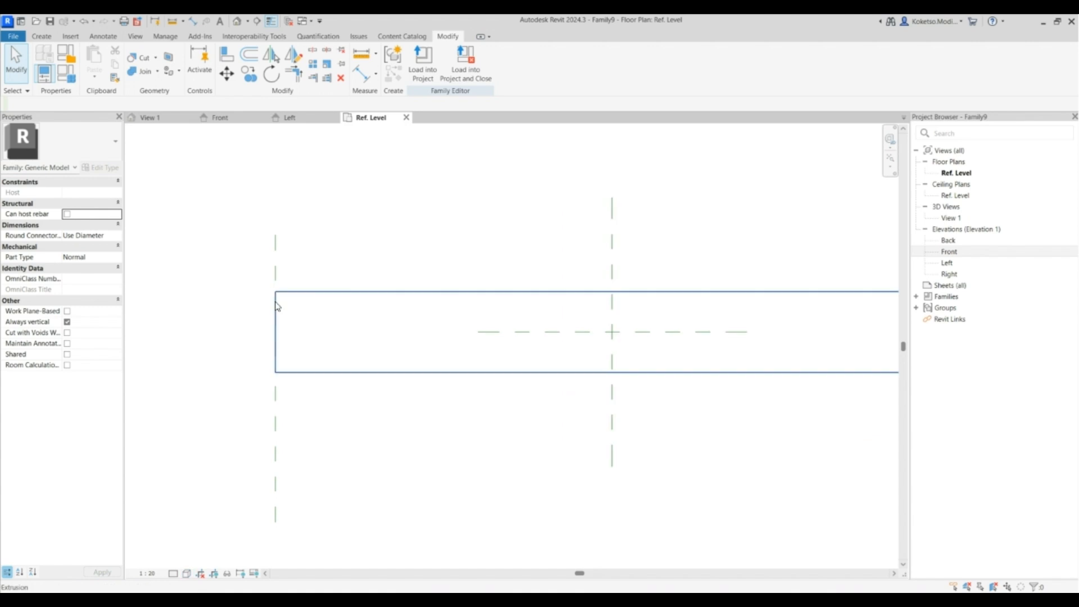
Start a new extrusion and sketch a rectangle about 300 mm wide and 1200 mm deep at the slab's left end.
click(50, 37)
click(96, 61)
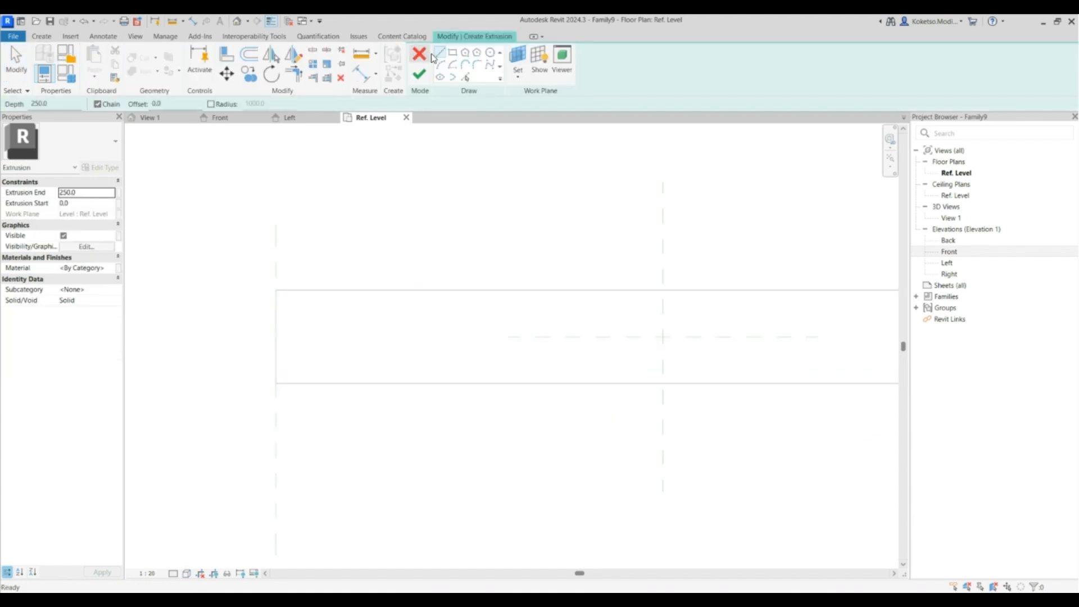
click(276, 291)
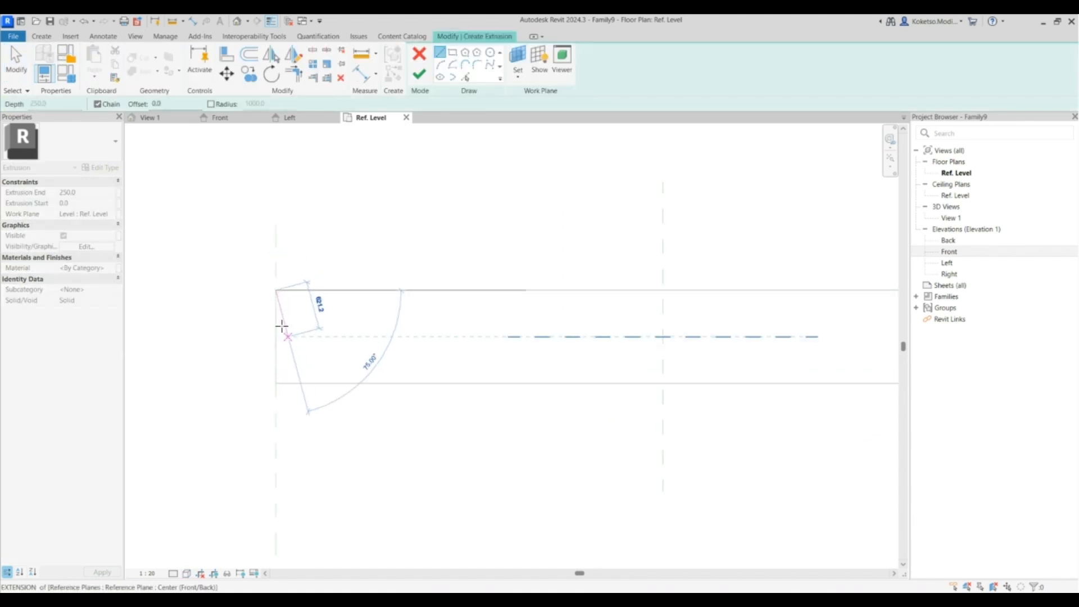
click(453, 52)
click(276, 290)
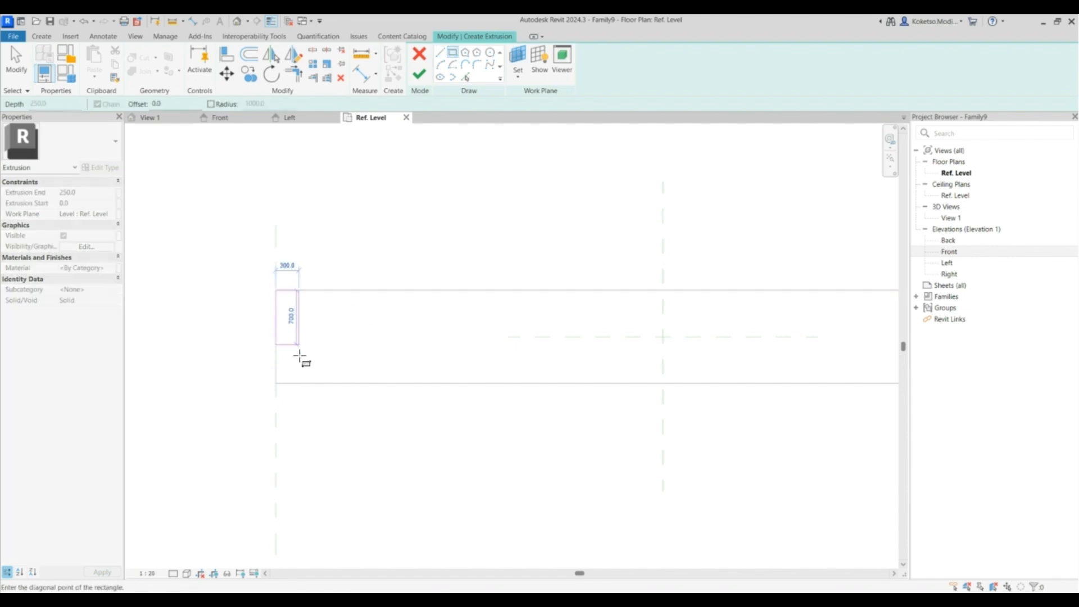
click(299, 383)
key(Escape)
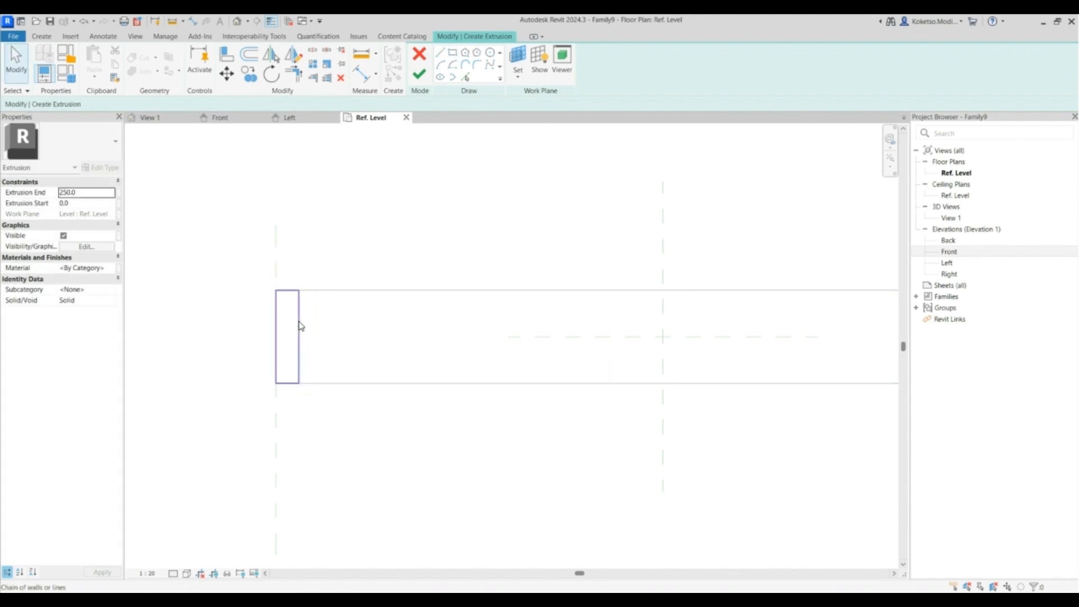
key(Escape)
Set the end rectangle's width to exactly 300 mm.
click(300, 333)
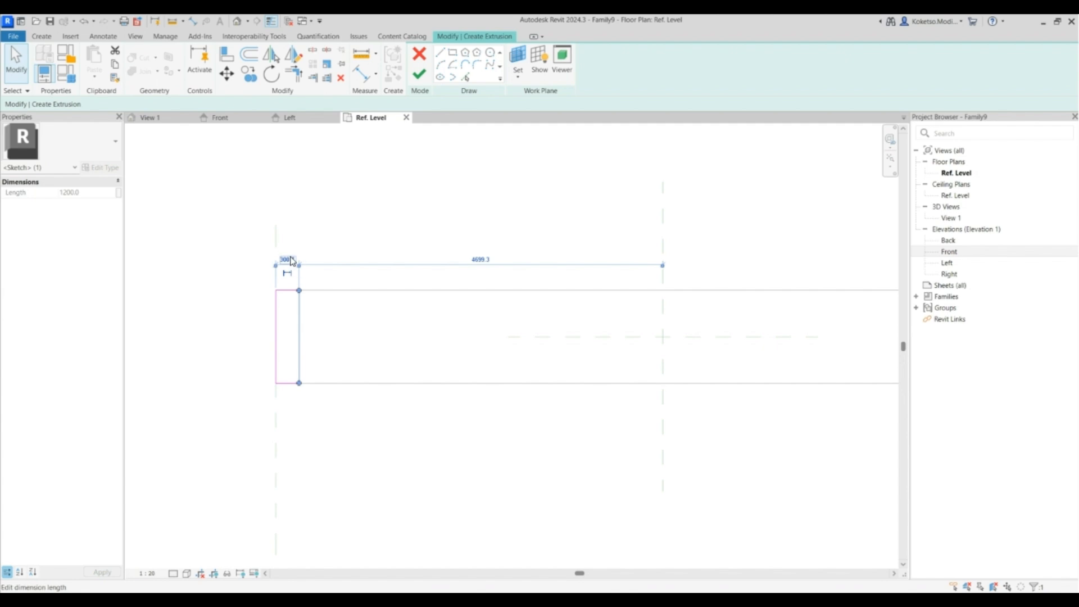
key(Return)
scroll(330, 212, down, 2)
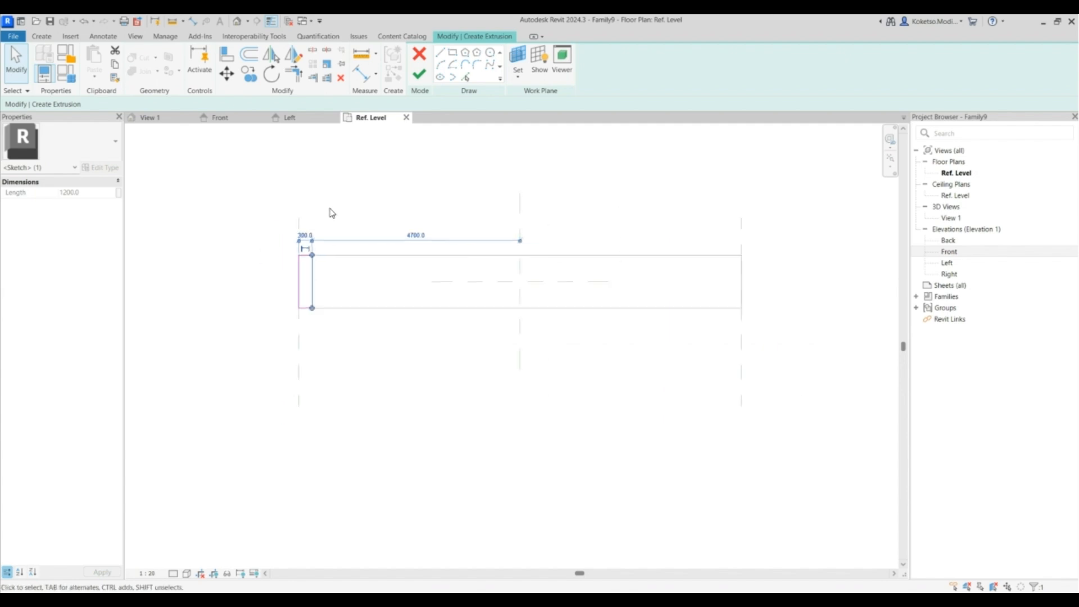
key(Escape)
Mirror the end rectangle about the vertical centre plane to the slab's opposite end.
click(272, 54)
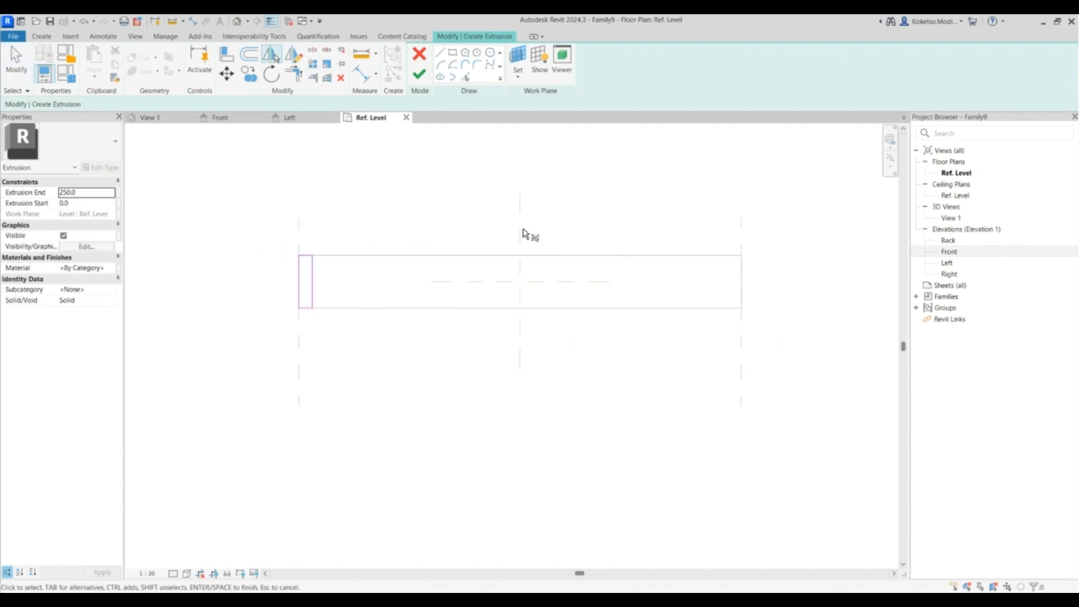
key(Escape)
drag(333, 235, 267, 309)
click(273, 59)
click(520, 230)
Finish the extrusion and stretch the two end upstands in the Front elevation to span from 7300 to 7800 mm.
click(219, 120)
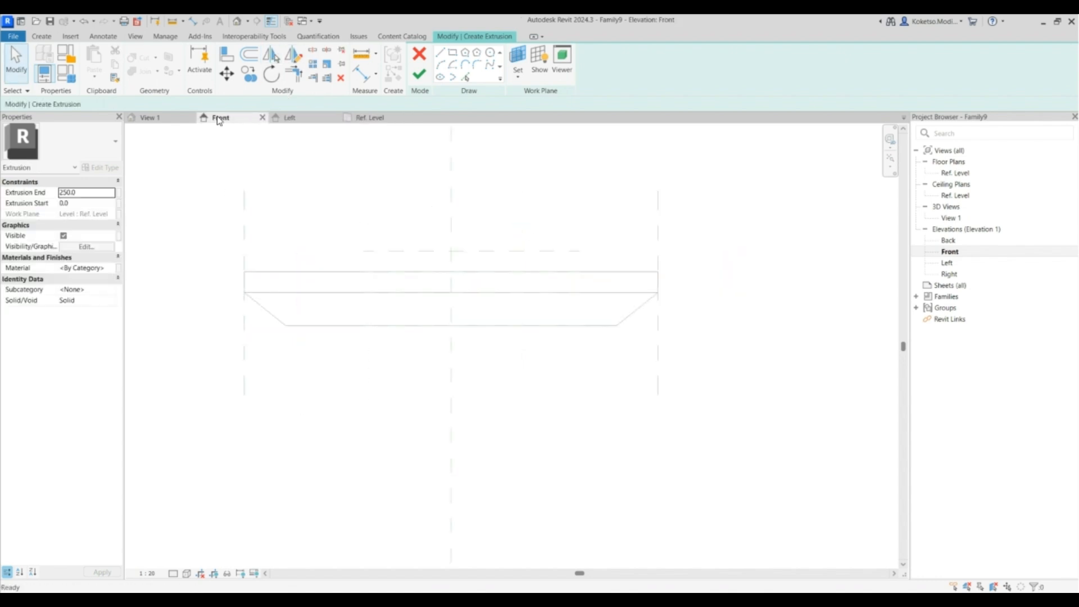
click(419, 73)
scroll(397, 224, down, 2)
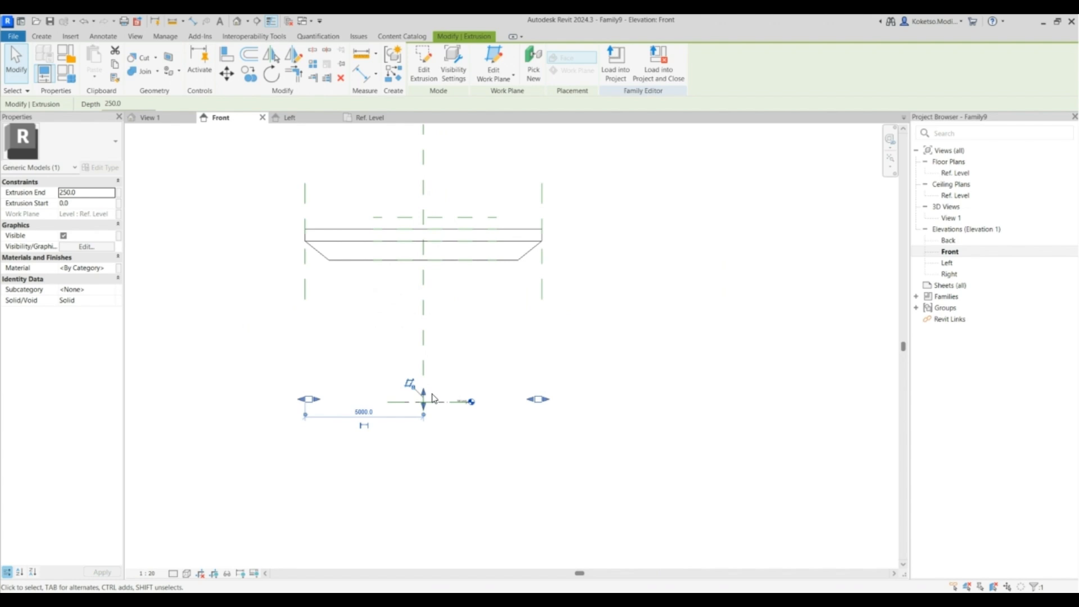
drag(419, 284, 423, 218)
drag(425, 404, 424, 241)
scroll(430, 228, up, 2)
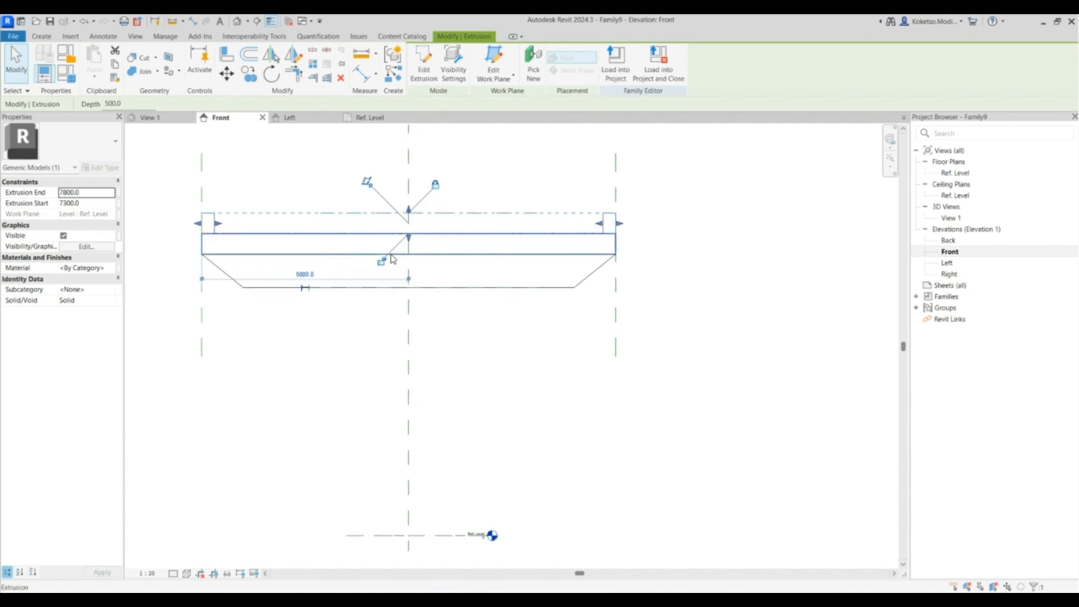
key(Escape)
Raise the topmost horizontal reference plane by increasing its distance above the slab, making the end upstands taller.
click(353, 216)
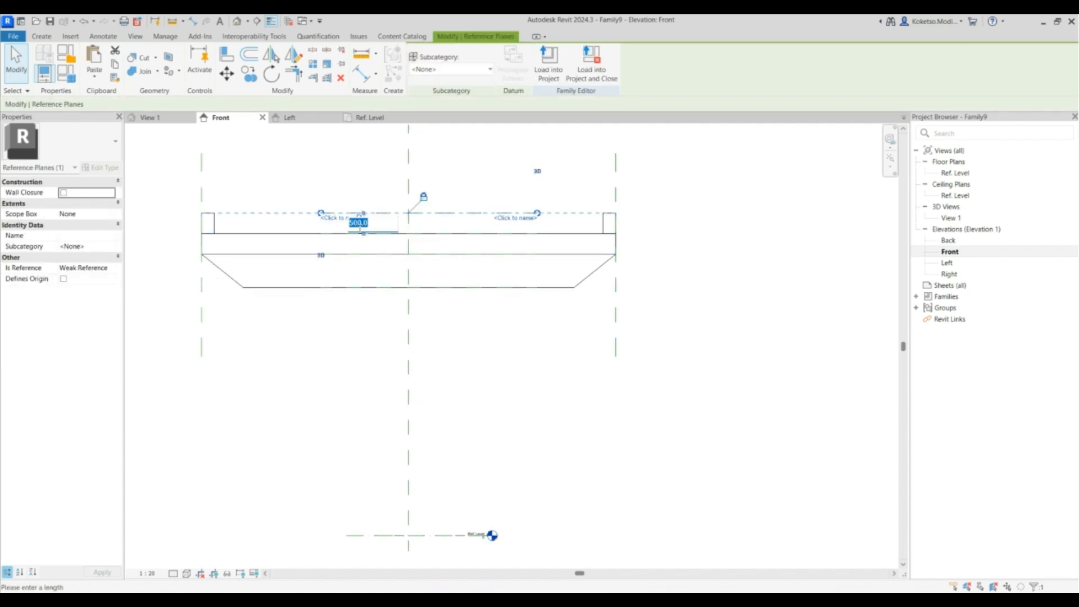
key(Return)
key(Escape)
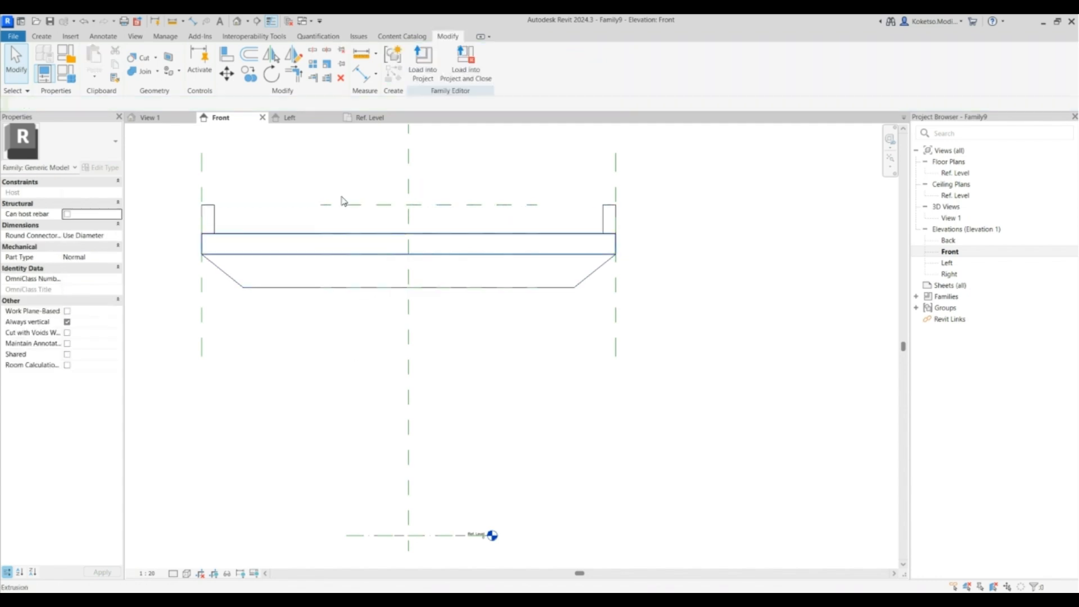
Examine the pier head with its end upstands in the 3D view, the Ref. Level plan and the Front elevation.
click(159, 118)
shift+middle_drag(530, 464, 585, 416)
click(370, 117)
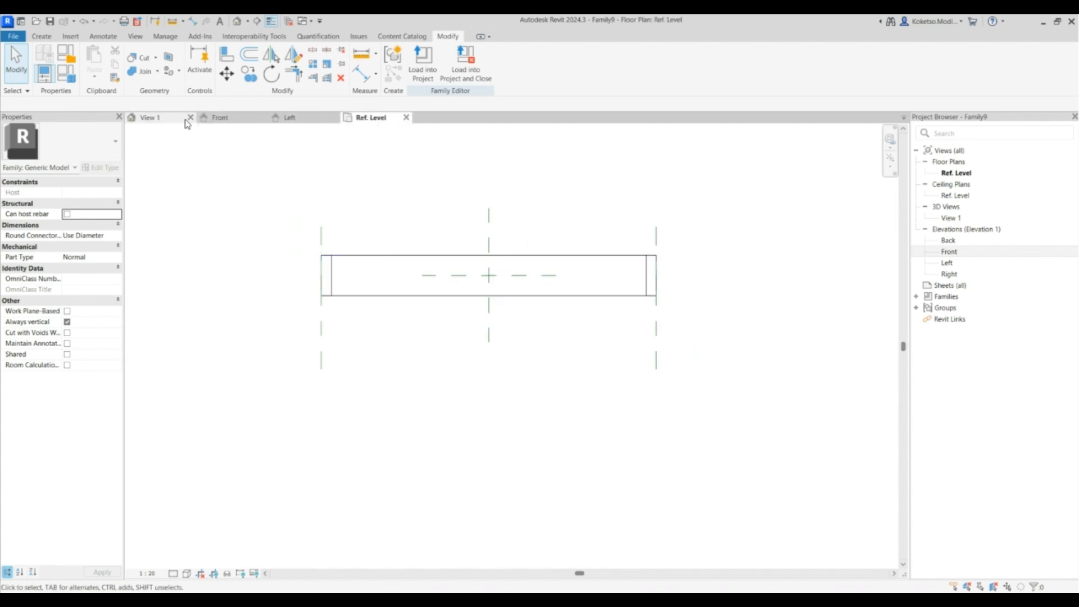
click(220, 118)
scroll(403, 295, up, 2)
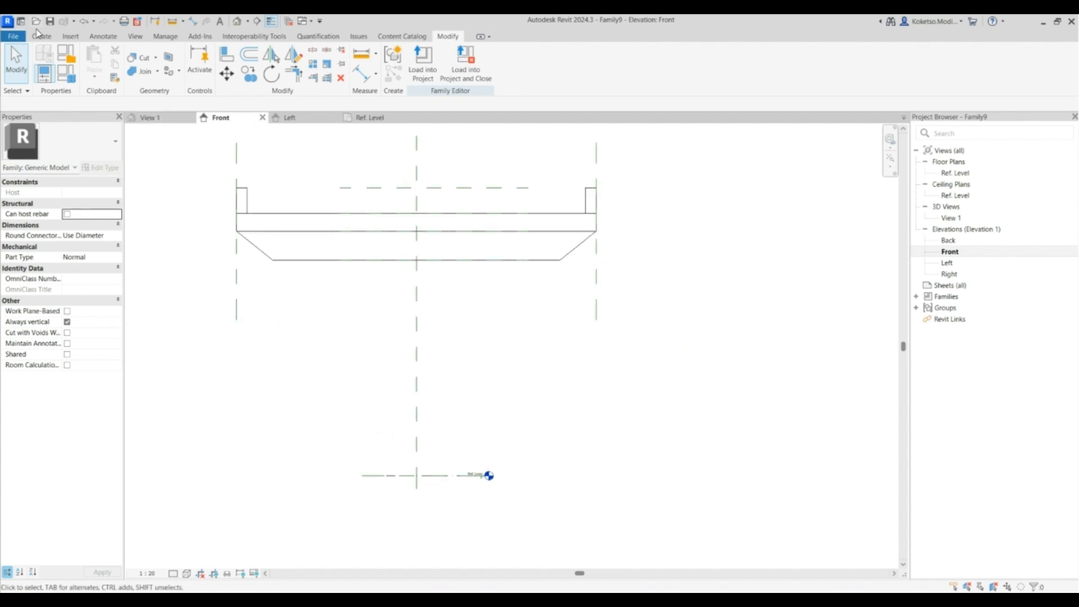
Create a circular extrusion of 400 mm radius at the intersection of the centre planes in the Ref. Level plan.
click(368, 118)
click(42, 36)
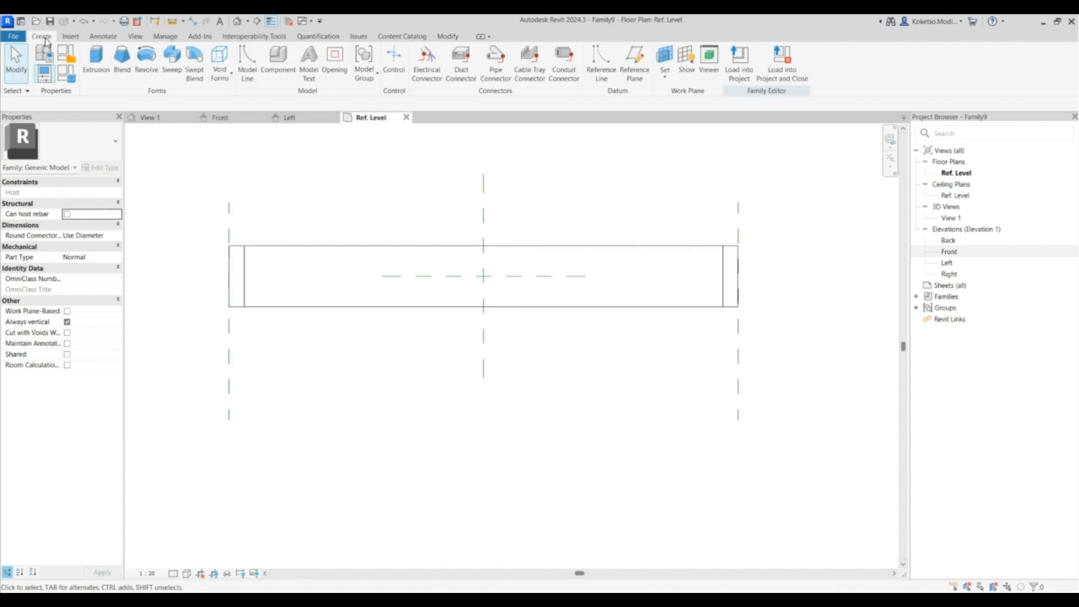
click(91, 62)
click(490, 52)
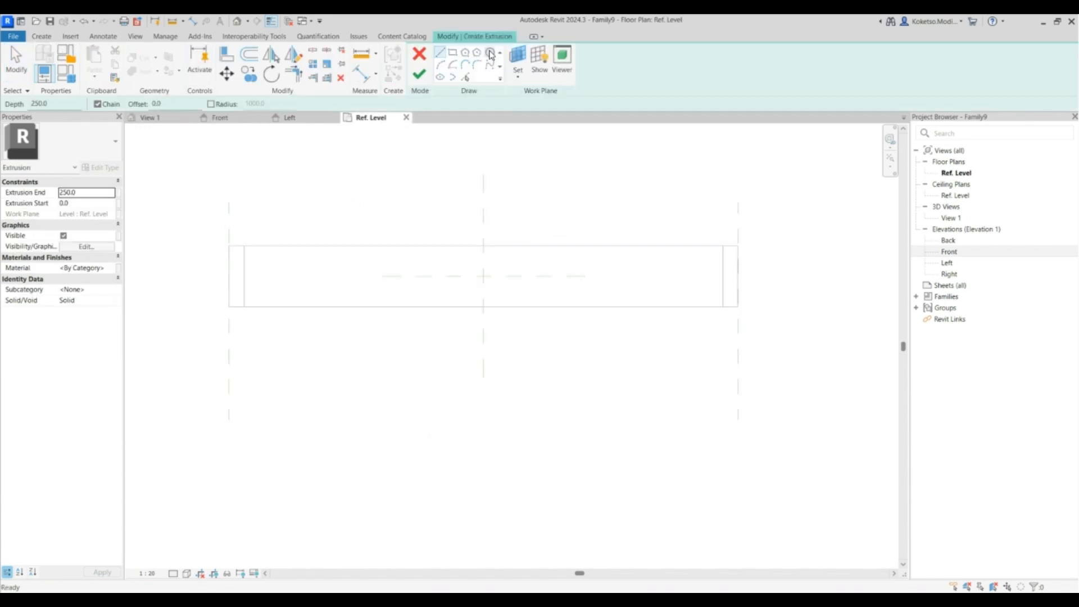
click(483, 276)
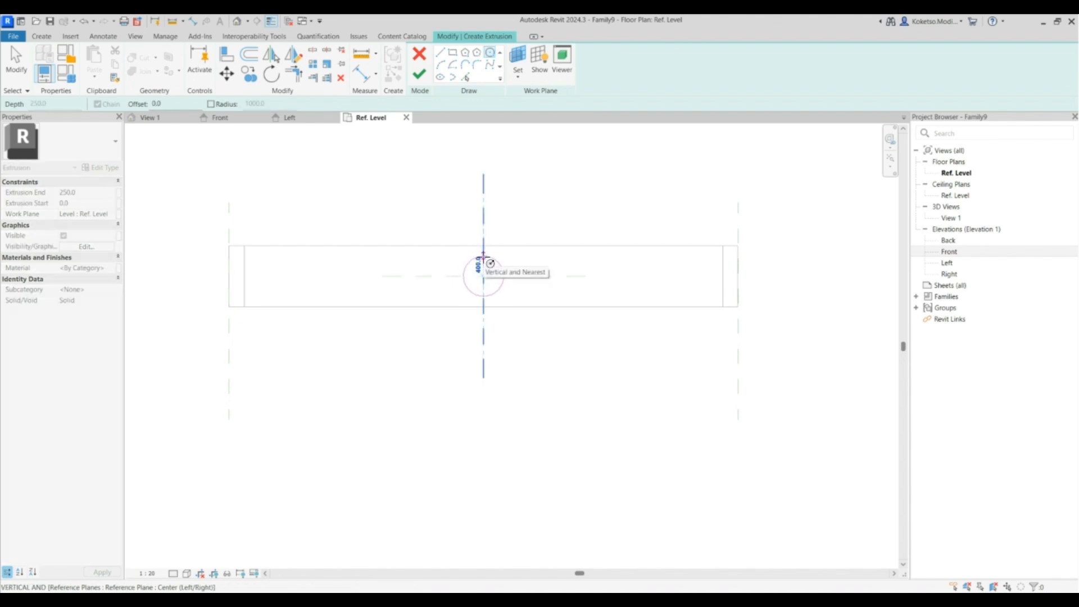
scroll(481, 267, up, 2)
click(483, 252)
scroll(500, 284, down, 2)
key(Escape)
key(Escape)
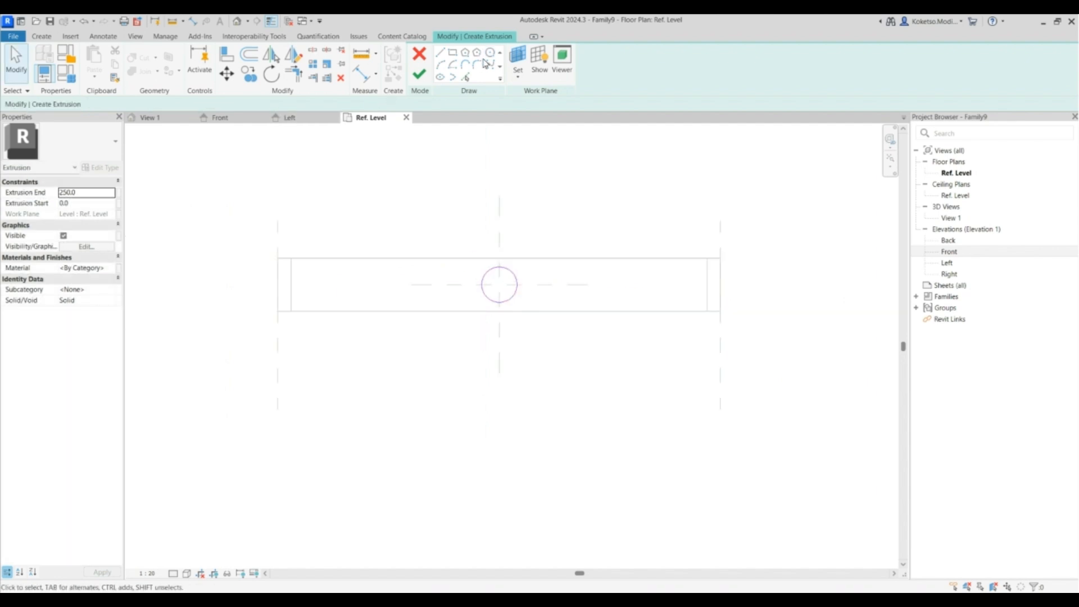
click(415, 73)
Stretch the column extrusion in the Front elevation up to the underside of the pier head and lock its top there.
click(265, 118)
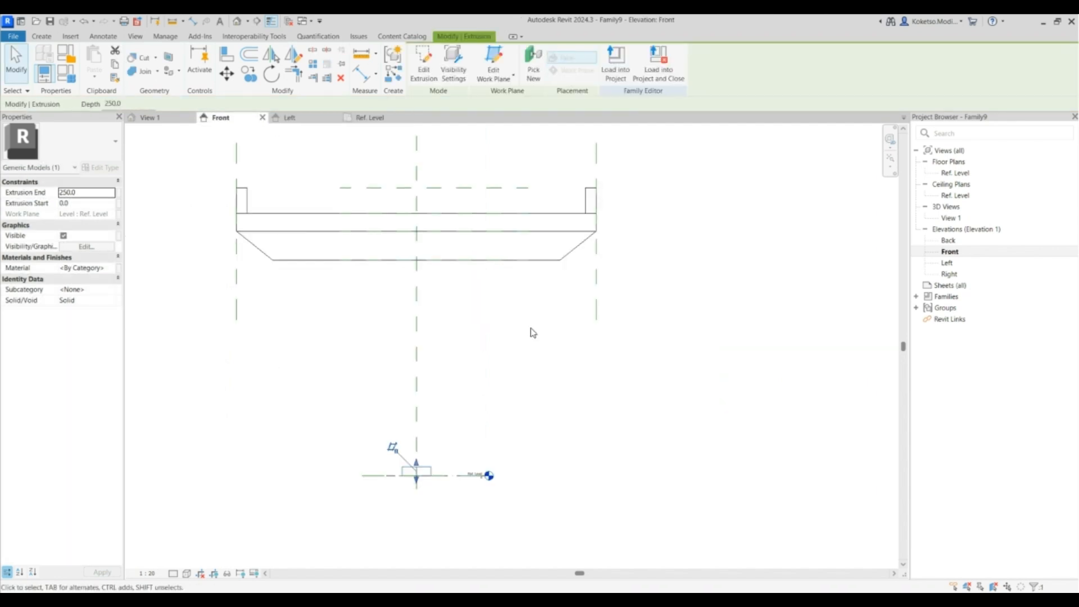
drag(416, 464, 417, 259)
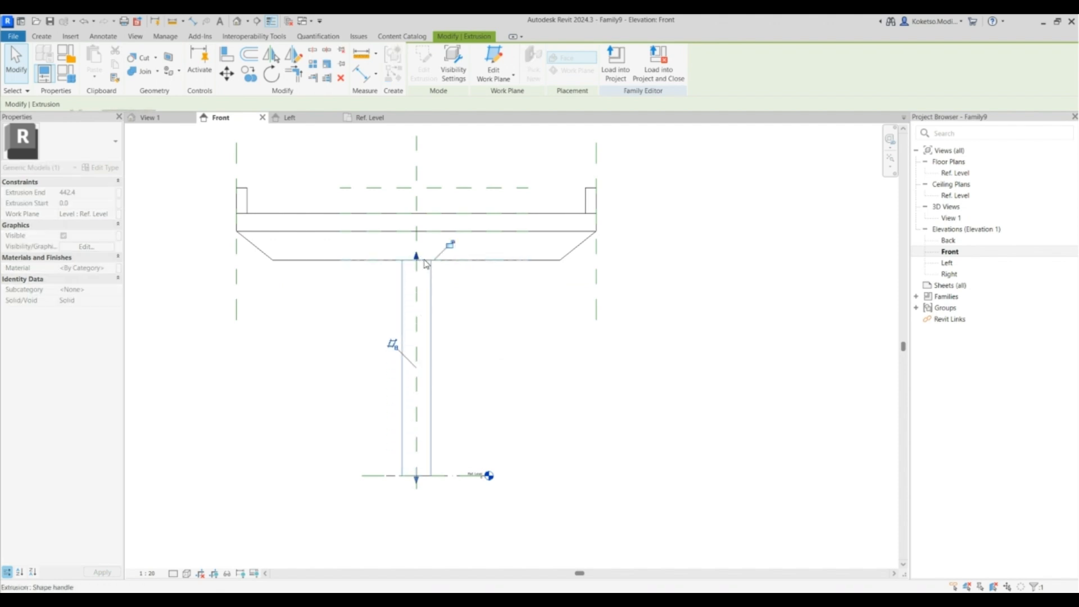
click(449, 248)
click(436, 419)
Copy the central column to both sides with multiple copies, placing one column under each half of the pier head.
click(406, 290)
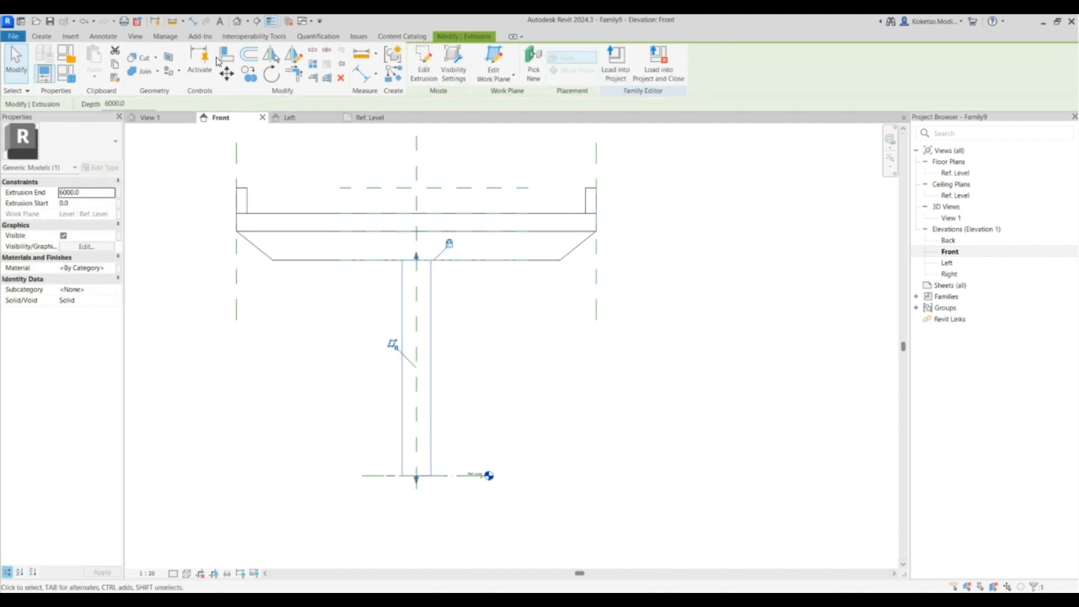
click(249, 74)
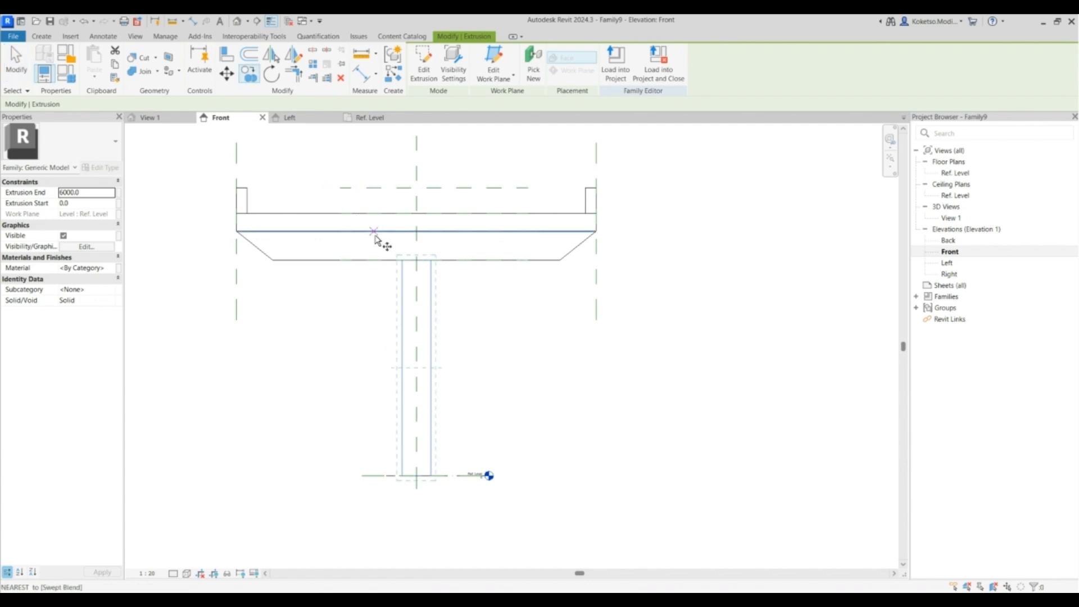
click(416, 260)
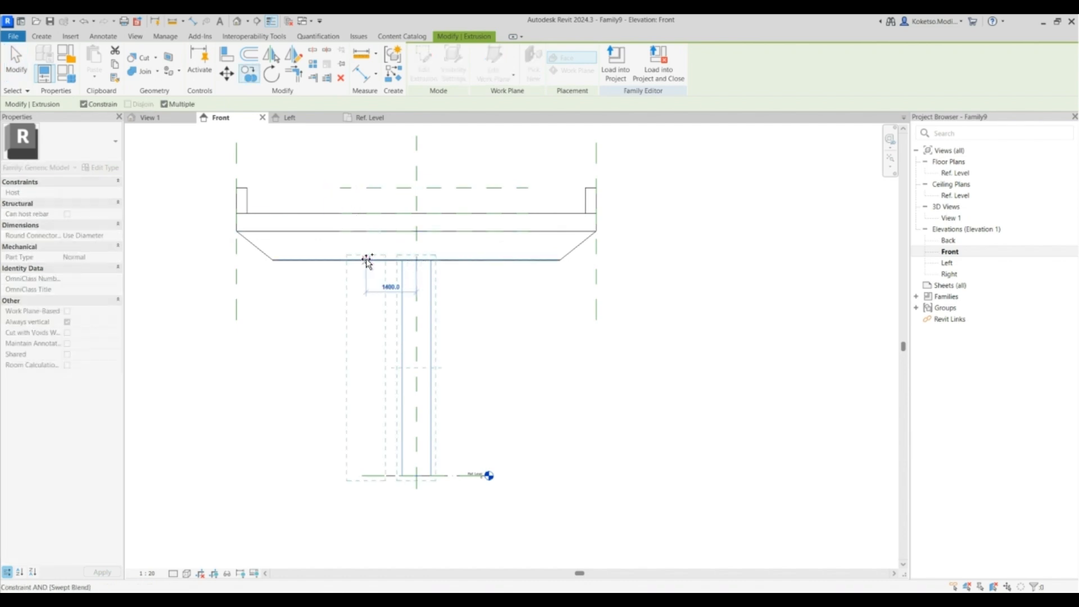
click(327, 260)
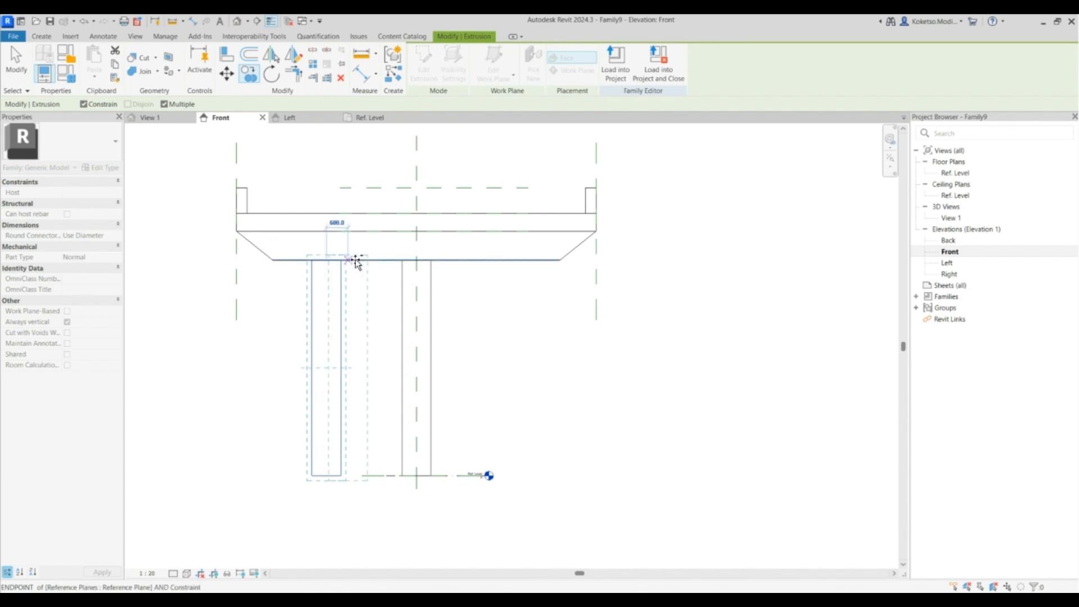
click(508, 260)
key(Escape)
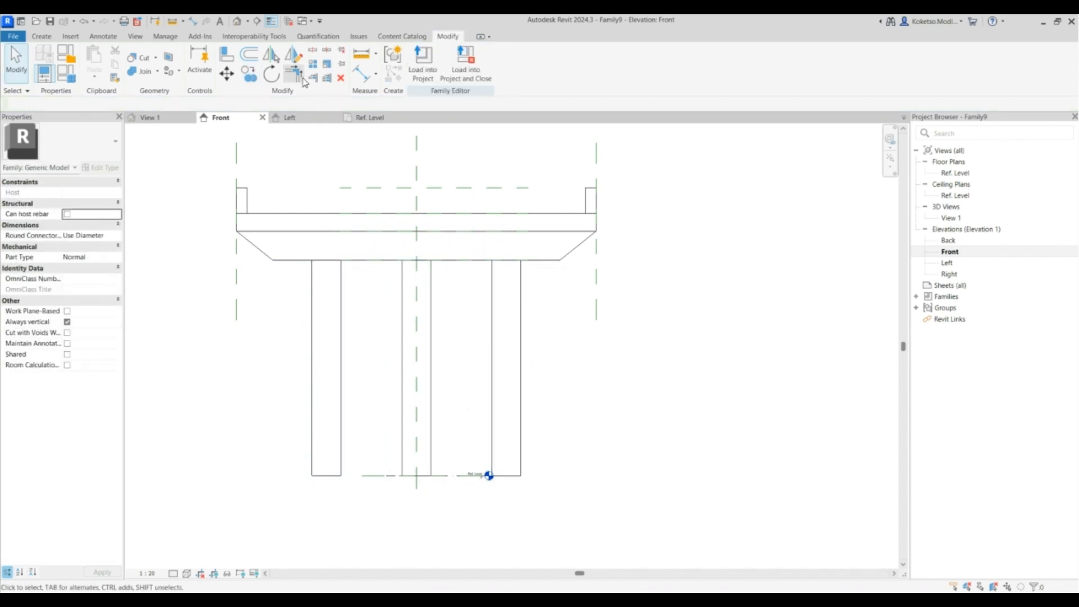
Select the whole pier in the 3D view and assign it the material Concrete, Cast In Situ.
click(152, 117)
shift+middle_drag(633, 380, 470, 361)
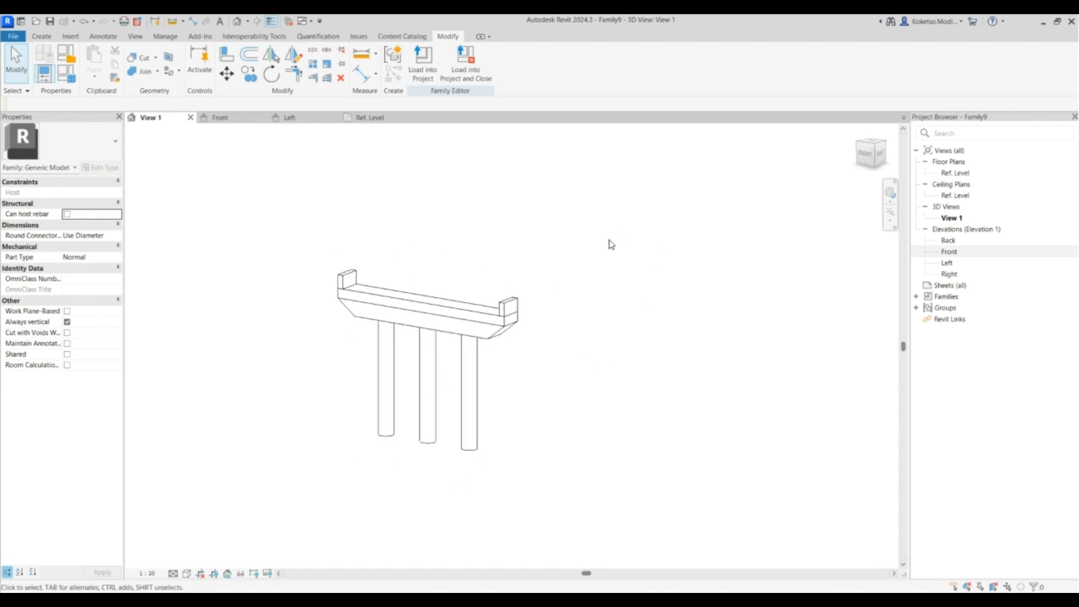
drag(609, 241, 290, 409)
scroll(310, 402, up, 2)
click(115, 247)
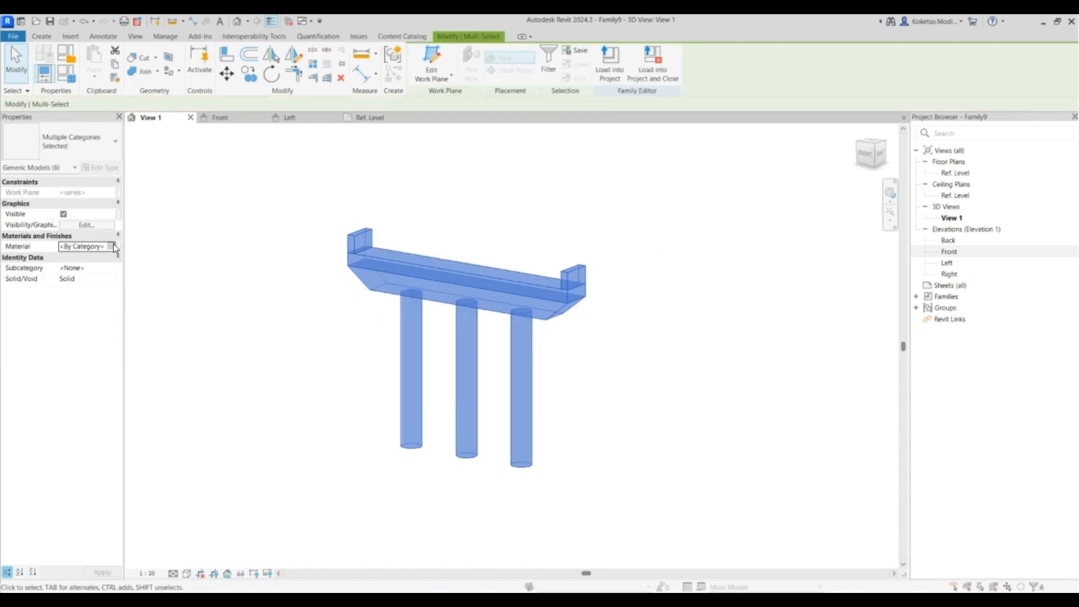
click(115, 247)
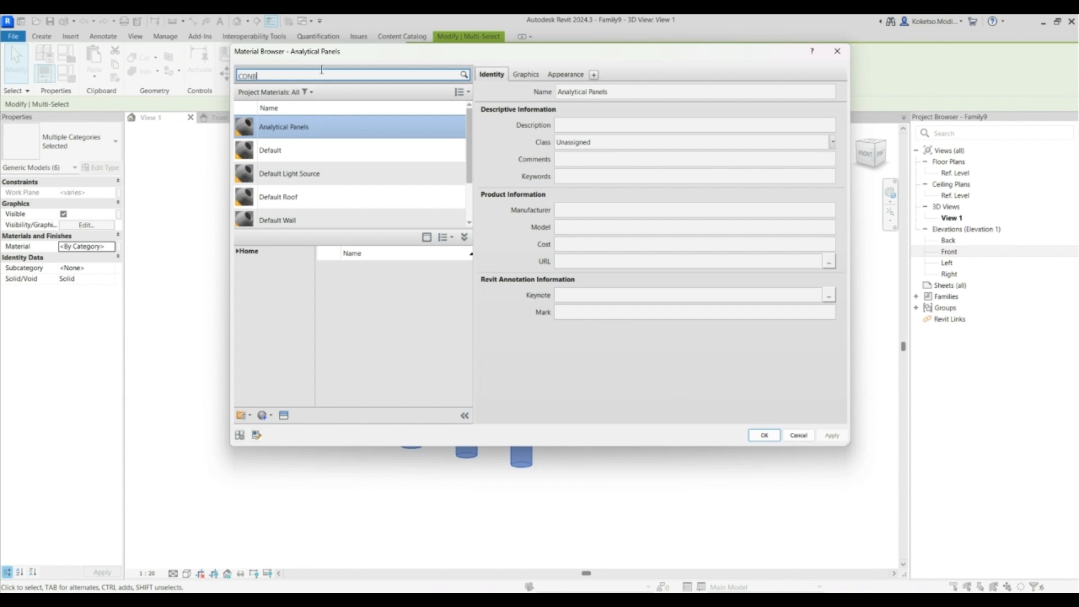
key(BackSpace)
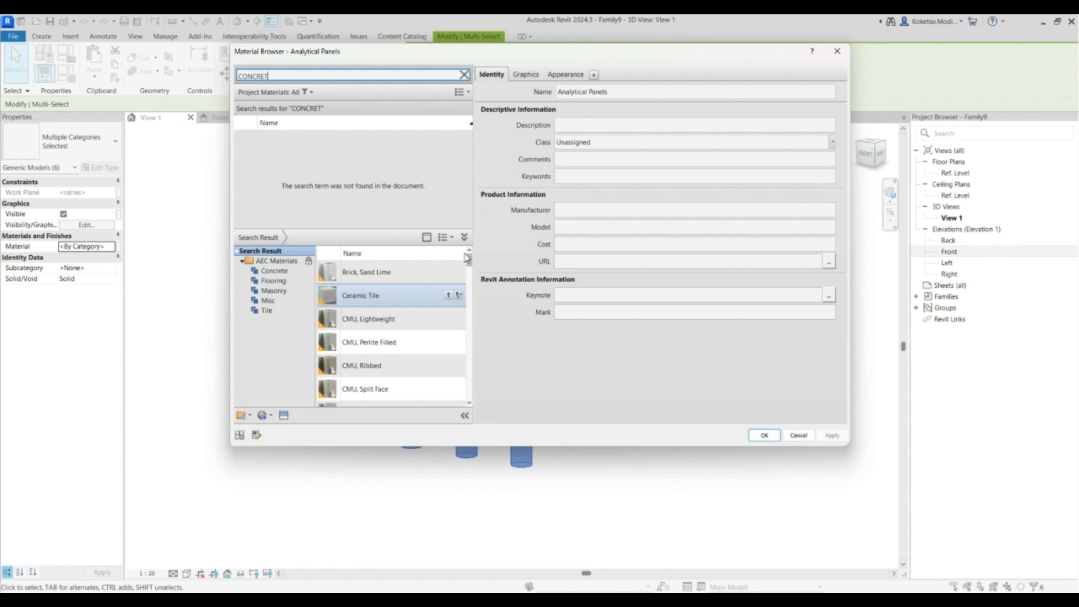
drag(467, 262, 467, 309)
click(446, 349)
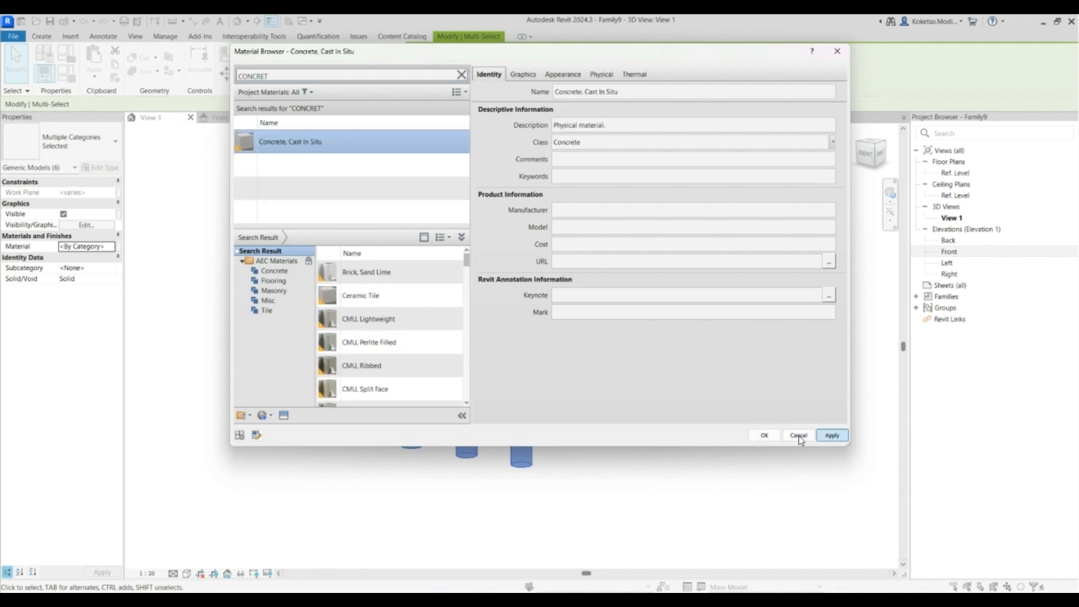
click(764, 435)
Set the 3D view to the Realistic visual style and the Fine detail level.
click(187, 574)
click(191, 563)
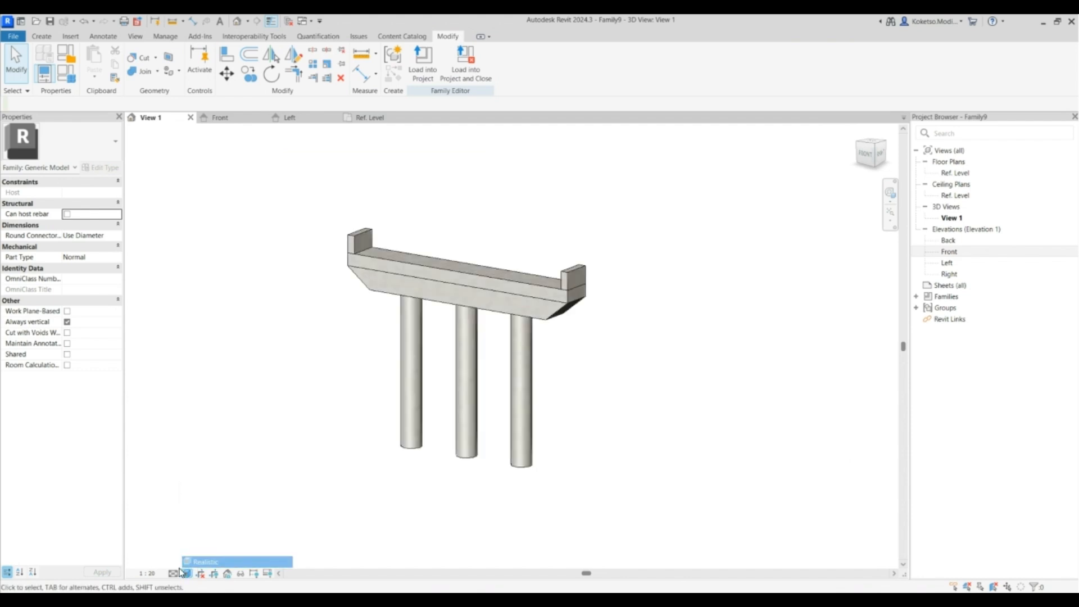
click(174, 574)
click(182, 563)
shift+middle_drag(665, 360, 505, 253)
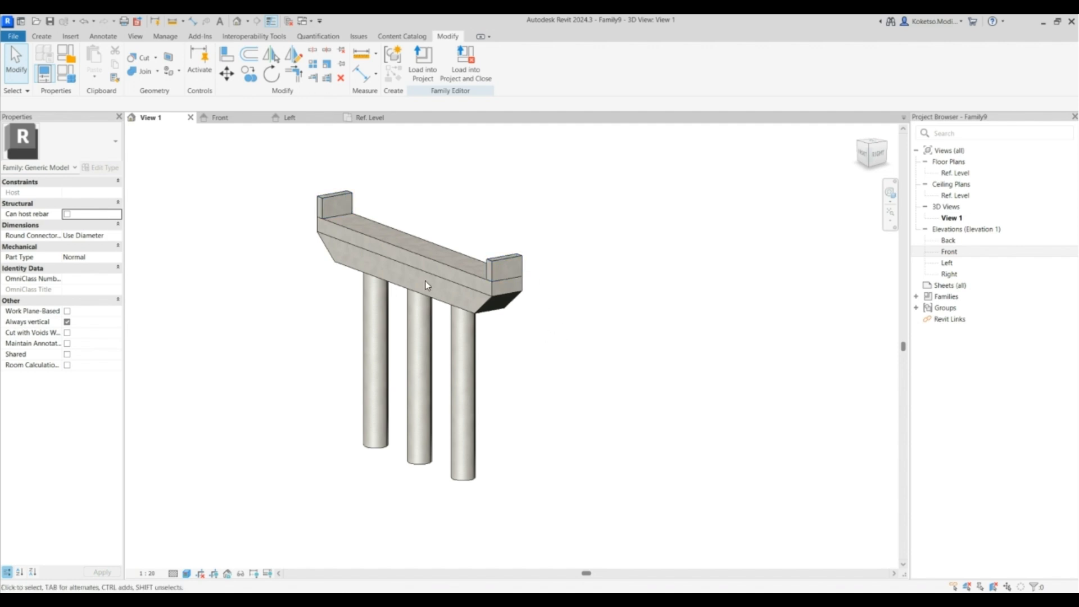
Save the family as THEVDCSPACE - PIER-08.rfa in the BRIDGE PIER CATALOGUE folder.
click(14, 36)
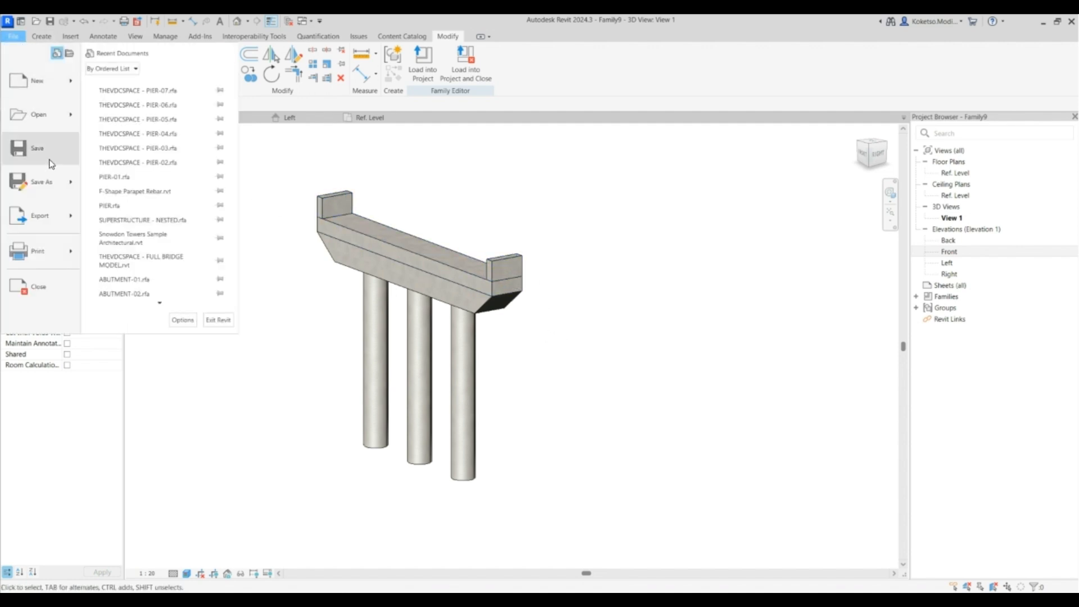
mouse_move(52, 172)
click(131, 175)
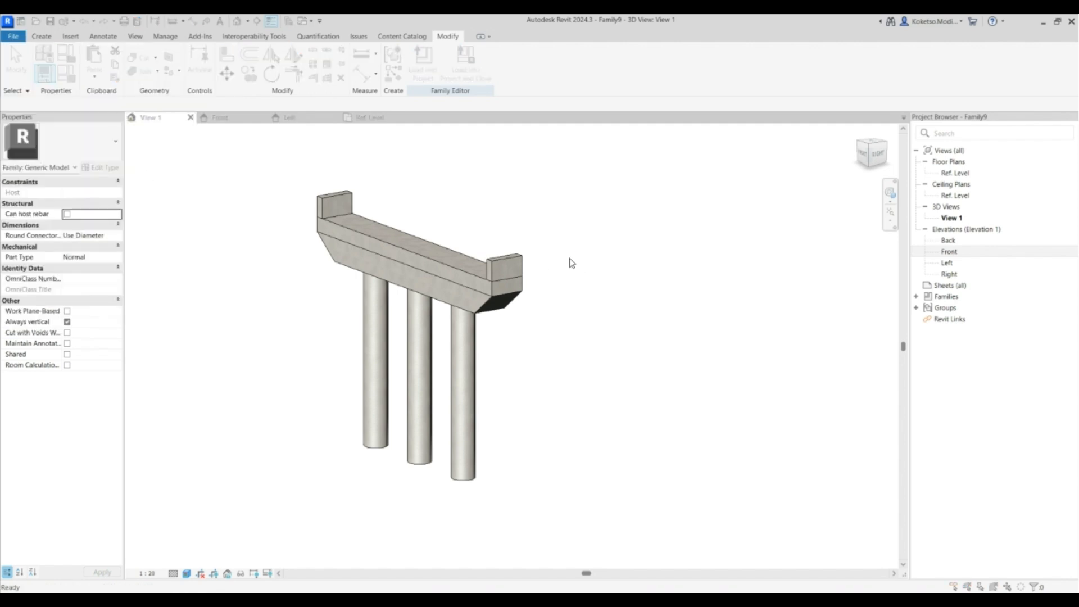
click(458, 222)
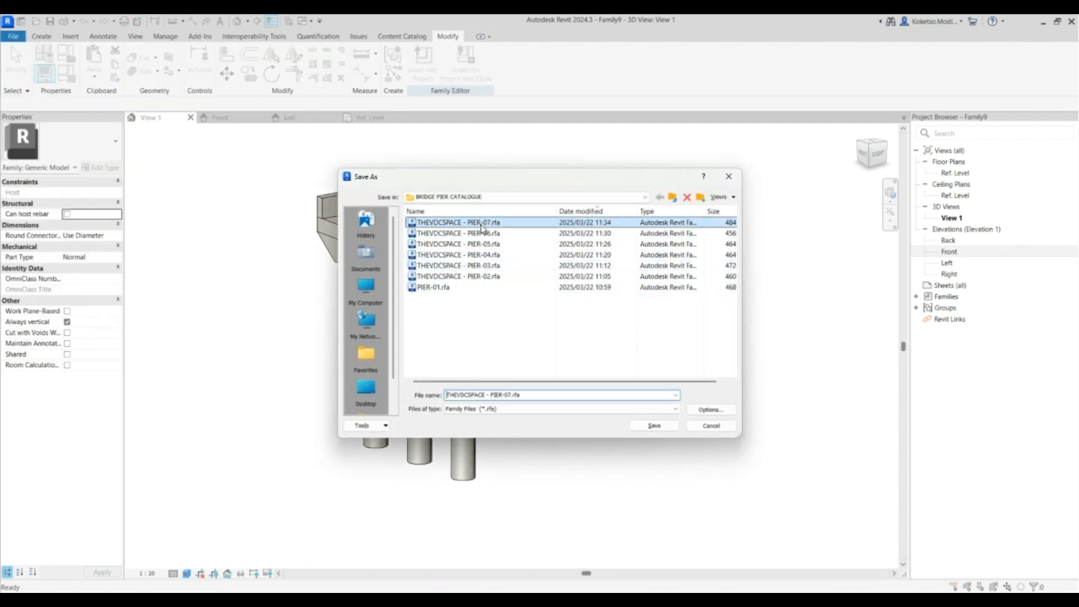
click(511, 395)
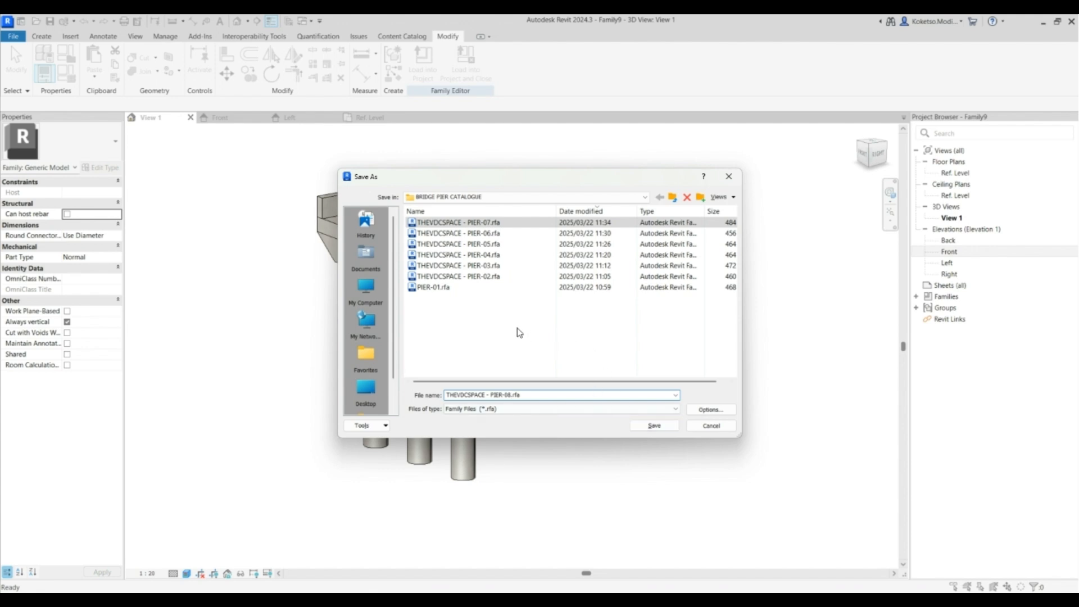
click(655, 426)
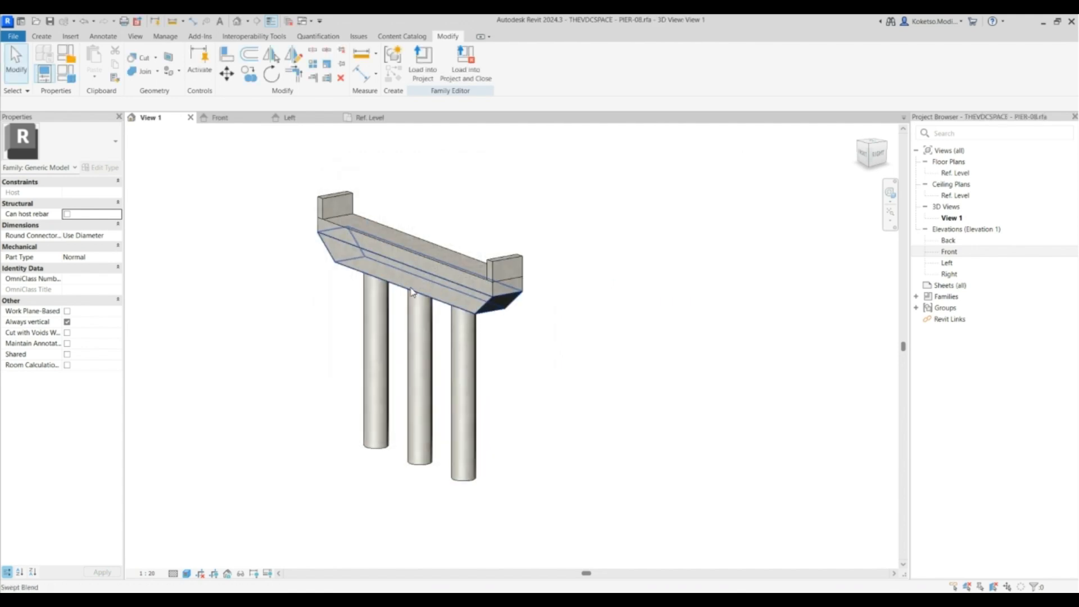
scroll(410, 282, up, 3)
scroll(569, 371, down, 2)
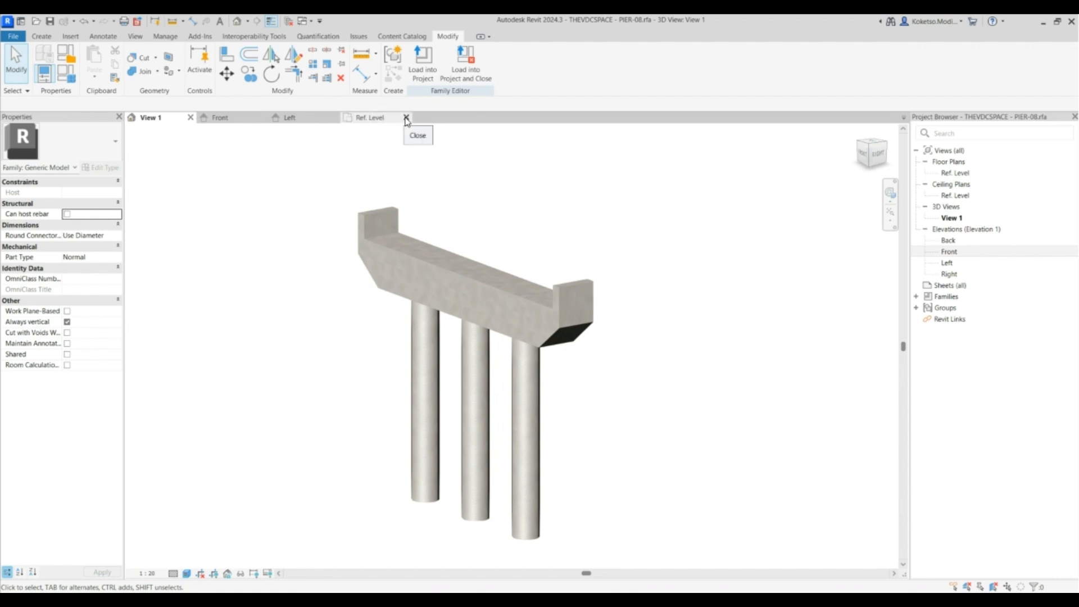
scroll(418, 224, up, 2)
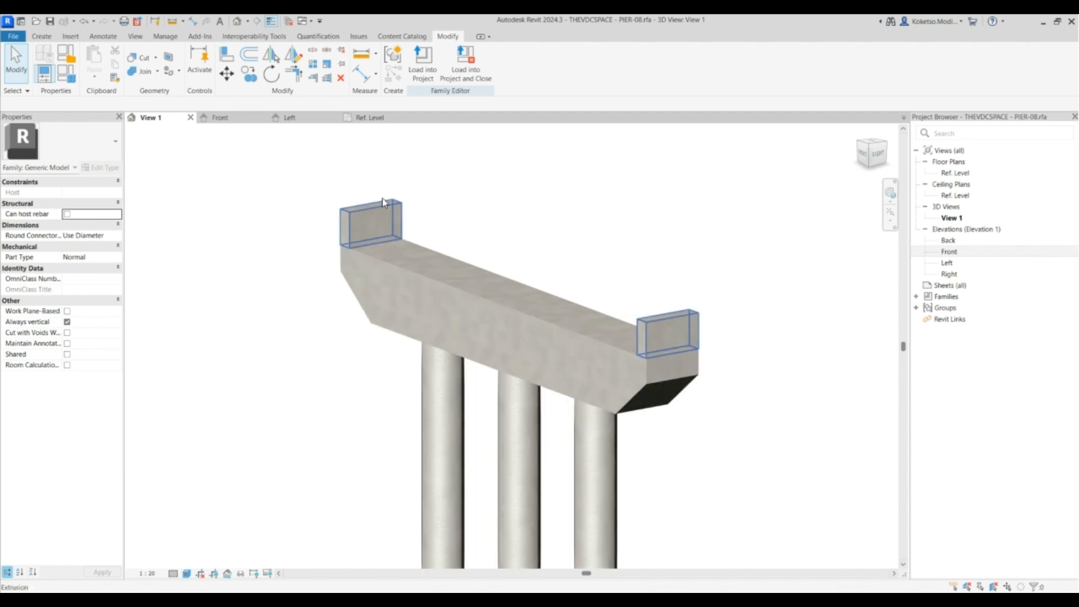
scroll(403, 135, down, 2)
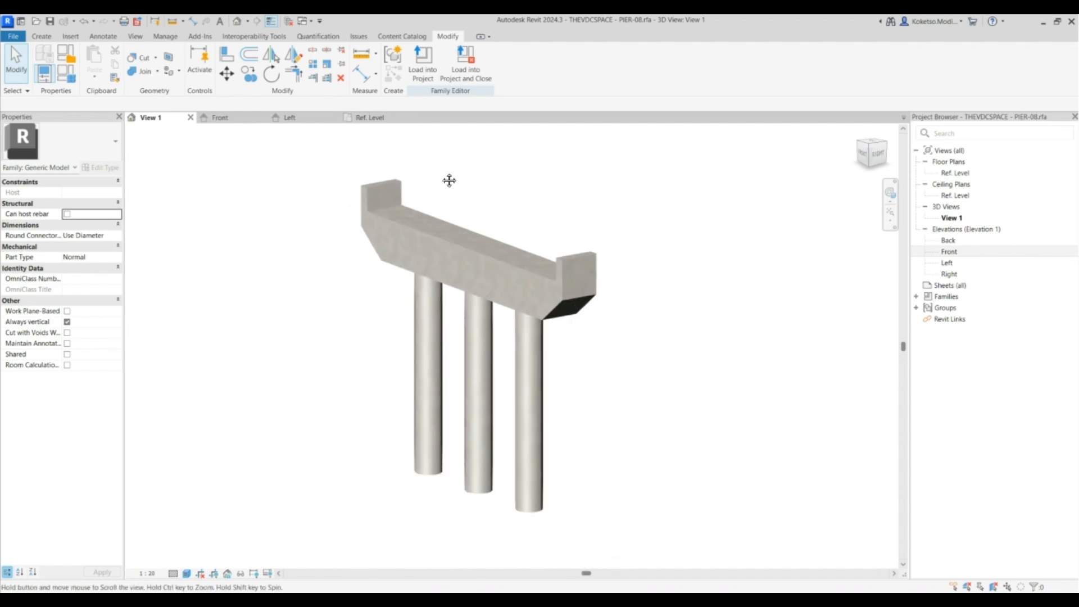
middle_drag(409, 204, 447, 191)
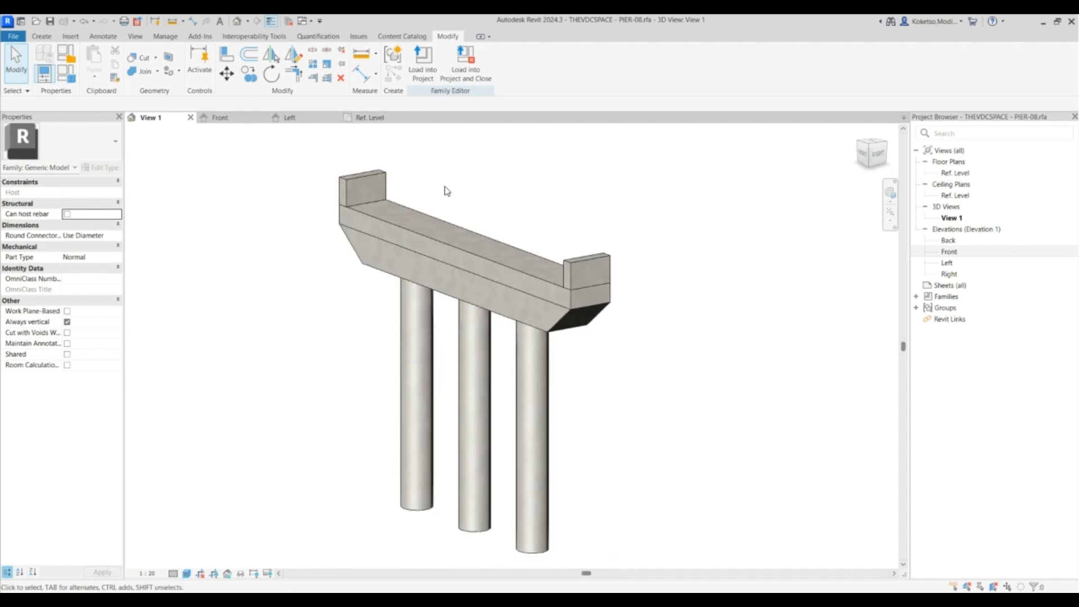